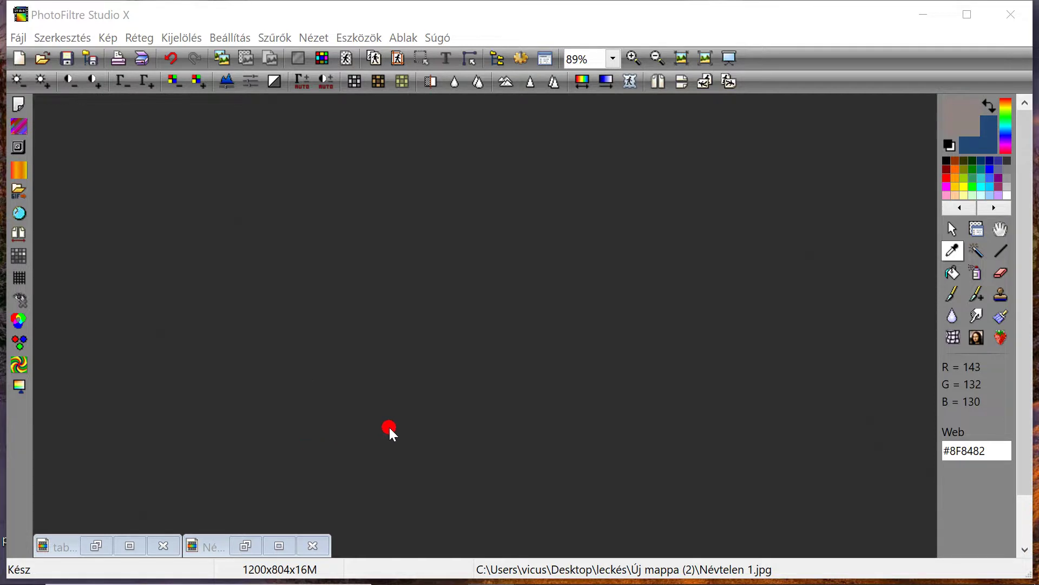
Restore the Névtelen 1.jpg and tabló.jpg image windows and look over both finished pictures
{"action": "left_click", "coordinate": [244, 546]}
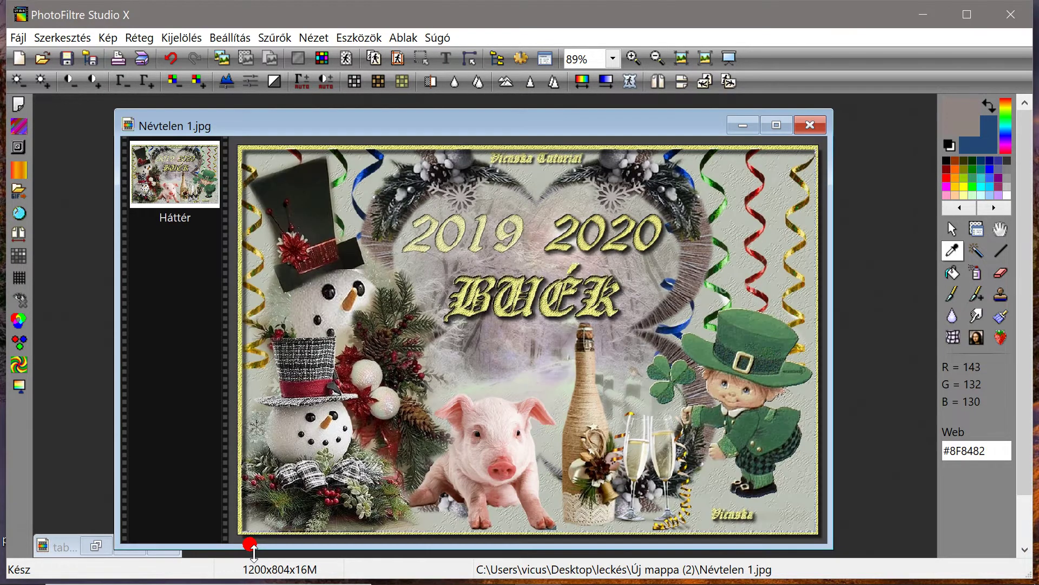
{"action": "left_click_drag", "start_coordinate": [508, 126], "coordinate": [518, 114]}
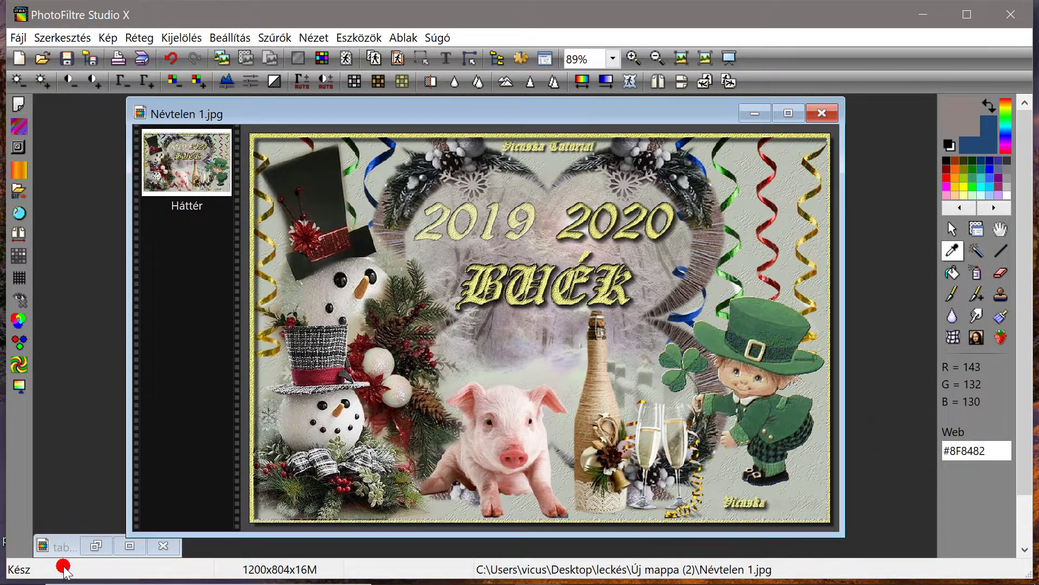
{"action": "left_click", "coordinate": [96, 546]}
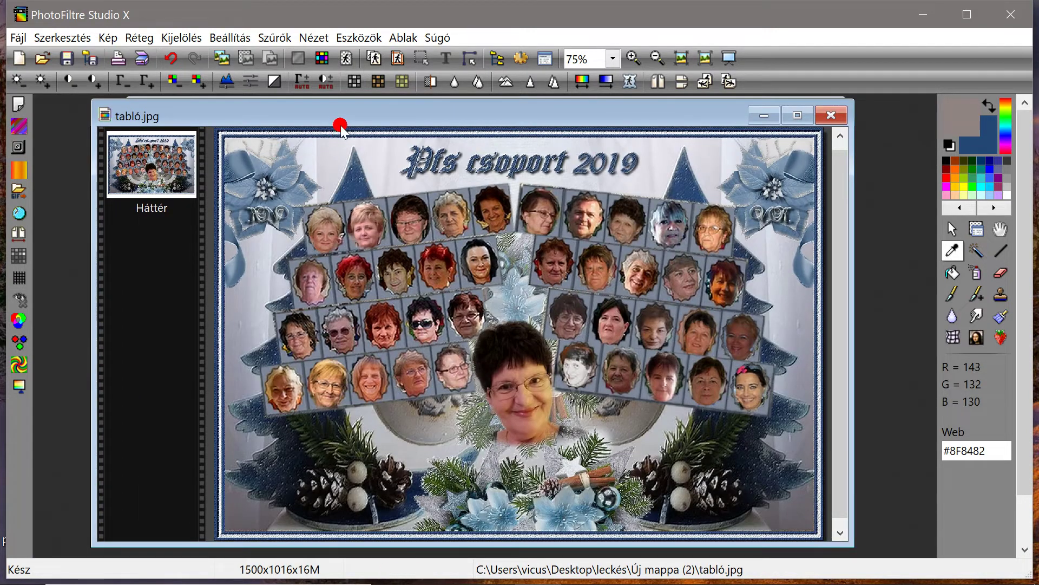
{"action": "left_click_drag", "start_coordinate": [338, 116], "coordinate": [352, 117]}
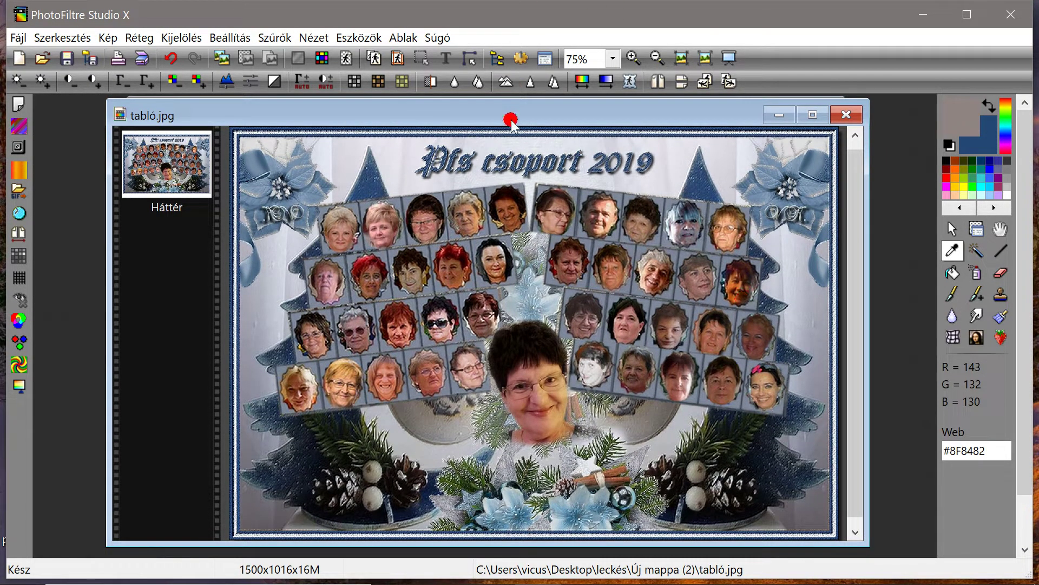
{"action": "mouse_move", "coordinate": [509, 110]}
{"action": "left_mouse_down"}
{"action": "mouse_move", "coordinate": [510, 98]}
{"action": "mouse_move", "coordinate": [514, 110]}
{"action": "left_mouse_up"}
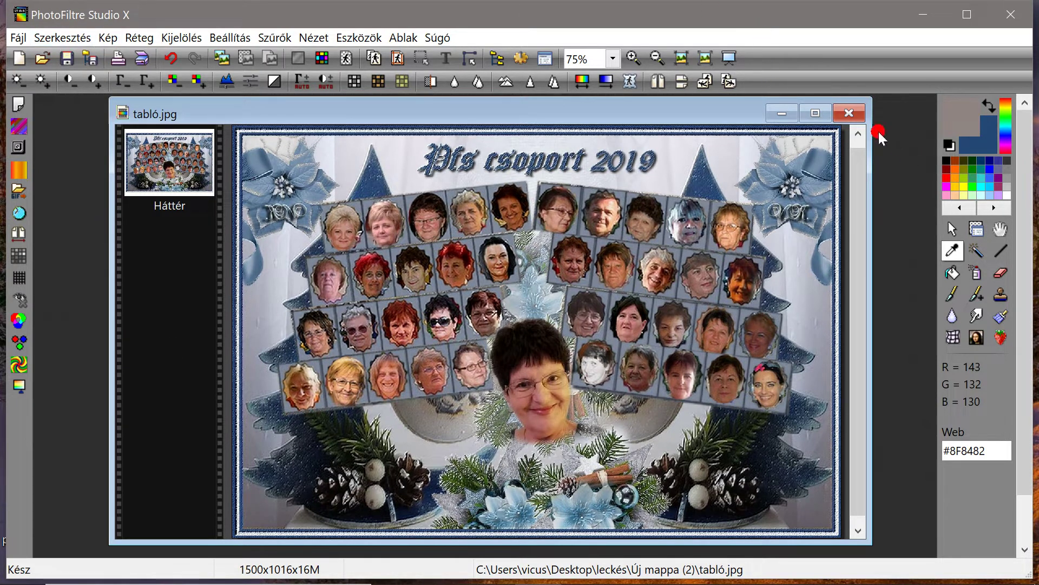
Minimize tabló.jpg and reposition the Névtelen 1.jpg window as a visible reference
{"action": "left_click", "coordinate": [781, 115]}
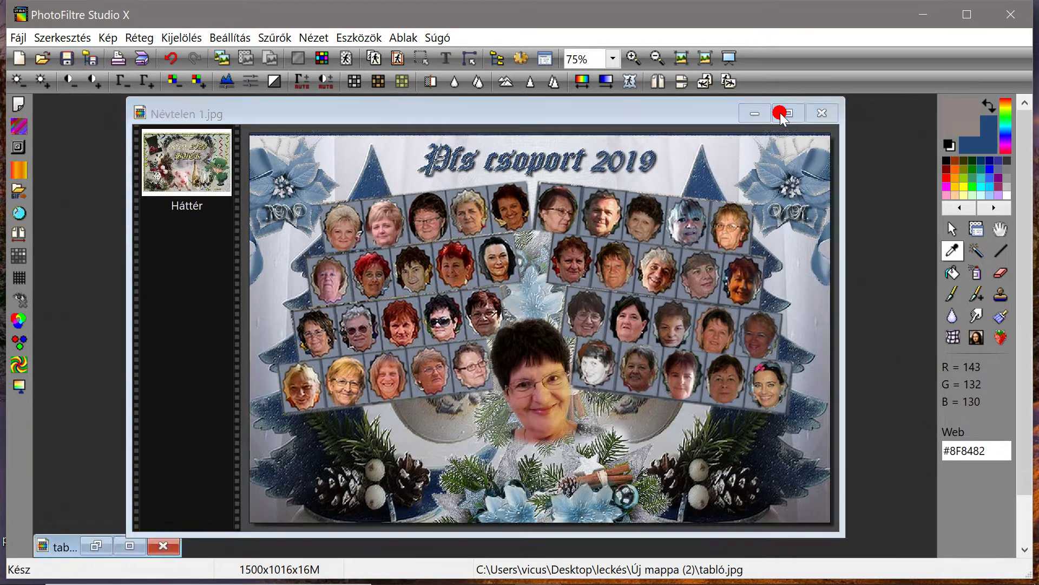
{"action": "left_click_drag", "start_coordinate": [605, 123], "coordinate": [593, 110]}
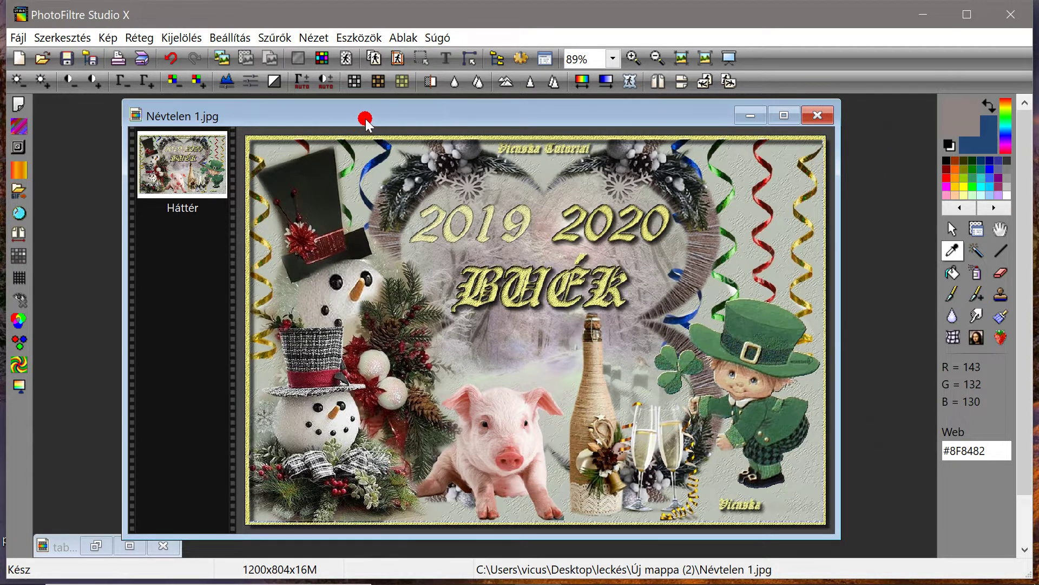
{"action": "left_click_drag", "start_coordinate": [366, 122], "coordinate": [355, 118]}
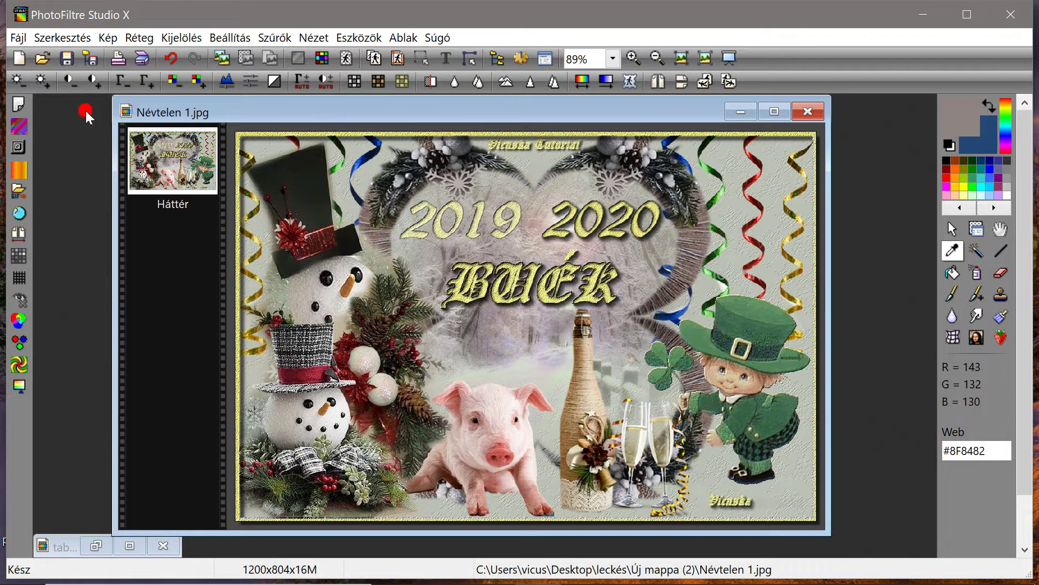
{"action": "left_click_drag", "start_coordinate": [232, 113], "coordinate": [225, 111]}
Create a new transparent image 900 pixels wide and 600 pixels high, and place its window over the reference picture
{"action": "left_click", "coordinate": [19, 59]}
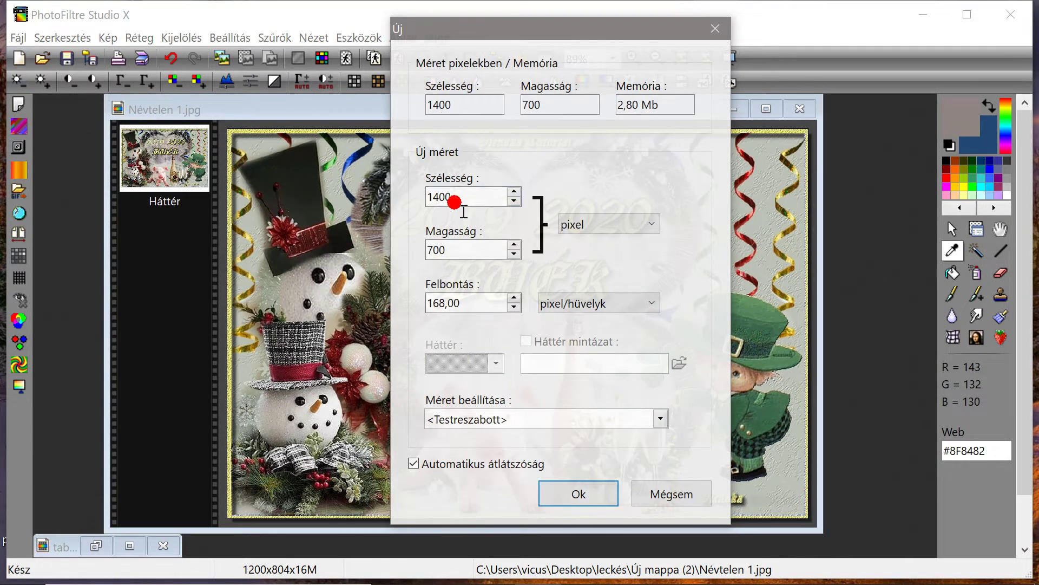
{"action": "left_click_drag", "start_coordinate": [460, 199], "coordinate": [424, 202]}
{"action": "type", "text": "90"}
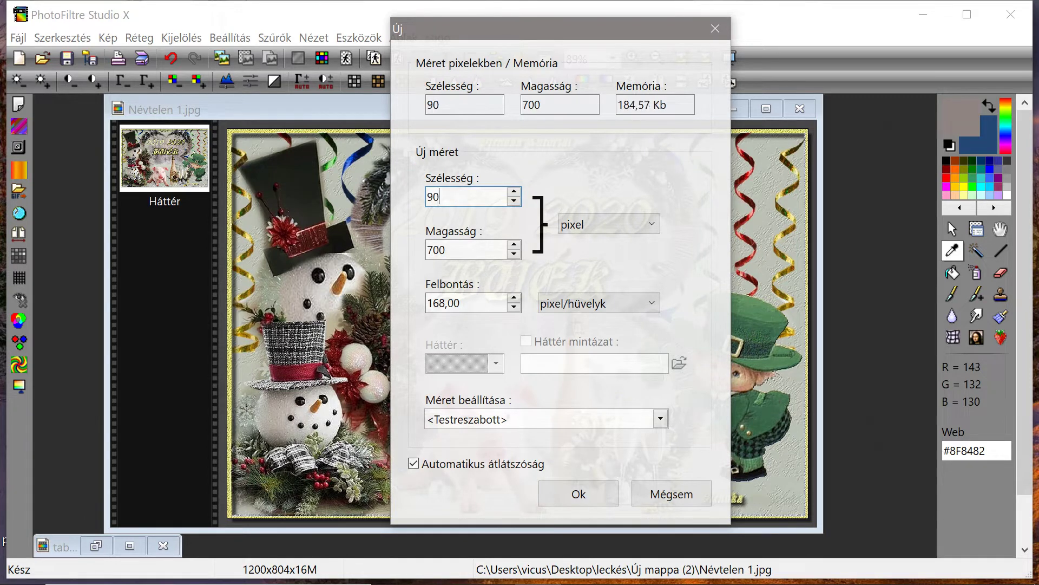
{"action": "type", "text": "0"}
{"action": "left_click_drag", "start_coordinate": [468, 257], "coordinate": [409, 255]}
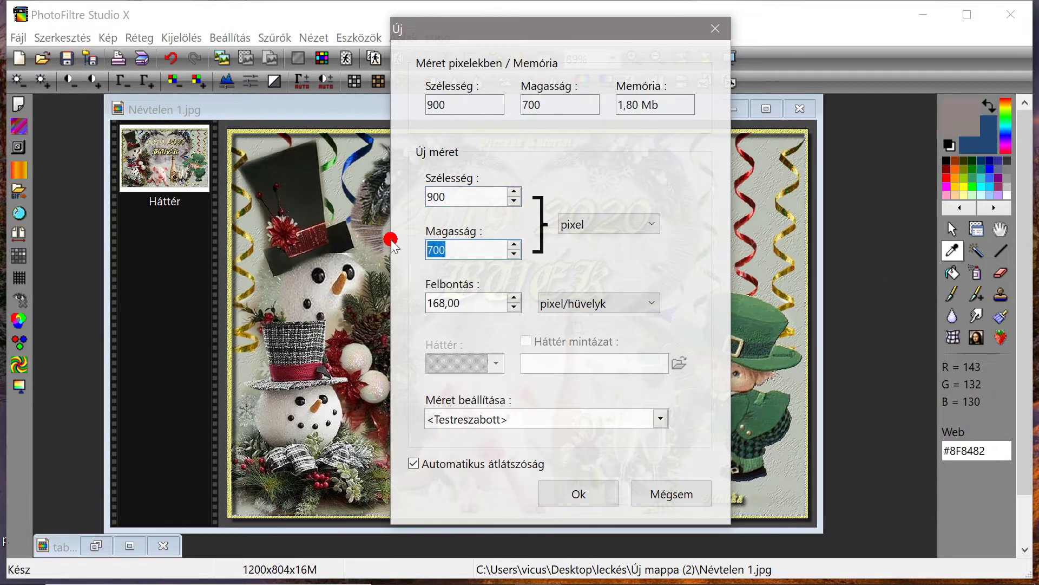
{"action": "type", "text": "600"}
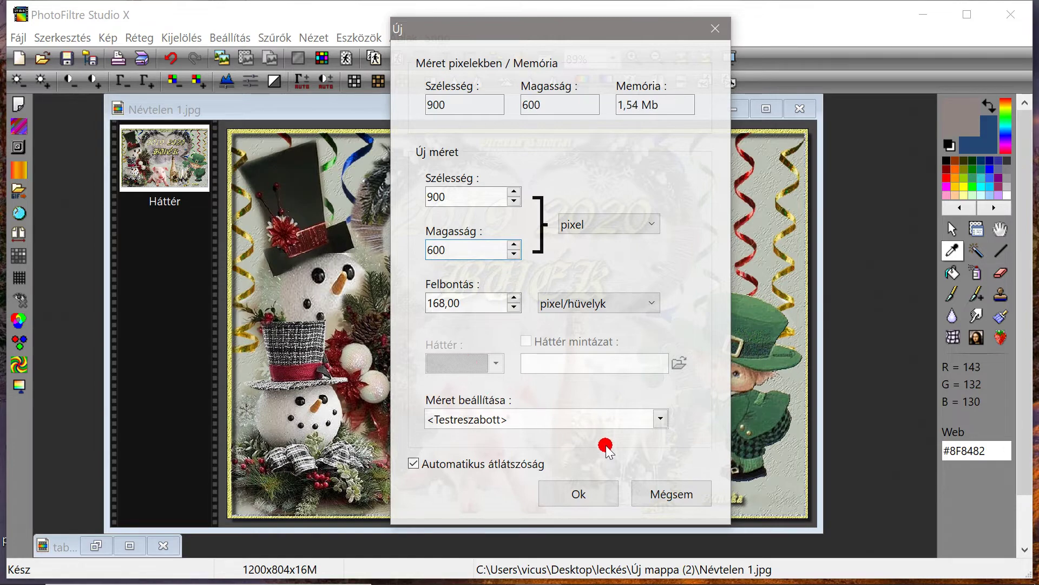
{"action": "left_click", "coordinate": [578, 493]}
{"action": "left_click_drag", "start_coordinate": [368, 151], "coordinate": [512, 158]}
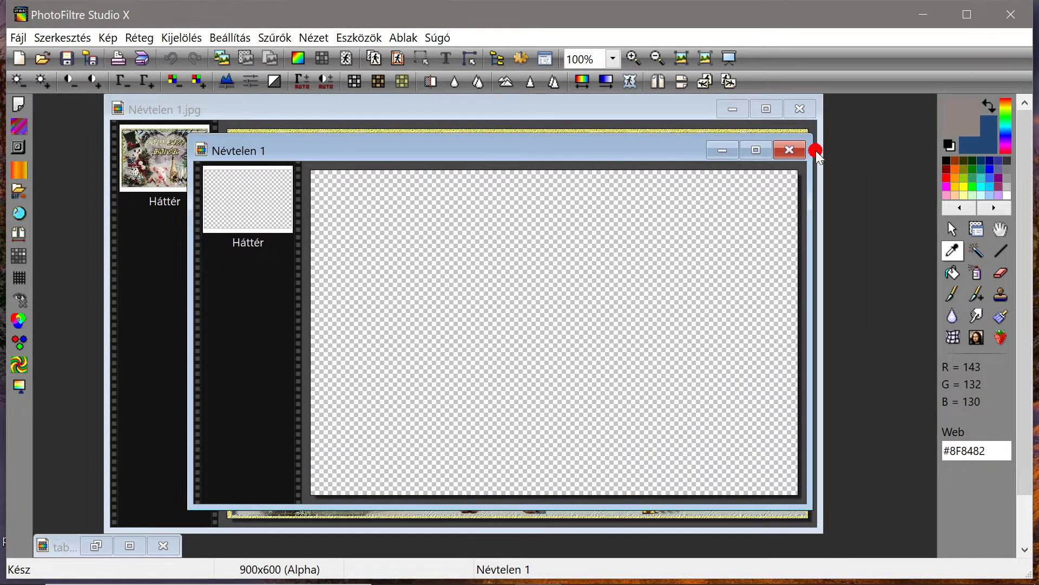
{"action": "left_click_drag", "start_coordinate": [568, 151], "coordinate": [440, 149]}
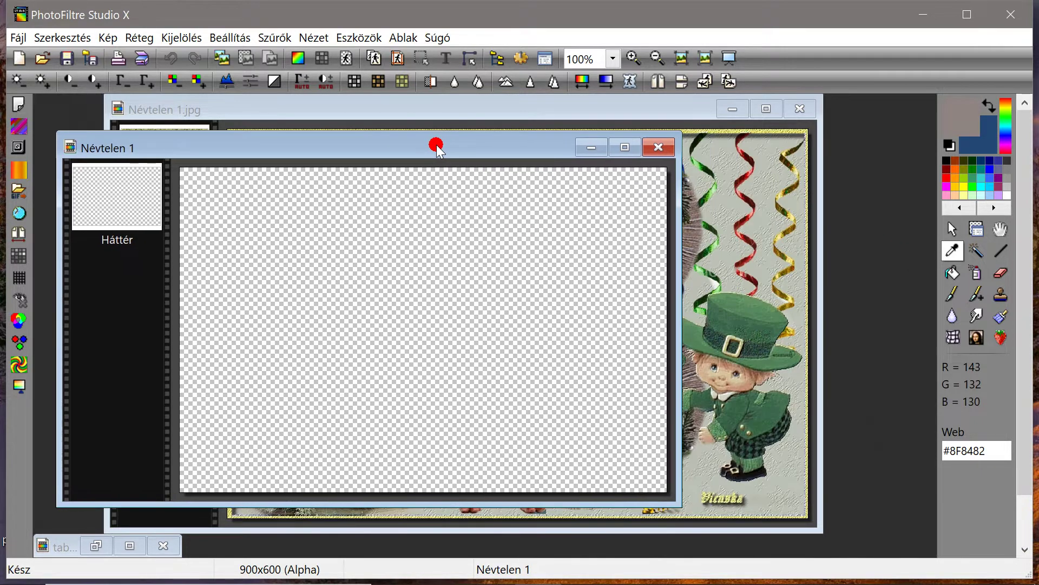
Pick the grey-green background colour #A9AD9F from the Névtelen 1.jpg picture as the foreground colour
{"action": "left_click", "coordinate": [954, 252]}
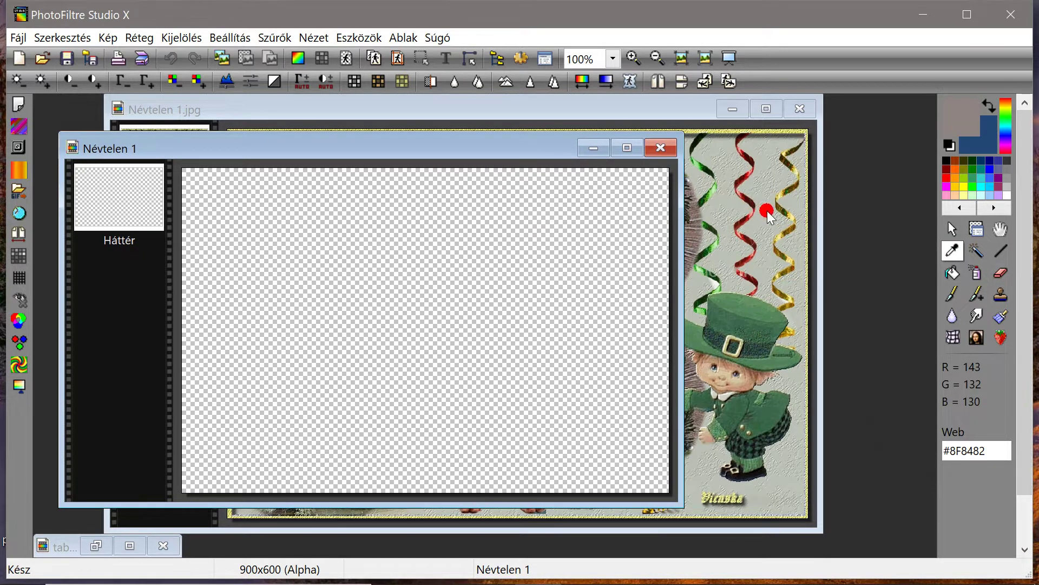
{"action": "left_click", "coordinate": [687, 108]}
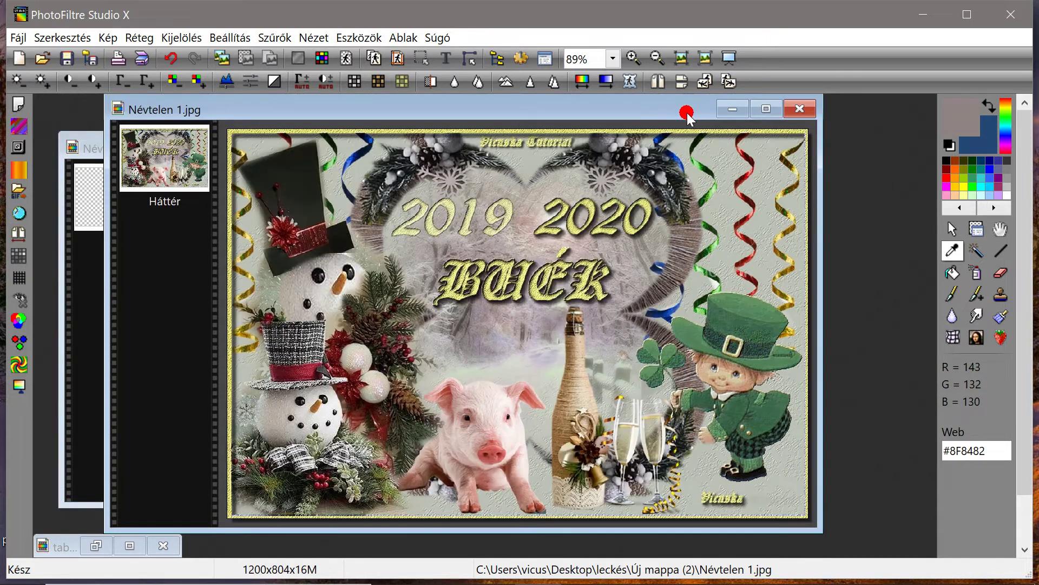
{"action": "left_click", "coordinate": [760, 225]}
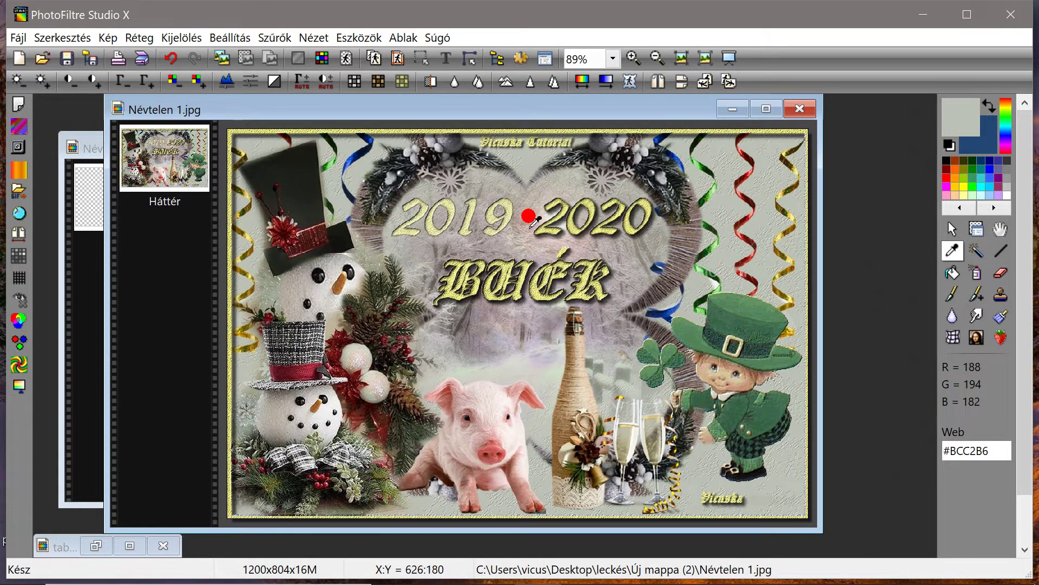
{"action": "left_click", "coordinate": [765, 211]}
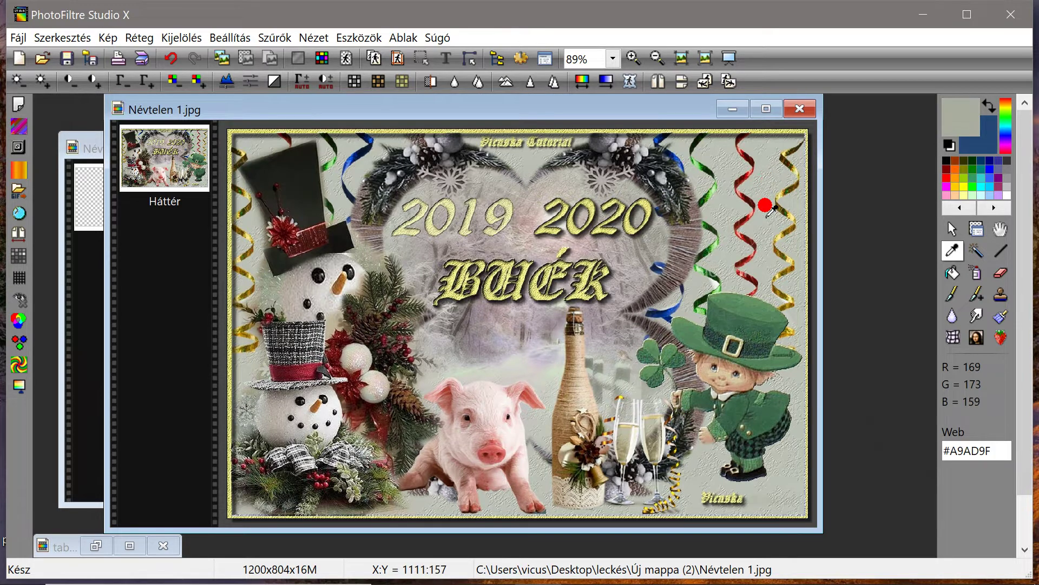
Fill the blank 900x600 image with the picked grey-green colour and shift its window aside
{"action": "left_click", "coordinate": [92, 175]}
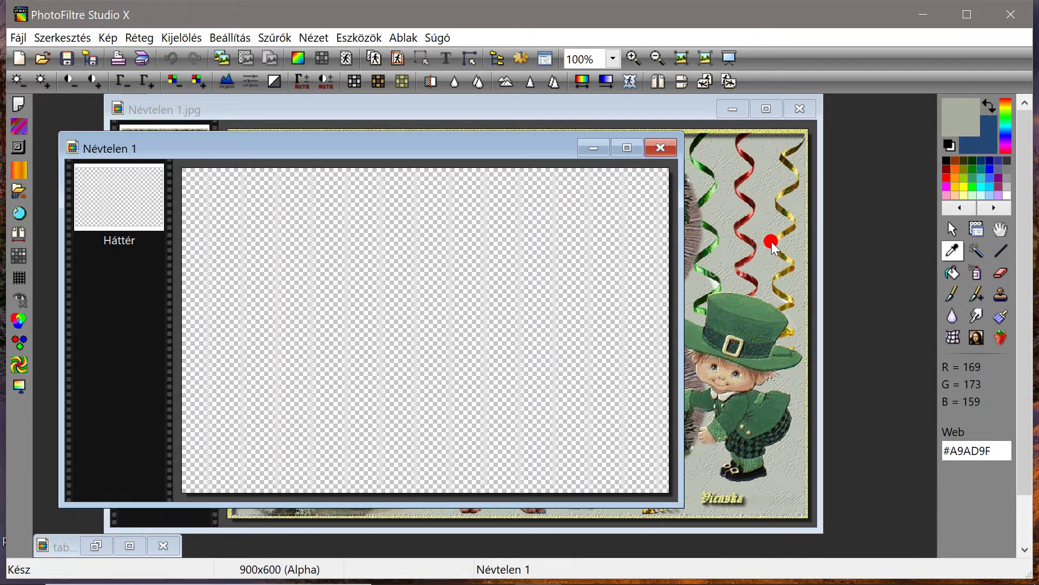
{"action": "left_click", "coordinate": [952, 274]}
{"action": "left_click", "coordinate": [509, 309]}
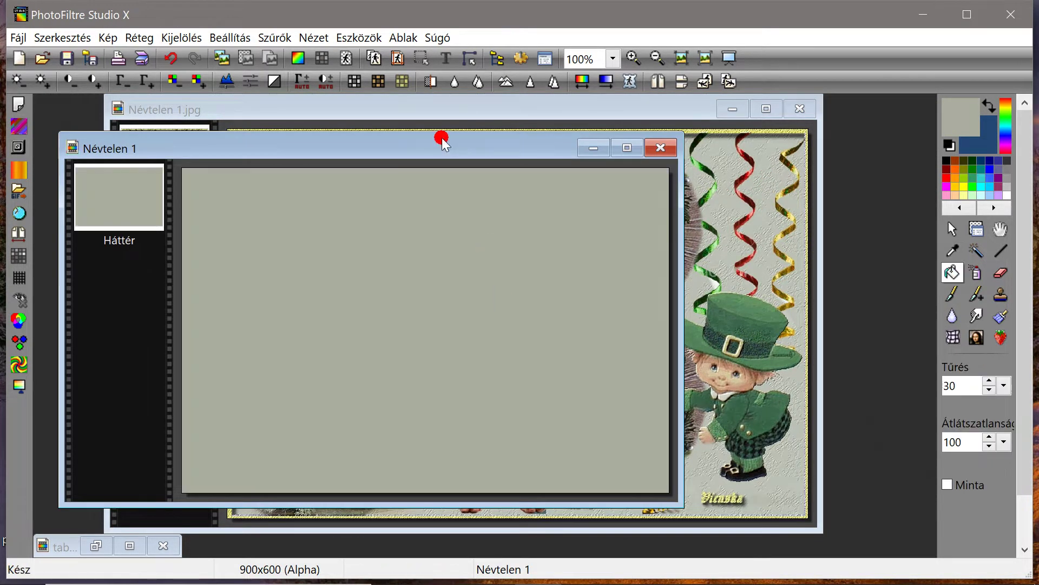
{"action": "left_click_drag", "start_coordinate": [439, 151], "coordinate": [556, 147]}
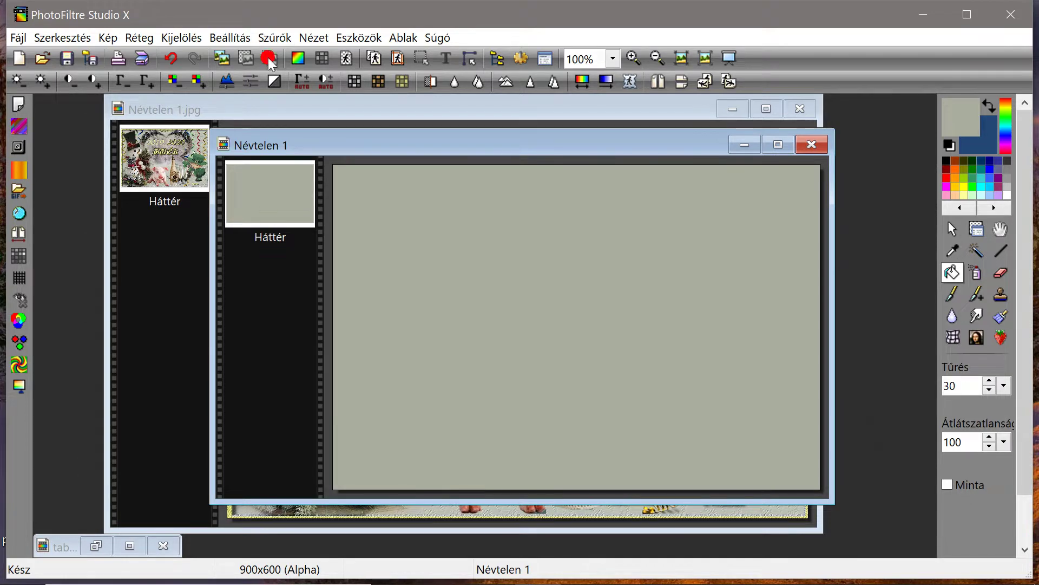
Apply the snowflake texture 007.gif to the filled background at 96% scale and 51% opacity, and reposition the image window
{"action": "left_click", "coordinate": [273, 37]}
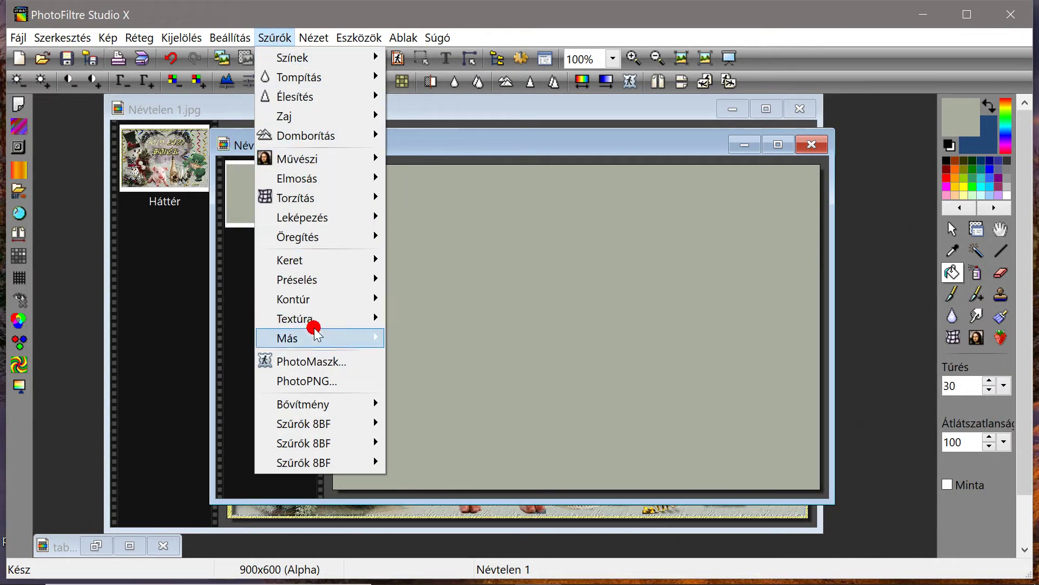
{"action": "mouse_move", "coordinate": [317, 320]}
{"action": "left_click", "coordinate": [454, 521]}
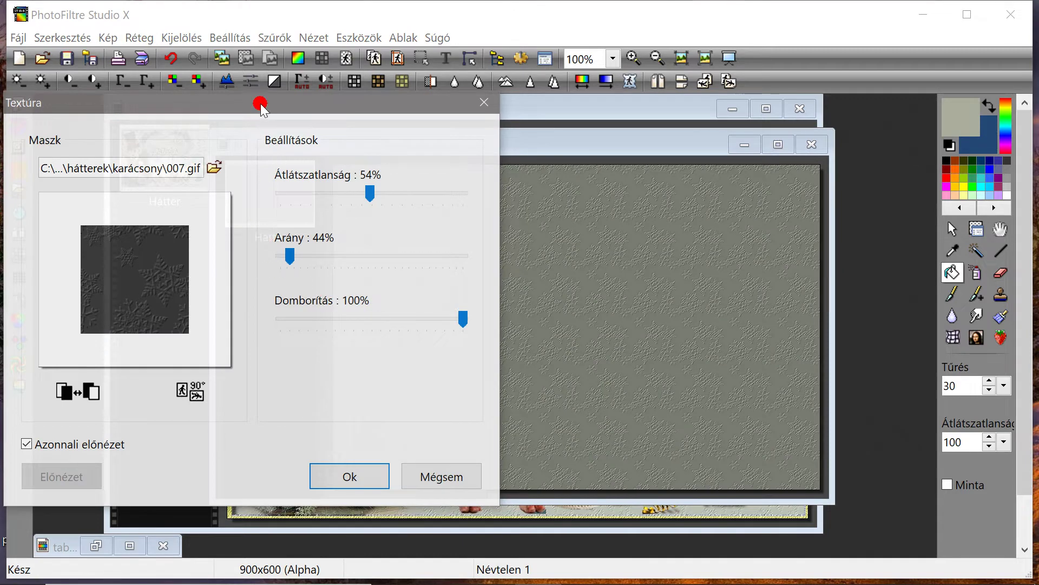
{"action": "left_click_drag", "start_coordinate": [260, 107], "coordinate": [401, 85]}
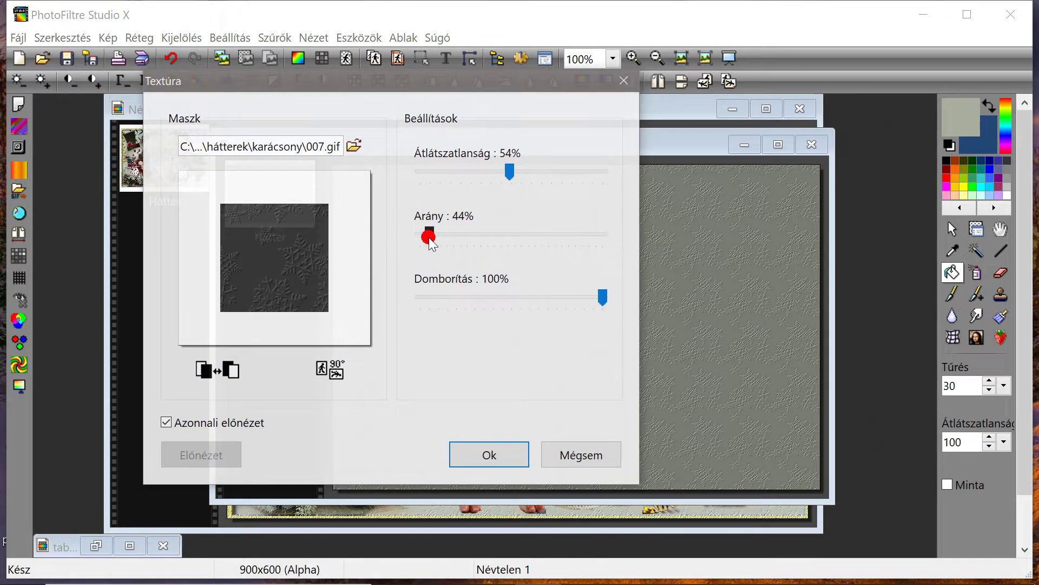
{"action": "left_click_drag", "start_coordinate": [432, 242], "coordinate": [465, 246]}
{"action": "left_click_drag", "start_coordinate": [445, 71], "coordinate": [317, 131]}
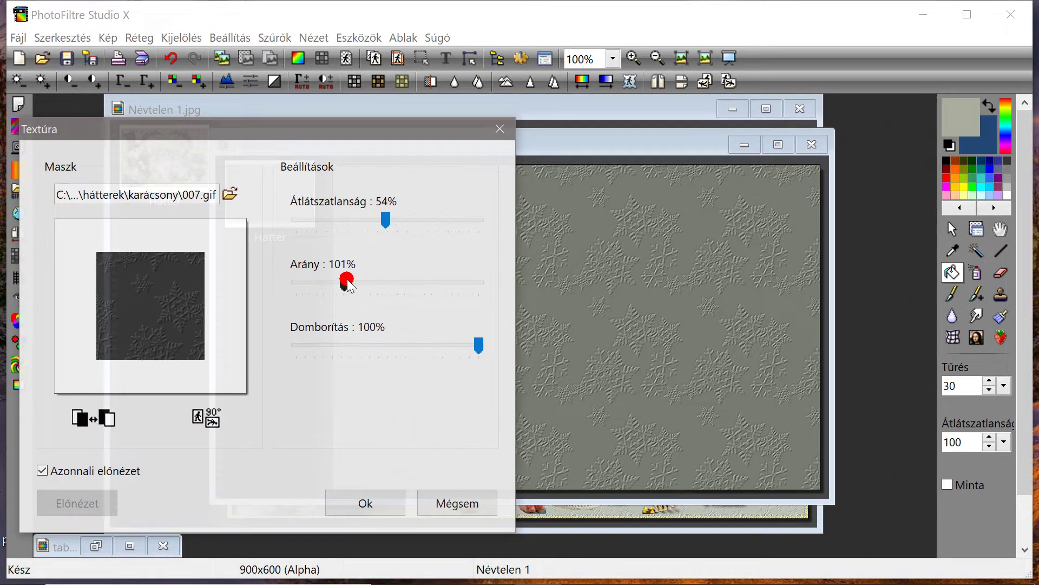
{"action": "left_click_drag", "start_coordinate": [346, 282], "coordinate": [341, 282]}
{"action": "left_click", "coordinate": [381, 220]}
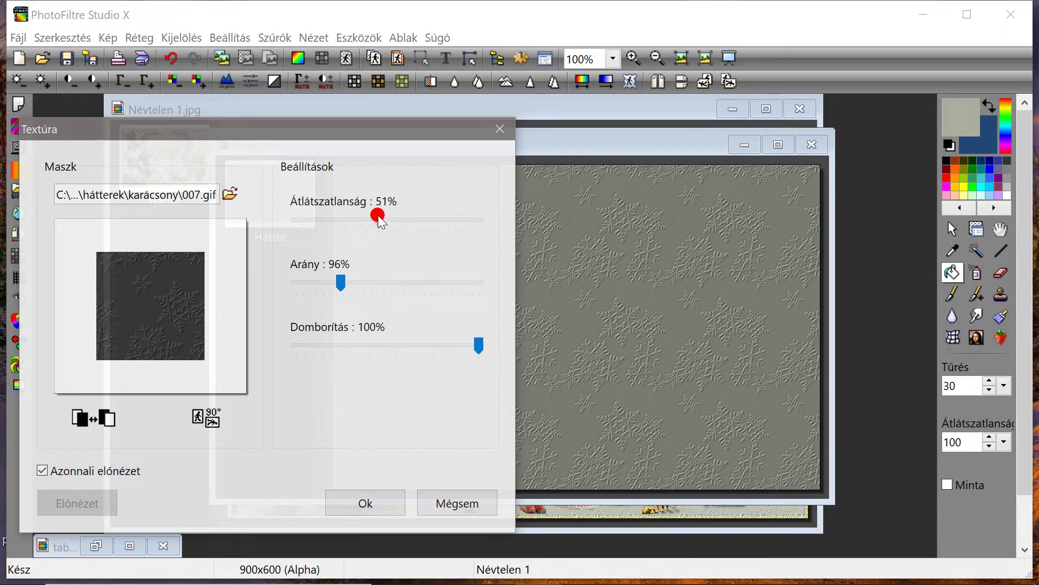
{"action": "left_click", "coordinate": [390, 508]}
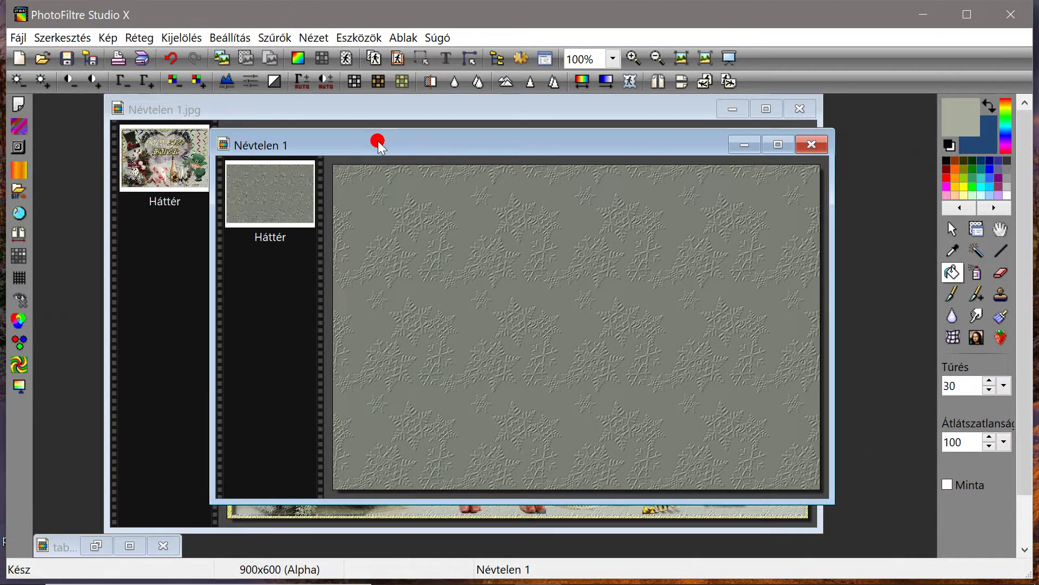
{"action": "left_click_drag", "start_coordinate": [380, 145], "coordinate": [206, 134]}
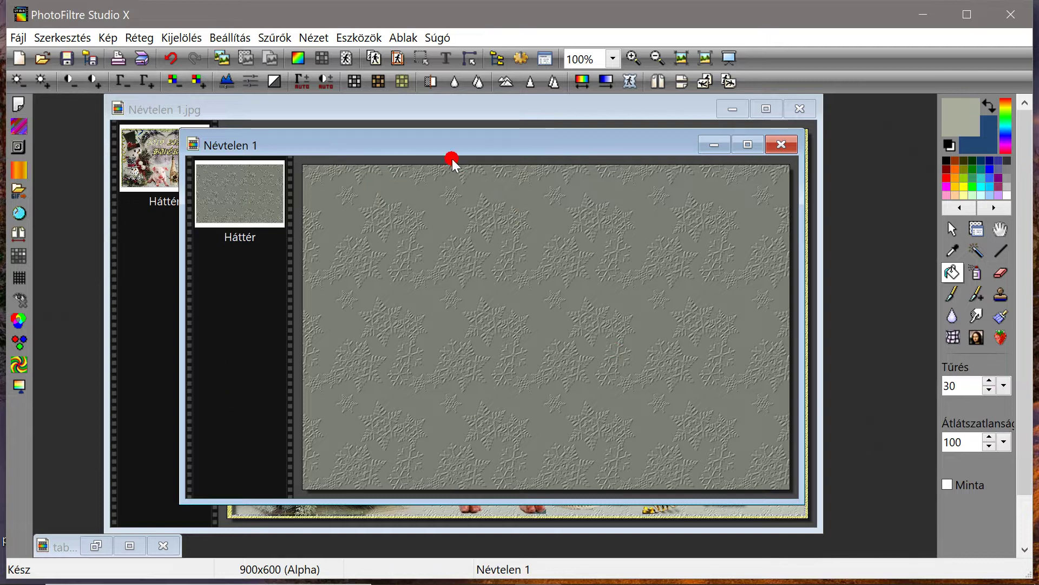
{"action": "mouse_move", "coordinate": [439, 146]}
{"action": "left_mouse_down"}
{"action": "mouse_move", "coordinate": [431, 143]}
{"action": "mouse_move", "coordinate": [452, 139]}
{"action": "left_mouse_up"}
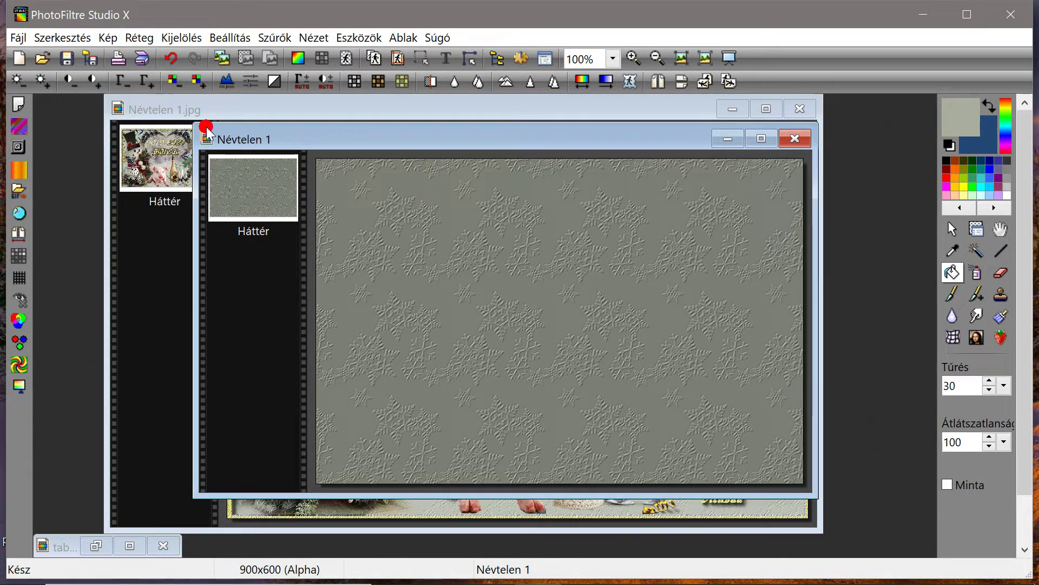
Open the crescent wreath image Névtelen 2 from the Új mappa (2) folder
{"action": "left_click", "coordinate": [974, 235]}
{"action": "left_click", "coordinate": [43, 58]}
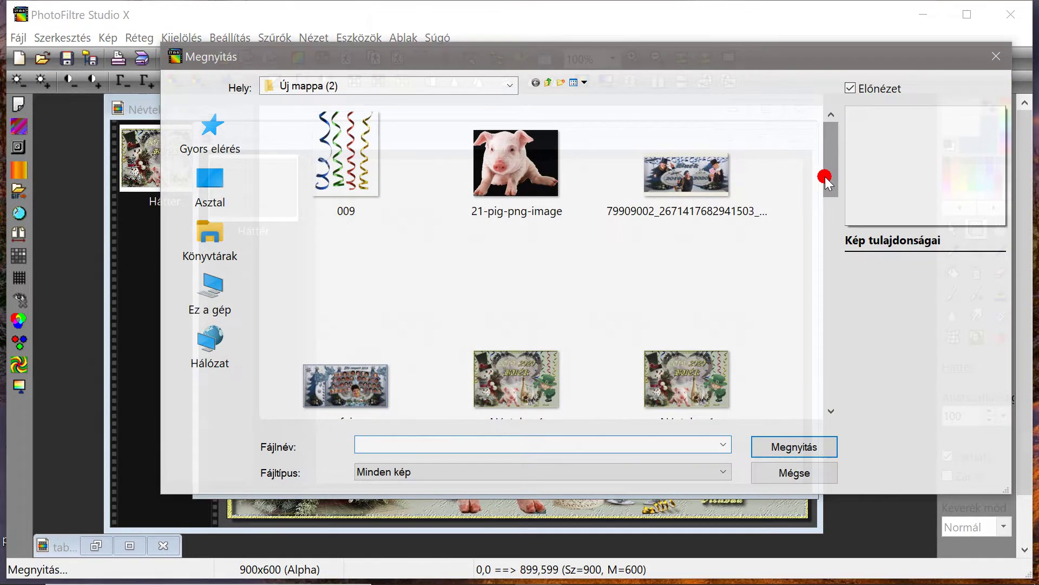
{"action": "left_click_drag", "start_coordinate": [823, 174], "coordinate": [826, 267]}
{"action": "left_click", "coordinate": [517, 243]}
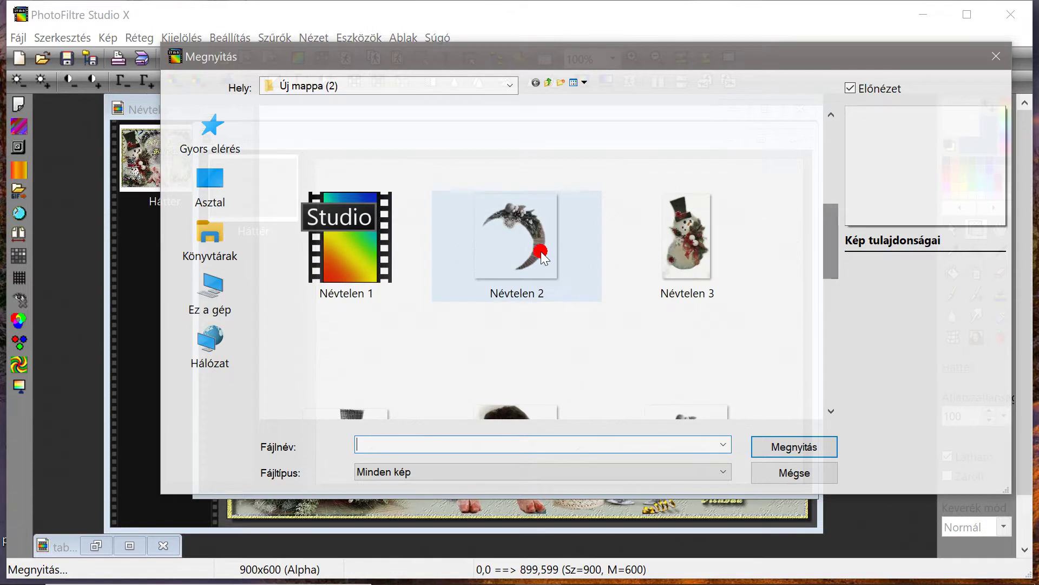
{"action": "left_click", "coordinate": [785, 445]}
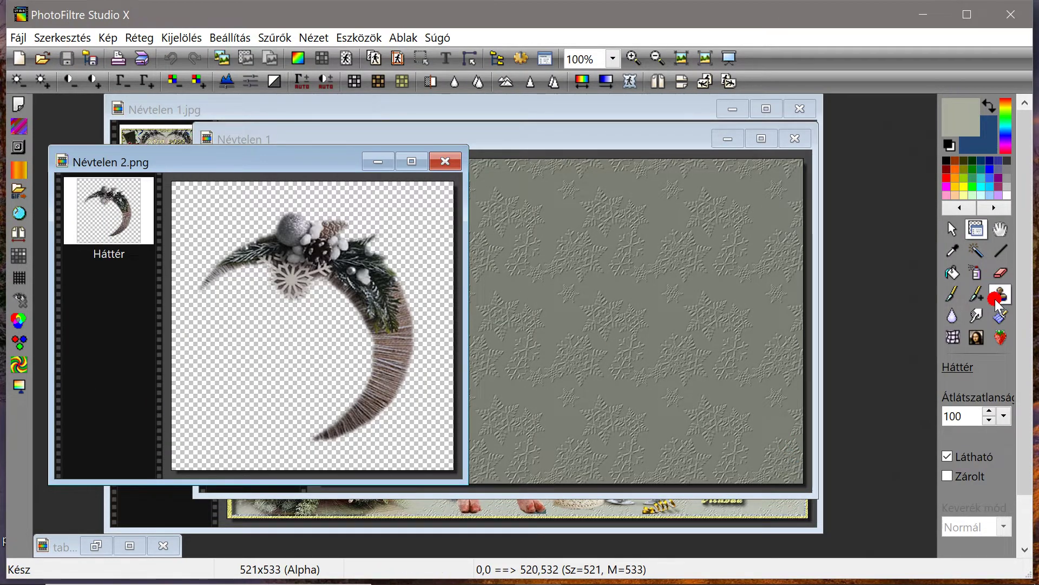
Set the eraser size to 100, try it inside the crescent wreath and undo the stroke
{"action": "left_click", "coordinate": [1001, 272]}
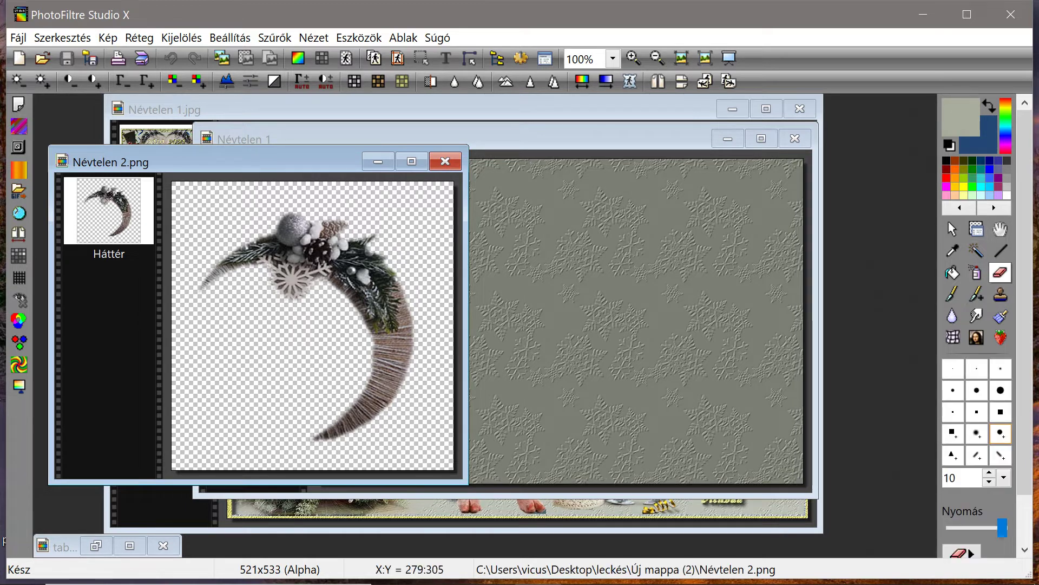
{"action": "left_click", "coordinate": [1004, 478]}
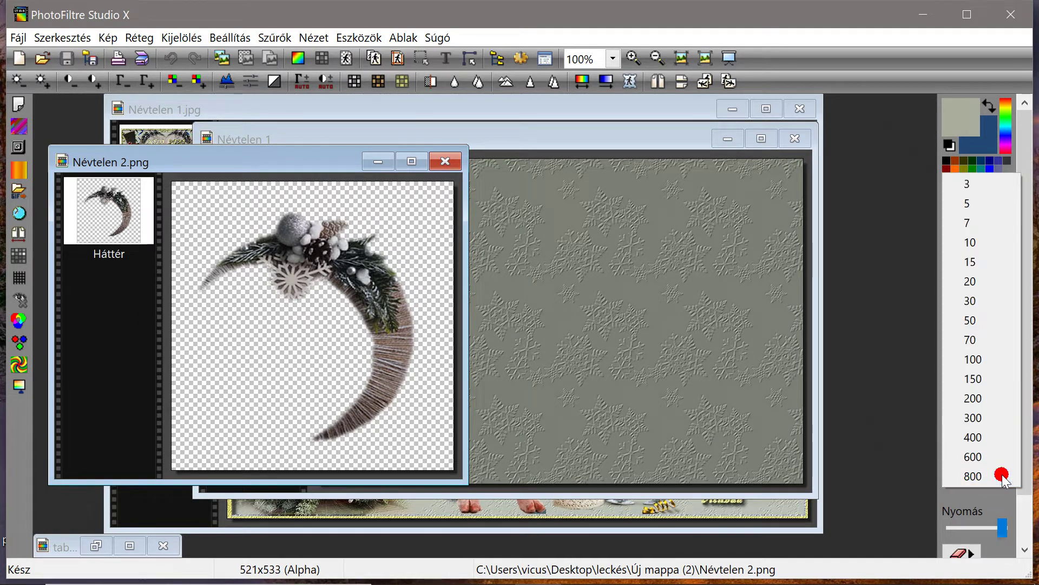
{"action": "left_click", "coordinate": [971, 360]}
{"action": "left_click", "coordinate": [275, 357]}
{"action": "left_click_drag", "start_coordinate": [275, 356], "coordinate": [249, 351]}
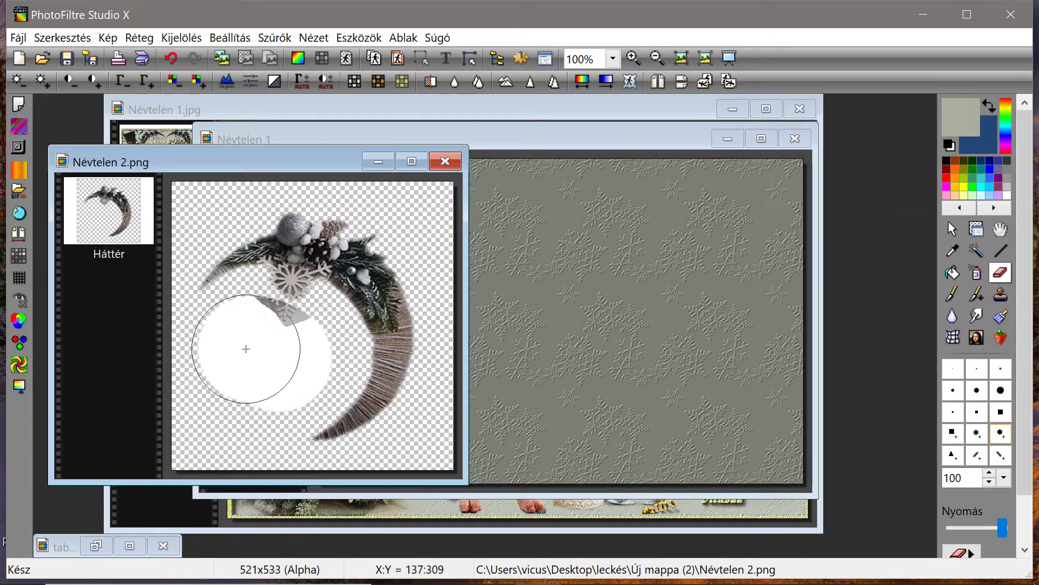
{"action": "left_click", "coordinate": [172, 57]}
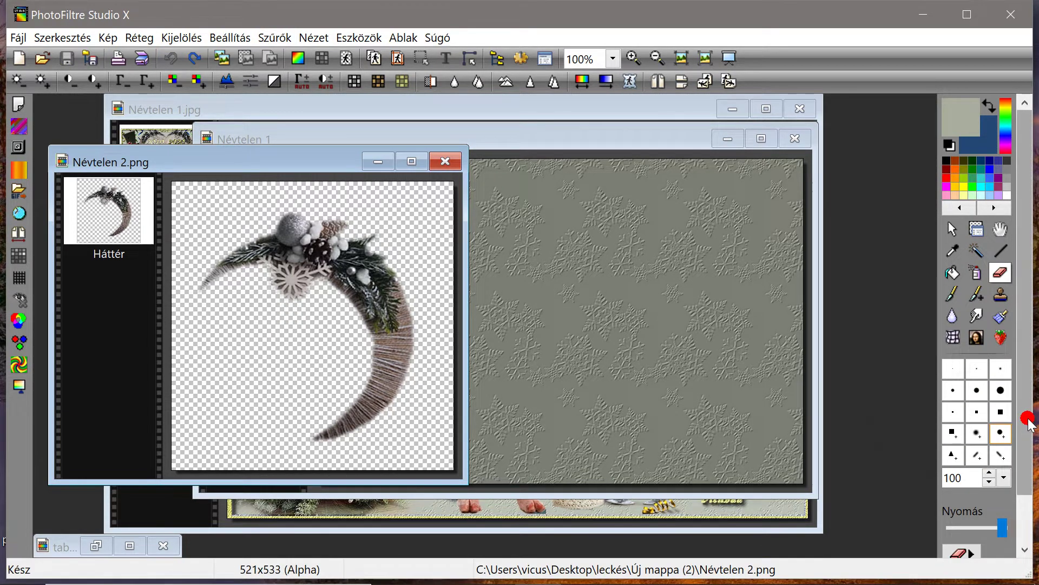
Turn off the eraser's inverse selection option, clean the edge near the crescent wreath's tip and undo the last stroke
{"action": "scroll", "coordinate": [1027, 421], "scroll_direction": "down", "scroll_amount": 2}
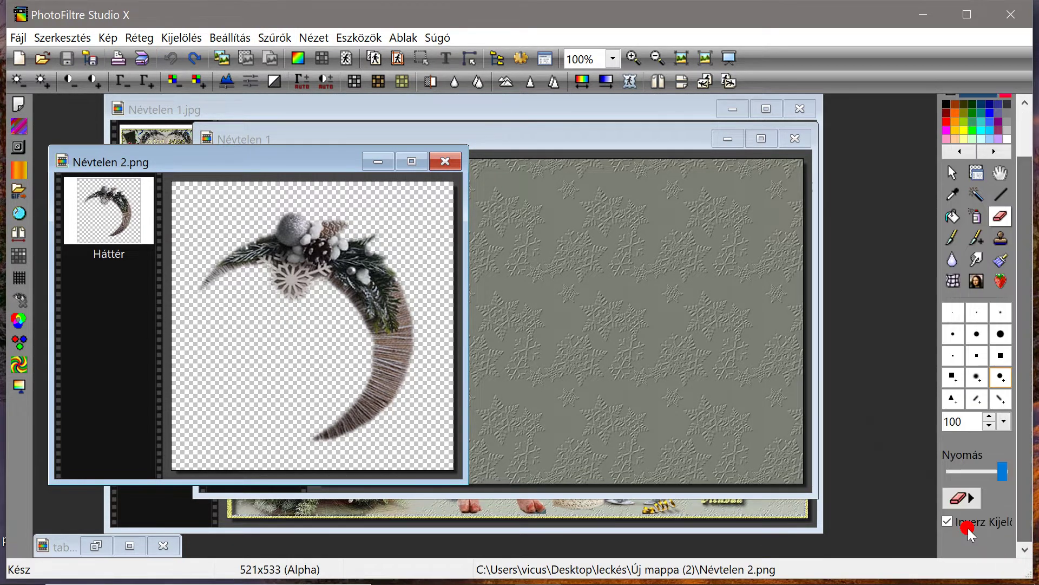
{"action": "left_click", "coordinate": [159, 300]}
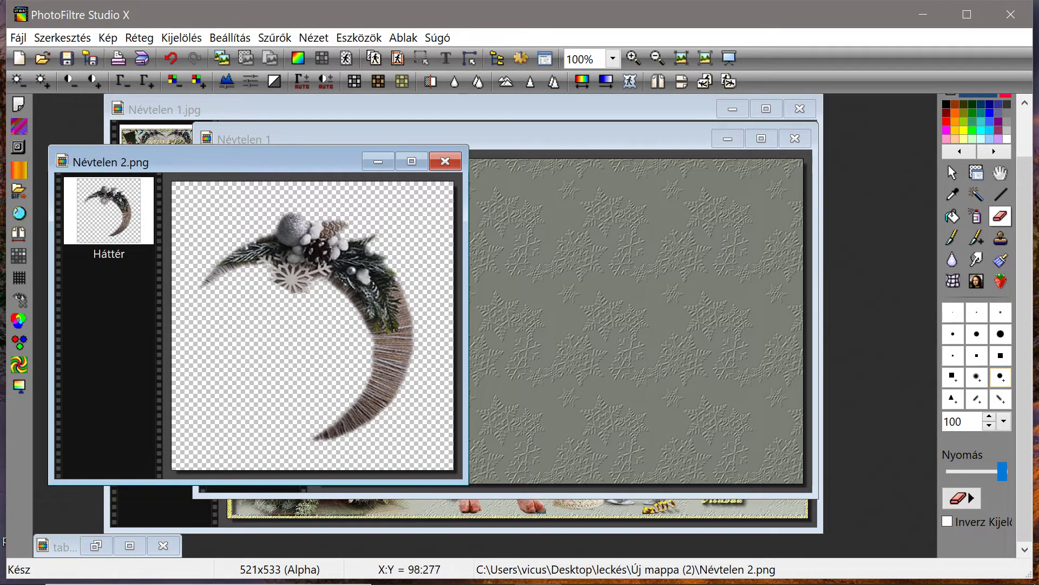
{"action": "left_click", "coordinate": [170, 58]}
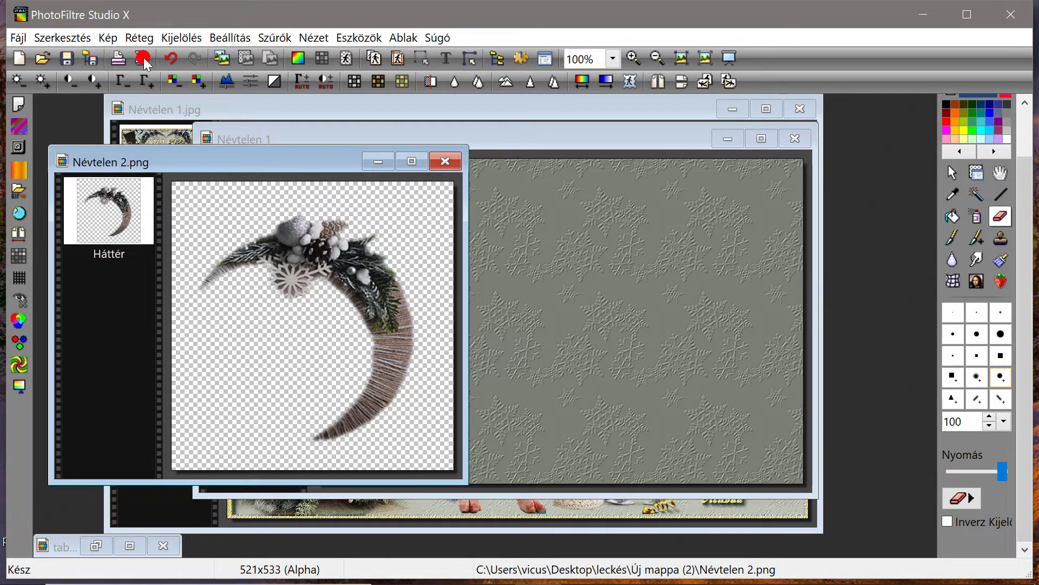
{"action": "left_click", "coordinate": [171, 57]}
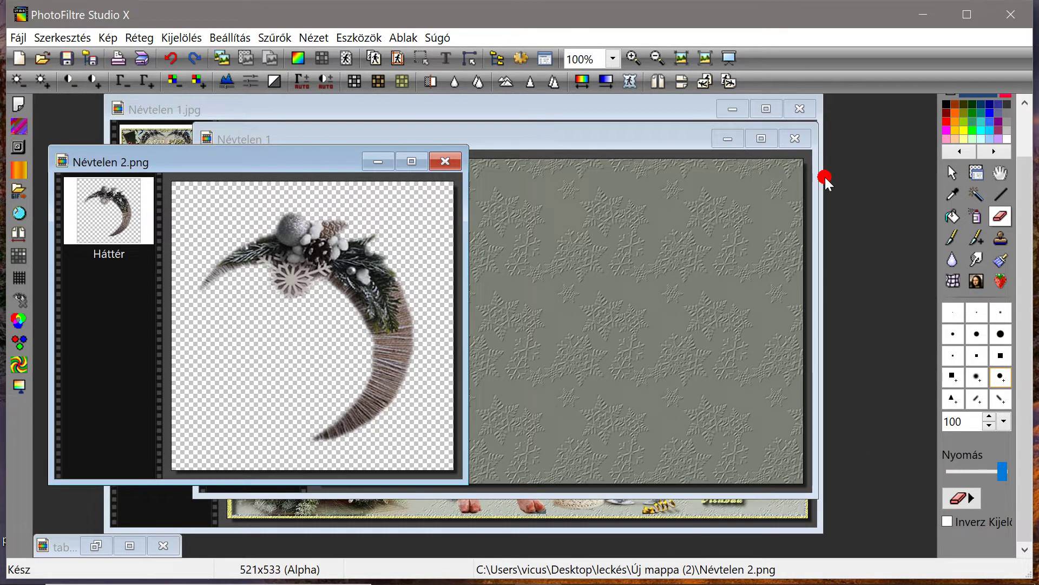
Copy the whole crescent wreath image and make the textured Névtelen 1 image active
{"action": "left_click", "coordinate": [977, 172]}
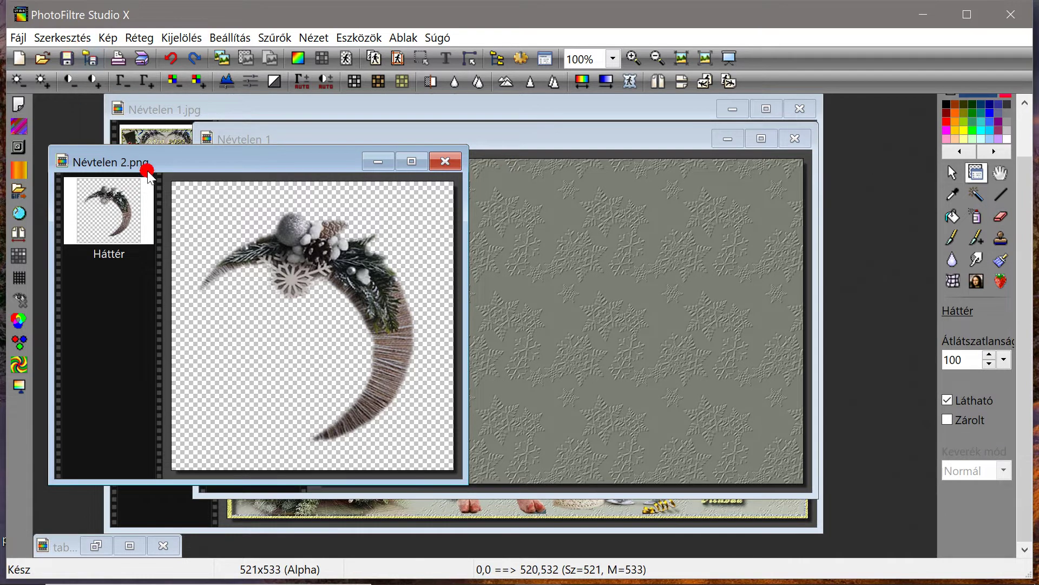
{"action": "left_click", "coordinate": [46, 38]}
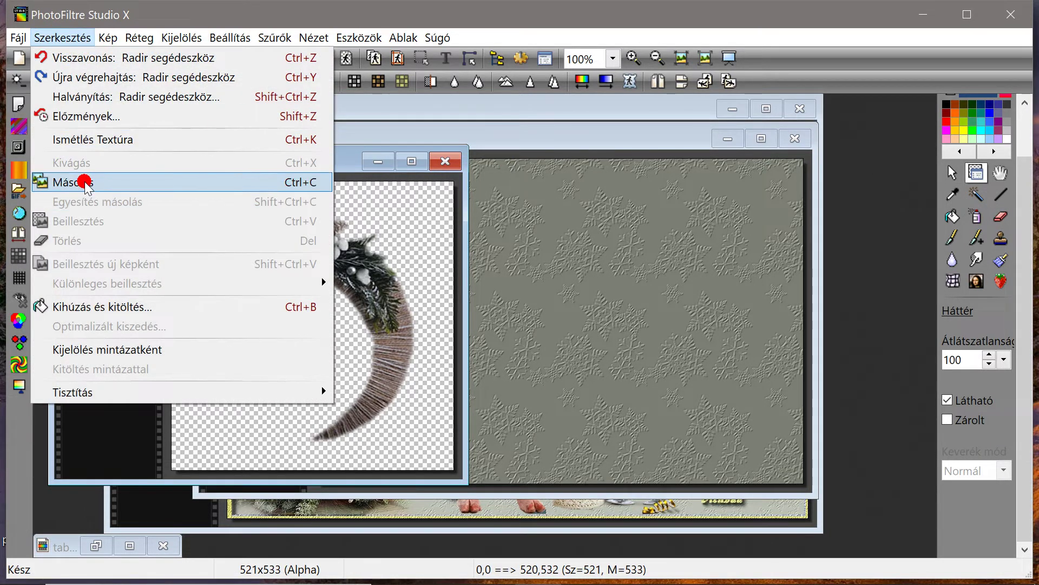
{"action": "left_click", "coordinate": [87, 185]}
{"action": "left_click", "coordinate": [505, 134]}
{"action": "right_click", "coordinate": [503, 131]}
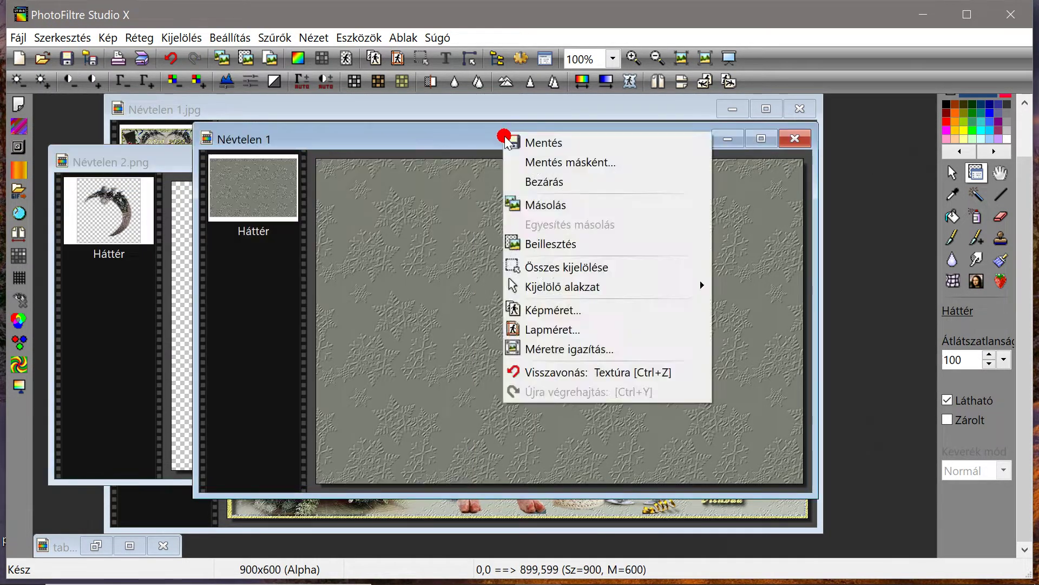
{"action": "left_click", "coordinate": [542, 160]}
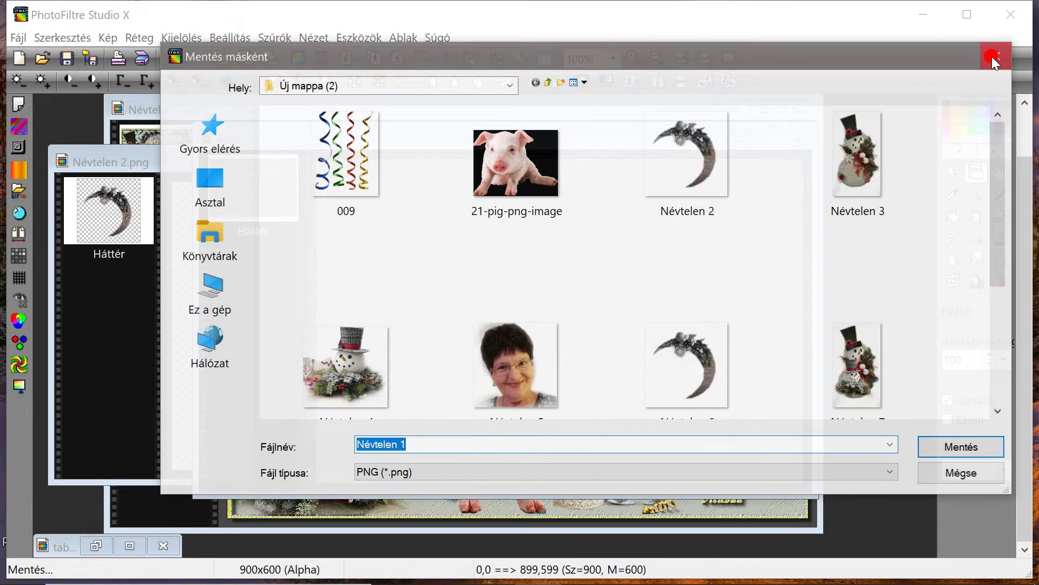
{"action": "left_click", "coordinate": [992, 56]}
Paste the crescent wreath onto the snowflake background as a new layer and move it to the upper-right part of the picture
{"action": "right_click", "coordinate": [437, 134]}
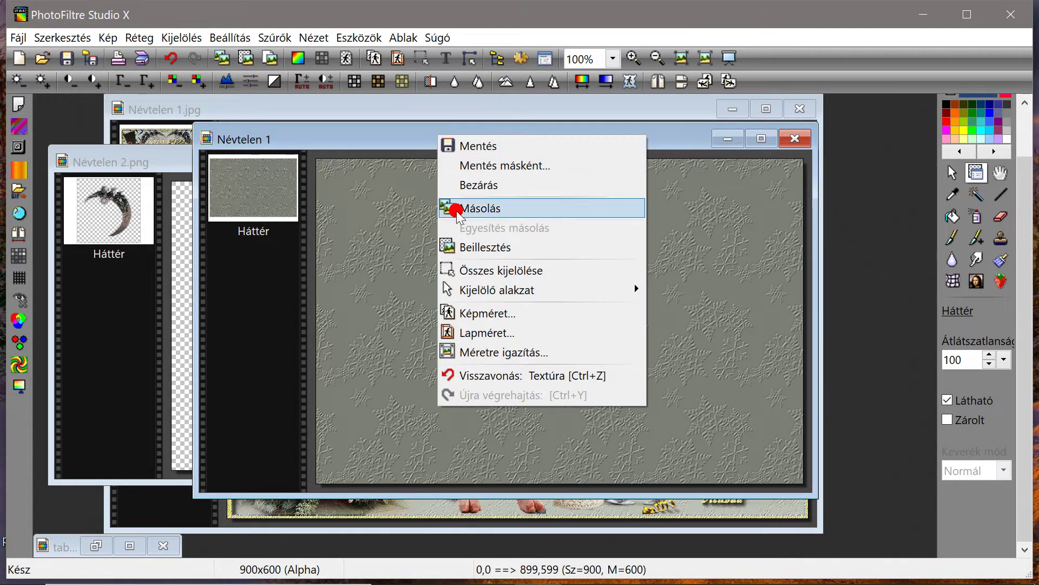
{"action": "left_click", "coordinate": [470, 249]}
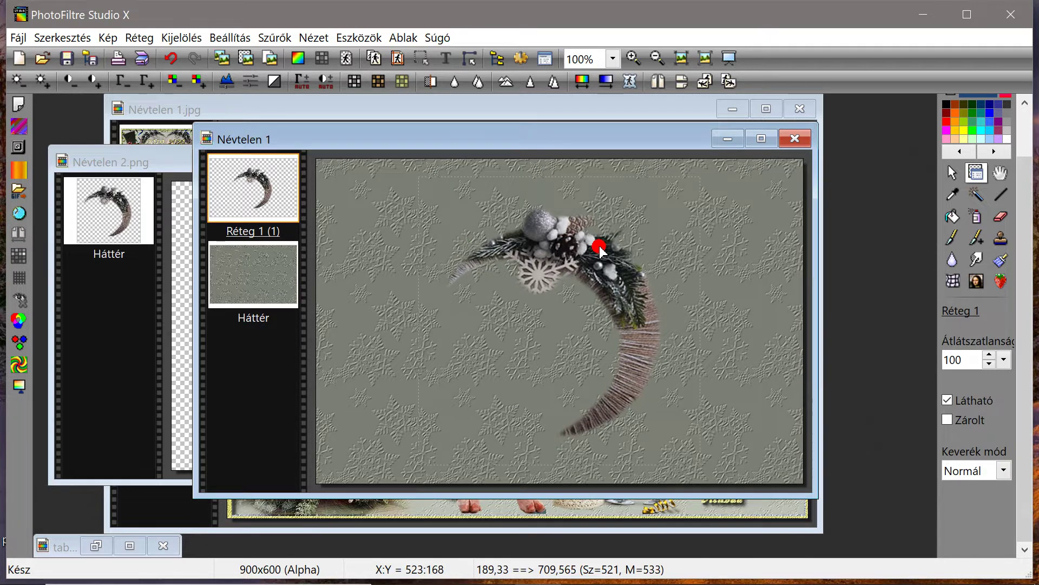
{"action": "left_click_drag", "start_coordinate": [600, 251], "coordinate": [699, 199]}
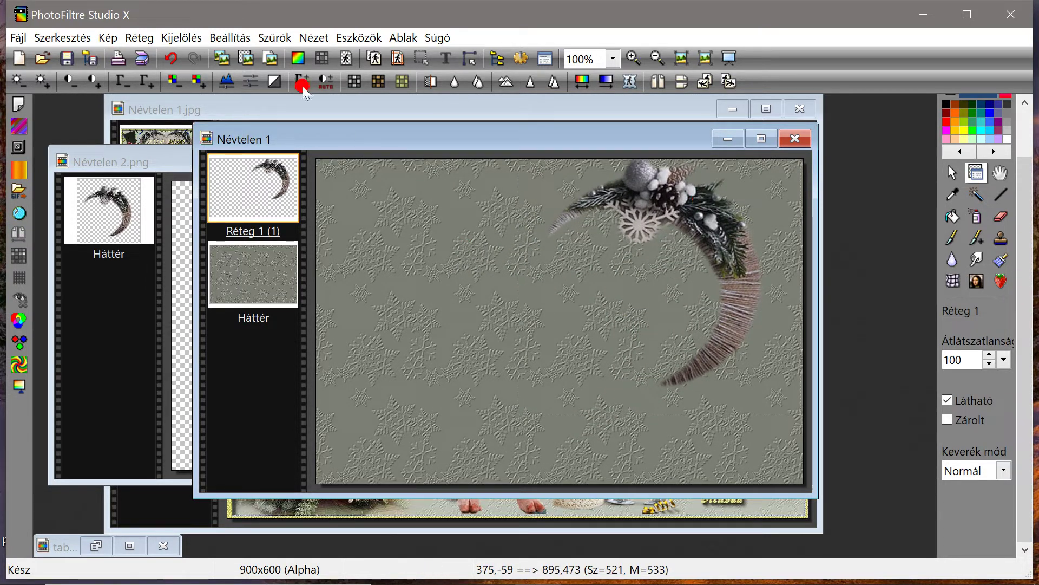
Duplicate the wreath layer, flip the copy horizontally and align both crescents so their thin tips meet at the upper centre
{"action": "left_click", "coordinate": [139, 38]}
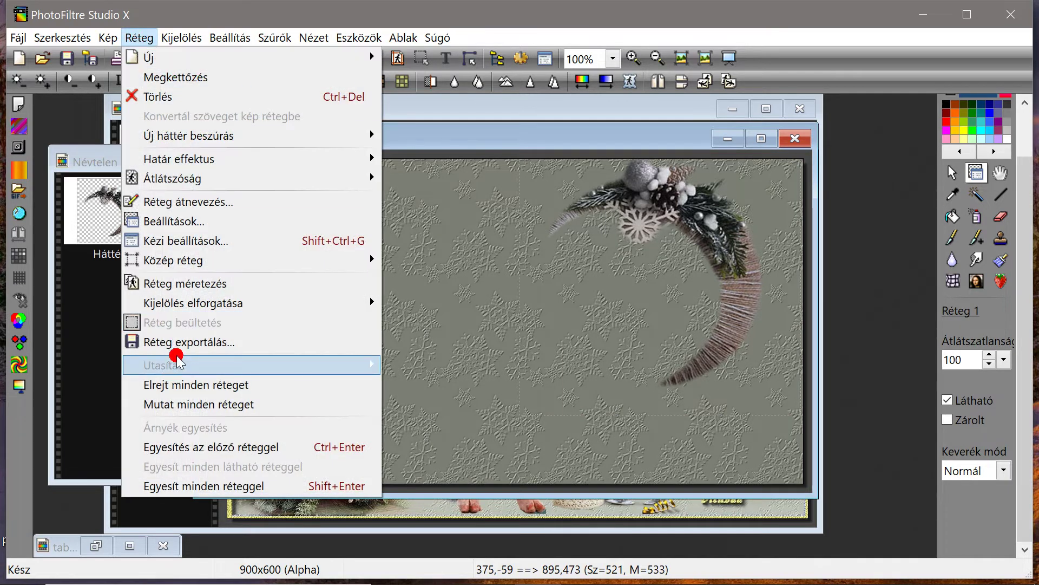
{"action": "left_click", "coordinate": [144, 76]}
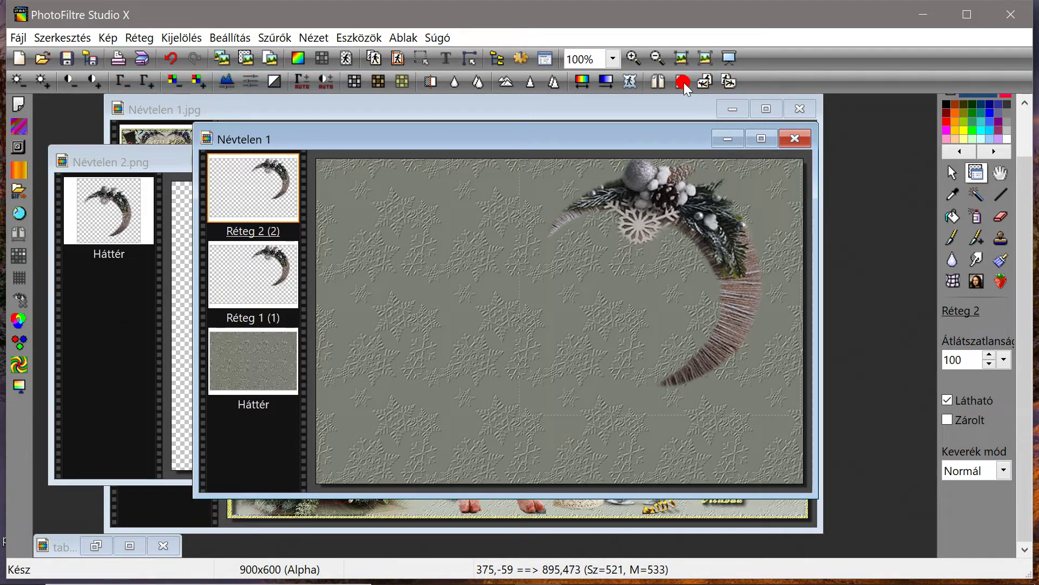
{"action": "left_click", "coordinate": [655, 81]}
{"action": "left_click_drag", "start_coordinate": [666, 201], "coordinate": [452, 201]}
{"action": "left_click_drag", "start_coordinate": [645, 171], "coordinate": [647, 169]}
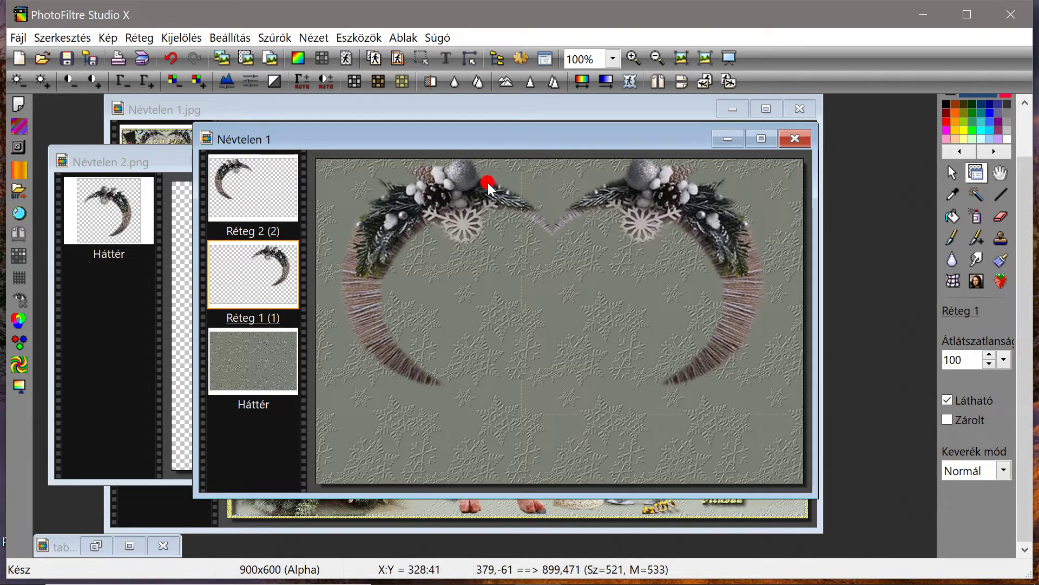
{"action": "left_click_drag", "start_coordinate": [471, 185], "coordinate": [466, 182]}
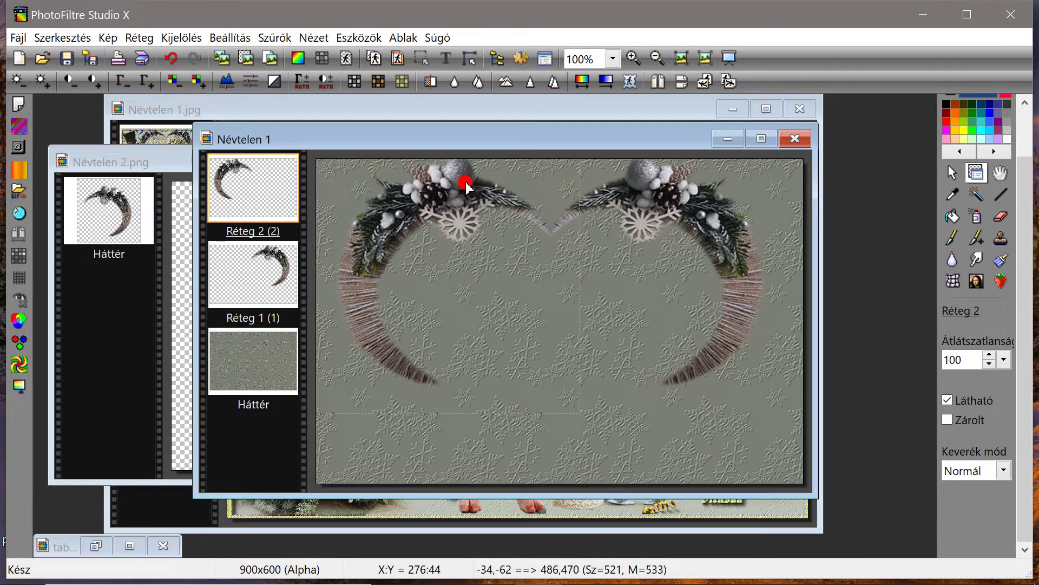
Merge the mirrored crescent layer with the layer beneath it and nudge the joined pair slightly upward
{"action": "right_click", "coordinate": [234, 193]}
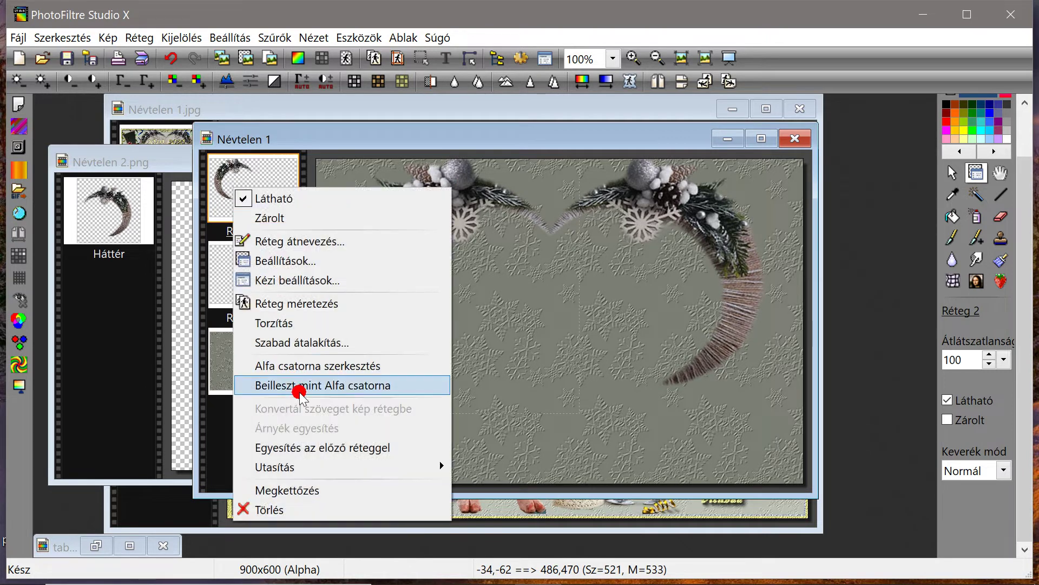
{"action": "left_click", "coordinate": [297, 448]}
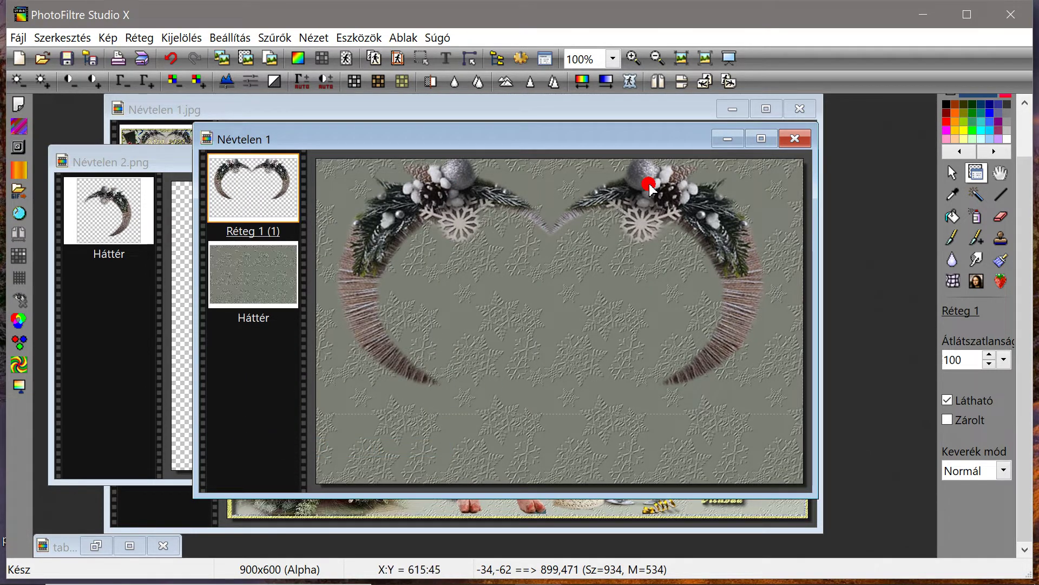
{"action": "left_click_drag", "start_coordinate": [651, 186], "coordinate": [652, 184]}
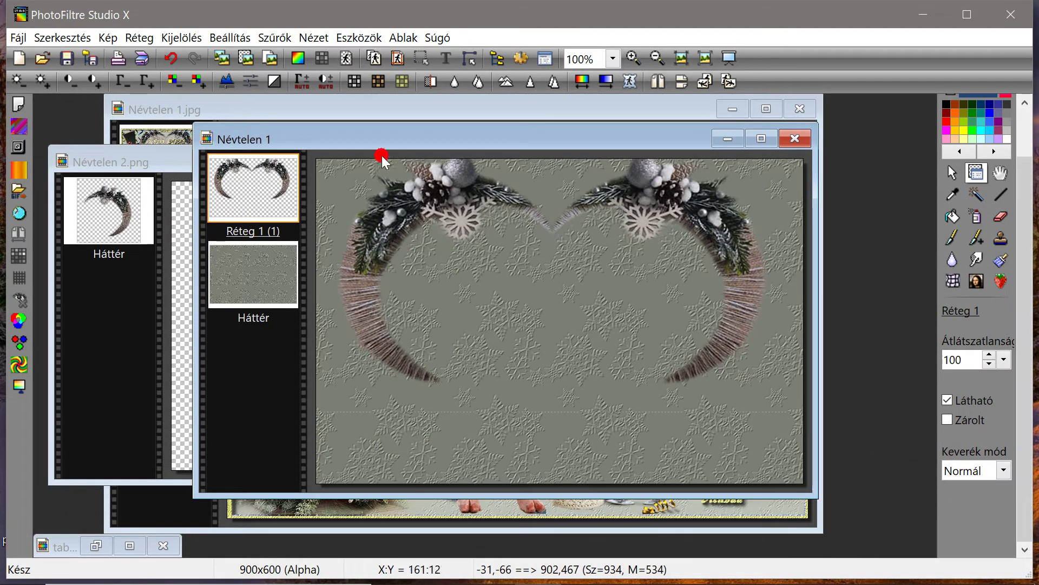
Duplicate the joined crescent pair, flip the copy vertically and align it along the picture's lower edge to complete the frame
{"action": "left_click", "coordinate": [139, 38]}
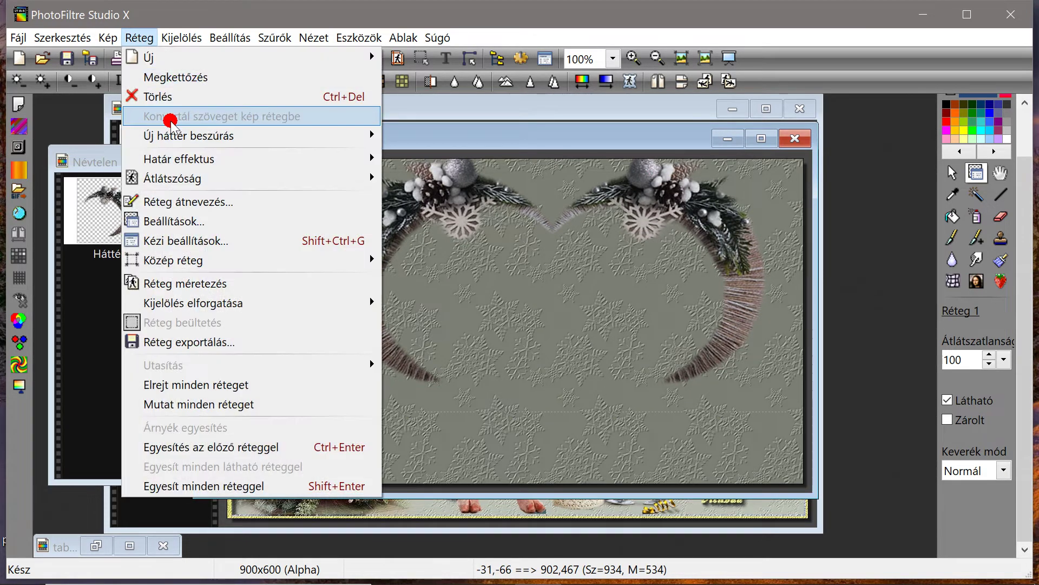
{"action": "left_click", "coordinate": [157, 79]}
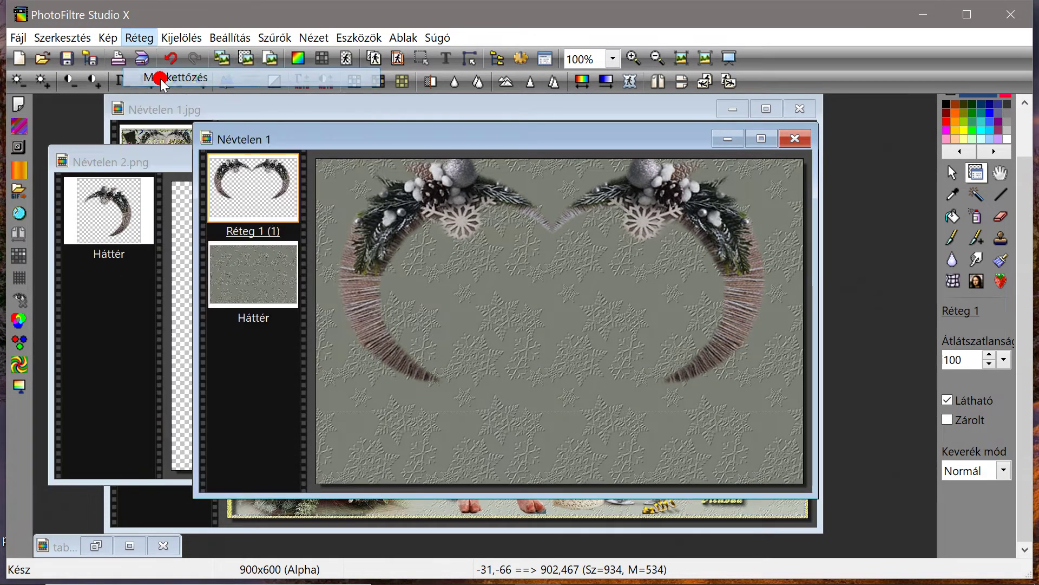
{"action": "left_click", "coordinate": [681, 82]}
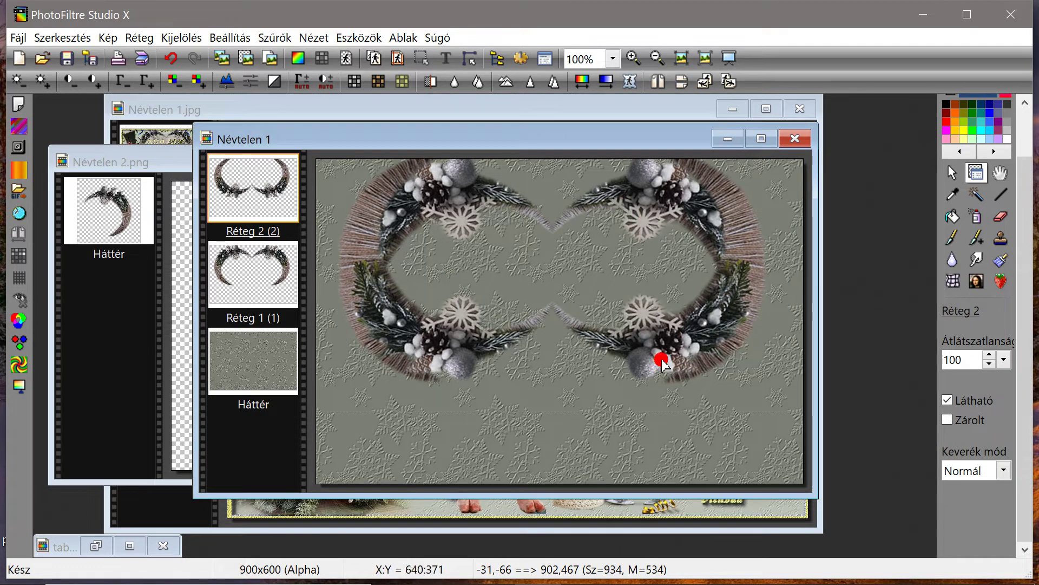
{"action": "left_click_drag", "start_coordinate": [661, 360], "coordinate": [662, 468]}
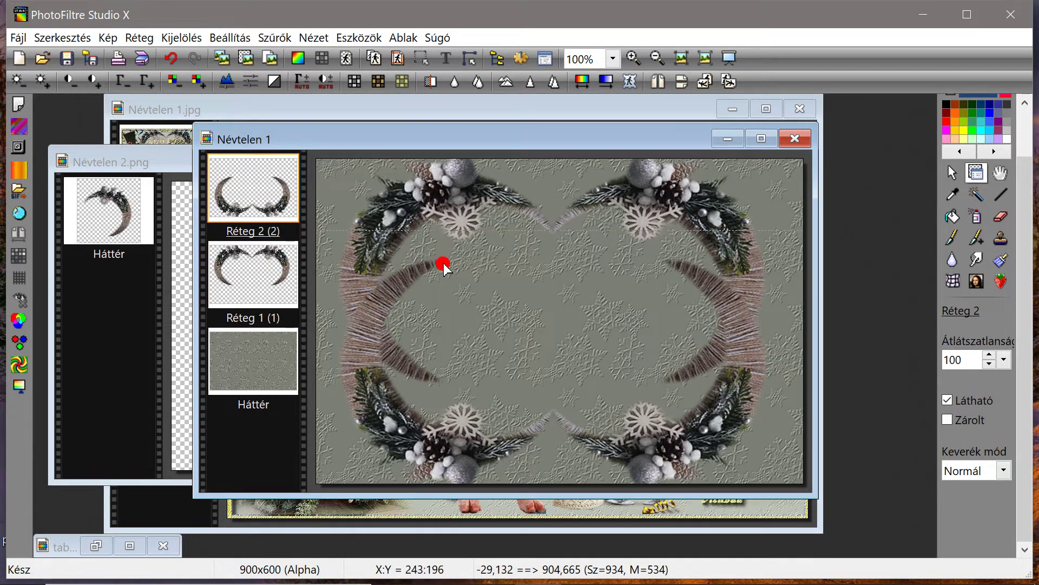
{"action": "left_click_drag", "start_coordinate": [663, 445], "coordinate": [659, 458]}
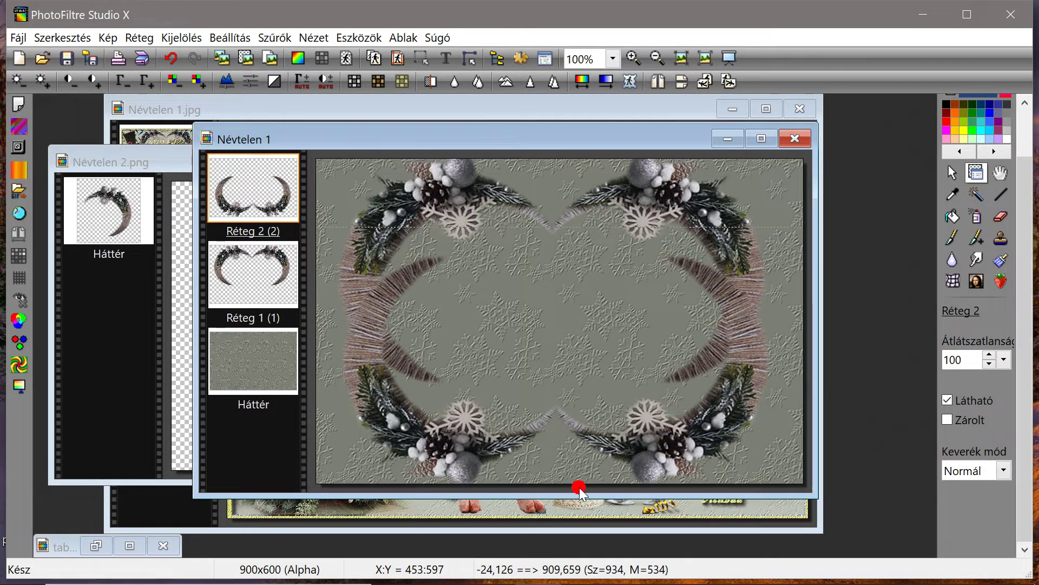
Nudge the upper crescent pair into line with the lower one and merge both pairs into one frame layer
{"action": "left_click", "coordinate": [722, 336]}
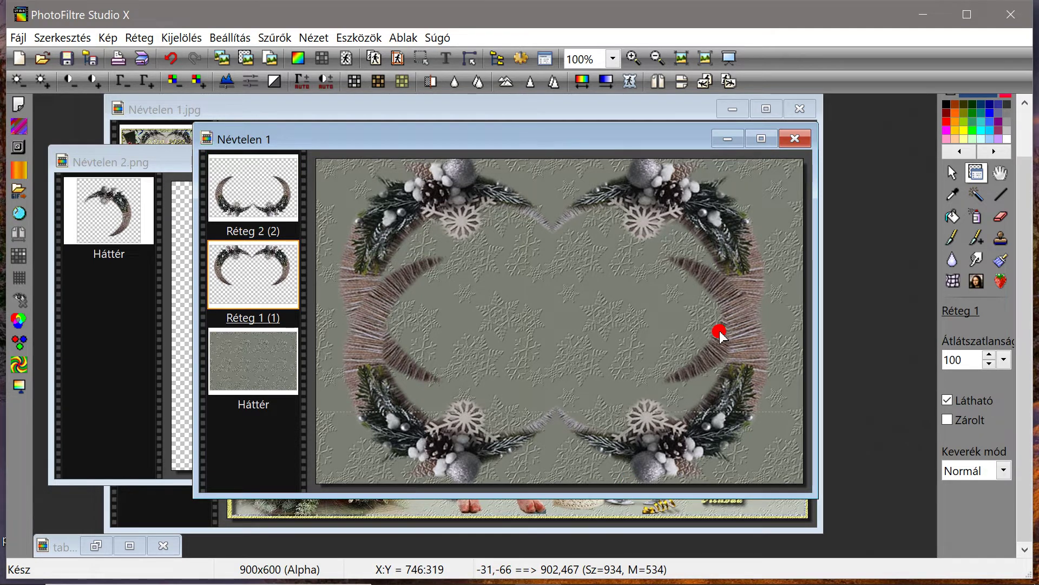
{"action": "left_click_drag", "start_coordinate": [720, 331], "coordinate": [719, 332]}
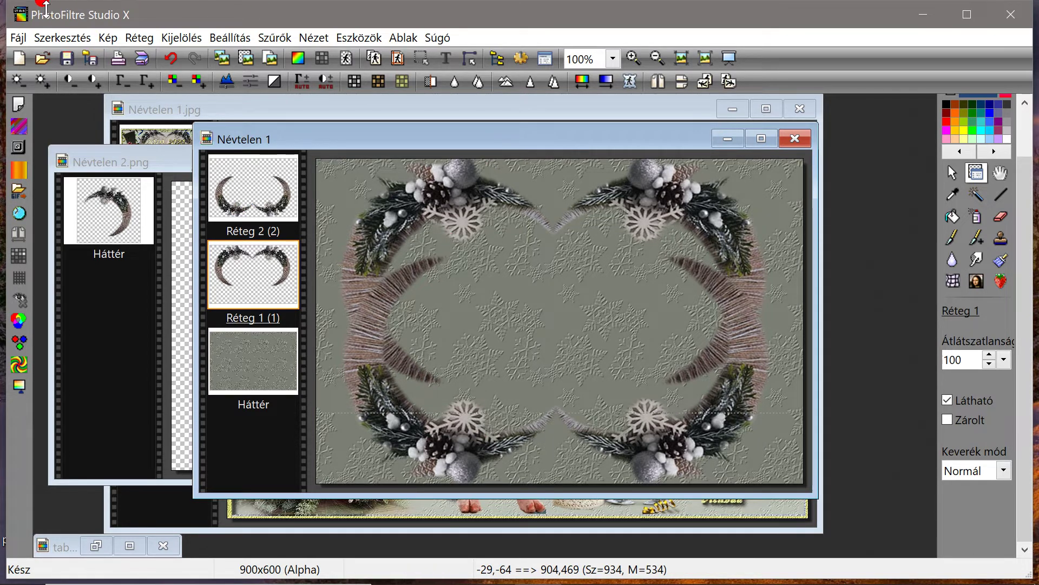
{"action": "right_click", "coordinate": [231, 201]}
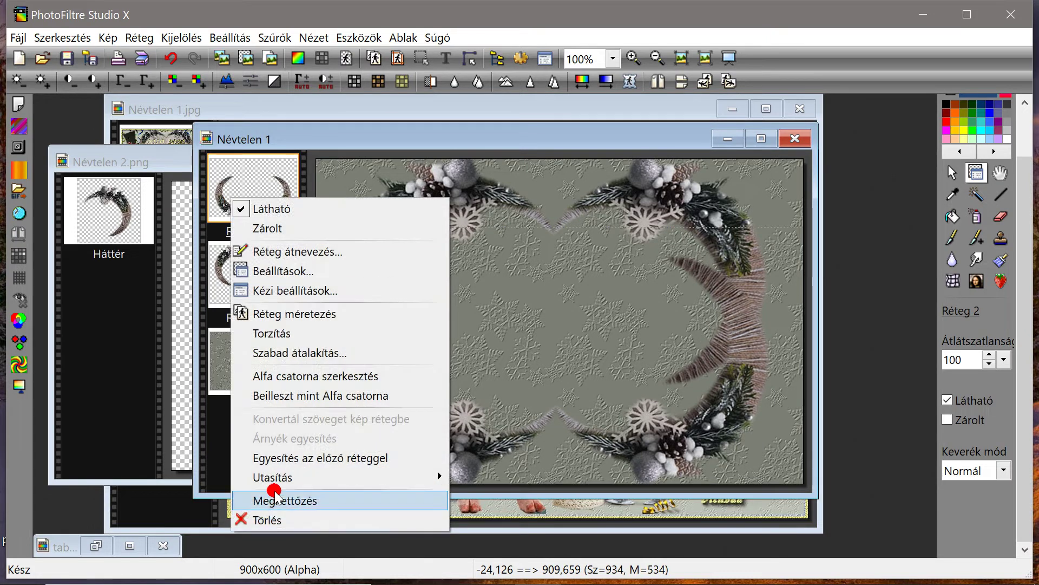
{"action": "left_click", "coordinate": [261, 458]}
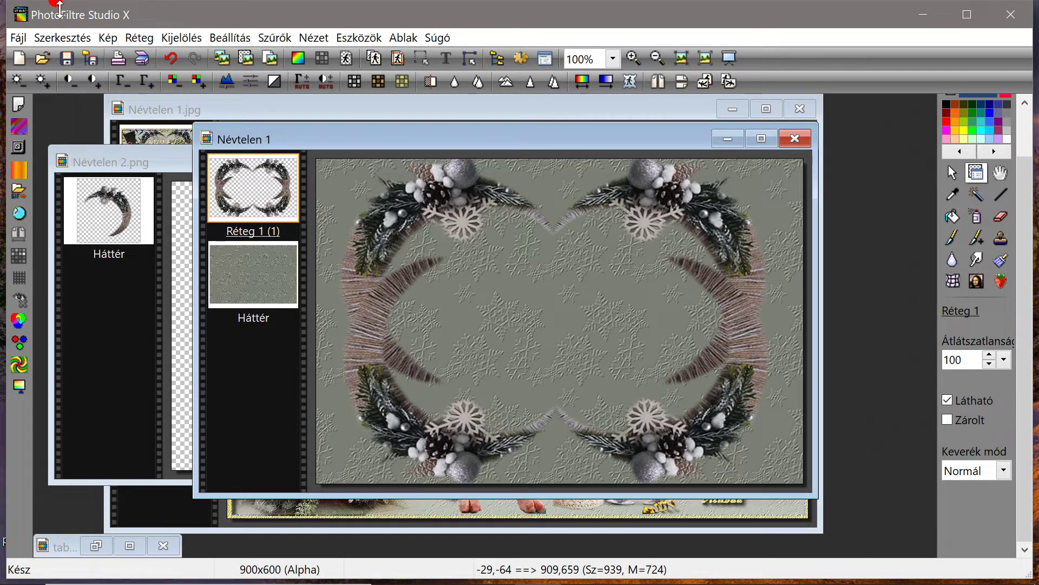
{"action": "left_click", "coordinate": [139, 37]}
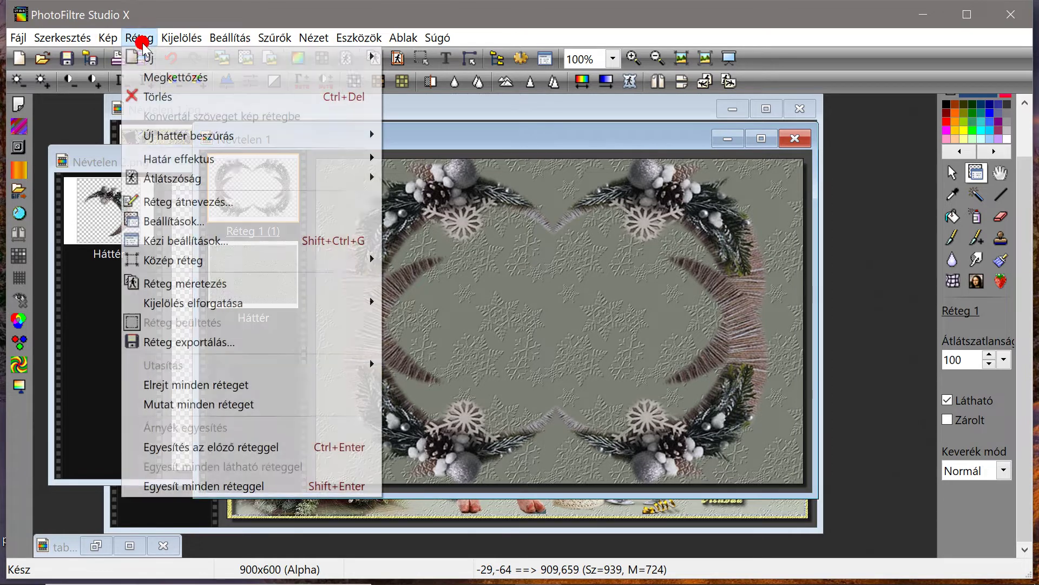
{"action": "left_click", "coordinate": [181, 221]}
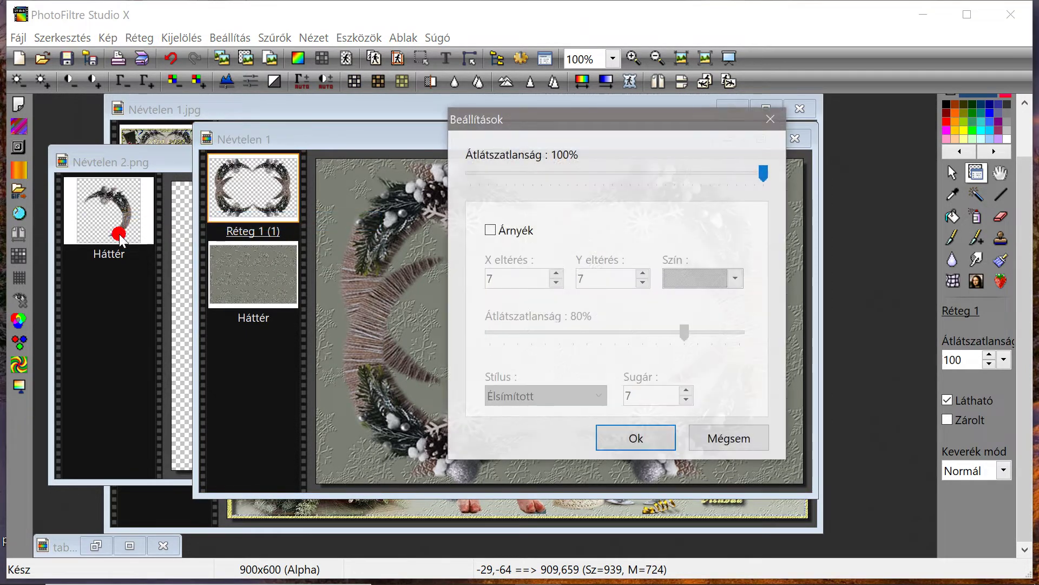
{"action": "left_click", "coordinate": [517, 230]}
{"action": "left_click_drag", "start_coordinate": [525, 129], "coordinate": [3, 114]}
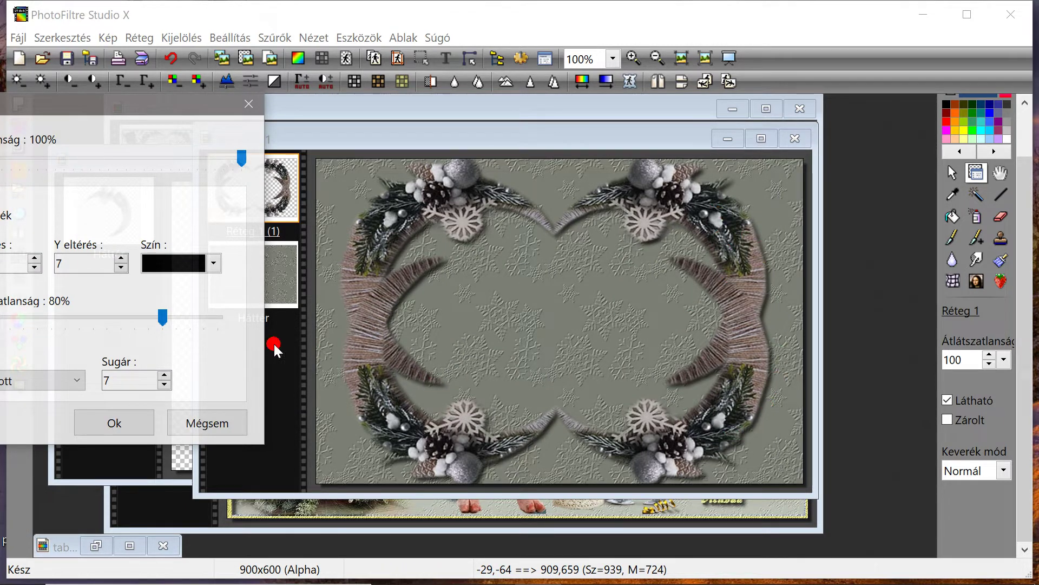
{"action": "left_click", "coordinate": [199, 433]}
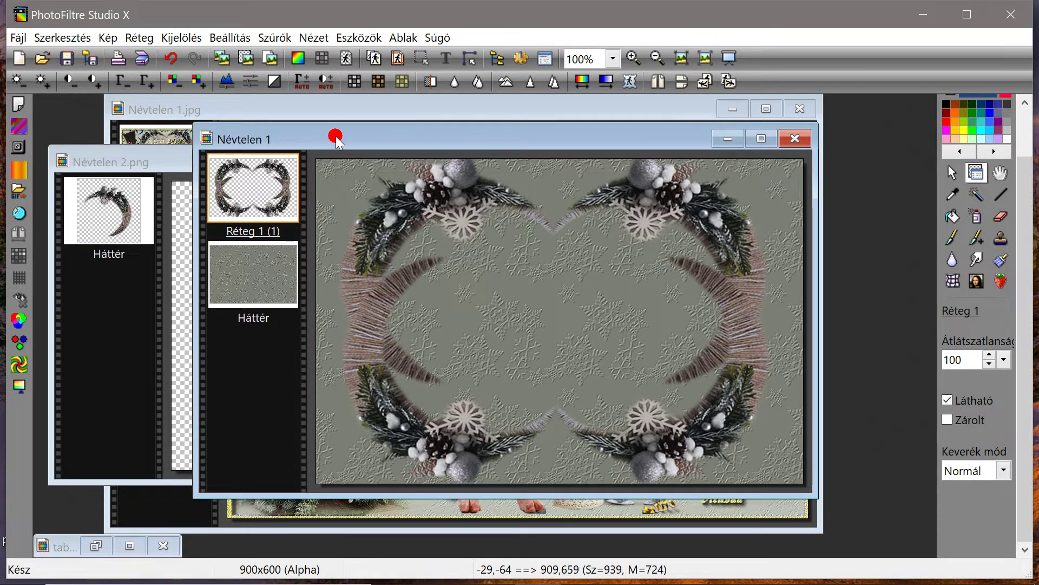
Minimize the single-crescent image Névtelen 2.png and reposition the working frame picture in the workspace
{"action": "left_click_drag", "start_coordinate": [336, 140], "coordinate": [332, 135]}
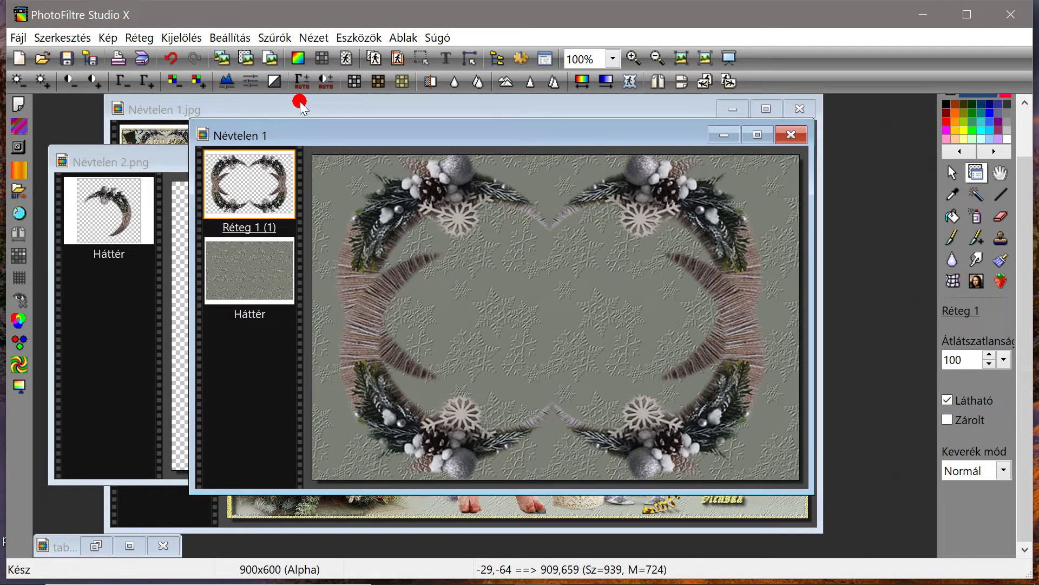
{"action": "left_click", "coordinate": [146, 165]}
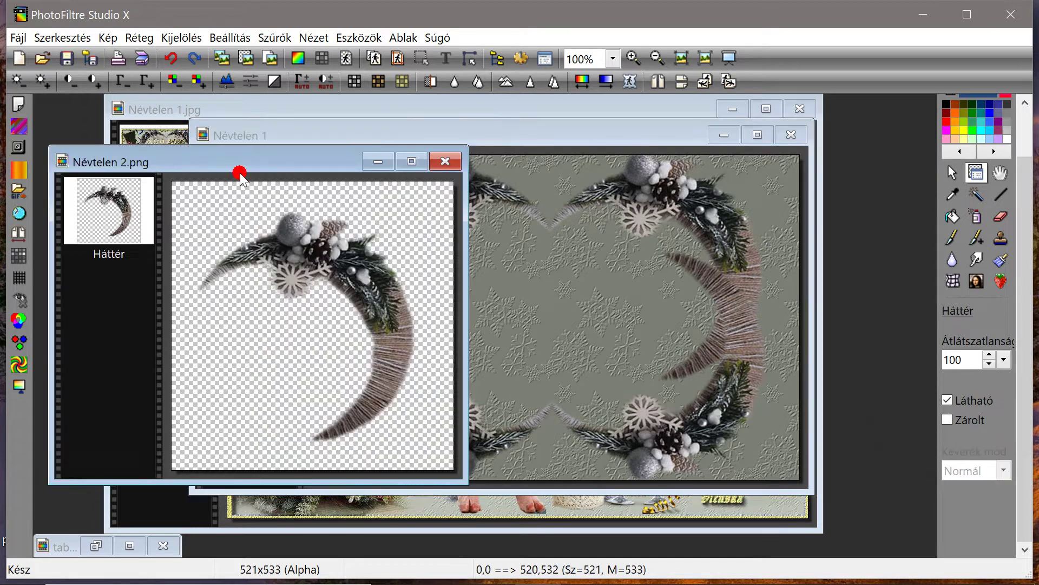
{"action": "left_click", "coordinate": [379, 161]}
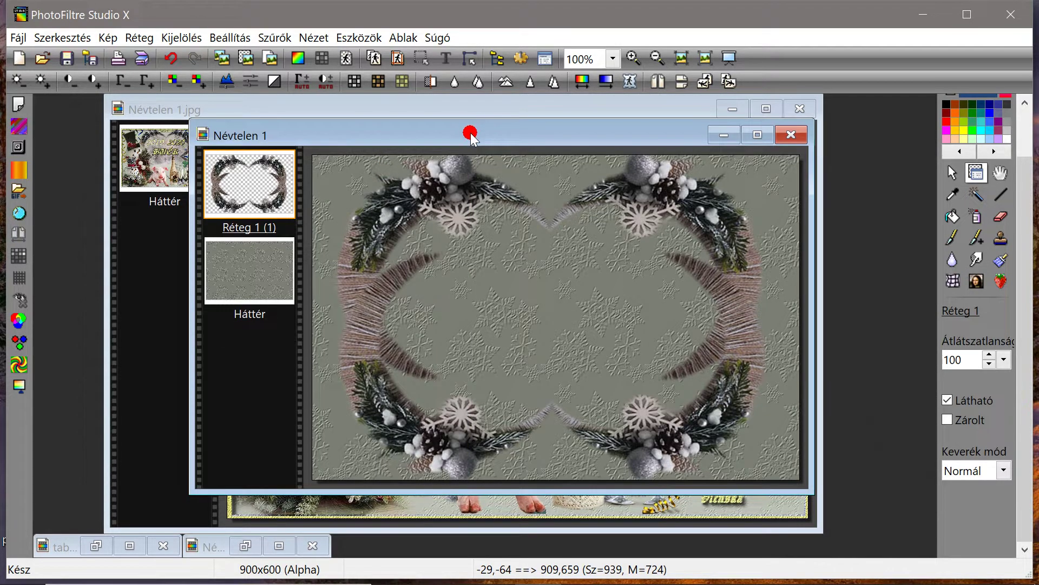
{"action": "left_click_drag", "start_coordinate": [469, 130], "coordinate": [458, 175]}
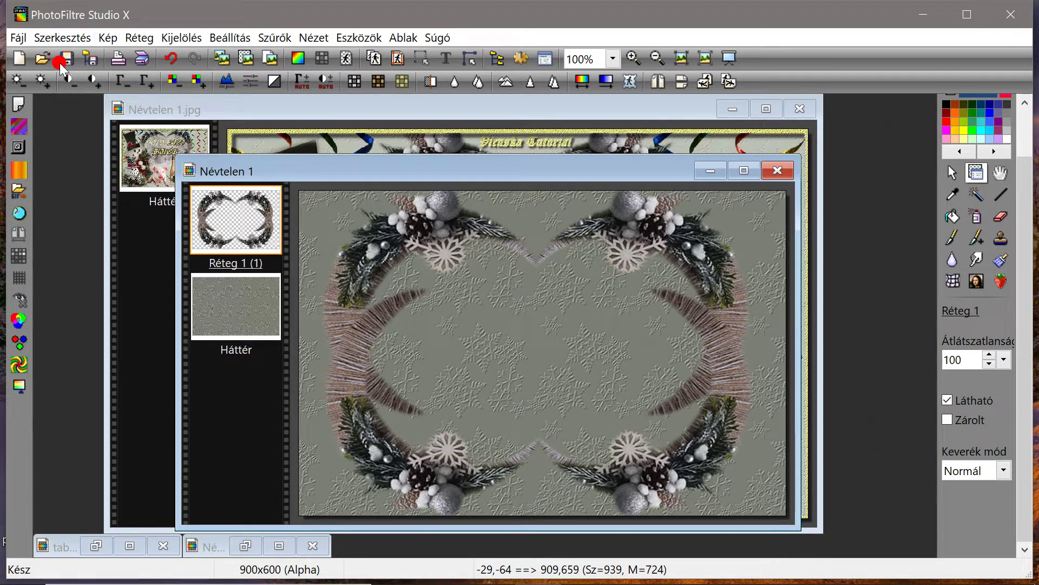
Open the snowy forest image Névtelen 13 from the folder Új mappa (2)
{"action": "left_click", "coordinate": [43, 59]}
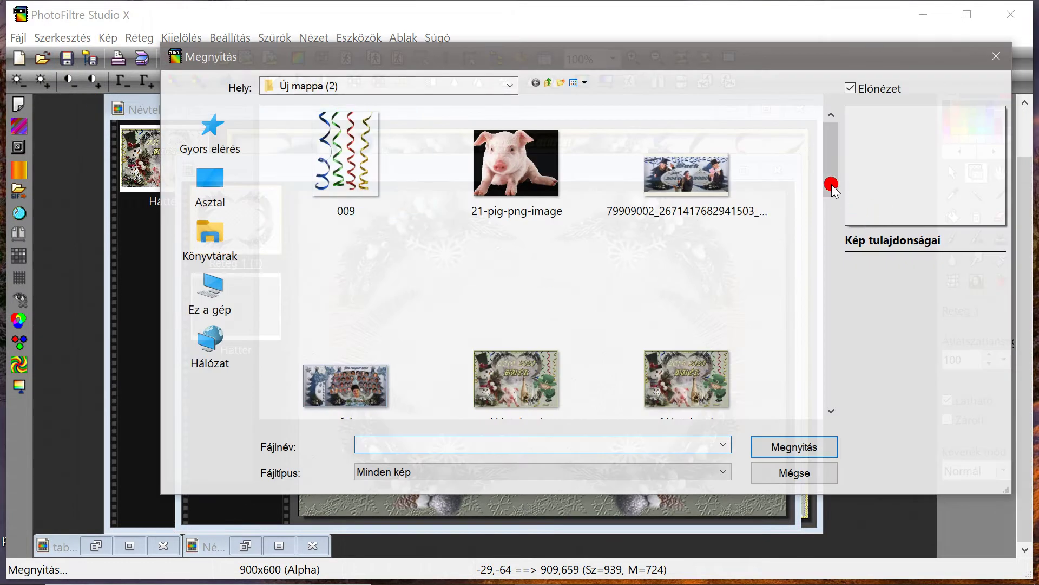
{"action": "left_click_drag", "start_coordinate": [831, 185], "coordinate": [831, 389]}
{"action": "left_click", "coordinate": [359, 348]}
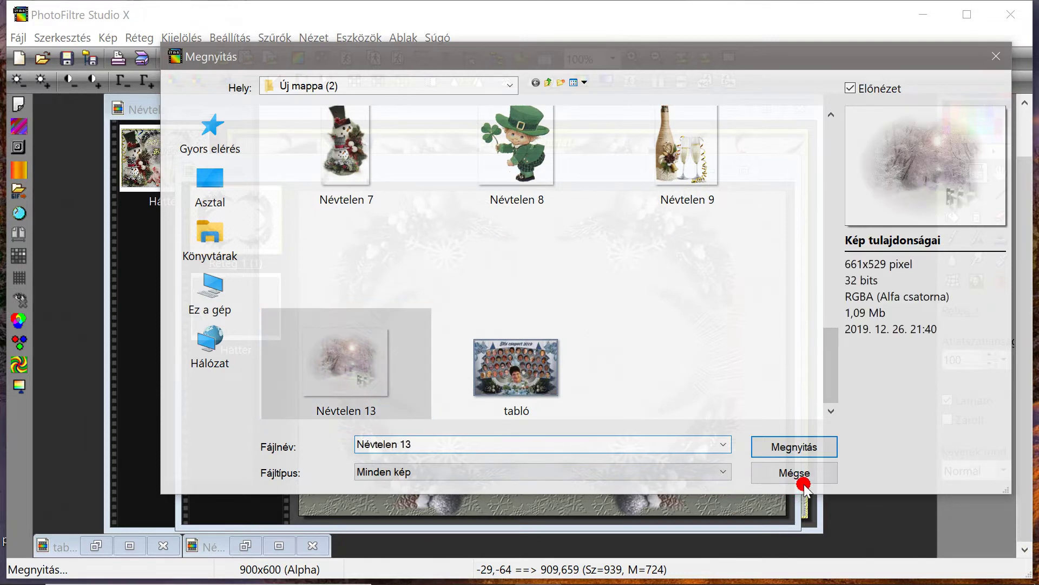
{"action": "left_click", "coordinate": [794, 447]}
Copy the snowy forest image into the frame picture and move its layer beneath the wreath frame layer
{"action": "left_click", "coordinate": [51, 38]}
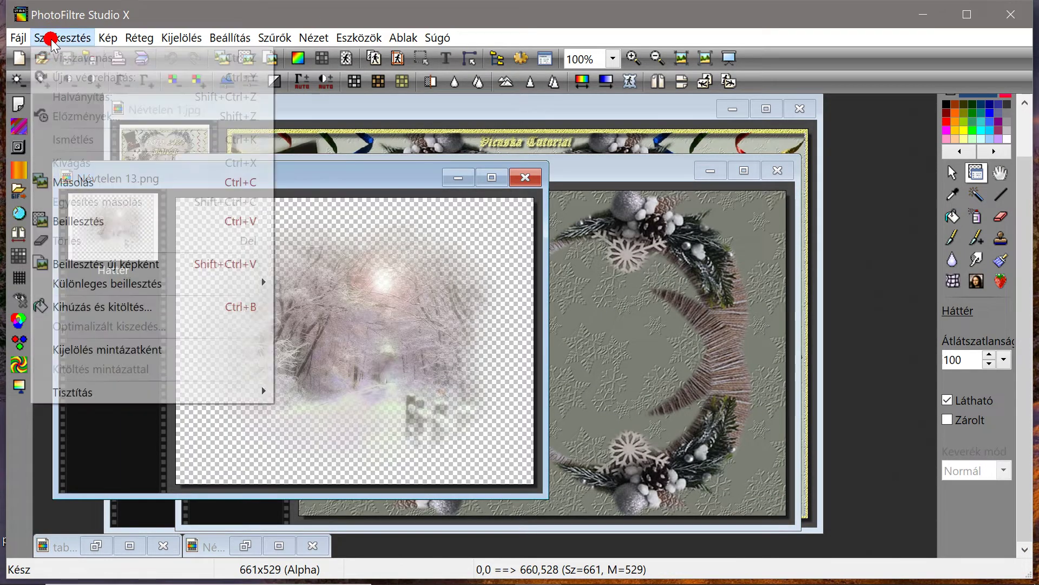
{"action": "left_click", "coordinate": [85, 182]}
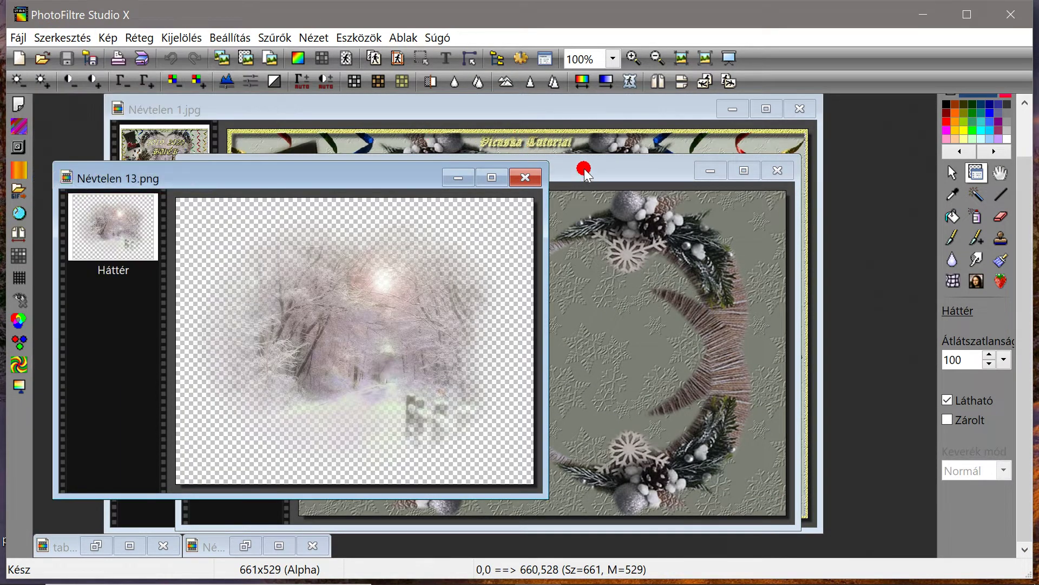
{"action": "left_click", "coordinate": [584, 172]}
{"action": "left_click_drag", "start_coordinate": [583, 164], "coordinate": [575, 139]}
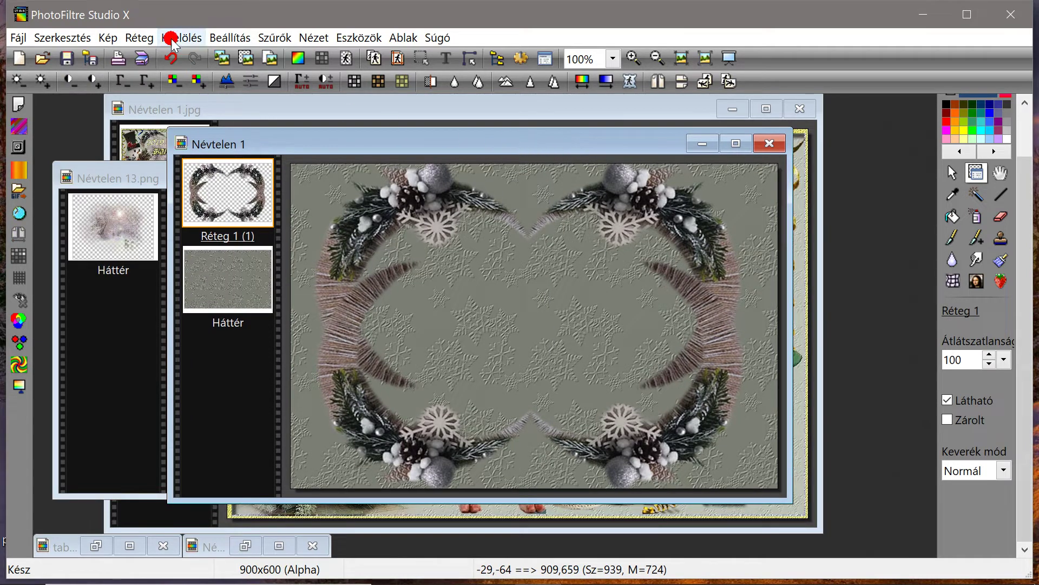
{"action": "left_click", "coordinate": [78, 38]}
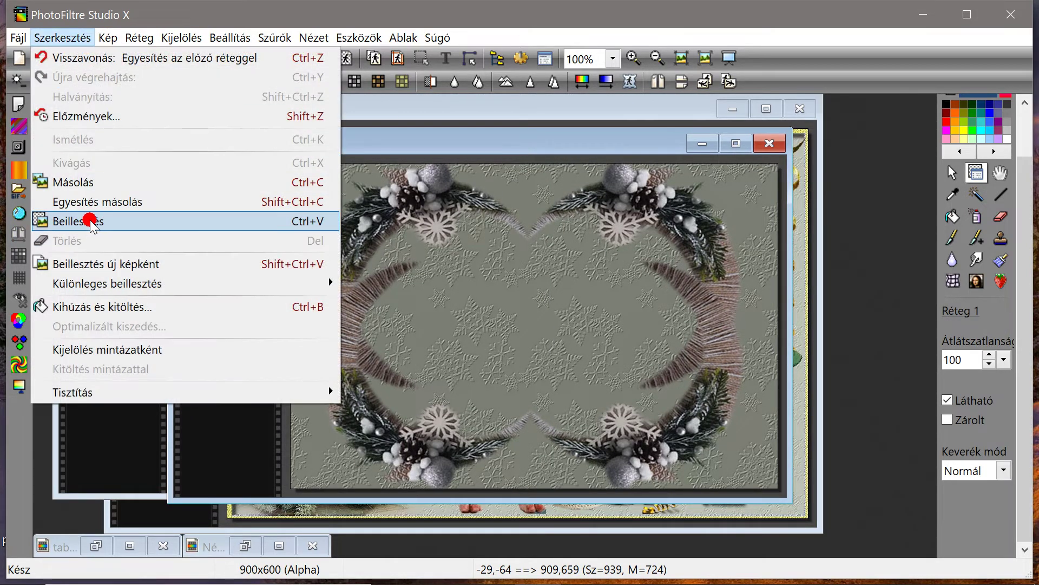
{"action": "left_click", "coordinate": [90, 222]}
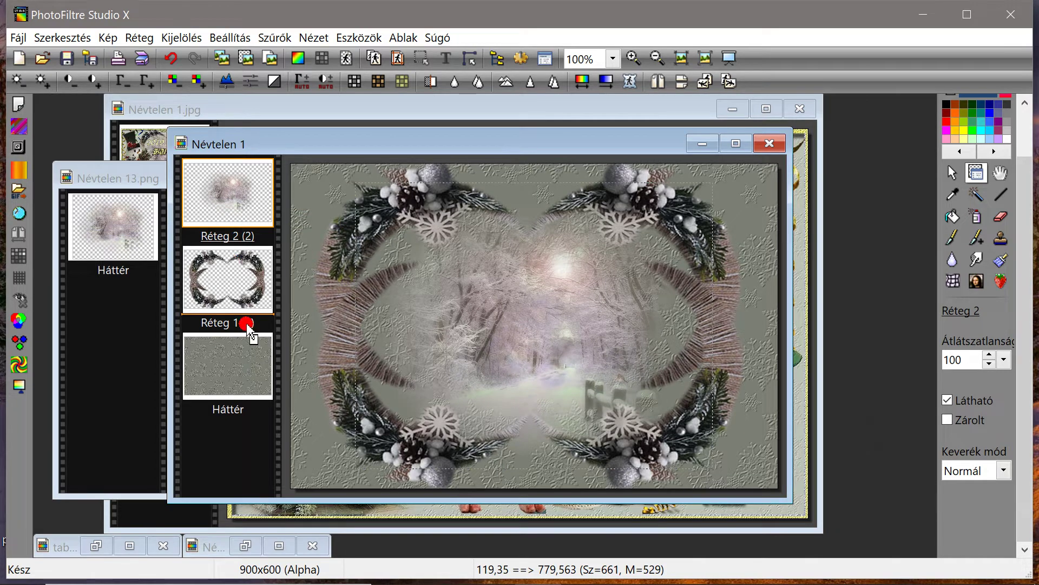
{"action": "left_click_drag", "start_coordinate": [250, 330], "coordinate": [249, 324]}
Shift the forest layer toward the picture's left edge and stretch it, proportions unlocked, to about 951 px wide to fill the frame
{"action": "left_click_drag", "start_coordinate": [530, 311], "coordinate": [469, 301]}
{"action": "right_click", "coordinate": [469, 302]}
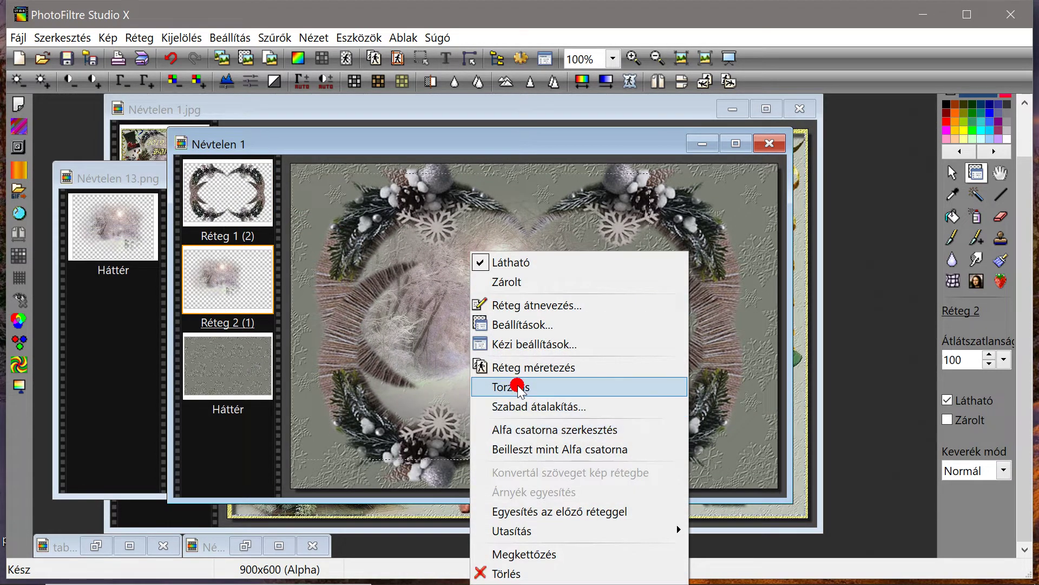
{"action": "left_click", "coordinate": [512, 368]}
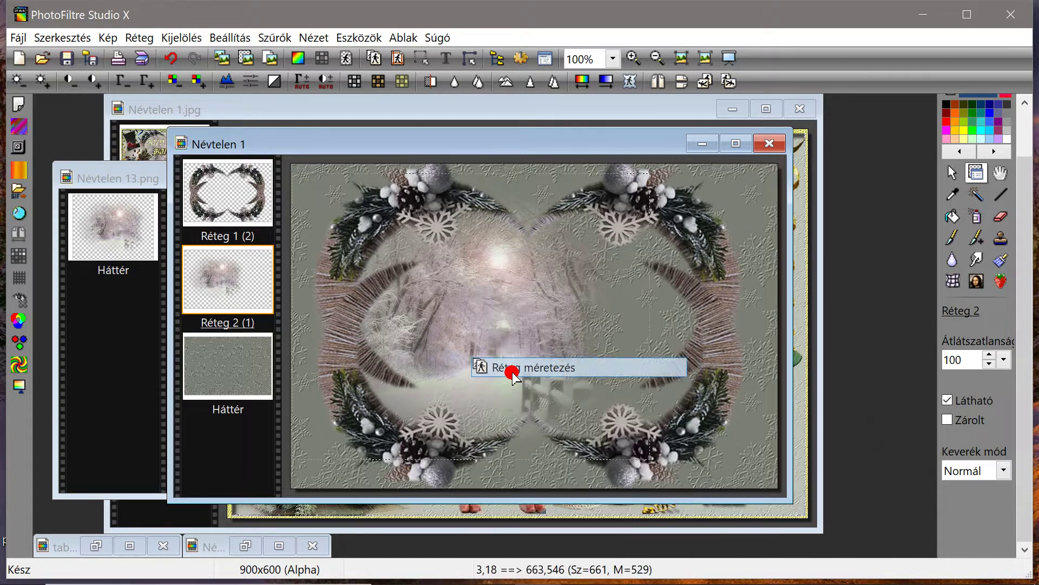
{"action": "right_click", "coordinate": [502, 358]}
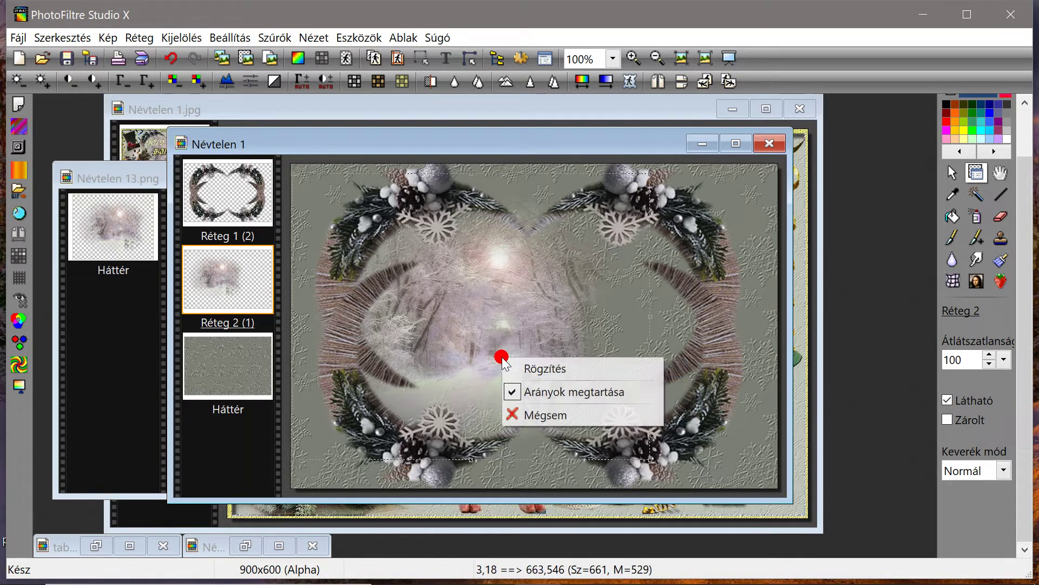
{"action": "left_click", "coordinate": [511, 391]}
{"action": "left_click_drag", "start_coordinate": [499, 332], "coordinate": [471, 338]}
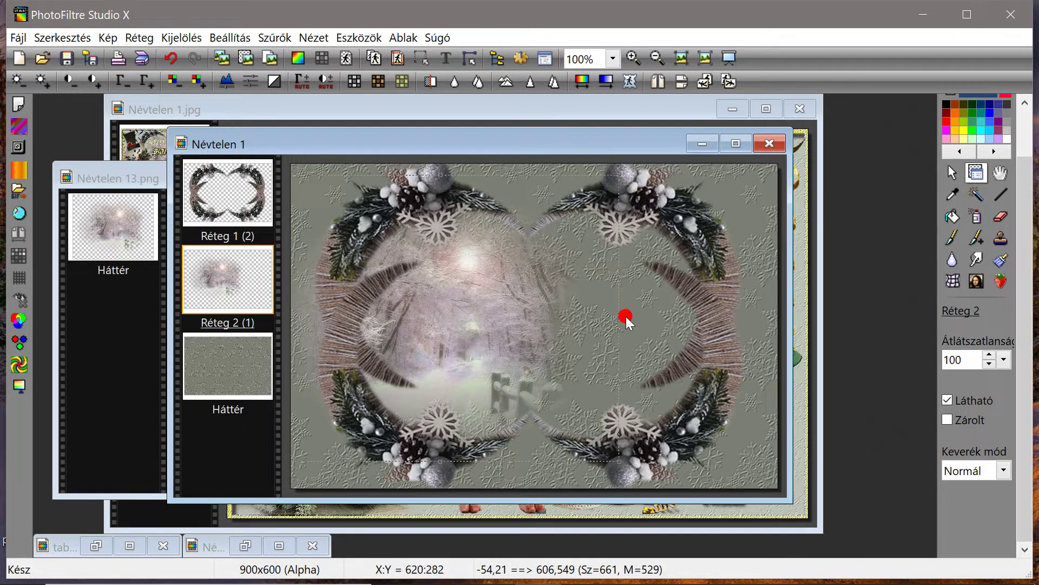
{"action": "left_click_drag", "start_coordinate": [621, 319], "coordinate": [779, 318]}
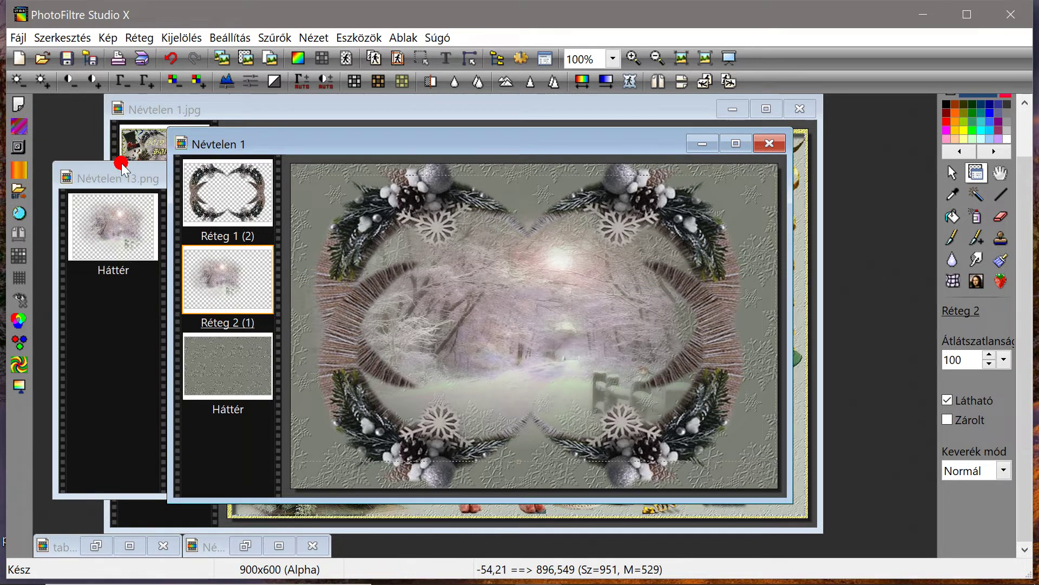
{"action": "right_click", "coordinate": [542, 236]}
{"action": "left_click", "coordinate": [563, 247]}
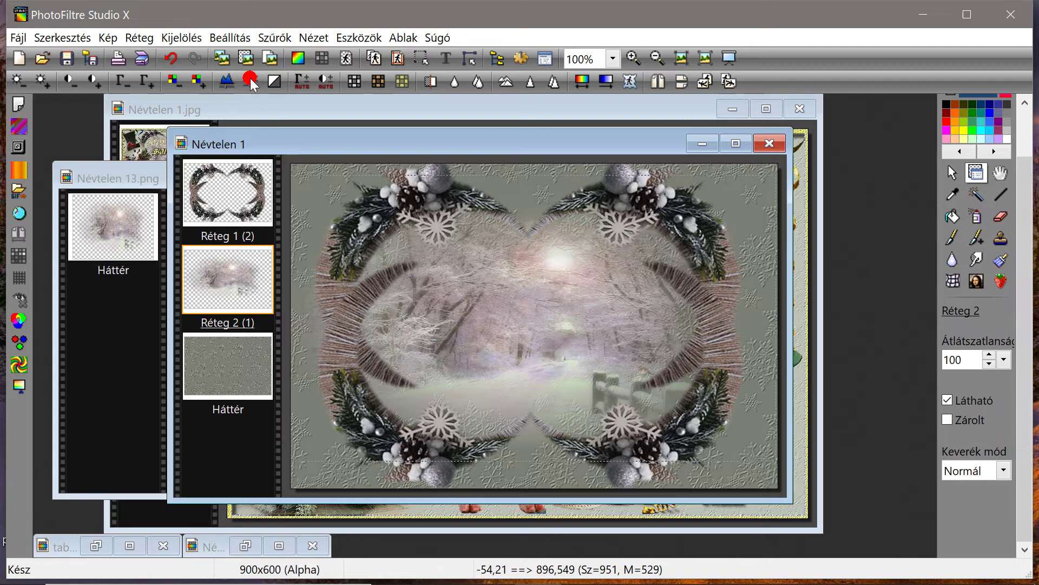
Apply the emboss filter (Domborítás) to the forest layer
{"action": "left_click", "coordinate": [273, 37]}
{"action": "mouse_move", "coordinate": [302, 138]}
{"action": "left_click", "coordinate": [424, 154]}
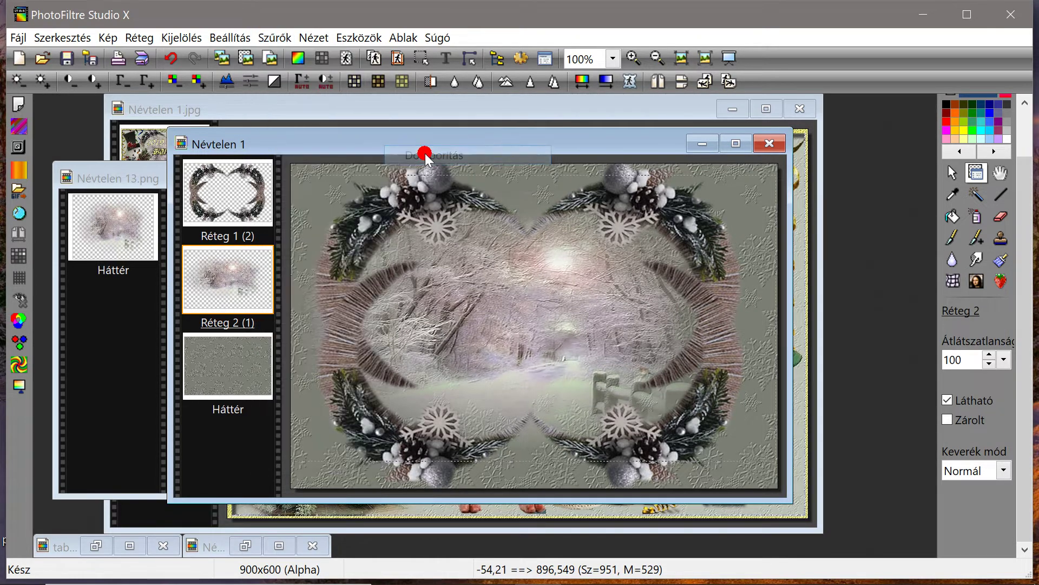
Try a second pass of the Domborítás emboss filter on the forest layer and undo it
{"action": "left_click", "coordinate": [271, 37]}
{"action": "mouse_move", "coordinate": [322, 142]}
{"action": "left_click", "coordinate": [432, 155]}
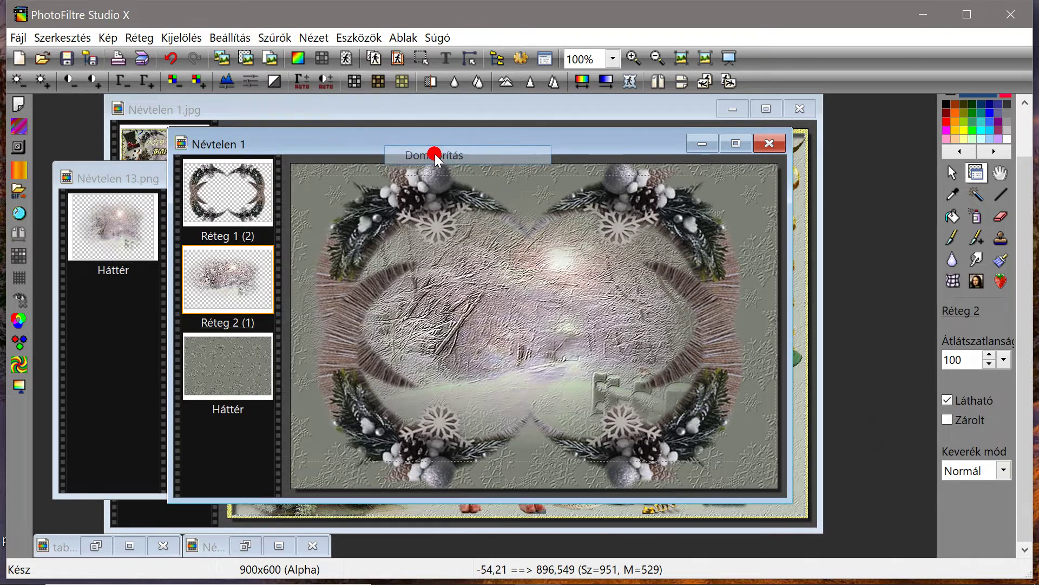
{"action": "left_click", "coordinate": [171, 58]}
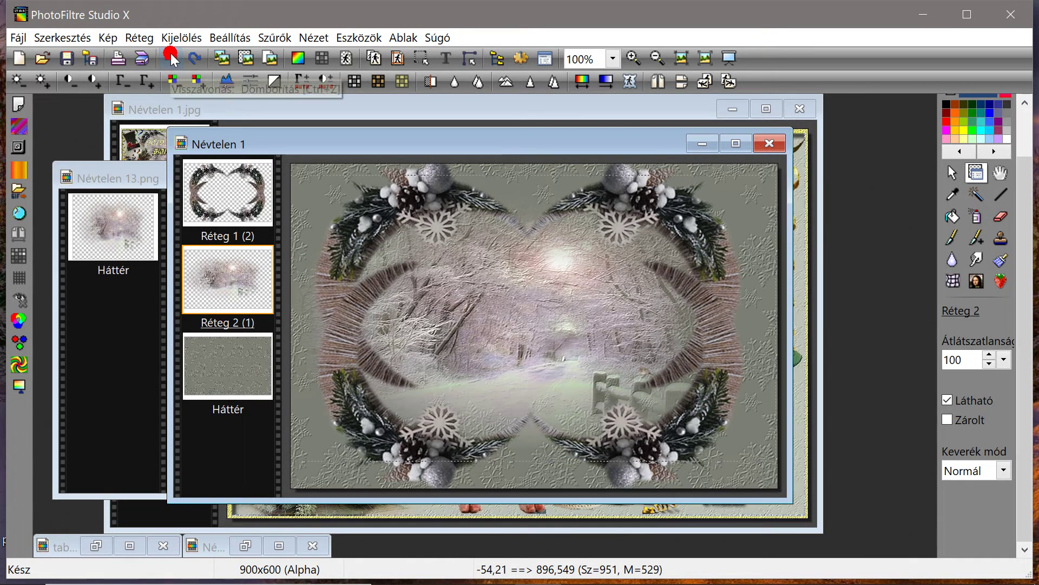
Apply the moderate emboss filter (Mérsékelt domborítás) to the forest layer
{"action": "left_click", "coordinate": [270, 37]}
{"action": "mouse_move", "coordinate": [320, 135]}
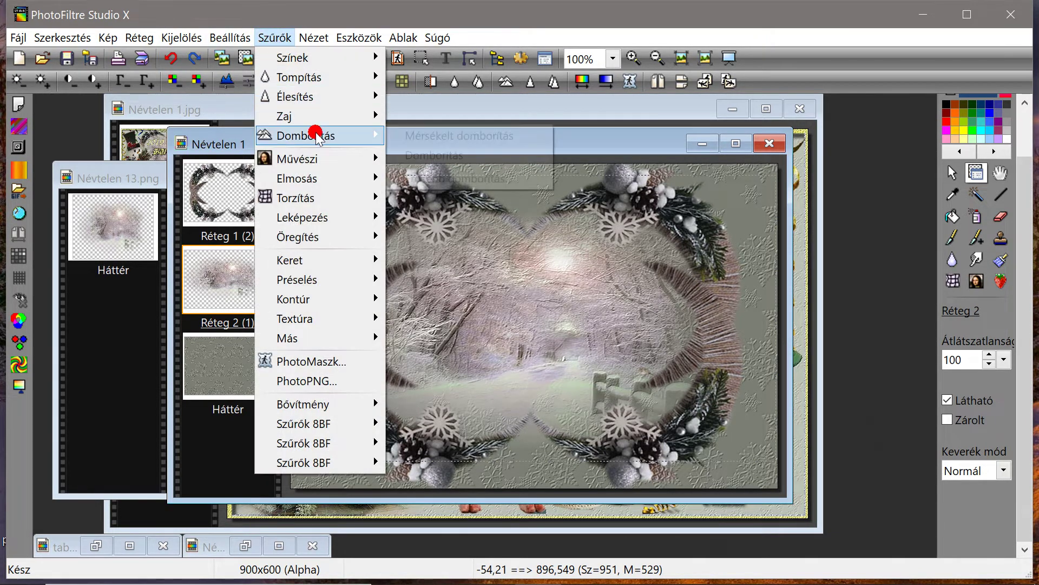
{"action": "left_click", "coordinate": [405, 155]}
{"action": "left_click", "coordinate": [403, 135]}
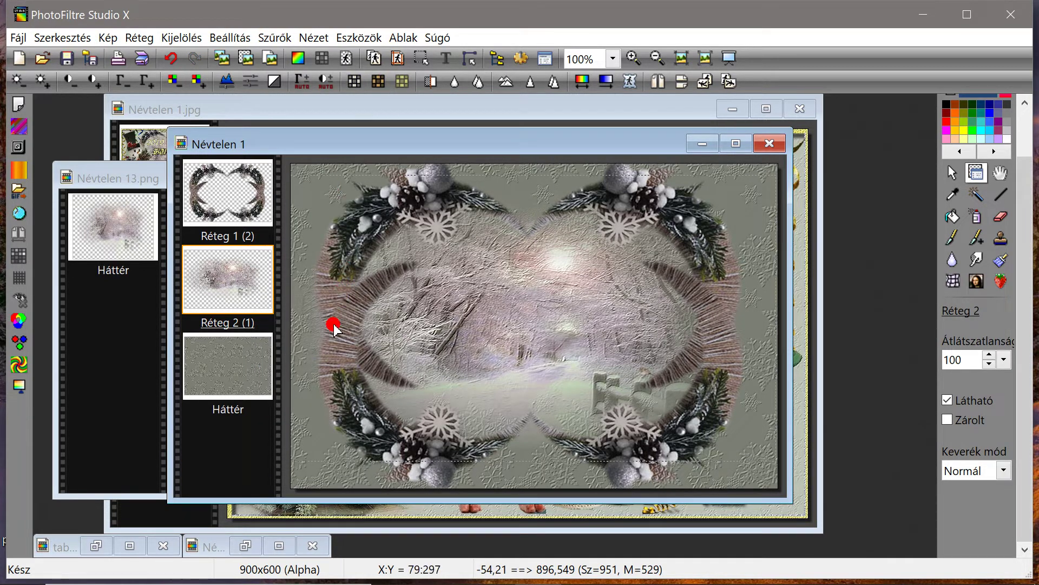
Merge the embossed forest layer with the snowflake background beneath it
{"action": "right_click", "coordinate": [234, 281]}
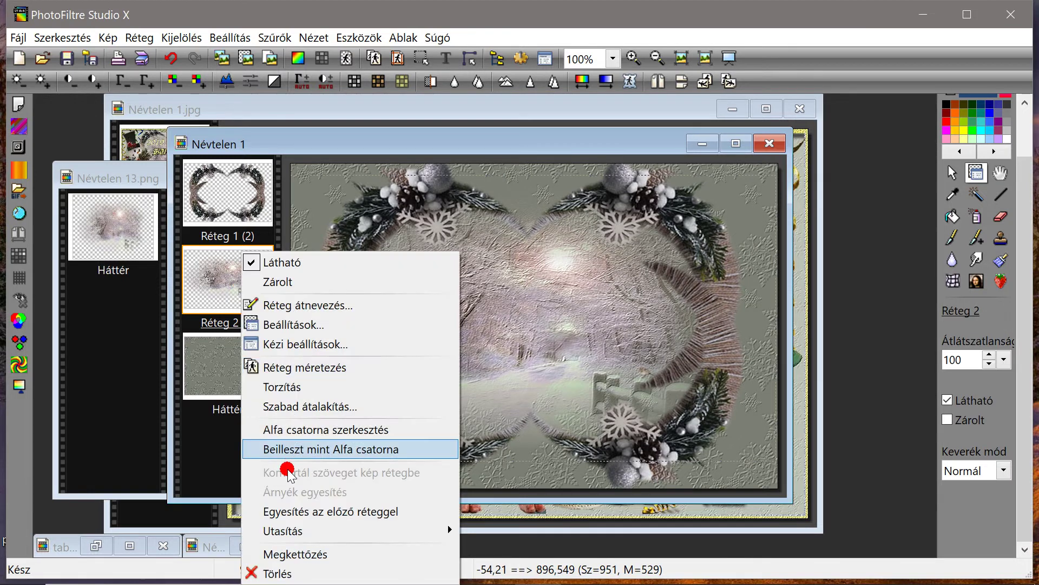
{"action": "left_click", "coordinate": [291, 511]}
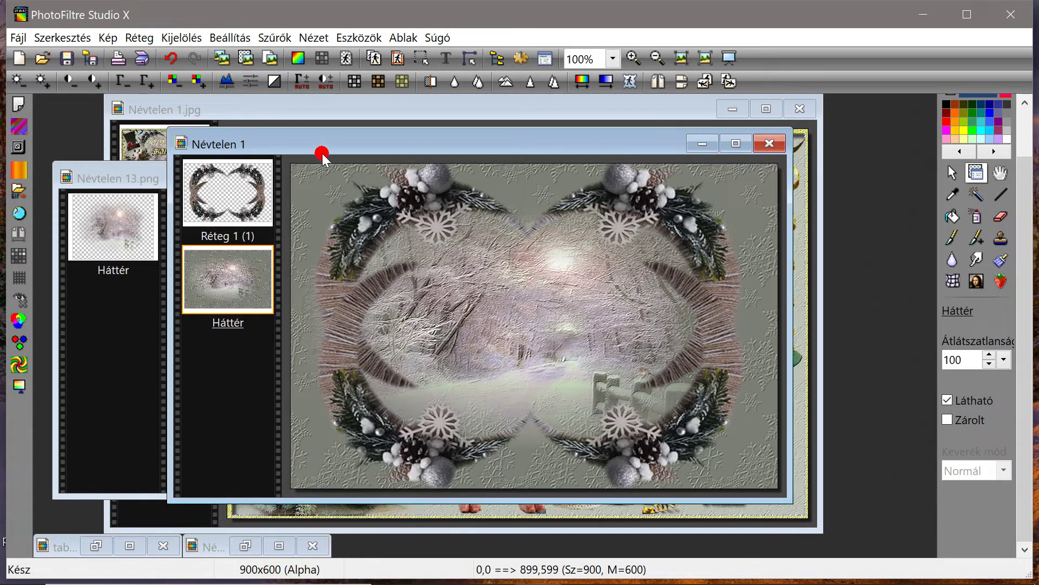
{"action": "left_click_drag", "start_coordinate": [322, 154], "coordinate": [321, 147]}
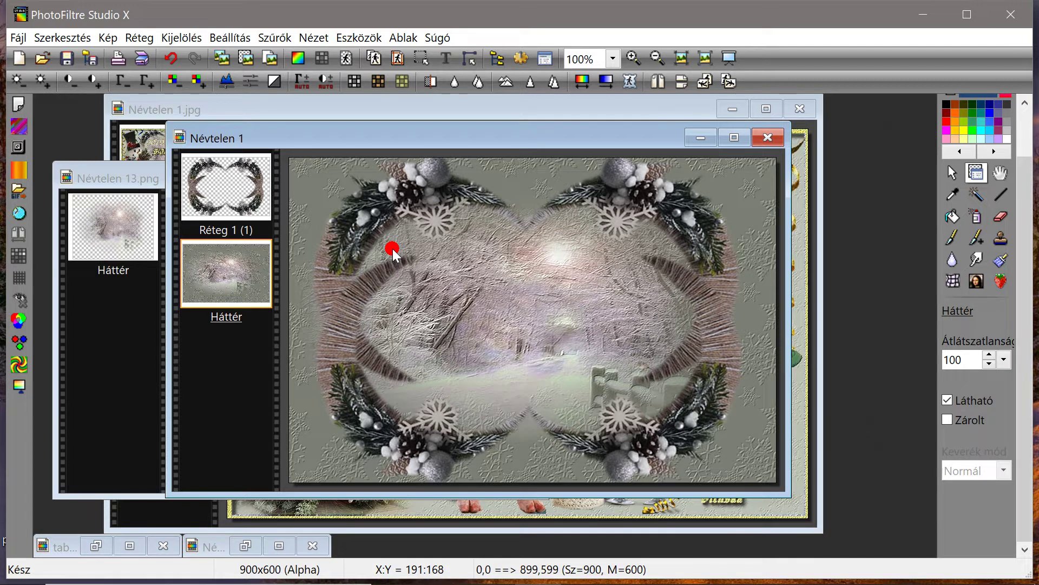
Merge the wreath frame layer with the background layer
{"action": "left_click", "coordinate": [214, 192]}
{"action": "right_click", "coordinate": [215, 192]}
{"action": "left_click", "coordinate": [247, 450]}
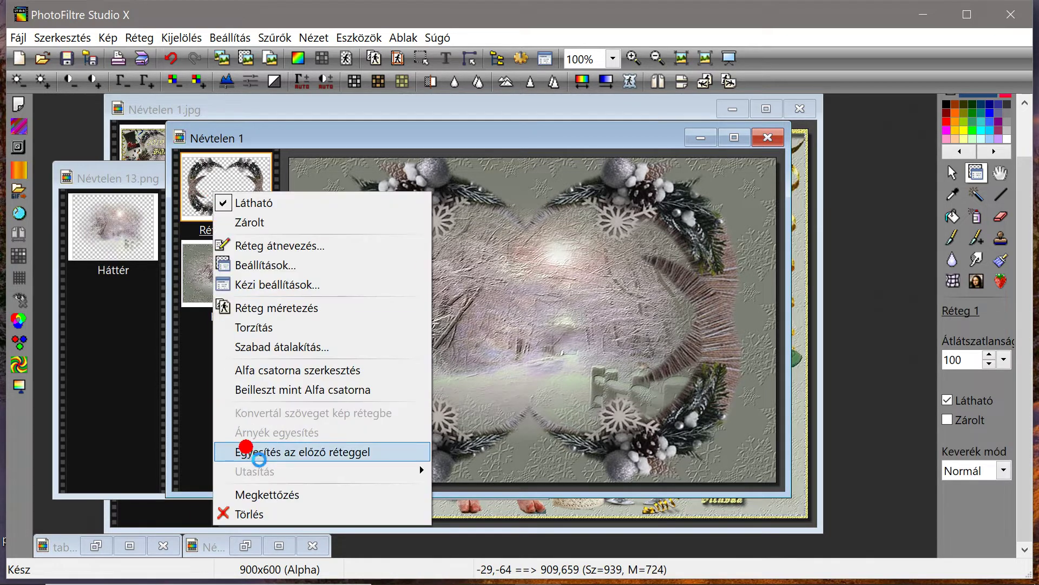
Close the forest source image Névtelen 13.png and reposition the working picture in the workspace
{"action": "left_click", "coordinate": [49, 120]}
{"action": "left_click", "coordinate": [134, 163]}
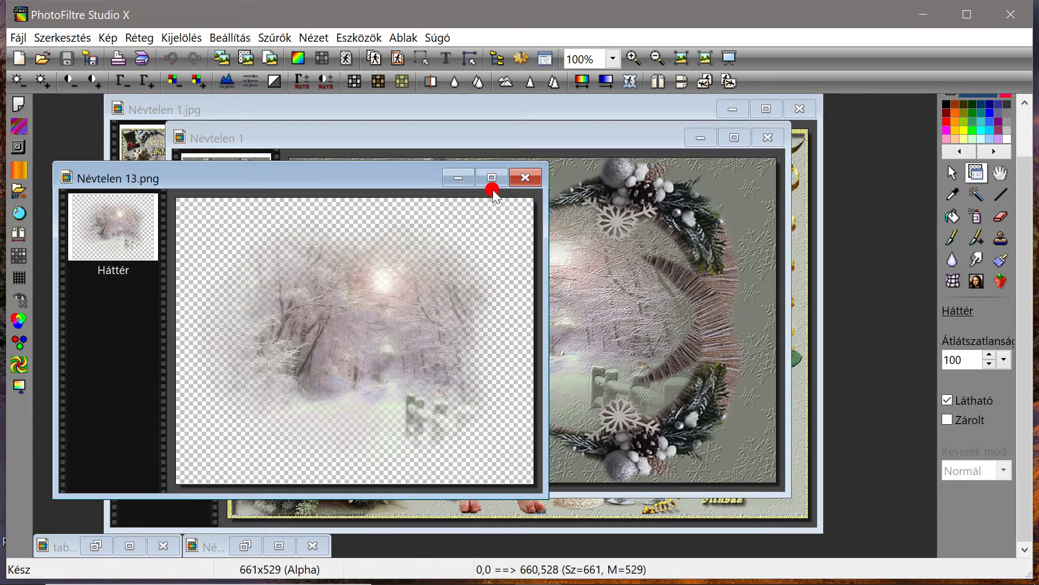
{"action": "left_click", "coordinate": [524, 172]}
{"action": "left_click_drag", "start_coordinate": [500, 142], "coordinate": [476, 165]}
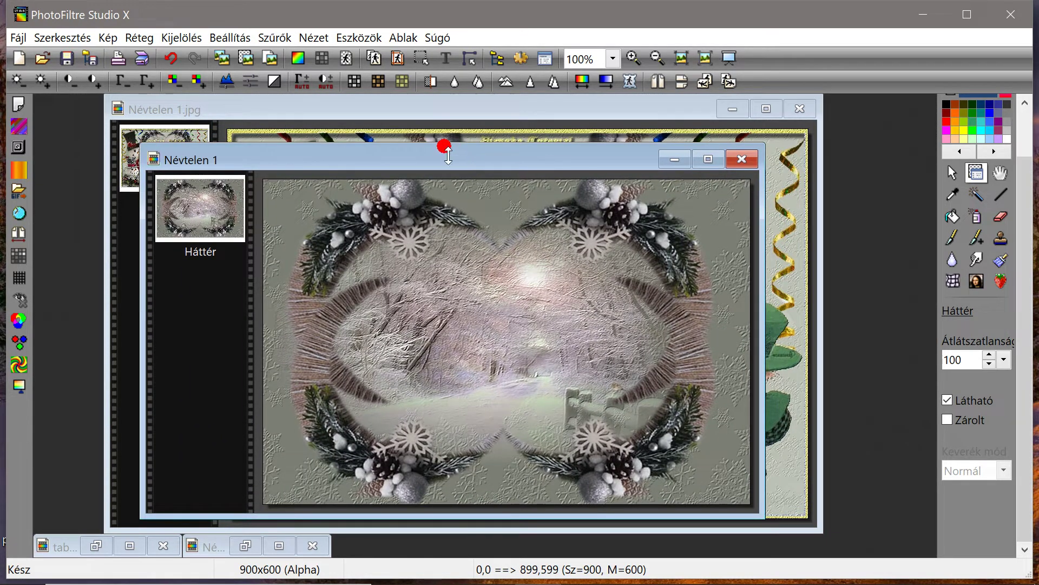
Undo the merge of the wreath frame layer with the background
{"action": "left_click", "coordinate": [171, 58]}
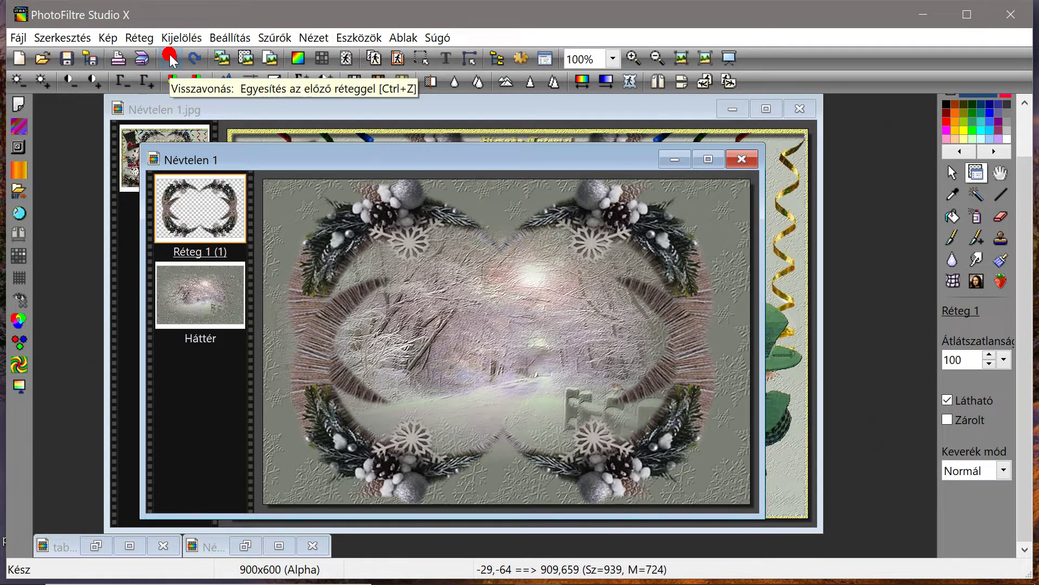
{"action": "left_click_drag", "start_coordinate": [593, 167], "coordinate": [577, 144]}
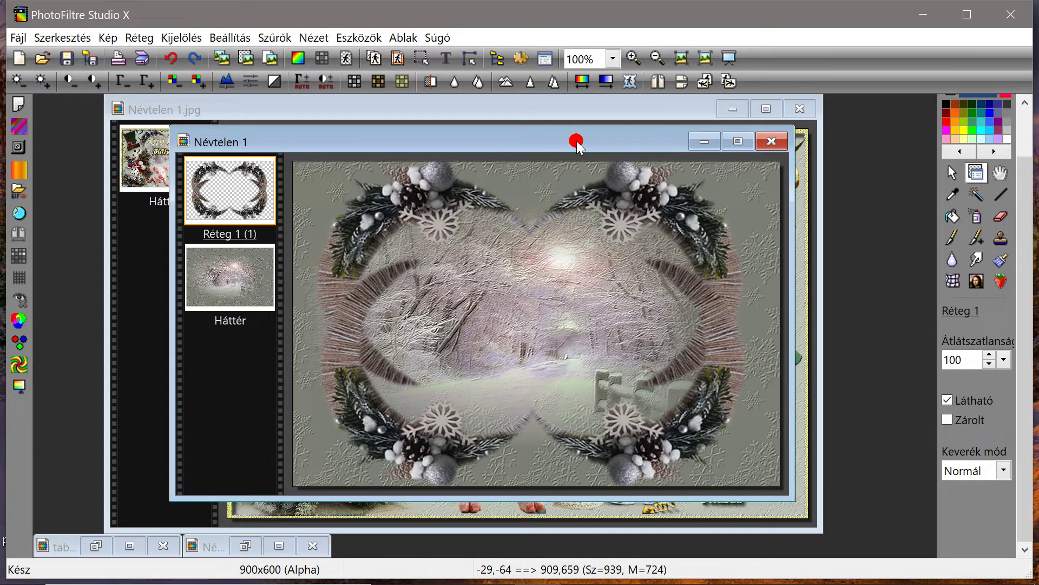
Open the curled streamers image 009 and copy it
{"action": "left_click", "coordinate": [43, 58]}
{"action": "left_click", "coordinate": [348, 156]}
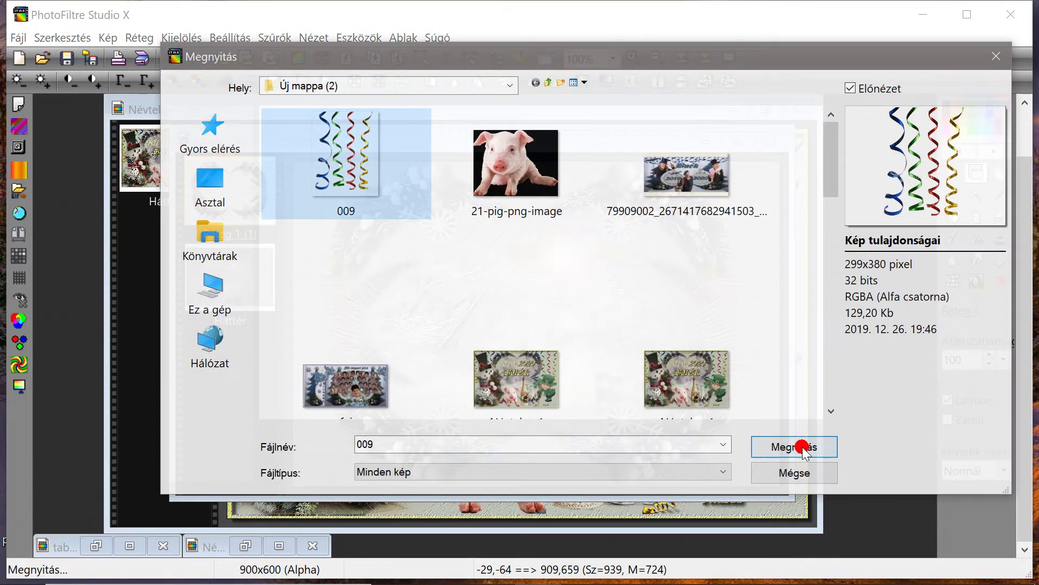
{"action": "left_click", "coordinate": [800, 446]}
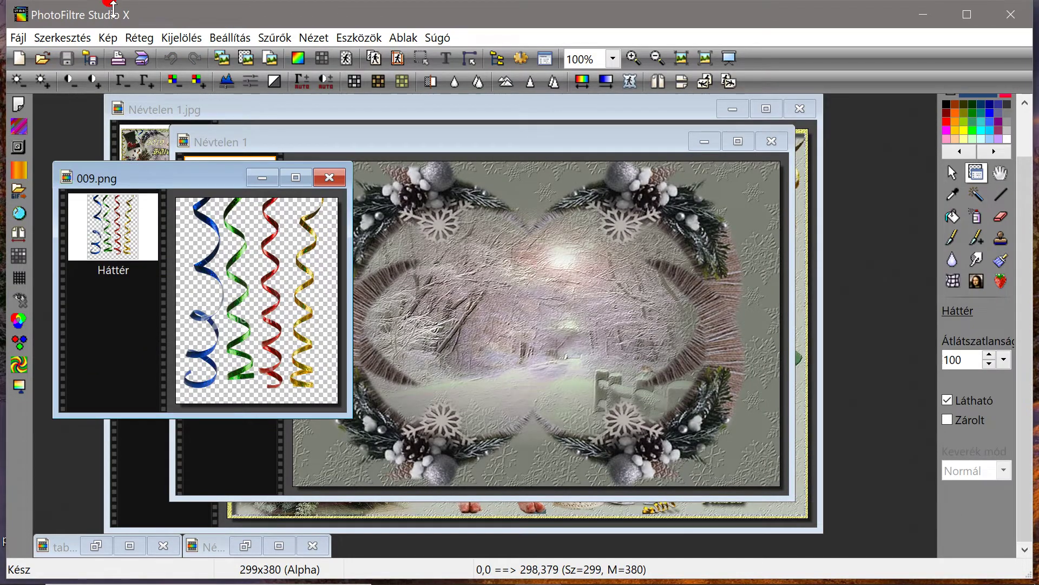
{"action": "left_click", "coordinate": [44, 37]}
{"action": "left_click", "coordinate": [62, 185]}
Paste the copied streamers as a layer into the sample picture Névtelen 1.jpg
{"action": "left_click", "coordinate": [255, 107]}
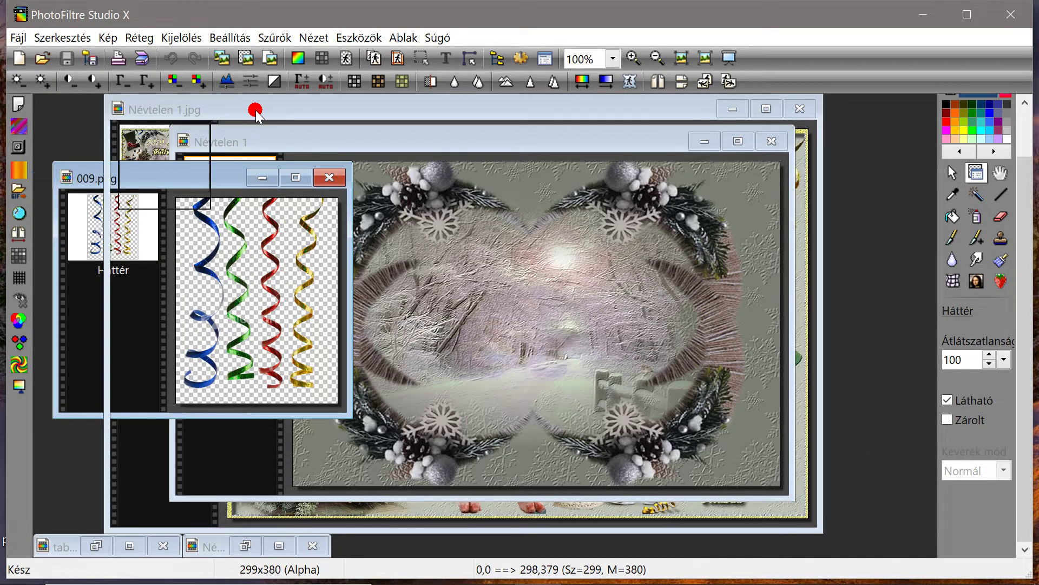
{"action": "left_click", "coordinate": [46, 37]}
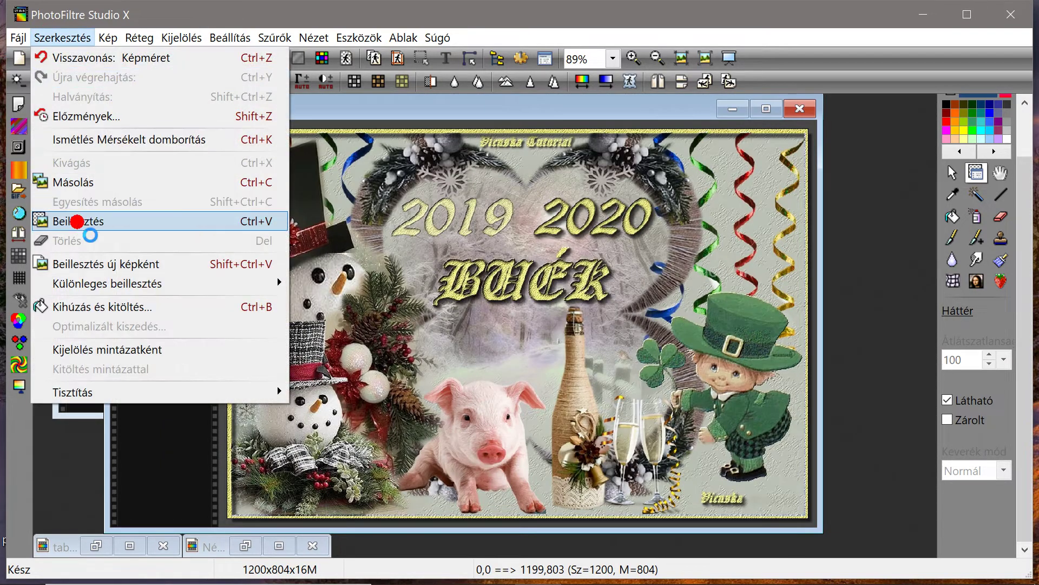
{"action": "left_click", "coordinate": [83, 221]}
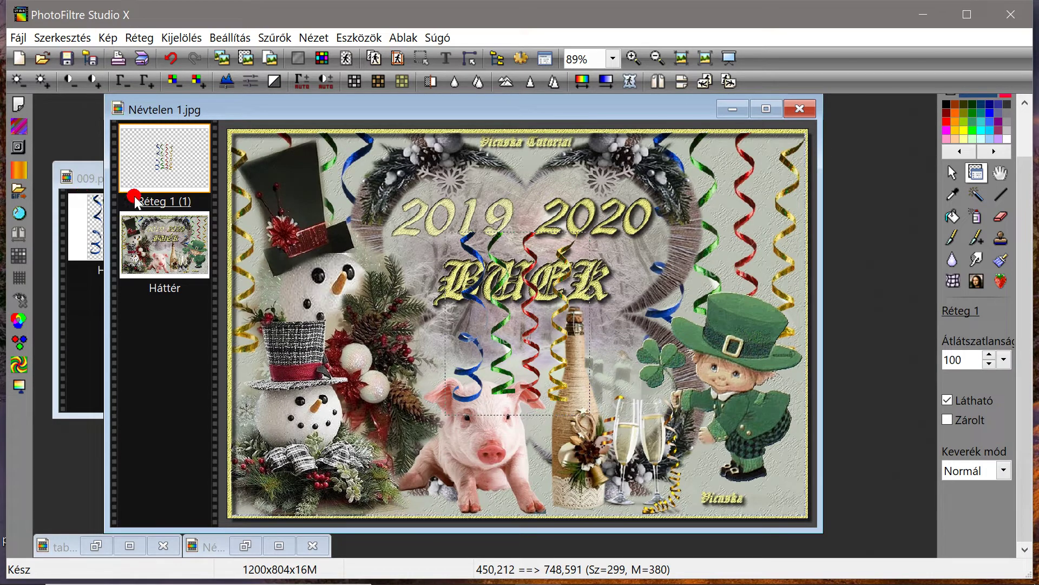
Minimize the sample picture Névtelen 1.jpg and paste the copied streamers as a layer into the working picture Névtelen 1
{"action": "left_click", "coordinate": [245, 546]}
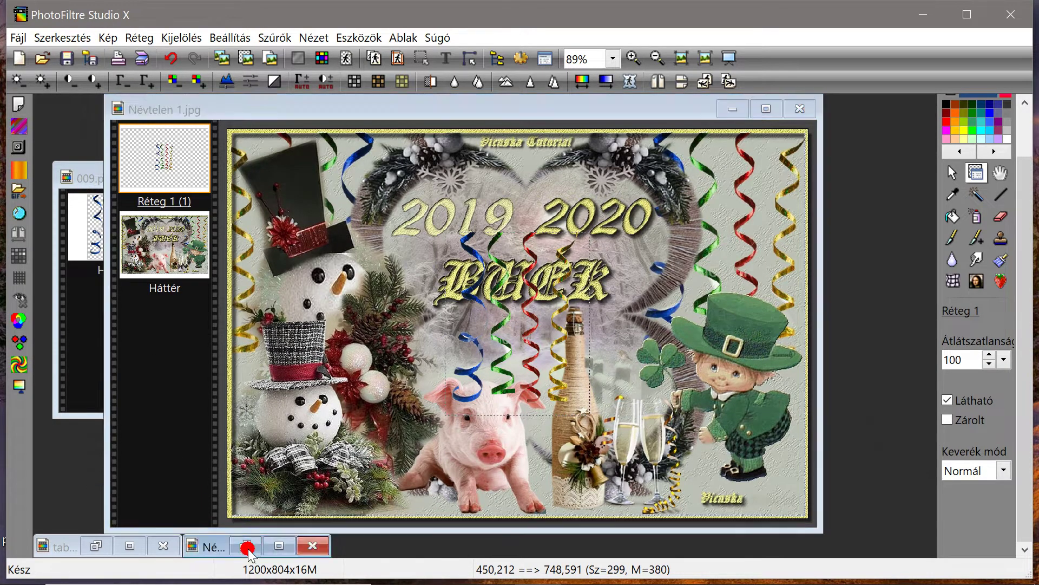
{"action": "left_click", "coordinate": [373, 162]}
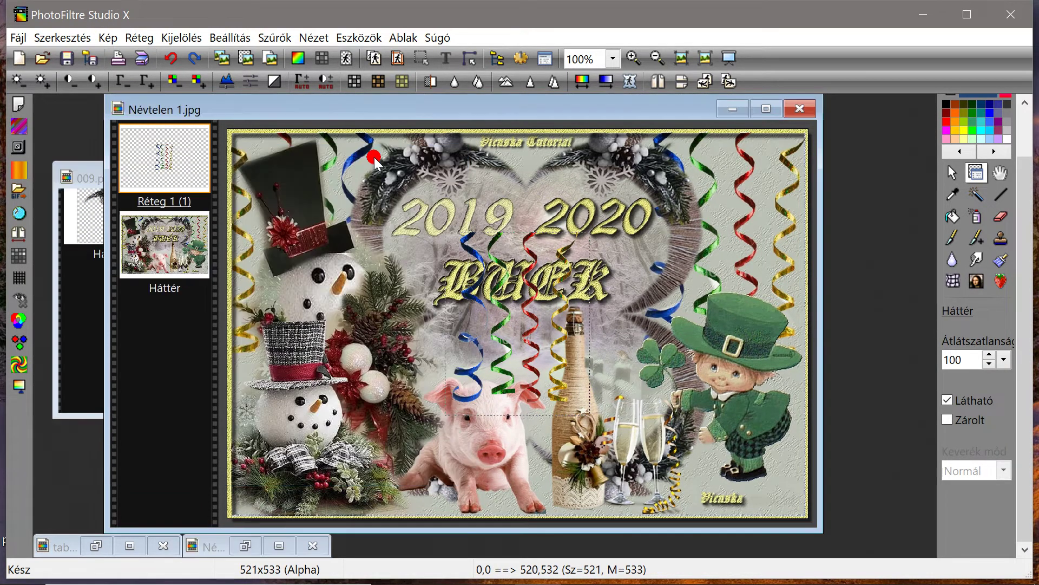
{"action": "left_click_drag", "start_coordinate": [385, 109], "coordinate": [376, 158]}
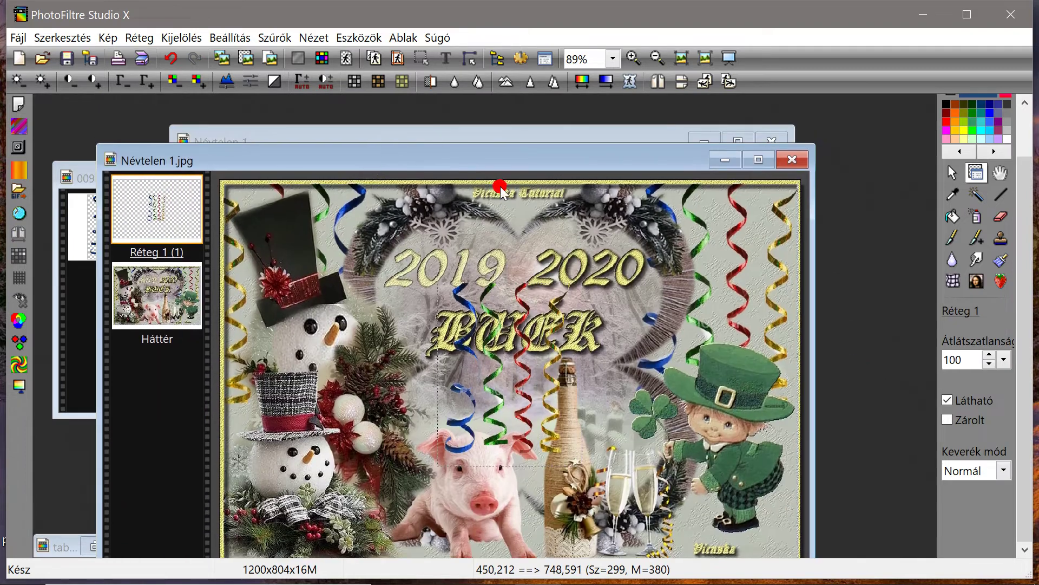
{"action": "left_click", "coordinate": [726, 160]}
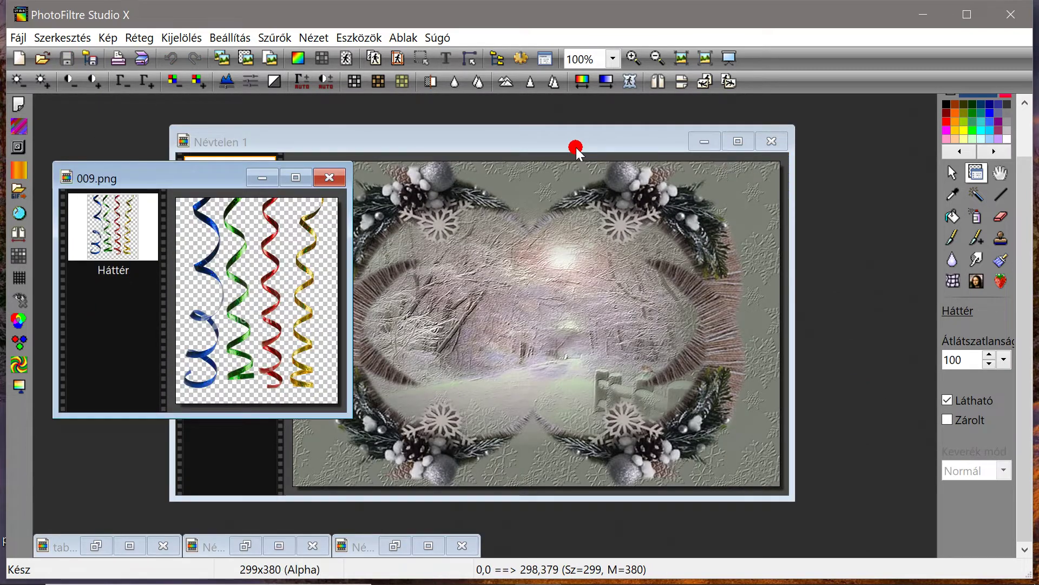
{"action": "left_click", "coordinate": [276, 142]}
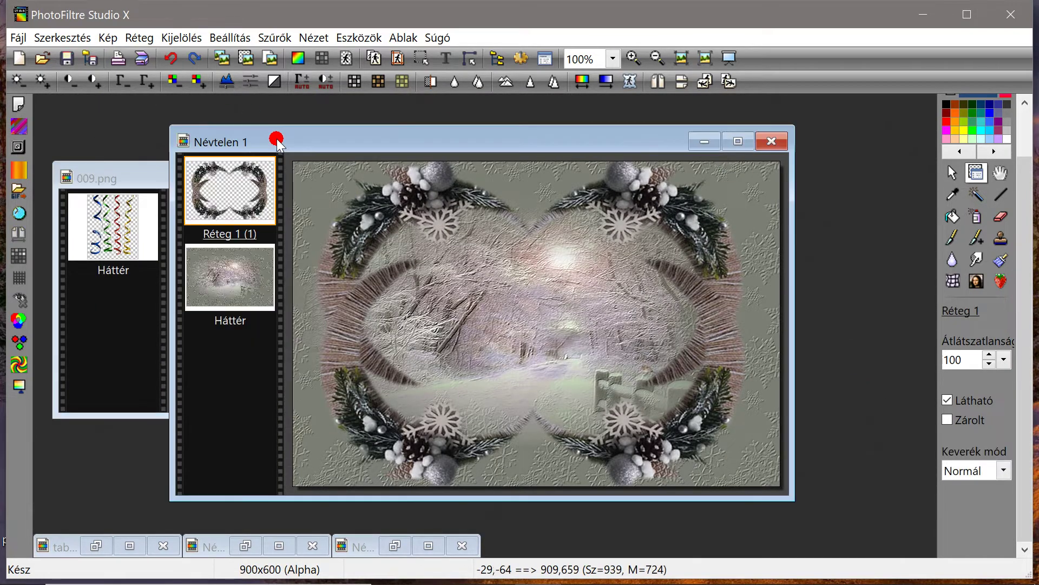
{"action": "right_click", "coordinate": [273, 138]}
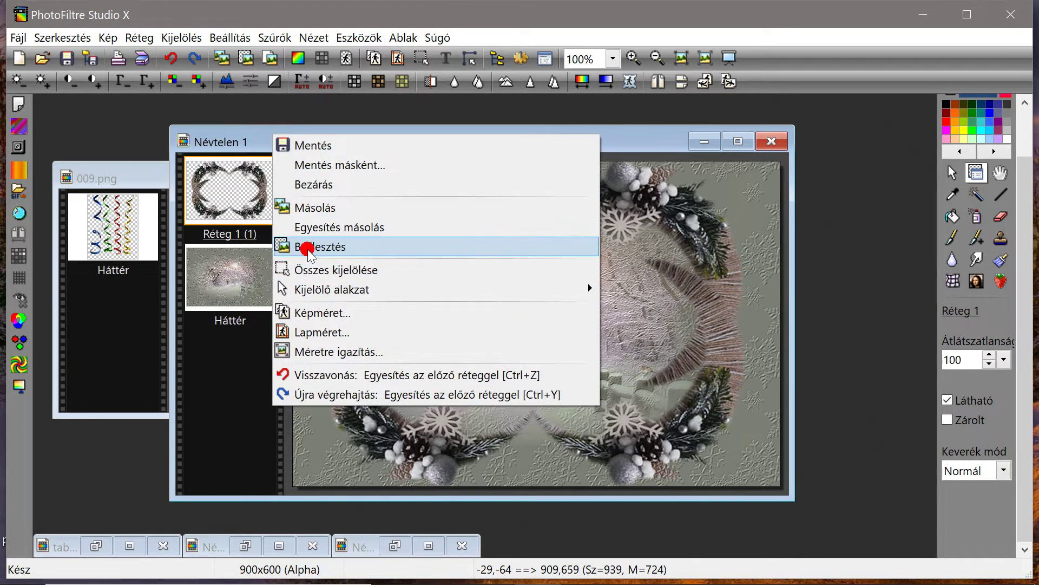
{"action": "left_click", "coordinate": [309, 246]}
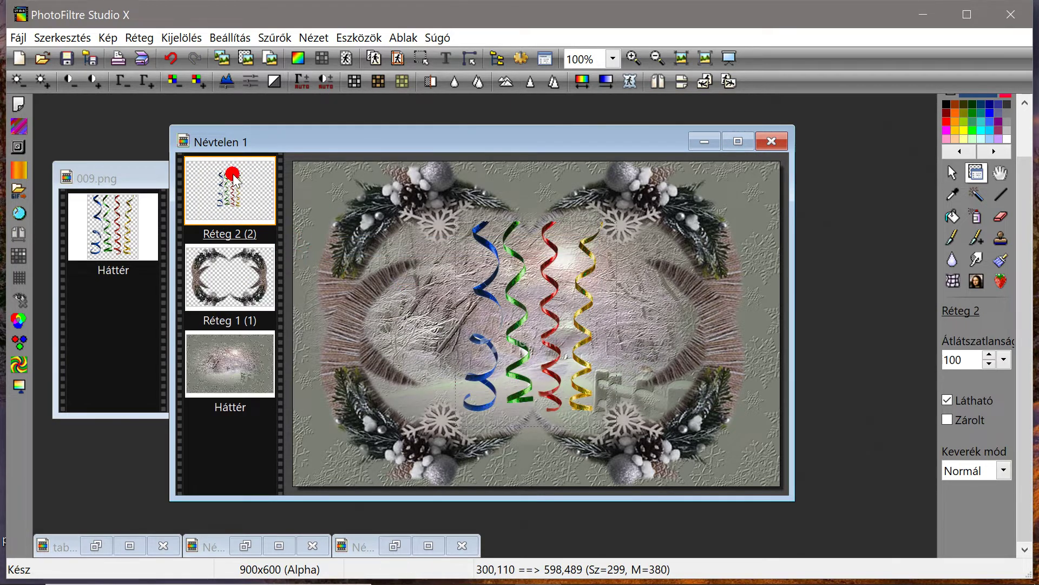
Place the streamers layer beneath the wreath frame layer and move the streamers to the picture's upper-left corner
{"action": "left_click_drag", "start_coordinate": [233, 179], "coordinate": [258, 295]}
{"action": "left_click_drag", "start_coordinate": [481, 286], "coordinate": [314, 130]}
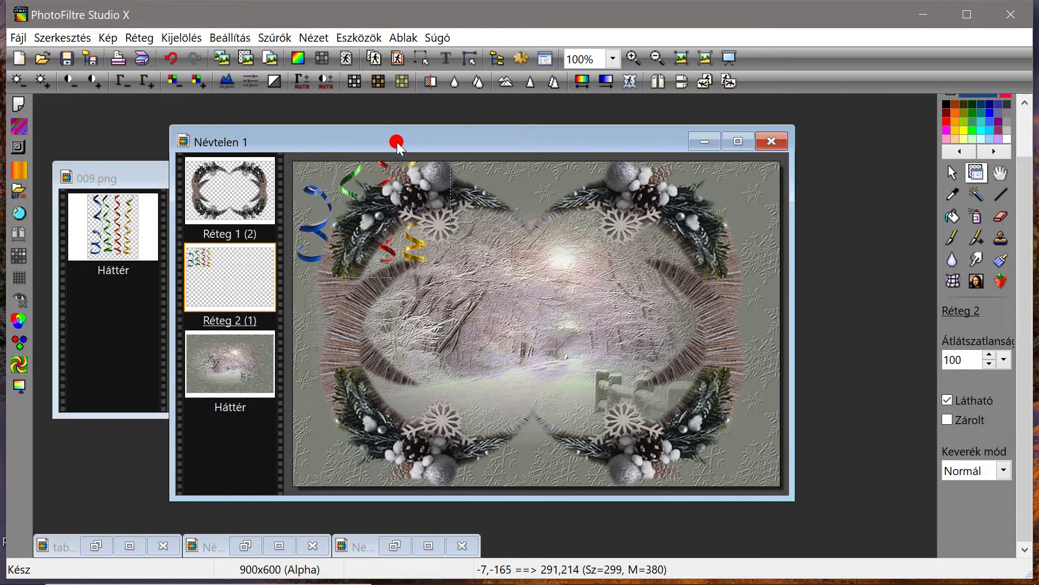
{"action": "left_click_drag", "start_coordinate": [396, 144], "coordinate": [515, 119]}
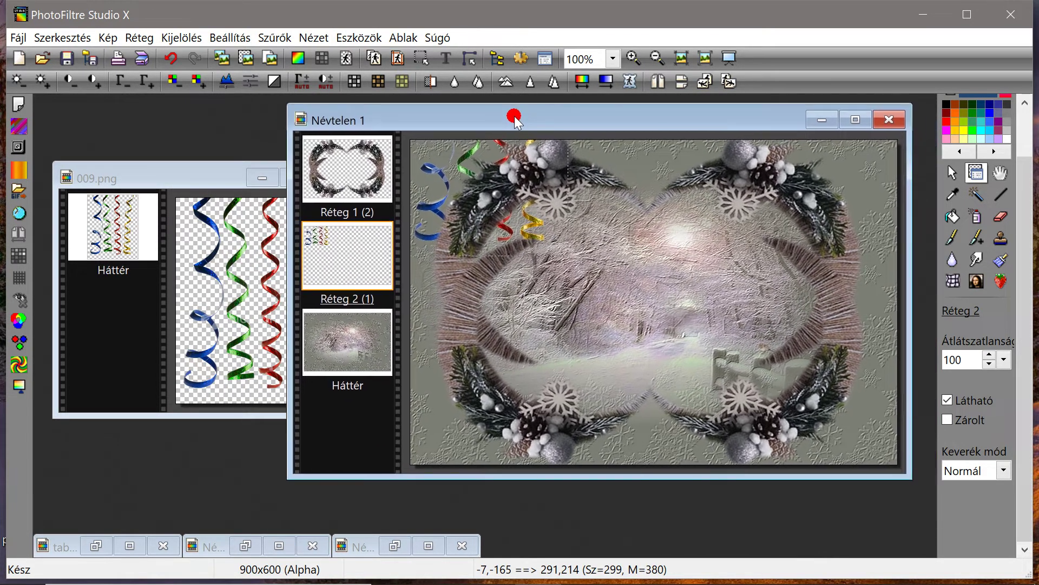
{"action": "left_click", "coordinate": [485, 145]}
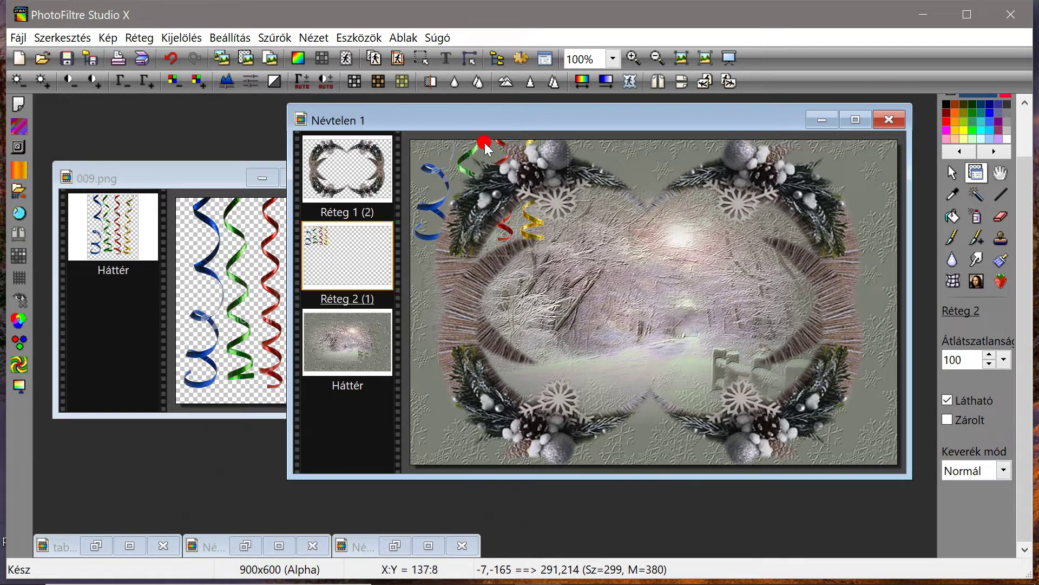
Restore the sample picture Névtelen 1.jpg and arrange it beside the working picture for comparison
{"action": "left_click", "coordinate": [656, 82]}
{"action": "left_click", "coordinate": [656, 82]}
{"action": "left_click", "coordinate": [395, 547]}
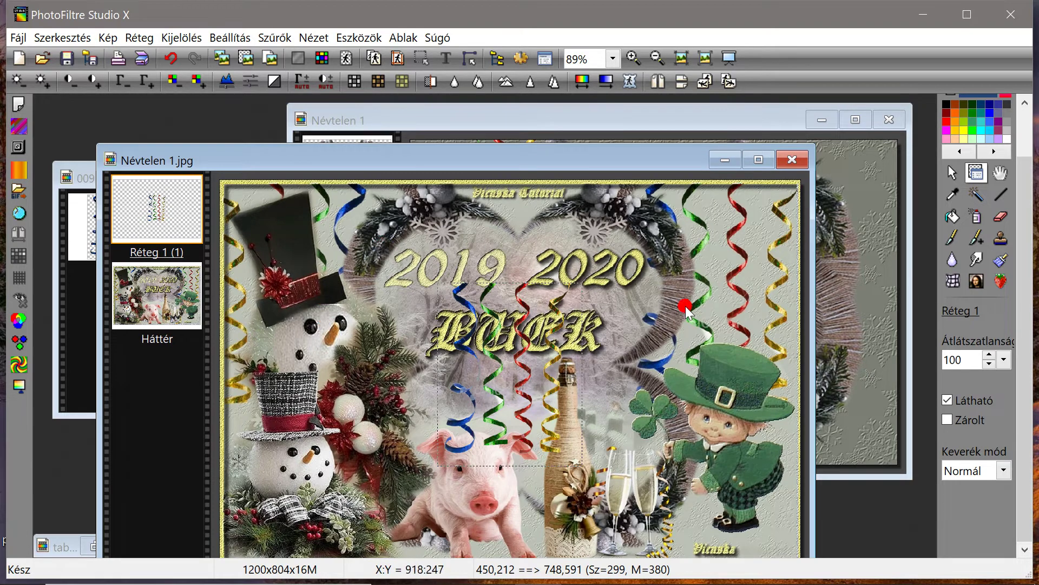
{"action": "left_click_drag", "start_coordinate": [680, 168], "coordinate": [583, 127]}
{"action": "left_click_drag", "start_coordinate": [749, 120], "coordinate": [712, 109]}
Flip the streamers layer horizontally and move it so the yellow streamer hangs along the picture's left edge
{"action": "left_click", "coordinate": [510, 158]}
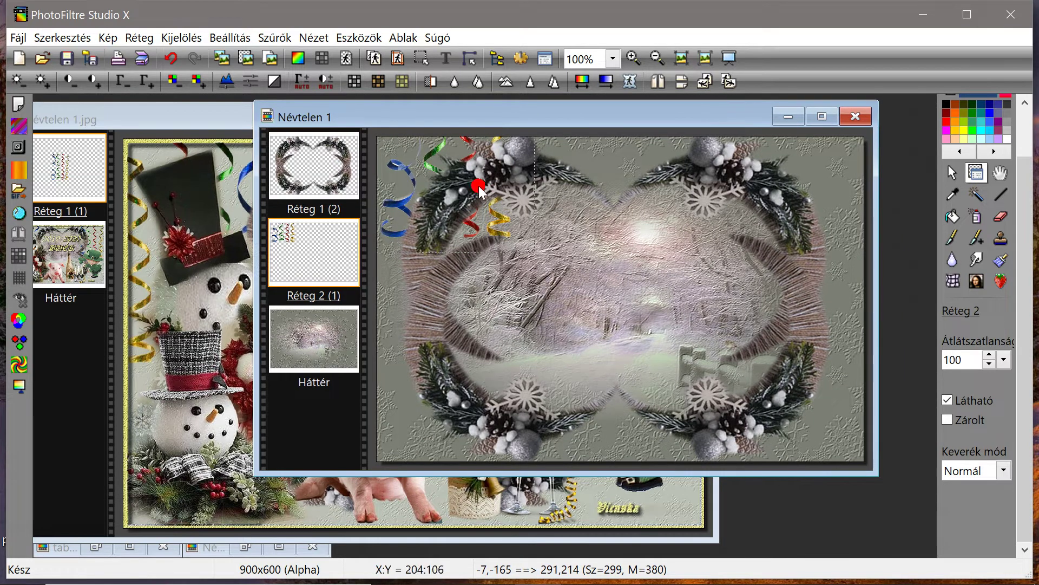
{"action": "left_click", "coordinate": [658, 81]}
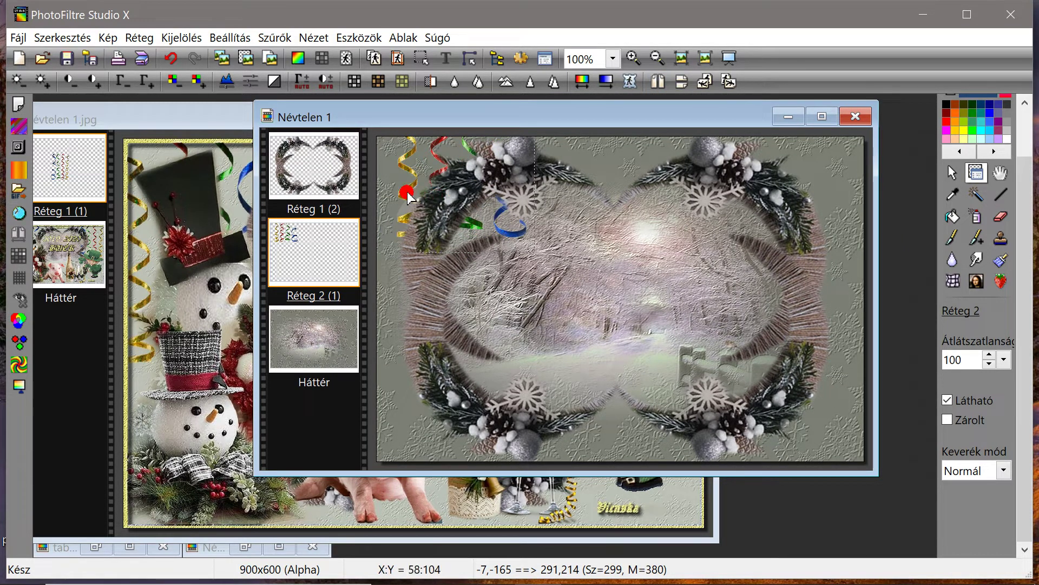
{"action": "left_click_drag", "start_coordinate": [399, 194], "coordinate": [387, 279]}
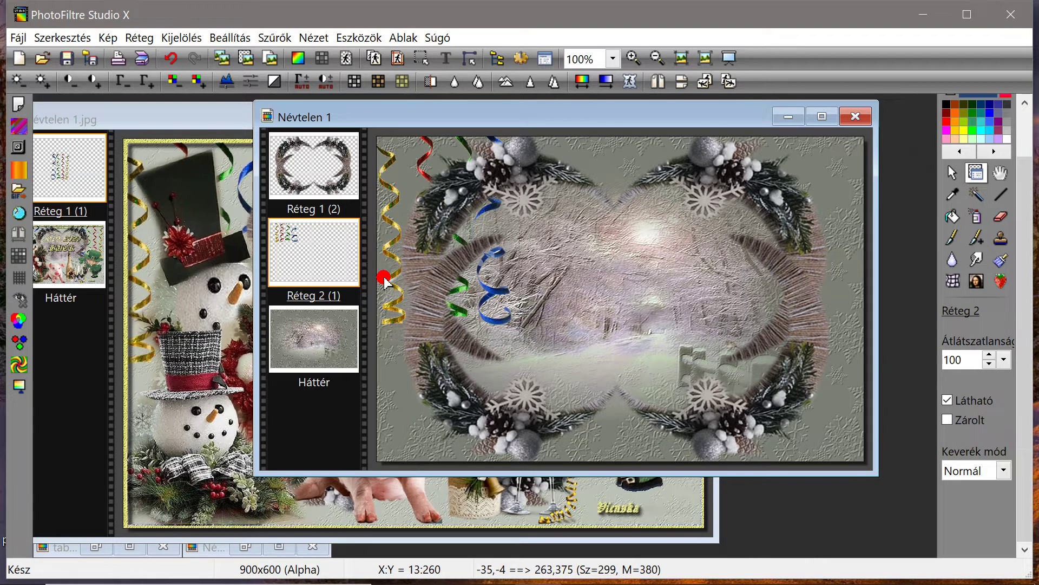
Duplicate the streamers layer, flip the copy horizontally, and move the original set to the picture's right side
{"action": "left_click", "coordinate": [136, 38]}
{"action": "left_click", "coordinate": [145, 78]}
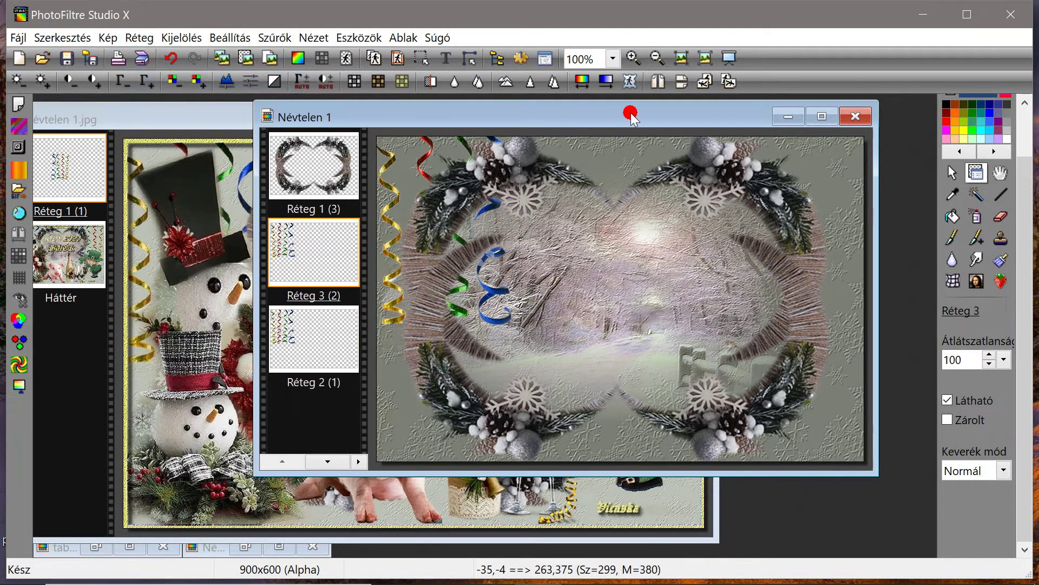
{"action": "left_click", "coordinate": [658, 81]}
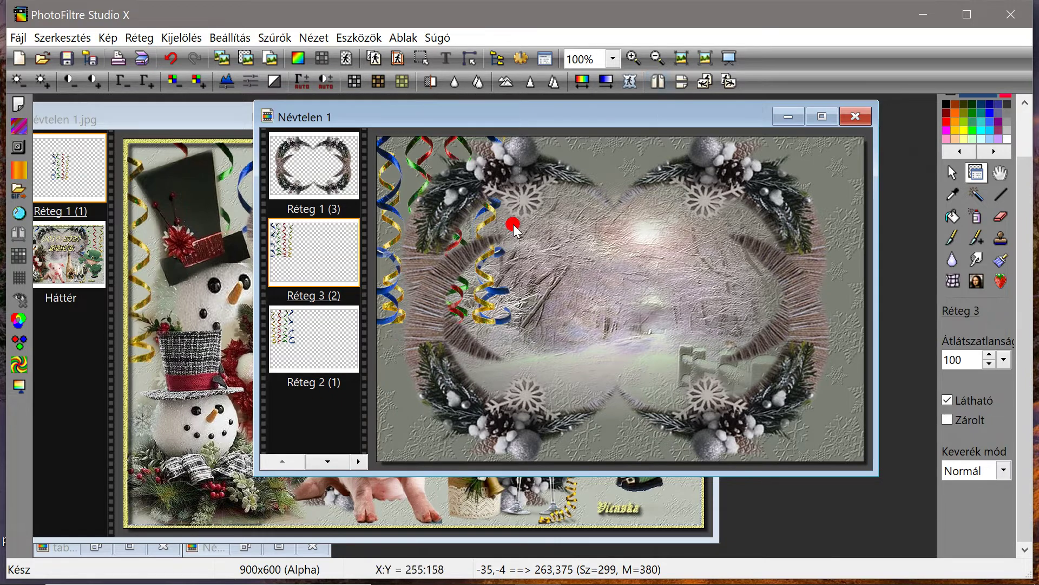
{"action": "left_click_drag", "start_coordinate": [507, 293], "coordinate": [862, 293]}
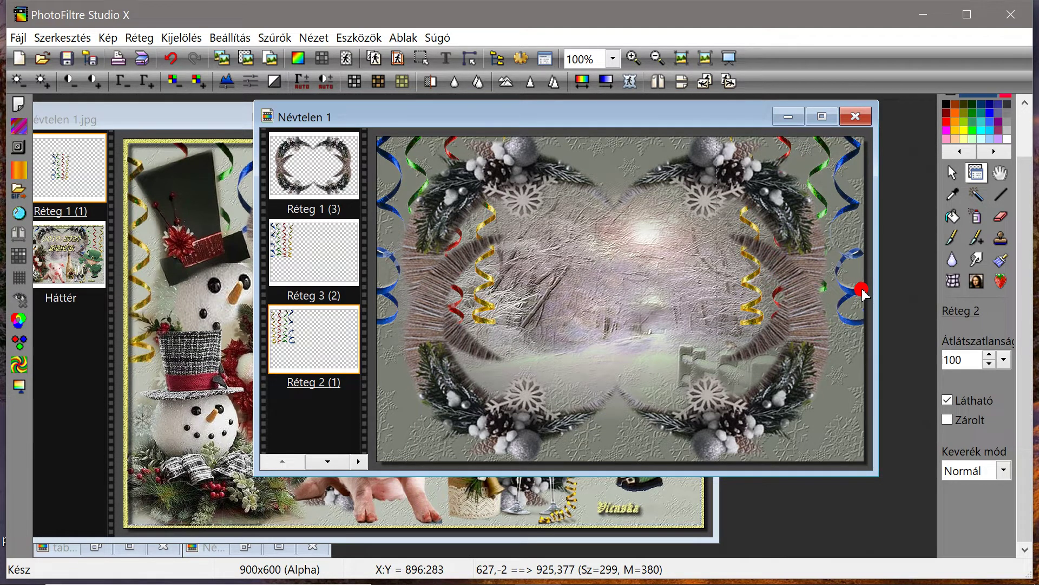
{"action": "left_click_drag", "start_coordinate": [861, 293], "coordinate": [862, 291]}
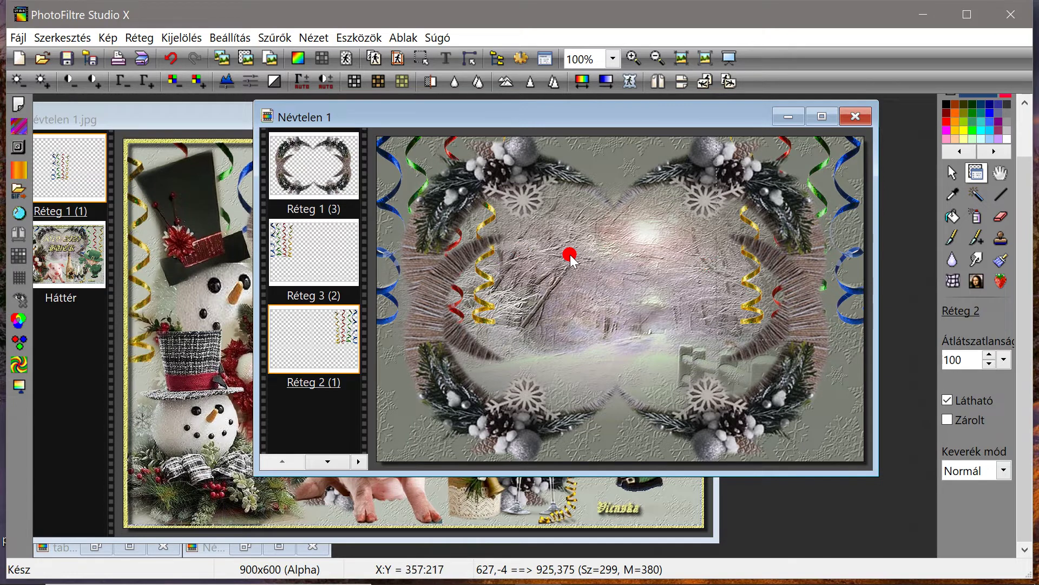
Flip both streamer layers horizontally so the yellow streamers hang at the outer edges, and fine-tune their positions
{"action": "left_click", "coordinate": [480, 233]}
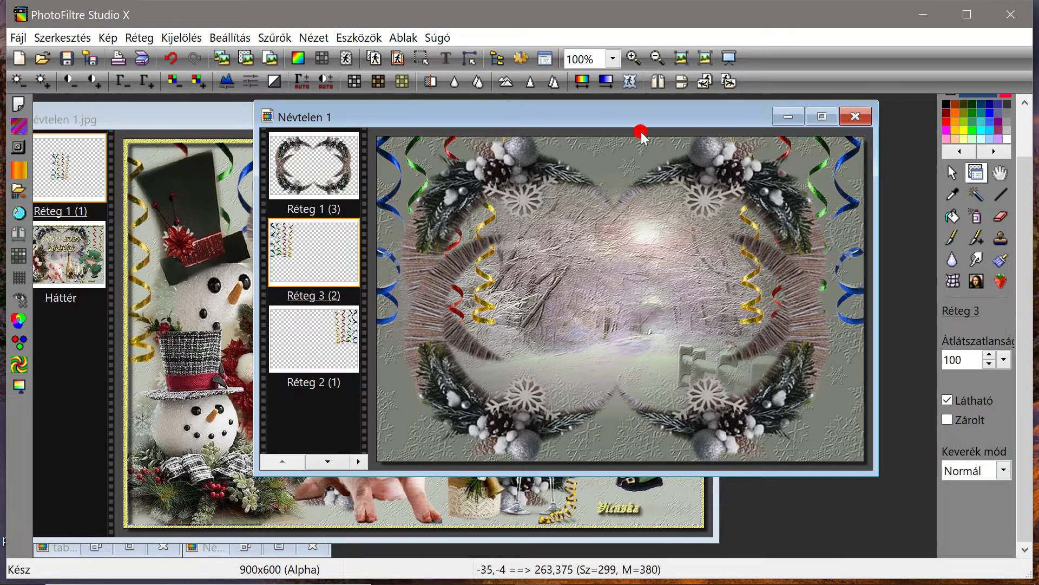
{"action": "left_click", "coordinate": [656, 81]}
{"action": "left_click", "coordinate": [758, 231]}
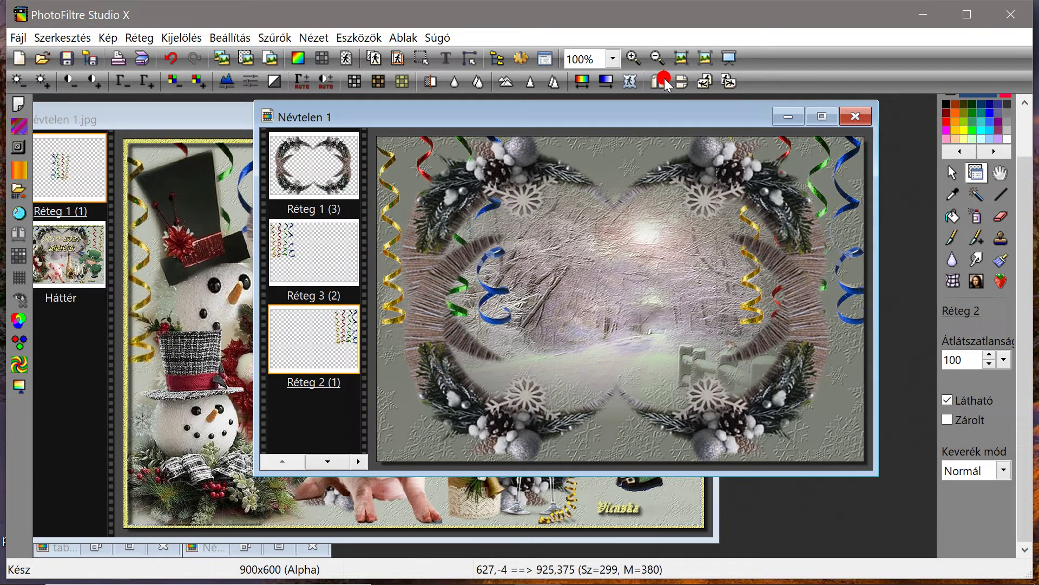
{"action": "left_click", "coordinate": [663, 81]}
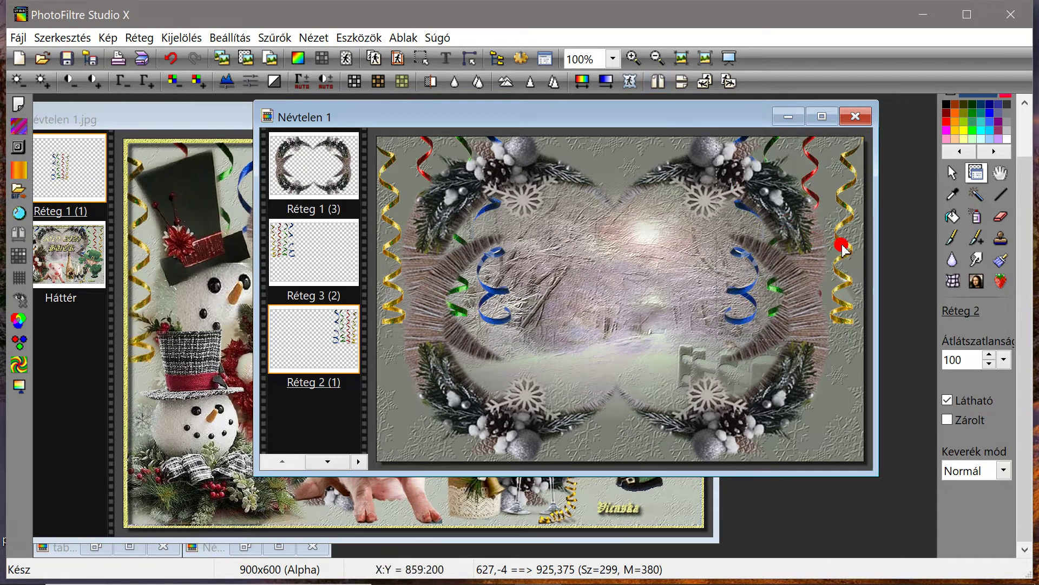
{"action": "mouse_move", "coordinate": [844, 249]}
{"action": "left_mouse_down"}
{"action": "mouse_move", "coordinate": [856, 249]}
{"action": "mouse_move", "coordinate": [833, 280]}
{"action": "mouse_move", "coordinate": [846, 253]}
{"action": "left_mouse_up"}
{"action": "mouse_move", "coordinate": [486, 318]}
{"action": "left_mouse_down"}
{"action": "mouse_move", "coordinate": [480, 313]}
{"action": "mouse_move", "coordinate": [496, 325]}
{"action": "mouse_move", "coordinate": [480, 312]}
{"action": "left_mouse_up"}
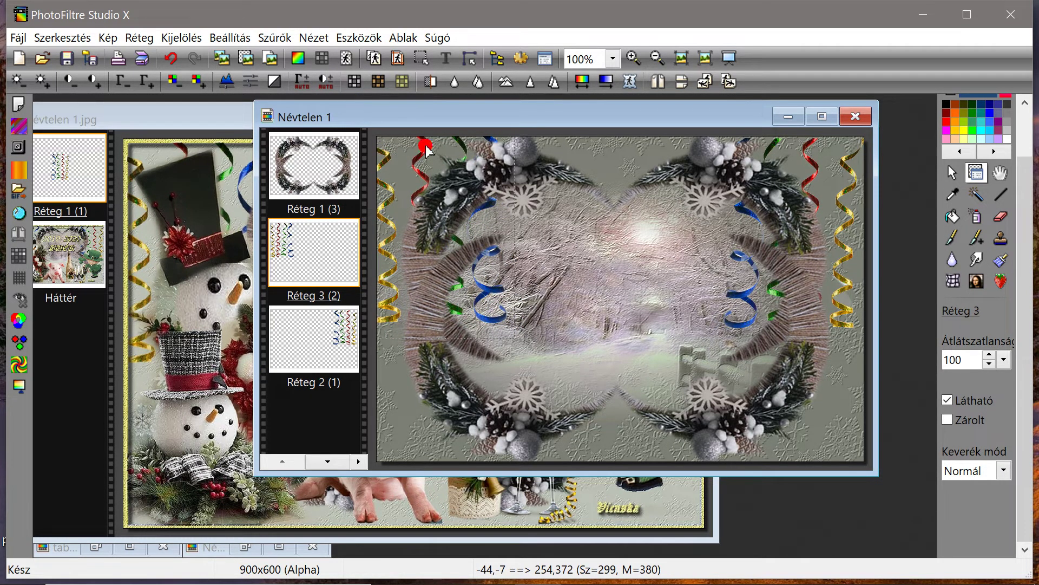
Open the snowmen image Névtelen 7 and copy it
{"action": "left_click_drag", "start_coordinate": [461, 118], "coordinate": [473, 117]}
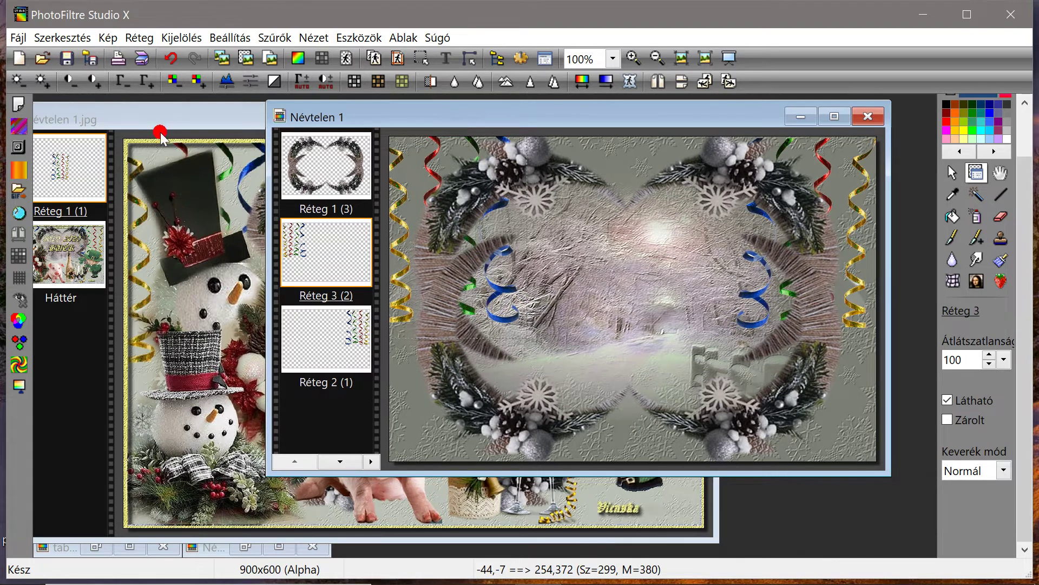
{"action": "left_click_drag", "start_coordinate": [362, 122], "coordinate": [236, 127]}
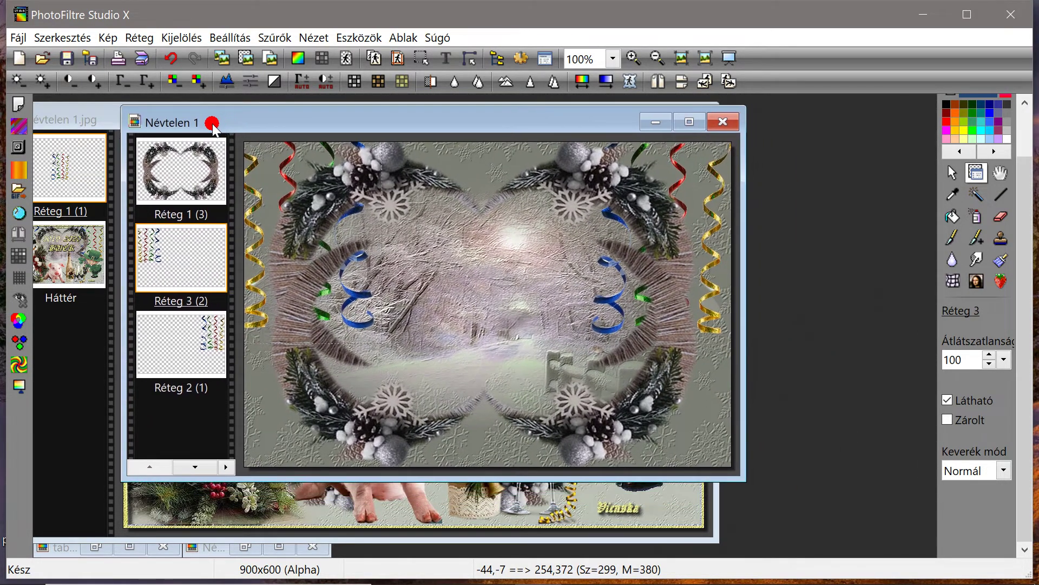
{"action": "left_click", "coordinate": [42, 57]}
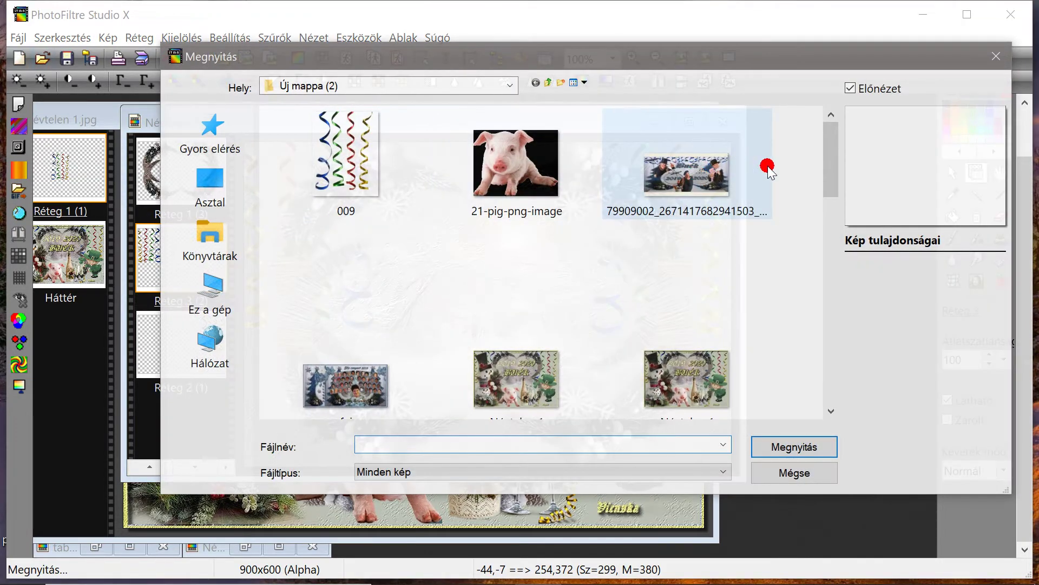
{"action": "left_click_drag", "start_coordinate": [831, 158], "coordinate": [793, 343]}
{"action": "left_click", "coordinate": [345, 222]}
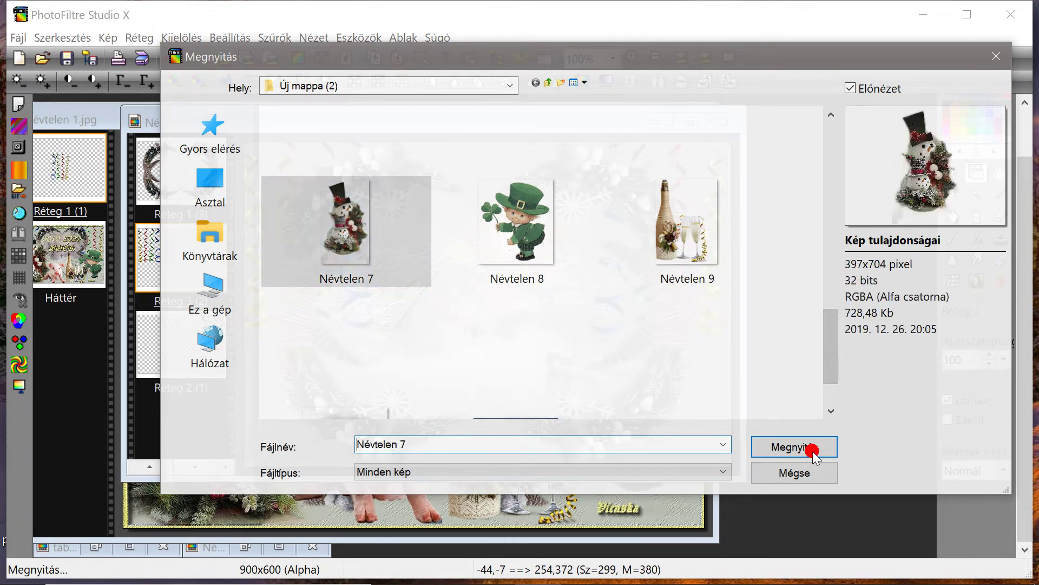
{"action": "left_click", "coordinate": [810, 448]}
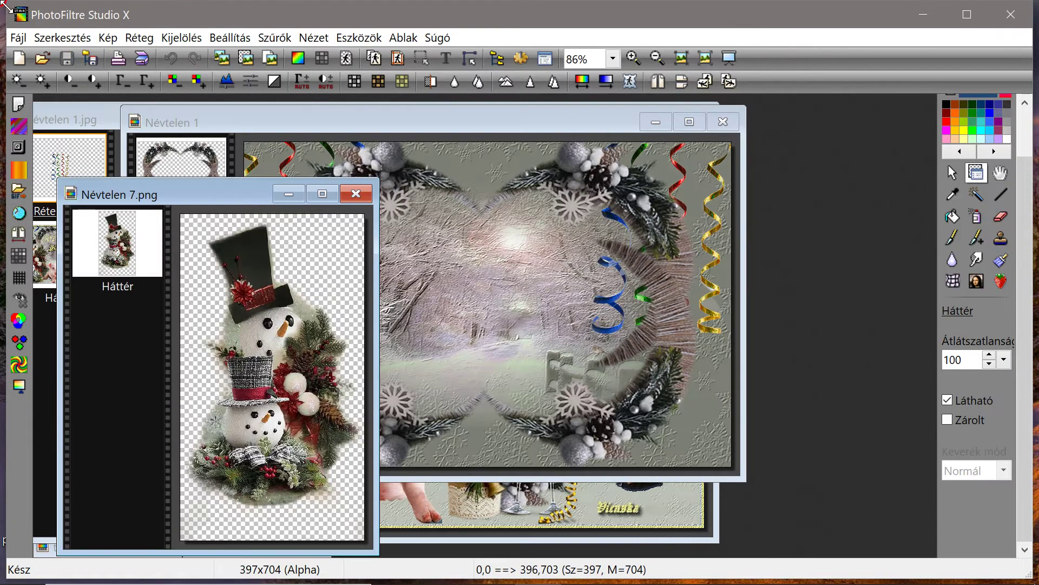
{"action": "left_click", "coordinate": [42, 38]}
{"action": "left_click", "coordinate": [59, 181]}
Paste the snowmen into the working picture as the top layer above the wreath frame and move them to the left side
{"action": "left_click", "coordinate": [264, 123]}
{"action": "left_click", "coordinate": [43, 38]}
{"action": "left_click", "coordinate": [78, 221]}
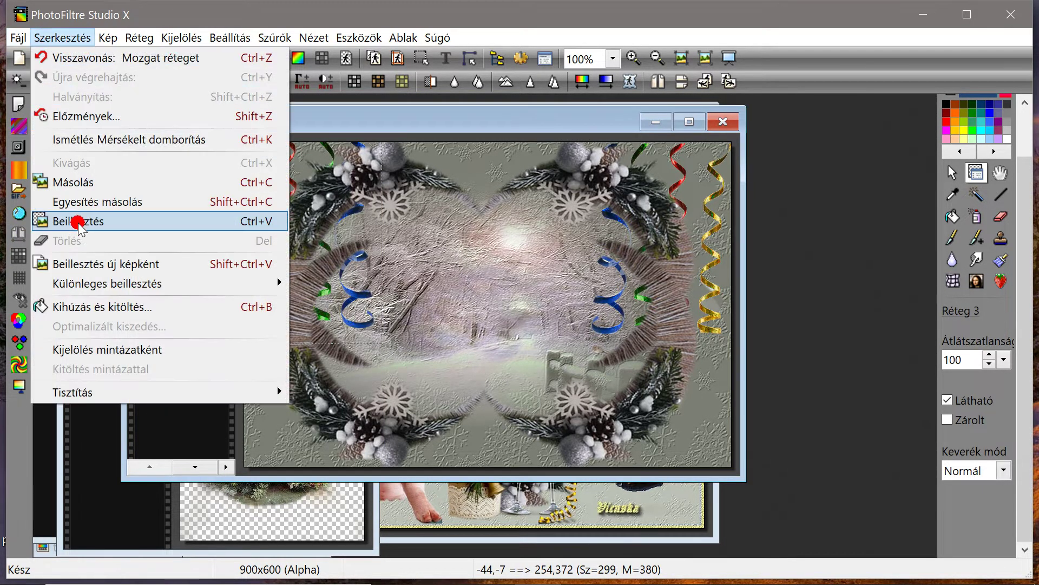
{"action": "left_click_drag", "start_coordinate": [498, 362], "coordinate": [440, 355]}
{"action": "left_click", "coordinate": [206, 231]}
{"action": "left_click_drag", "start_coordinate": [191, 257], "coordinate": [203, 227]}
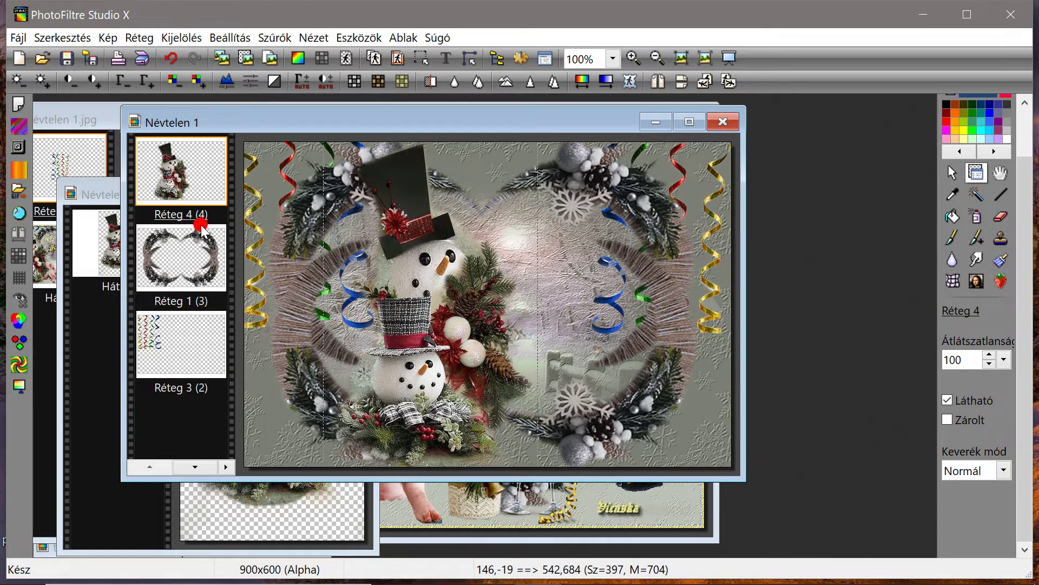
{"action": "left_click_drag", "start_coordinate": [413, 341], "coordinate": [296, 350]}
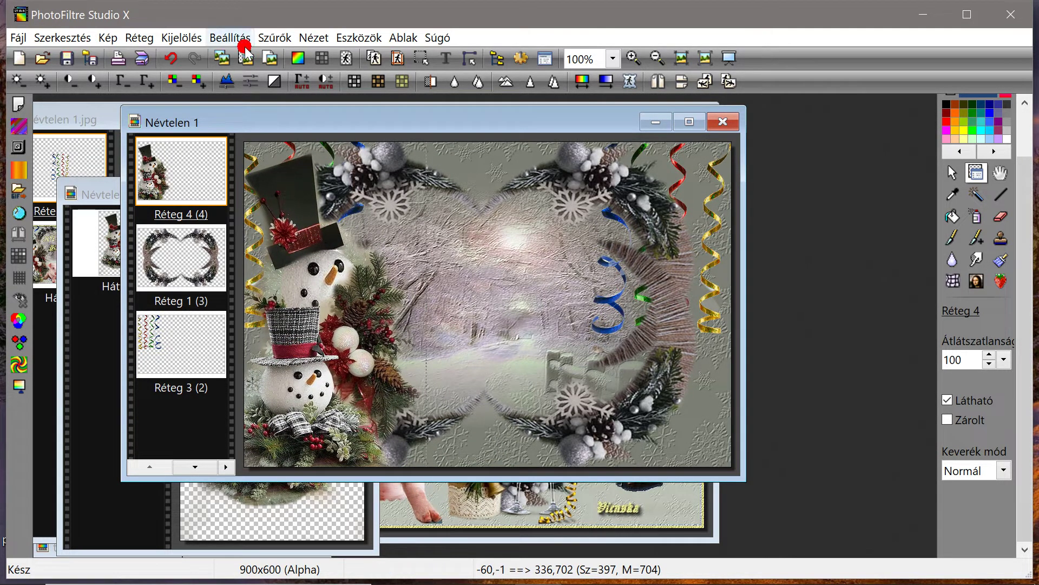
Close the snowmen source image Névtelen 7.png and reposition the working picture in the workspace
{"action": "left_click_drag", "start_coordinate": [345, 129], "coordinate": [446, 176]}
{"action": "left_click", "coordinate": [209, 194]}
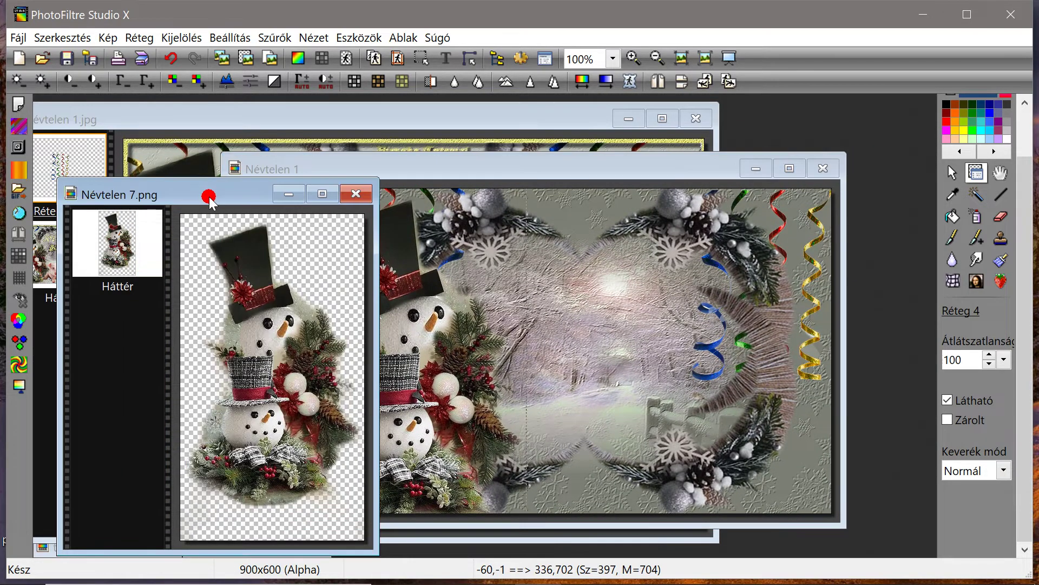
{"action": "left_click", "coordinate": [352, 193]}
{"action": "left_click_drag", "start_coordinate": [353, 173], "coordinate": [249, 152]}
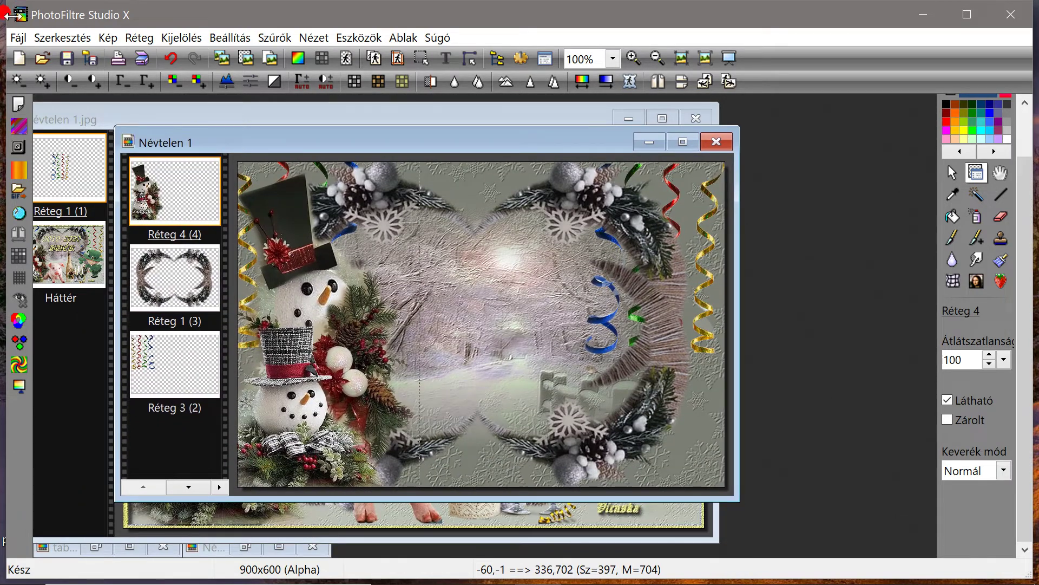
Shift the snowmen layer slightly closer to the picture's left edge
{"action": "left_click_drag", "start_coordinate": [292, 278], "coordinate": [280, 277]}
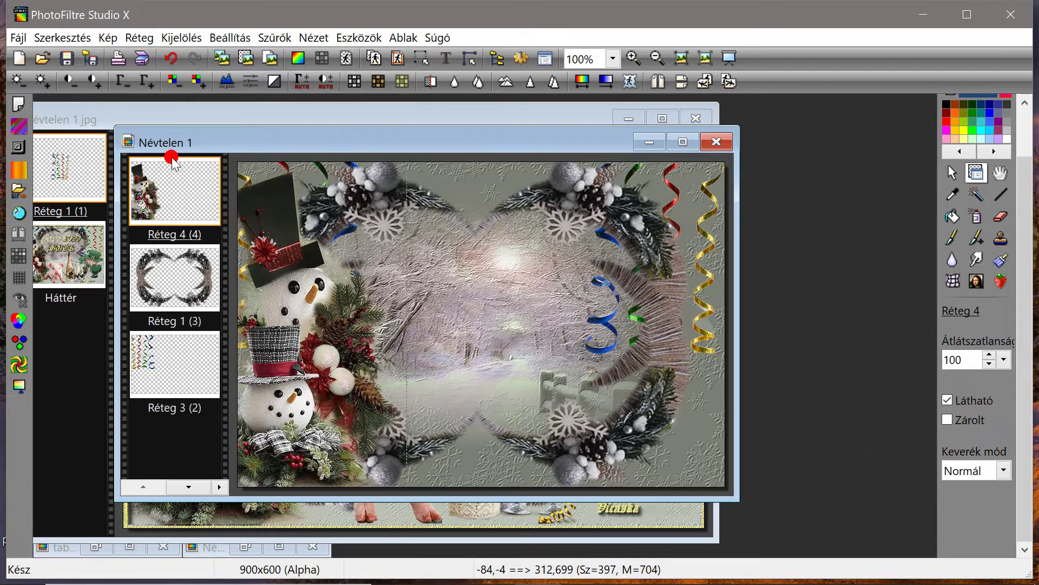
{"action": "left_click", "coordinate": [140, 38]}
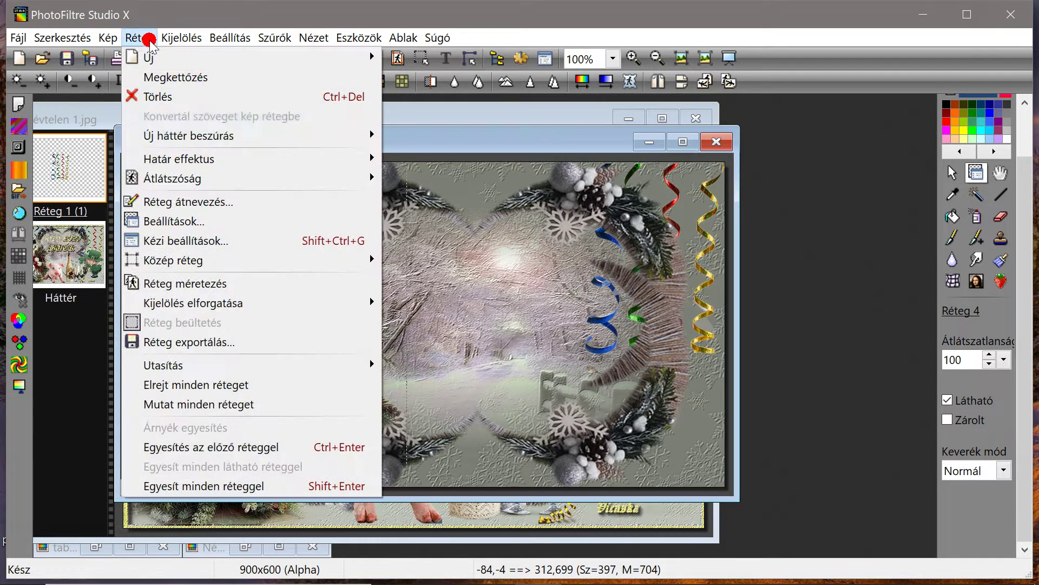
{"action": "left_click", "coordinate": [175, 222]}
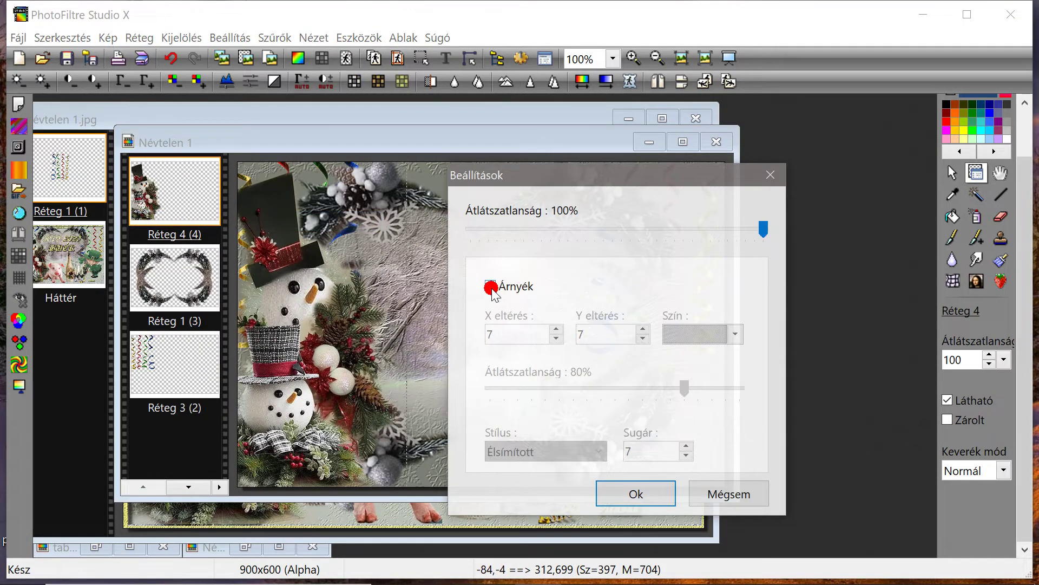
{"action": "left_click", "coordinate": [490, 286]}
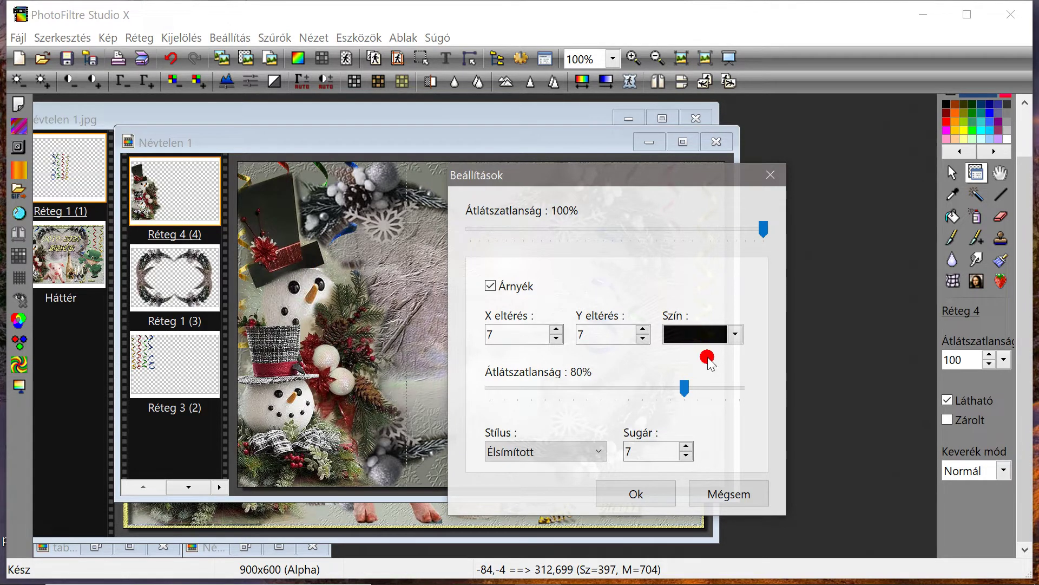
{"action": "left_click", "coordinate": [727, 498]}
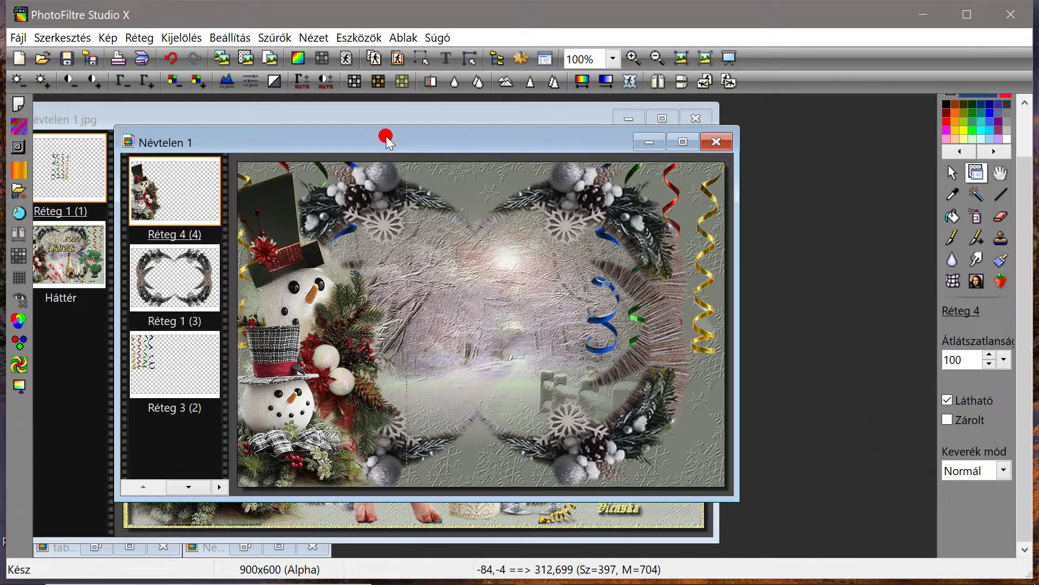
Check the sample picture Névtelen 1.jpg, reposition it in the workspace and return to the working picture
{"action": "left_click_drag", "start_coordinate": [387, 138], "coordinate": [392, 130]}
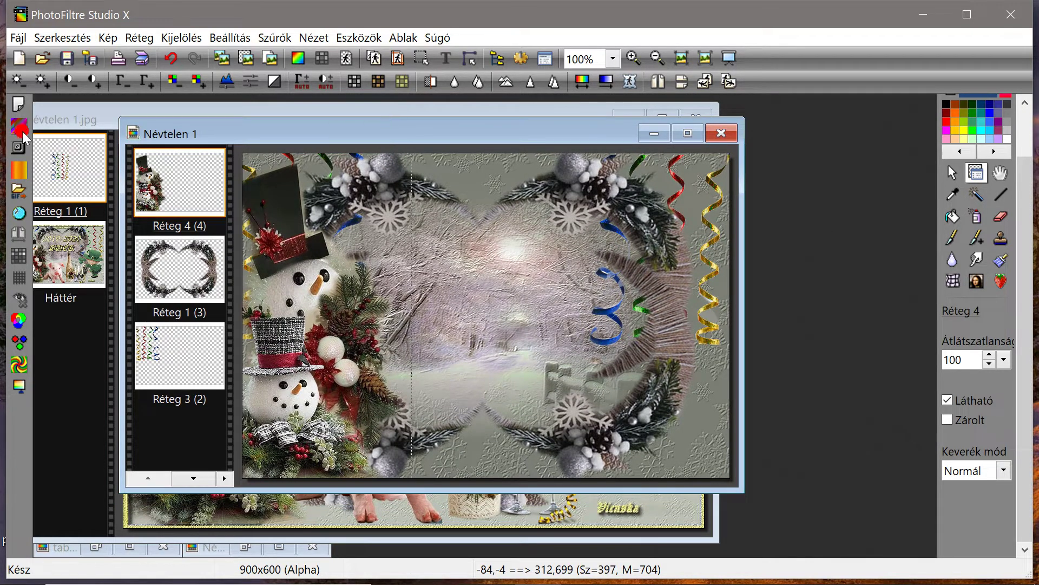
{"action": "left_click_drag", "start_coordinate": [108, 113], "coordinate": [108, 115]}
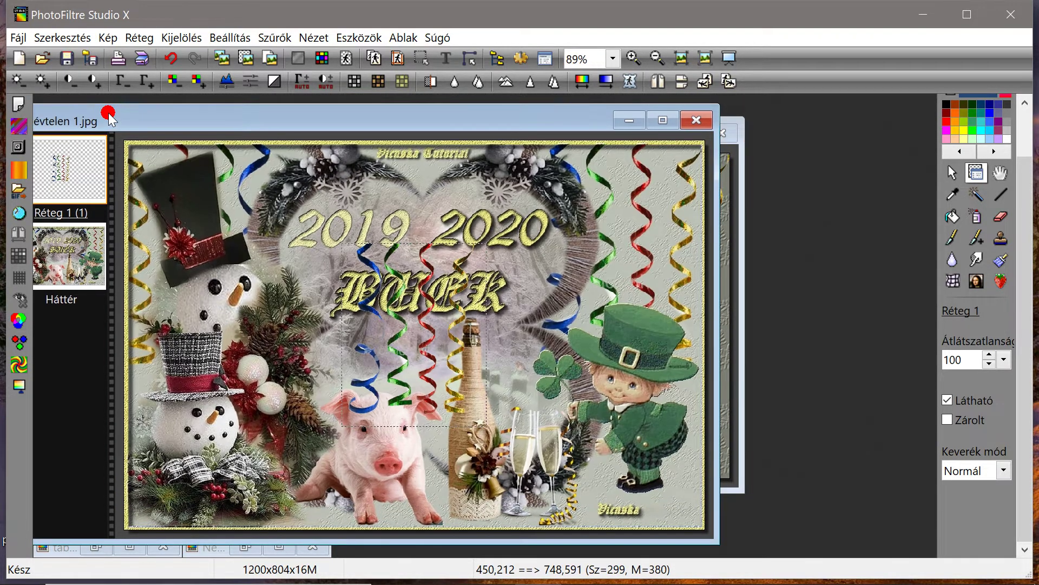
{"action": "mouse_move", "coordinate": [590, 130]}
{"action": "left_mouse_down"}
{"action": "mouse_move", "coordinate": [603, 166]}
{"action": "mouse_move", "coordinate": [589, 145]}
{"action": "left_mouse_up"}
{"action": "left_click", "coordinate": [589, 139]}
Open the pig image 21-pig-png-image and copy it
{"action": "left_click", "coordinate": [42, 63]}
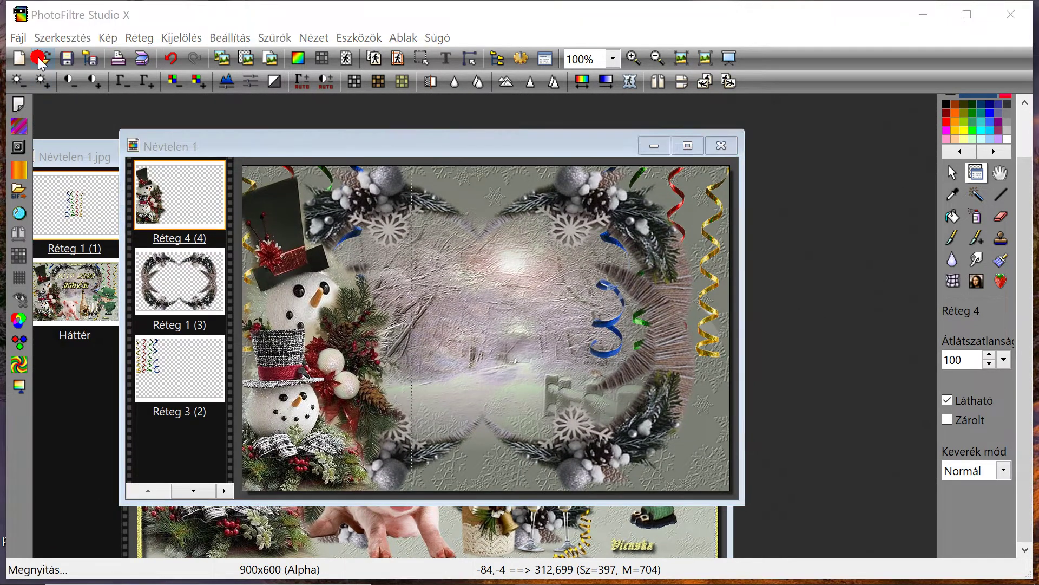
{"action": "left_click", "coordinate": [490, 179]}
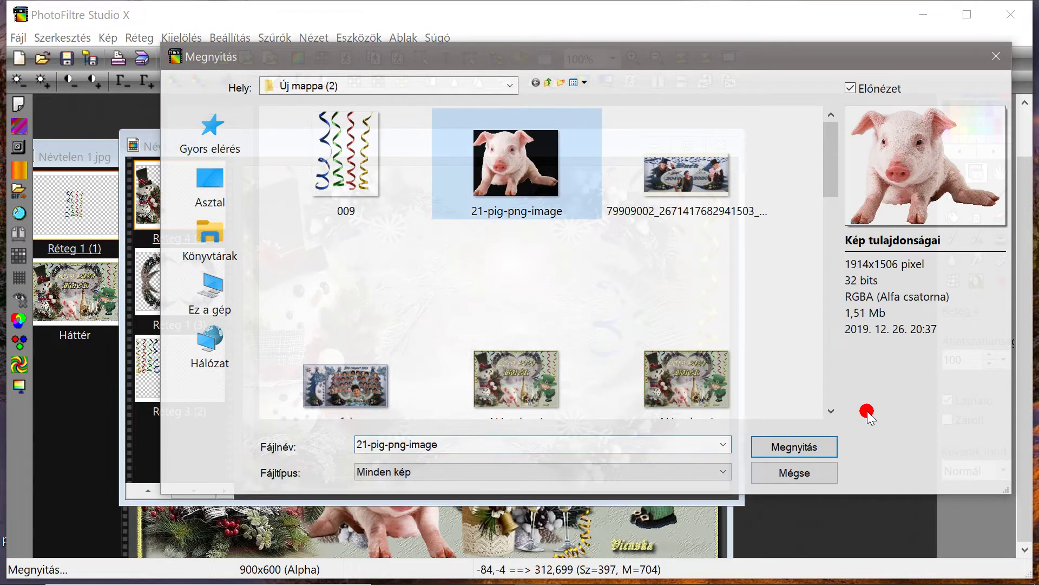
{"action": "left_click", "coordinate": [801, 447]}
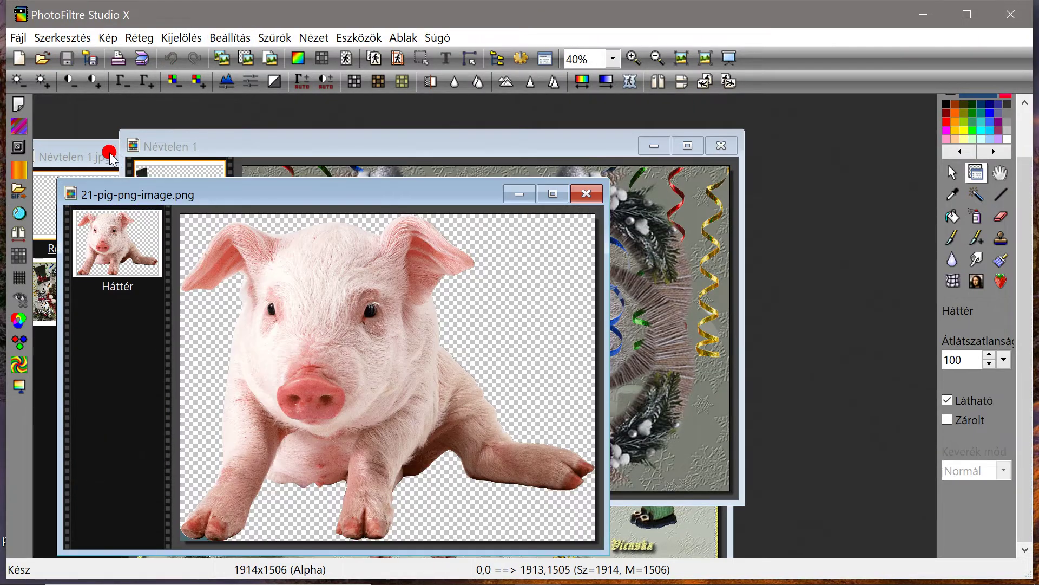
{"action": "left_click_drag", "start_coordinate": [188, 198], "coordinate": [194, 188]}
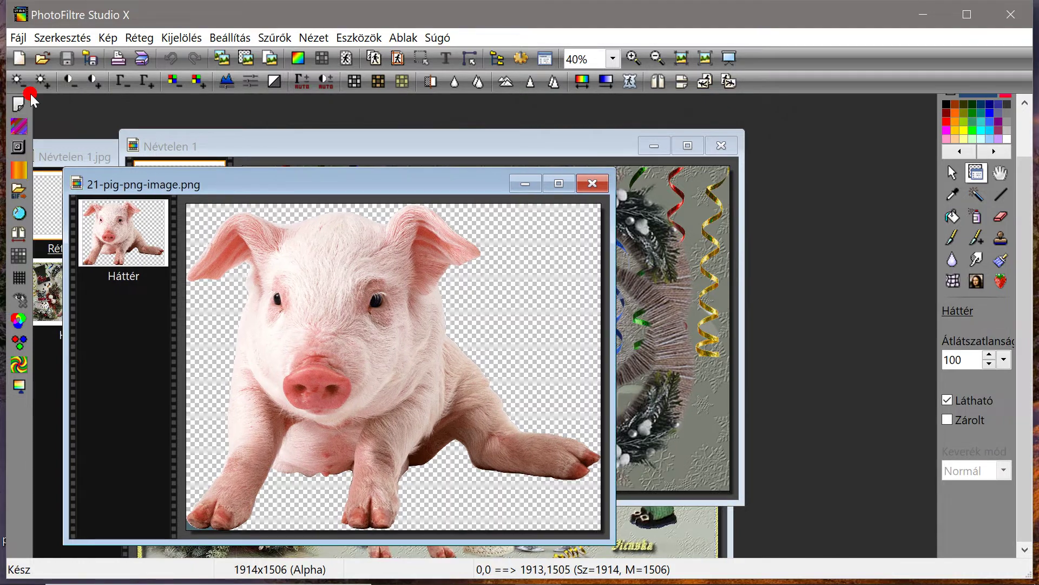
{"action": "left_click", "coordinate": [47, 38]}
{"action": "left_click", "coordinate": [69, 182]}
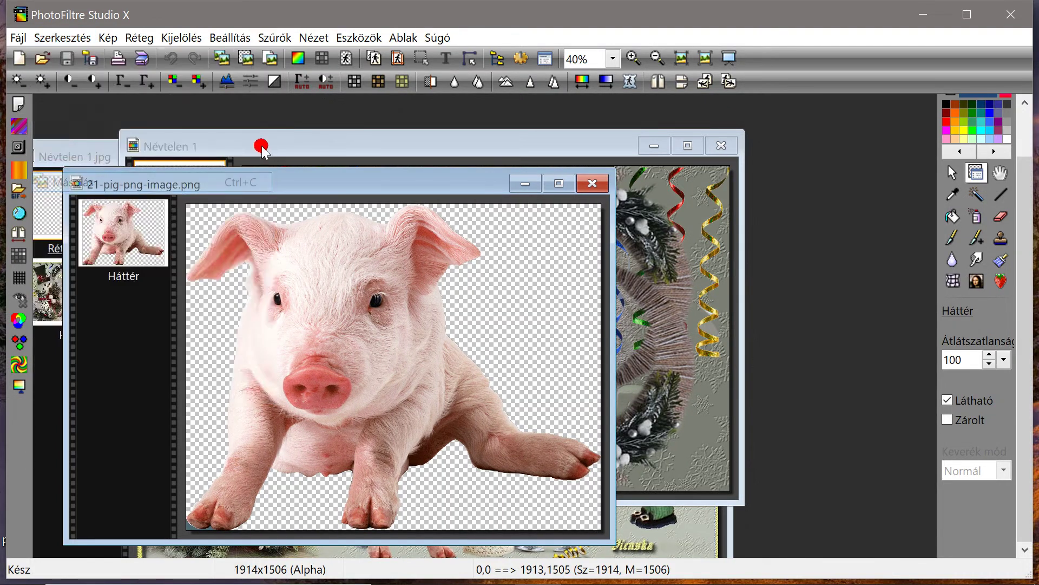
Paste the pig into the working picture as a new top layer
{"action": "left_click", "coordinate": [260, 144]}
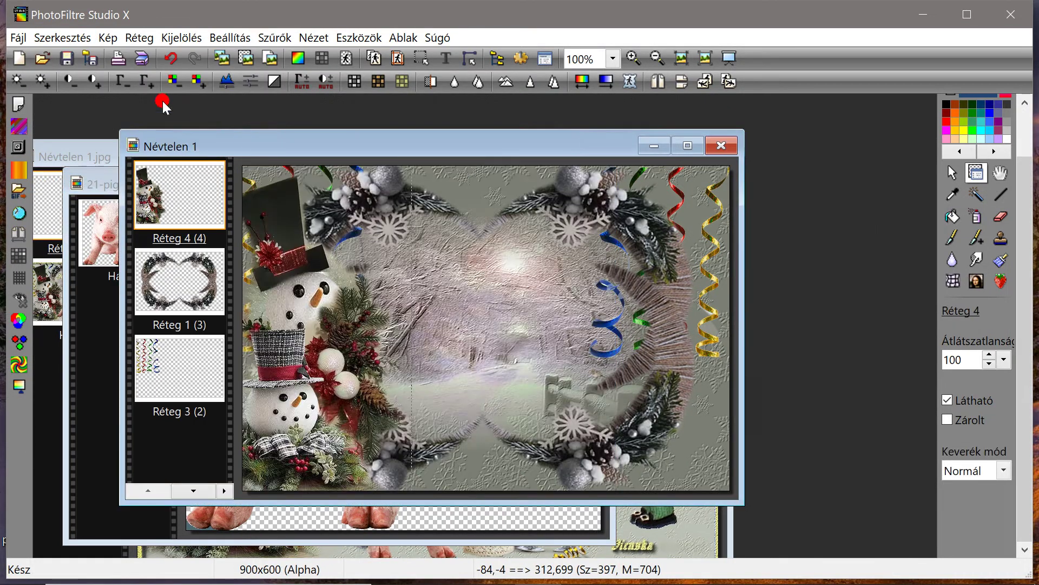
{"action": "left_click", "coordinate": [62, 37]}
{"action": "left_click", "coordinate": [117, 221]}
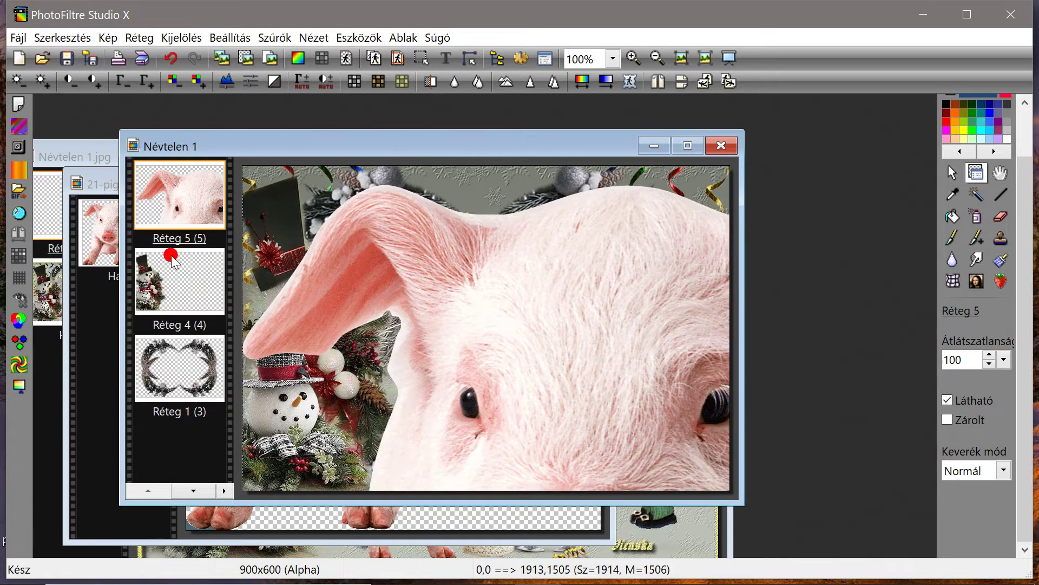
Scale the pig layer to 30% with free transform
{"action": "right_click", "coordinate": [181, 215]}
{"action": "left_click", "coordinate": [223, 362]}
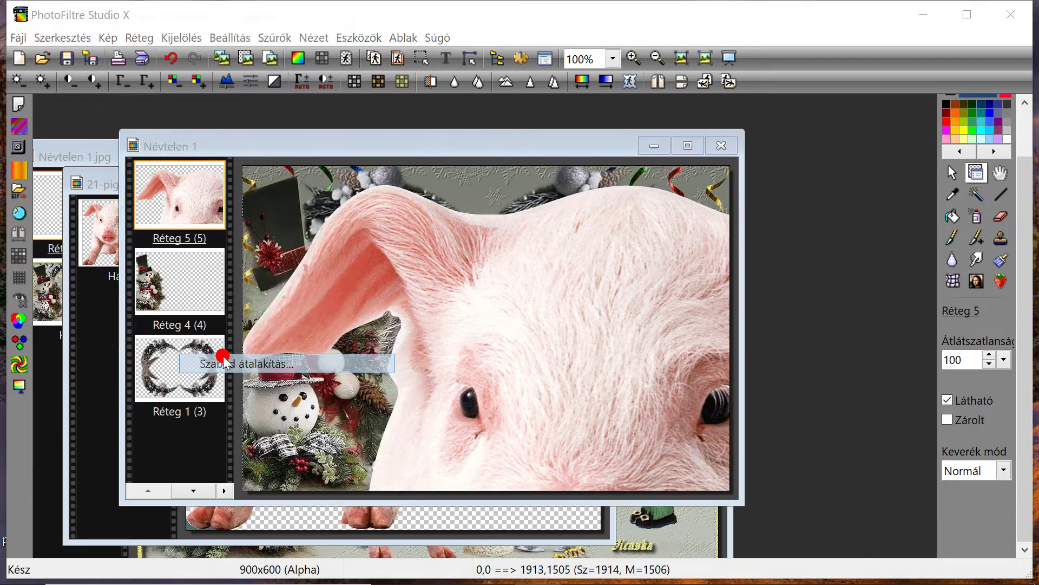
{"action": "left_click", "coordinate": [120, 163]}
{"action": "left_click", "coordinate": [111, 160]}
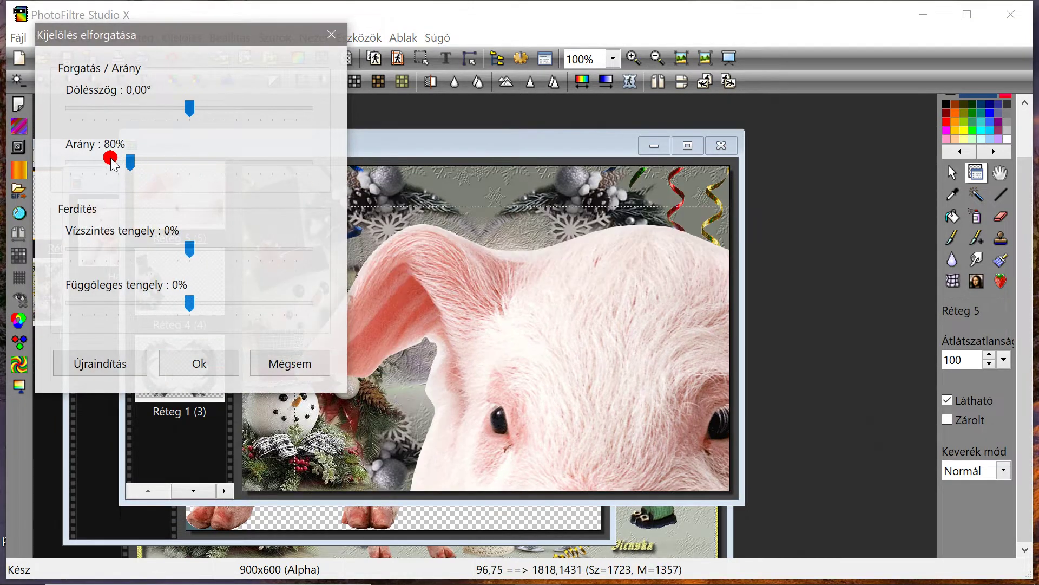
{"action": "left_click", "coordinate": [101, 158]}
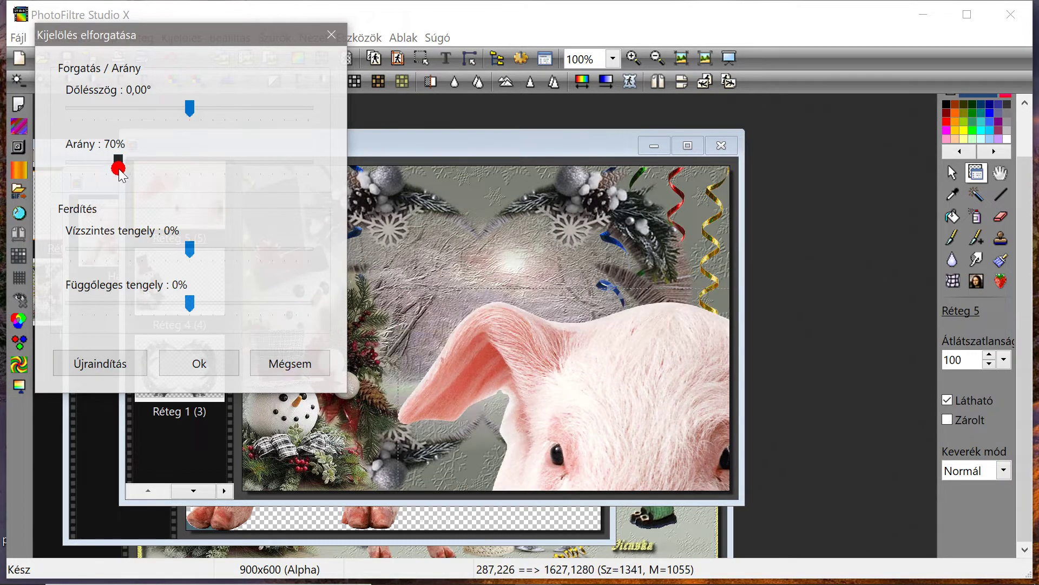
{"action": "left_click_drag", "start_coordinate": [120, 165], "coordinate": [53, 167]}
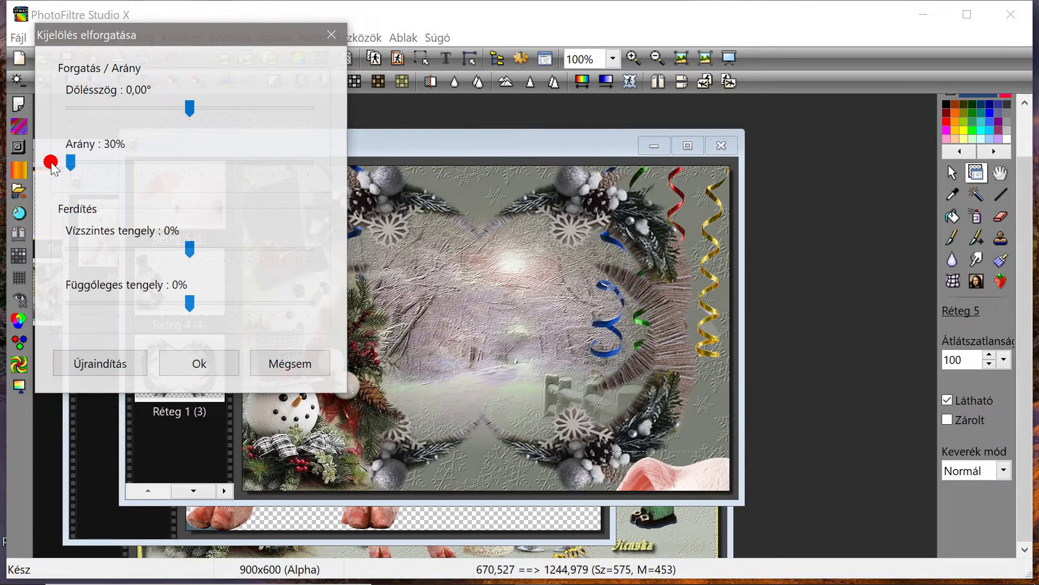
{"action": "left_click", "coordinate": [199, 363]}
Move the pig to the lower middle of the picture and flip it horizontally
{"action": "left_click_drag", "start_coordinate": [710, 472], "coordinate": [414, 238]}
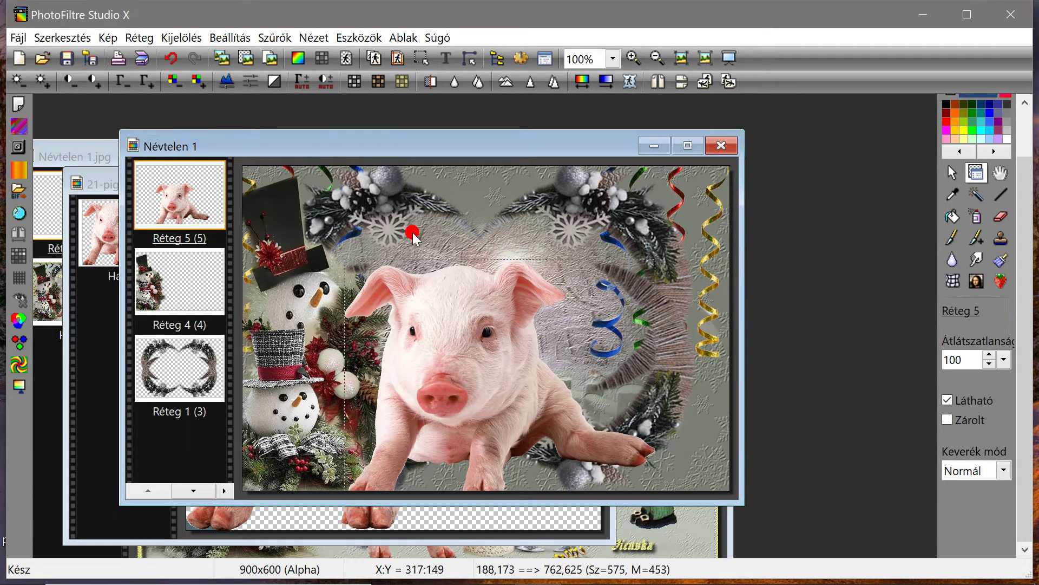
{"action": "left_click", "coordinate": [658, 81]}
{"action": "left_click_drag", "start_coordinate": [529, 422], "coordinate": [493, 417]}
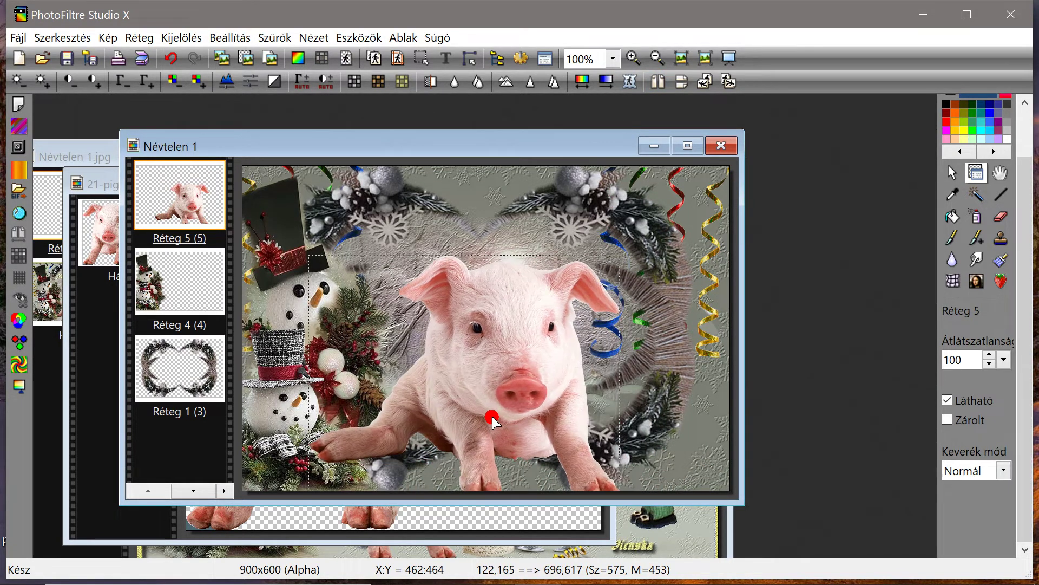
Place the pig layer beneath the snowmen layer and move the pig close beside the snowmen
{"action": "left_click_drag", "start_coordinate": [195, 214], "coordinate": [195, 287]}
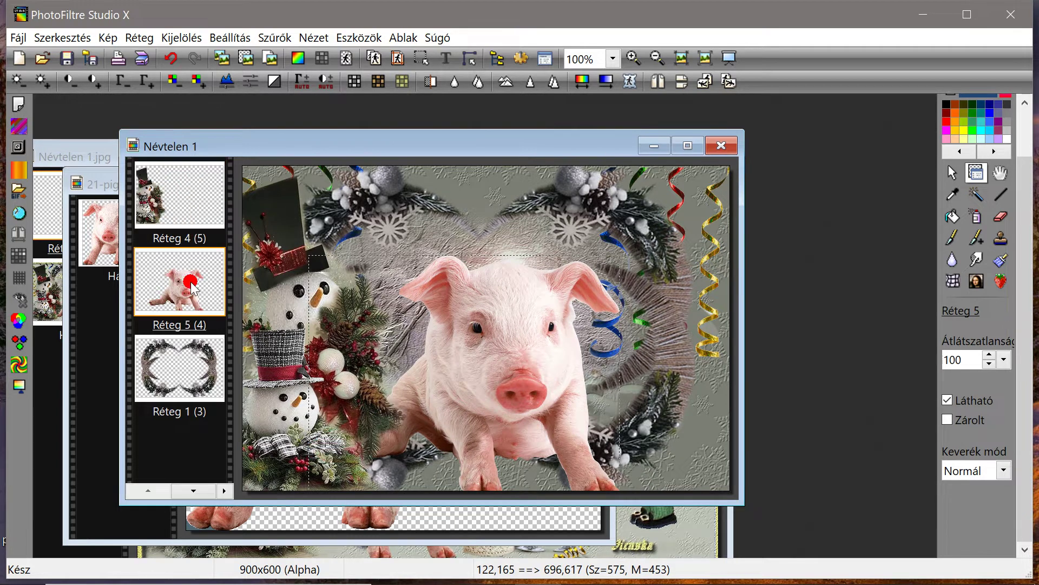
{"action": "left_click_drag", "start_coordinate": [522, 379], "coordinate": [455, 392]}
{"action": "left_click", "coordinate": [186, 209]}
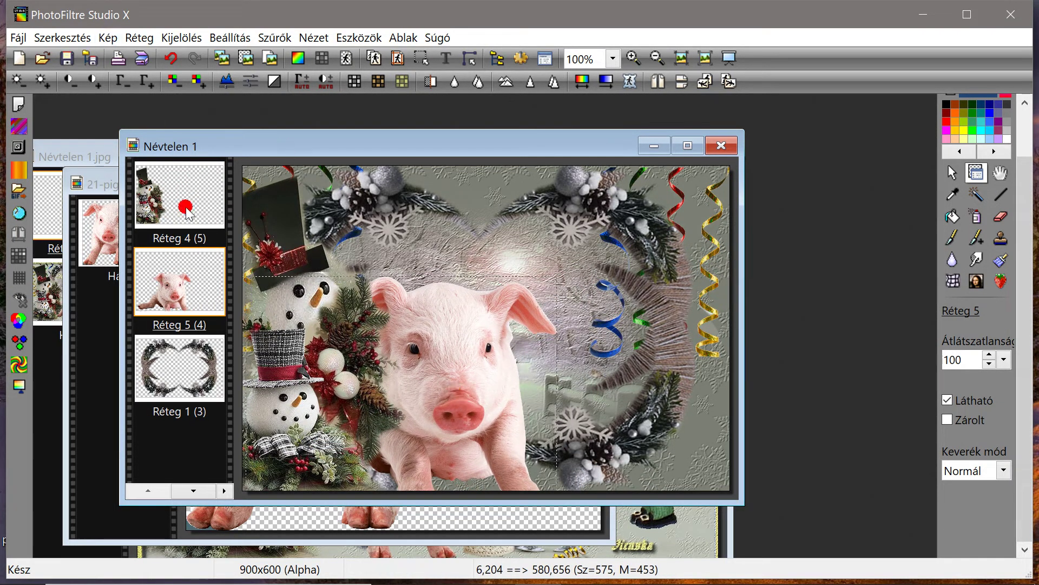
Shrink the pig layer further to about 346 × 274 pixels with free transform
{"action": "right_click", "coordinate": [188, 287]}
{"action": "left_click", "coordinate": [267, 410]}
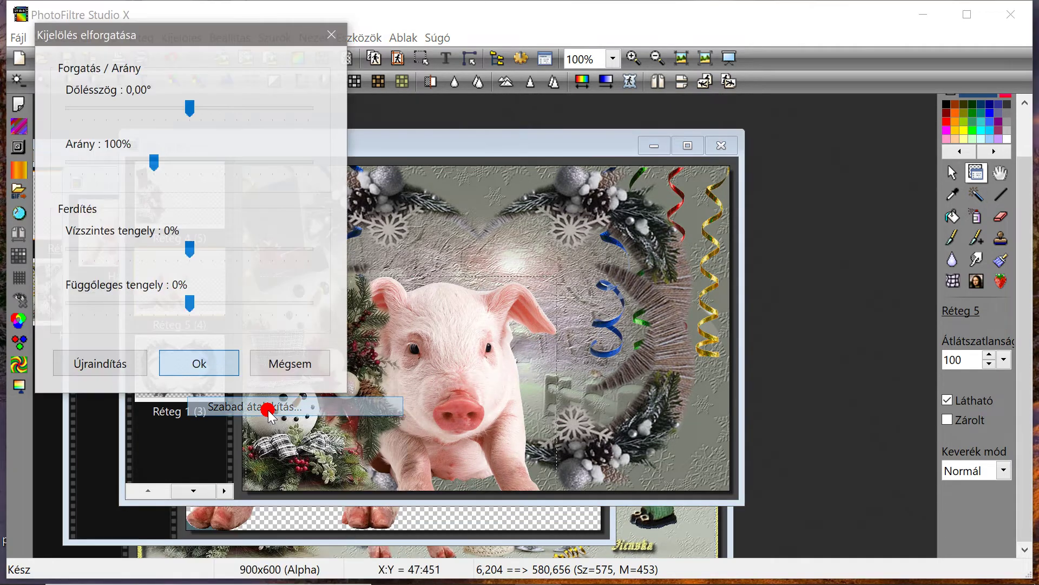
{"action": "left_click_drag", "start_coordinate": [133, 161], "coordinate": [108, 165]}
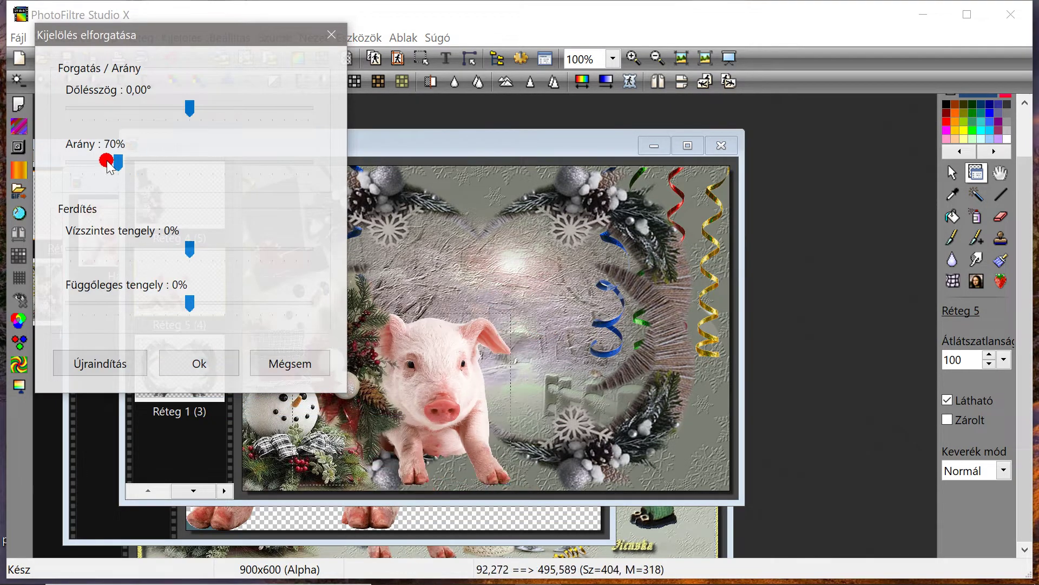
{"action": "left_click", "coordinate": [181, 377]}
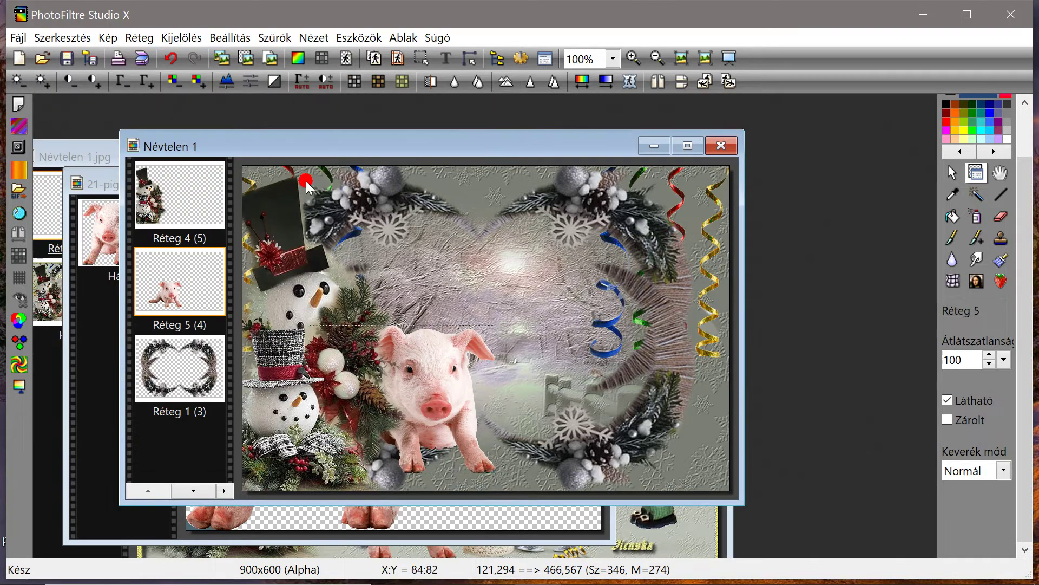
Close the pig source image and arrange the working picture beside the sample for comparison
{"action": "left_click_drag", "start_coordinate": [318, 146], "coordinate": [469, 147]}
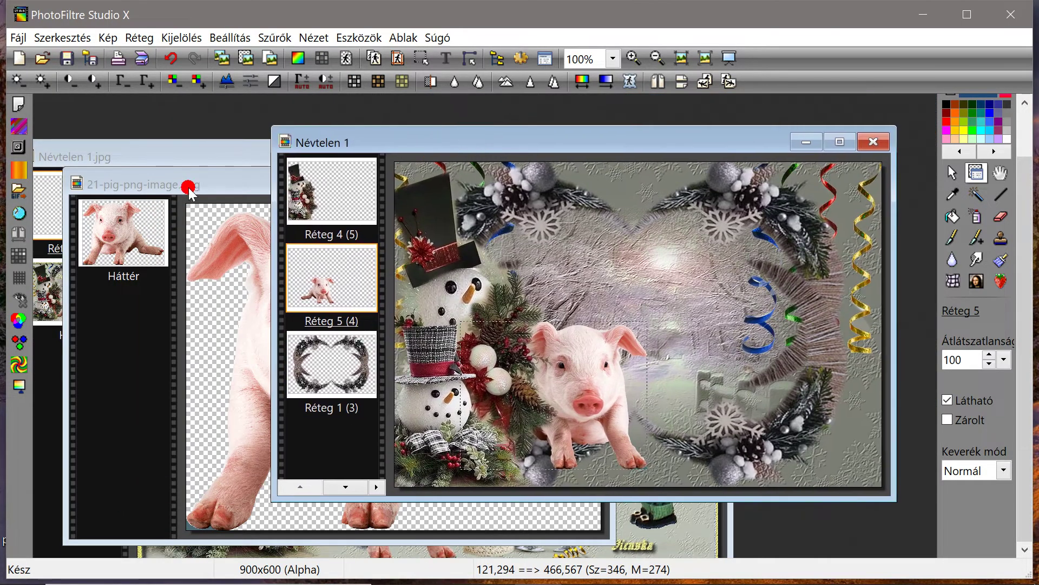
{"action": "left_click", "coordinate": [191, 185]}
{"action": "left_click", "coordinate": [589, 184]}
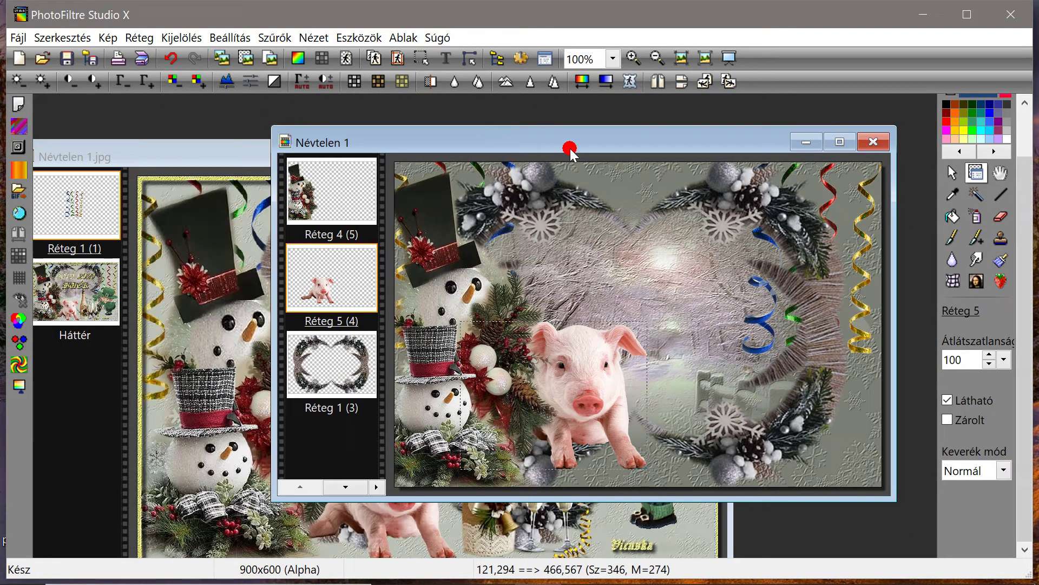
{"action": "left_click_drag", "start_coordinate": [568, 149], "coordinate": [745, 129]}
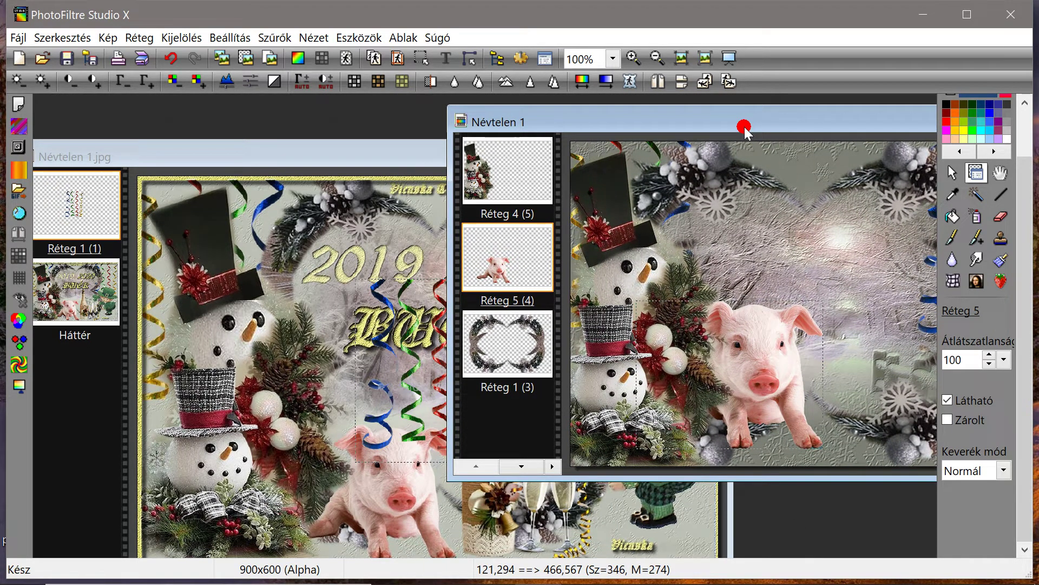
{"action": "left_click_drag", "start_coordinate": [745, 129], "coordinate": [580, 139]}
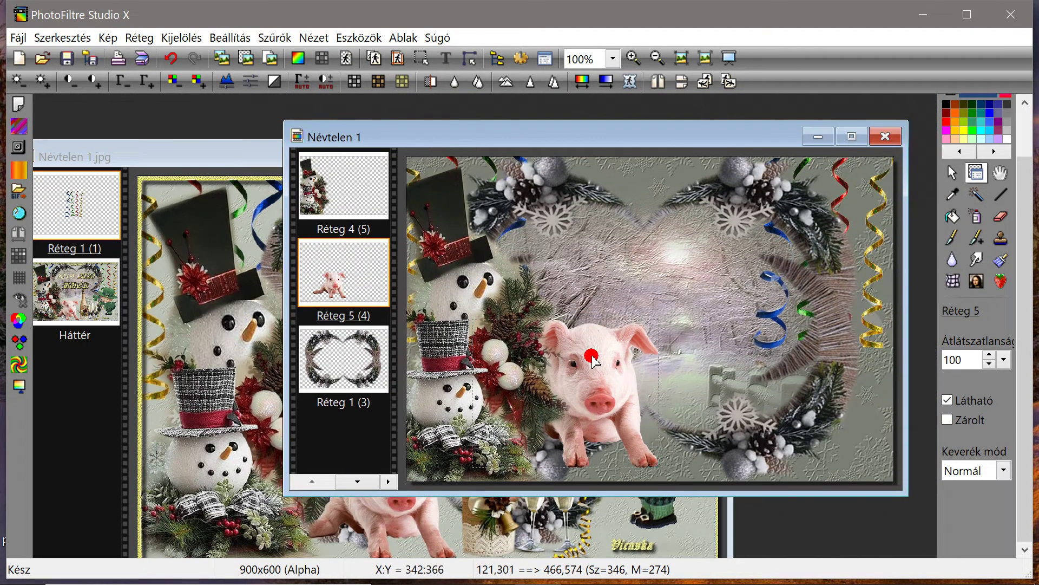
Lower the pig to the picture's bottom edge and scale its layer to 80% with free transform
{"action": "left_click_drag", "start_coordinate": [594, 360], "coordinate": [593, 375]}
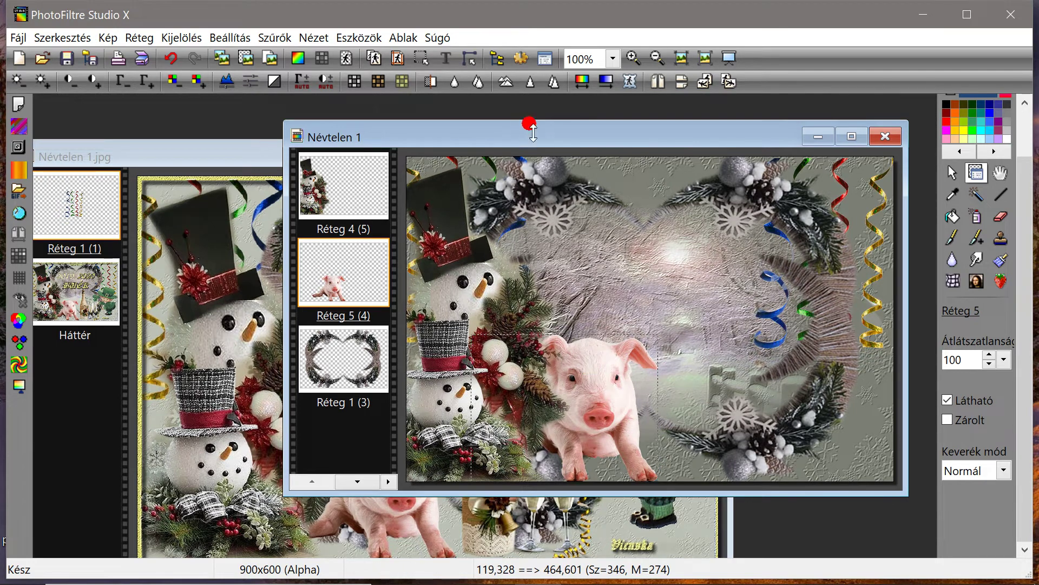
{"action": "left_click_drag", "start_coordinate": [533, 130], "coordinate": [419, 142]}
{"action": "right_click", "coordinate": [226, 280]}
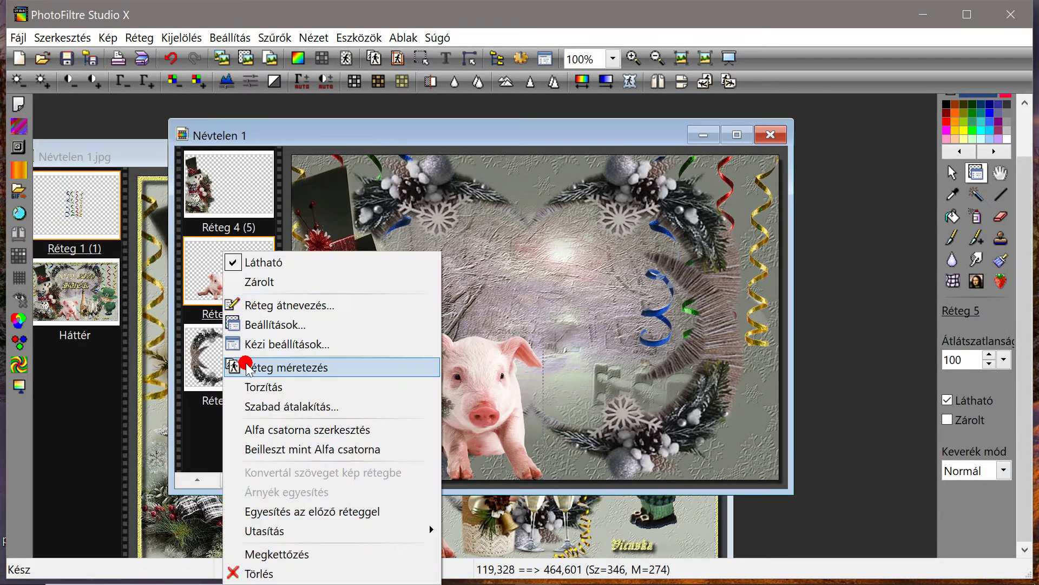
{"action": "left_click", "coordinate": [272, 404]}
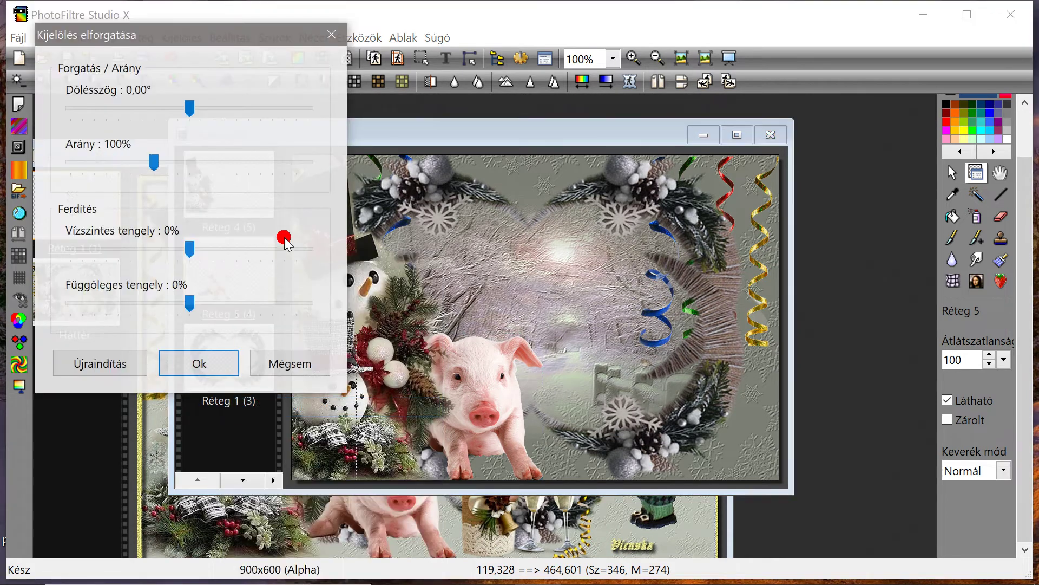
{"action": "left_click", "coordinate": [117, 163]}
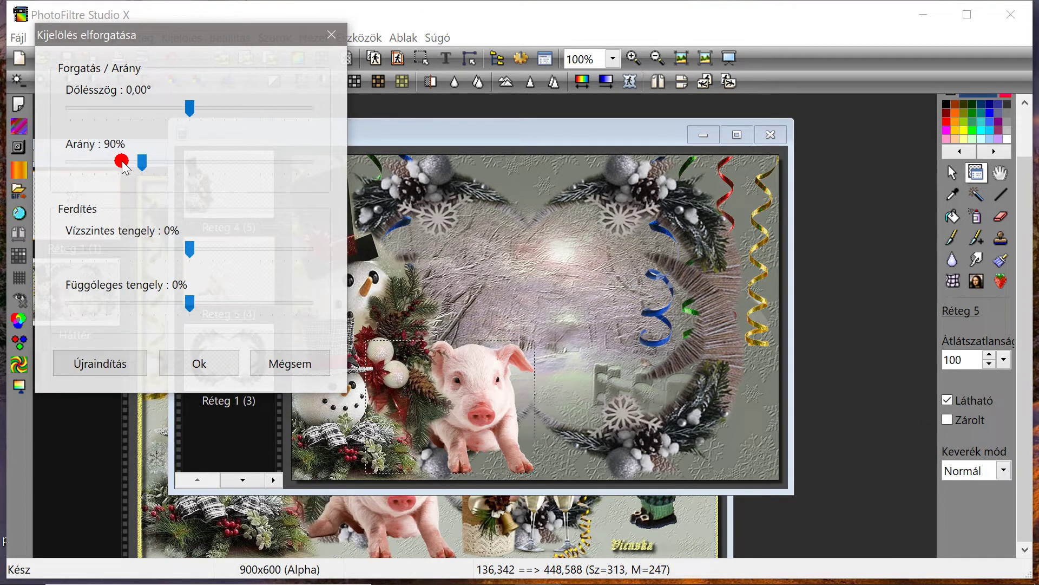
{"action": "left_click", "coordinate": [199, 363]}
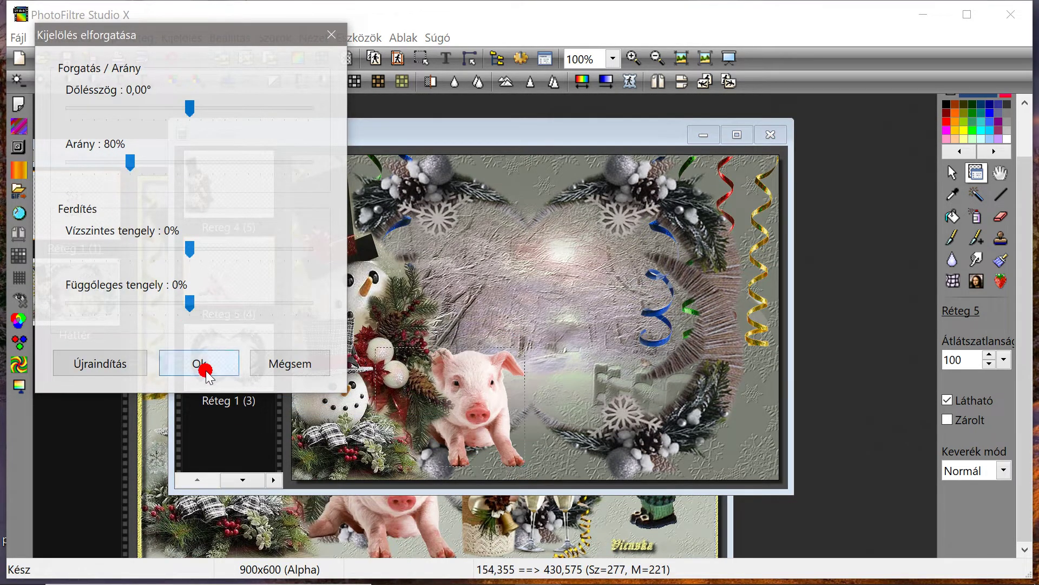
Nudge the pig slightly away from the snowmen and down, and move the working picture aside to uncover the sample
{"action": "left_click", "coordinate": [481, 406]}
{"action": "mouse_move", "coordinate": [479, 403]}
{"action": "left_mouse_down"}
{"action": "mouse_move", "coordinate": [485, 415]}
{"action": "mouse_move", "coordinate": [473, 409]}
{"action": "mouse_move", "coordinate": [489, 408]}
{"action": "left_mouse_up"}
{"action": "left_click", "coordinate": [409, 80]}
{"action": "left_click_drag", "start_coordinate": [423, 134], "coordinate": [642, 176]}
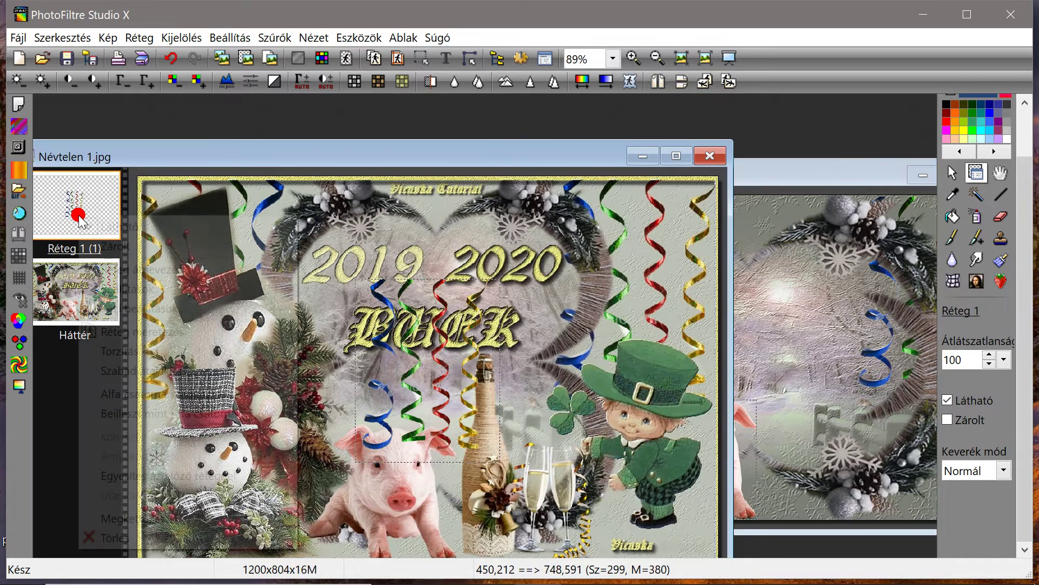
Delete the stray streamer layer from the sample picture and arrange the working picture in front of the sample
{"action": "right_click", "coordinate": [82, 215]}
{"action": "left_click", "coordinate": [123, 540]}
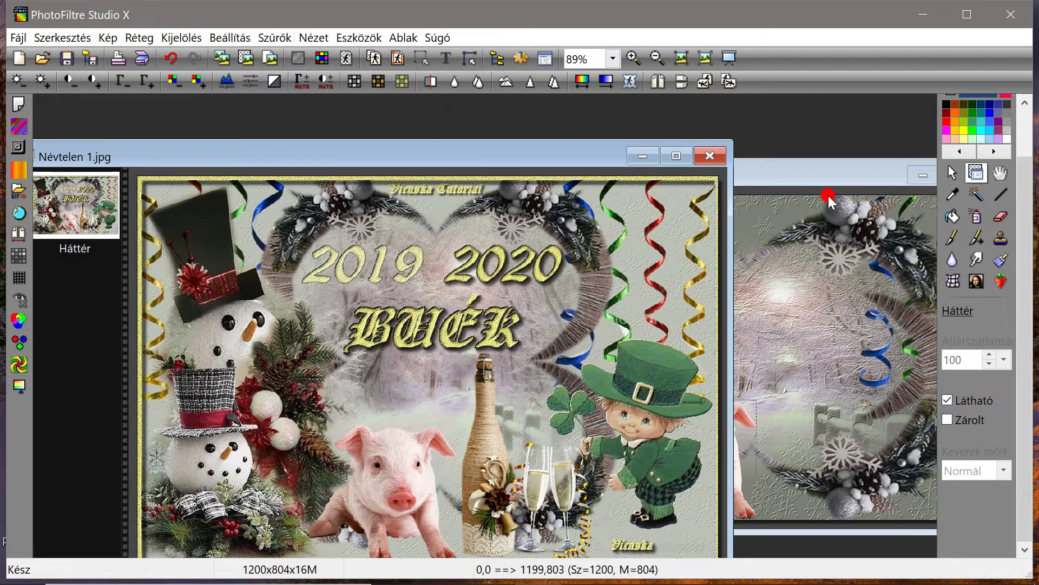
{"action": "left_click_drag", "start_coordinate": [805, 174], "coordinate": [817, 109]}
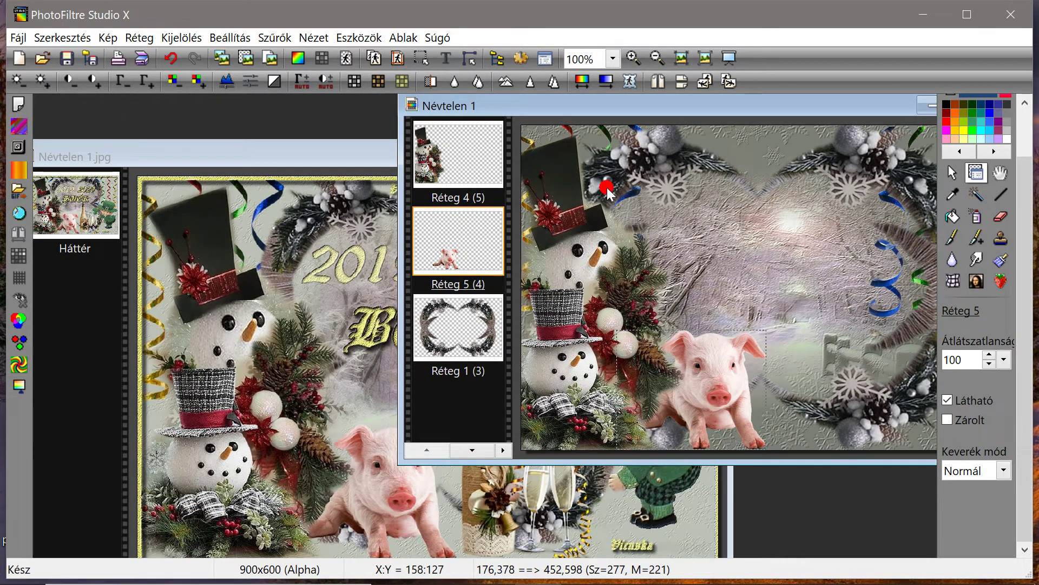
{"action": "left_click_drag", "start_coordinate": [641, 110], "coordinate": [351, 186]}
{"action": "left_click", "coordinate": [548, 403]}
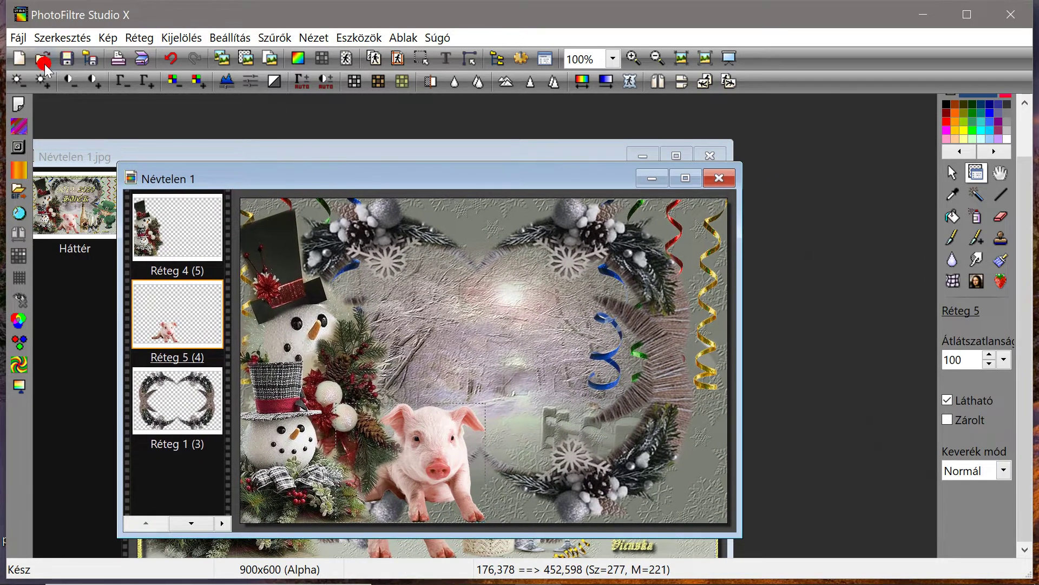
Open the champagne bottle and glasses image Névtelen 9 and copy it
{"action": "left_click", "coordinate": [42, 58]}
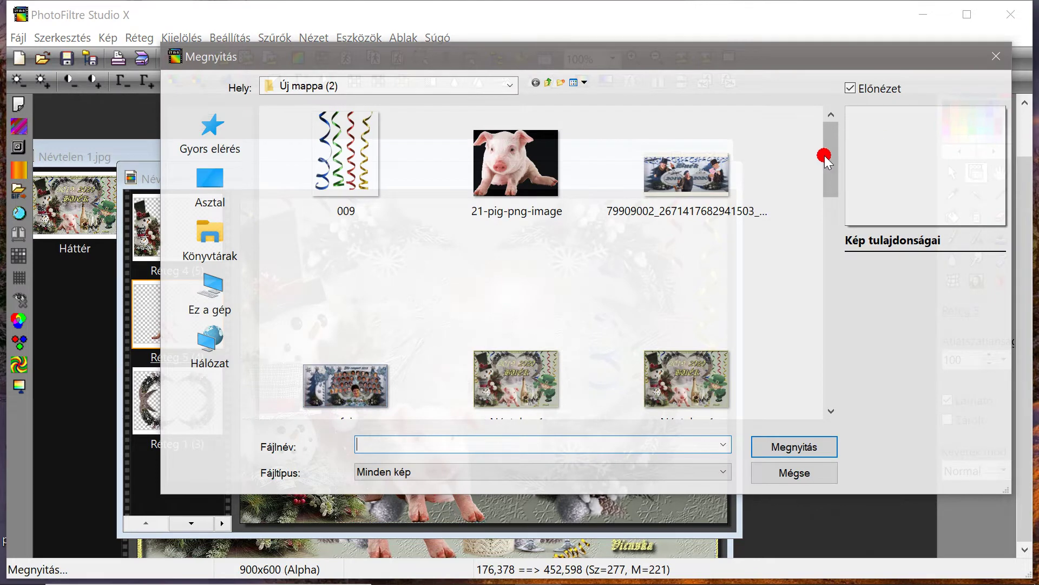
{"action": "left_click_drag", "start_coordinate": [829, 157], "coordinate": [831, 325]}
{"action": "left_click", "coordinate": [687, 266]}
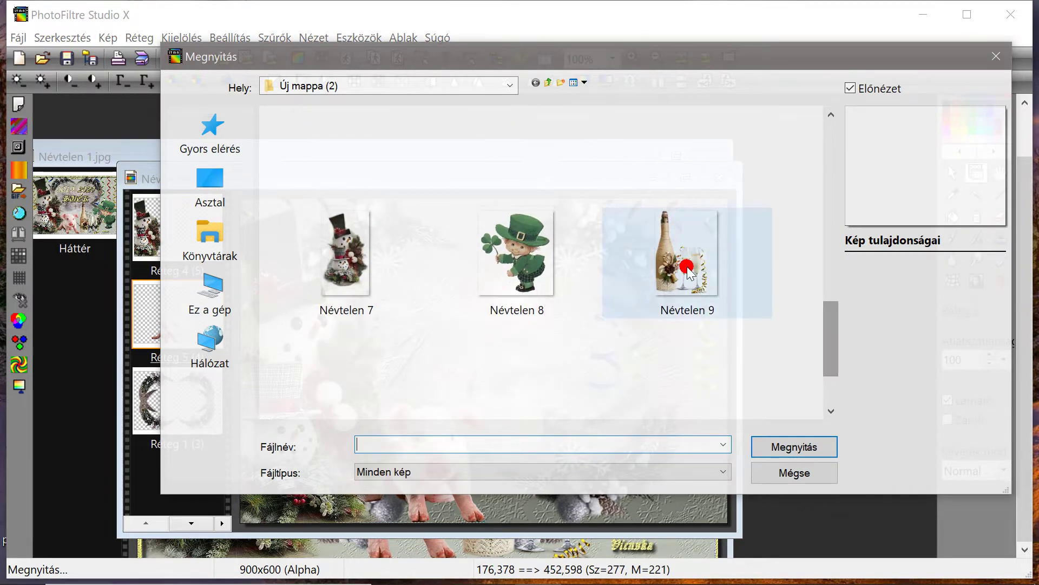
{"action": "left_click", "coordinate": [763, 443]}
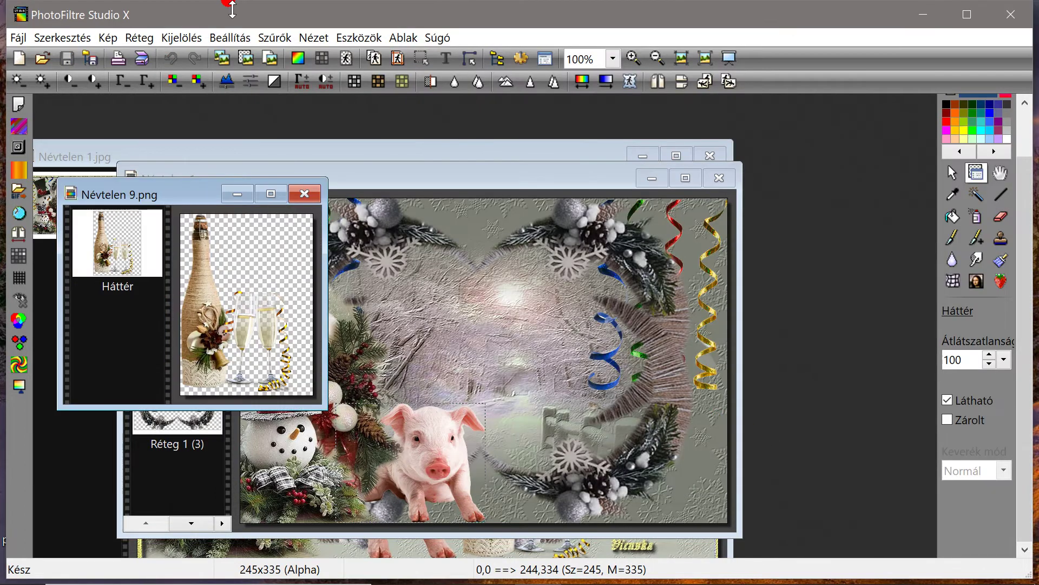
{"action": "left_click", "coordinate": [49, 38]}
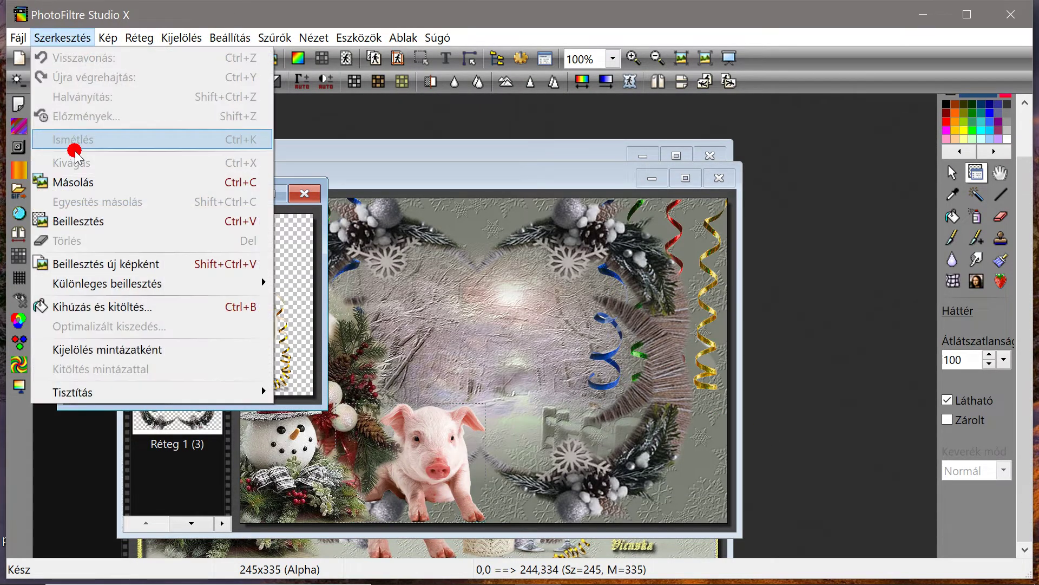
{"action": "left_click", "coordinate": [54, 178]}
Paste the bottle and glasses as a new layer beside the pig and compare their placement with the sample
{"action": "left_click", "coordinate": [349, 177]}
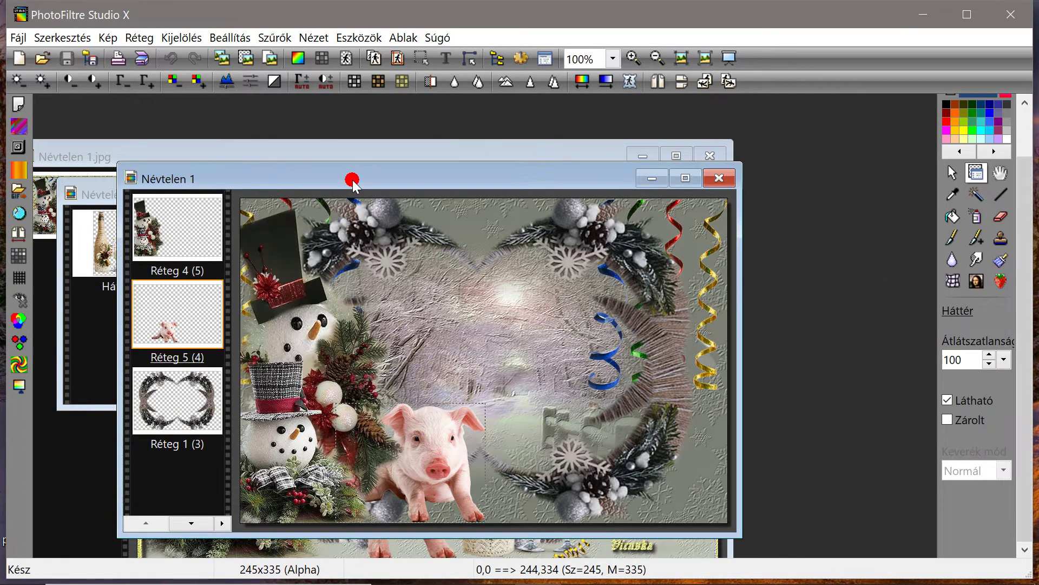
{"action": "right_click", "coordinate": [351, 179]}
{"action": "left_click", "coordinate": [379, 291]}
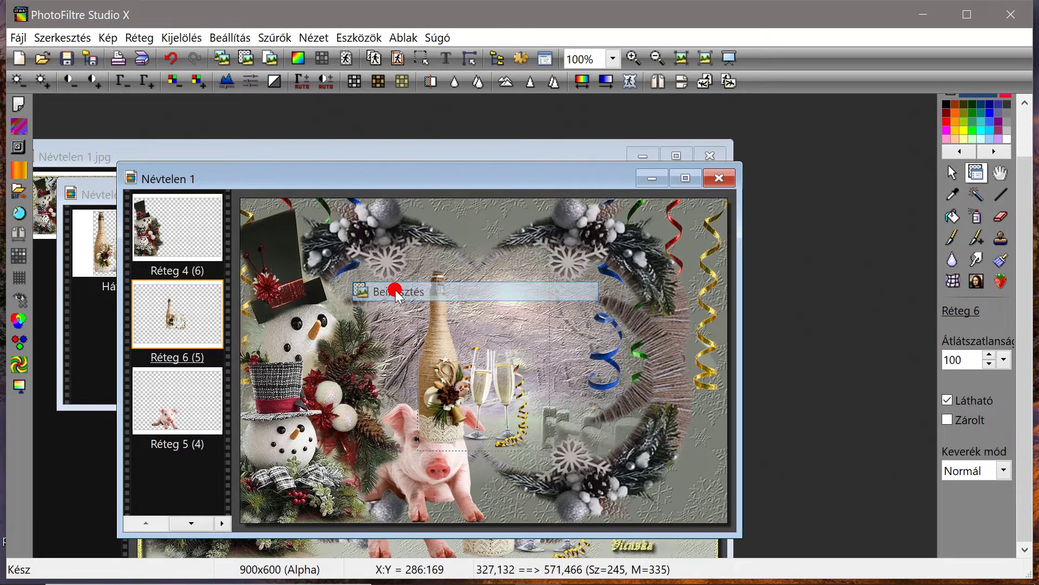
{"action": "left_click_drag", "start_coordinate": [438, 382], "coordinate": [498, 458]}
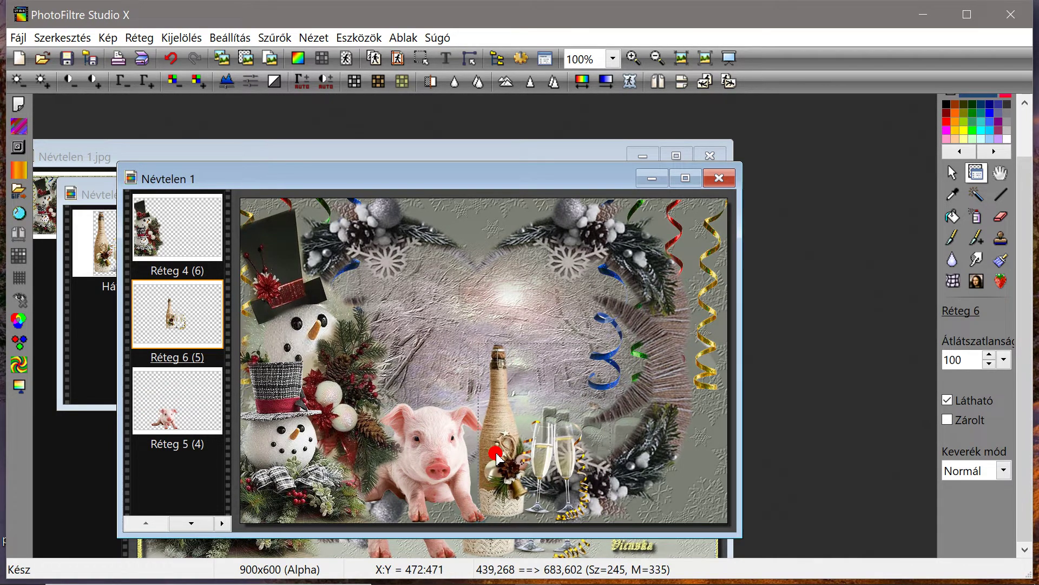
{"action": "left_click_drag", "start_coordinate": [455, 188], "coordinate": [173, 195]}
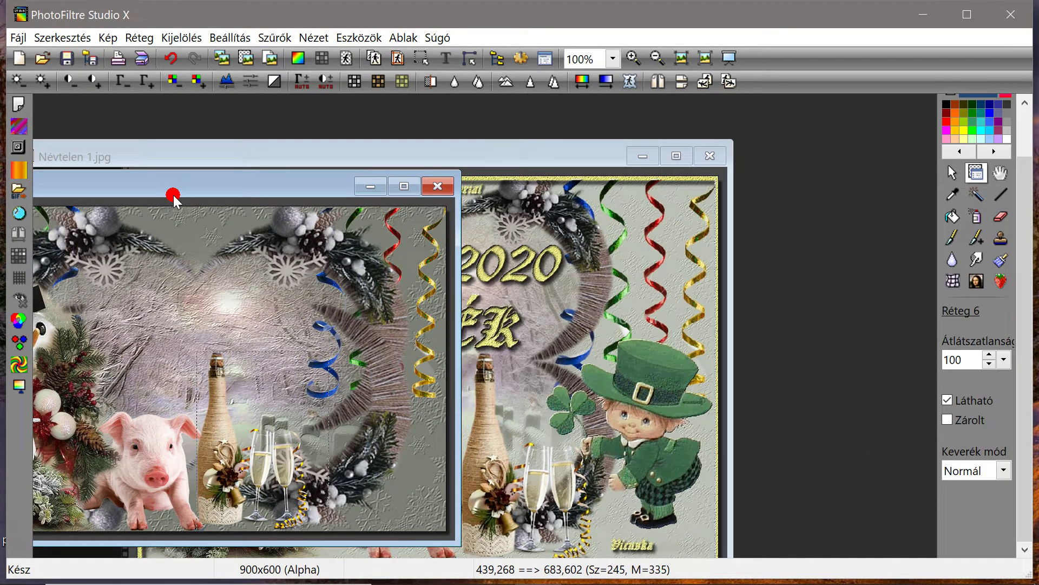
{"action": "left_click_drag", "start_coordinate": [173, 198], "coordinate": [463, 194]}
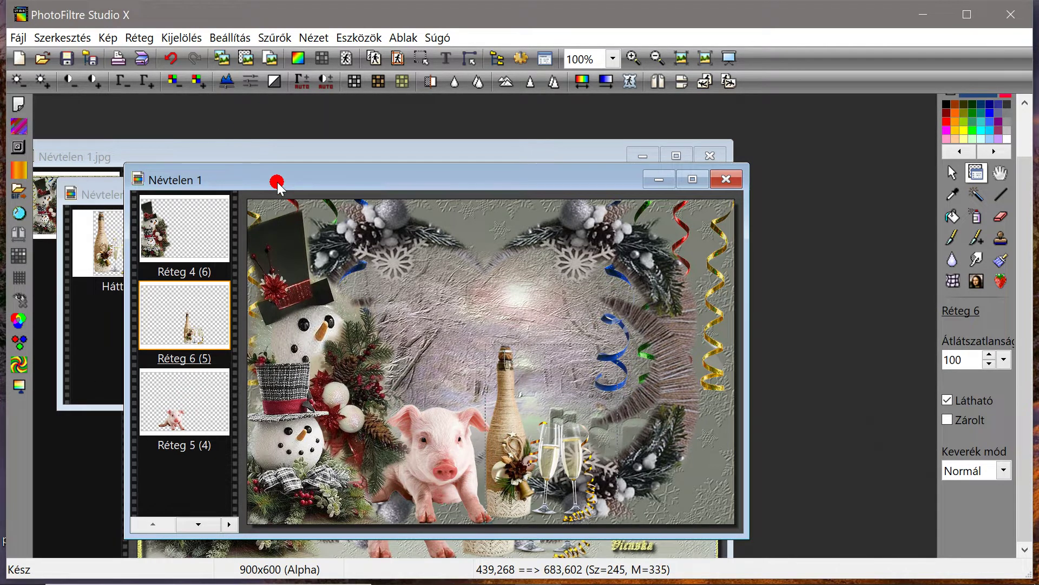
{"action": "left_click_drag", "start_coordinate": [277, 184], "coordinate": [317, 178]}
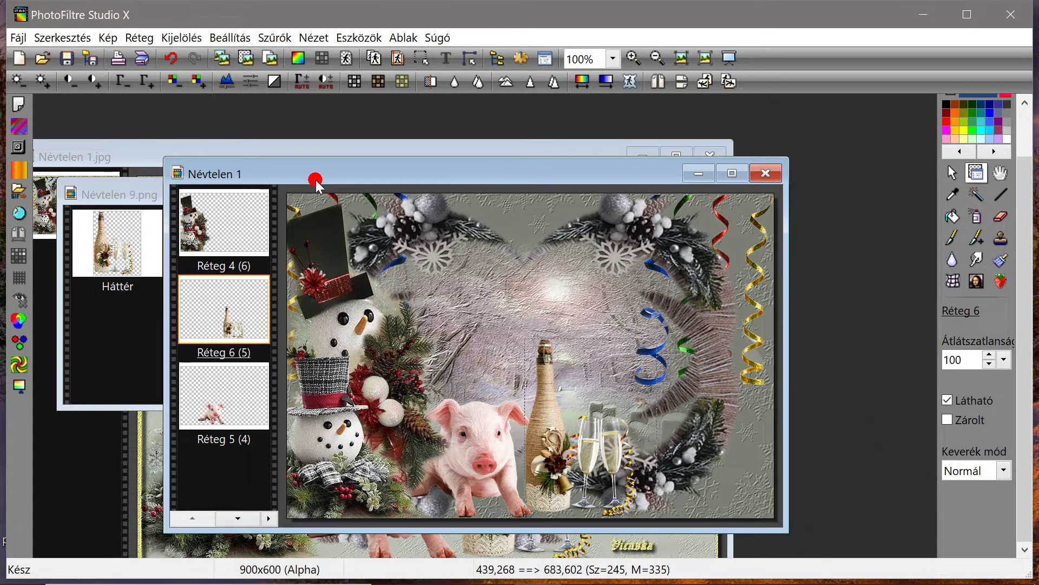
Scale the bottle layer to 90% with free transform and lower it beside the pig near the picture's bottom edge
{"action": "right_click", "coordinate": [226, 340]}
{"action": "left_click", "coordinate": [262, 405]}
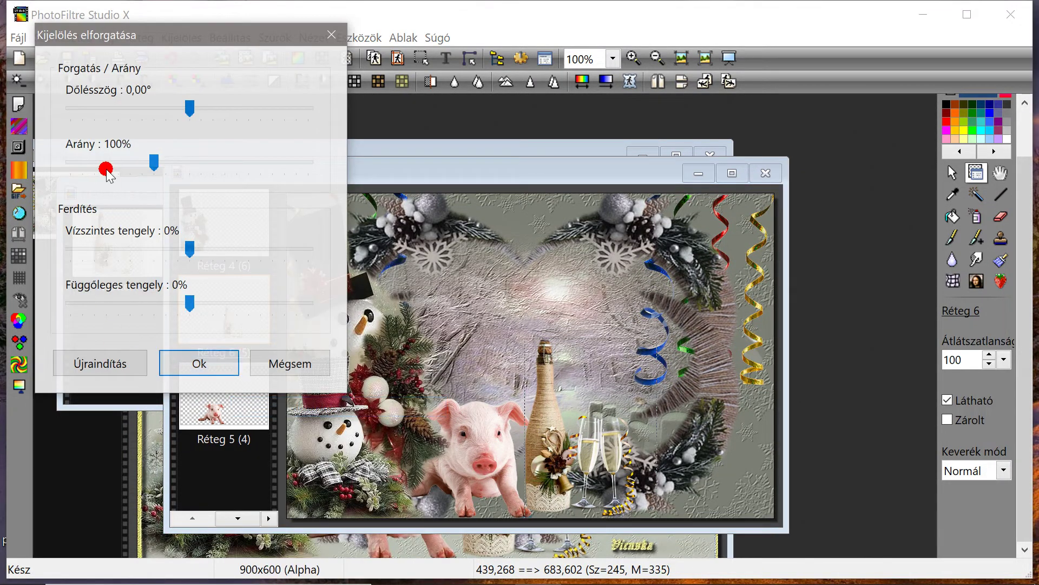
{"action": "left_click", "coordinate": [119, 162]}
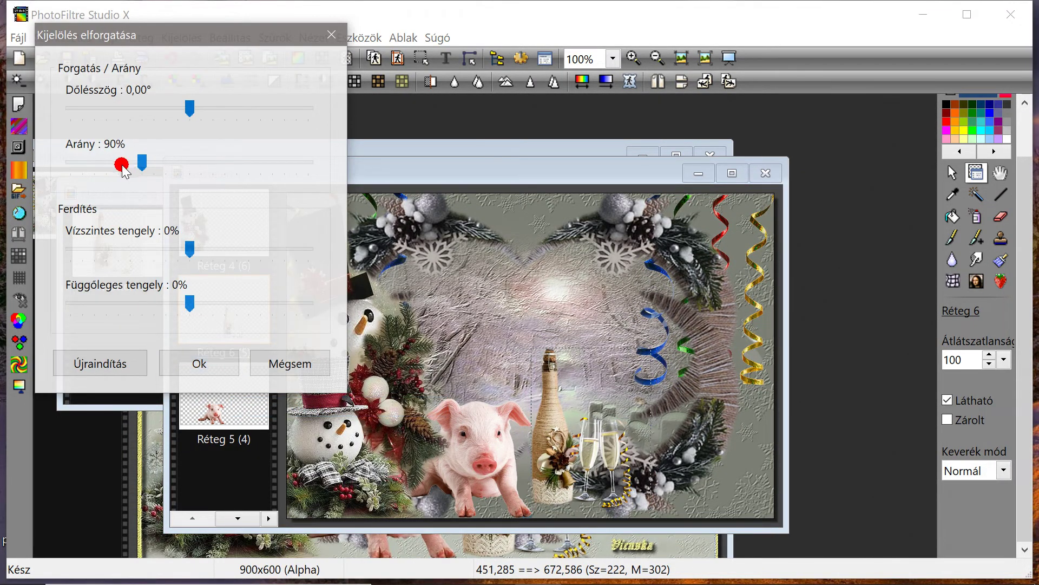
{"action": "left_click", "coordinate": [177, 373]}
{"action": "left_click_drag", "start_coordinate": [564, 459], "coordinate": [556, 470]}
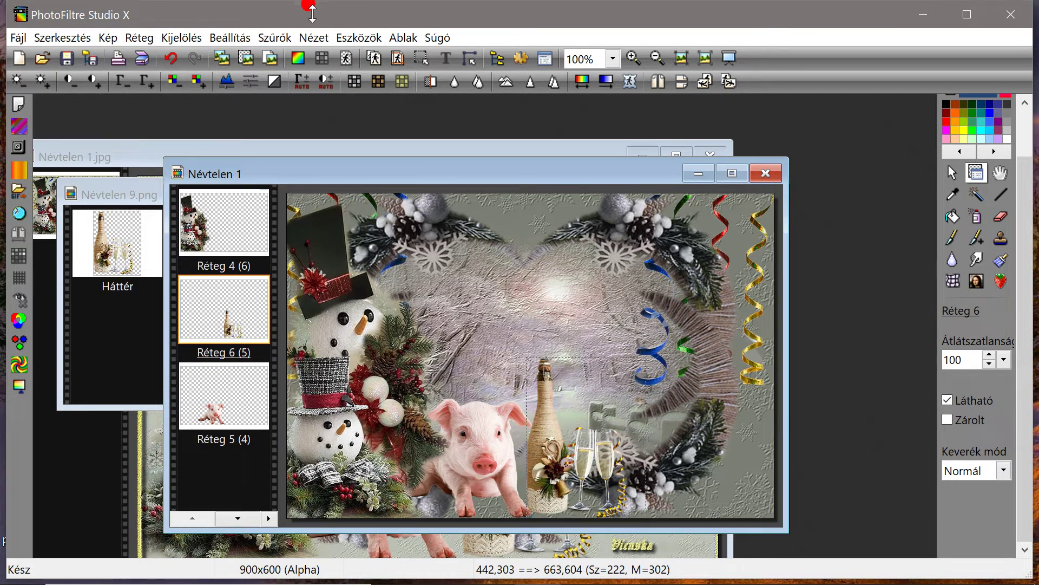
Duplicate the bottle layer and merge the copy with the original layer below
{"action": "left_click", "coordinate": [137, 38]}
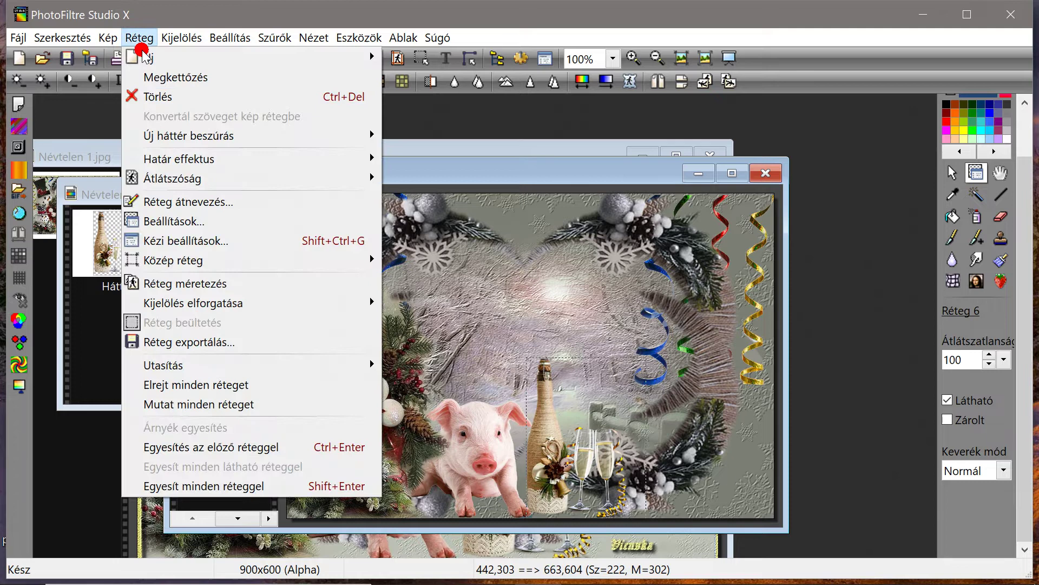
{"action": "left_click", "coordinate": [162, 80]}
{"action": "right_click", "coordinate": [253, 319]}
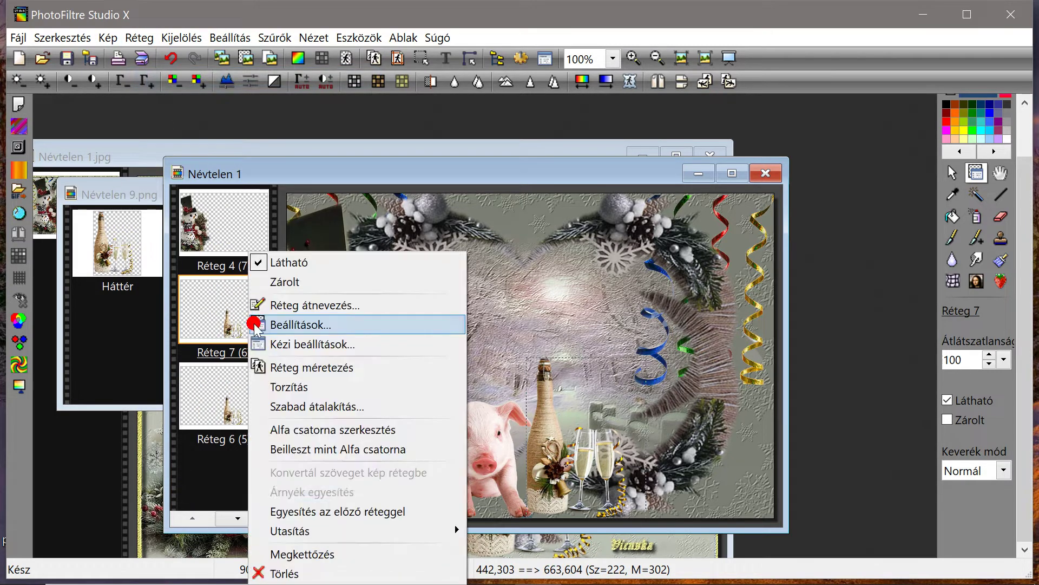
{"action": "left_click", "coordinate": [282, 513]}
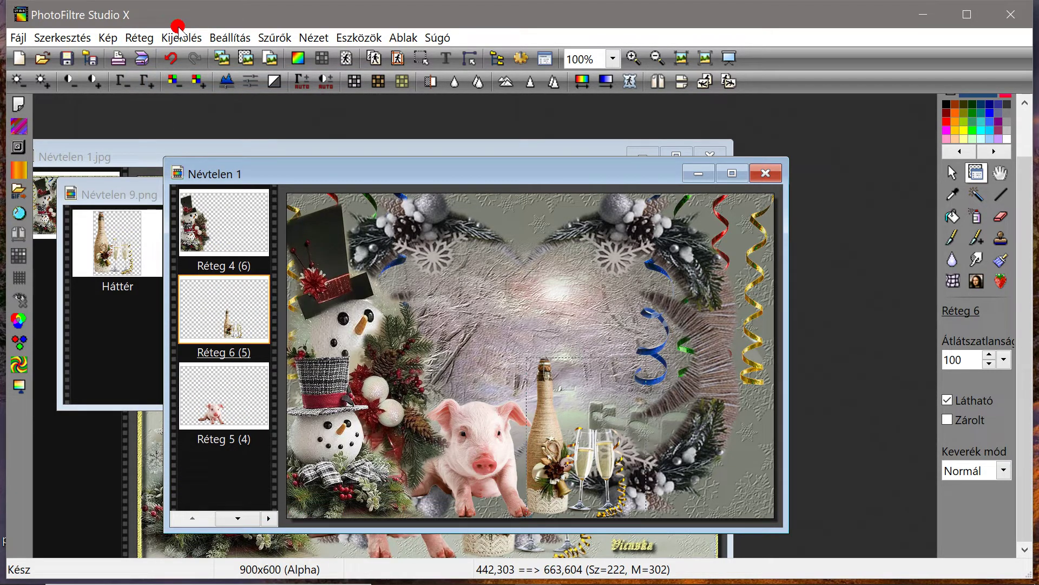
Close the bottle source image and open the leprechaun image Névtelen 8
{"action": "left_click", "coordinate": [136, 194]}
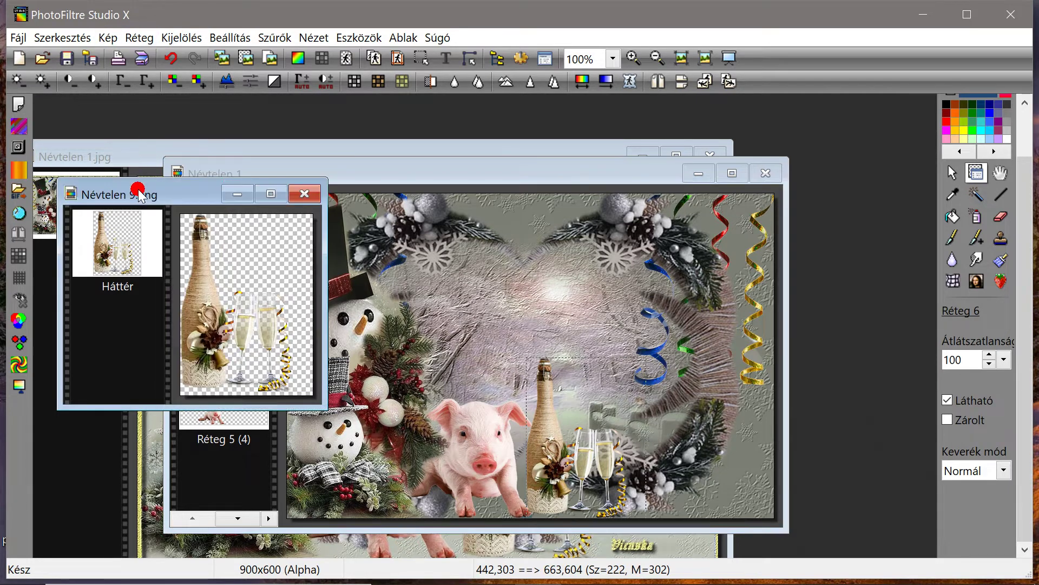
{"action": "left_click", "coordinate": [247, 192]}
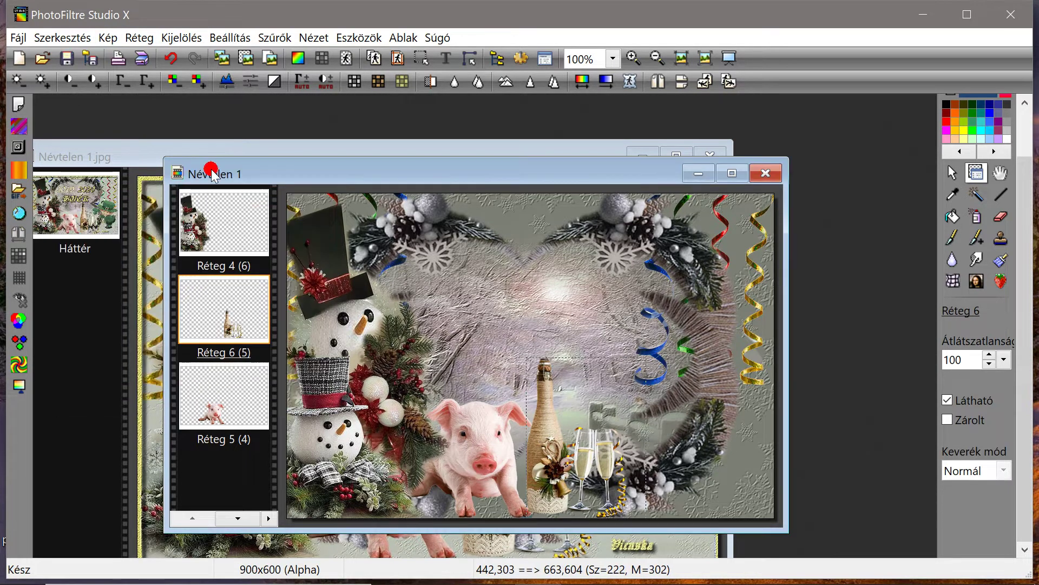
{"action": "left_click", "coordinate": [43, 58]}
{"action": "left_click_drag", "start_coordinate": [833, 176], "coordinate": [840, 339]}
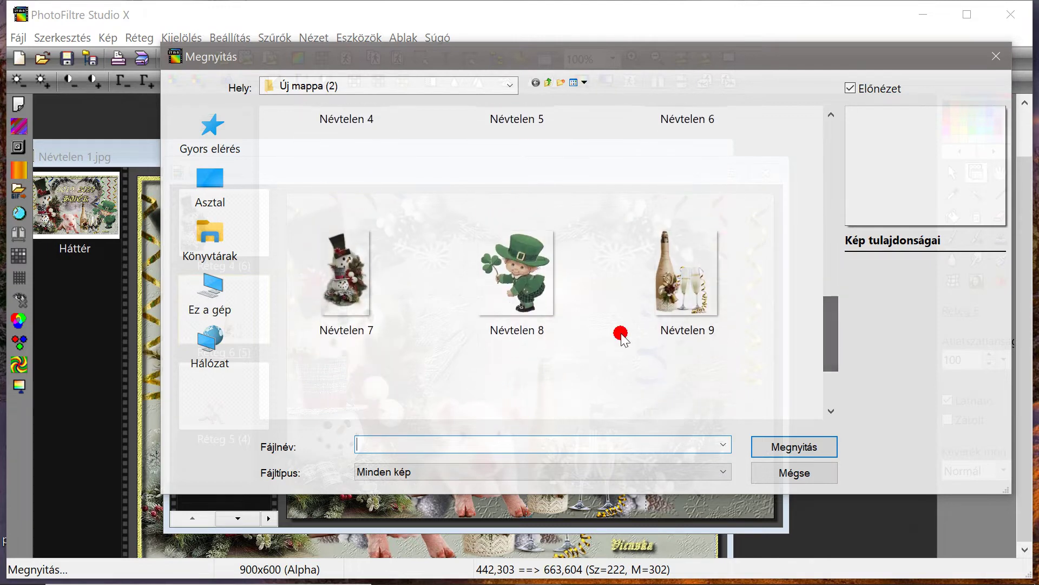
{"action": "left_click", "coordinate": [520, 271]}
{"action": "left_click", "coordinate": [782, 448]}
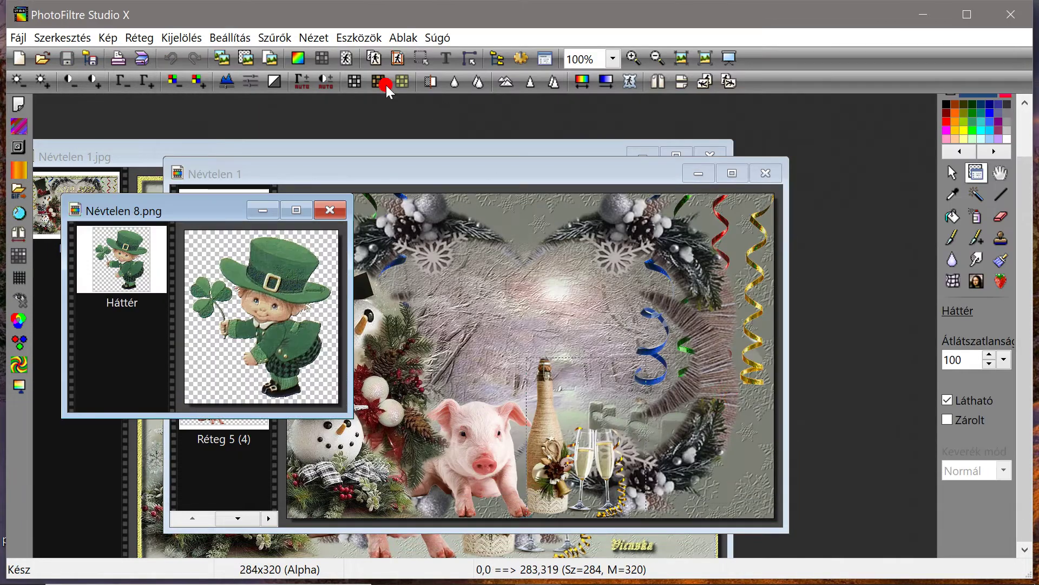
Copy the leprechaun image and paste it into the working picture as a new layer
{"action": "left_click", "coordinate": [64, 39]}
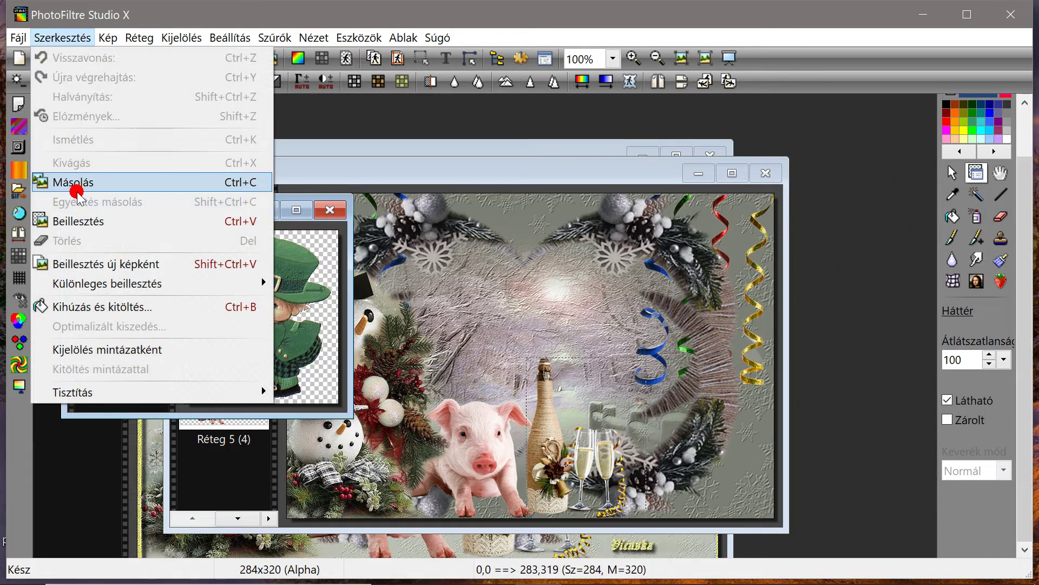
{"action": "left_click", "coordinate": [76, 177]}
{"action": "left_click", "coordinate": [228, 188]}
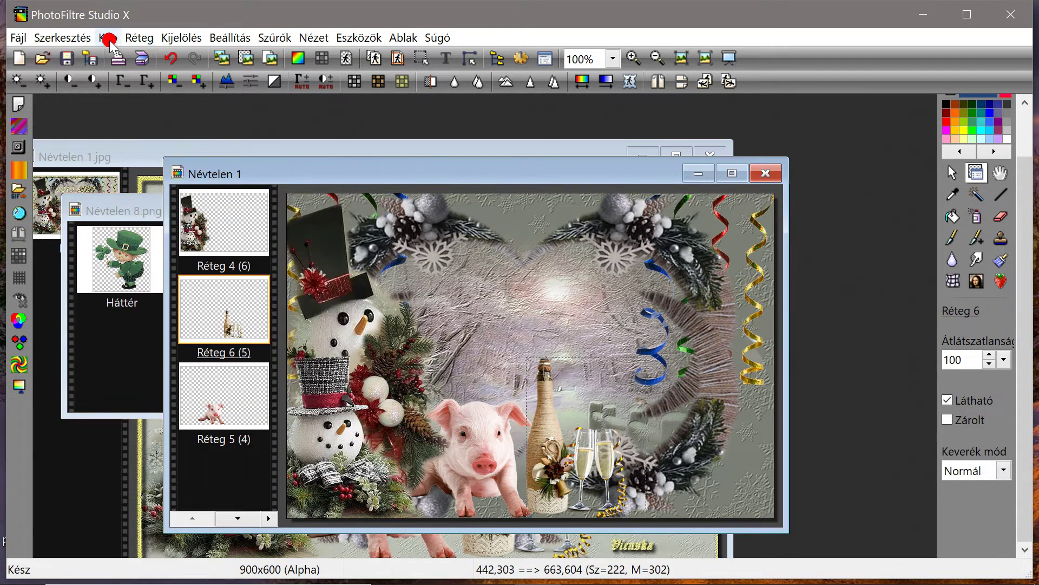
{"action": "left_click", "coordinate": [62, 38]}
{"action": "left_click", "coordinate": [79, 221]}
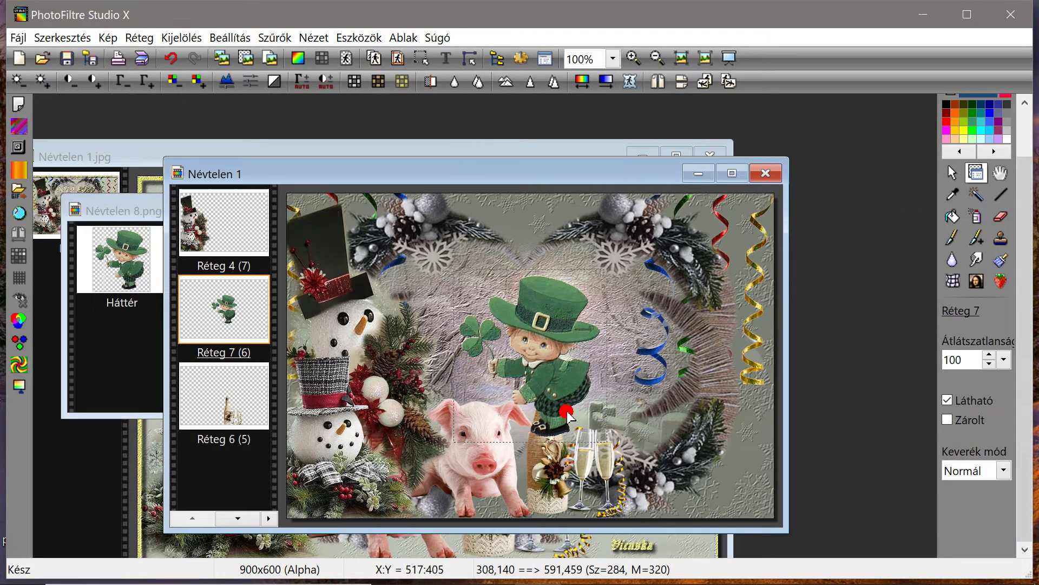
Move the leprechaun to the right of the bottle and close its source image
{"action": "left_click_drag", "start_coordinate": [568, 414], "coordinate": [670, 391]}
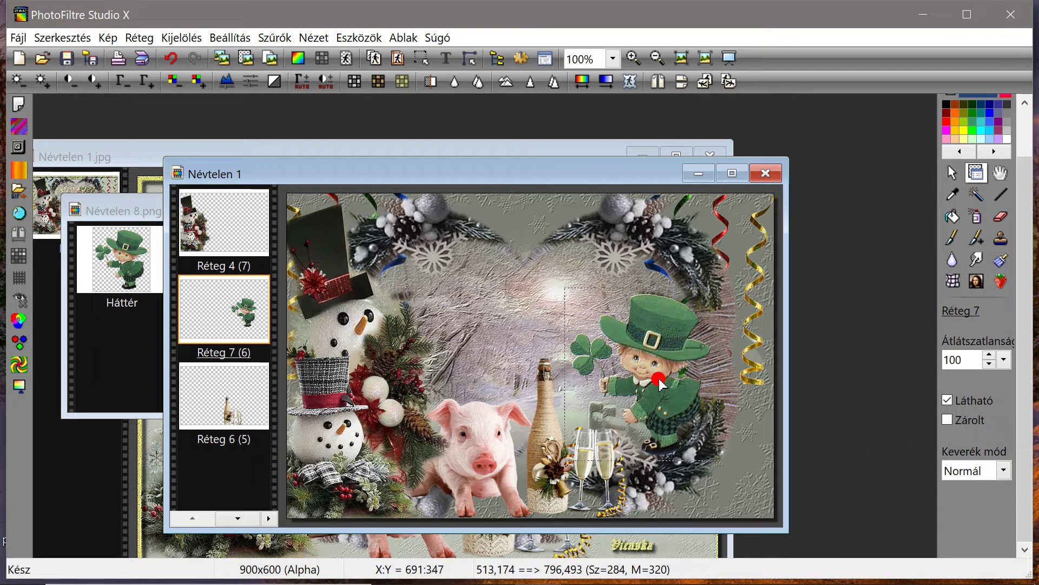
{"action": "left_click_drag", "start_coordinate": [519, 173], "coordinate": [531, 198]}
{"action": "left_click", "coordinate": [139, 205]}
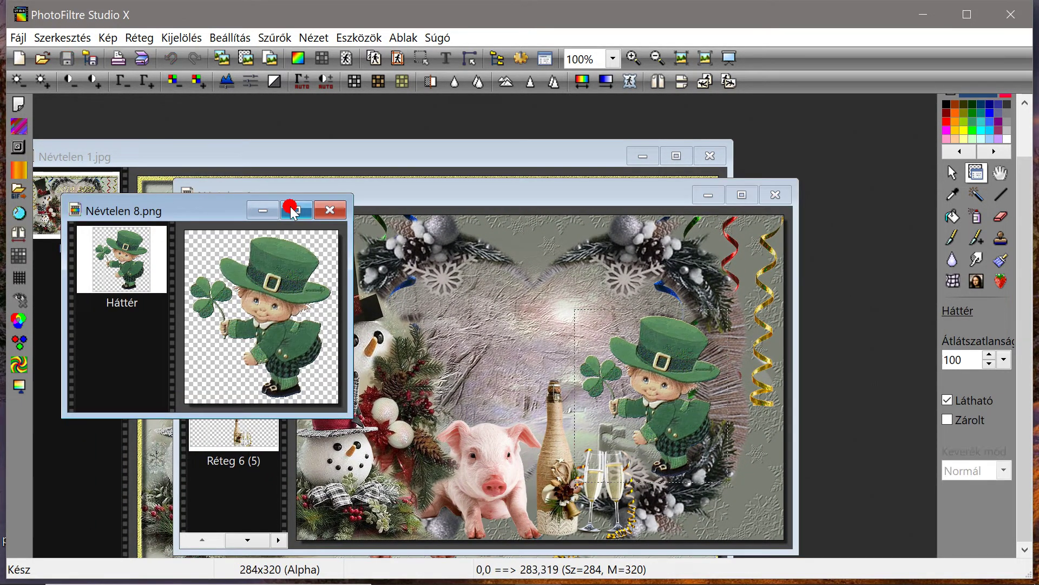
{"action": "left_click", "coordinate": [331, 211]}
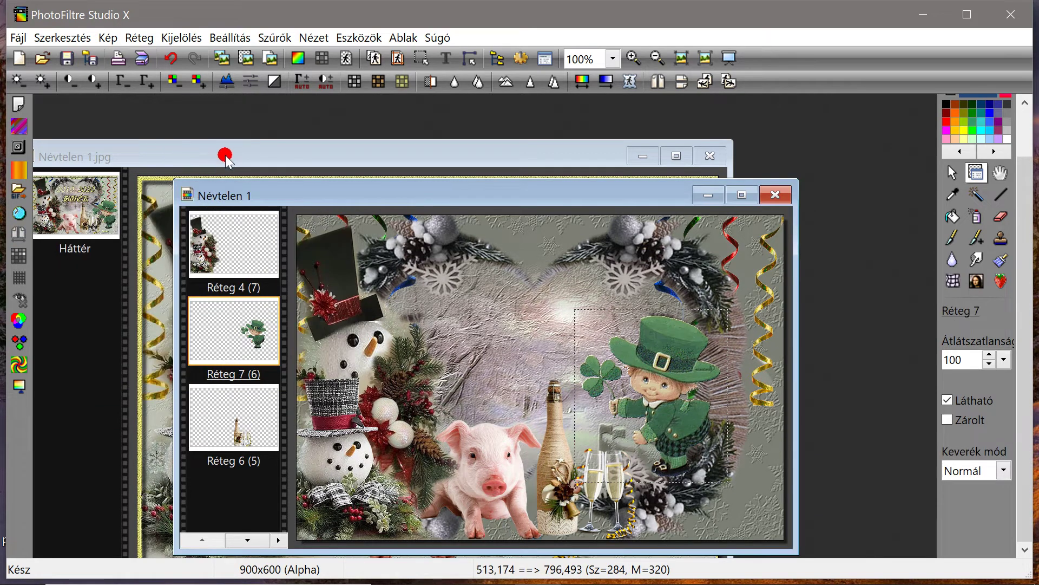
Move the leprechaun into the working picture's lower right corner, beside the glasses, following the sample
{"action": "left_click_drag", "start_coordinate": [396, 206], "coordinate": [352, 170]}
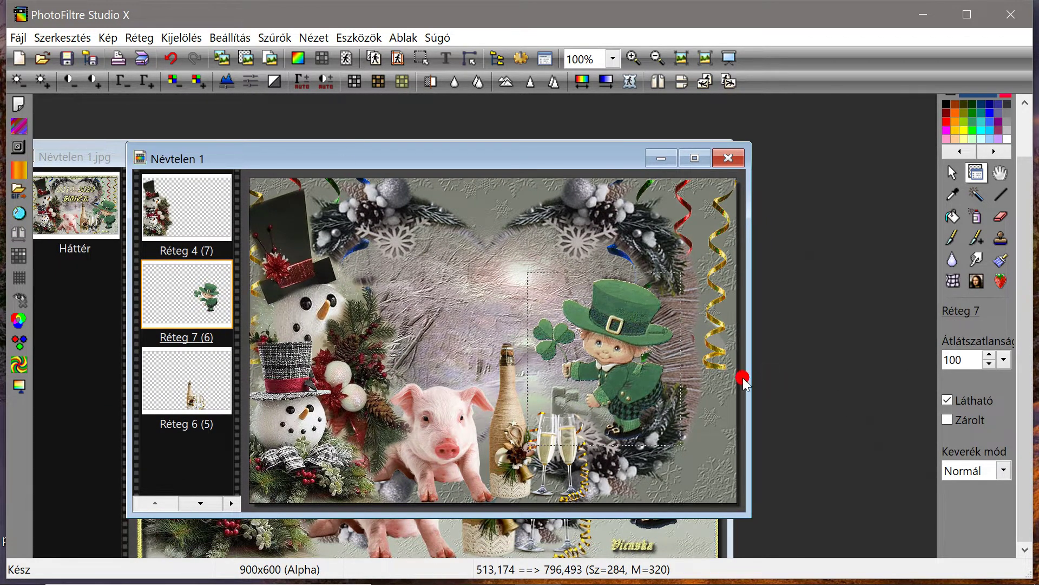
{"action": "left_click_drag", "start_coordinate": [605, 341], "coordinate": [661, 407]}
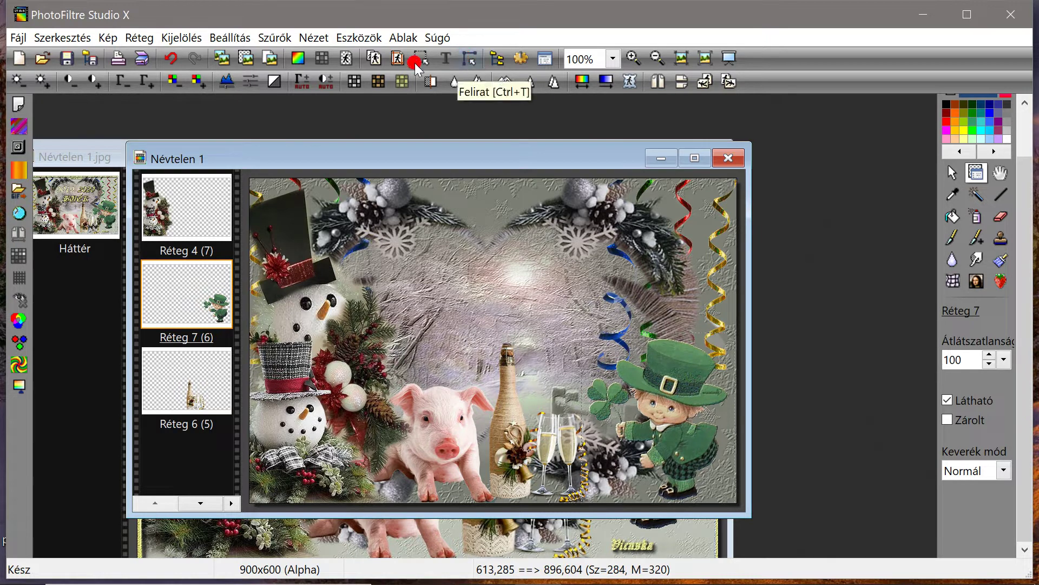
{"action": "left_click_drag", "start_coordinate": [407, 166], "coordinate": [402, 157]}
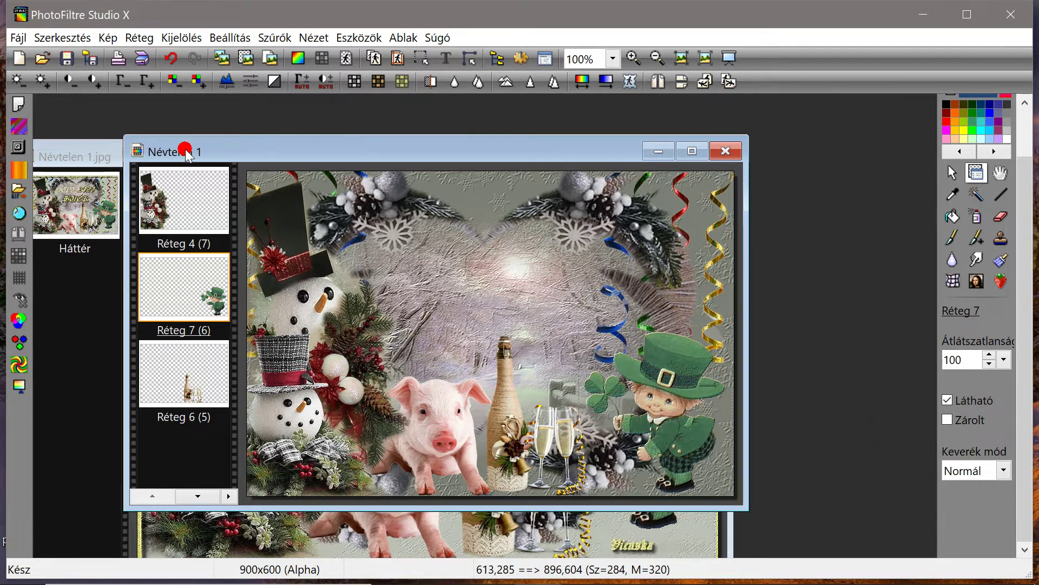
Merge the snowmen, leprechaun, bottle and pig layers one after another into a single layer
{"action": "right_click", "coordinate": [185, 204]}
{"action": "left_click", "coordinate": [255, 469]}
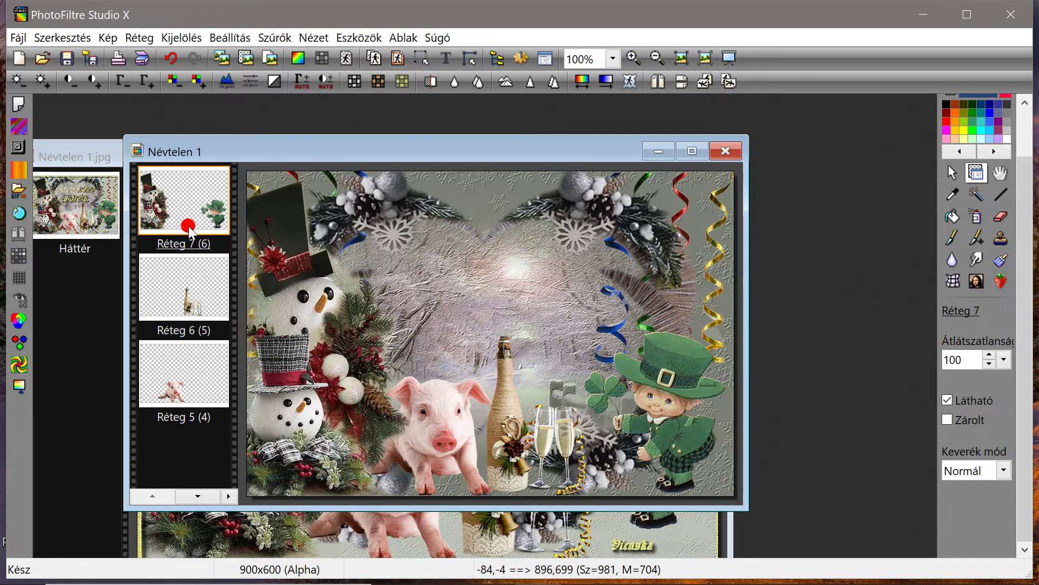
{"action": "right_click", "coordinate": [186, 206]}
{"action": "left_click", "coordinate": [222, 471]}
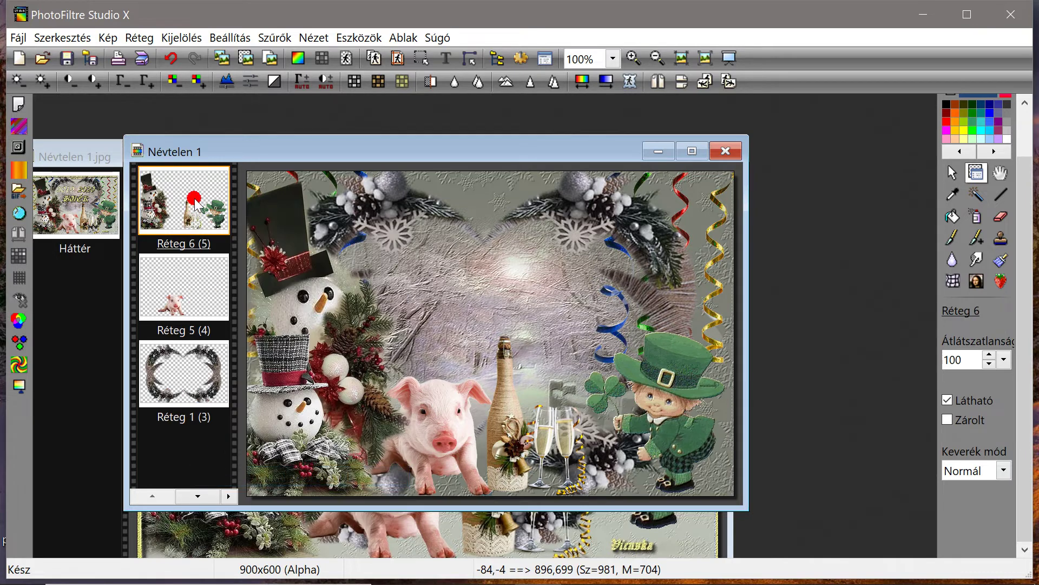
{"action": "right_click", "coordinate": [195, 201]}
{"action": "left_click", "coordinate": [228, 454]}
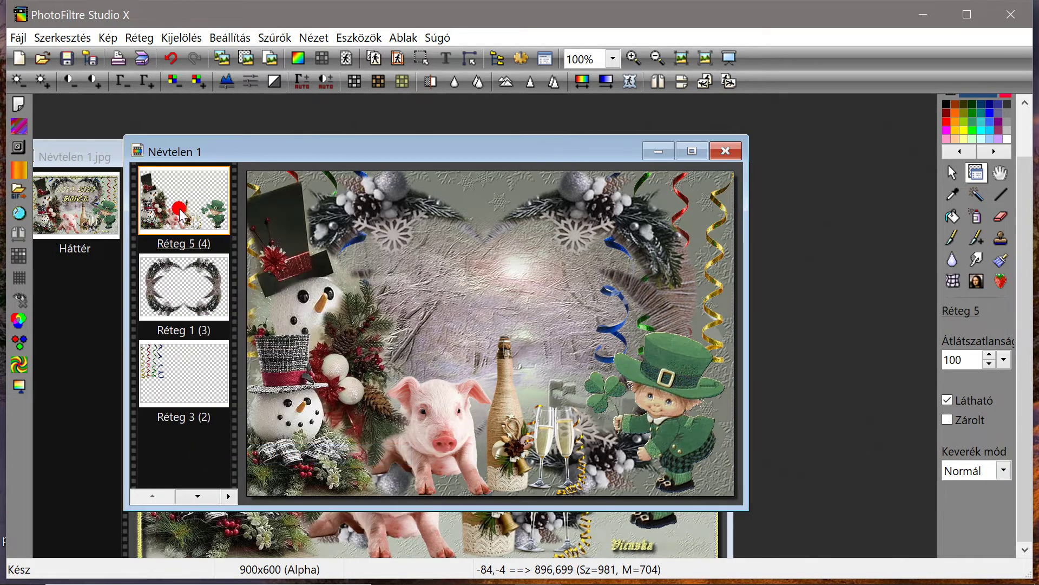
Merge the combined figures layer into the wreath layer, and merge the two streamer layers into one
{"action": "right_click", "coordinate": [180, 214]}
{"action": "left_click", "coordinate": [228, 466]}
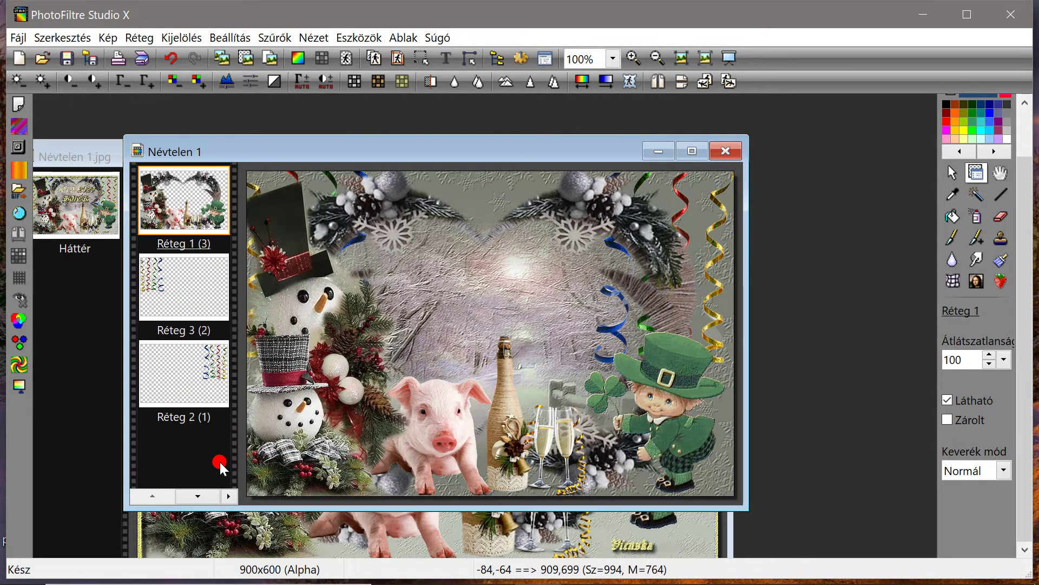
{"action": "right_click", "coordinate": [180, 215]}
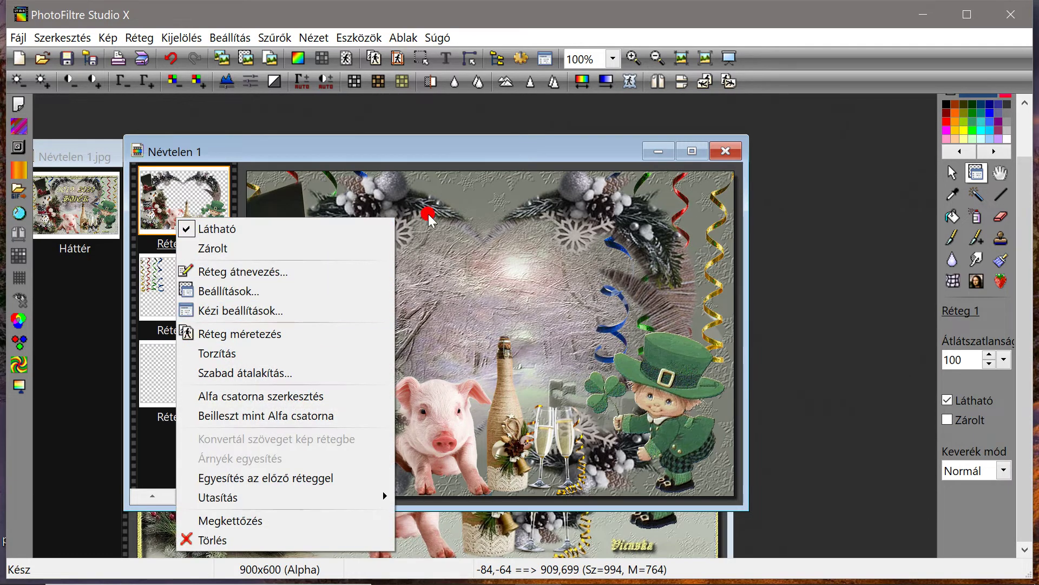
{"action": "left_click", "coordinate": [152, 287]}
{"action": "right_click", "coordinate": [156, 292]}
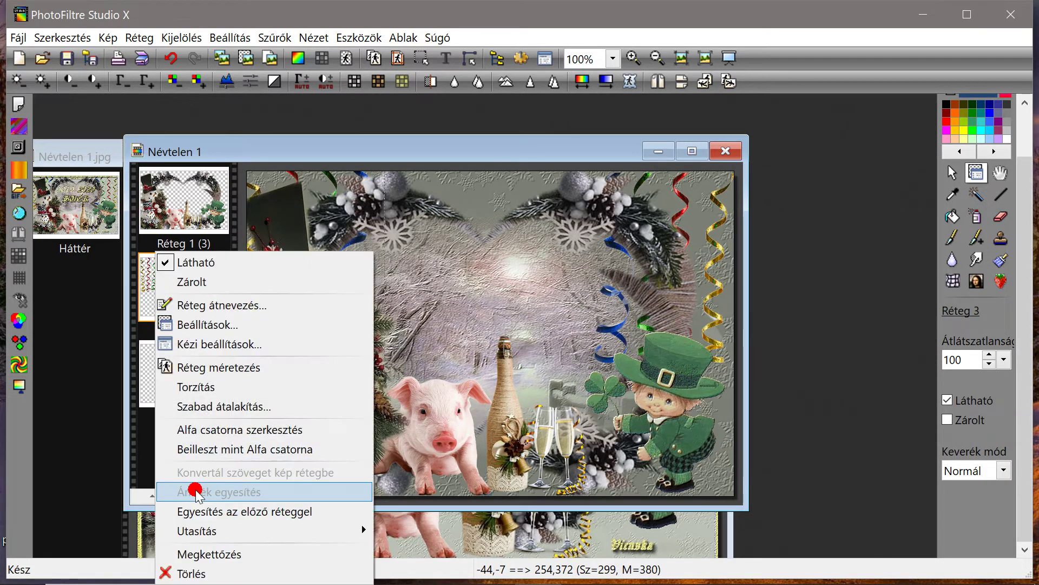
{"action": "left_click", "coordinate": [195, 507]}
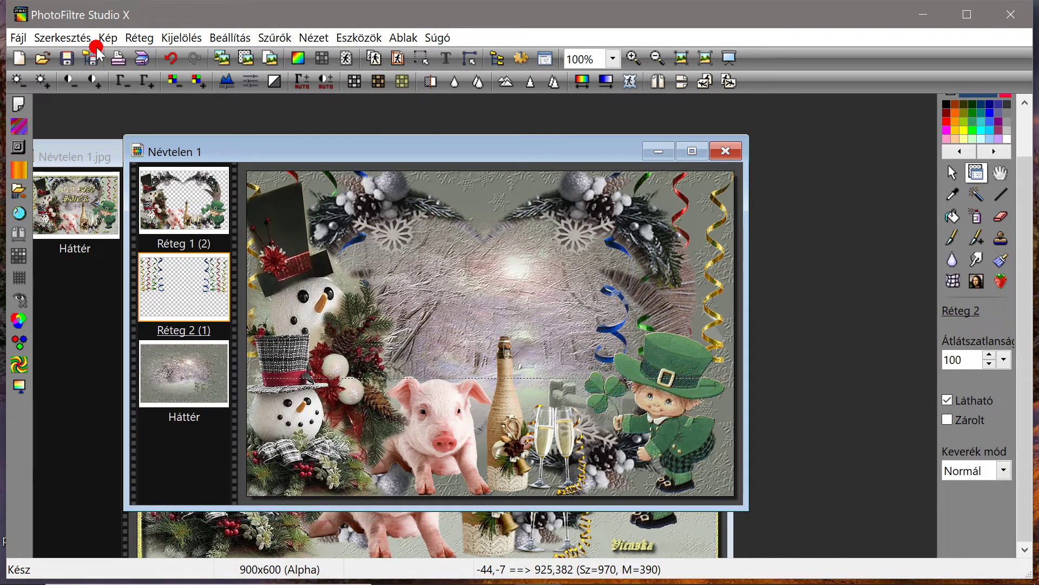
Add a black smoothed shadow to the merged streamers layer with X and Y offsets 7, 80% opacity and radius 7
{"action": "left_click", "coordinate": [139, 38]}
{"action": "left_click", "coordinate": [161, 219]}
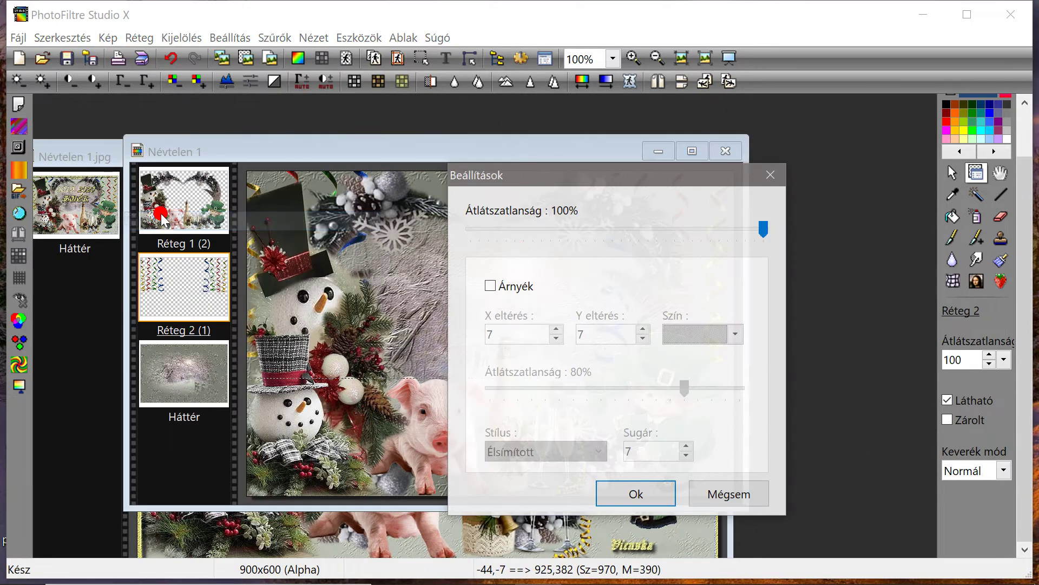
{"action": "left_click", "coordinate": [490, 286]}
{"action": "left_click_drag", "start_coordinate": [571, 181], "coordinate": [173, 113]}
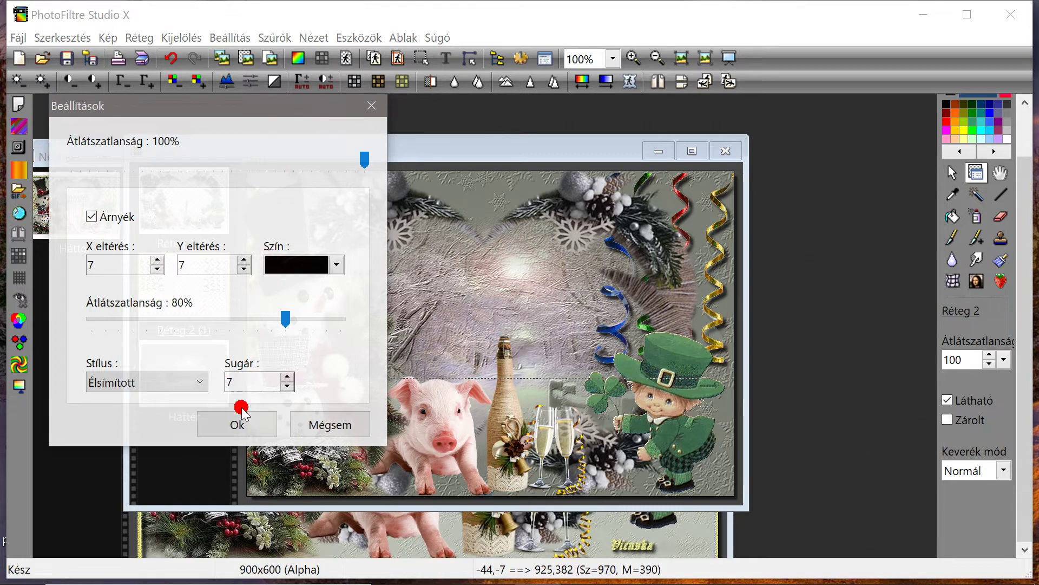
{"action": "left_click", "coordinate": [255, 421]}
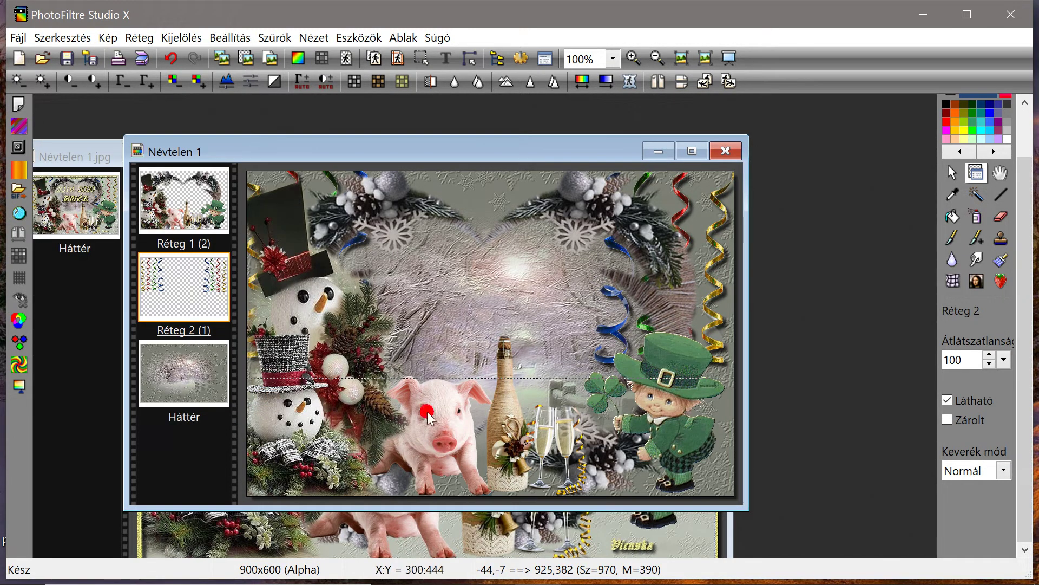
{"action": "left_click", "coordinate": [506, 431]}
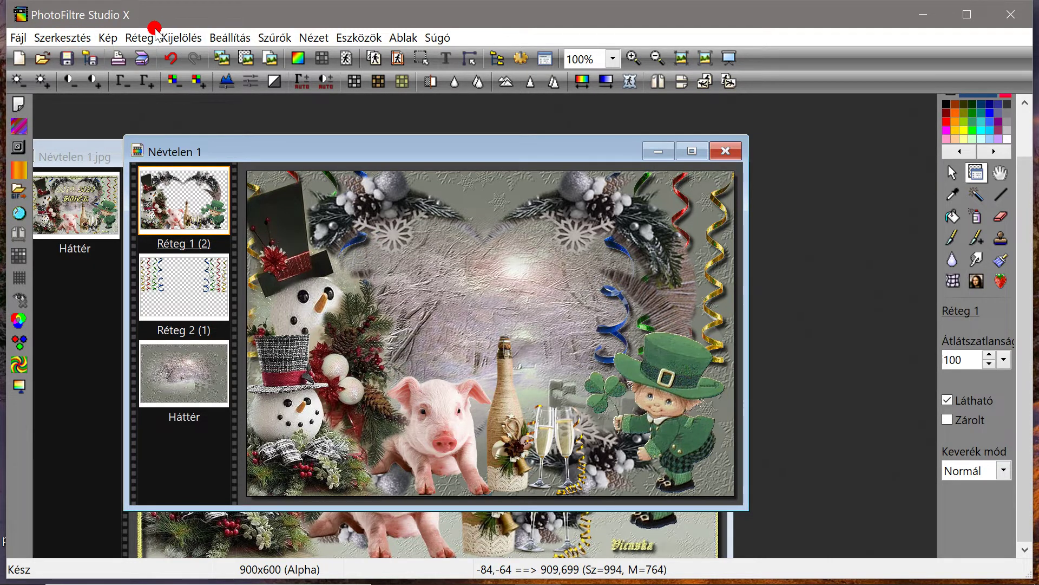
{"action": "left_click", "coordinate": [139, 37]}
{"action": "left_click", "coordinate": [168, 223]}
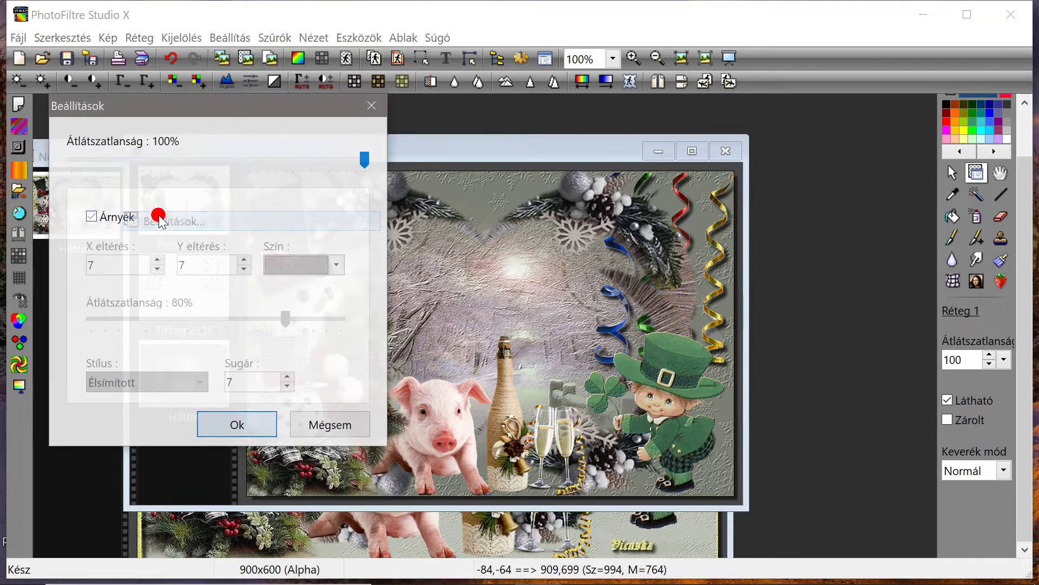
{"action": "left_click", "coordinate": [92, 217]}
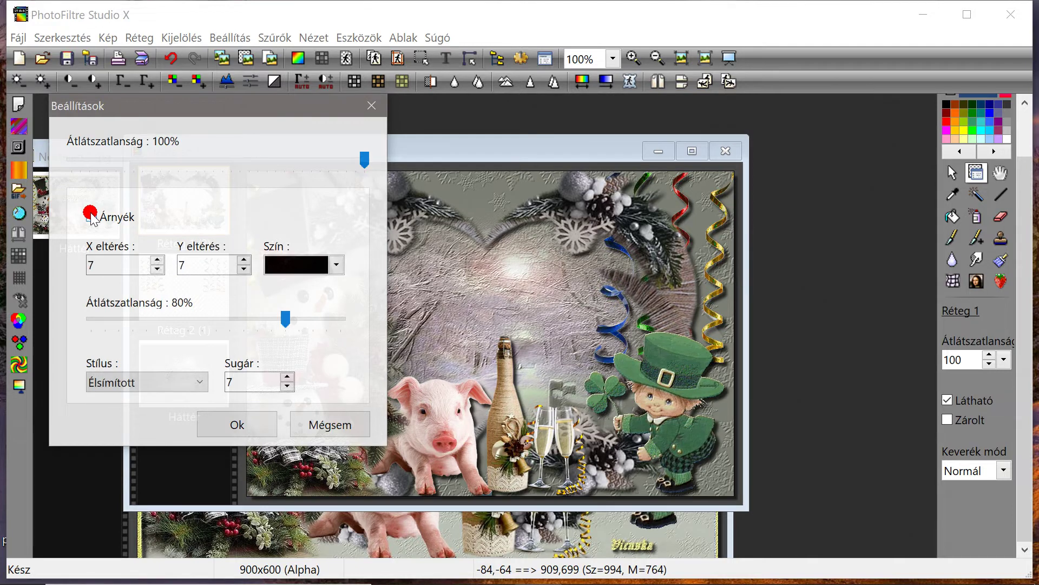
{"action": "left_click_drag", "start_coordinate": [241, 106], "coordinate": [55, 109]}
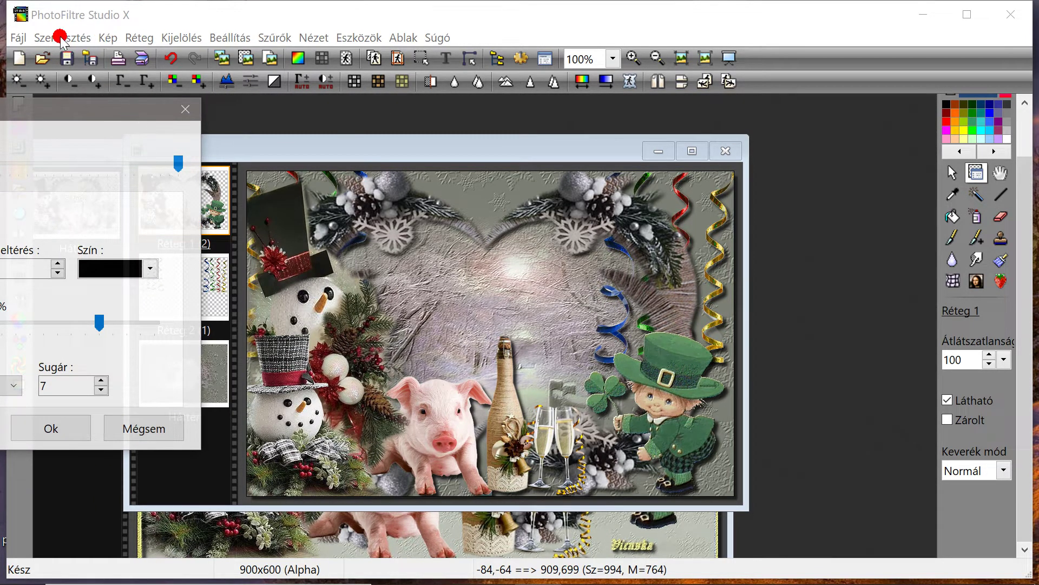
{"action": "left_click", "coordinate": [185, 110]}
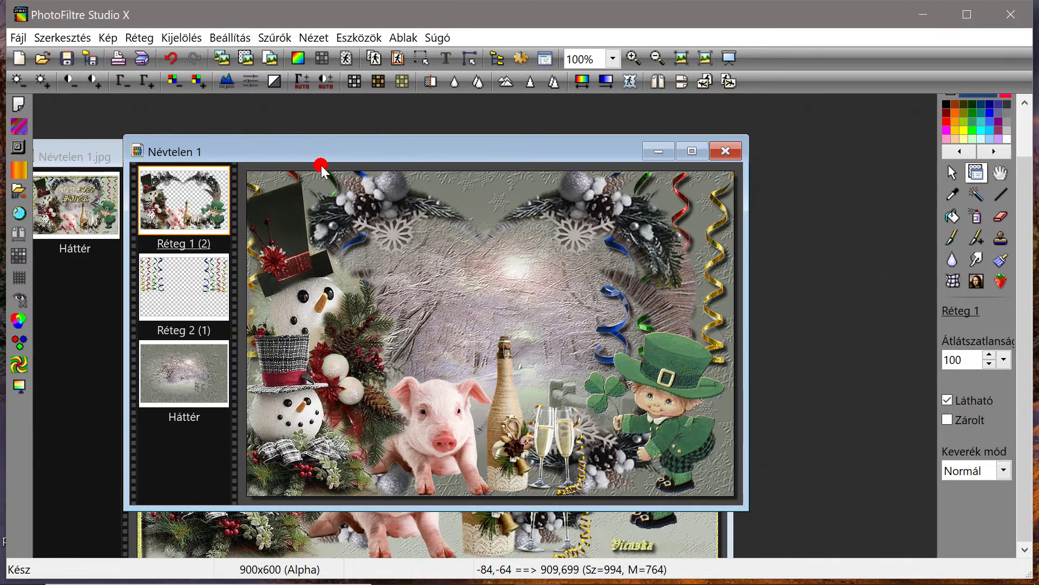
{"action": "mouse_move", "coordinate": [357, 154]}
{"action": "left_mouse_down"}
{"action": "mouse_move", "coordinate": [386, 156]}
{"action": "mouse_move", "coordinate": [373, 154]}
{"action": "left_mouse_up"}
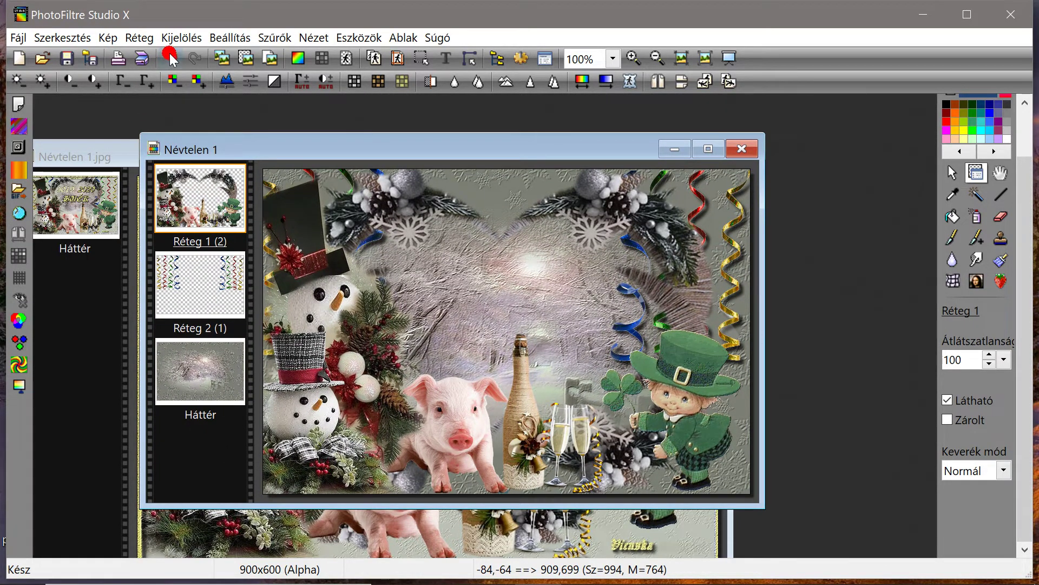
Undo the streamer shadow and the latest layer merges, back to where the pig and the bottle have separate layers
{"action": "left_click", "coordinate": [171, 59]}
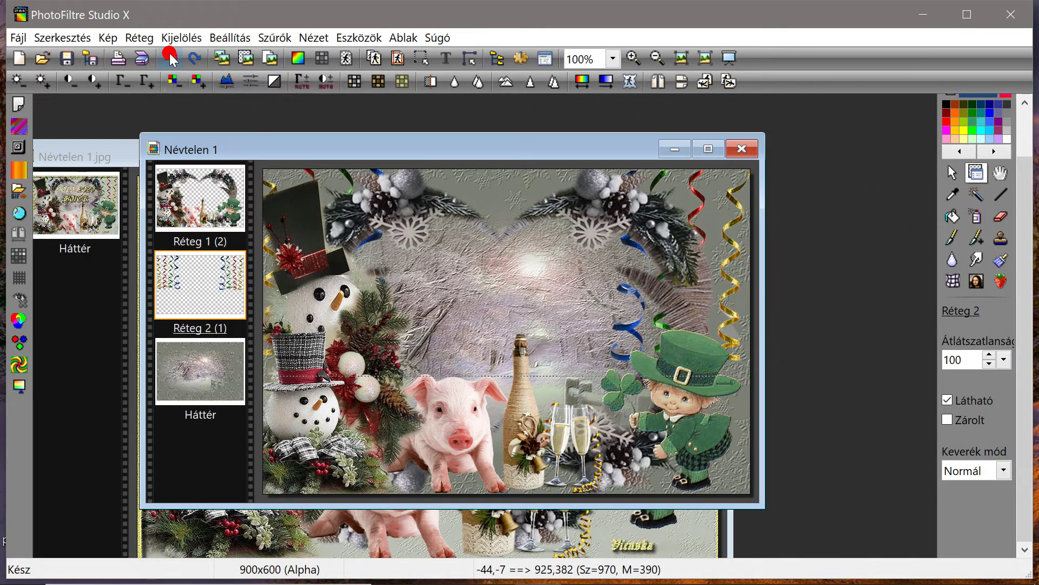
{"action": "left_click", "coordinate": [171, 58]}
{"action": "left_click", "coordinate": [172, 58]}
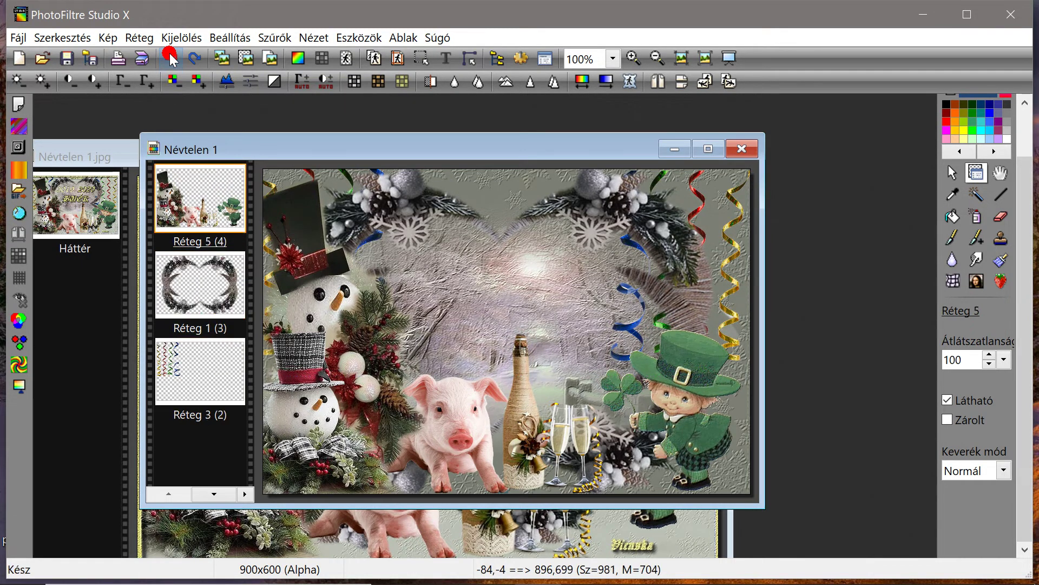
{"action": "left_click", "coordinate": [170, 58]}
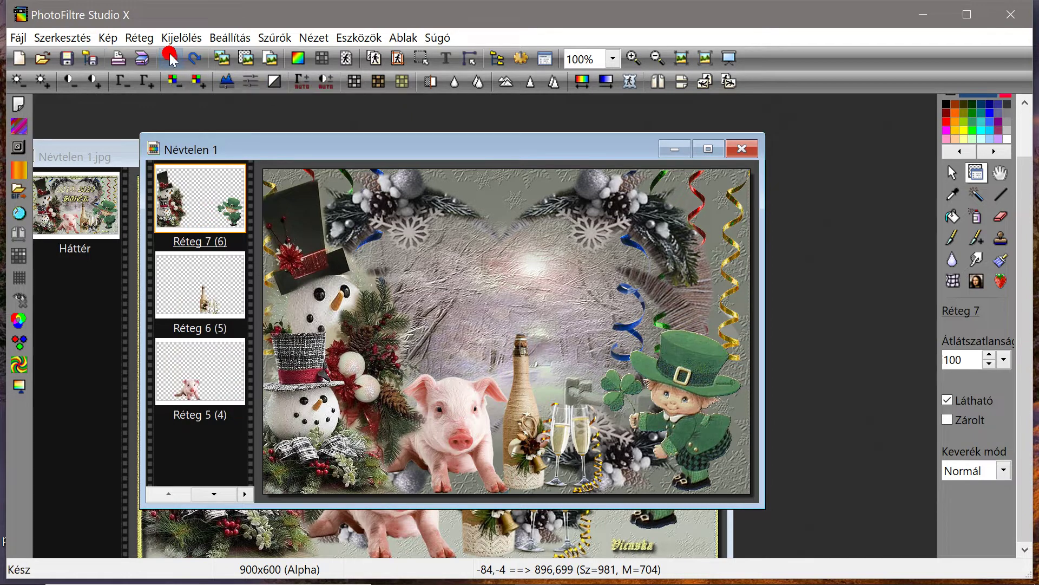
Turn on the shadow for the pig layer and set its X offset to 2 and Y offset to 1
{"action": "left_click", "coordinate": [226, 390]}
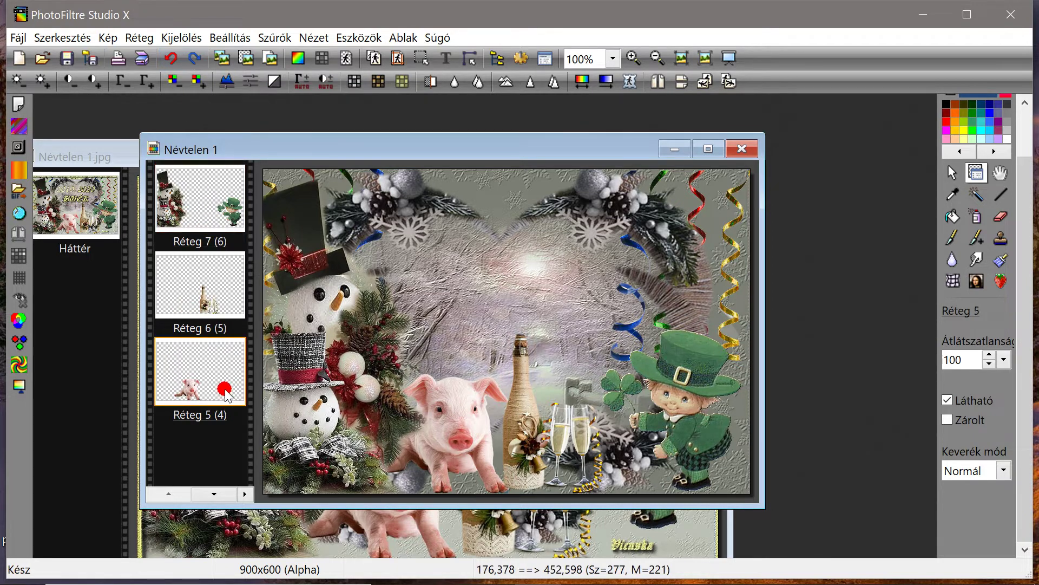
{"action": "left_click", "coordinate": [139, 38]}
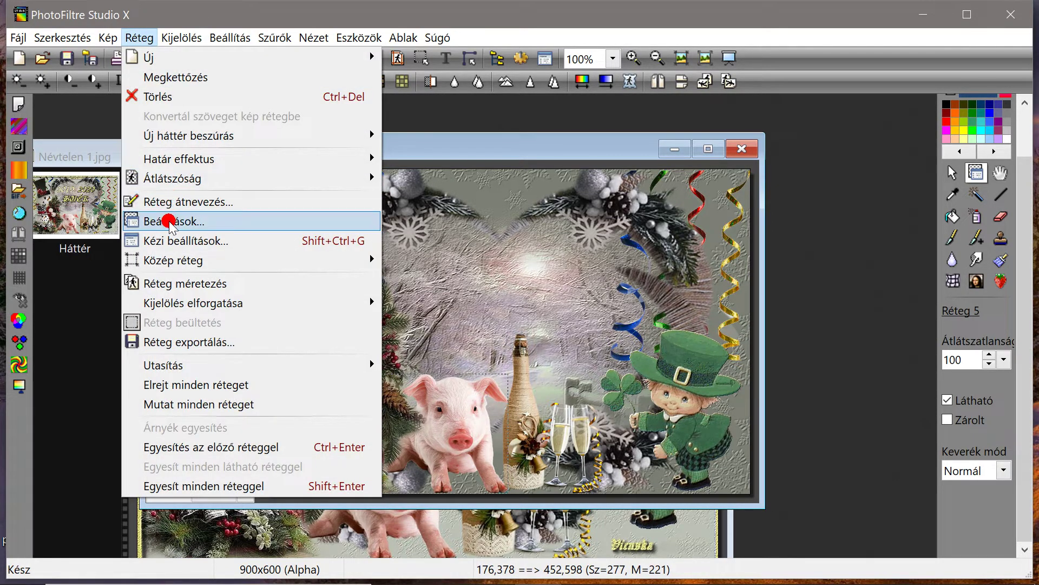
{"action": "left_click", "coordinate": [160, 221]}
{"action": "left_click", "coordinate": [91, 216]}
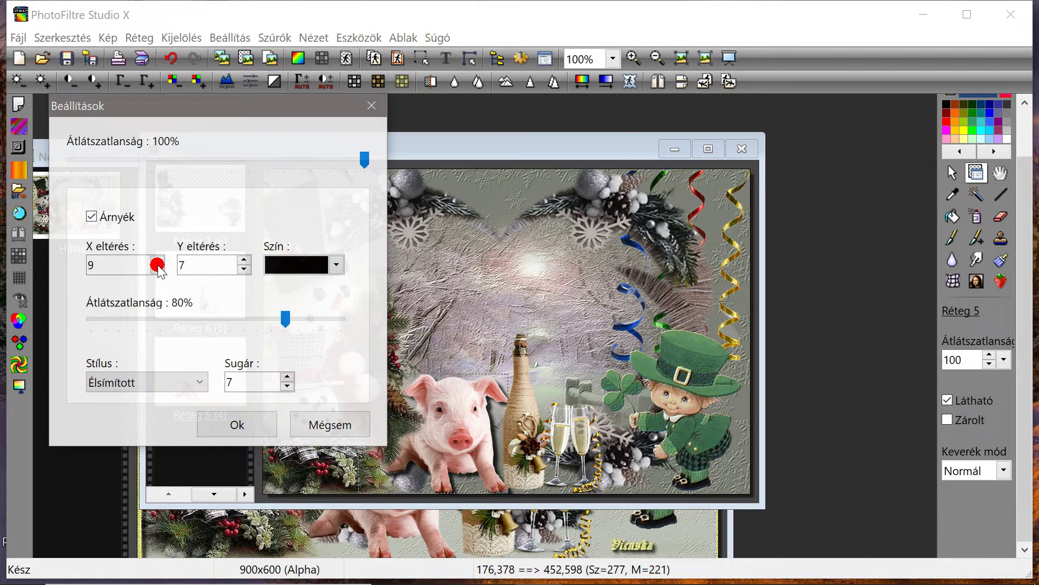
{"action": "left_click", "coordinate": [158, 269]}
{"action": "left_click", "coordinate": [157, 269]}
{"action": "left_click", "coordinate": [158, 270]}
{"action": "left_click", "coordinate": [158, 270]}
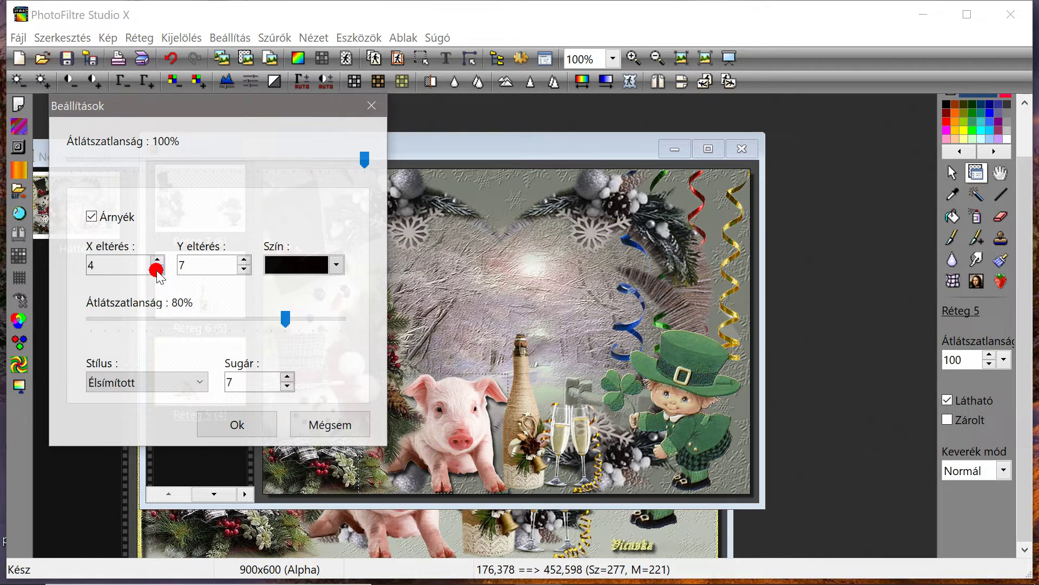
{"action": "left_click", "coordinate": [158, 269]}
{"action": "left_click", "coordinate": [158, 269]}
{"action": "left_click", "coordinate": [245, 270]}
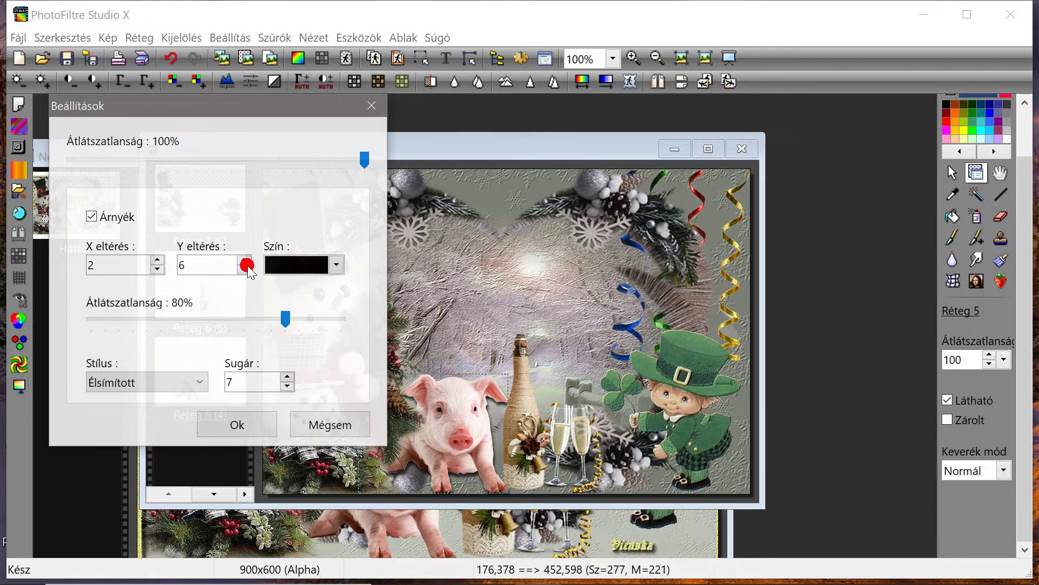
{"action": "left_click", "coordinate": [245, 270]}
{"action": "left_click", "coordinate": [245, 270]}
{"action": "left_click", "coordinate": [245, 270]}
{"action": "left_click", "coordinate": [245, 270]}
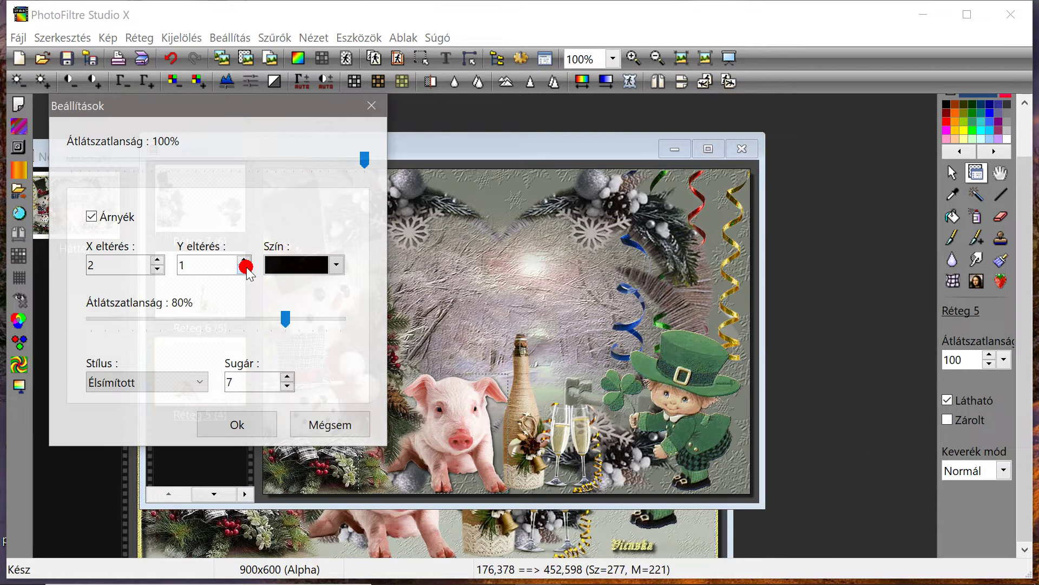
Set the pig shadow's radius and X offset both to 1, and apply the layer settings
{"action": "left_click", "coordinate": [288, 387]}
{"action": "left_click", "coordinate": [288, 386]}
{"action": "left_click", "coordinate": [289, 387]}
{"action": "left_click", "coordinate": [289, 387]}
{"action": "left_click", "coordinate": [289, 386]}
{"action": "left_click", "coordinate": [288, 386]}
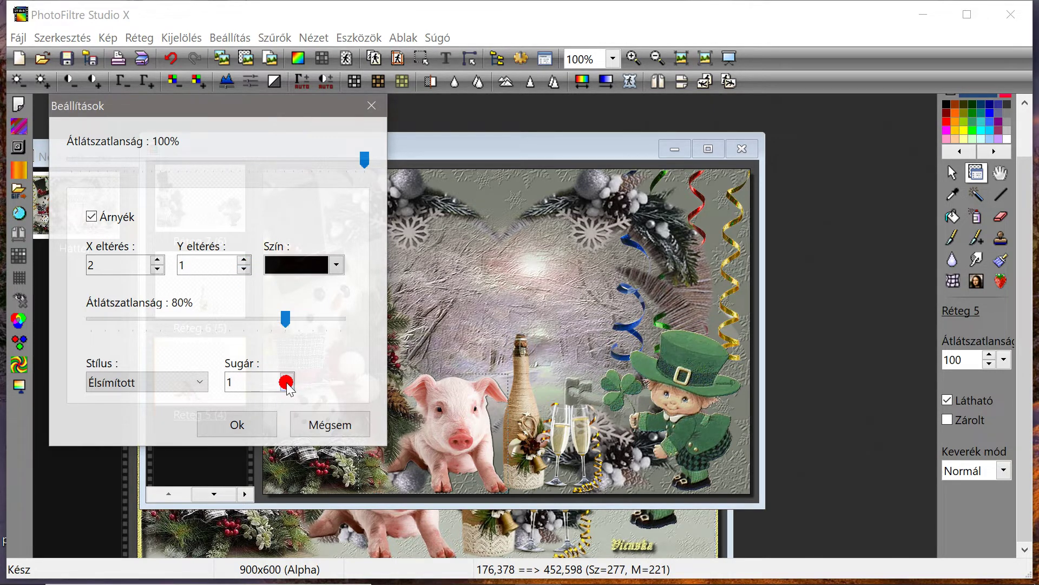
{"action": "left_click", "coordinate": [161, 270]}
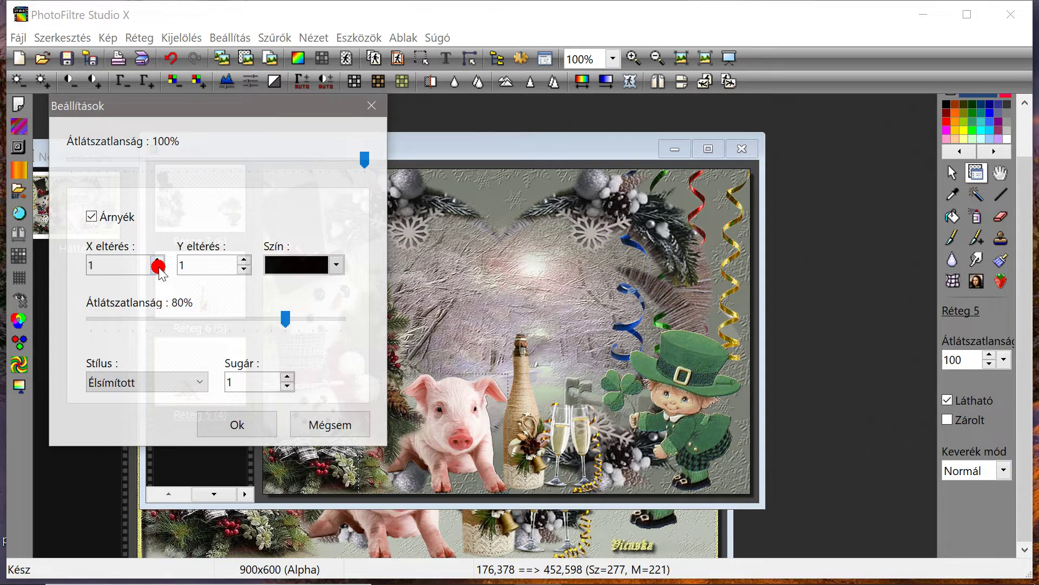
{"action": "left_click", "coordinate": [327, 431]}
{"action": "left_click", "coordinate": [241, 425]}
Turn on the shadow for the champagne bottle layer and set its X offset to 1
{"action": "left_click", "coordinate": [190, 356]}
{"action": "left_click", "coordinate": [204, 292]}
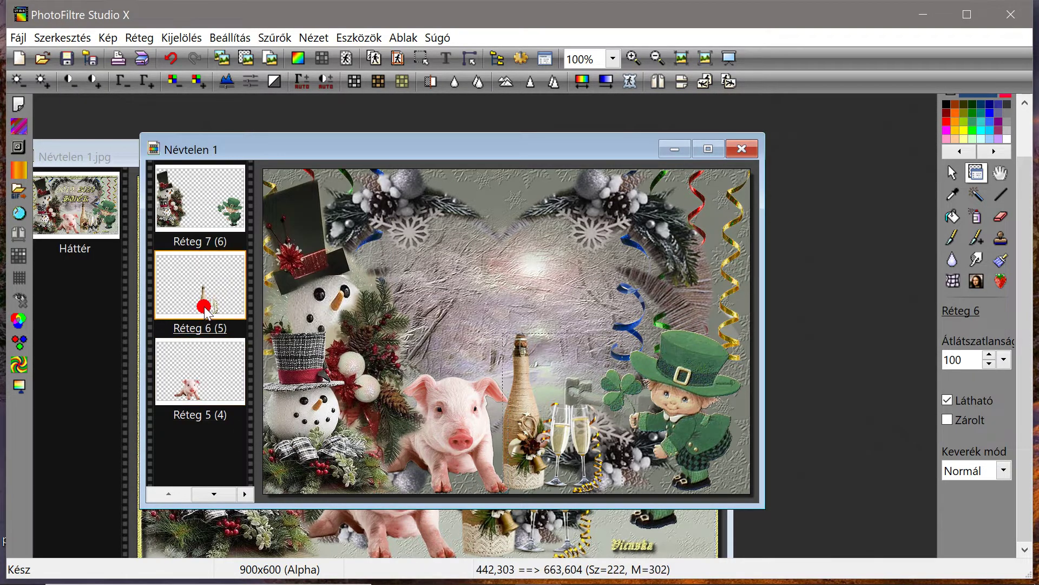
{"action": "left_click", "coordinate": [139, 37]}
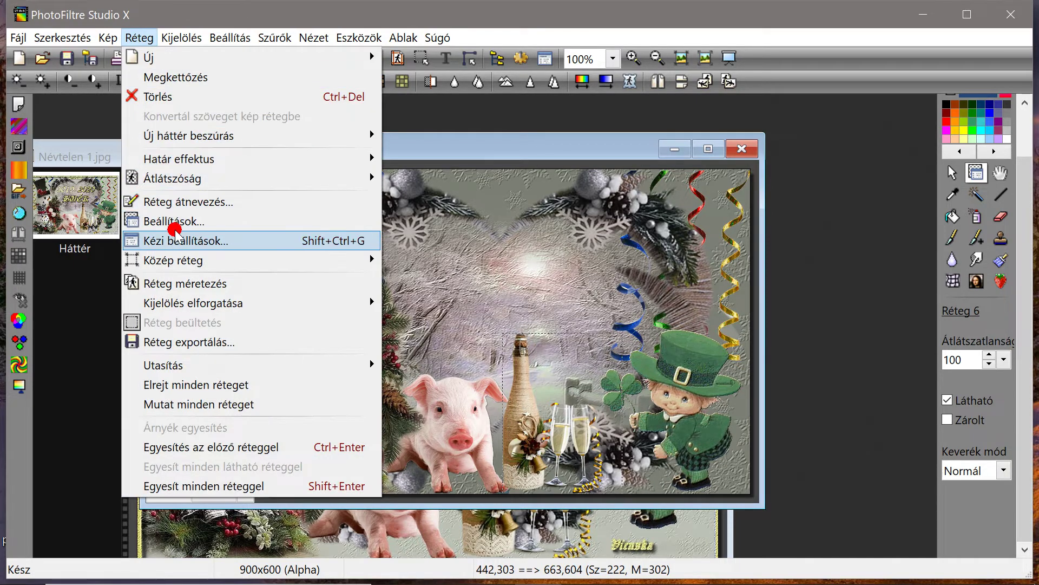
{"action": "left_click", "coordinate": [170, 220]}
{"action": "left_click", "coordinate": [91, 217]}
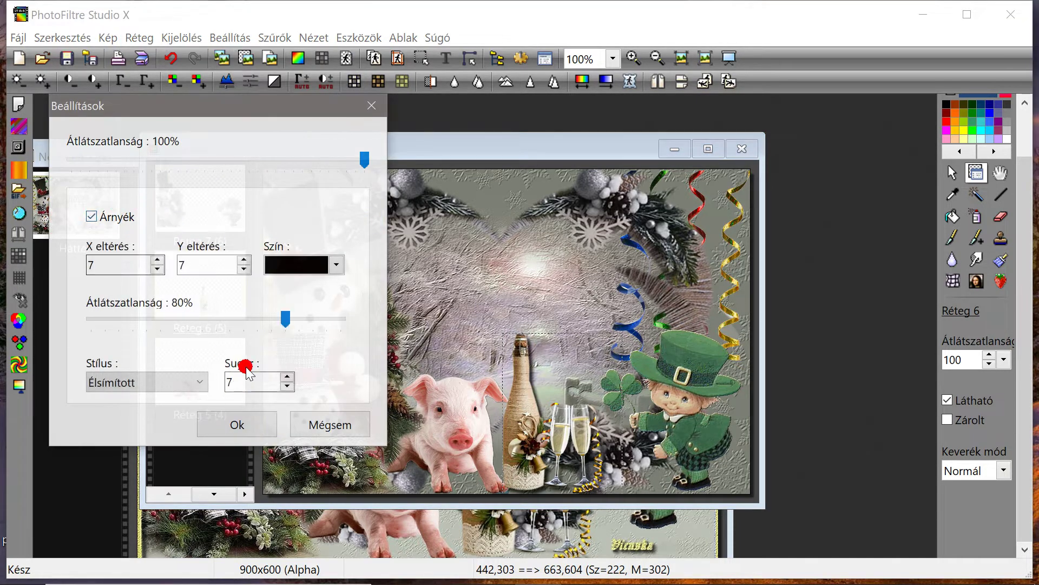
{"action": "left_click", "coordinate": [157, 268]}
{"action": "left_click", "coordinate": [157, 268]}
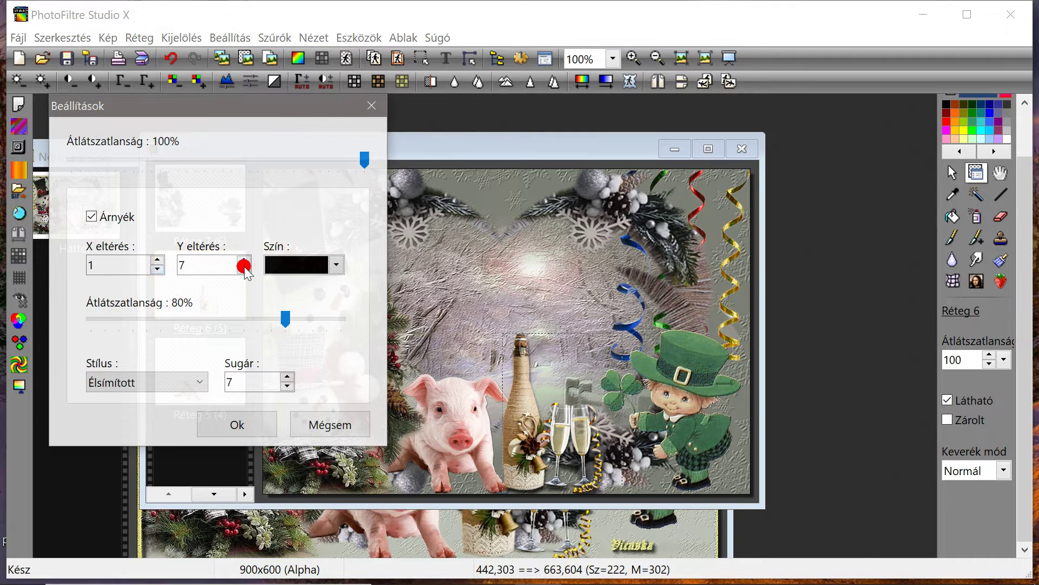
Set the bottle shadow's radius to 2 and Y offset to 1, and apply the layer settings
{"action": "left_click", "coordinate": [287, 386]}
{"action": "left_click", "coordinate": [288, 387]}
{"action": "left_click", "coordinate": [288, 386]}
{"action": "left_click", "coordinate": [287, 387]}
{"action": "left_click", "coordinate": [287, 387]}
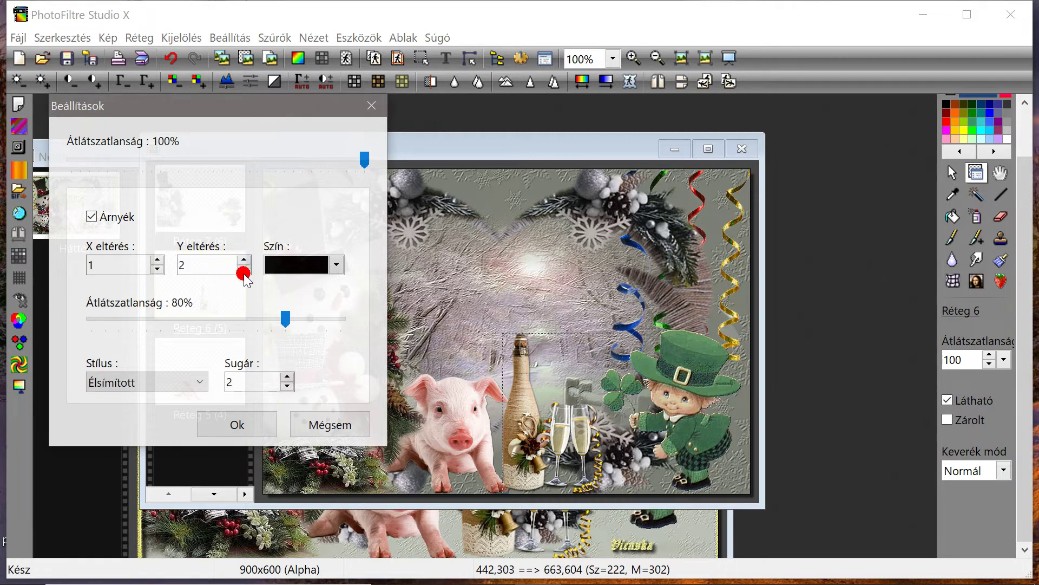
{"action": "left_click", "coordinate": [244, 271]}
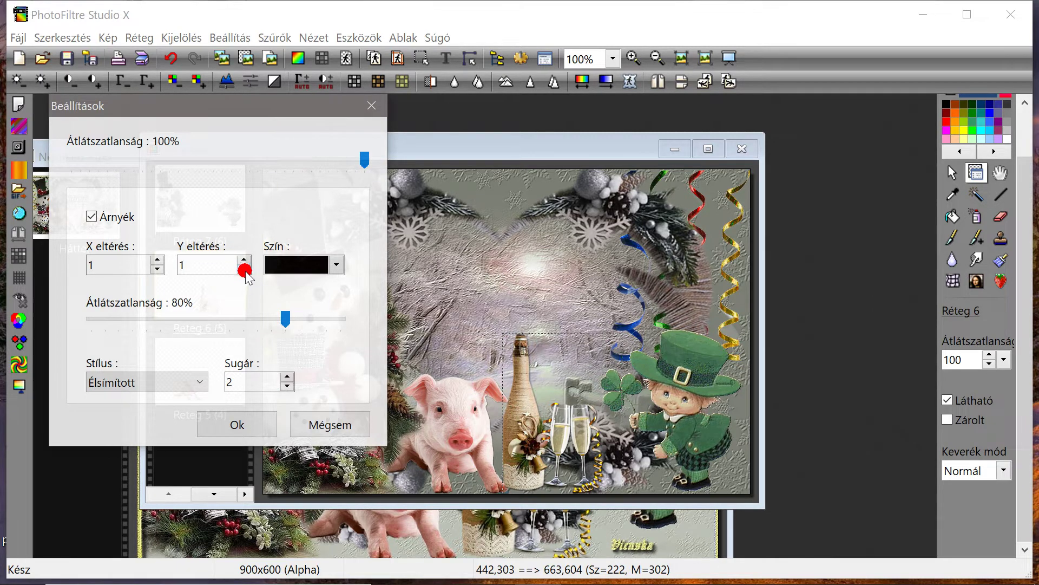
{"action": "left_click", "coordinate": [262, 428]}
Merge the snowmen and leprechaun layer down through the bottle and pig layers into the wreath layer
{"action": "right_click", "coordinate": [201, 206]}
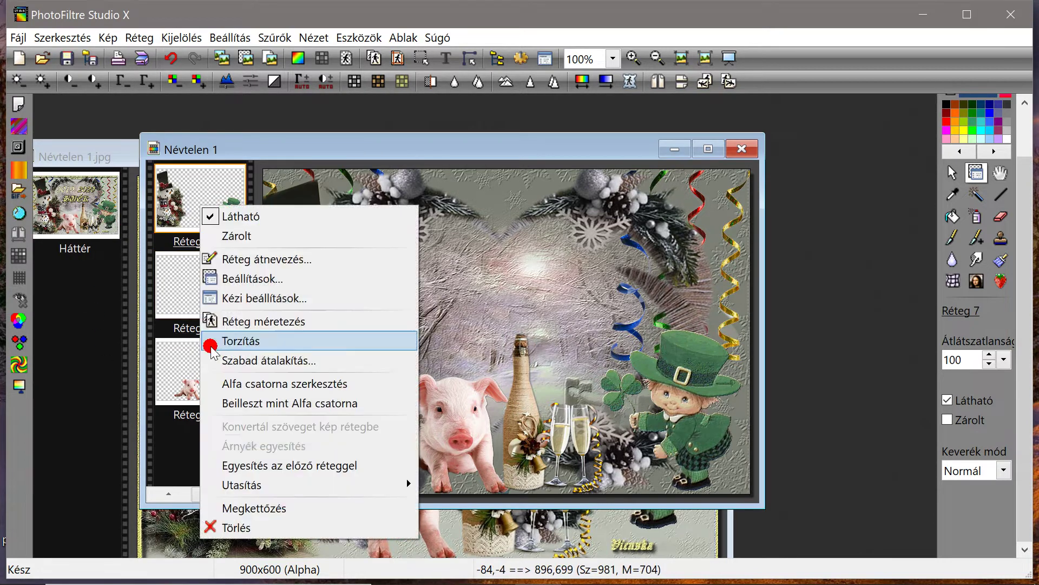
{"action": "left_click", "coordinate": [227, 465]}
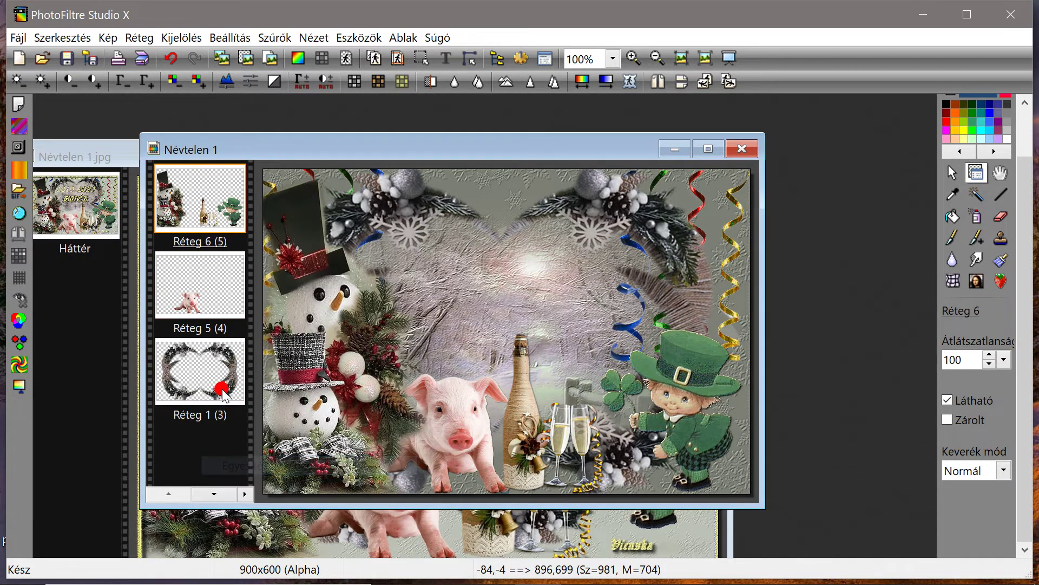
{"action": "right_click", "coordinate": [225, 394]}
{"action": "left_click", "coordinate": [240, 470]}
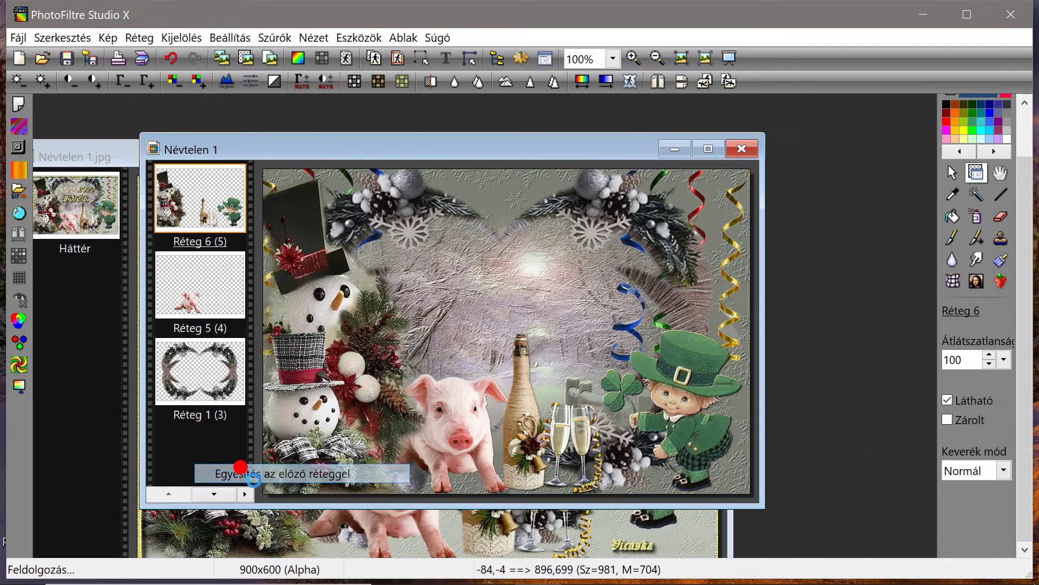
{"action": "right_click", "coordinate": [204, 190]}
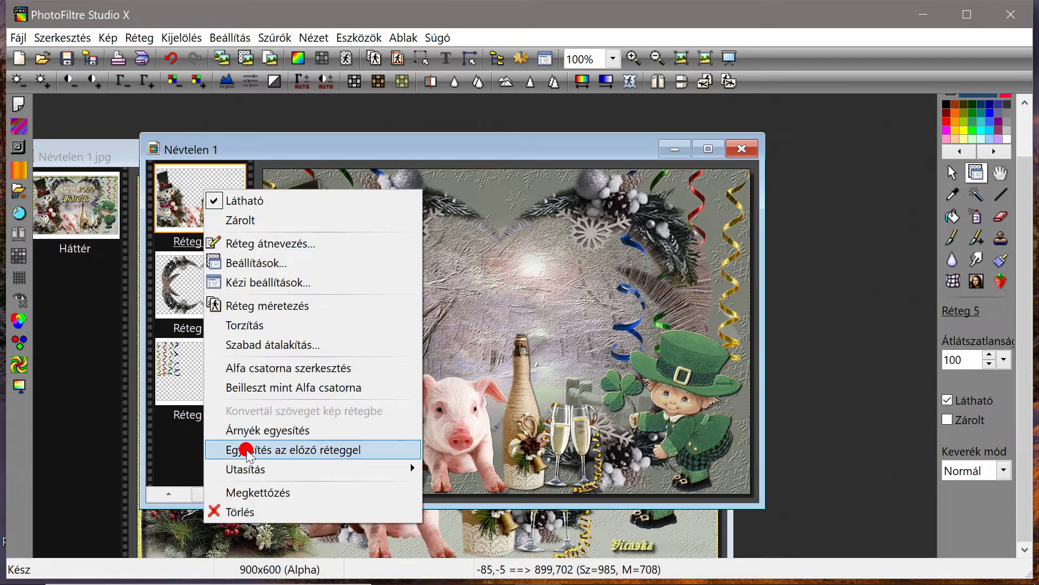
{"action": "left_click", "coordinate": [247, 453]}
Merge the left-hand streamers layer with the right-hand streamers layer below it
{"action": "right_click", "coordinate": [199, 179]}
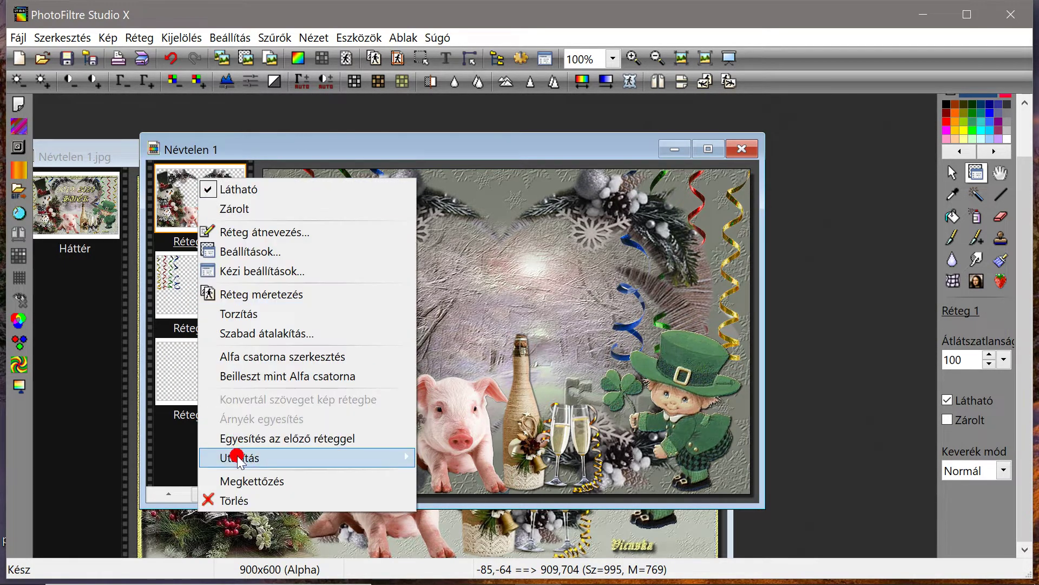
{"action": "left_click", "coordinate": [169, 284]}
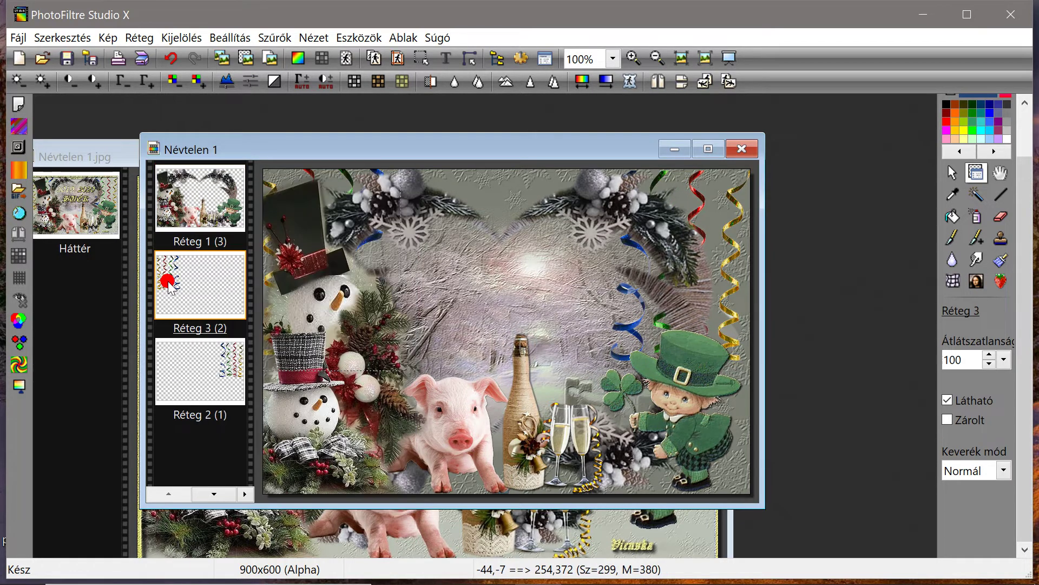
{"action": "right_click", "coordinate": [169, 286]}
{"action": "left_click", "coordinate": [202, 508]}
{"action": "left_click", "coordinate": [202, 244]}
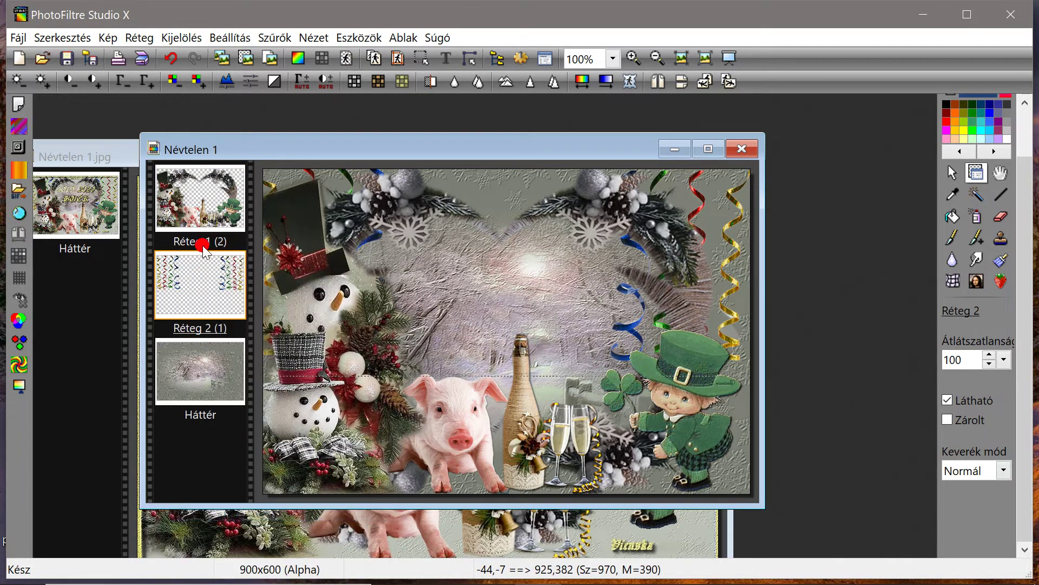
Turn on the shadow for the merged streamers layer with X offset, Y offset and radius all at 7
{"action": "left_click", "coordinate": [139, 37]}
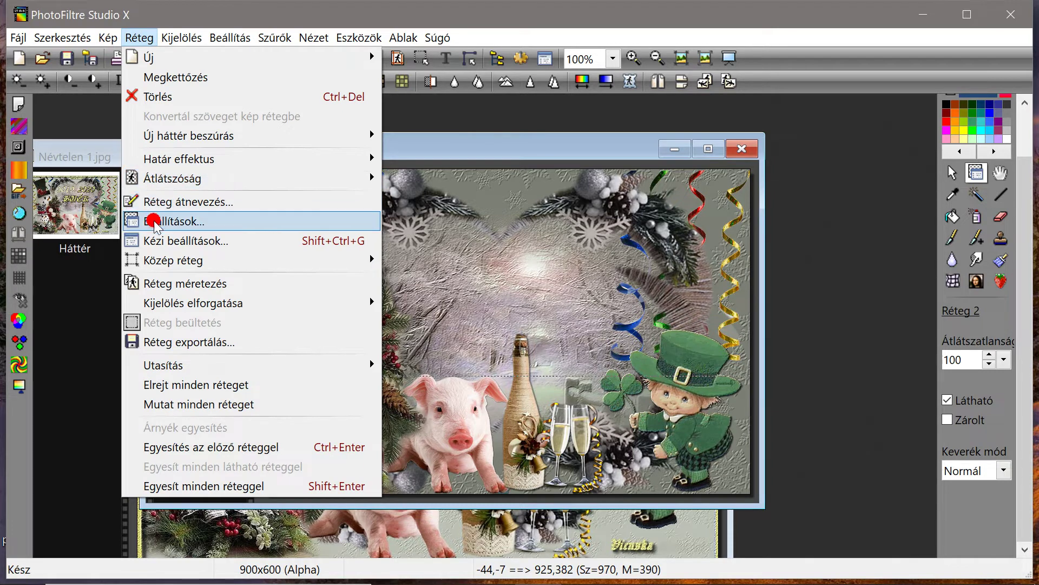
{"action": "left_click", "coordinate": [154, 221]}
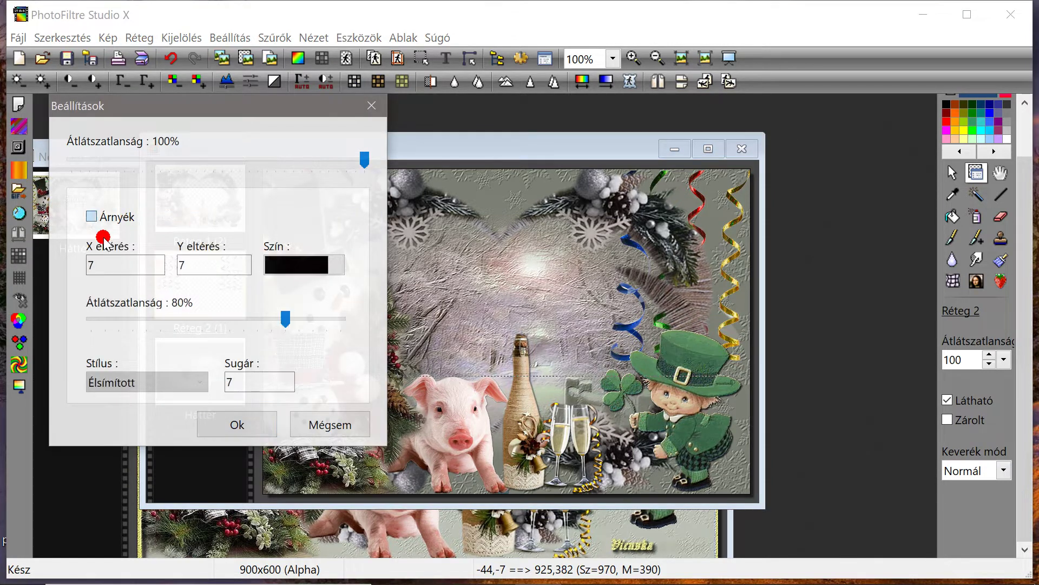
{"action": "left_click", "coordinate": [92, 216]}
{"action": "left_click", "coordinate": [238, 423]}
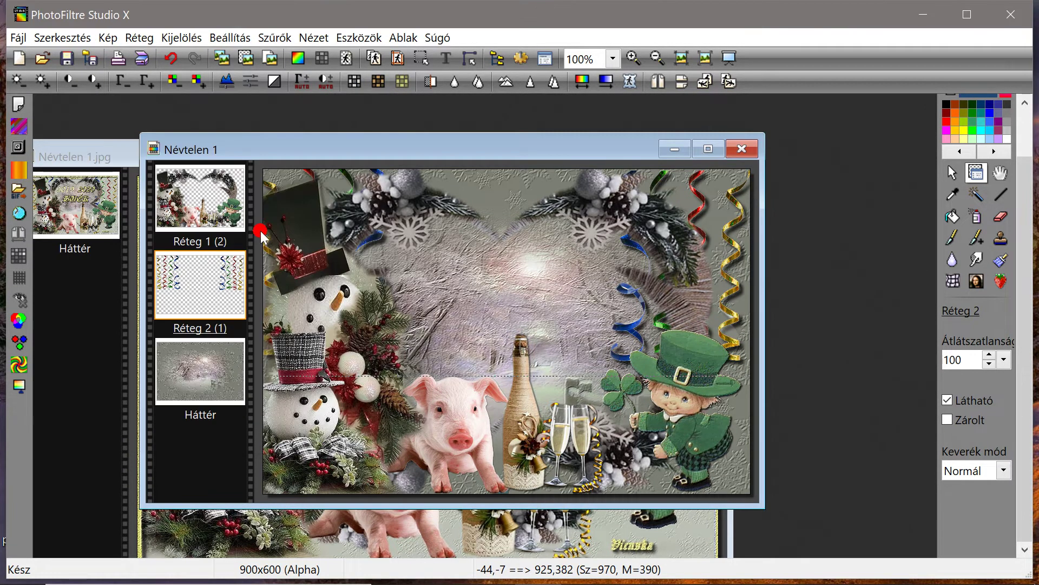
Try to merge the wreath and figures layer down into the streamers layer, and undo both the merge and the streamer shadow
{"action": "right_click", "coordinate": [212, 194]}
{"action": "left_click", "coordinate": [241, 457]}
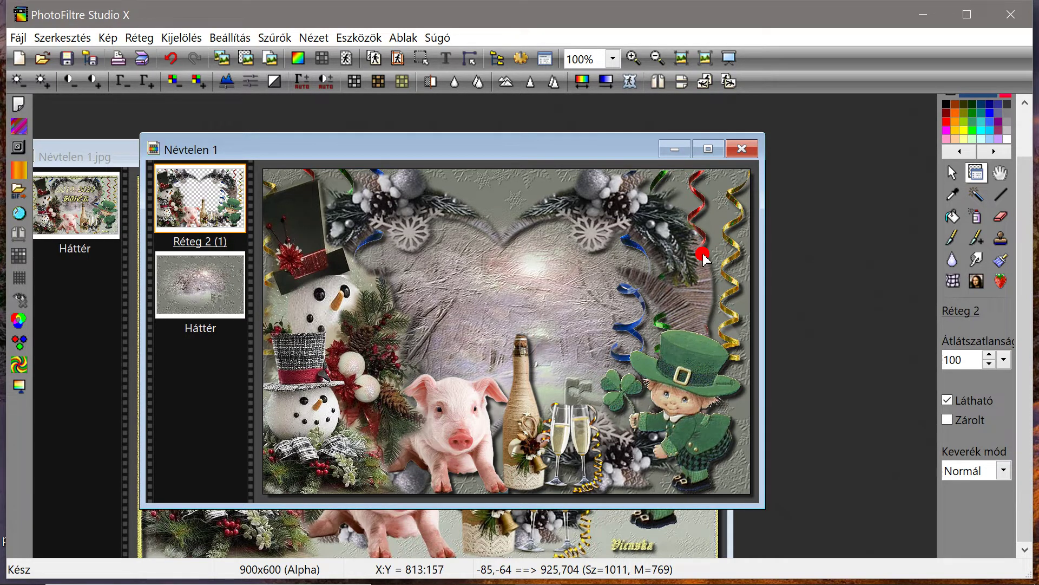
{"action": "left_click", "coordinate": [171, 58]}
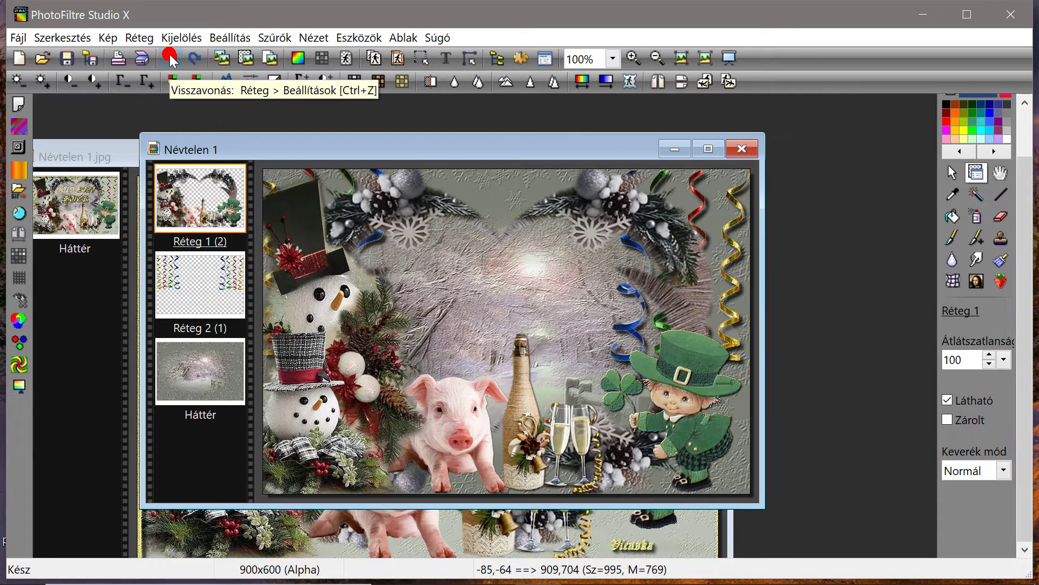
{"action": "left_click", "coordinate": [172, 58]}
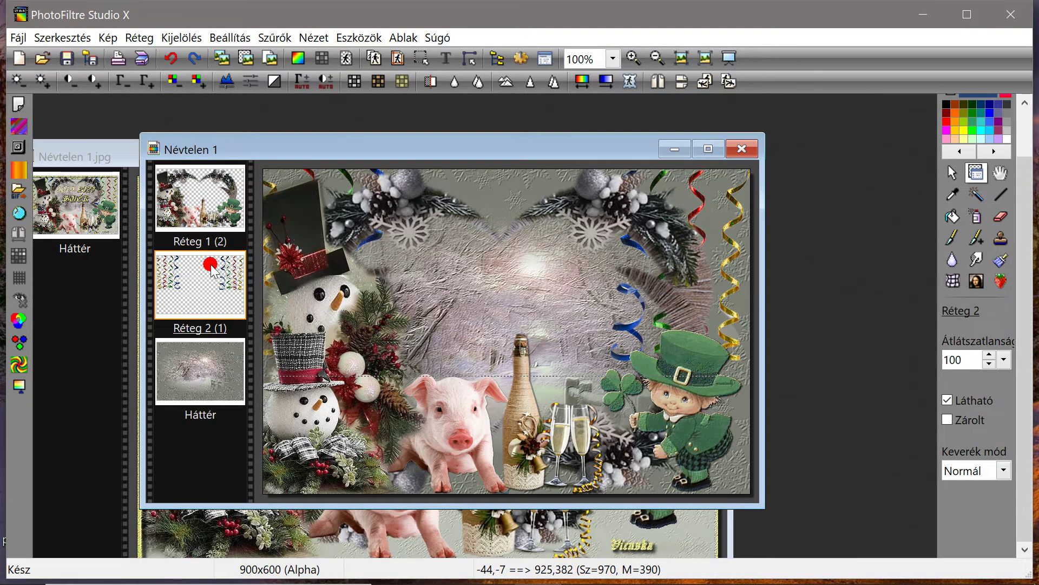
{"action": "left_click_drag", "start_coordinate": [213, 271], "coordinate": [206, 226]}
{"action": "right_click", "coordinate": [204, 301]}
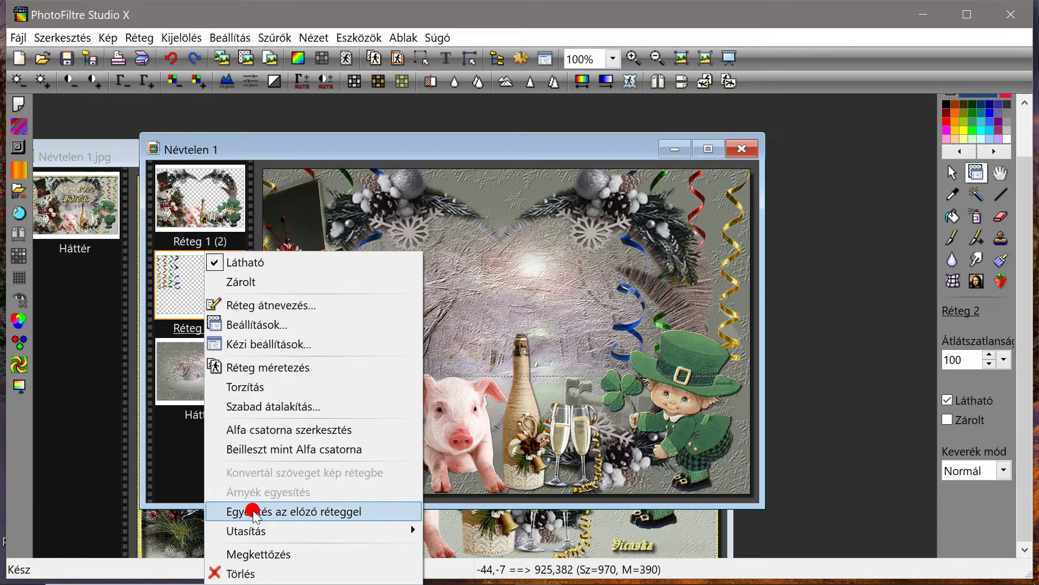
{"action": "left_click", "coordinate": [180, 297]}
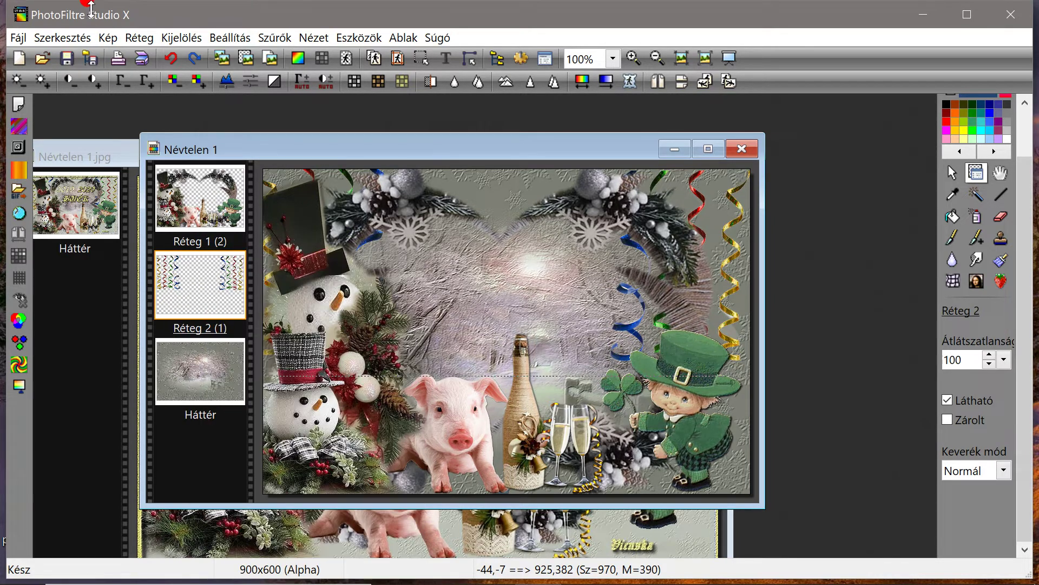
Give the streamers layer an 80% anti-aliased black shadow with X offset, Y offset and radius all at 7
{"action": "left_click", "coordinate": [147, 37]}
{"action": "left_click", "coordinate": [185, 220]}
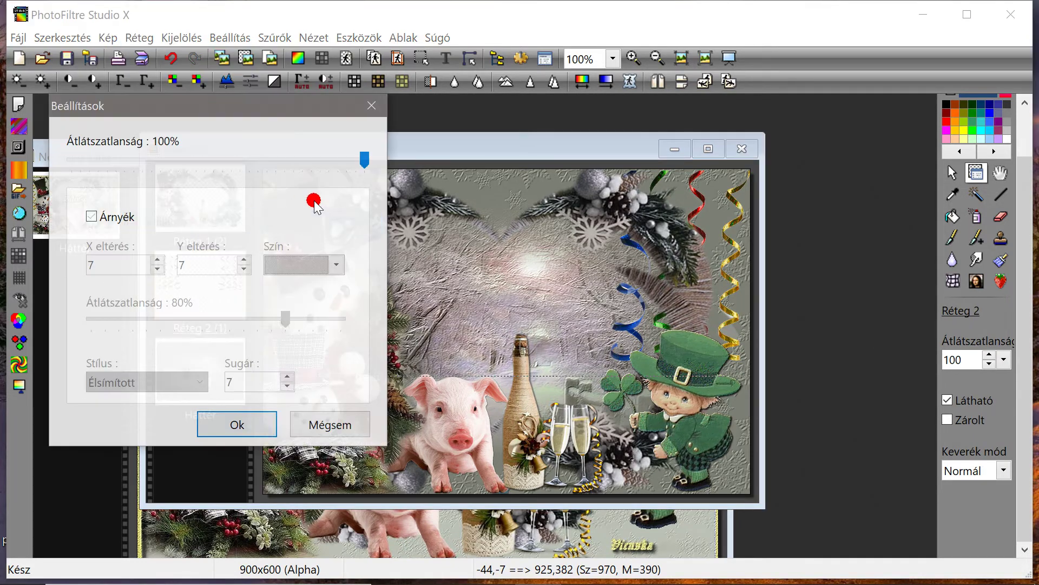
{"action": "left_click", "coordinate": [89, 217]}
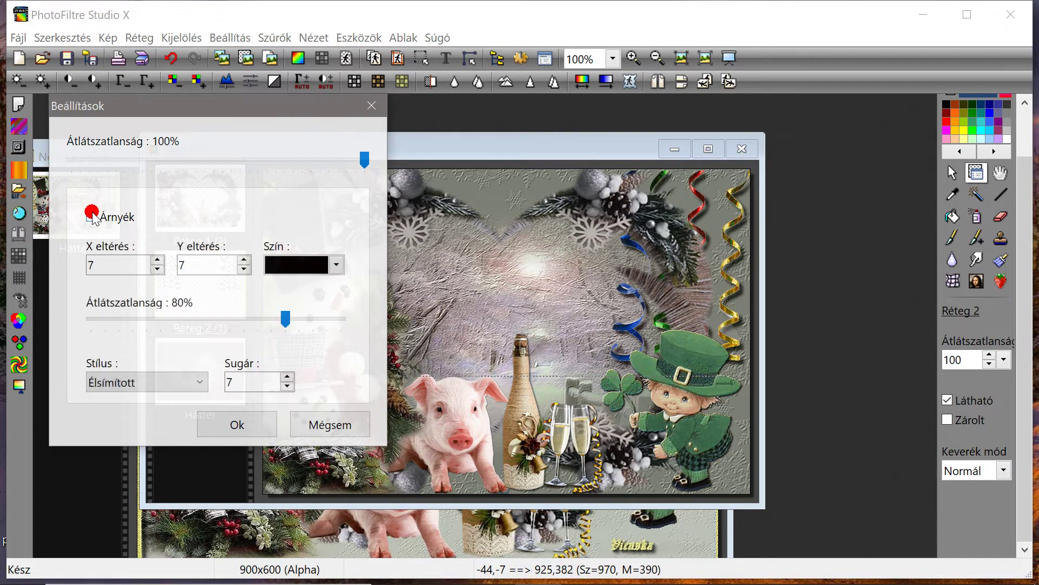
{"action": "left_click", "coordinate": [123, 387]}
{"action": "left_click", "coordinate": [239, 421]}
Merge the streamers layer and the wreath and figures layer down into the background
{"action": "left_click", "coordinate": [200, 286]}
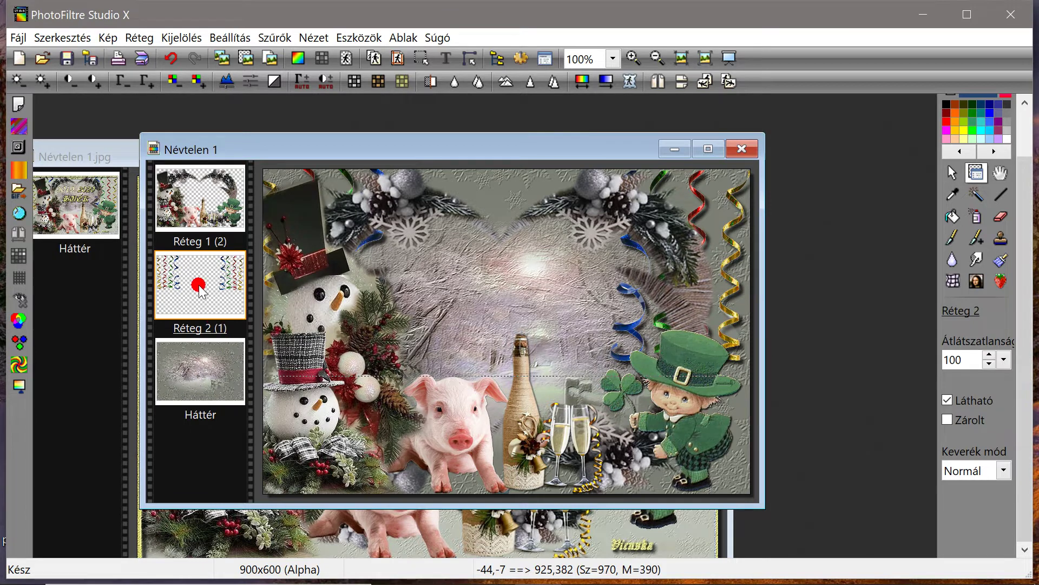
{"action": "right_click", "coordinate": [199, 286]}
{"action": "left_click", "coordinate": [251, 513]}
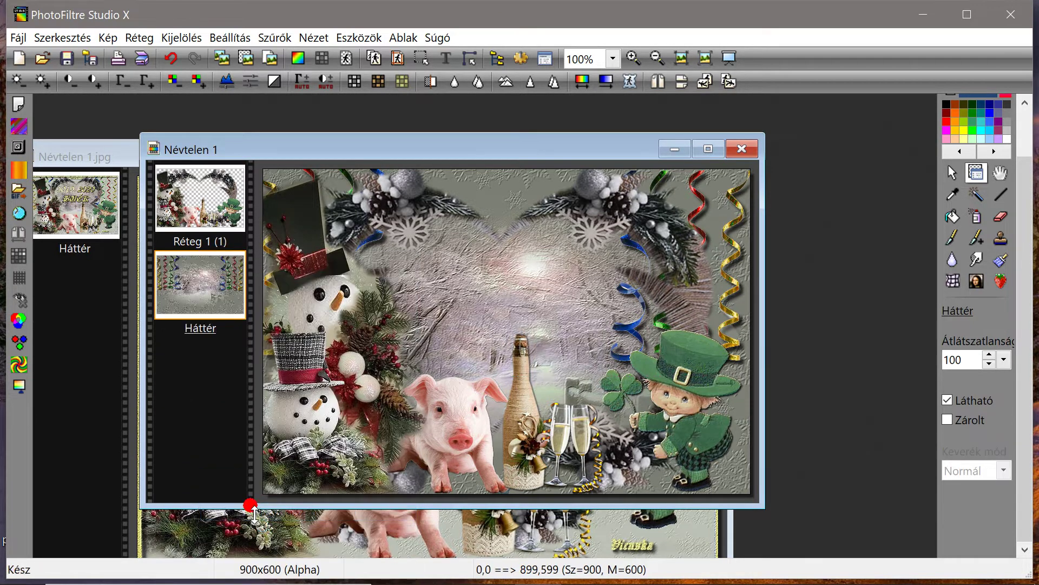
{"action": "right_click", "coordinate": [197, 209]}
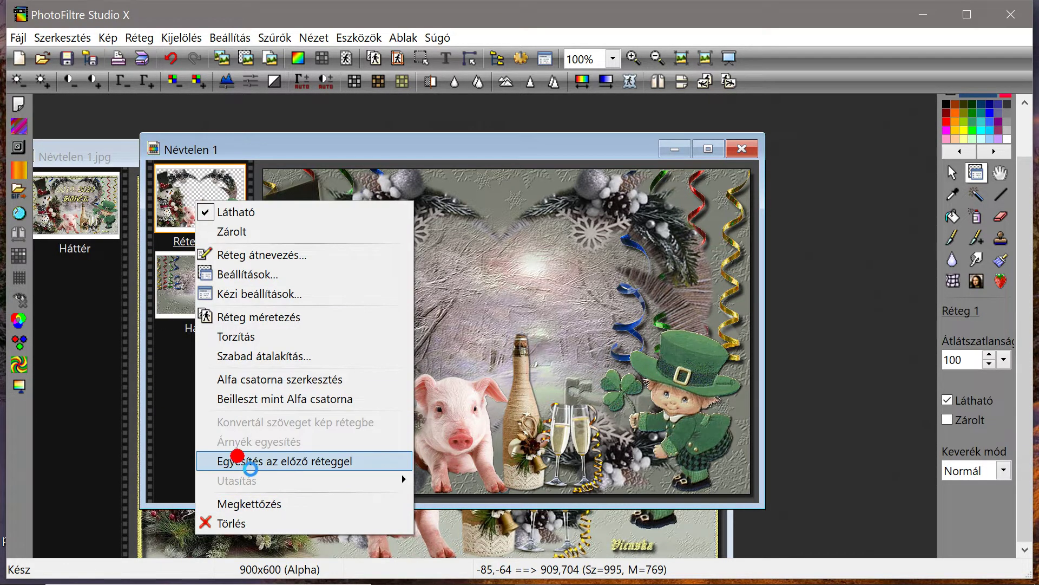
{"action": "left_click", "coordinate": [237, 456]}
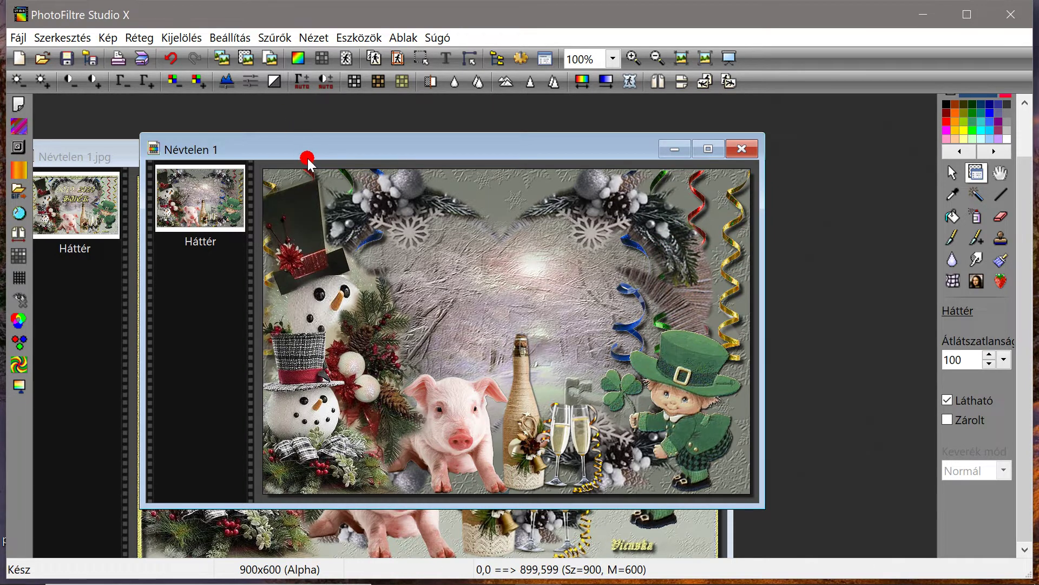
{"action": "mouse_move", "coordinate": [308, 159]}
{"action": "left_mouse_down"}
{"action": "mouse_move", "coordinate": [310, 172]}
{"action": "mouse_move", "coordinate": [326, 173]}
{"action": "mouse_move", "coordinate": [302, 166]}
{"action": "mouse_move", "coordinate": [278, 191]}
{"action": "mouse_move", "coordinate": [276, 177]}
{"action": "mouse_move", "coordinate": [294, 184]}
{"action": "left_mouse_up"}
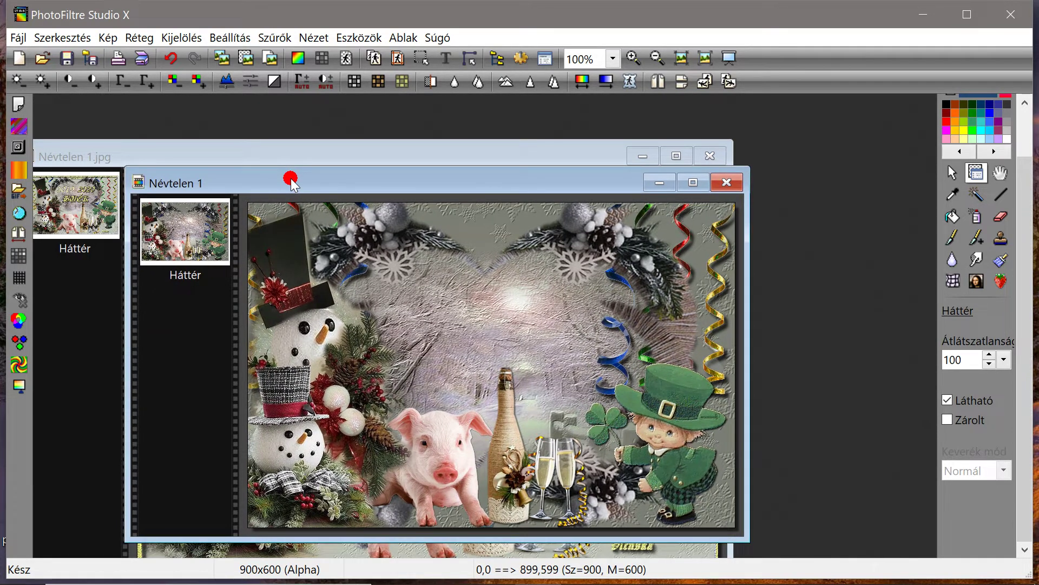
{"action": "left_click_drag", "start_coordinate": [294, 185], "coordinate": [295, 185]}
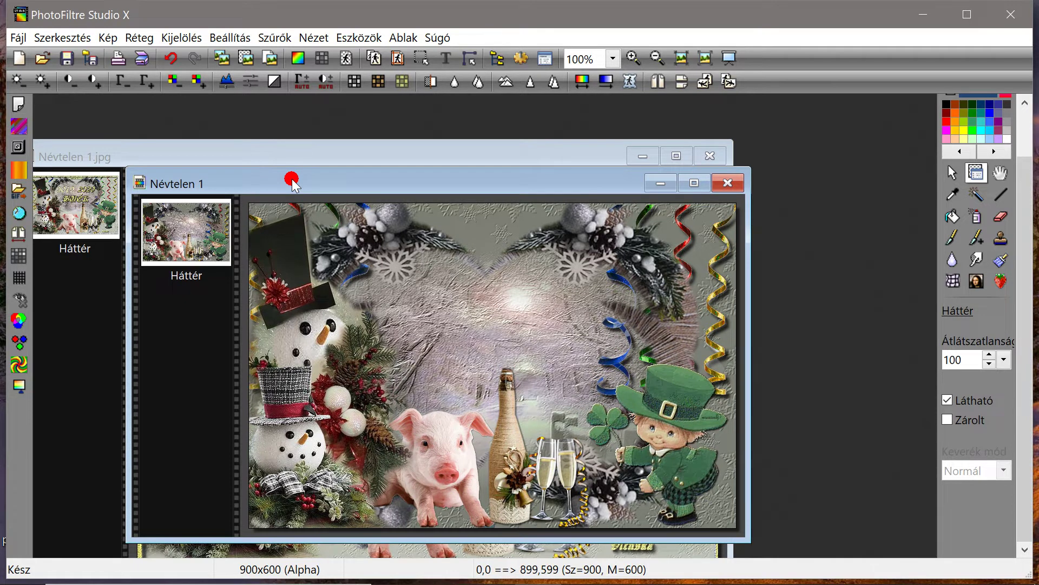
{"action": "left_click_drag", "start_coordinate": [295, 186], "coordinate": [276, 175]}
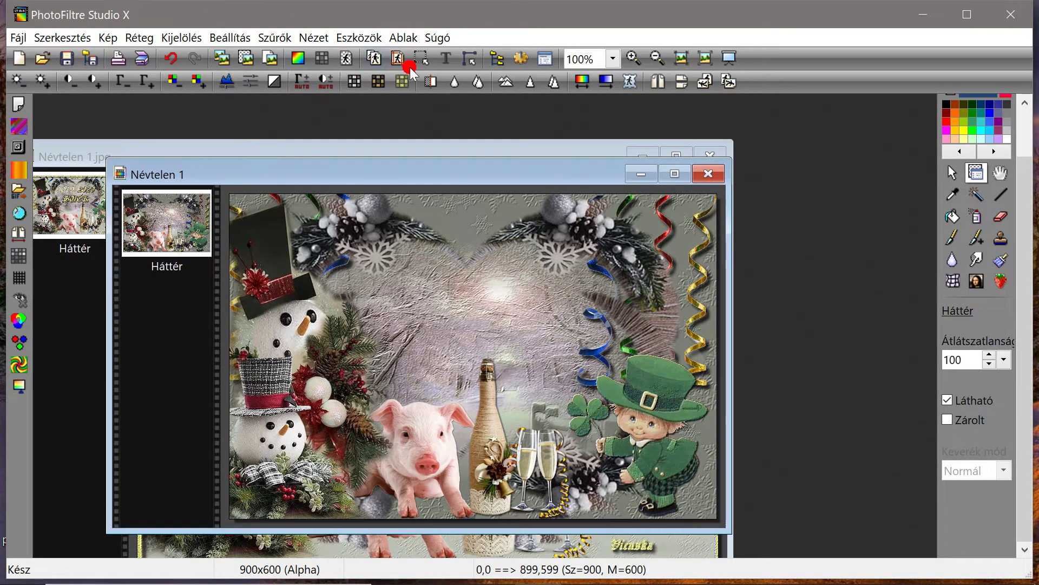
{"action": "left_click", "coordinate": [446, 59]}
{"action": "mouse_move", "coordinate": [425, 175]}
{"action": "left_mouse_down"}
{"action": "mouse_move", "coordinate": [412, 370]}
{"action": "mouse_move", "coordinate": [429, 563]}
{"action": "mouse_move", "coordinate": [433, 156]}
{"action": "left_mouse_up"}
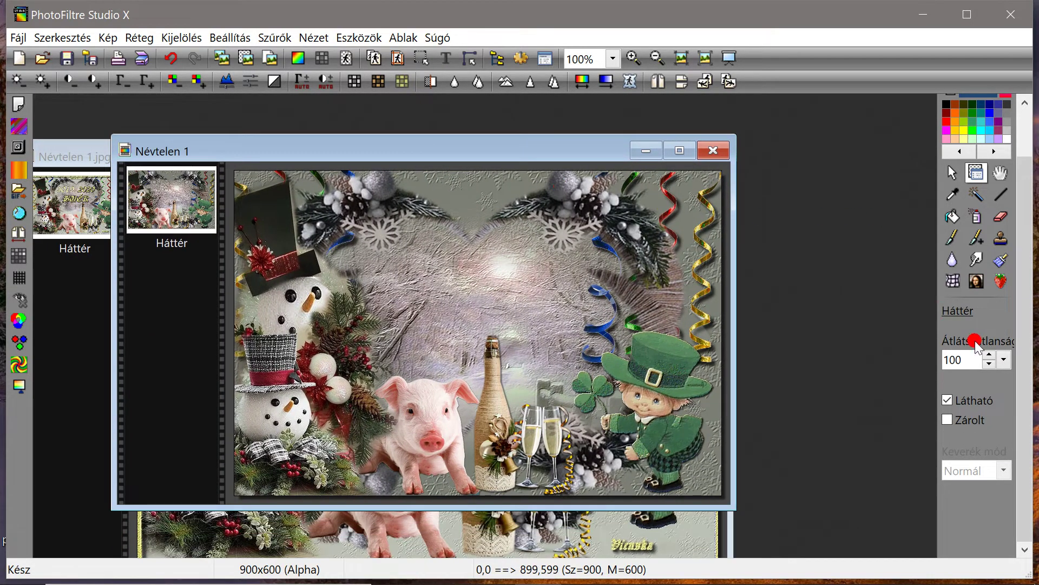
Sample the light gold #F7D983 from the yellow streamer on the picture's right side as the foreground colour
{"action": "left_click_drag", "start_coordinate": [1031, 260], "coordinate": [1028, 190]}
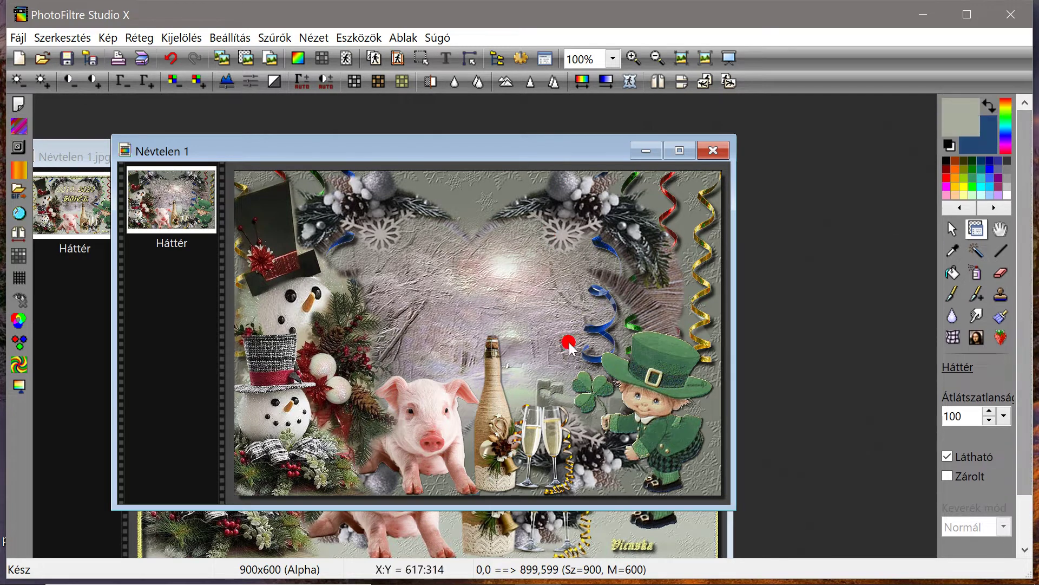
{"action": "left_click", "coordinate": [953, 251]}
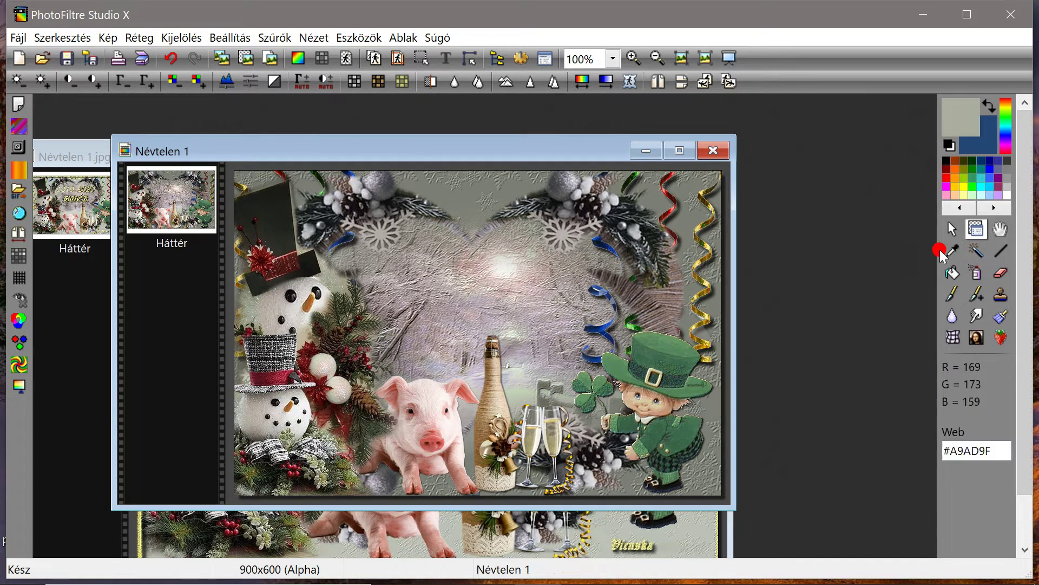
{"action": "left_click", "coordinate": [702, 263]}
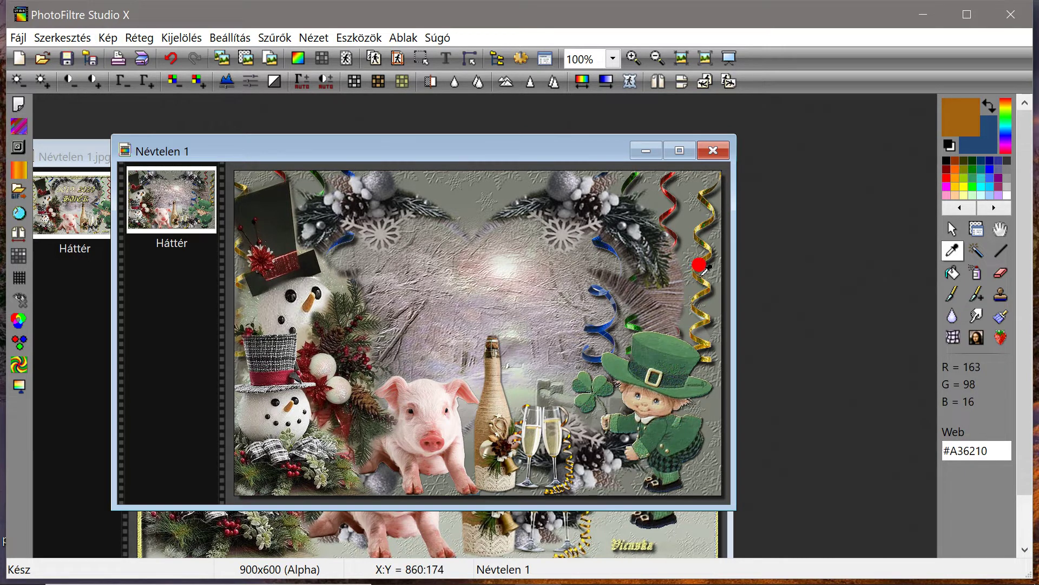
{"action": "left_click", "coordinate": [697, 265]}
{"action": "left_click", "coordinate": [699, 266]}
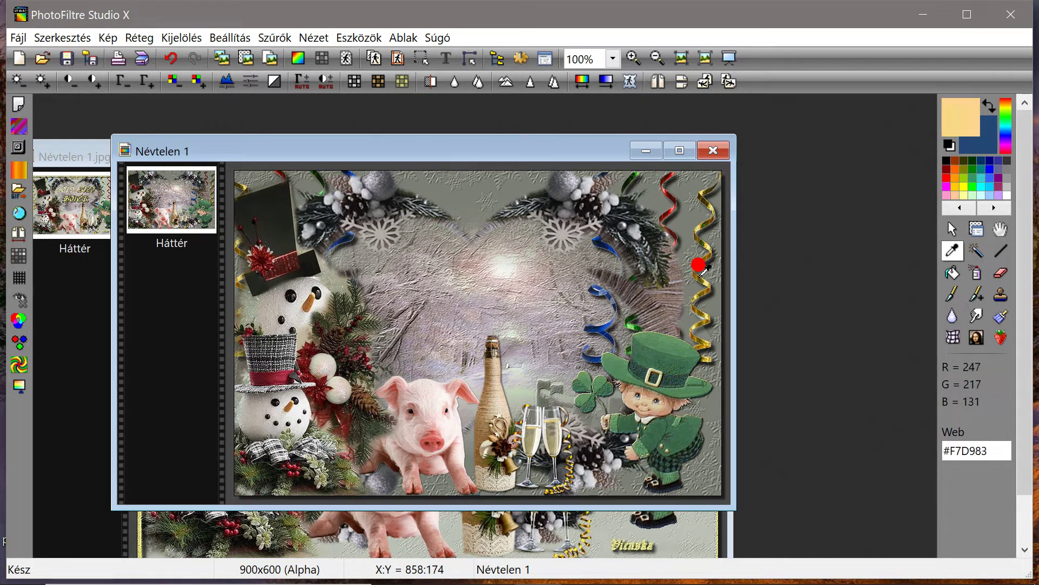
Add a caption reading 2019 in bold italic Old English Text MT, size 80, coloured with the sampled light gold
{"action": "left_click", "coordinate": [443, 58]}
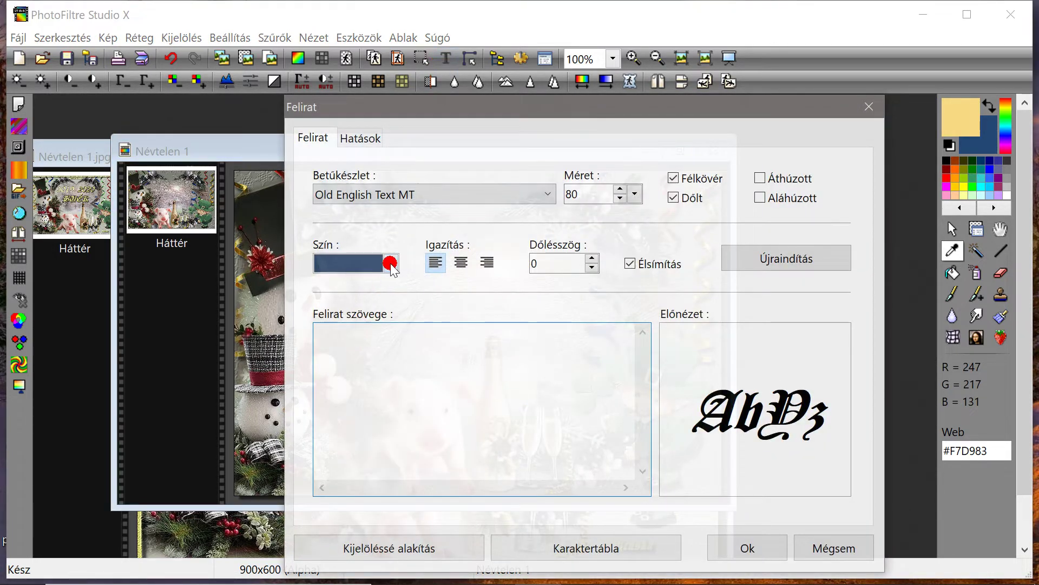
{"action": "left_click", "coordinate": [391, 266]}
{"action": "left_click", "coordinate": [389, 284]}
{"action": "left_click", "coordinate": [365, 339]}
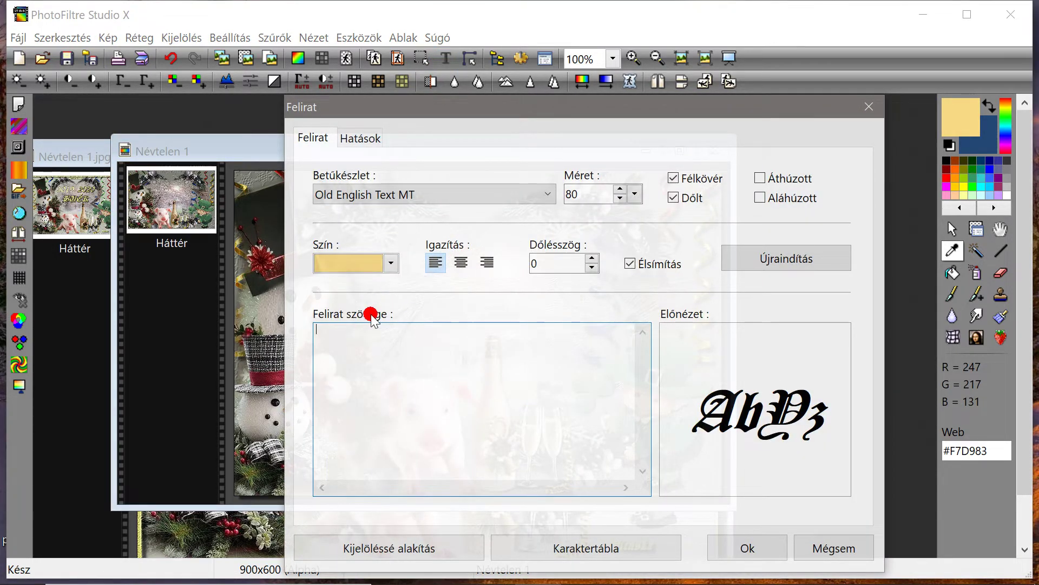
{"action": "type", "text": "2019"}
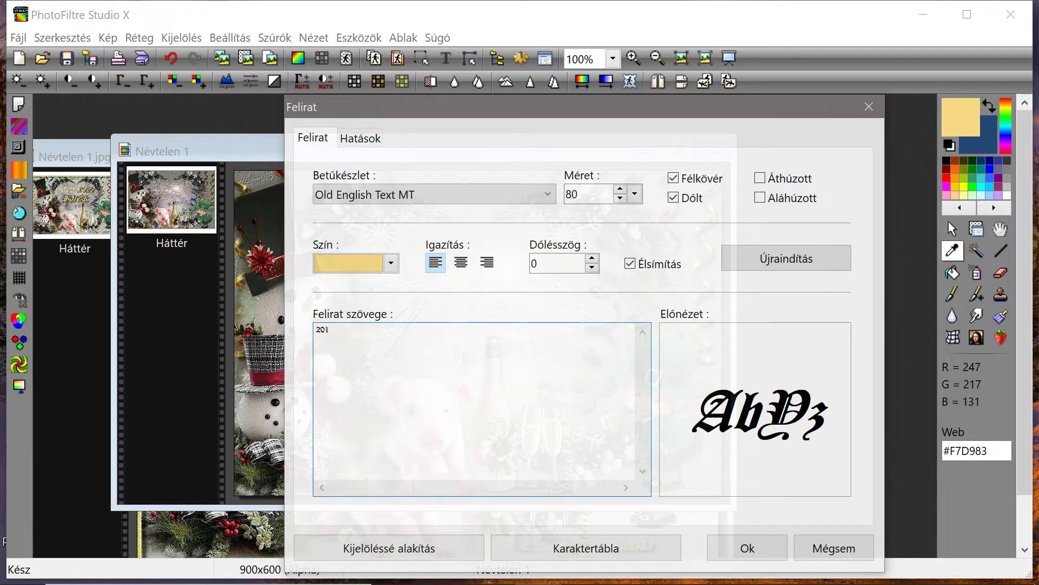
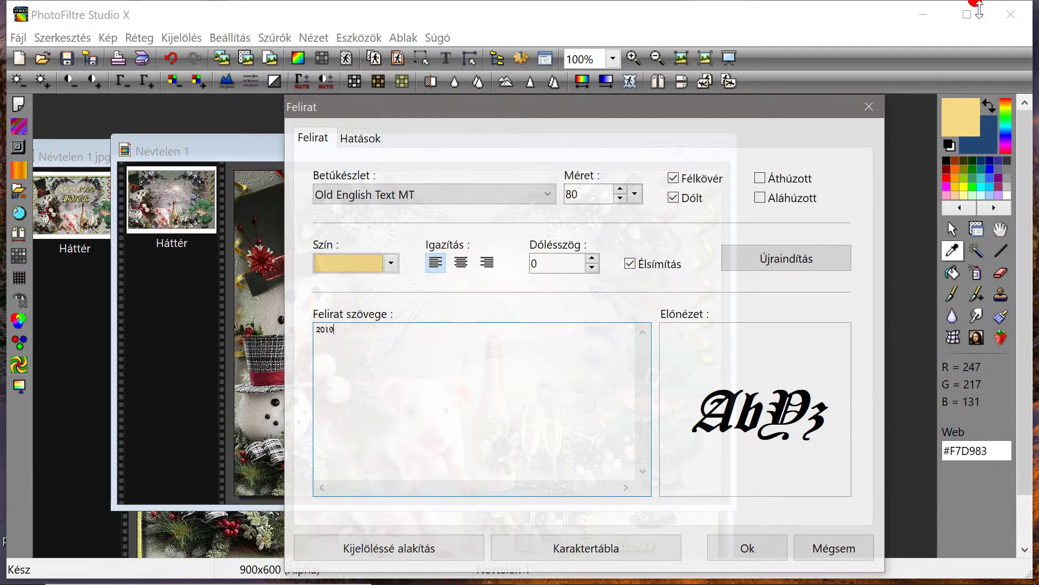
{"action": "left_click", "coordinate": [750, 551]}
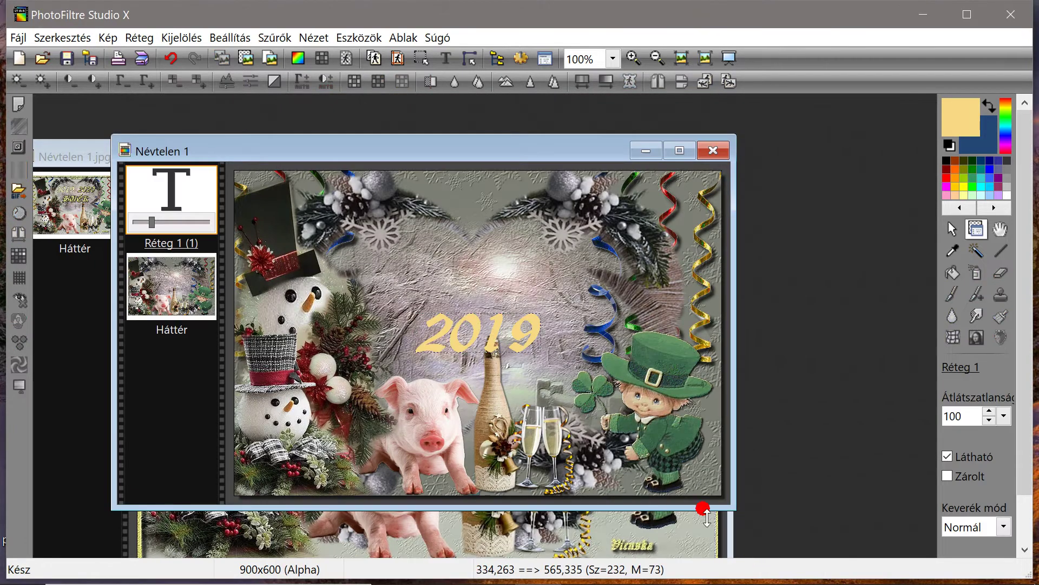
Move the 2019 caption up to the open area beside the large snowman and convert its text to an image layer
{"action": "left_click", "coordinate": [459, 344]}
{"action": "left_click_drag", "start_coordinate": [455, 342], "coordinate": [385, 271]}
{"action": "left_click", "coordinate": [149, 193]}
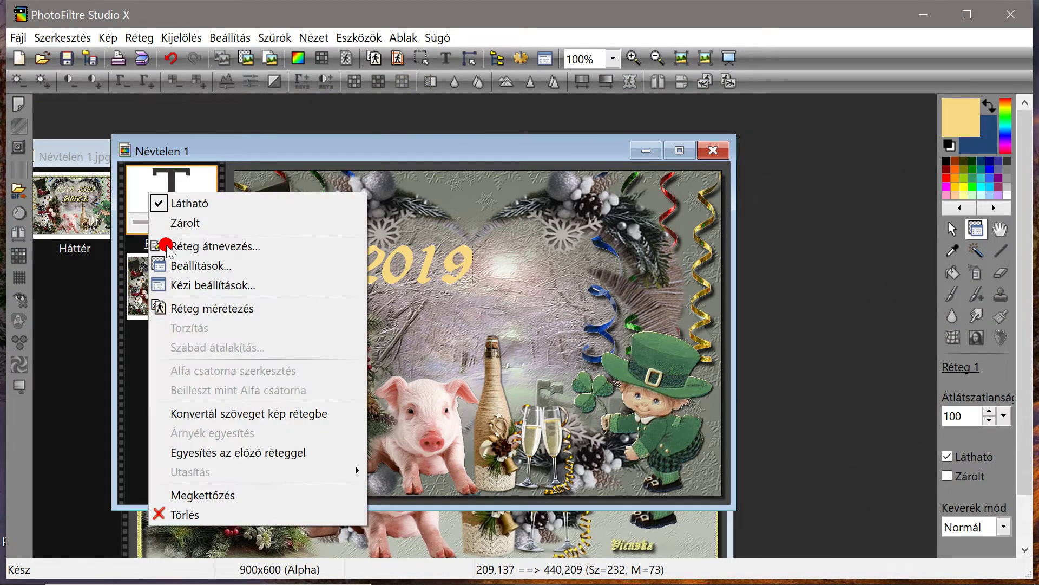
{"action": "left_click", "coordinate": [227, 417]}
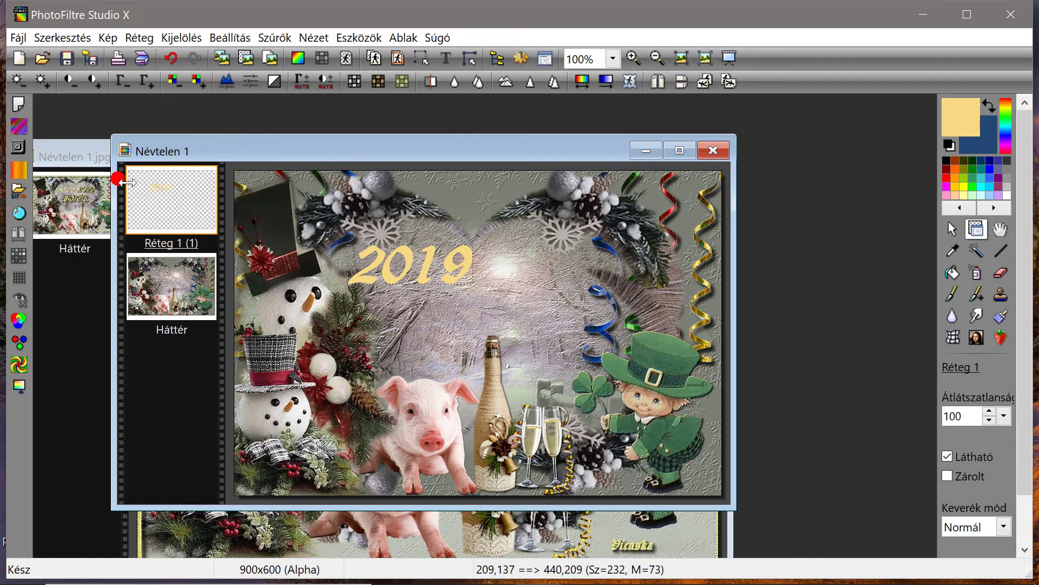
Scale the 2019 layer to 80% with free transform and shift it slightly closer to the snowman
{"action": "right_click", "coordinate": [160, 199]}
{"action": "left_click", "coordinate": [260, 369]}
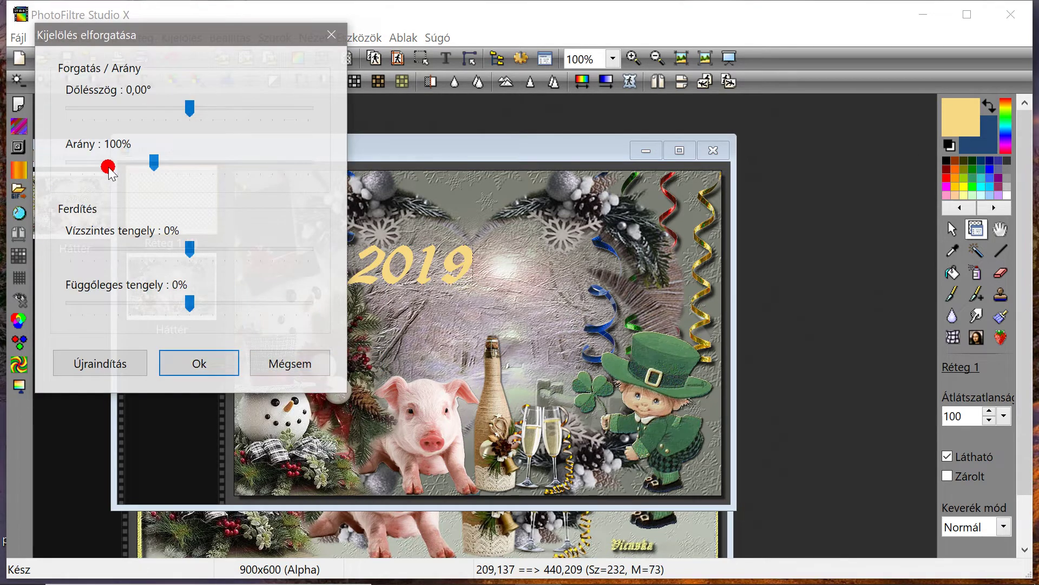
{"action": "left_click", "coordinate": [106, 163]}
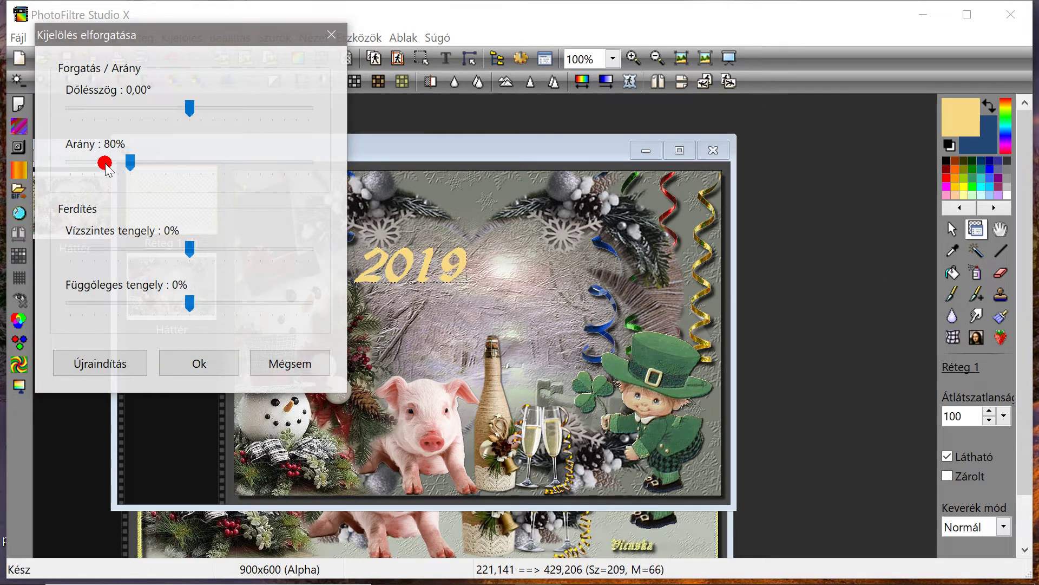
{"action": "left_click", "coordinate": [193, 367]}
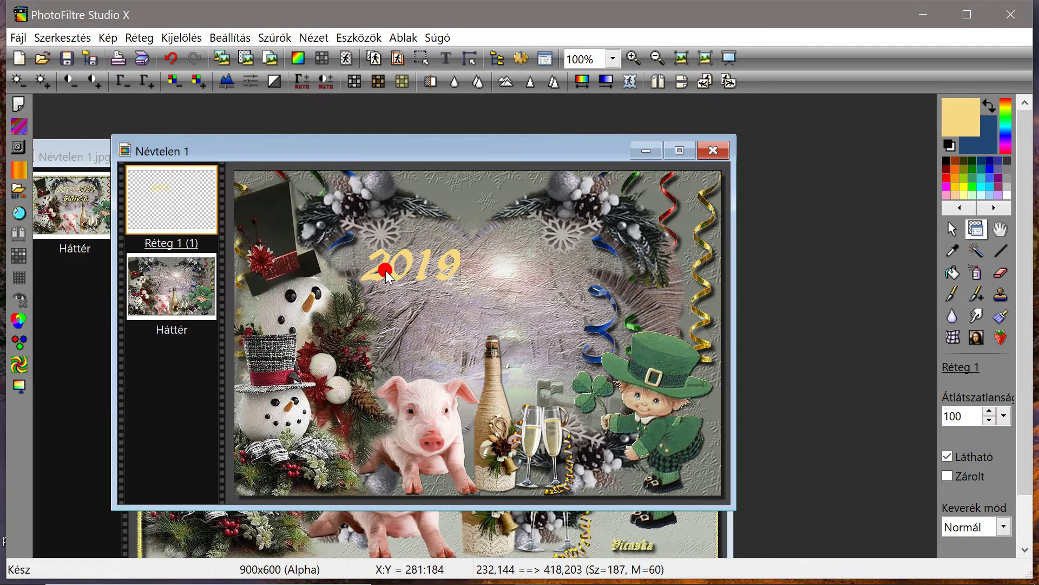
{"action": "left_click_drag", "start_coordinate": [373, 280], "coordinate": [360, 277]}
Add a second caption reading 2020 in the same bold italic Old English Text MT, size 80, and convert it to an image layer
{"action": "left_click", "coordinate": [449, 60]}
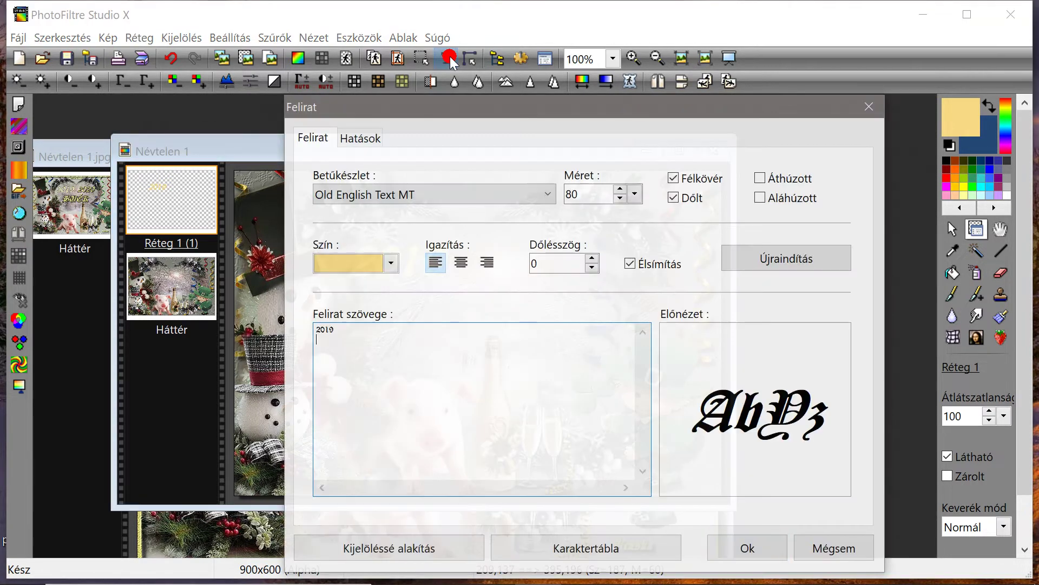
{"action": "left_click", "coordinate": [334, 345]}
{"action": "double_click", "coordinate": [321, 331]}
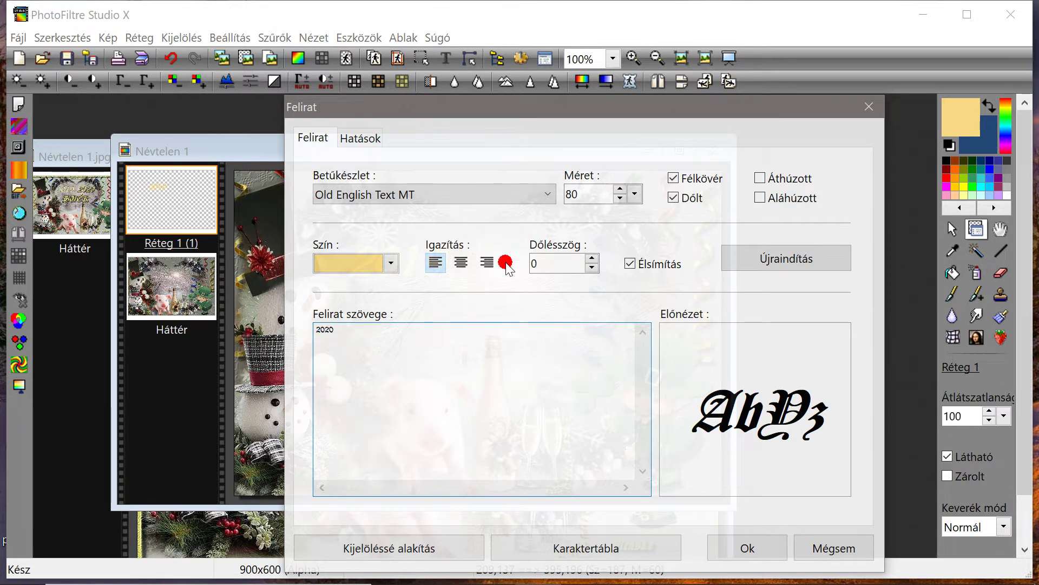
{"action": "left_click", "coordinate": [751, 549]}
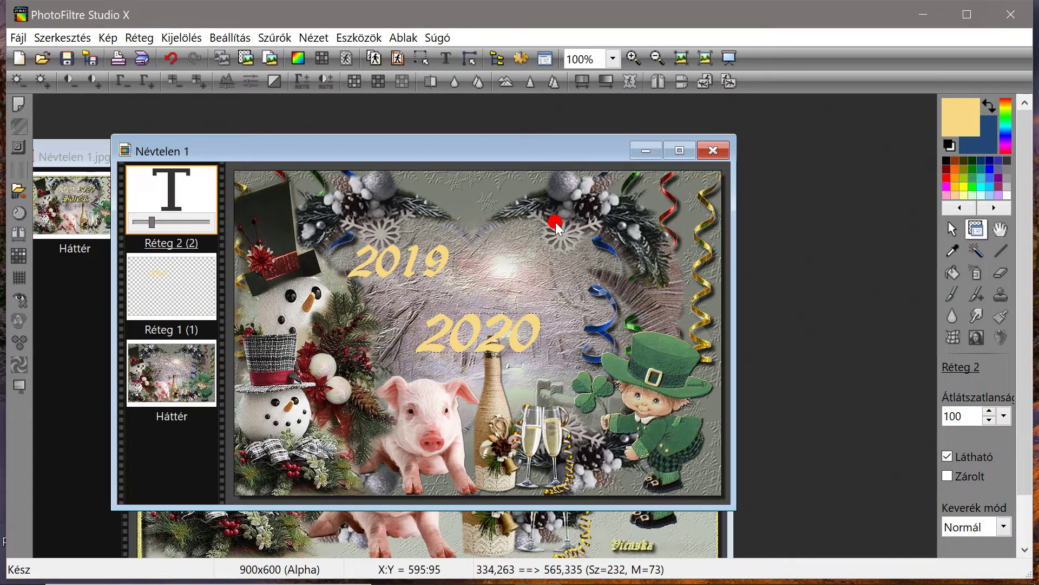
{"action": "right_click", "coordinate": [166, 201]}
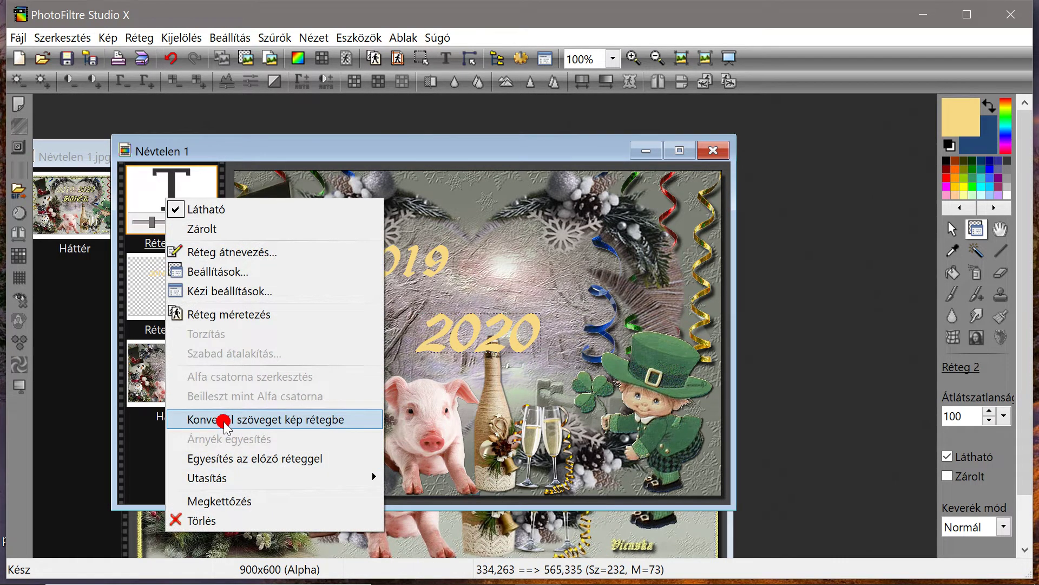
{"action": "left_click", "coordinate": [226, 422]}
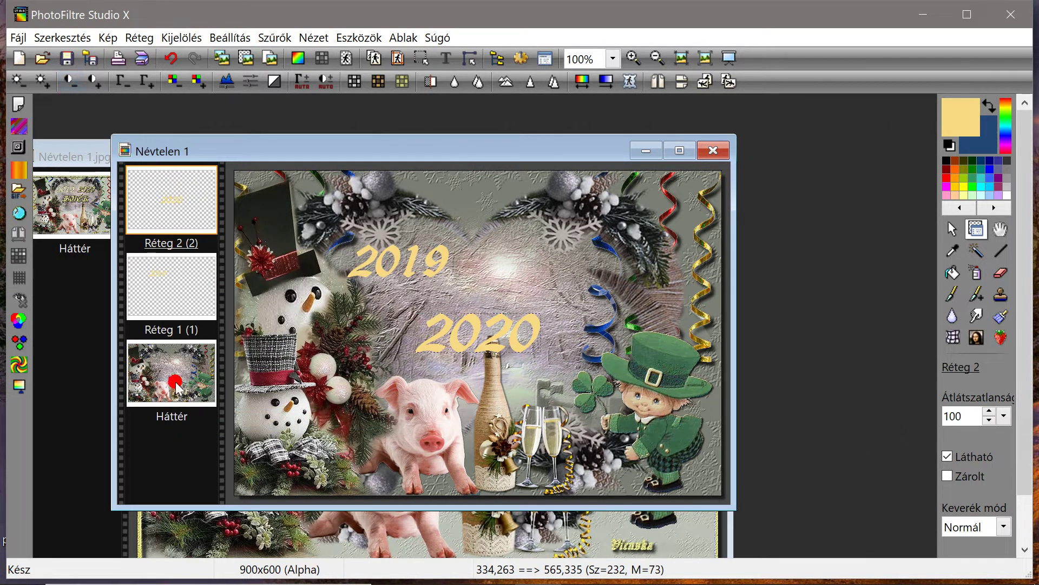
Scale the 2020 layer to about 80% with free transform and place it level with 2019, just to its right
{"action": "right_click", "coordinate": [203, 202]}
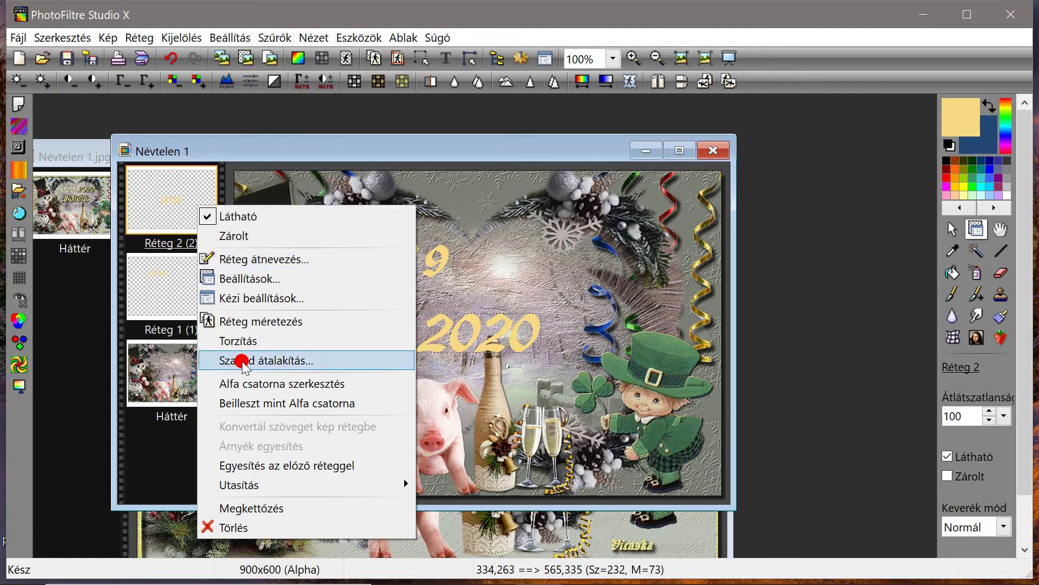
{"action": "left_click", "coordinate": [241, 360]}
{"action": "left_click", "coordinate": [117, 163]}
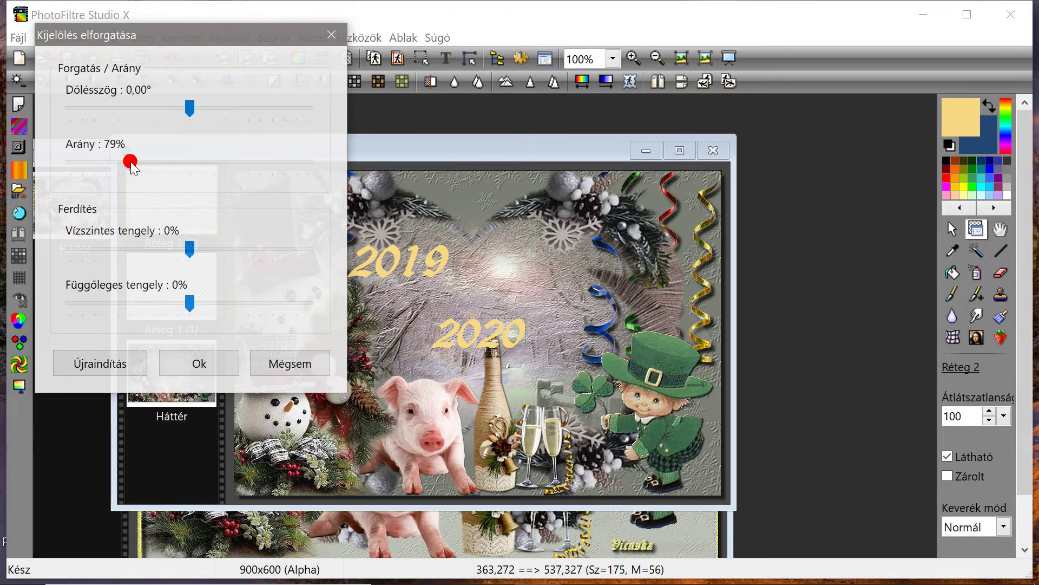
{"action": "left_click", "coordinate": [200, 365]}
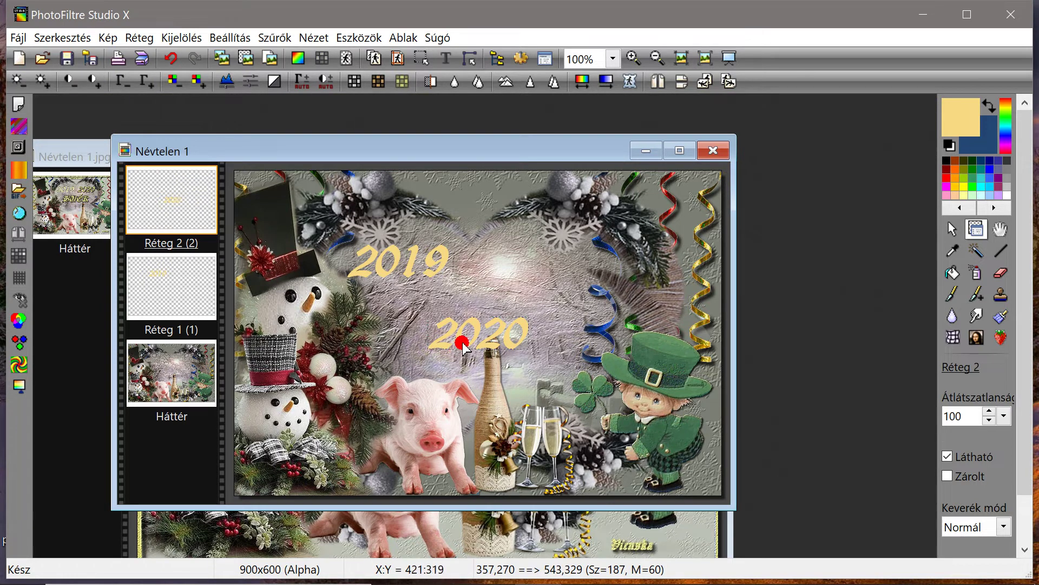
{"action": "left_click_drag", "start_coordinate": [463, 344], "coordinate": [441, 271]}
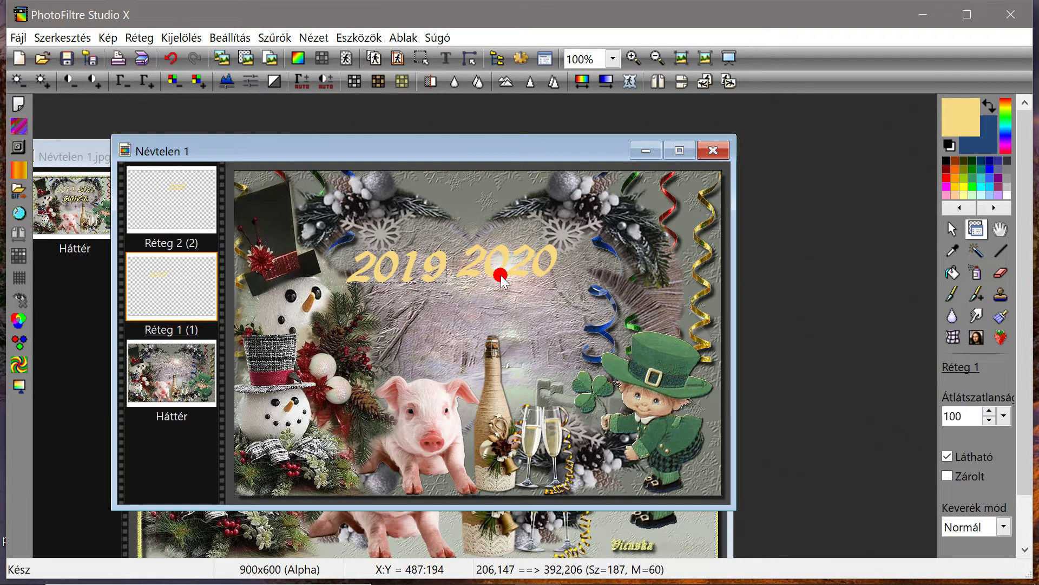
{"action": "mouse_move", "coordinate": [517, 272]}
{"action": "left_mouse_down"}
{"action": "mouse_move", "coordinate": [476, 277]}
{"action": "mouse_move", "coordinate": [521, 278]}
{"action": "left_mouse_up"}
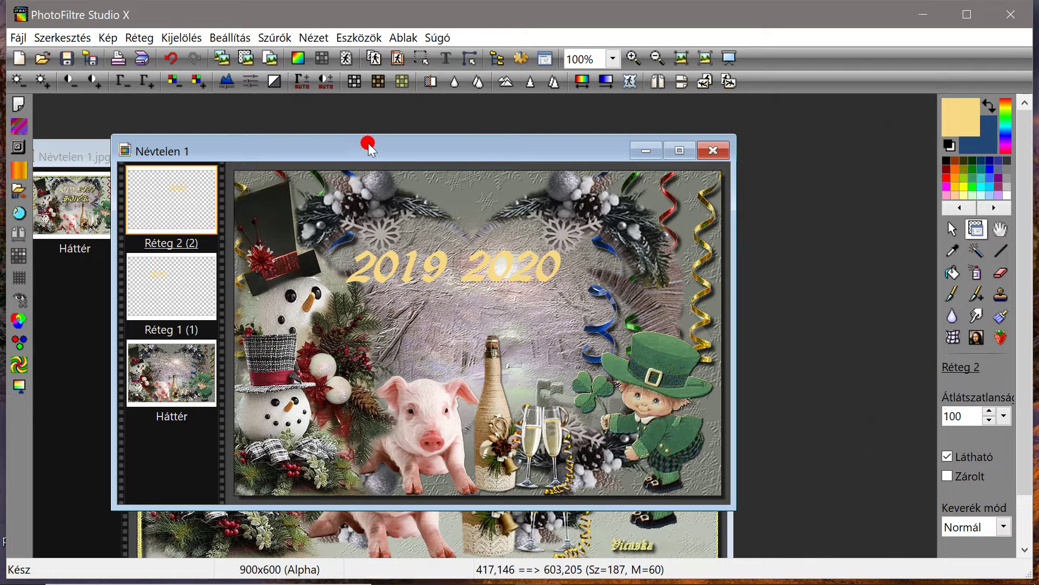
Select the digit 9 on the 2019 layer with the magic wand and apply a black progressive contour, 80% opacity, width 3, blur style
{"action": "left_click_drag", "start_coordinate": [366, 151], "coordinate": [371, 142]}
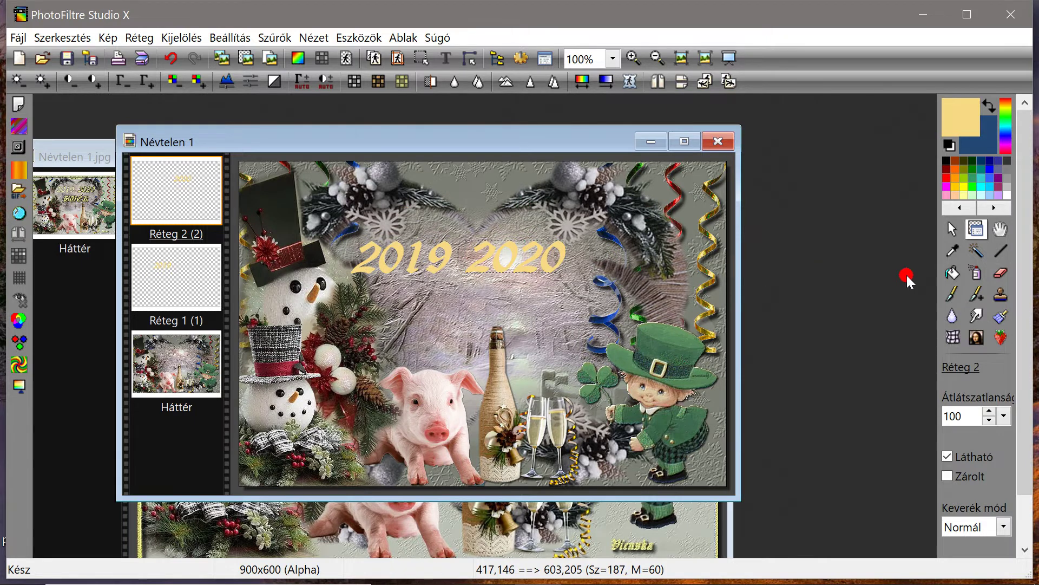
{"action": "left_click", "coordinate": [980, 253]}
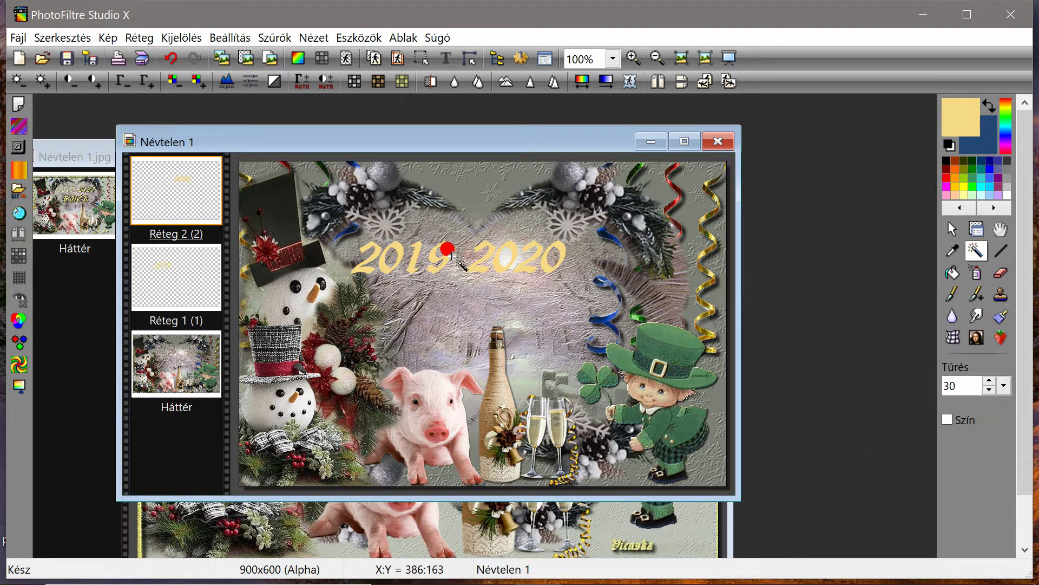
{"action": "left_click", "coordinate": [162, 264]}
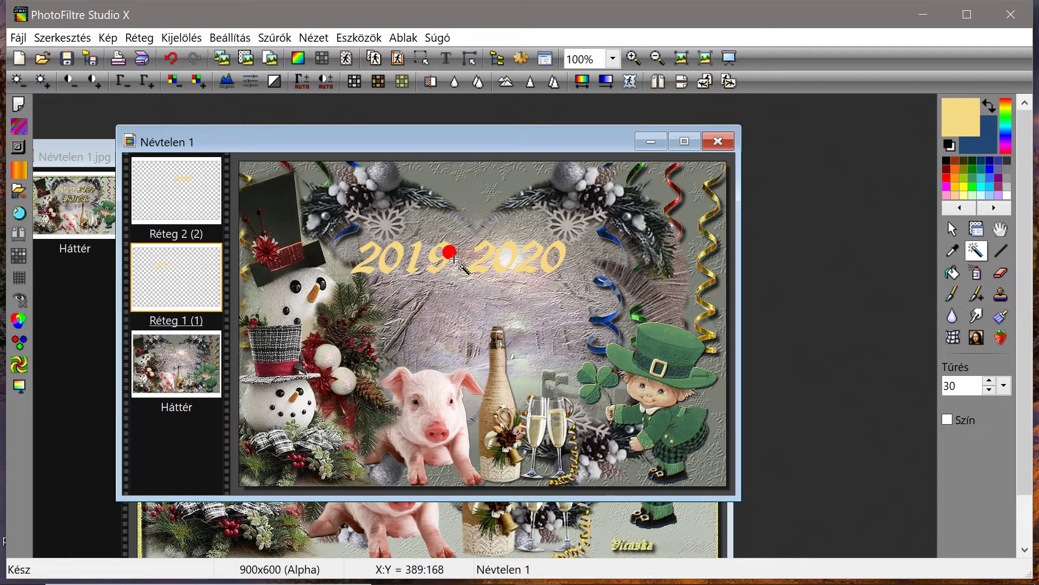
{"action": "left_click", "coordinate": [450, 253]}
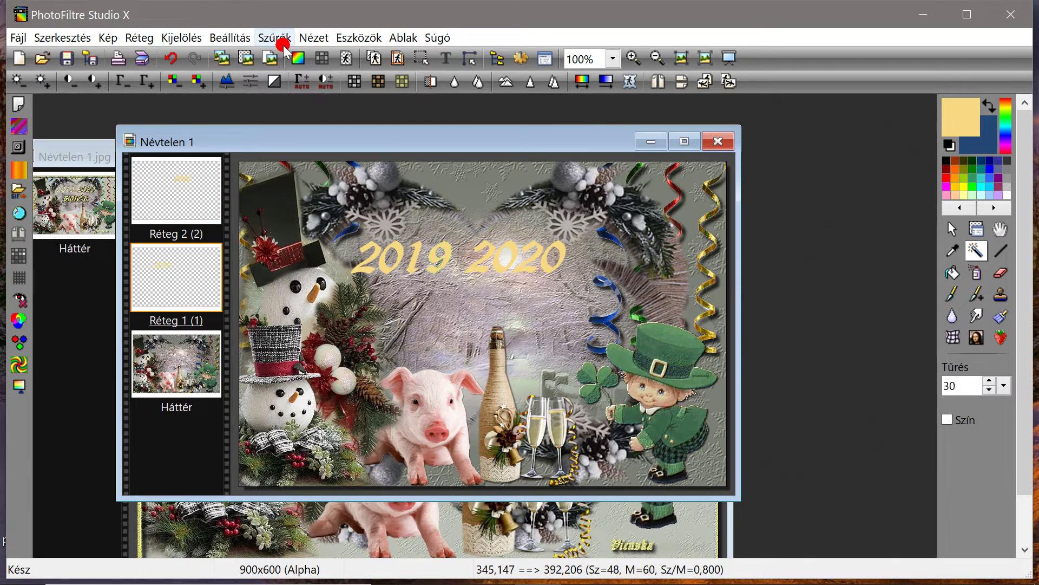
{"action": "left_click", "coordinate": [283, 47]}
{"action": "mouse_move", "coordinate": [315, 224]}
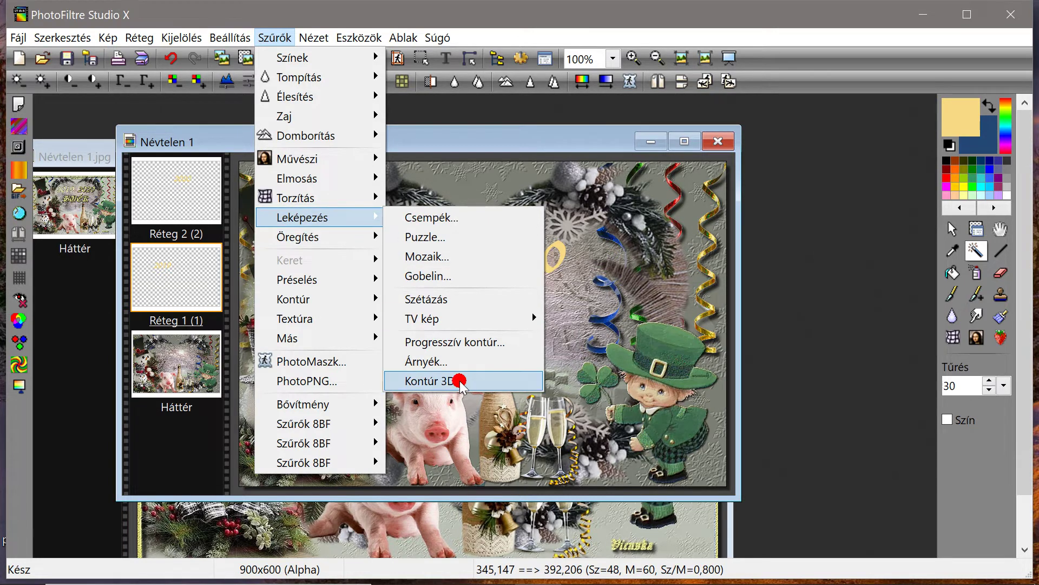
{"action": "left_click", "coordinate": [457, 342]}
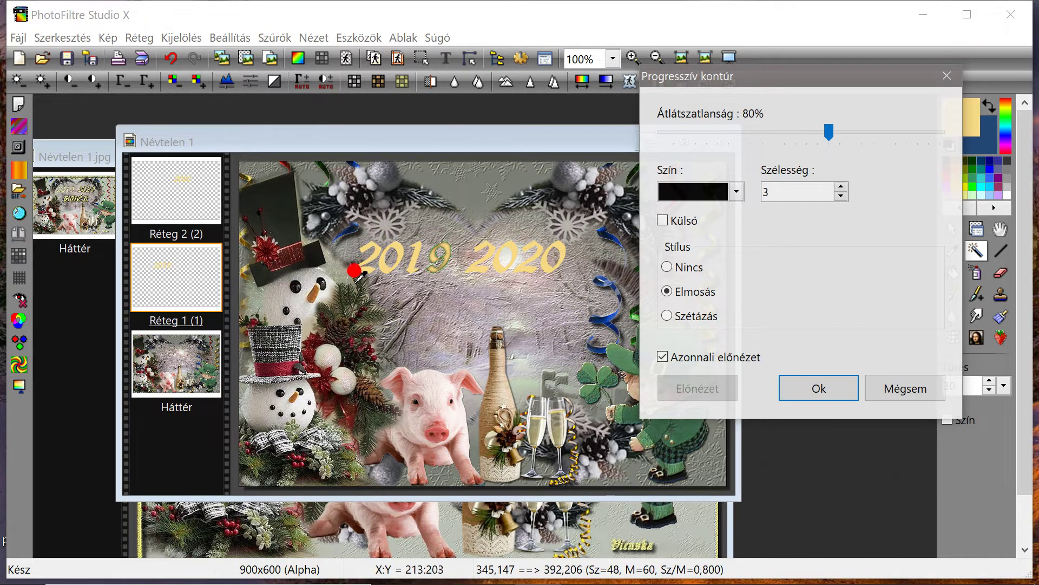
{"action": "left_click", "coordinate": [796, 386]}
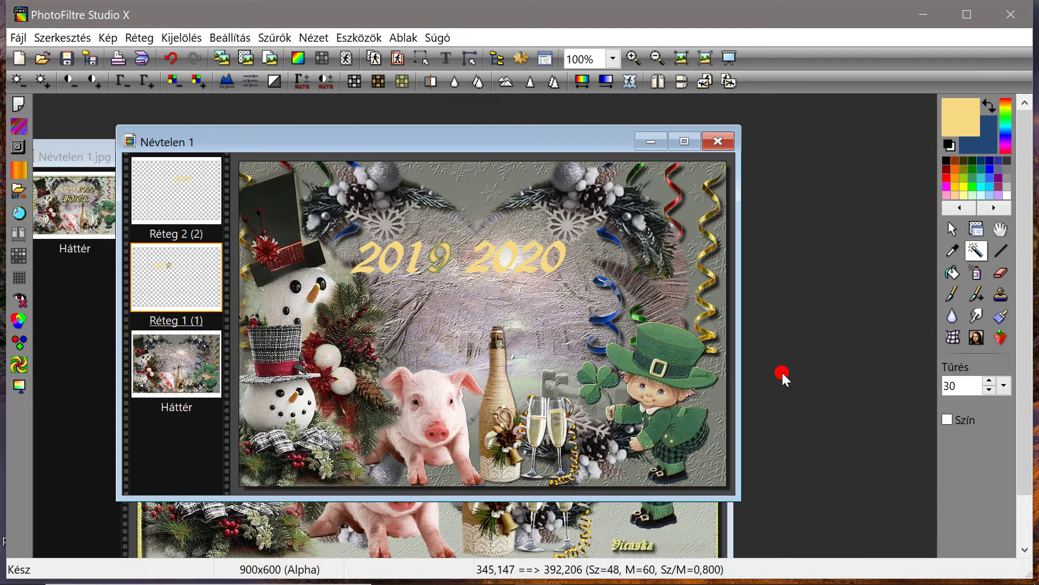
Select the digit 1 of 2019 and apply the black progressive contour with 80% opacity, width 3 and blur style
{"action": "left_click", "coordinate": [413, 263]}
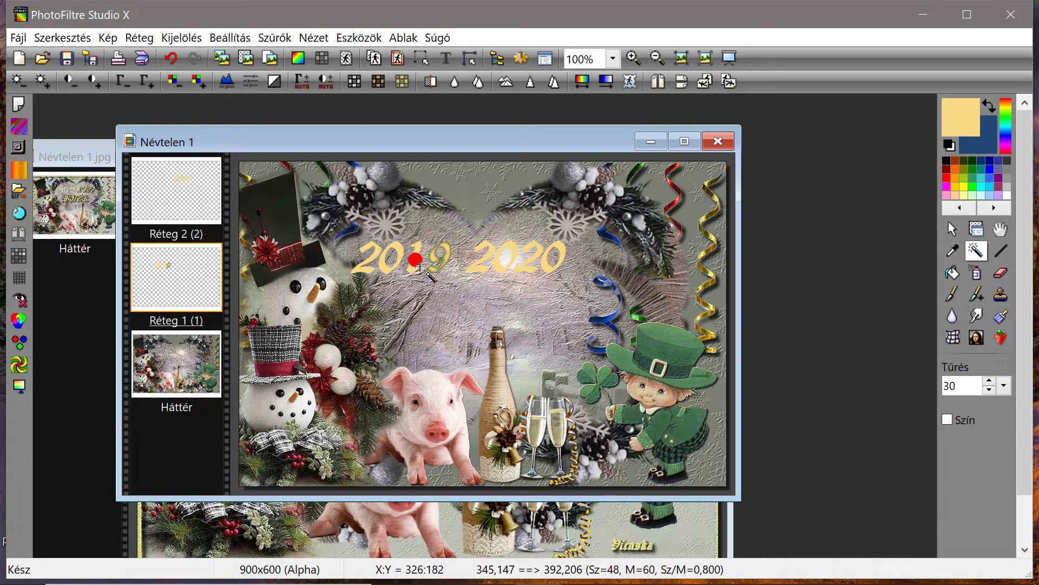
{"action": "left_click", "coordinate": [267, 38]}
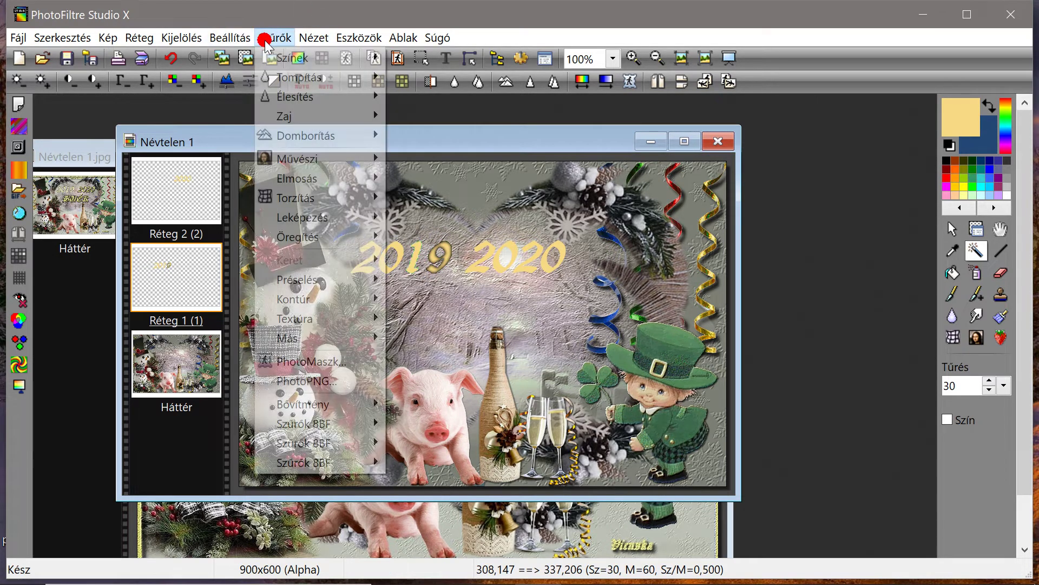
{"action": "mouse_move", "coordinate": [324, 219]}
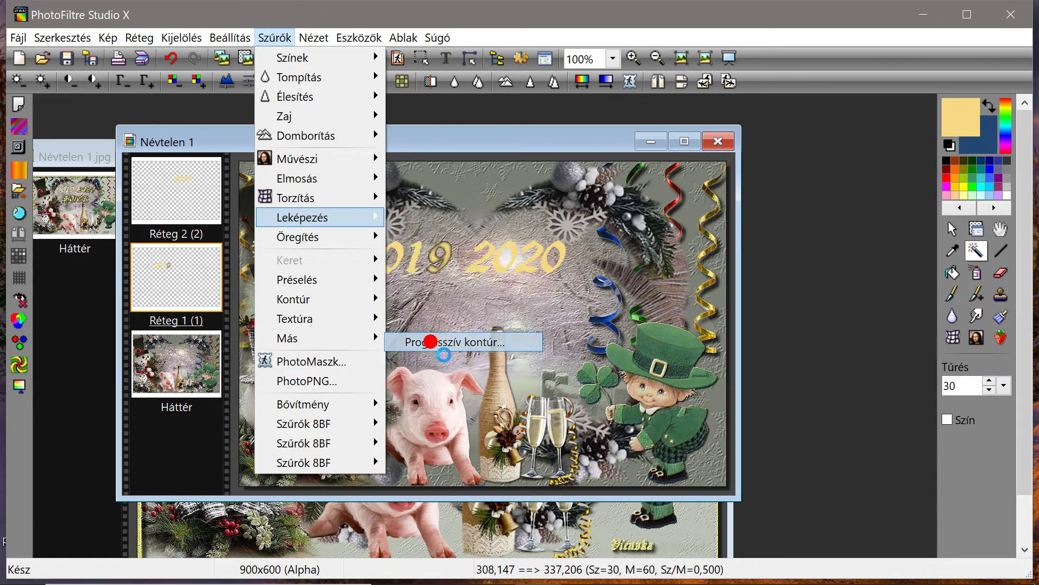
{"action": "left_click", "coordinate": [431, 341]}
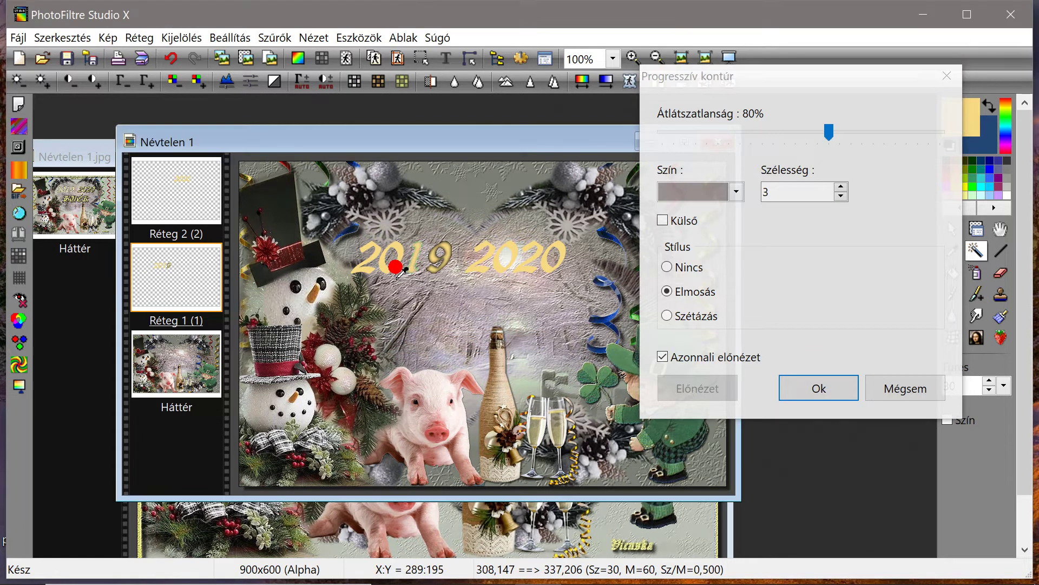
{"action": "left_click", "coordinate": [814, 388]}
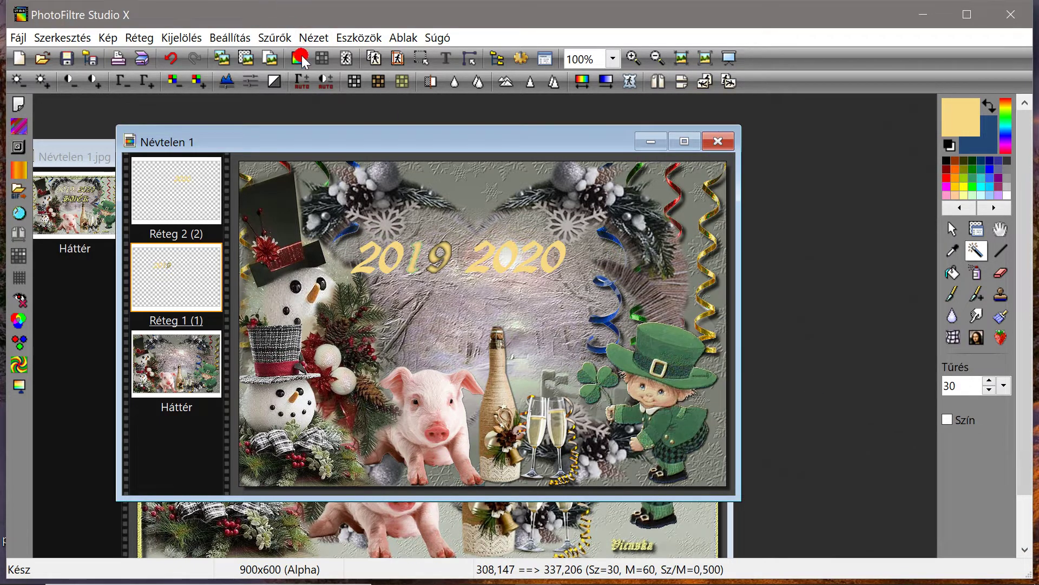
Apply the progressive contour filter once more to the selected digit 1
{"action": "left_click", "coordinate": [275, 37]}
{"action": "mouse_move", "coordinate": [309, 216]}
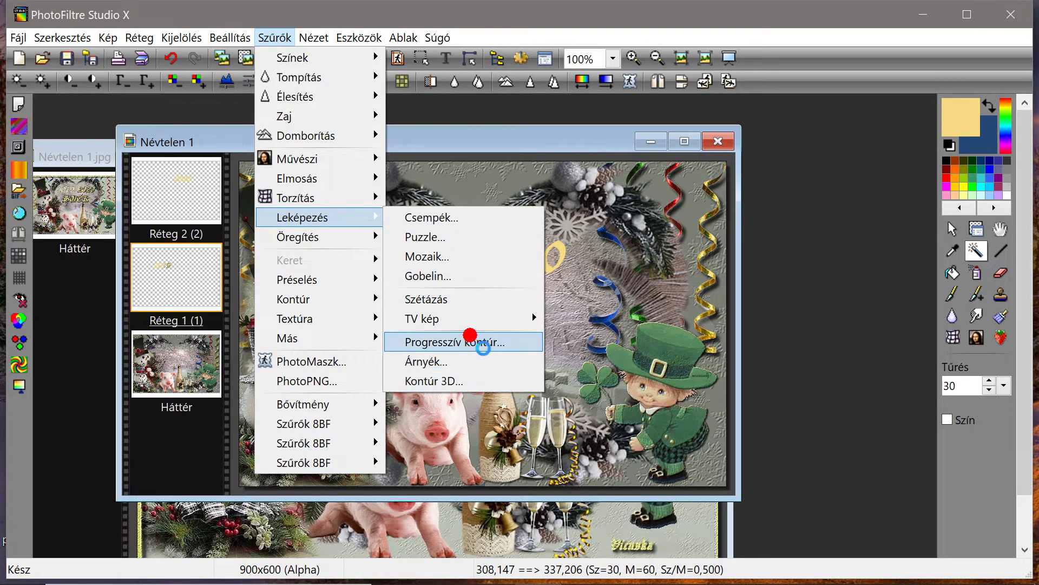
{"action": "left_click", "coordinate": [470, 342]}
{"action": "left_click", "coordinate": [819, 393]}
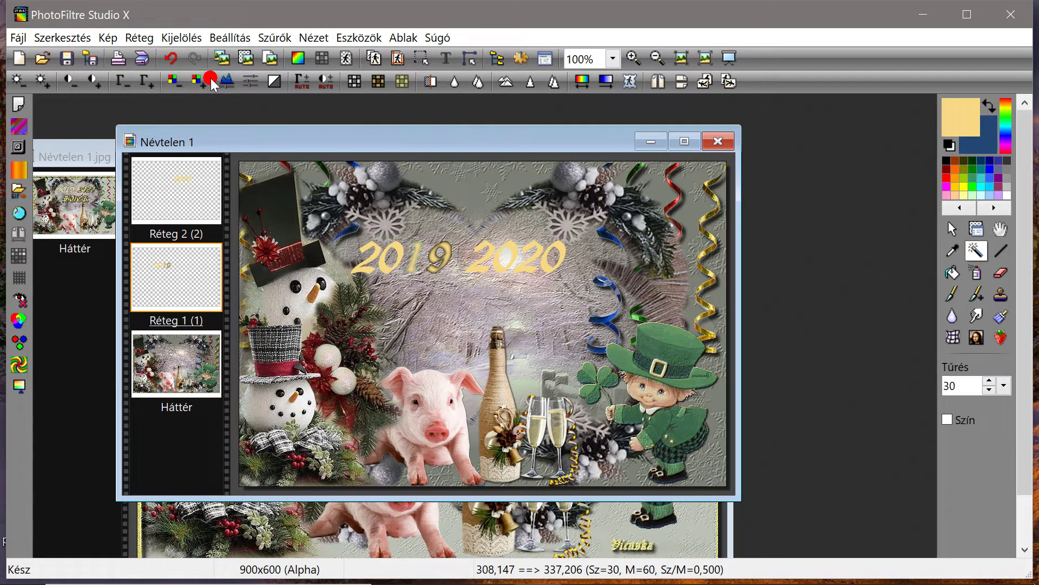
Apply another filter from the Leképezés group to the selected digit 1
{"action": "left_click", "coordinate": [274, 38]}
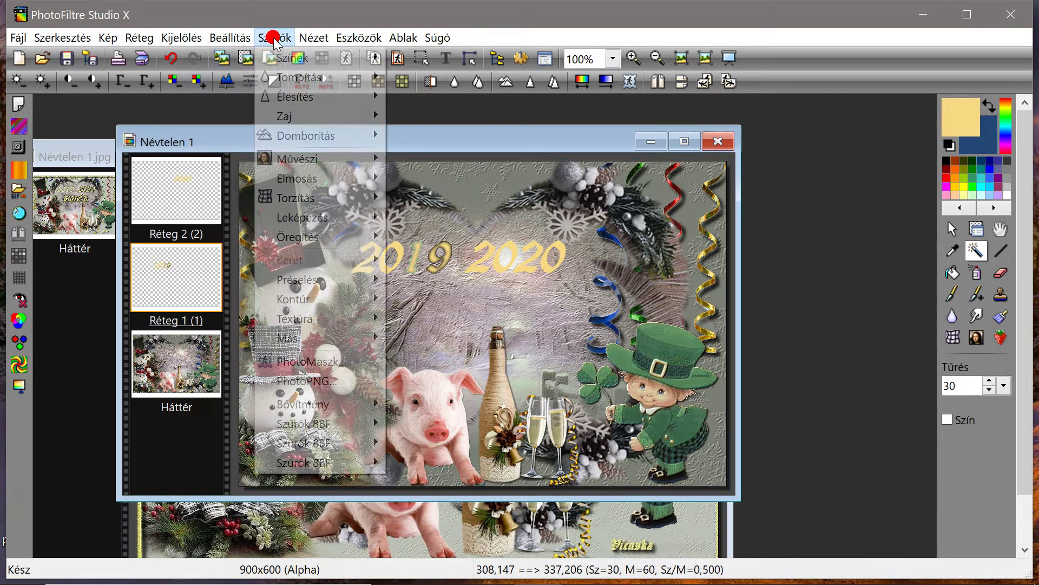
{"action": "mouse_move", "coordinate": [301, 218]}
{"action": "left_click", "coordinate": [472, 152]}
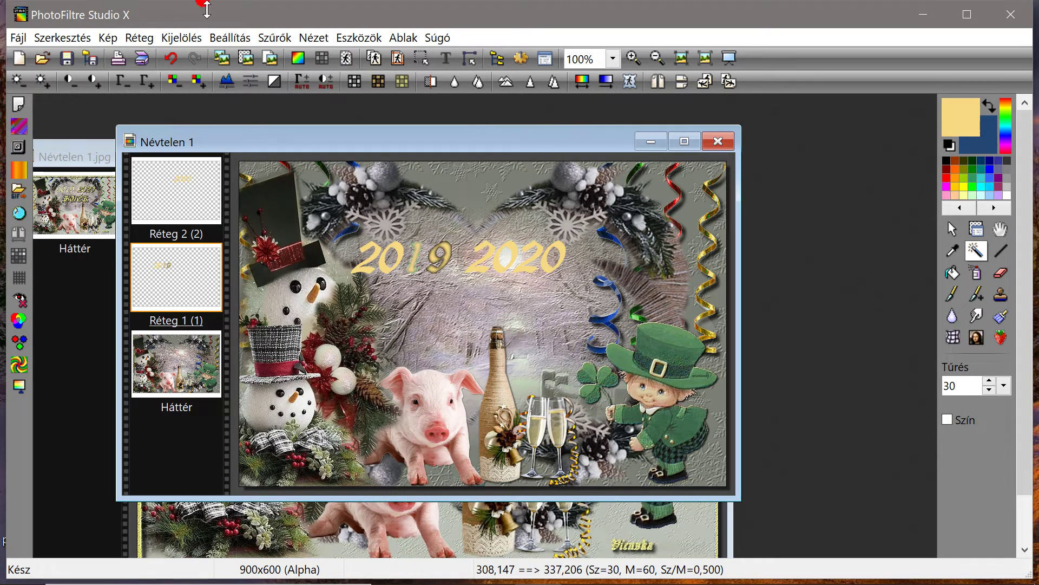
{"action": "left_click", "coordinate": [273, 38]}
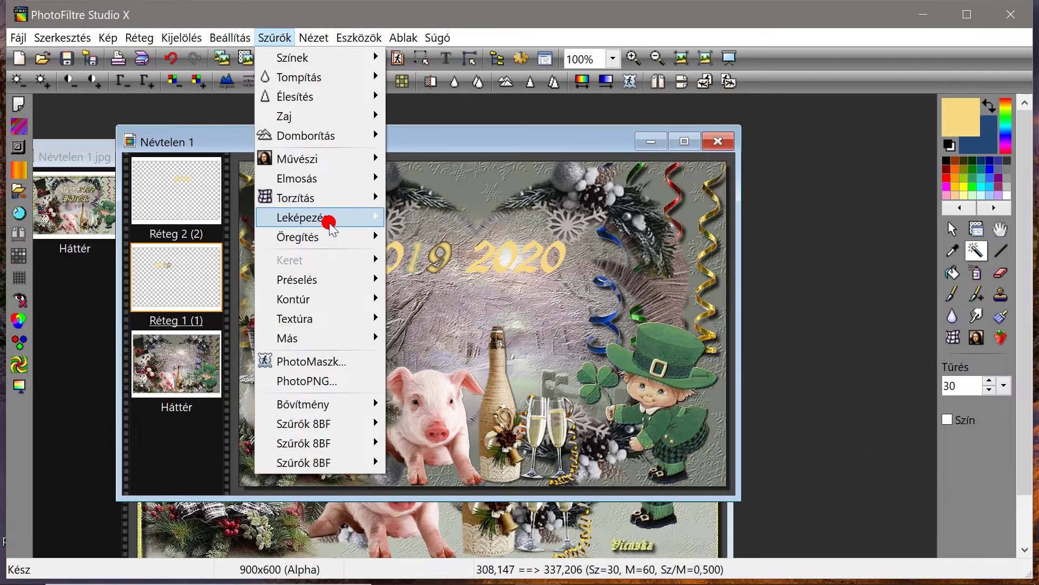
Apply the Progresszív kontúr filter with width 3 in dark grey (RGB 54, 50, 50) to the 1 of 2019
{"action": "mouse_move", "coordinate": [326, 215]}
{"action": "left_click", "coordinate": [448, 342]}
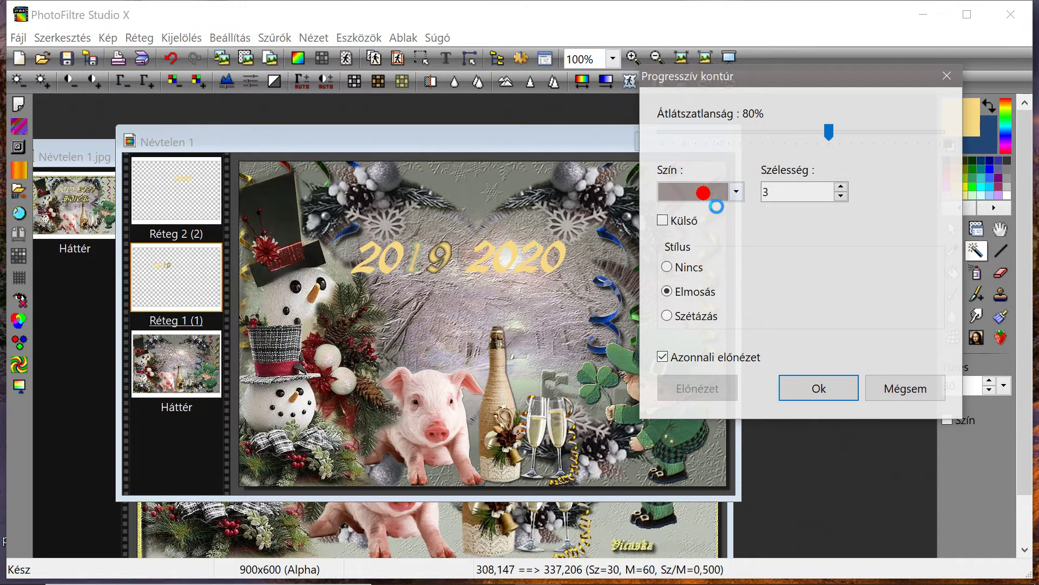
{"action": "left_click", "coordinate": [703, 193]}
{"action": "left_click_drag", "start_coordinate": [731, 263], "coordinate": [730, 265]}
{"action": "left_click", "coordinate": [352, 390]}
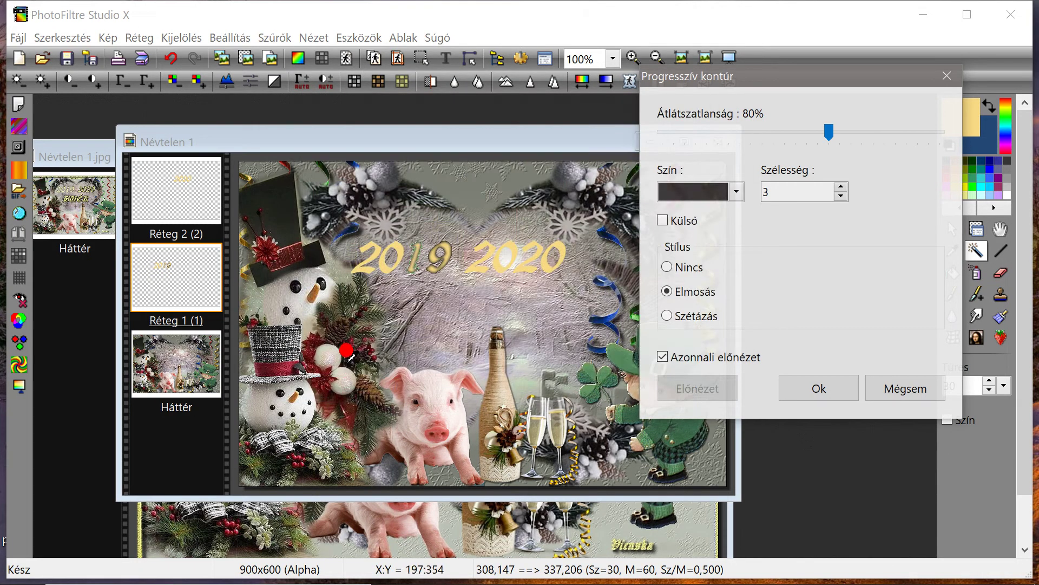
{"action": "left_click", "coordinate": [823, 388]}
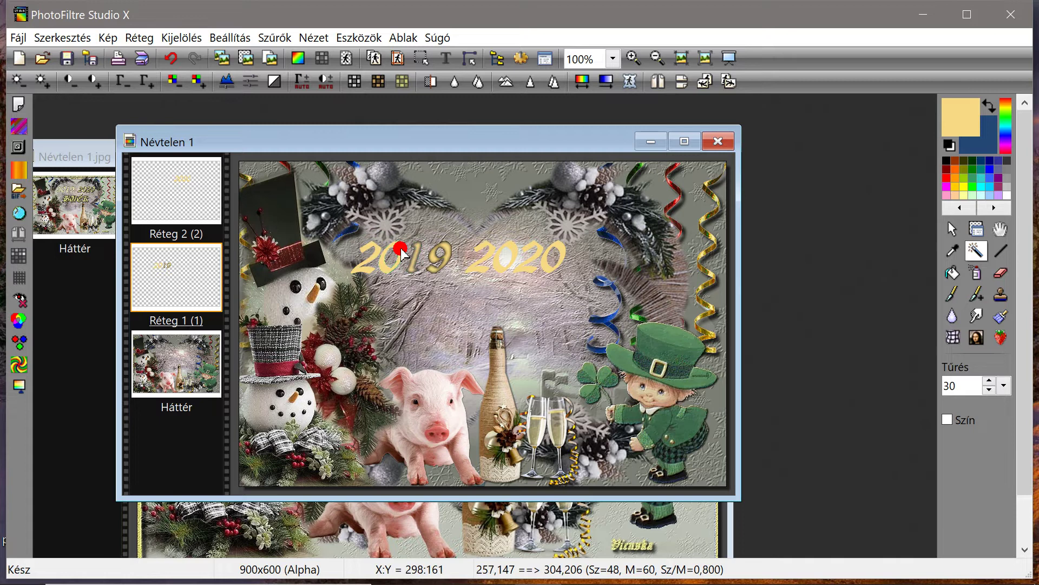
Apply the Progresszív kontúr filter to the 0 of 2019, darkening the contour colour to near-black
{"action": "left_click", "coordinate": [274, 37]}
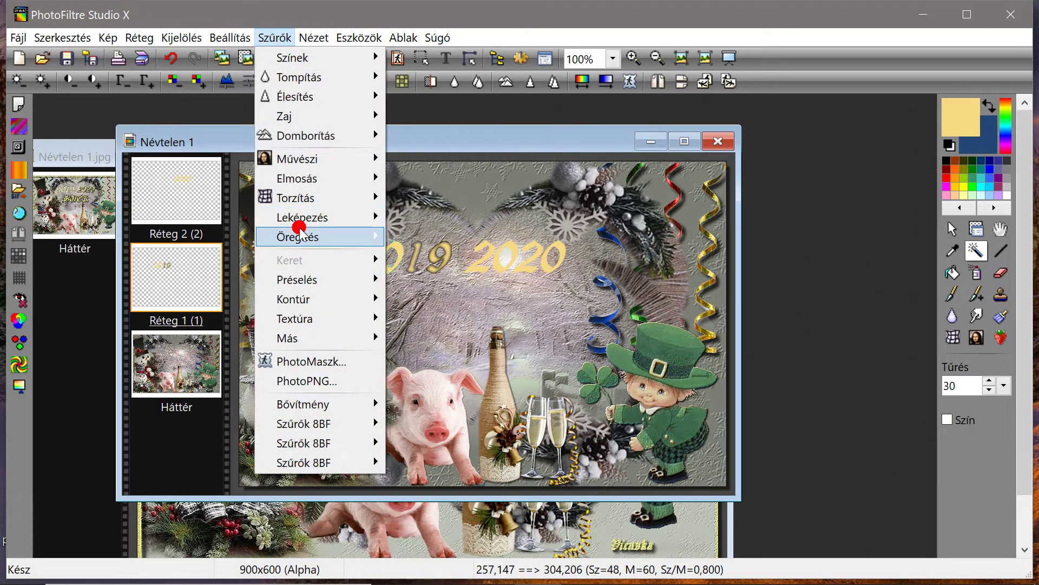
{"action": "mouse_move", "coordinate": [304, 218]}
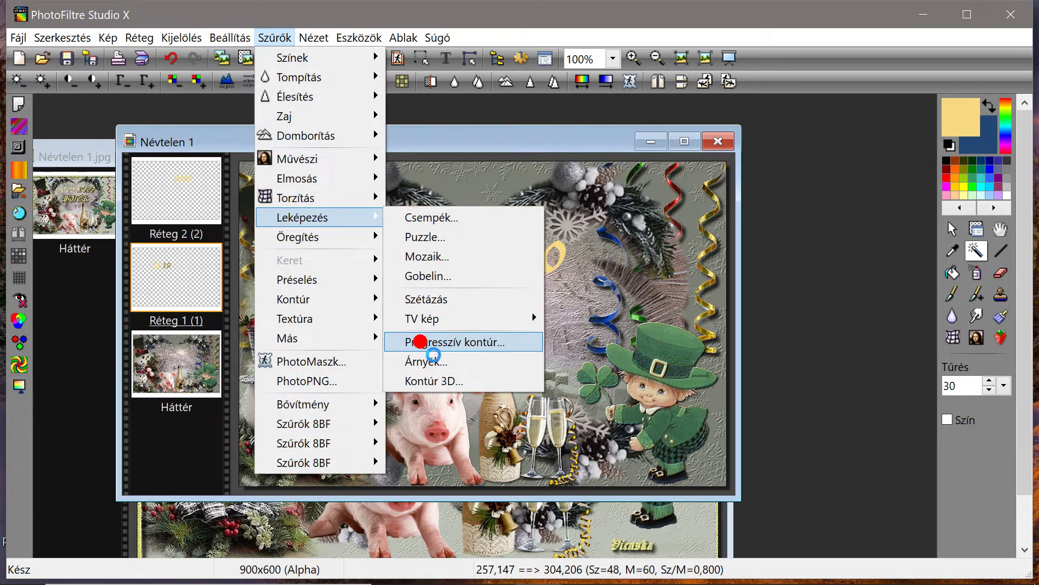
{"action": "left_click", "coordinate": [425, 342]}
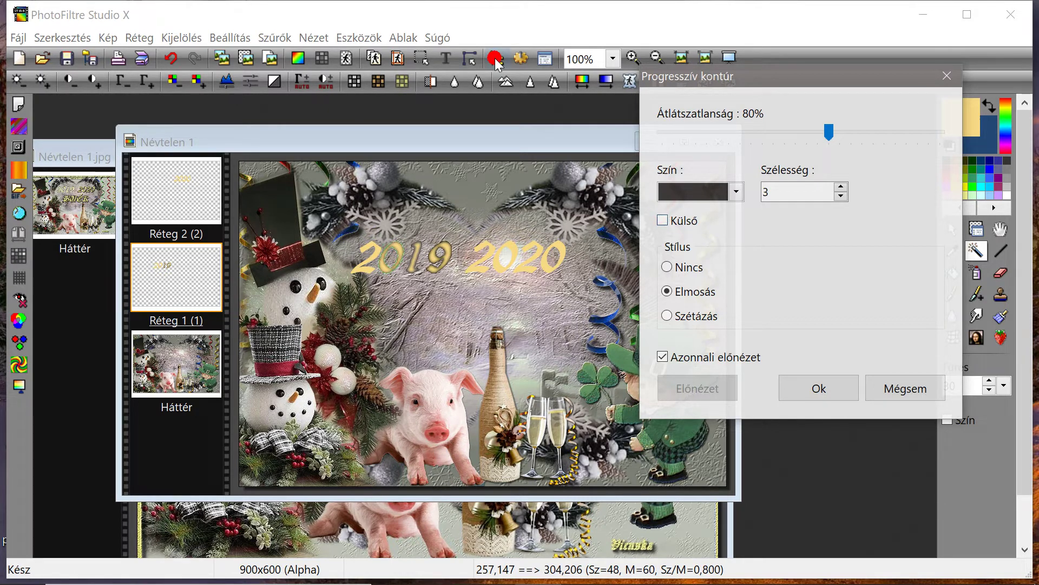
{"action": "left_click", "coordinate": [707, 192]}
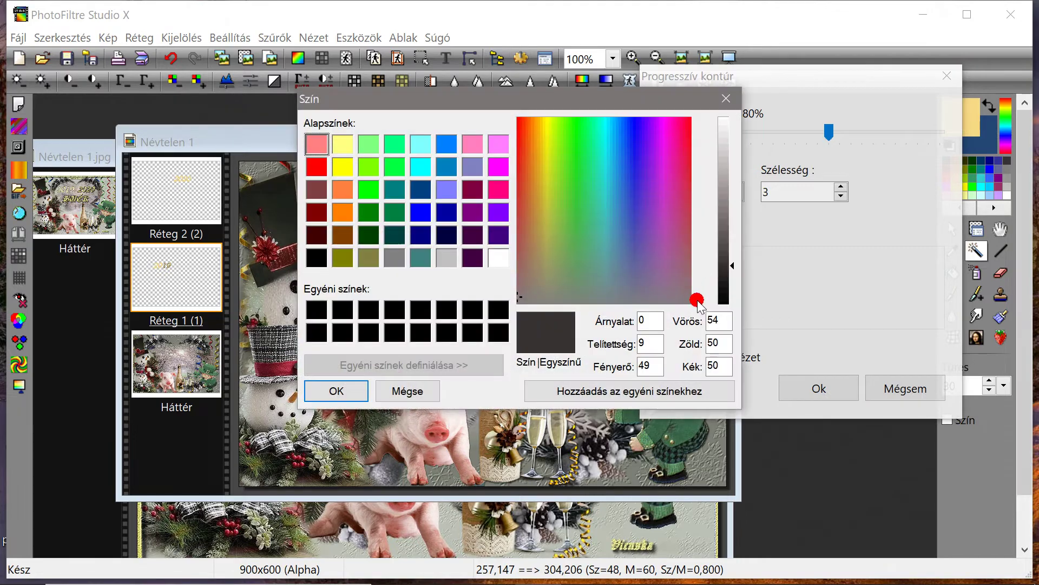
{"action": "left_click", "coordinate": [729, 297]}
{"action": "left_click", "coordinate": [358, 391]}
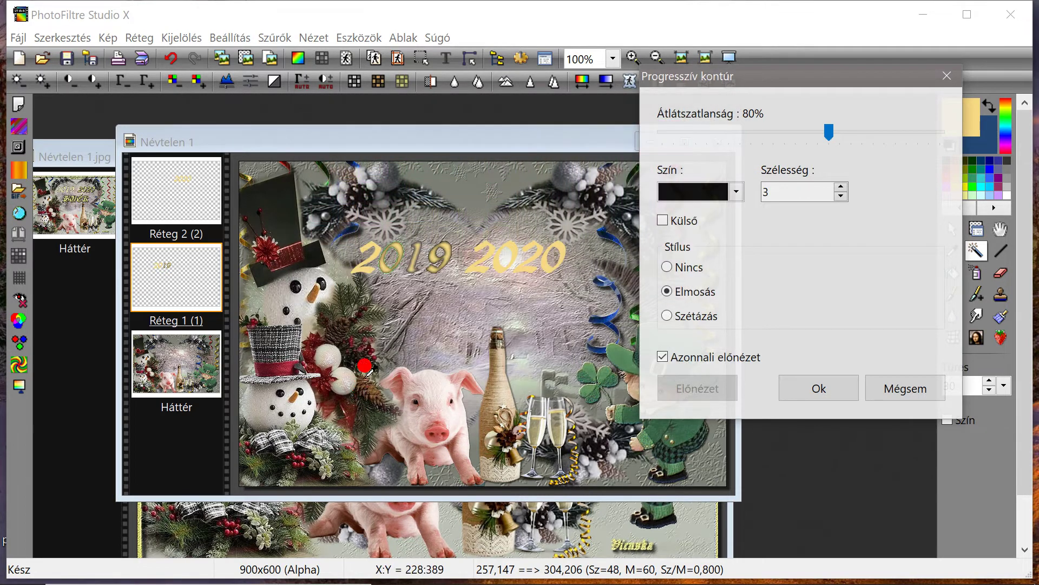
{"action": "left_click", "coordinate": [818, 389]}
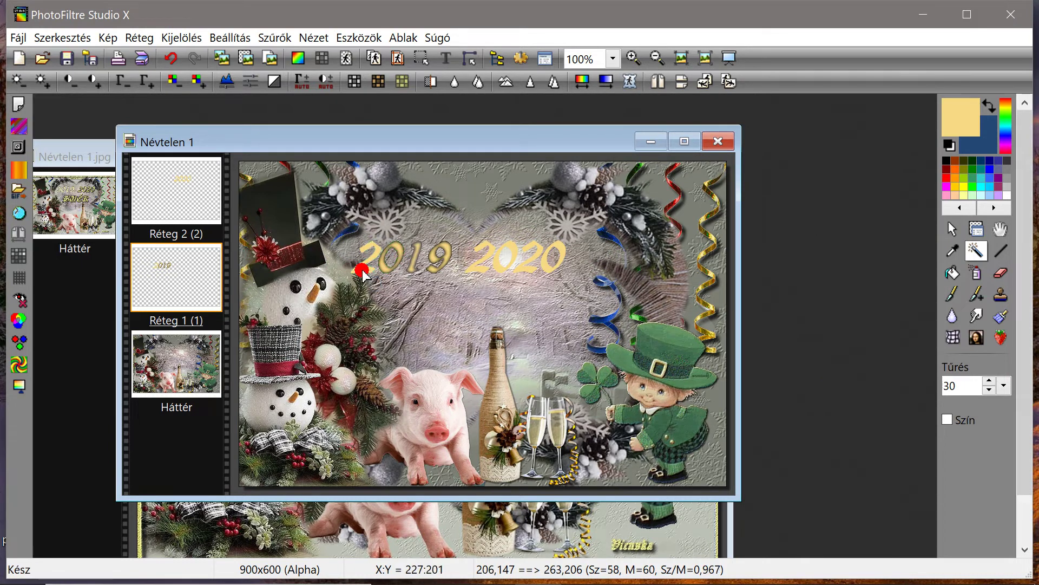
Apply the same near-black Progresszív kontúr to the 2 of 2019
{"action": "left_click", "coordinate": [273, 38]}
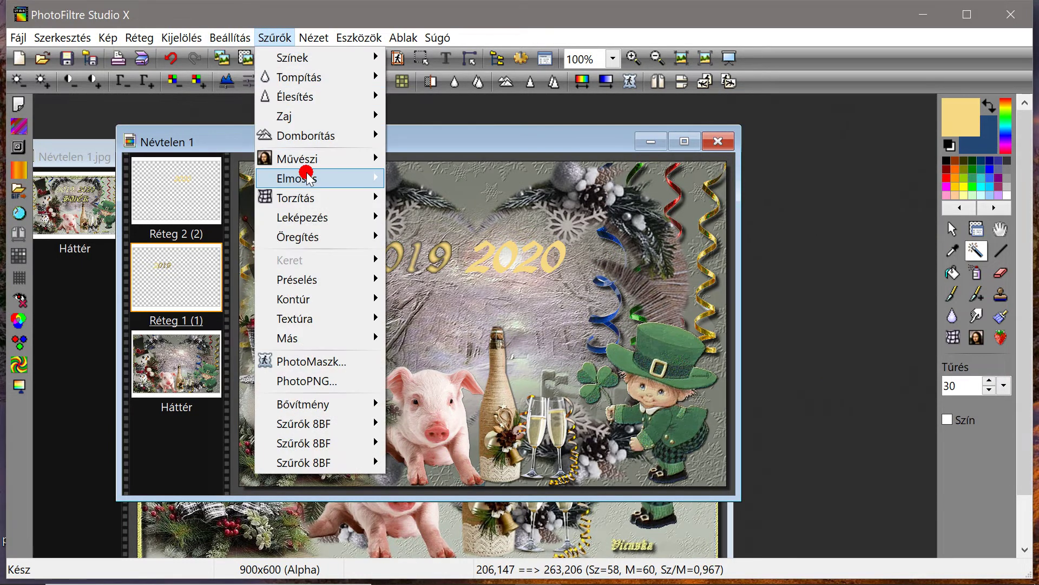
{"action": "mouse_move", "coordinate": [306, 217]}
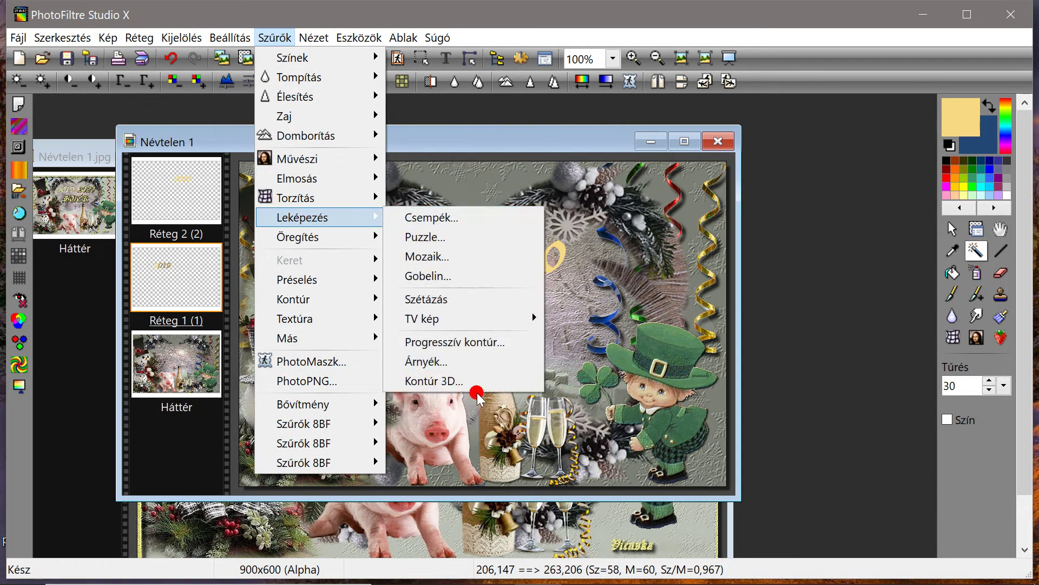
{"action": "left_click", "coordinate": [464, 340]}
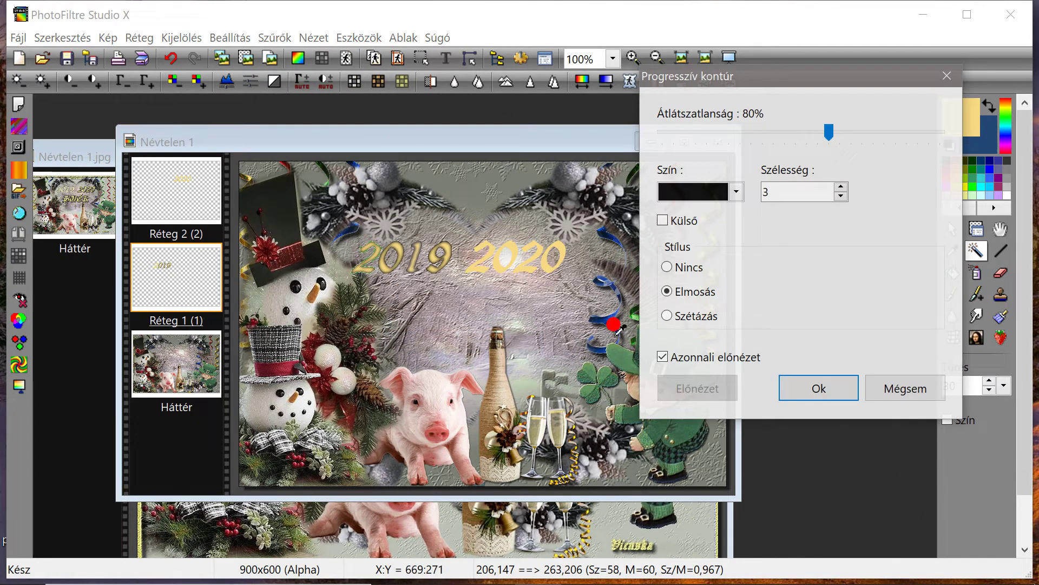
{"action": "left_click", "coordinate": [822, 387]}
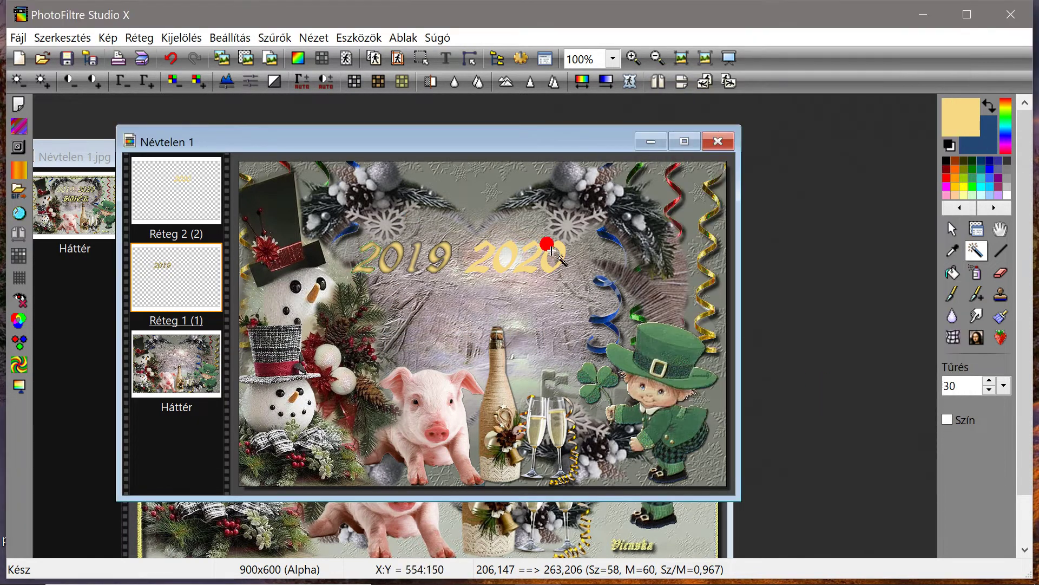
Activate layer Réteg 2 and apply Progresszív kontúr to the last 0 of 2020 in a near-black shade of the lettering's gold
{"action": "left_click", "coordinate": [563, 250]}
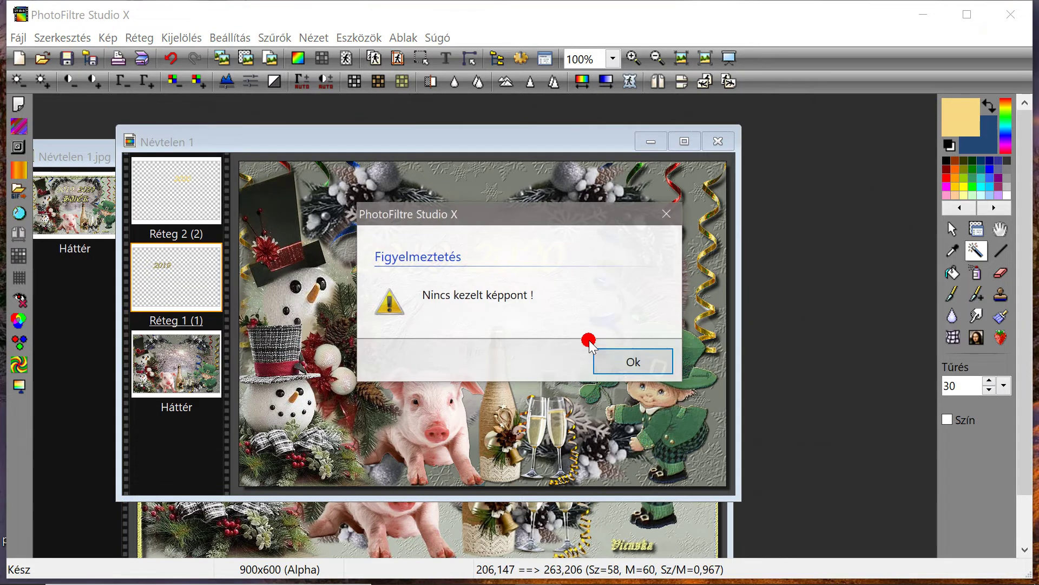
{"action": "left_click", "coordinate": [630, 360]}
{"action": "left_click", "coordinate": [134, 217]}
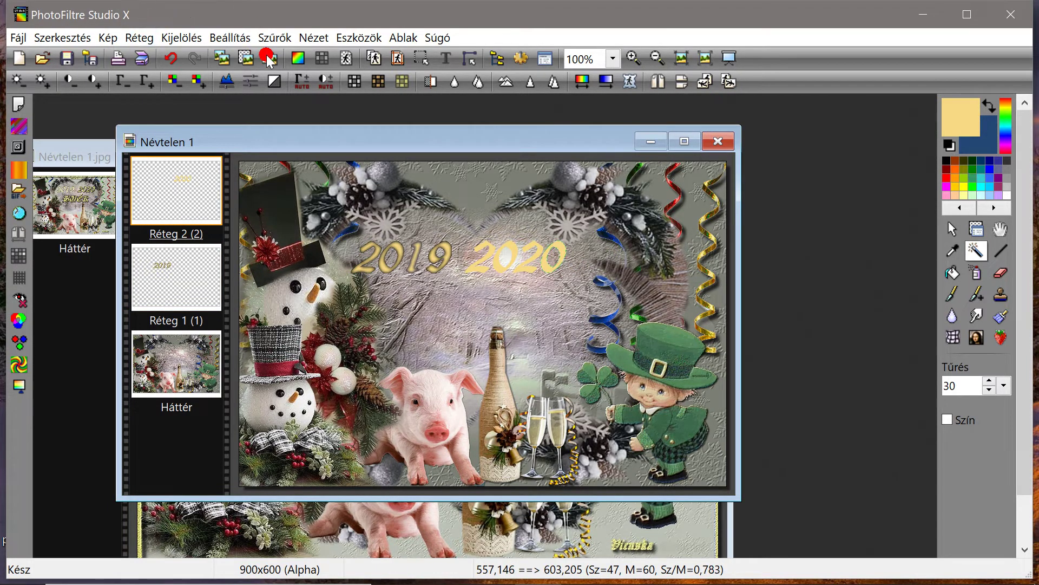
{"action": "left_click", "coordinate": [275, 38]}
{"action": "mouse_move", "coordinate": [302, 216]}
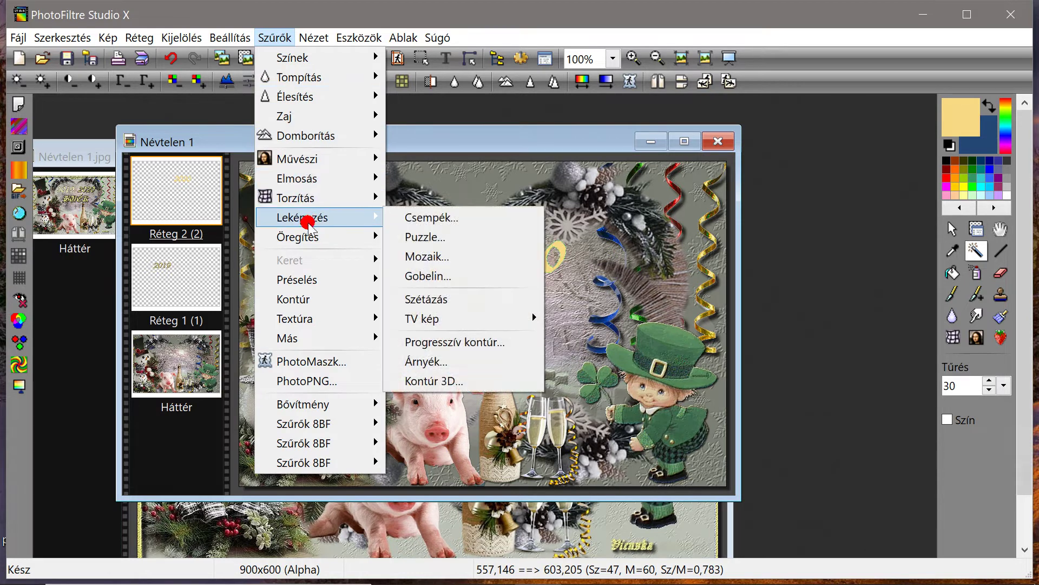
{"action": "left_click", "coordinate": [449, 343]}
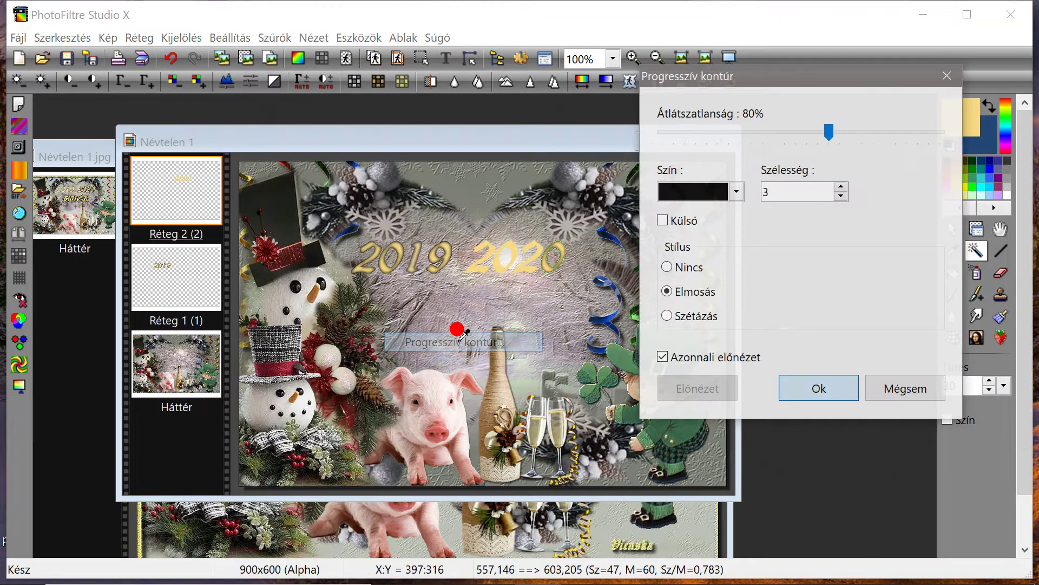
{"action": "left_click", "coordinate": [539, 250]}
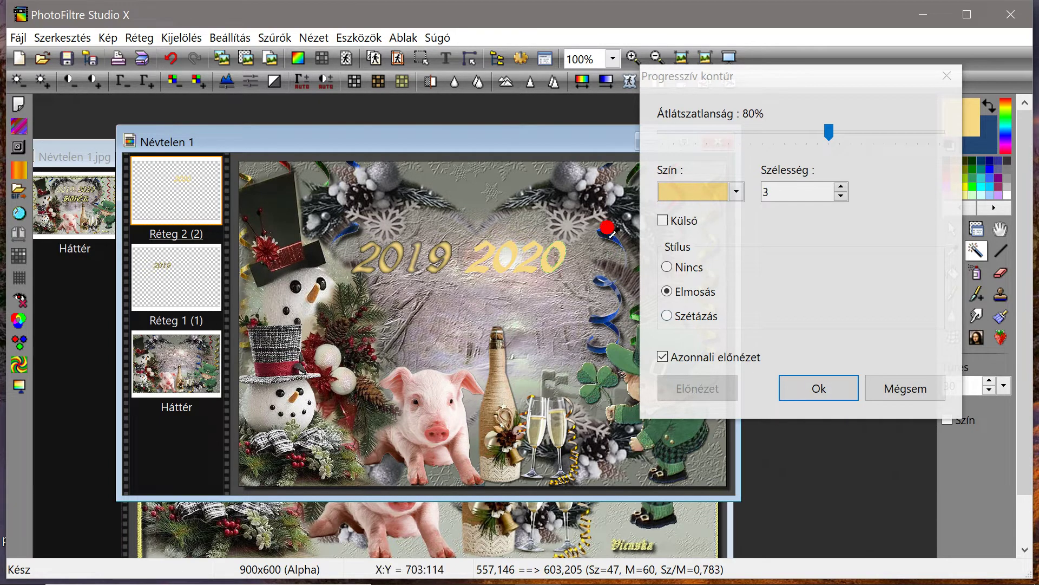
{"action": "left_click", "coordinate": [707, 189]}
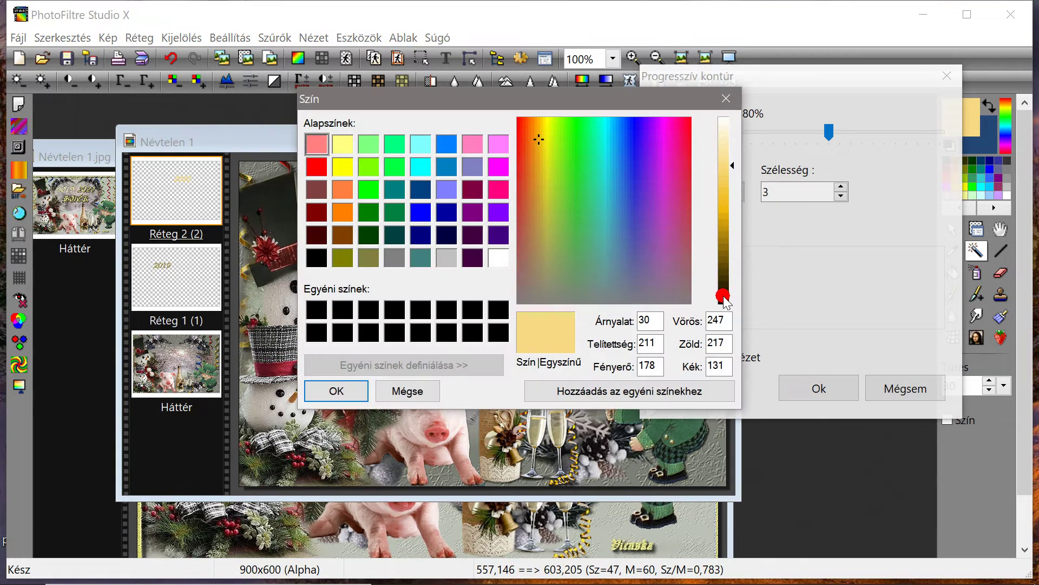
{"action": "left_click", "coordinate": [723, 297]}
{"action": "left_click", "coordinate": [349, 390]}
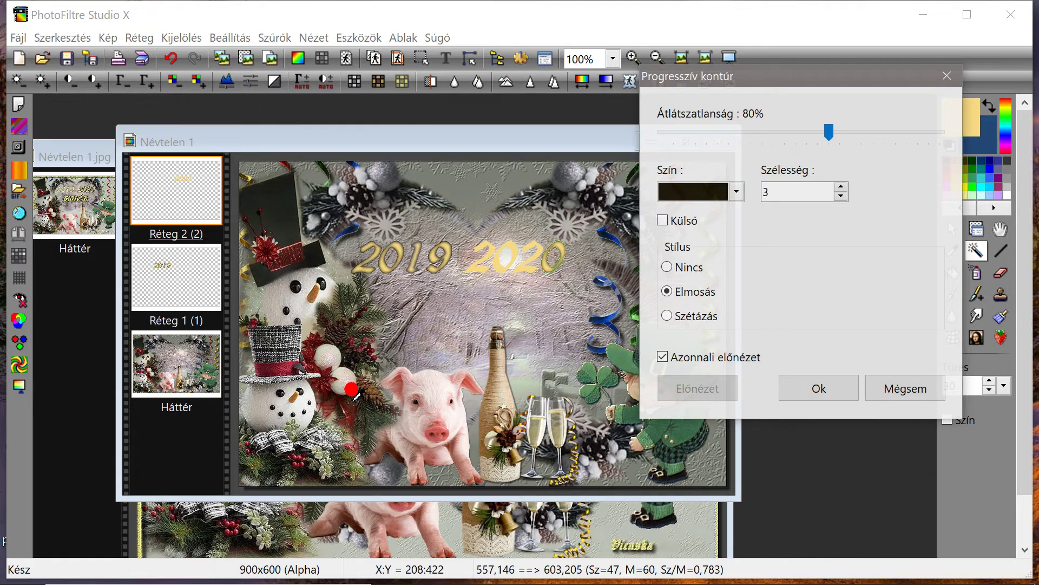
{"action": "left_click", "coordinate": [821, 388]}
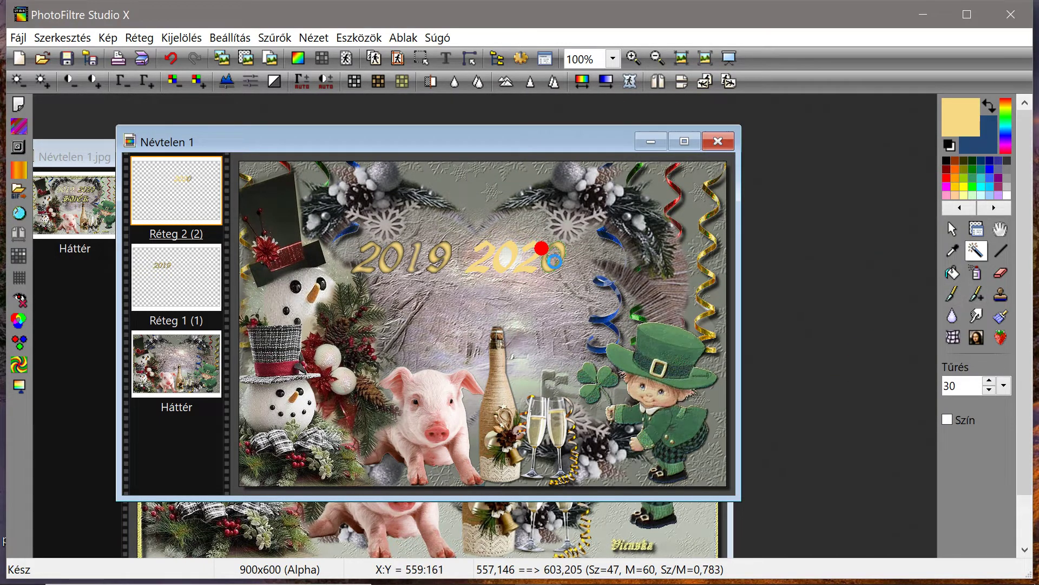
Apply the same dark Progresszív kontúr to the second 2 of 2020
{"action": "left_click", "coordinate": [541, 249]}
{"action": "left_click", "coordinate": [268, 39]}
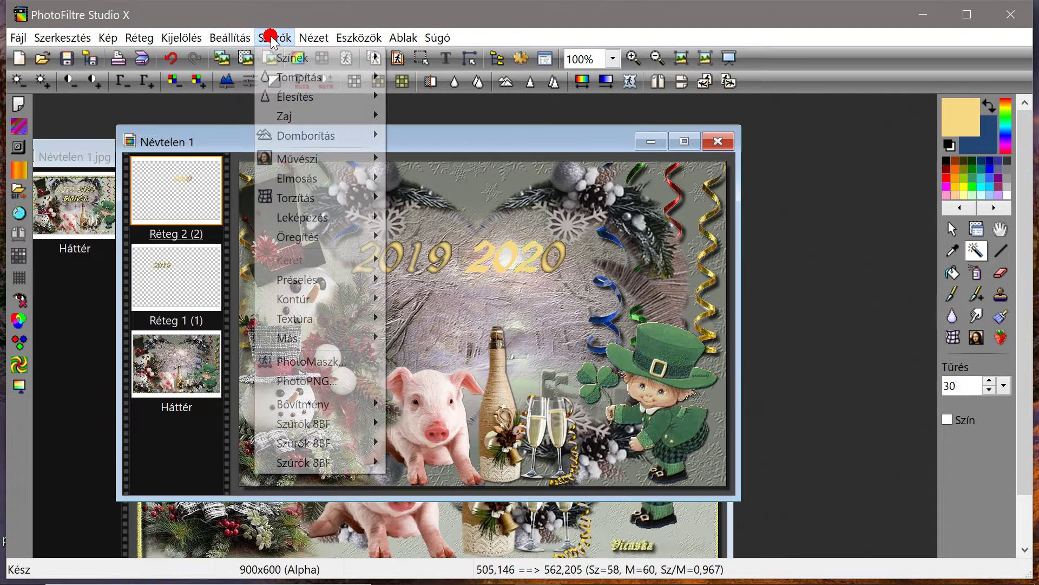
{"action": "mouse_move", "coordinate": [330, 218]}
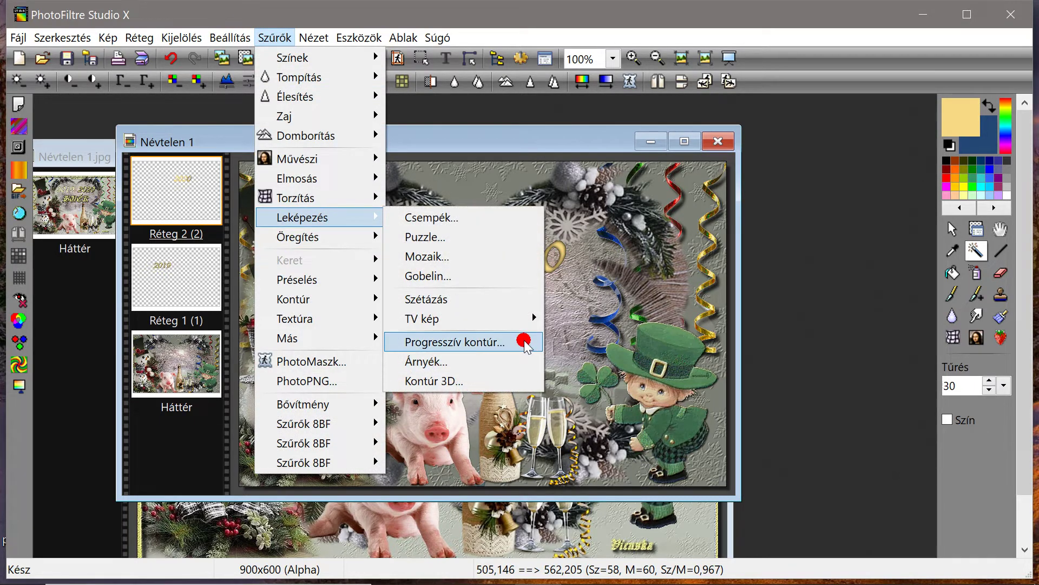
{"action": "left_click", "coordinate": [525, 342]}
{"action": "left_click", "coordinate": [823, 389]}
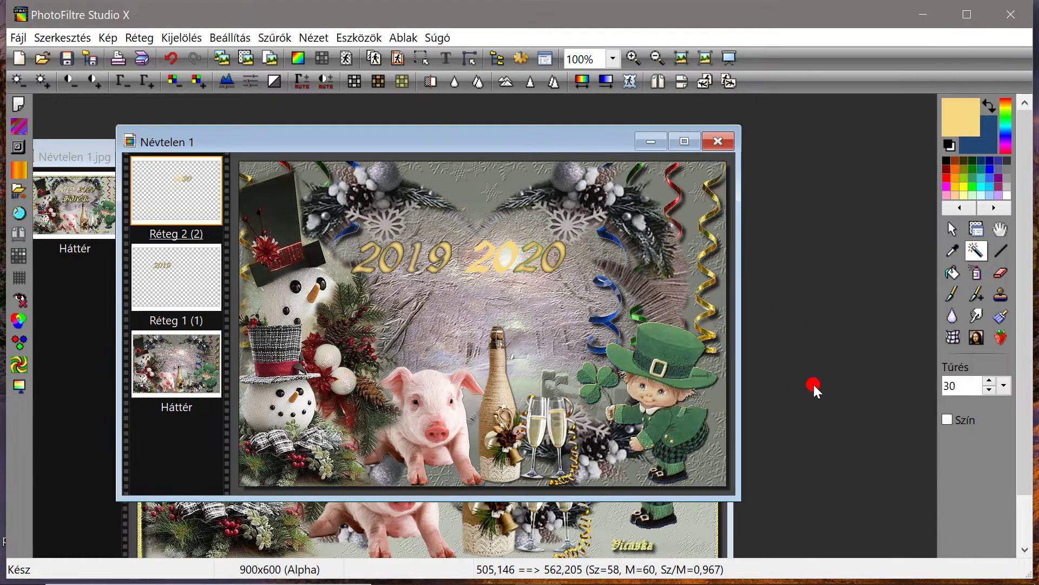
Apply the same dark Progresszív kontúr to the first 0 of 2020
{"action": "left_click", "coordinate": [515, 254]}
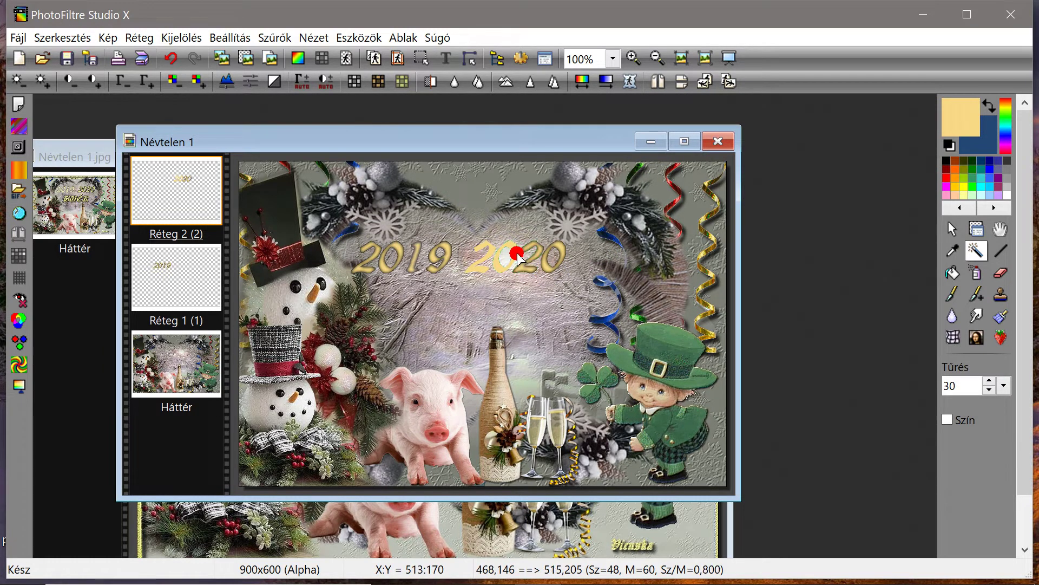
{"action": "left_click", "coordinate": [276, 35]}
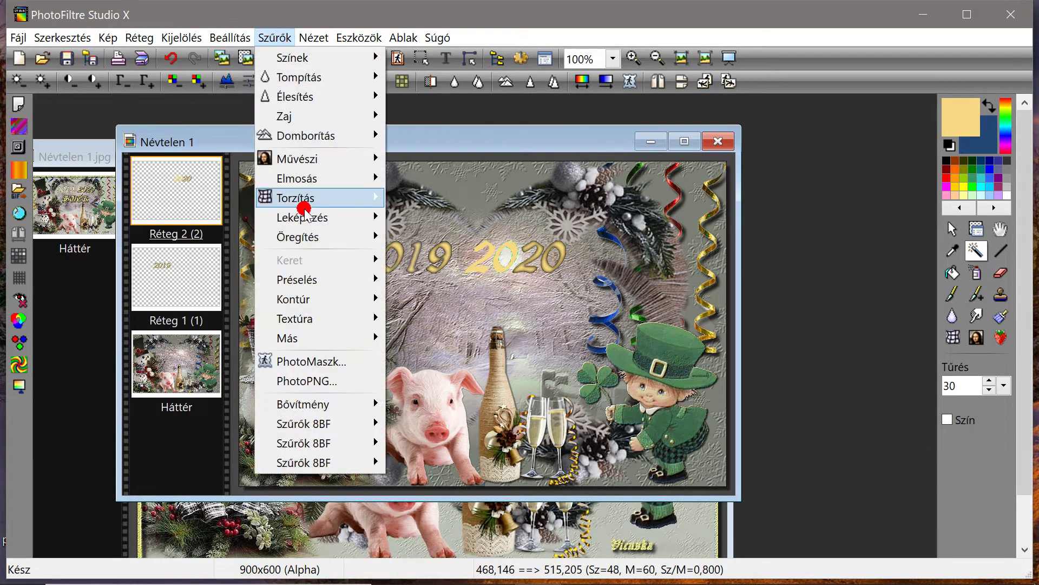
{"action": "mouse_move", "coordinate": [284, 215]}
{"action": "left_click", "coordinate": [435, 341]}
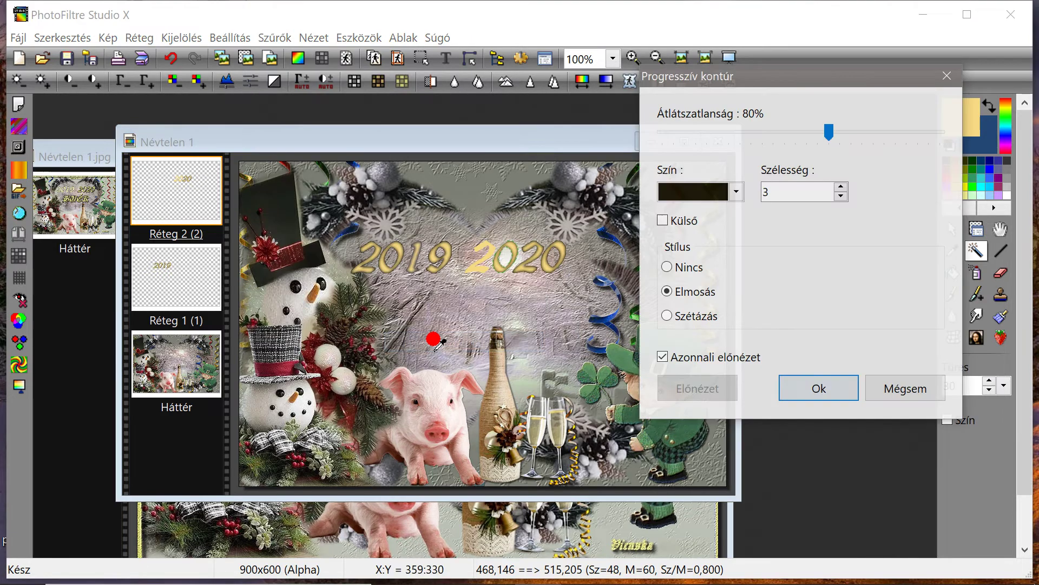
{"action": "left_click", "coordinate": [807, 389]}
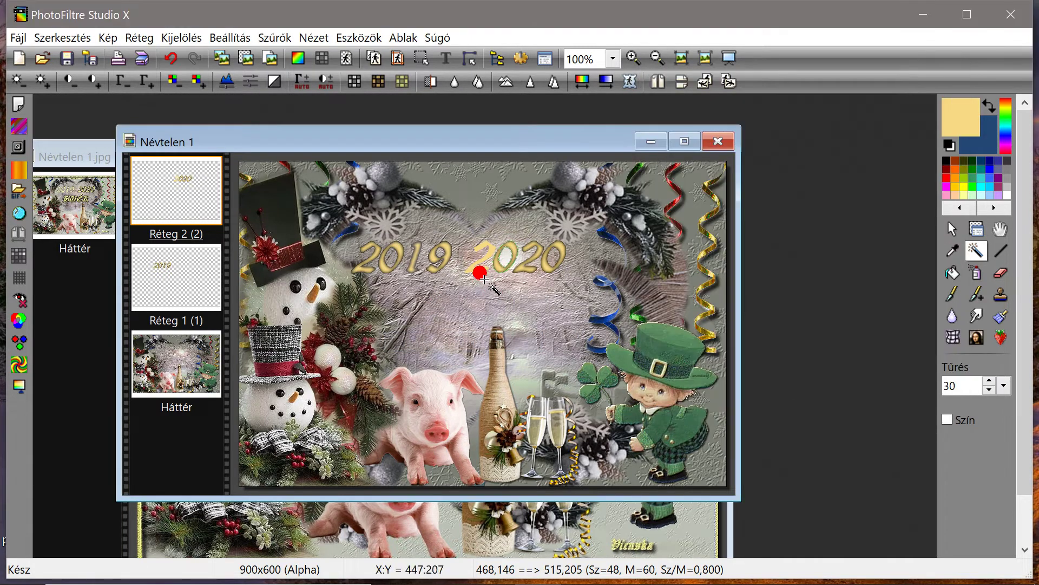
Select the first 2 of 2020 and apply the same dark Progresszív kontúr to it
{"action": "left_click", "coordinate": [476, 272]}
{"action": "left_click", "coordinate": [615, 359]}
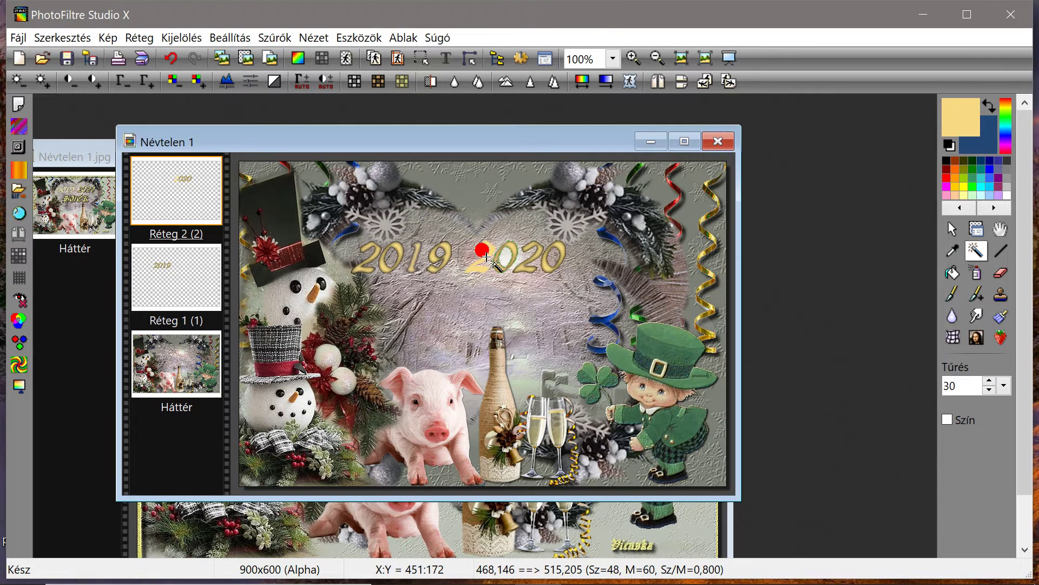
{"action": "left_click", "coordinate": [475, 264]}
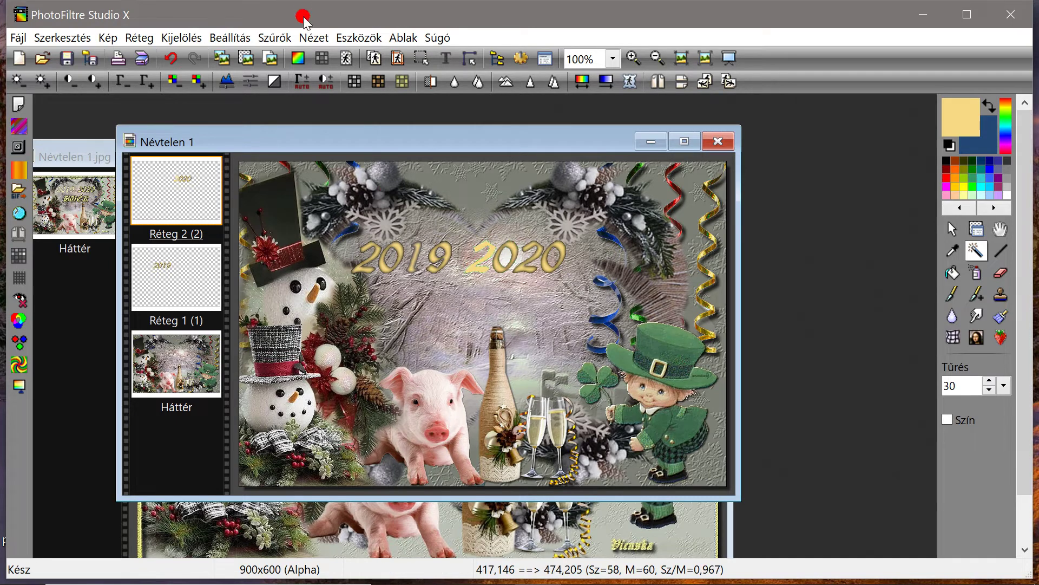
{"action": "left_click", "coordinate": [274, 37]}
{"action": "left_click", "coordinate": [326, 217]}
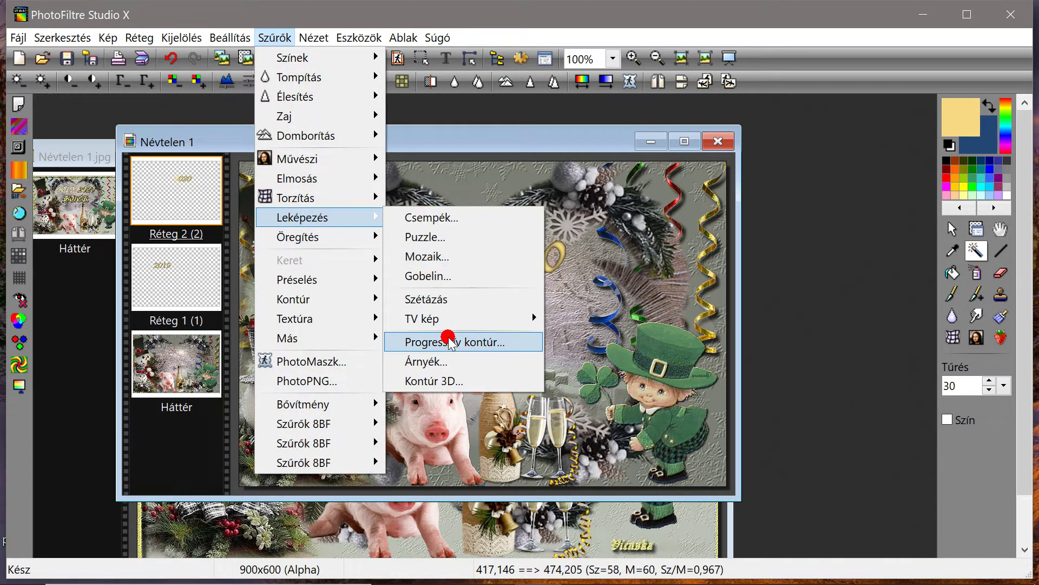
{"action": "left_click", "coordinate": [440, 338]}
{"action": "left_click", "coordinate": [846, 389]}
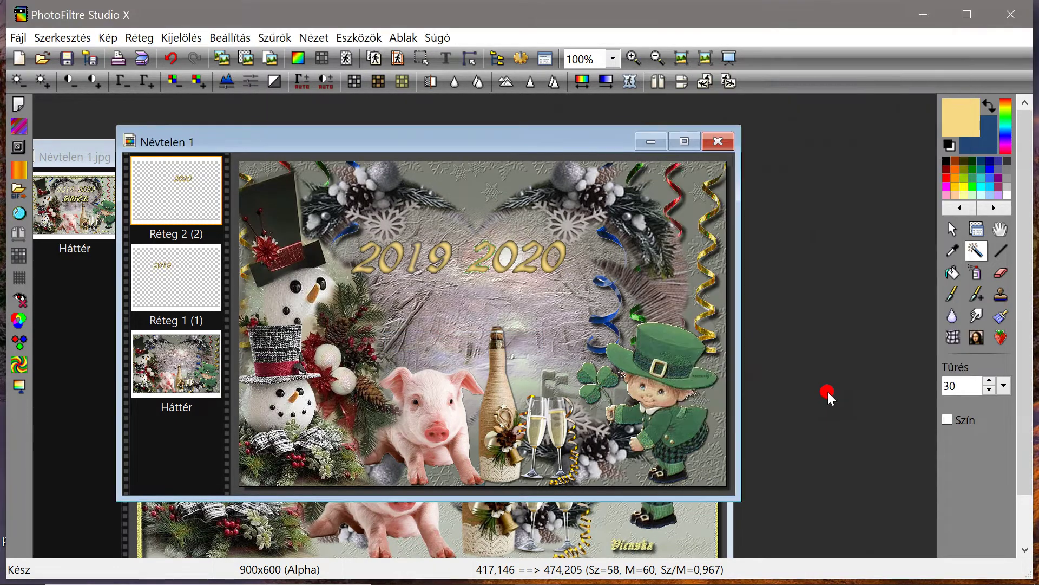
Switch to the layer manager tool and merge the 2020 layer with the 2019 layer below it
{"action": "left_click", "coordinate": [977, 229]}
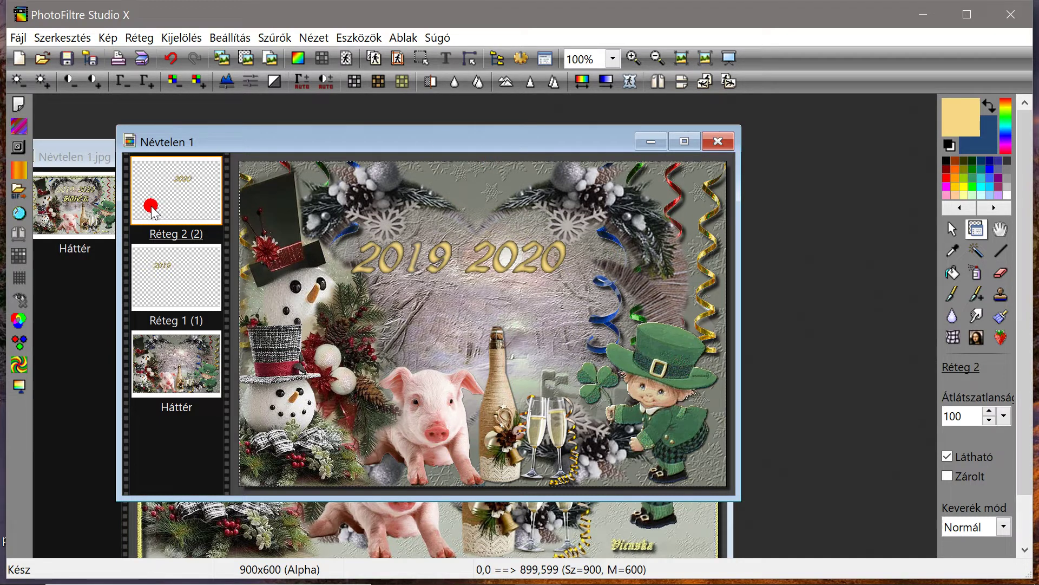
{"action": "right_click", "coordinate": [168, 196]}
{"action": "left_click", "coordinate": [206, 457]}
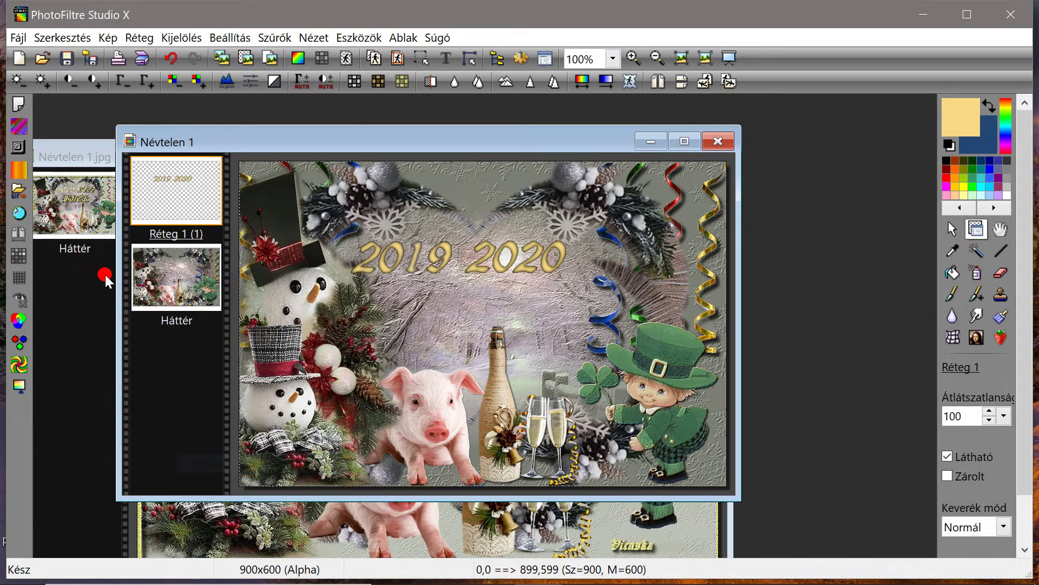
{"action": "left_click", "coordinate": [274, 37]}
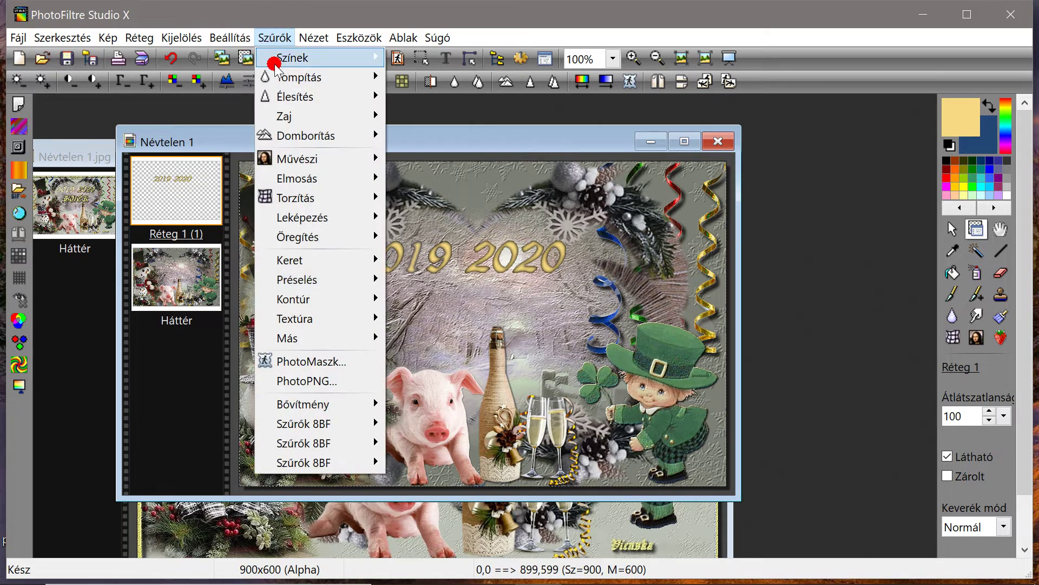
{"action": "mouse_move", "coordinate": [341, 325]}
{"action": "left_click", "coordinate": [460, 457]}
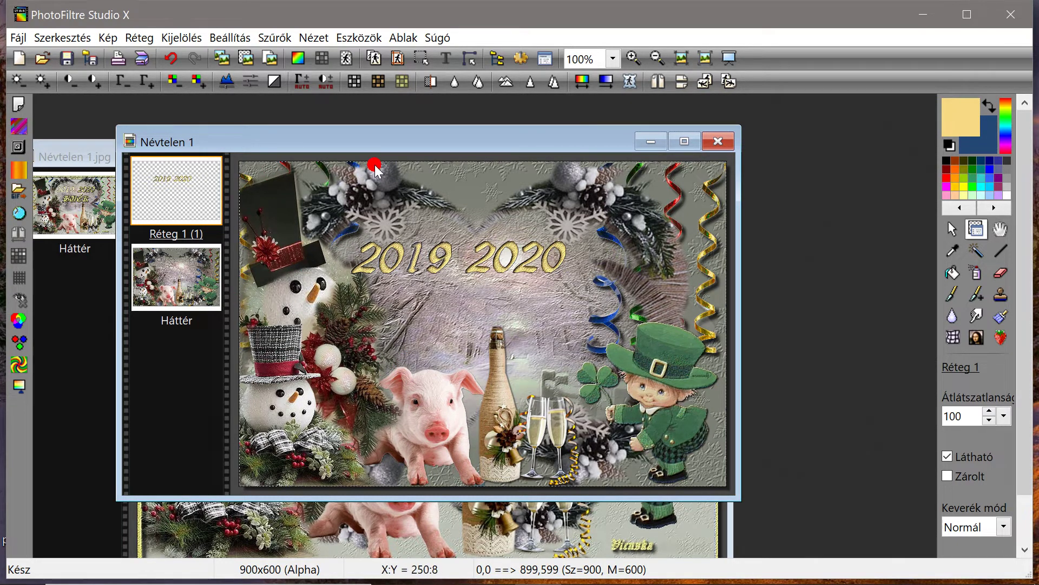
Add a gold text layer reading Buék! in bold italic Old English Text MT, size 80, and place it just below the 2019 2020 lettering
{"action": "left_click_drag", "start_coordinate": [372, 140], "coordinate": [395, 134]}
{"action": "left_click", "coordinate": [445, 57]}
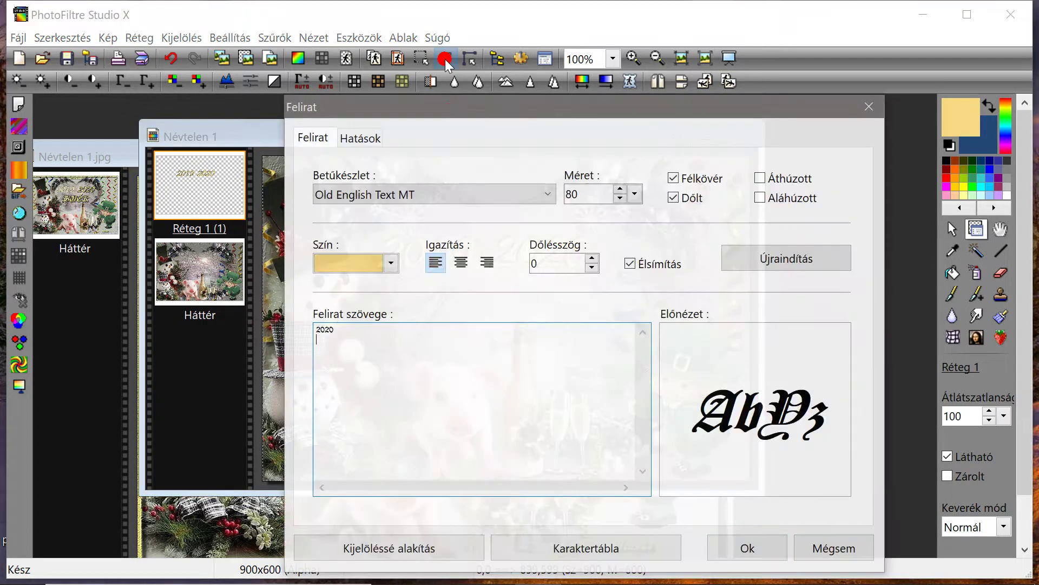
{"action": "left_click_drag", "start_coordinate": [341, 339], "coordinate": [278, 325]}
{"action": "left_click", "coordinate": [240, 58]}
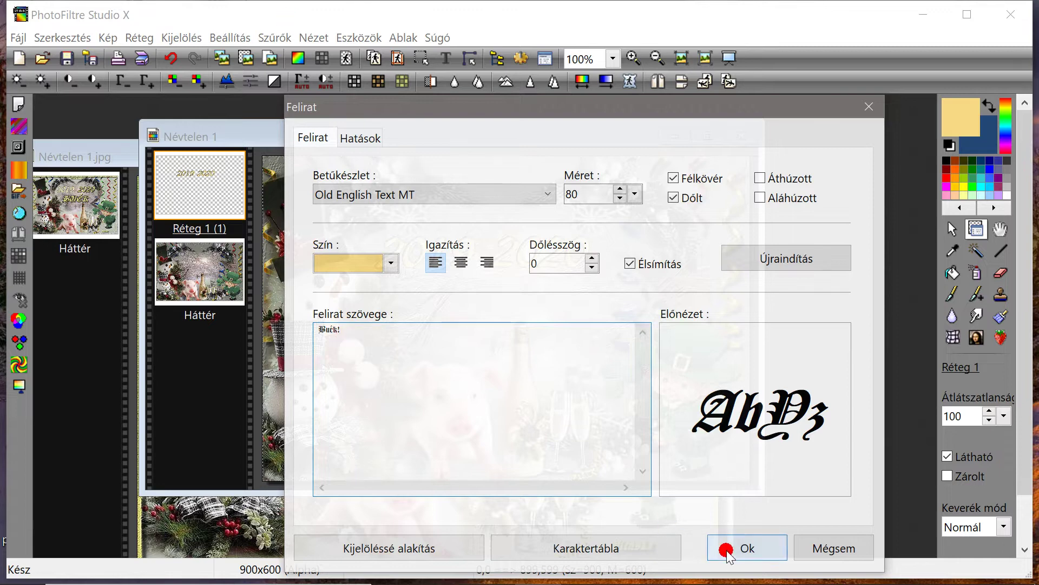
{"action": "left_click", "coordinate": [755, 548]}
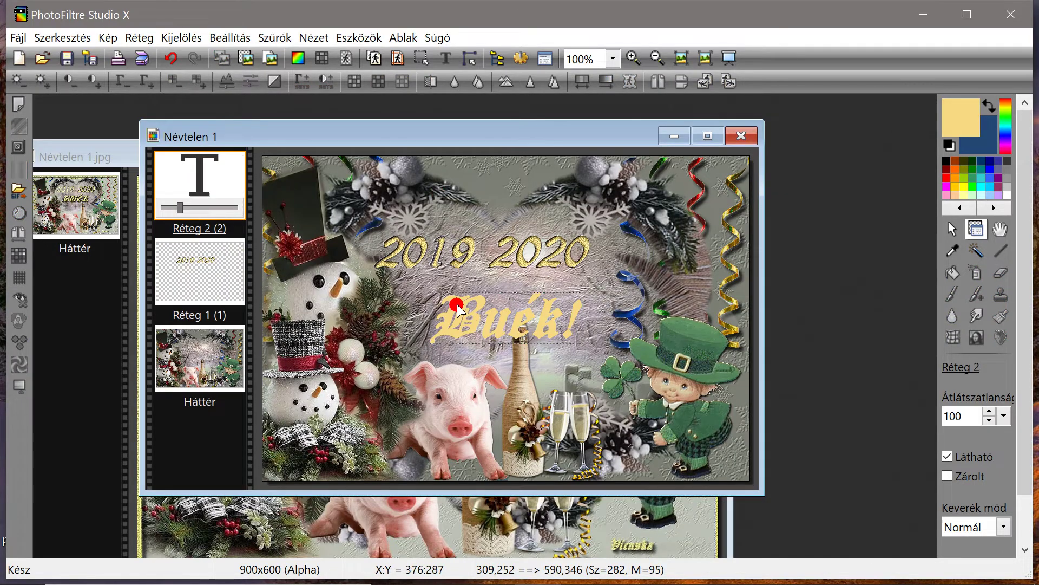
{"action": "left_click_drag", "start_coordinate": [491, 339], "coordinate": [489, 319]}
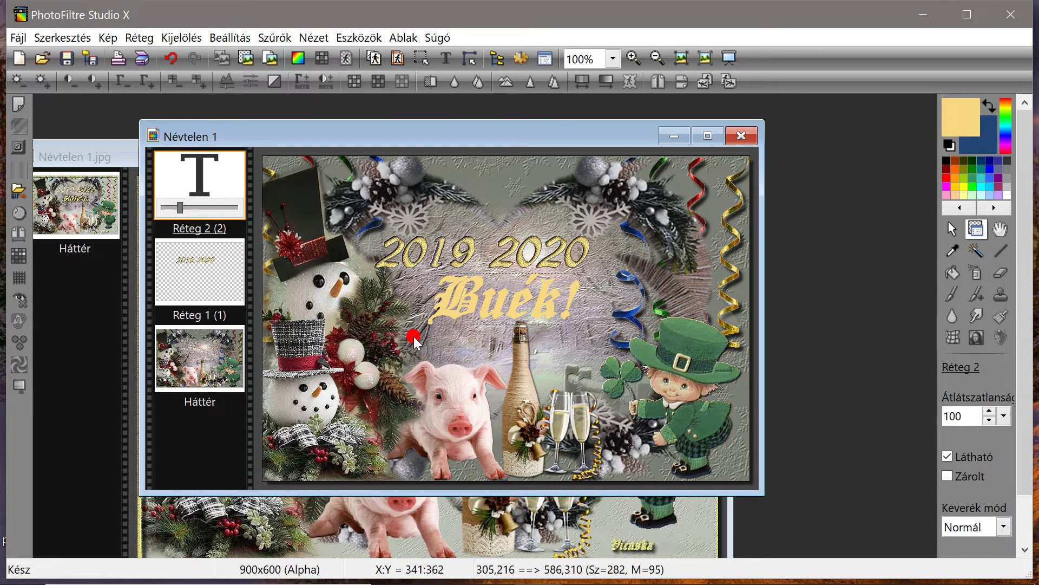
Convert the Buék! text layer to an image layer and scale it to 90% with free transform
{"action": "right_click", "coordinate": [222, 233]}
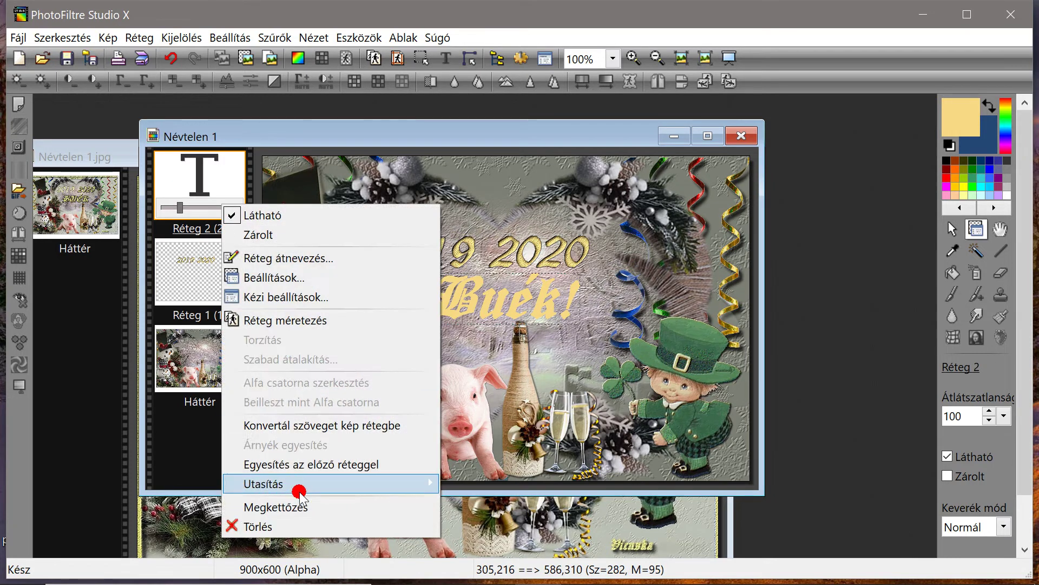
{"action": "left_click", "coordinate": [295, 425]}
{"action": "right_click", "coordinate": [168, 195]}
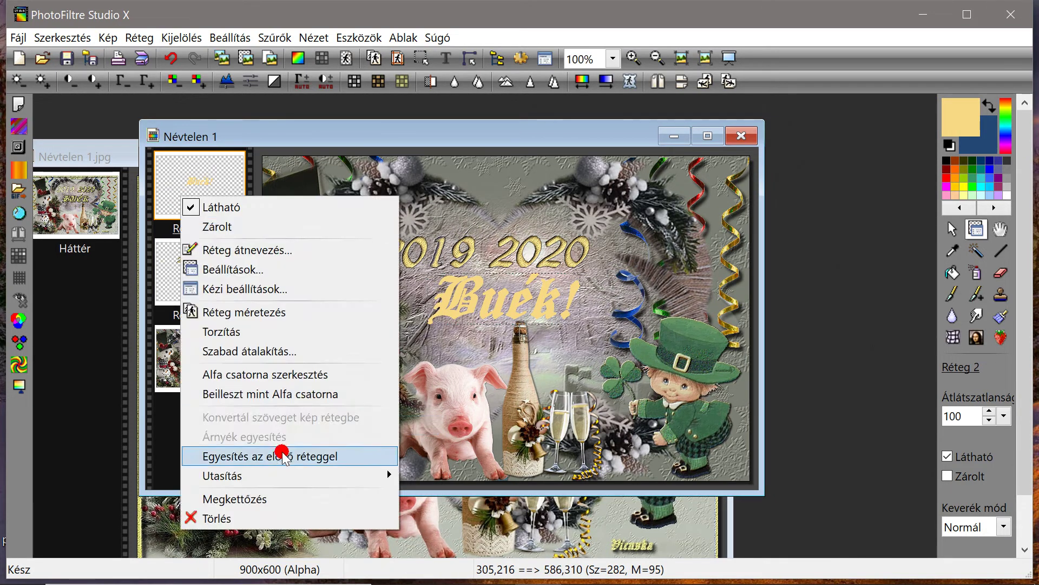
{"action": "left_click", "coordinate": [264, 351]}
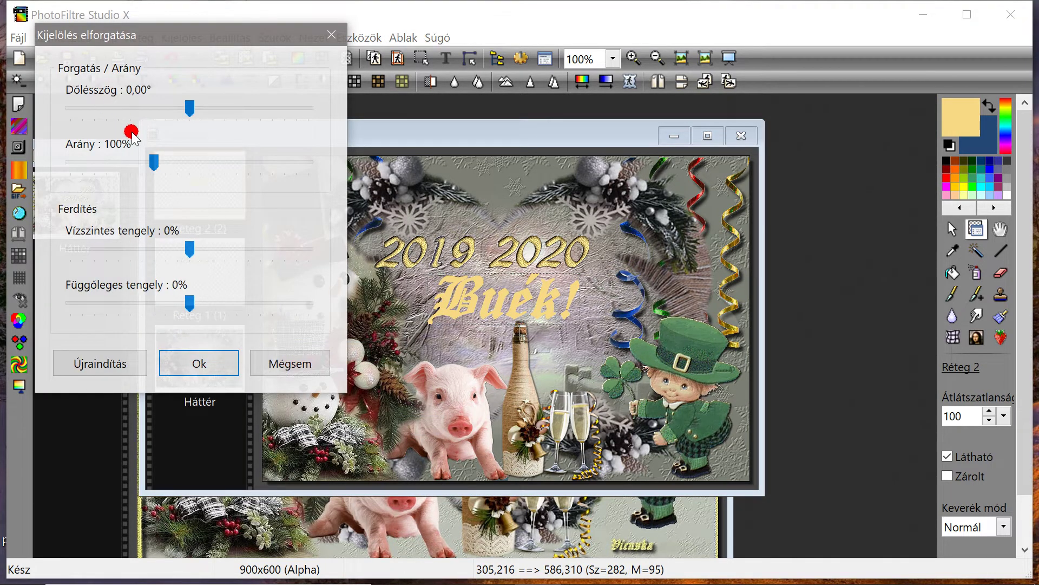
{"action": "mouse_move", "coordinate": [143, 162]}
{"action": "left_mouse_down"}
{"action": "mouse_move", "coordinate": [153, 162]}
{"action": "mouse_move", "coordinate": [141, 162]}
{"action": "left_mouse_up"}
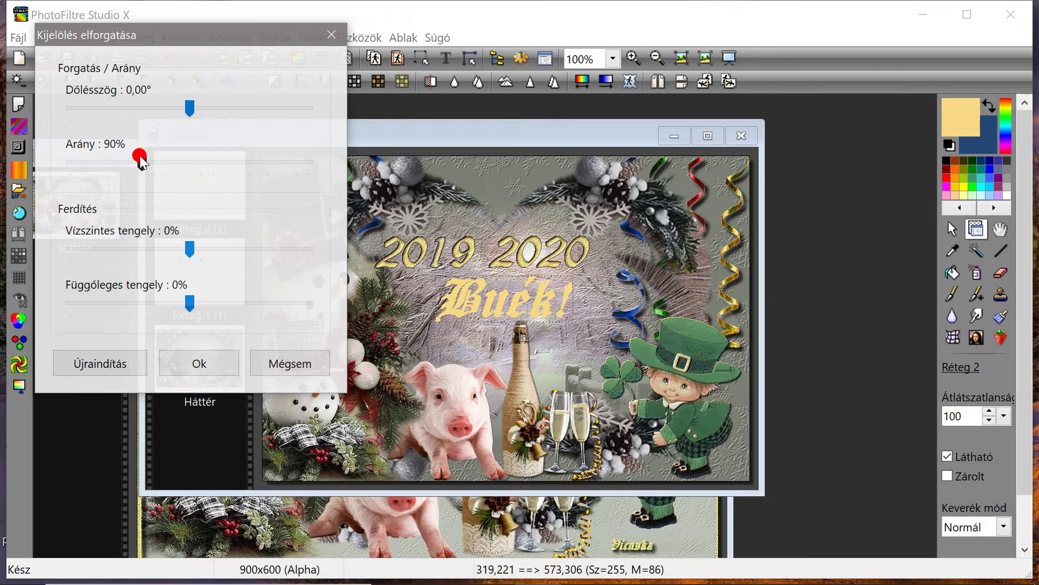
{"action": "left_click", "coordinate": [196, 364]}
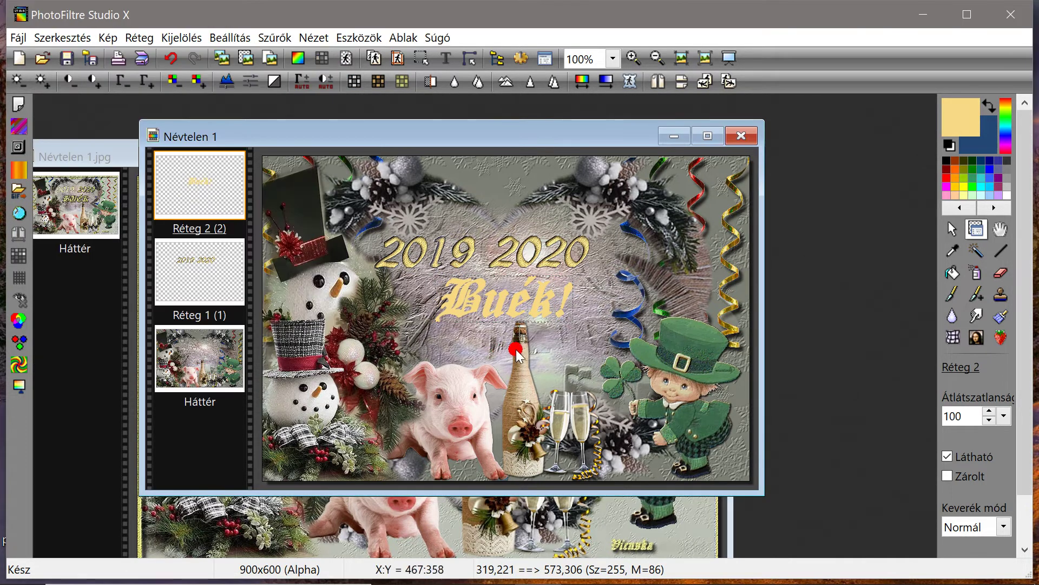
Try to apply the dark Progresszív kontúr to a magic wand selection at the k of Buék! with the Háttér layer active
{"action": "left_click", "coordinate": [515, 318]}
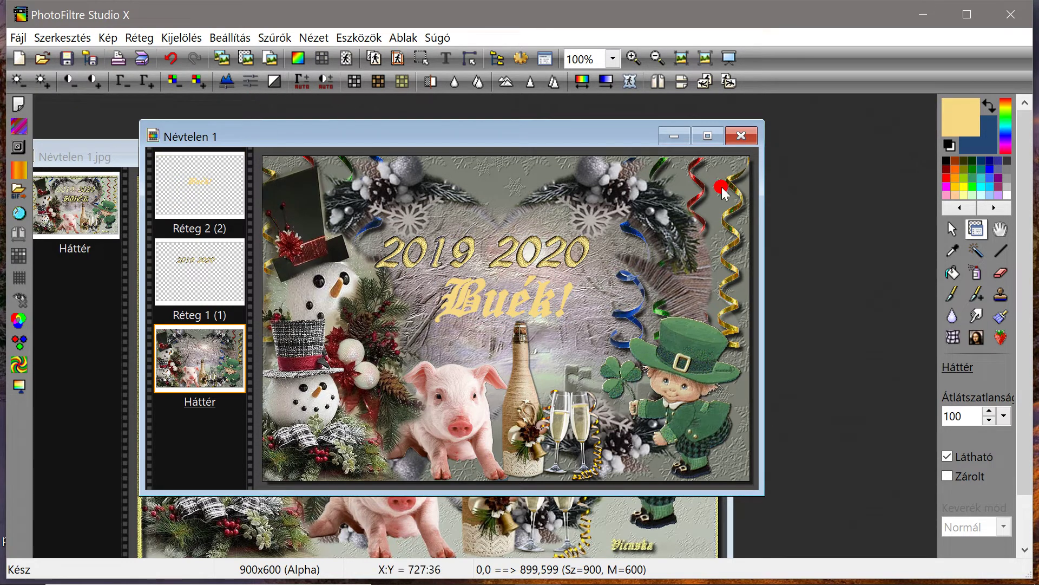
{"action": "left_click", "coordinate": [977, 251]}
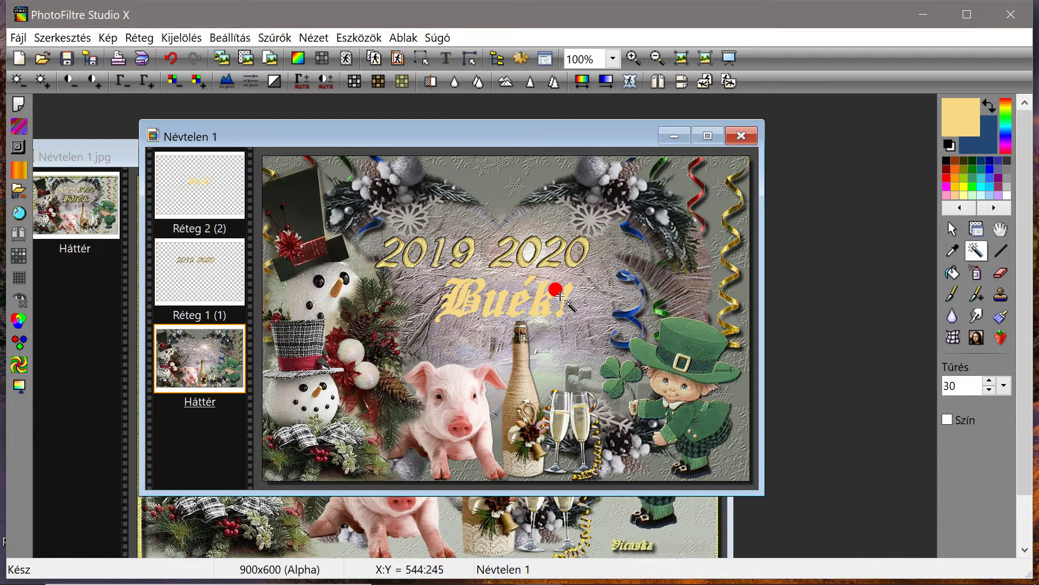
{"action": "left_click", "coordinate": [548, 295]}
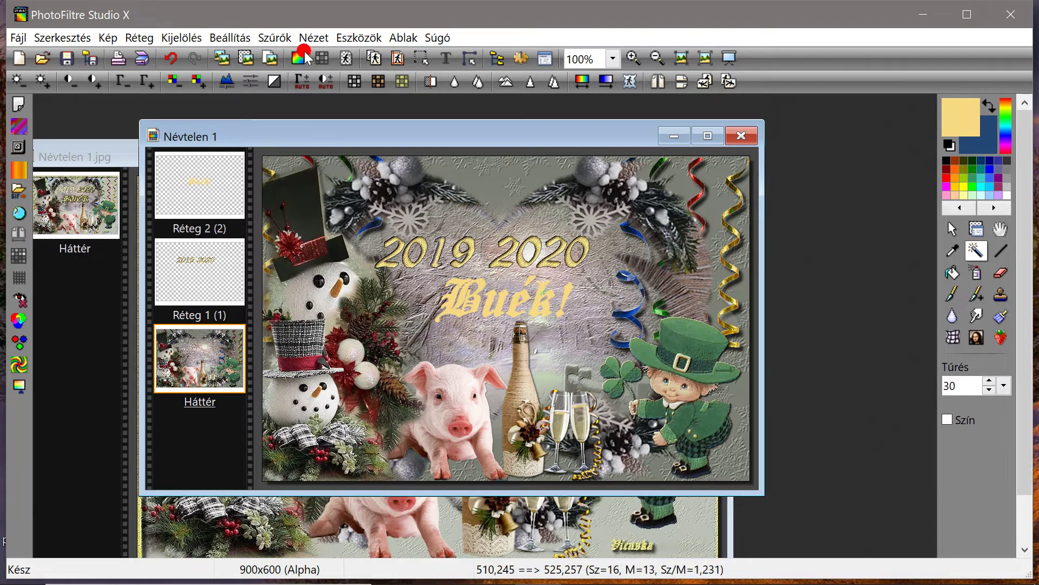
{"action": "left_click", "coordinate": [283, 38]}
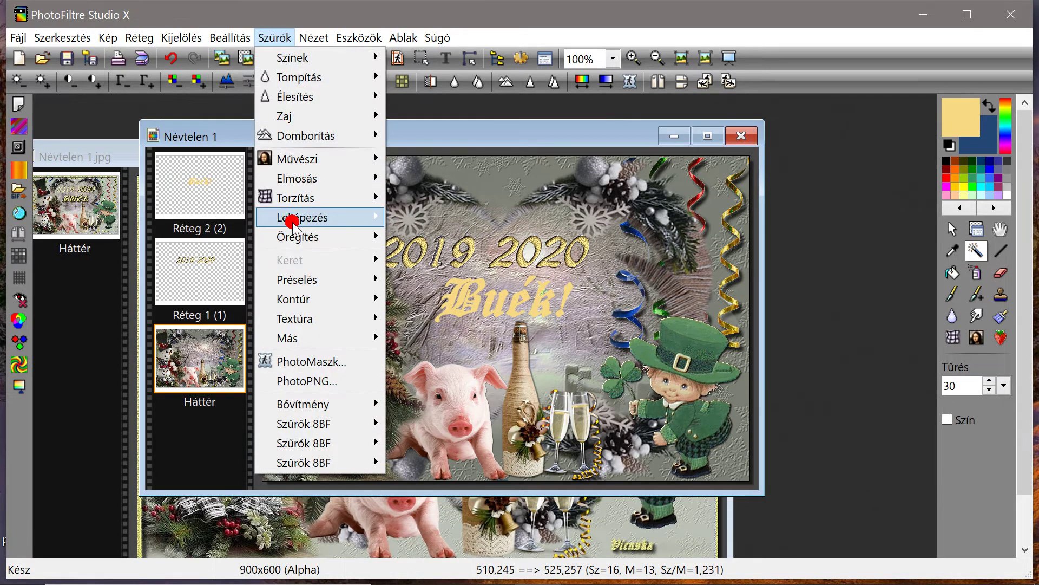
{"action": "mouse_move", "coordinate": [316, 219]}
{"action": "left_click", "coordinate": [432, 320]}
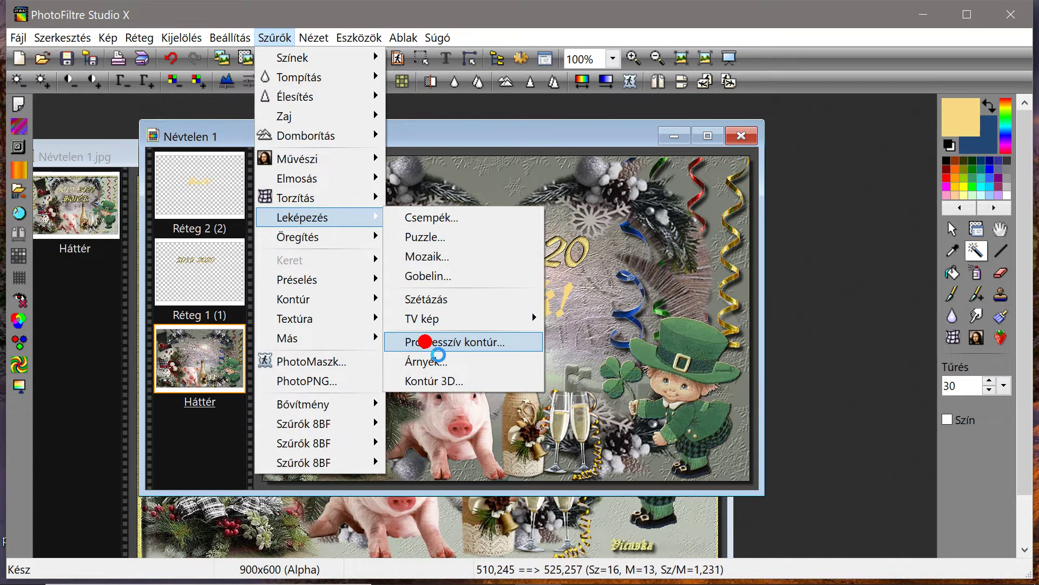
{"action": "left_click", "coordinate": [433, 342]}
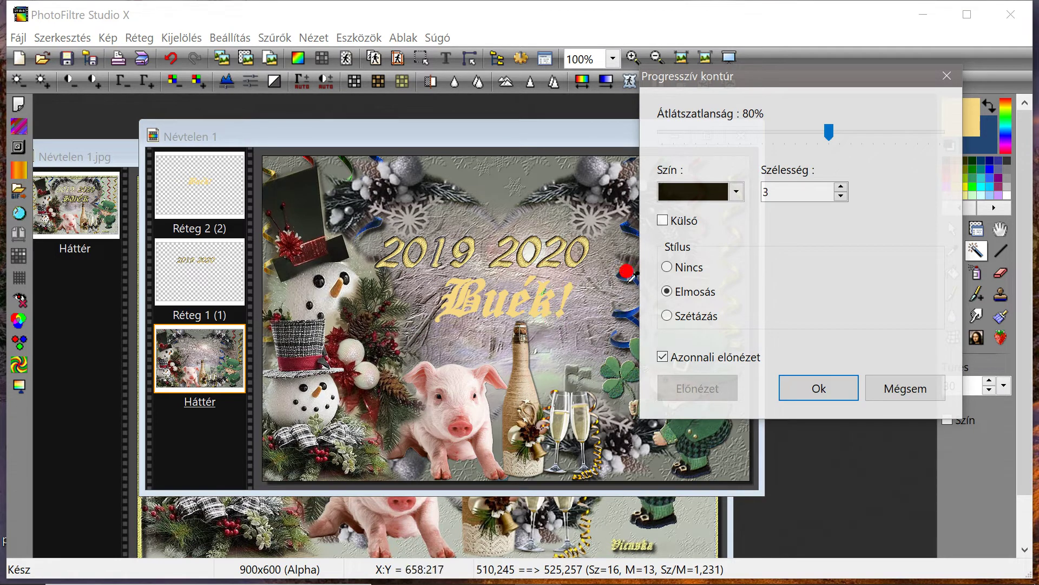
{"action": "left_click", "coordinate": [815, 387]}
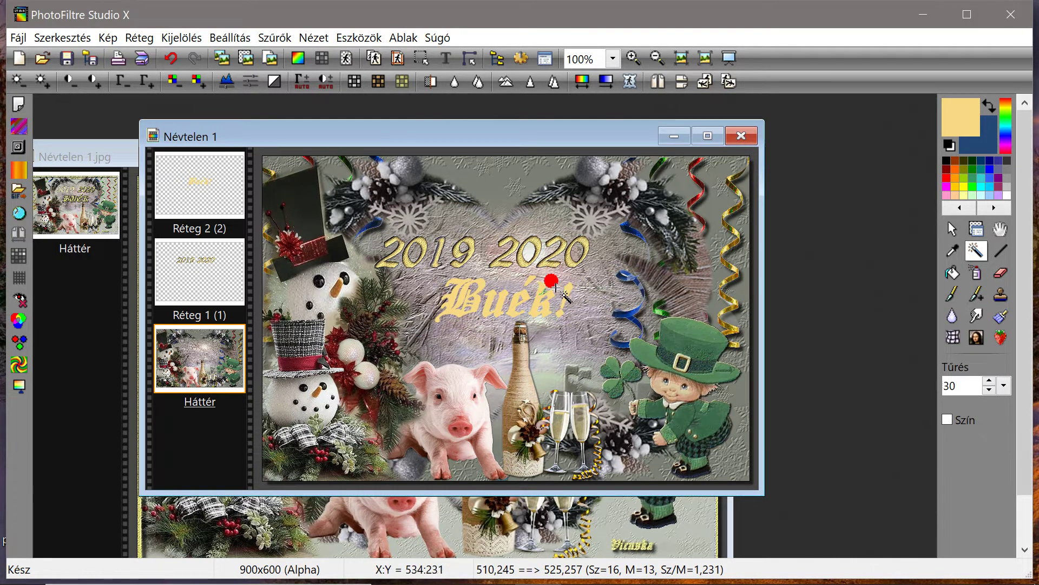
On the Buék! layer, magic-wand the exclamation mark and apply a dark Progresszív kontúr with 80% opacity, width 3 and Elmosás style
{"action": "left_click", "coordinate": [185, 190]}
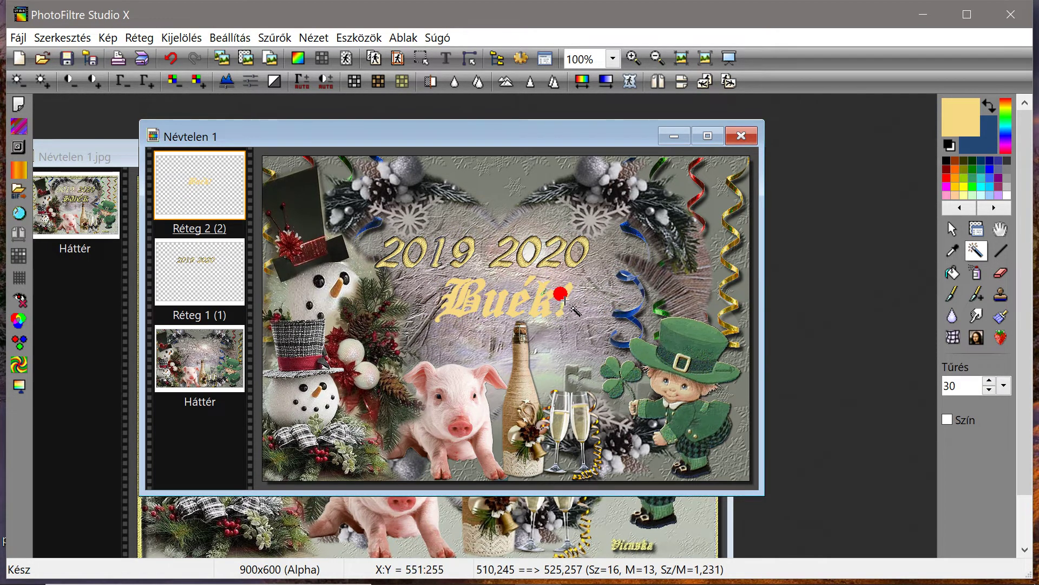
{"action": "left_click", "coordinate": [567, 293]}
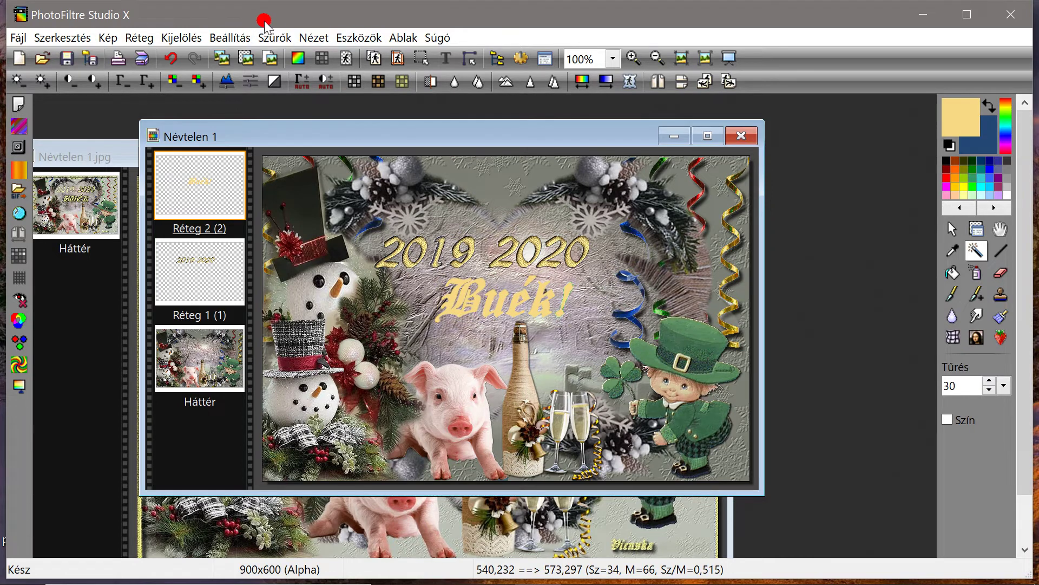
{"action": "left_click", "coordinate": [274, 38]}
{"action": "mouse_move", "coordinate": [321, 217]}
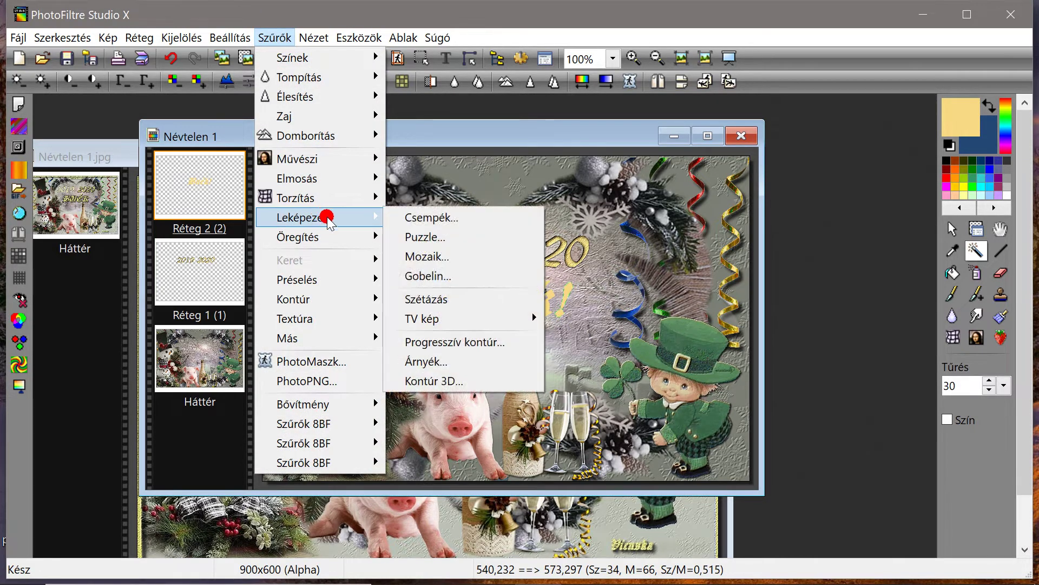
{"action": "left_click", "coordinate": [429, 341]}
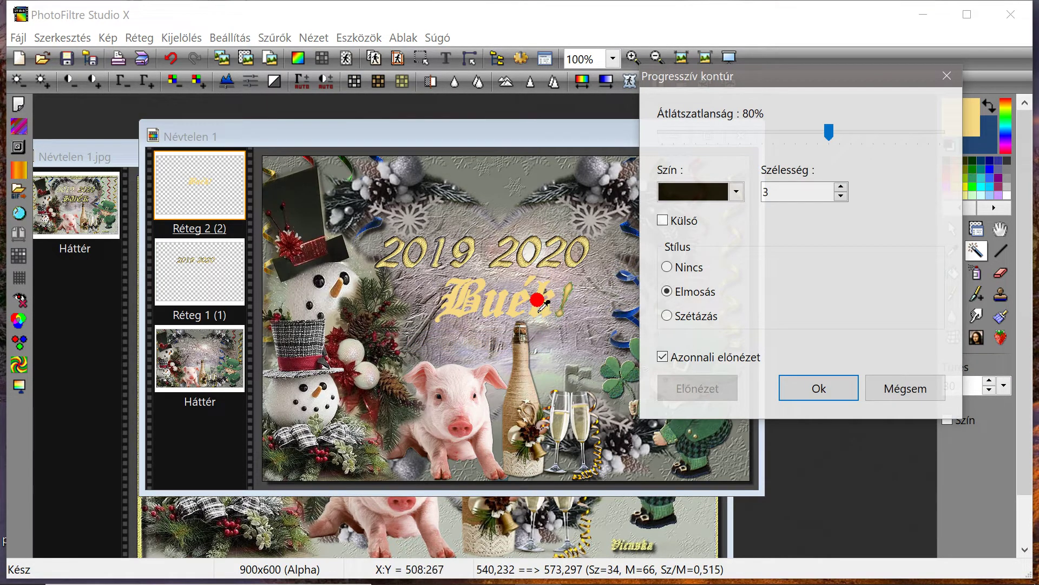
{"action": "left_click", "coordinate": [837, 390]}
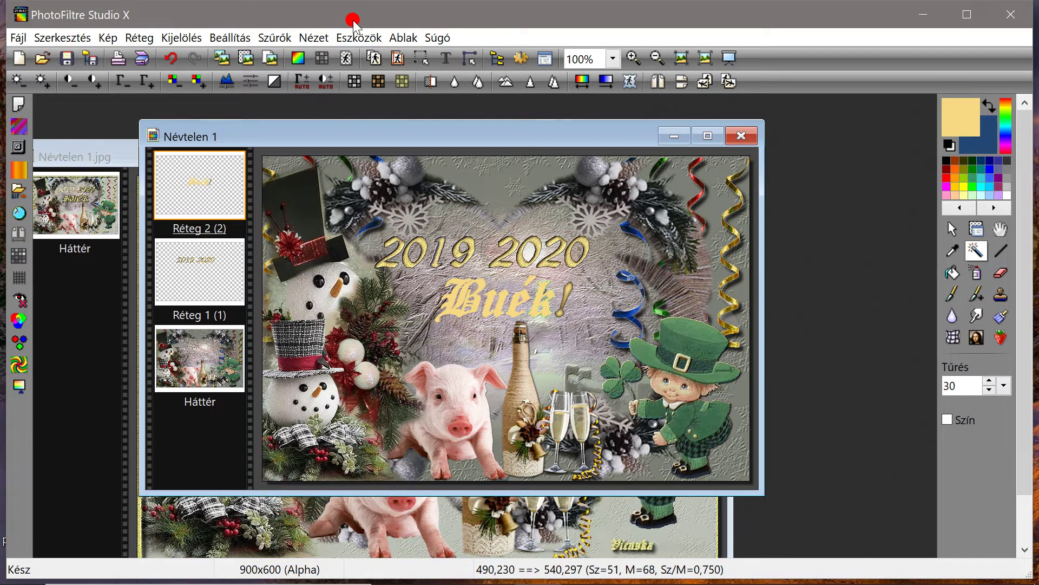
Apply the same dark Progresszív kontúr to the k of Buék!
{"action": "left_click", "coordinate": [274, 37]}
{"action": "mouse_move", "coordinate": [282, 217]}
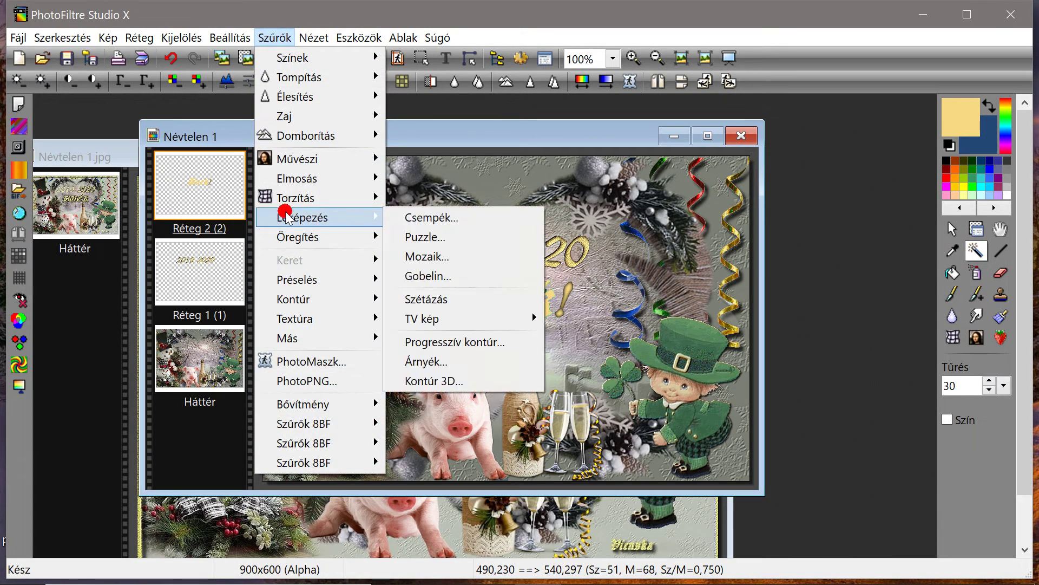
{"action": "left_click", "coordinate": [456, 341]}
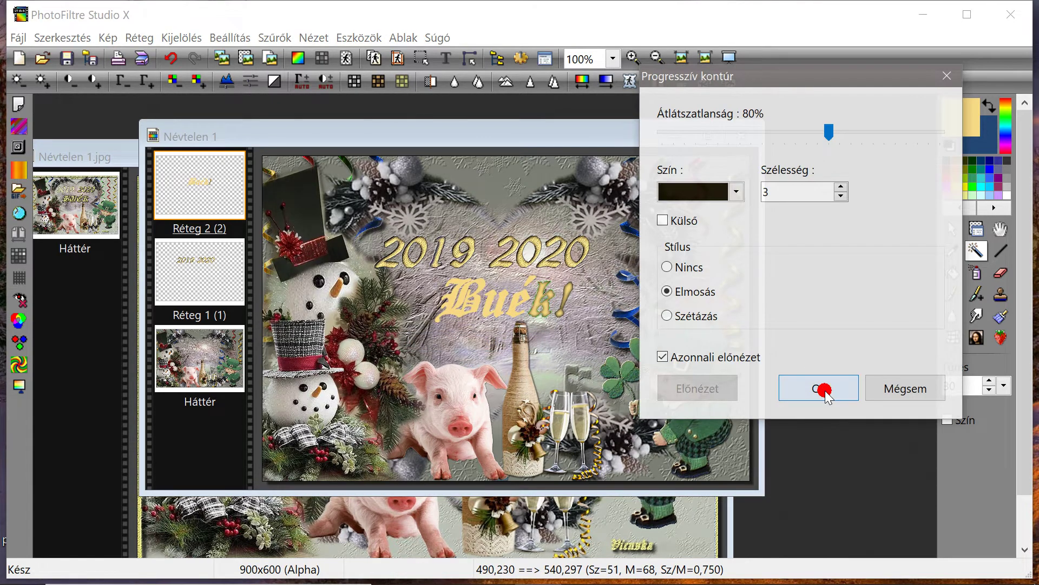
{"action": "left_click", "coordinate": [818, 389]}
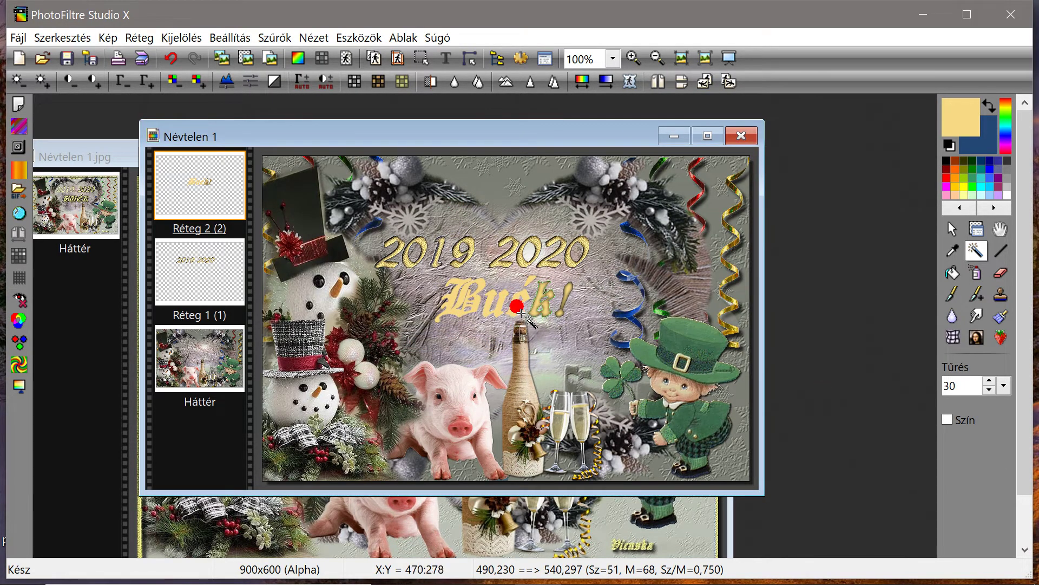
Apply the same dark Progresszív kontúr to the é of Buék!
{"action": "left_click", "coordinate": [270, 38]}
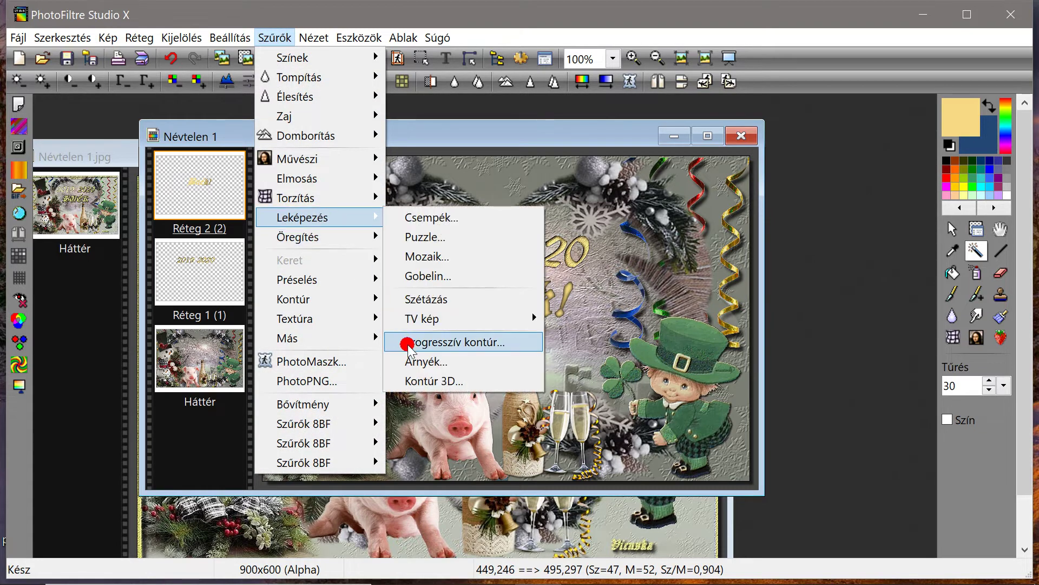
{"action": "left_click", "coordinate": [408, 342]}
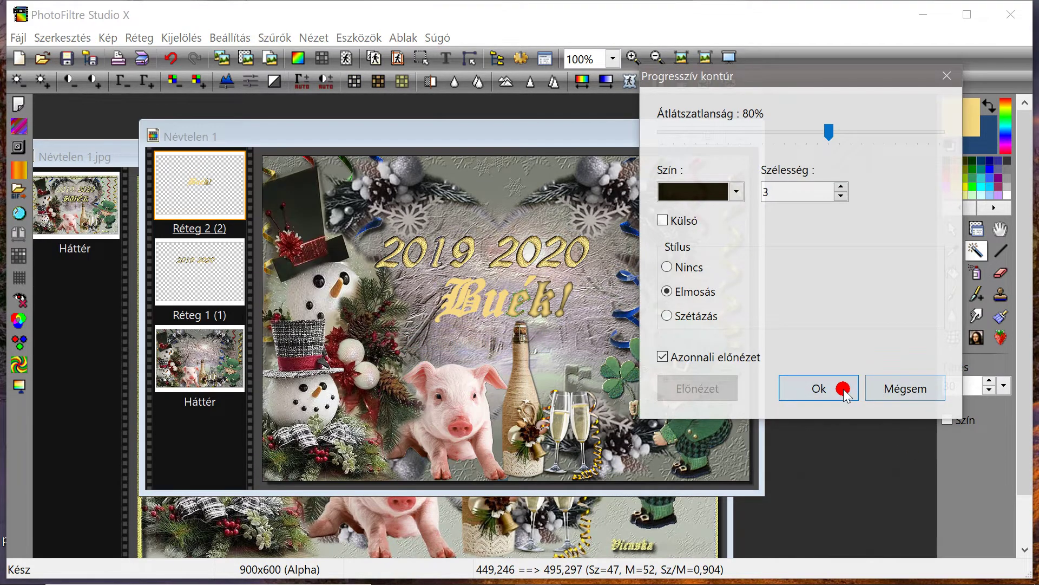
{"action": "left_click", "coordinate": [839, 388]}
Select the u of Buék! and apply the same dark Progresszív kontúr to it
{"action": "left_click", "coordinate": [483, 288]}
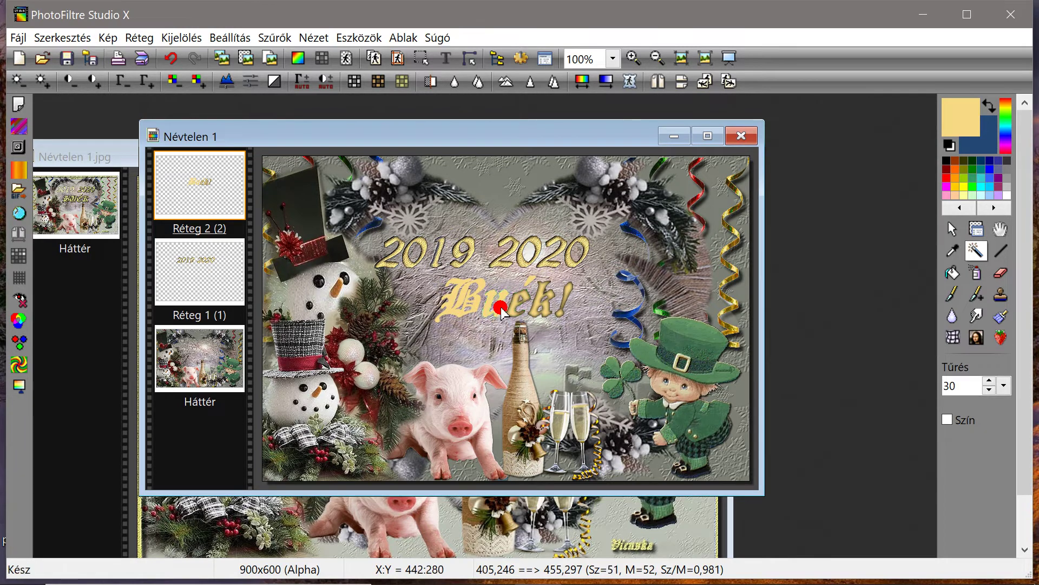
{"action": "left_click", "coordinate": [276, 37]}
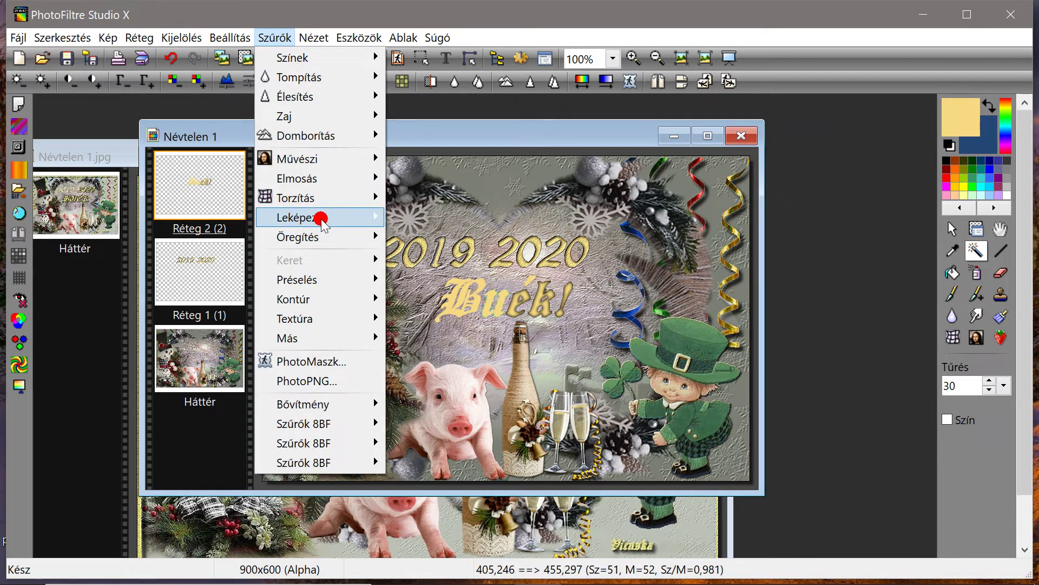
{"action": "mouse_move", "coordinate": [320, 218]}
{"action": "left_click", "coordinate": [487, 341]}
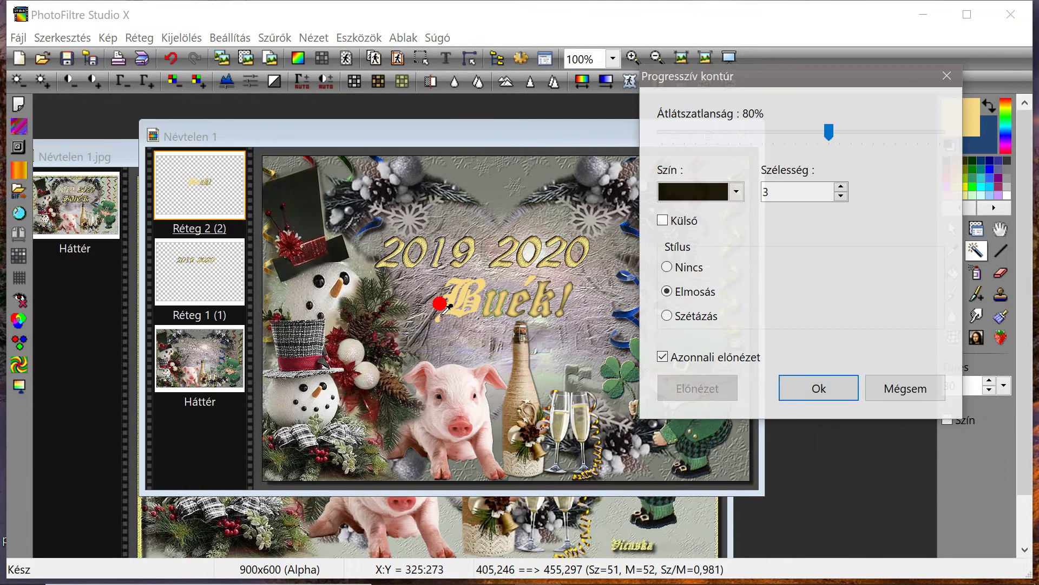
{"action": "left_click", "coordinate": [791, 386]}
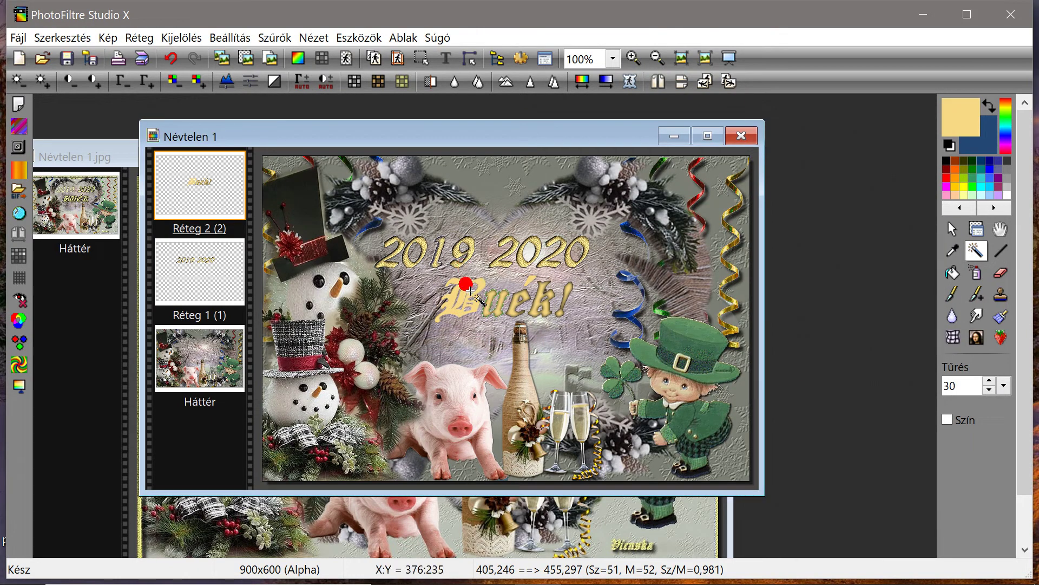
Apply the same dark Progresszív kontúr to the B of Buék!
{"action": "left_click", "coordinate": [268, 38]}
{"action": "mouse_move", "coordinate": [293, 217]}
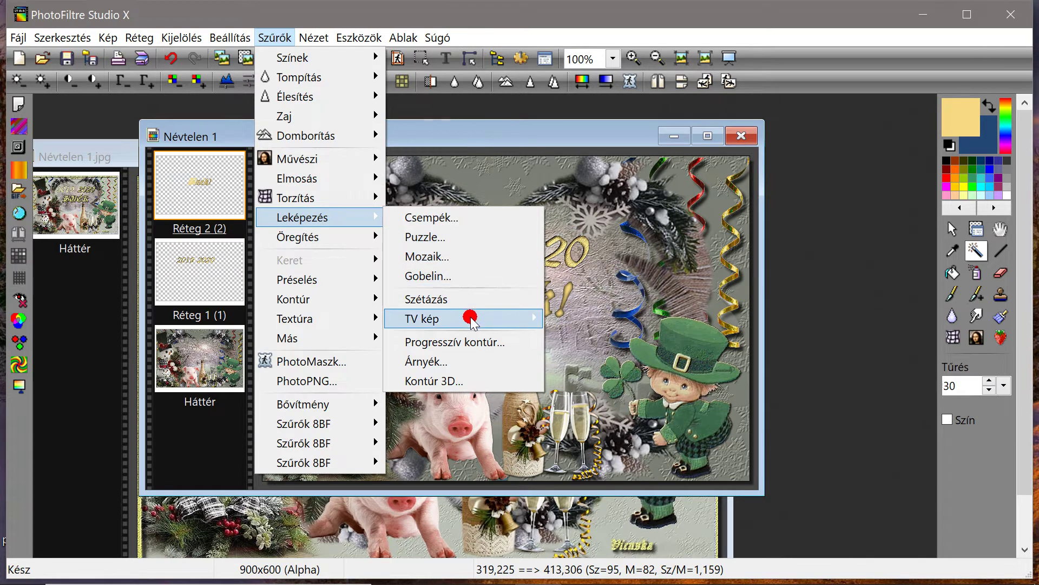
{"action": "left_click", "coordinate": [465, 345]}
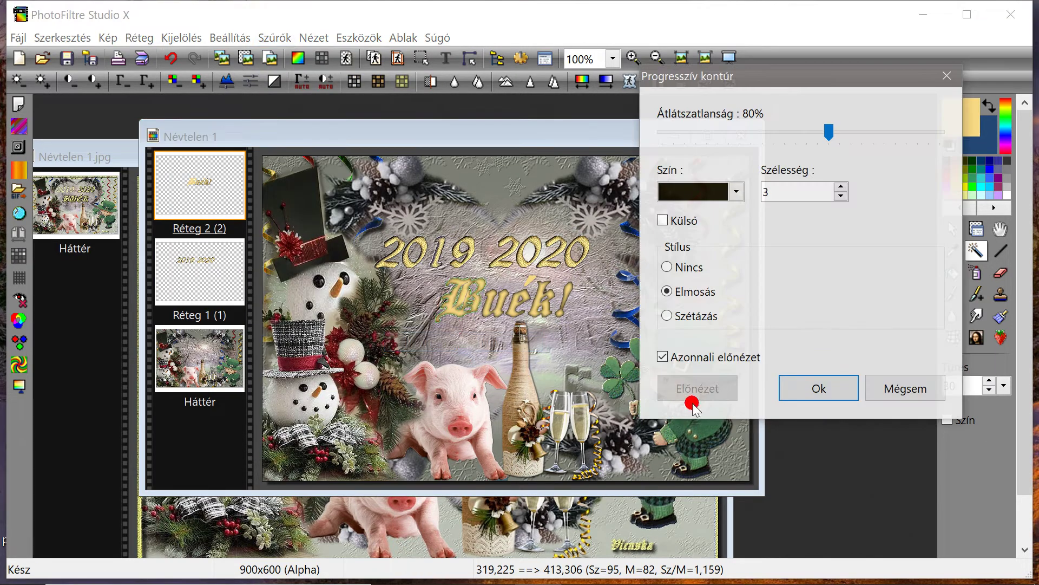
{"action": "left_click", "coordinate": [819, 394]}
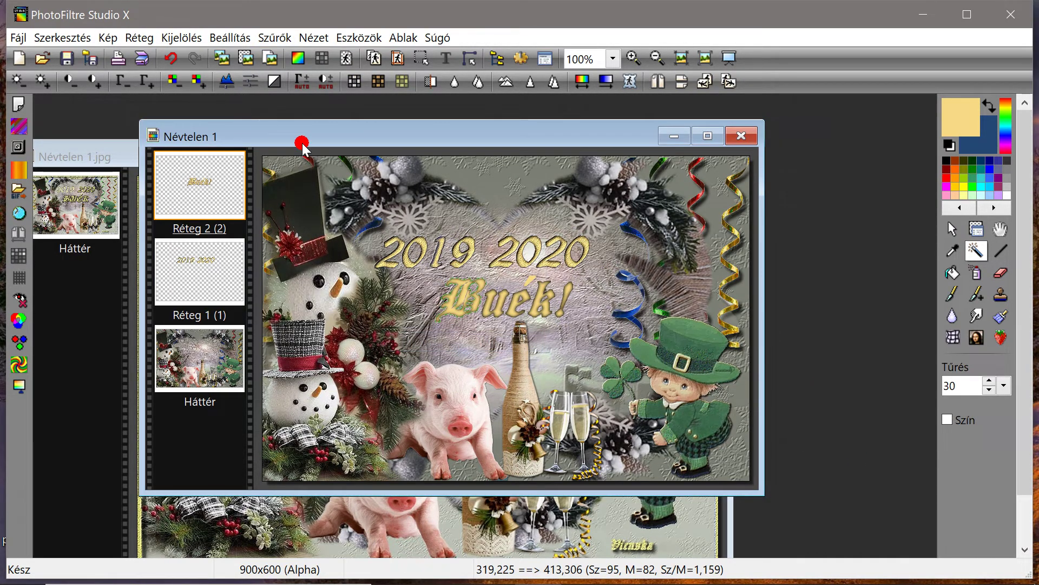
Apply the Homokkő texture to the Buék! layer
{"action": "left_click", "coordinate": [977, 229]}
{"action": "left_click", "coordinate": [222, 184]}
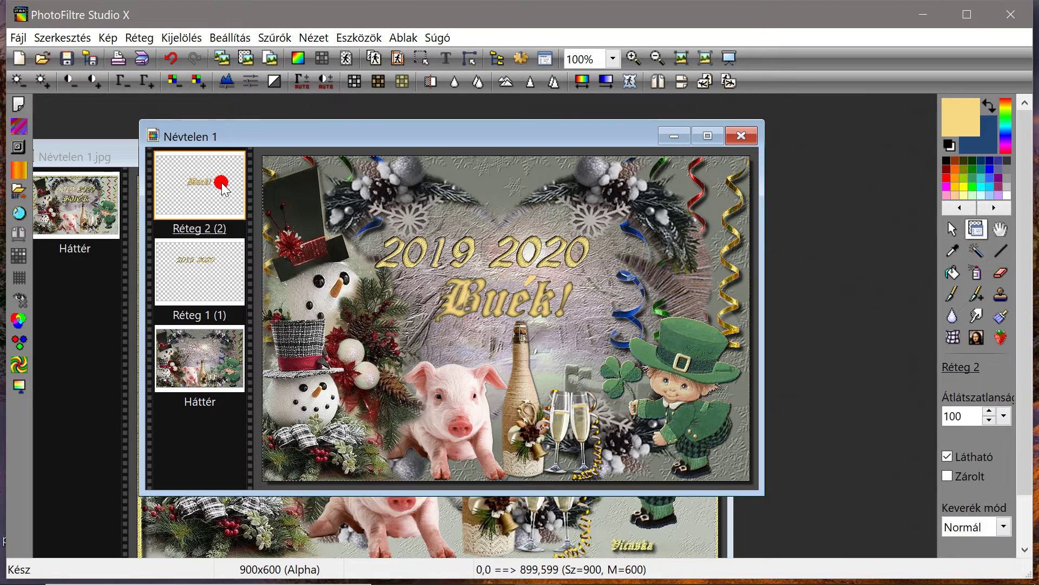
{"action": "left_click", "coordinate": [275, 37]}
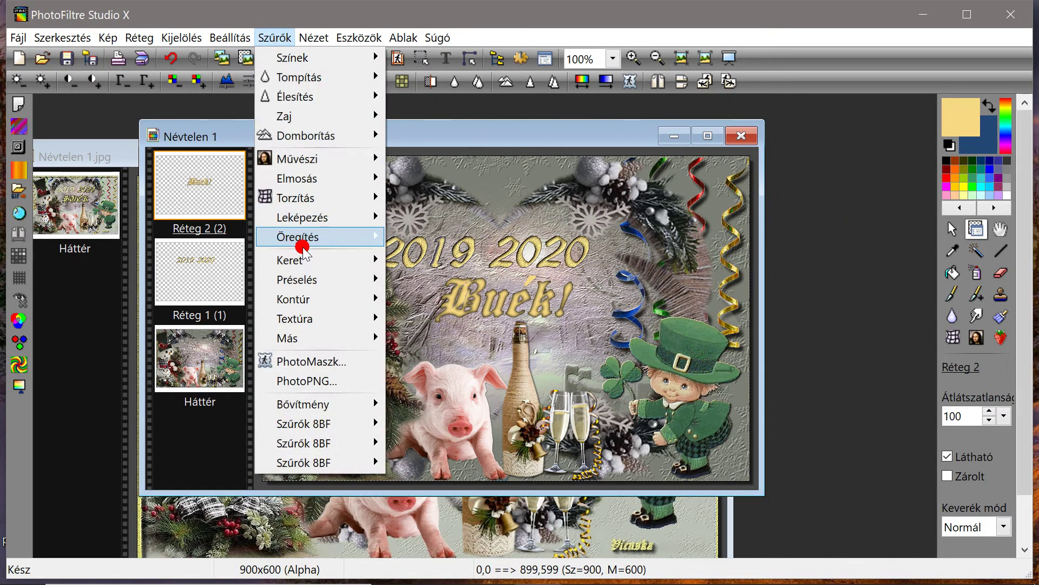
{"action": "mouse_move", "coordinate": [343, 317]}
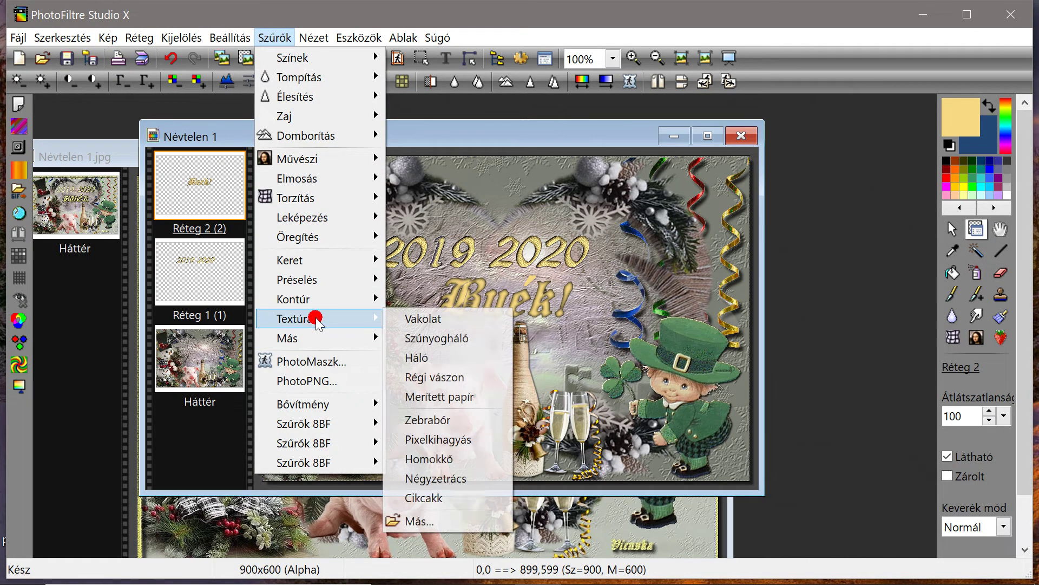
{"action": "left_click", "coordinate": [406, 458]}
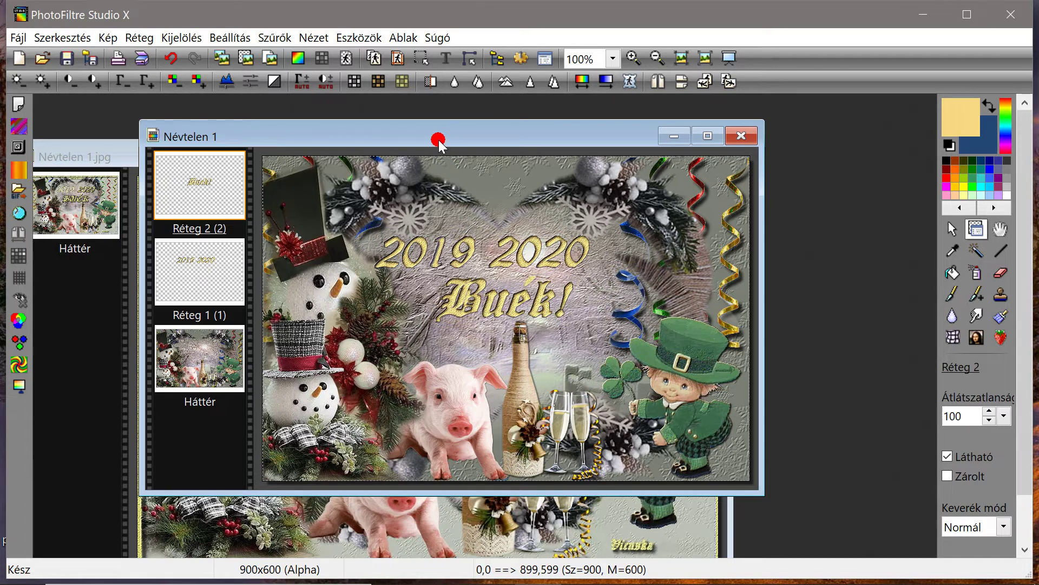
Merge the 2019 2020 layer and the Buék! layer down into the background
{"action": "left_click_drag", "start_coordinate": [438, 139], "coordinate": [422, 160]}
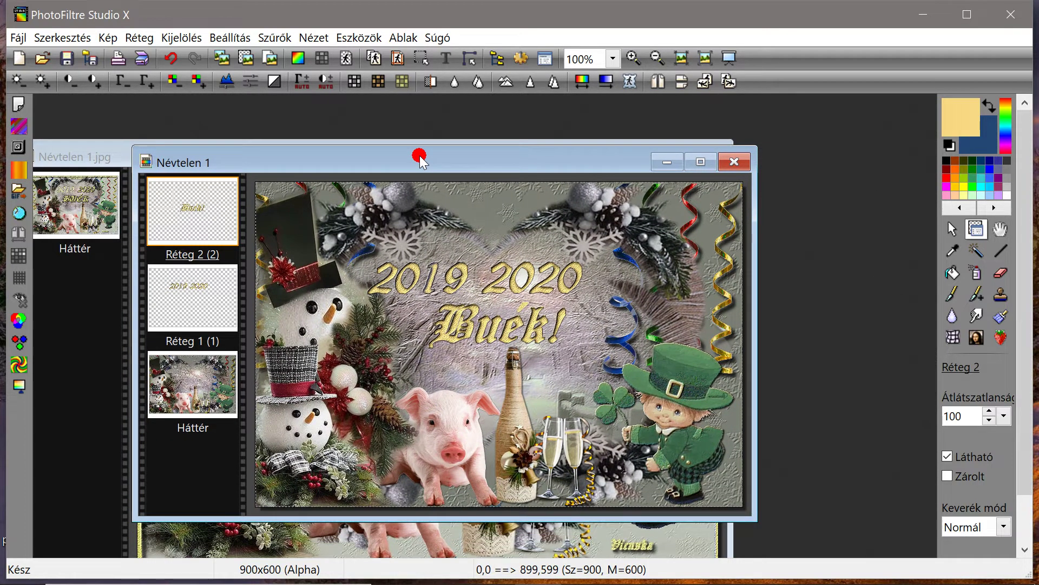
{"action": "left_click_drag", "start_coordinate": [422, 160], "coordinate": [424, 161]}
{"action": "right_click", "coordinate": [173, 283]}
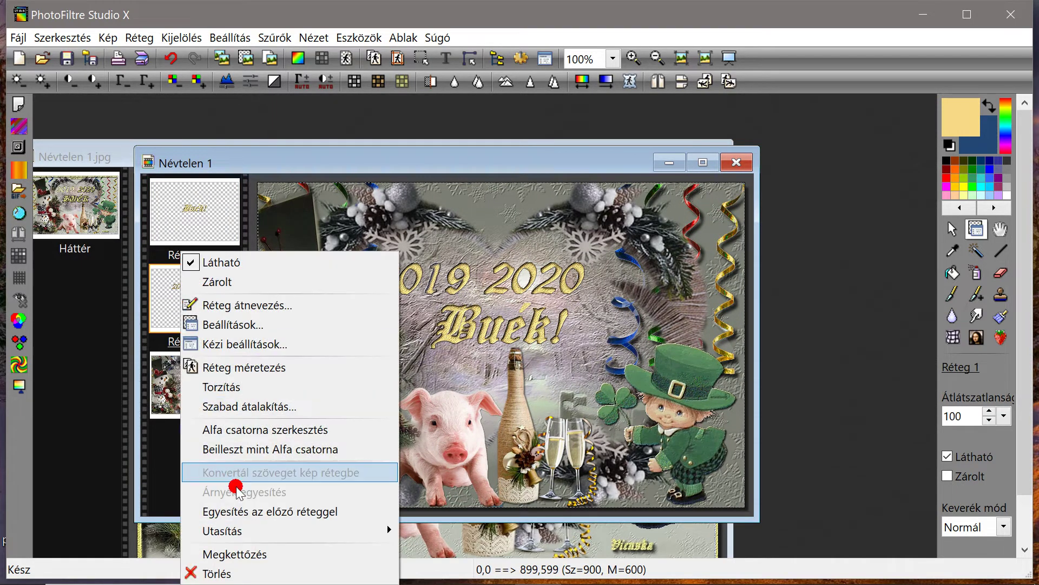
{"action": "left_click", "coordinate": [232, 506]}
{"action": "right_click", "coordinate": [186, 201]}
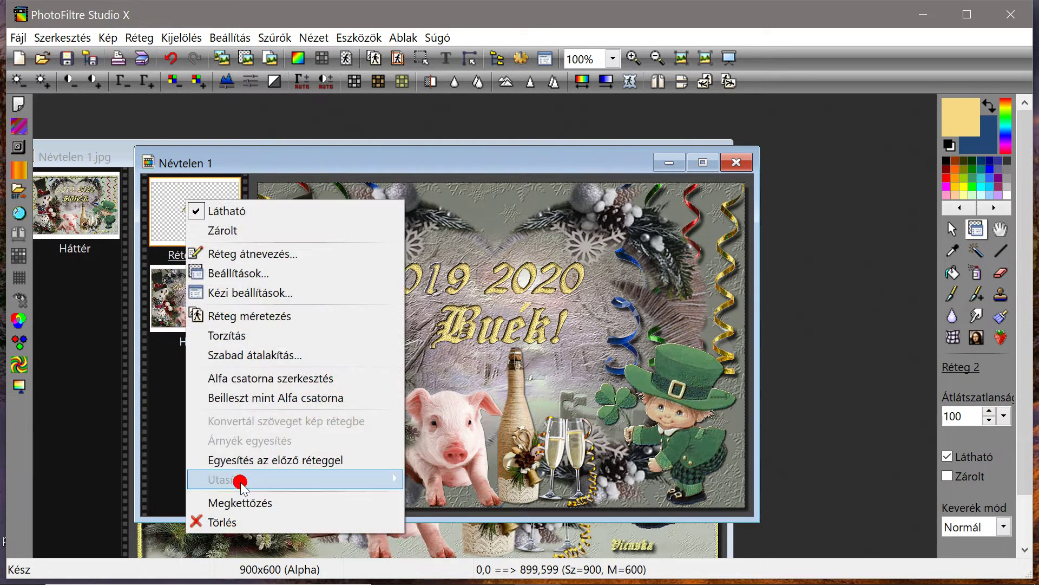
{"action": "left_click", "coordinate": [235, 461]}
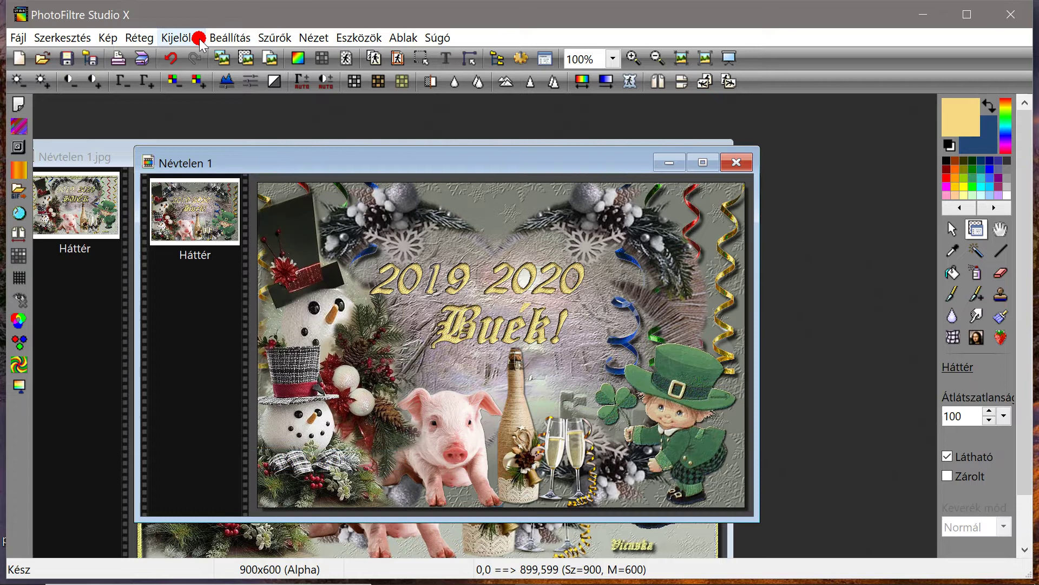
Add a gold Old English Text MT caption with the creator's name and the word Tutorial, and convert it to an image layer
{"action": "left_click", "coordinate": [447, 60]}
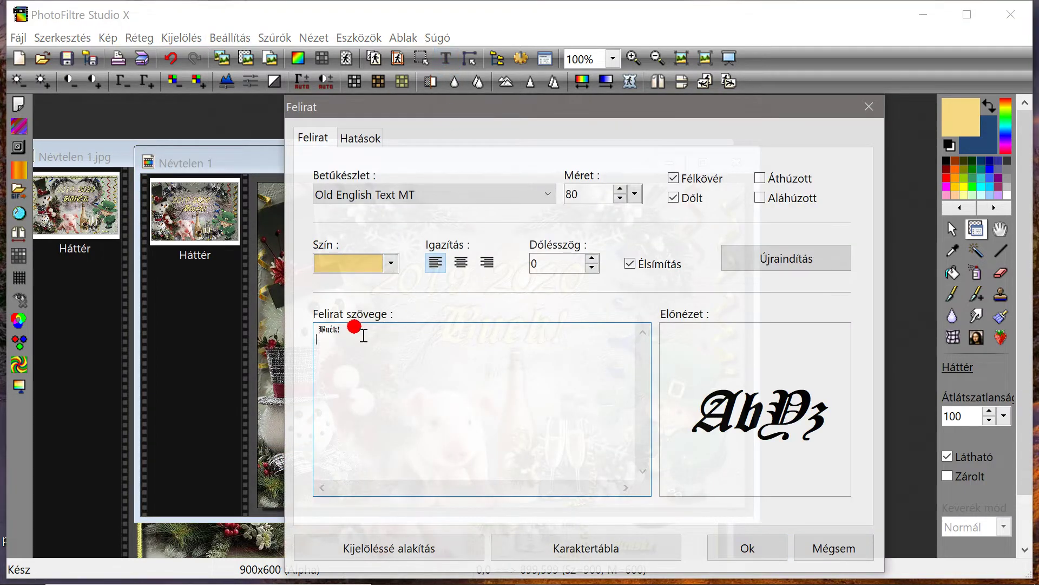
{"action": "left_click_drag", "start_coordinate": [364, 336], "coordinate": [268, 313]}
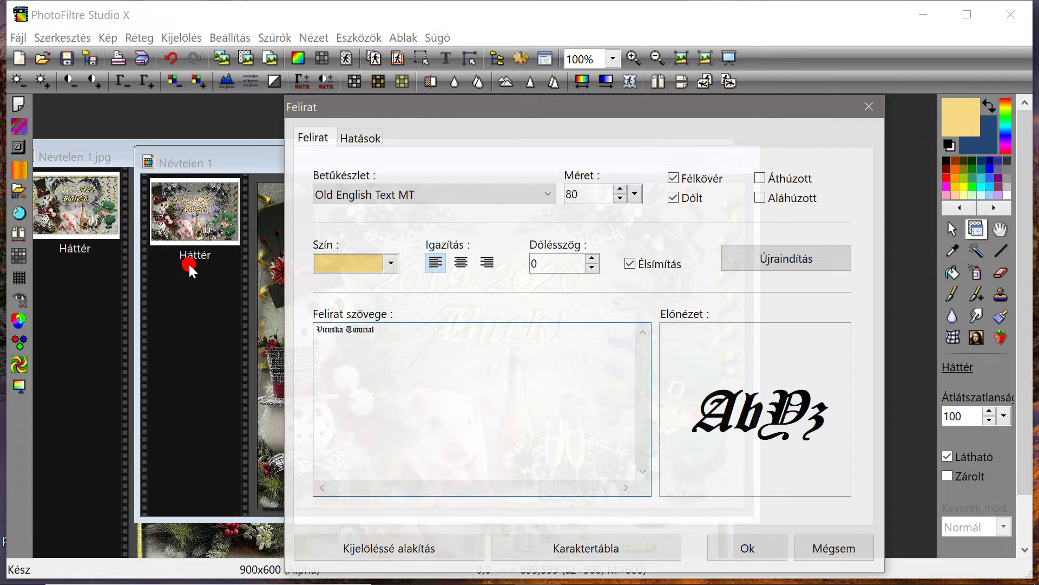
{"action": "left_click", "coordinate": [742, 548]}
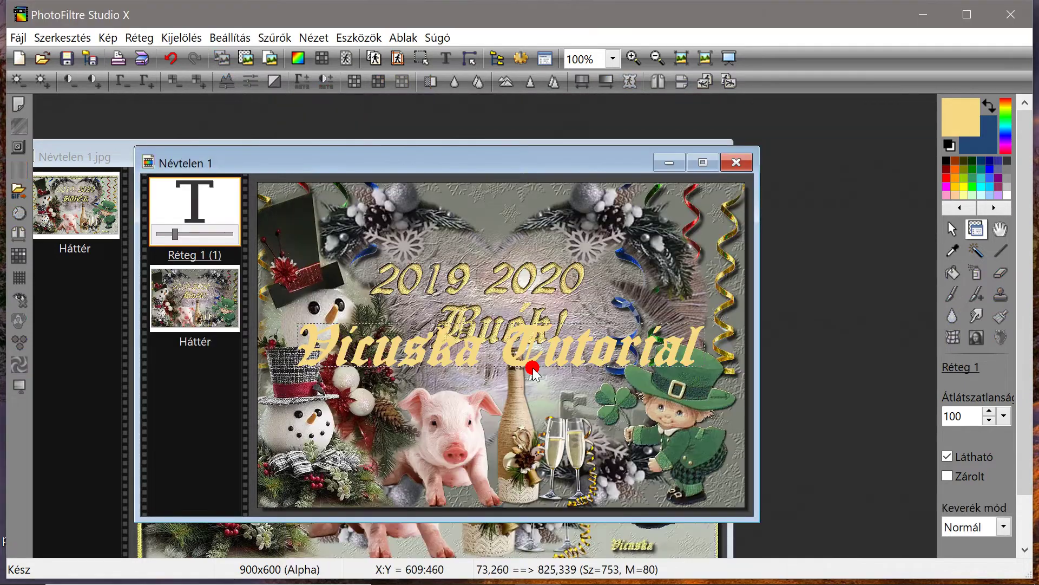
{"action": "right_click", "coordinate": [198, 219]}
{"action": "left_click", "coordinate": [254, 439]}
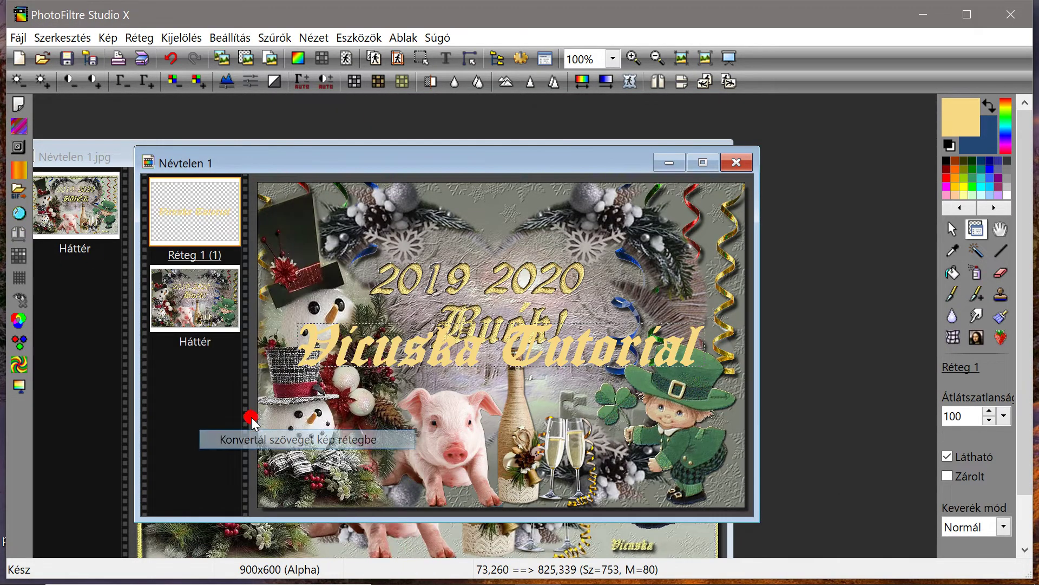
Scale the signature caption to 30% with the free transform and place it at the picture's top edge, centred between the fir branches
{"action": "right_click", "coordinate": [195, 203]}
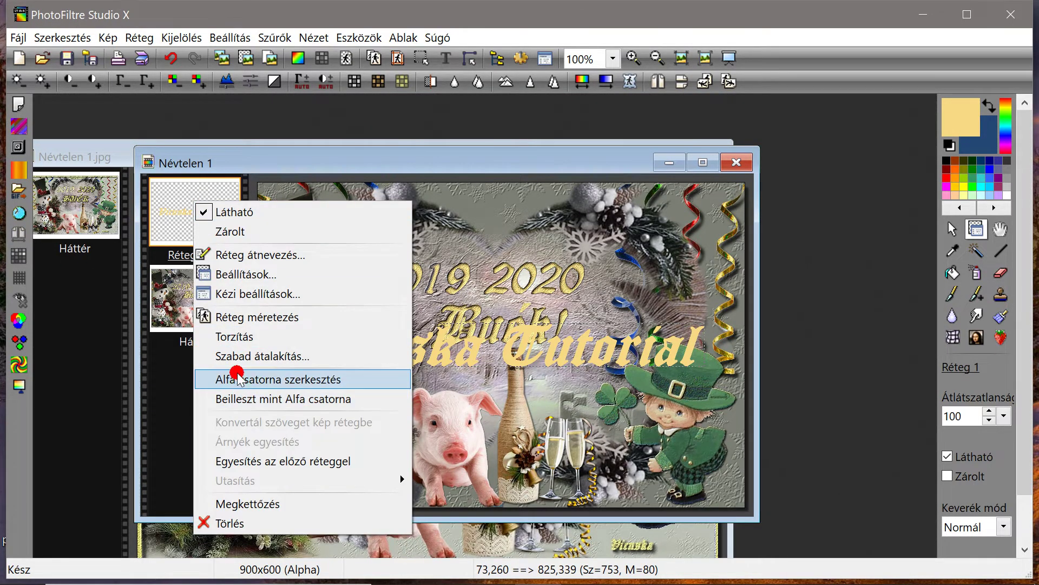
{"action": "left_click", "coordinate": [241, 356]}
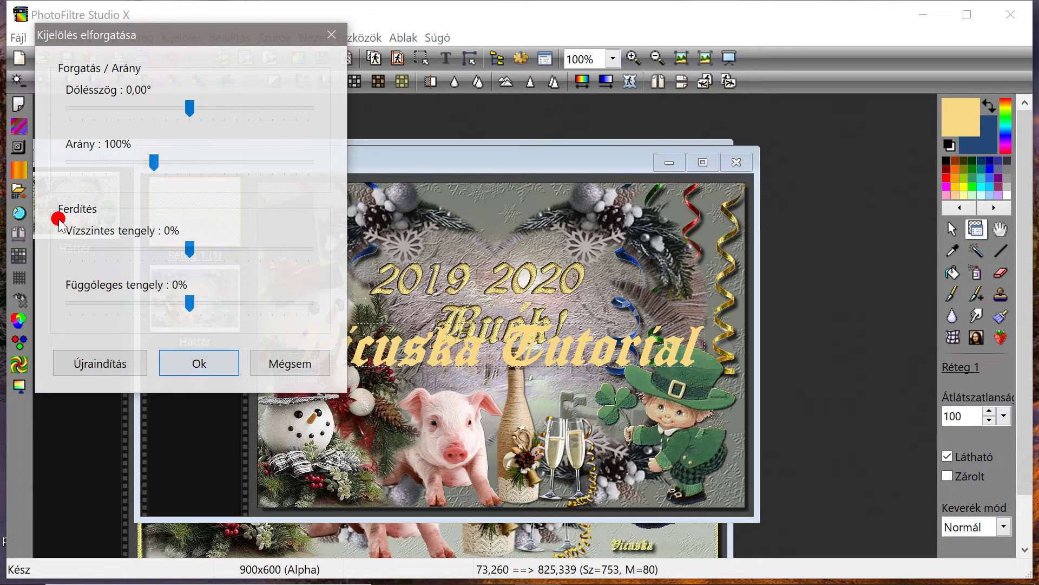
{"action": "left_click", "coordinate": [84, 162]}
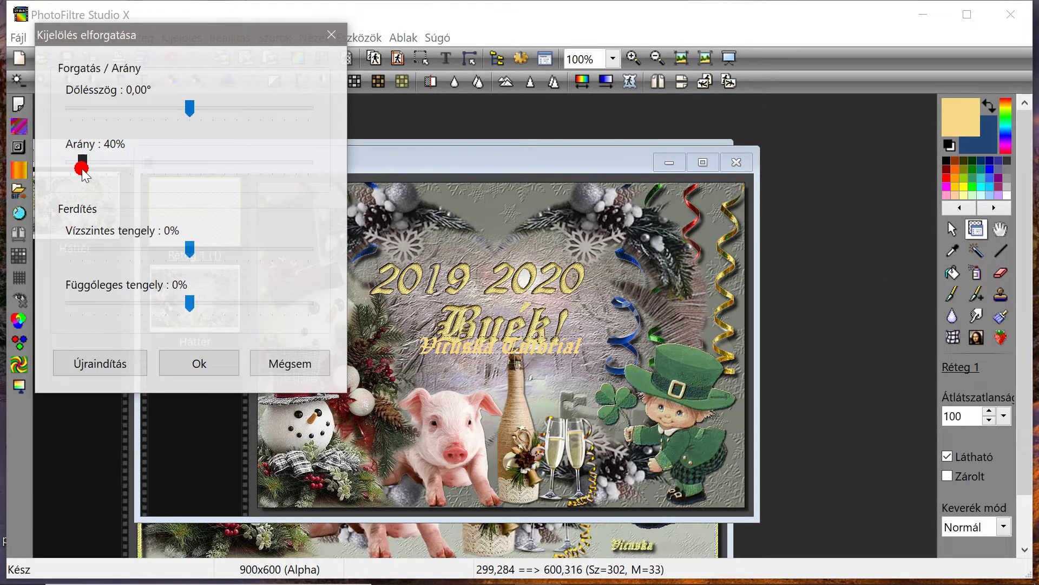
{"action": "left_click_drag", "start_coordinate": [85, 165], "coordinate": [52, 198]}
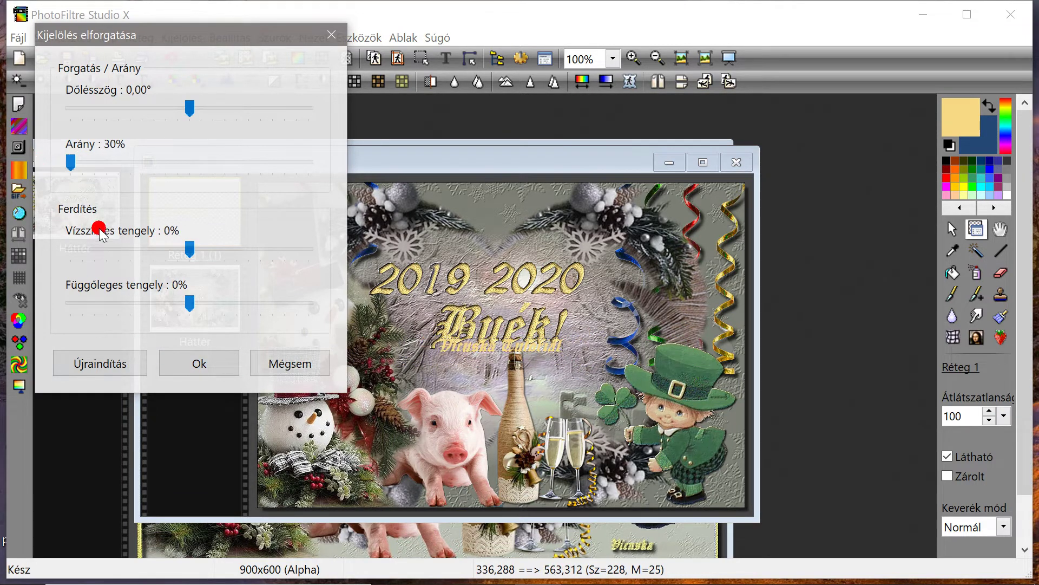
{"action": "left_click", "coordinate": [202, 363]}
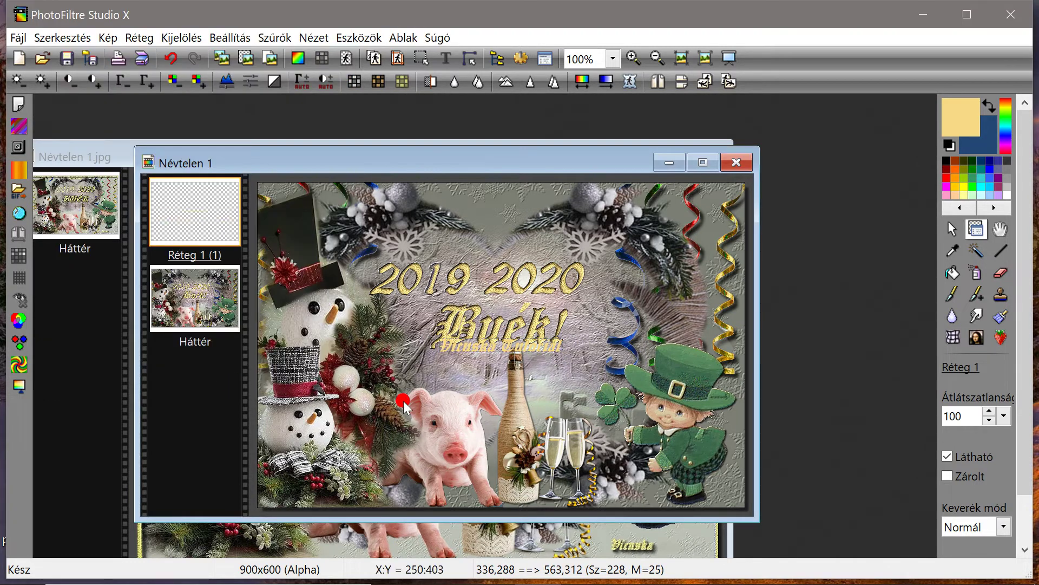
{"action": "left_click", "coordinate": [441, 354]}
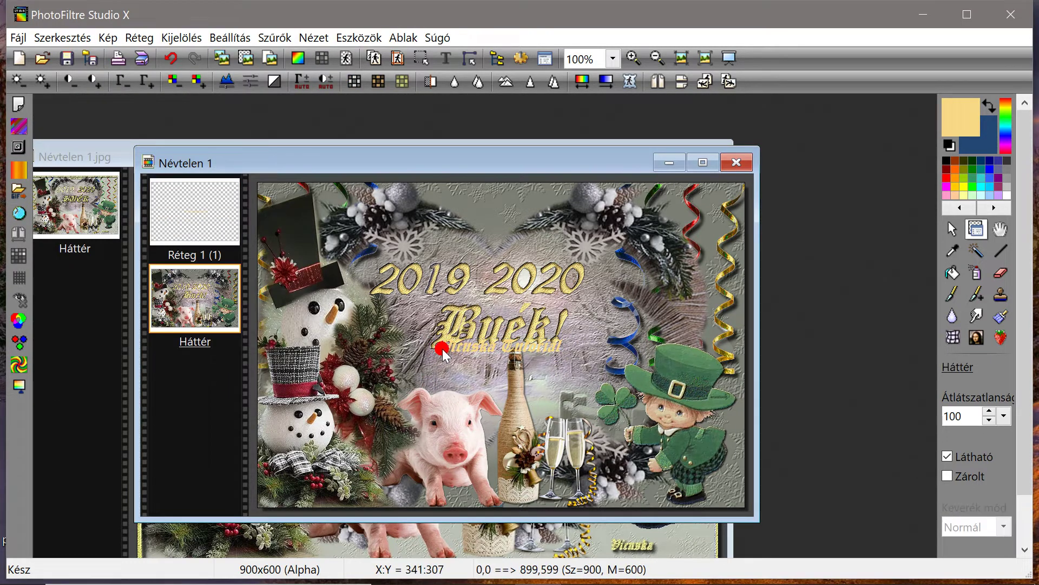
{"action": "left_click_drag", "start_coordinate": [443, 349], "coordinate": [438, 200]}
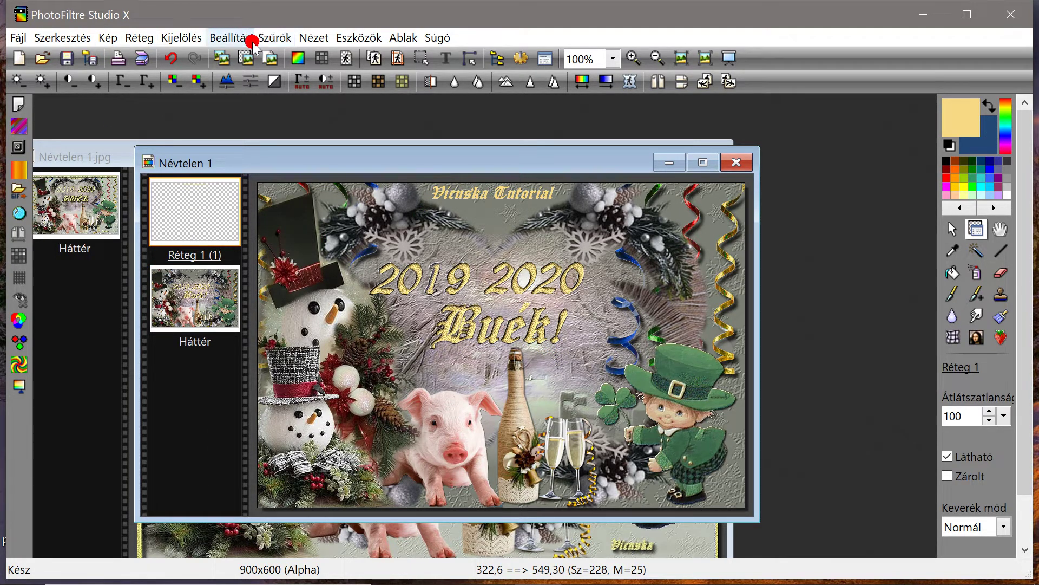
Apply the Homokkő texture to the signature caption's layer
{"action": "left_click", "coordinate": [273, 37]}
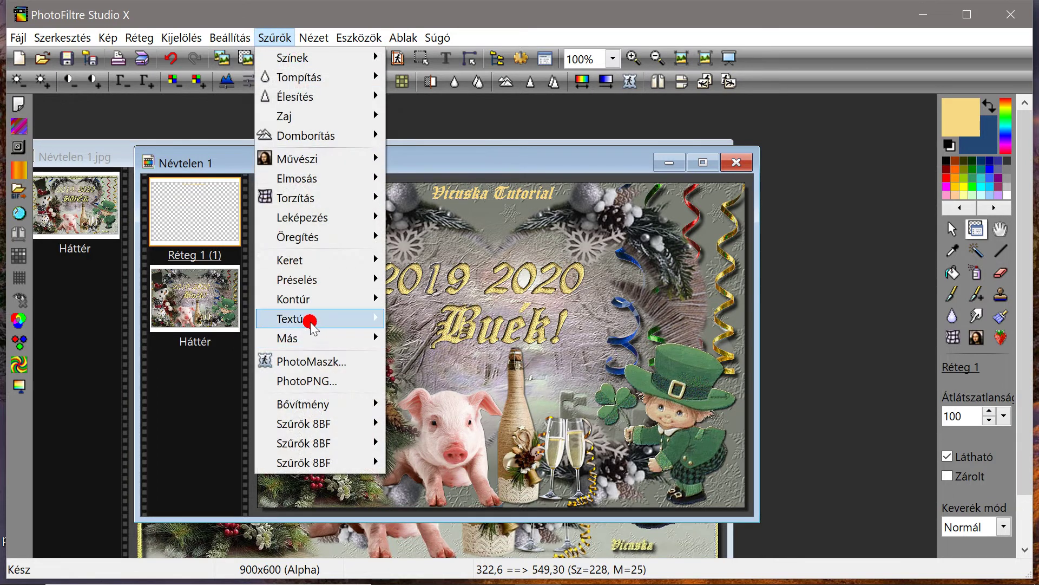
{"action": "mouse_move", "coordinate": [302, 319]}
{"action": "left_click", "coordinate": [417, 463]}
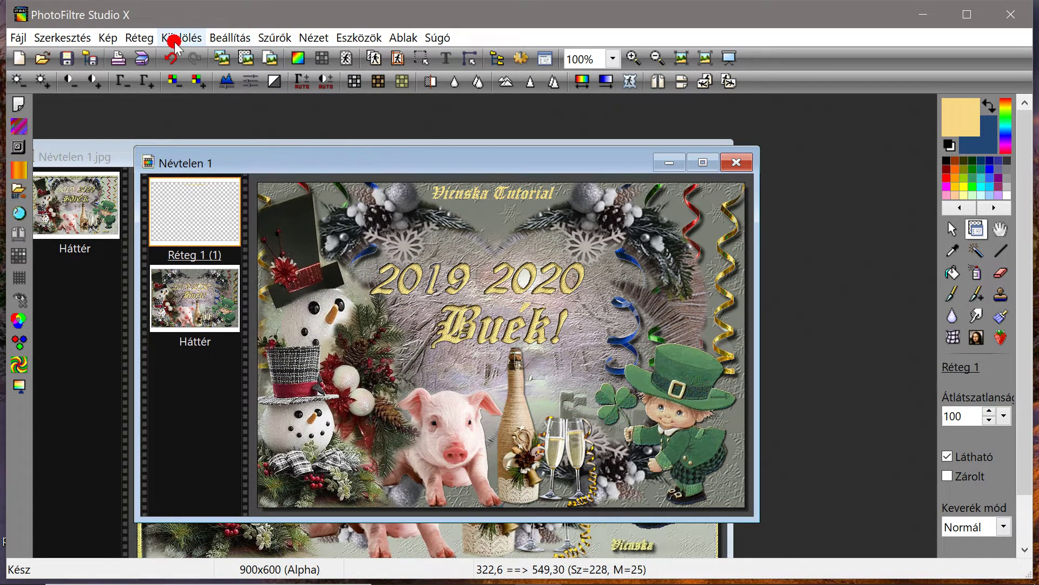
Add a black shadow to the signature caption with X and Y offsets of 7, 80% opacity, Élsímított style and radius 7
{"action": "left_click", "coordinate": [139, 37]}
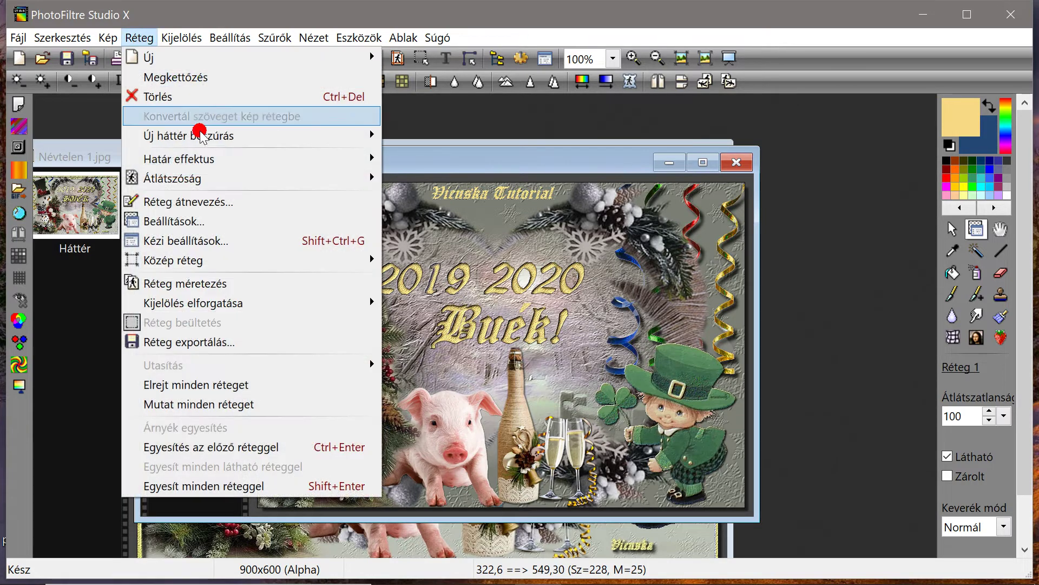
{"action": "left_click", "coordinate": [206, 222]}
{"action": "left_click", "coordinate": [91, 217]}
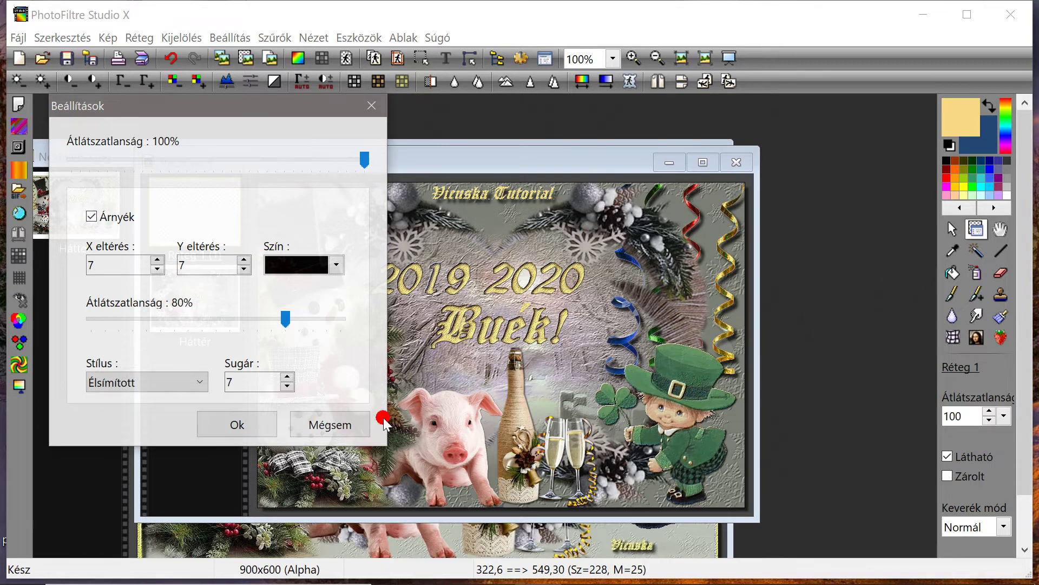
{"action": "left_click", "coordinate": [276, 425]}
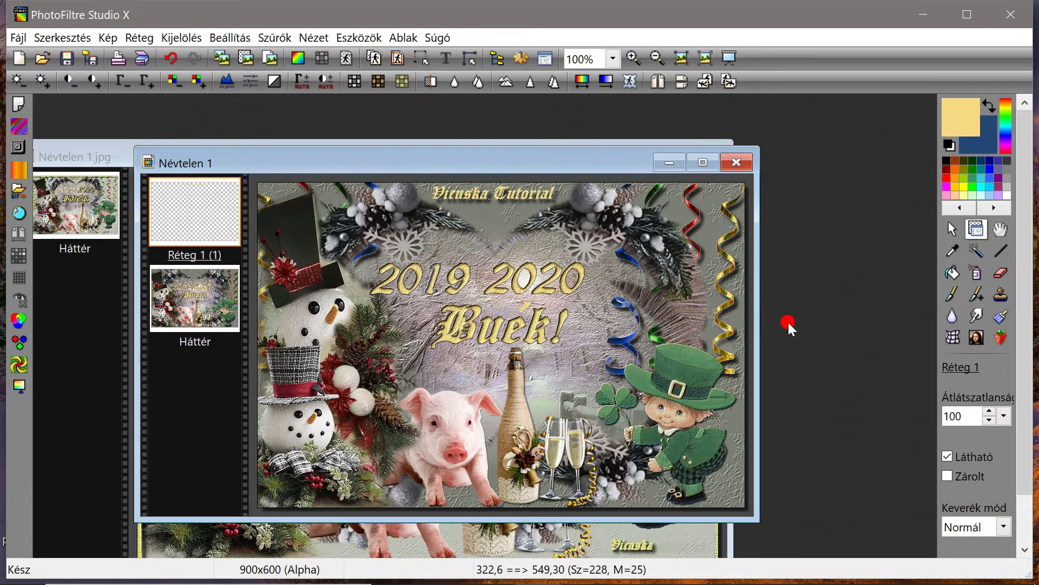
Duplicate the signature layer, place the copy above the champagne glasses, and erase the word Tutorial from it
{"action": "left_click", "coordinate": [139, 38]}
{"action": "left_click", "coordinate": [167, 77]}
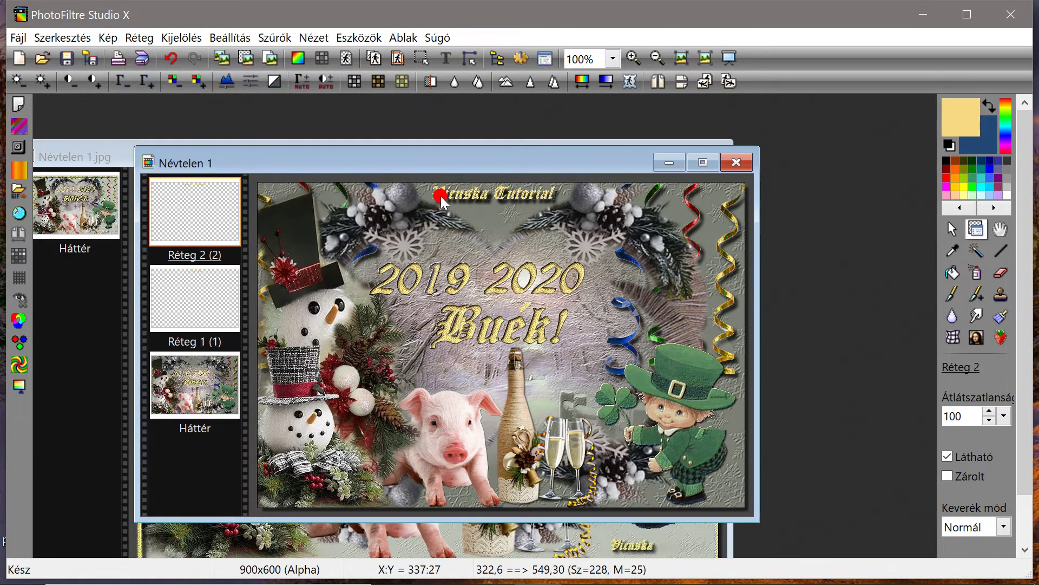
{"action": "left_click", "coordinate": [439, 208]}
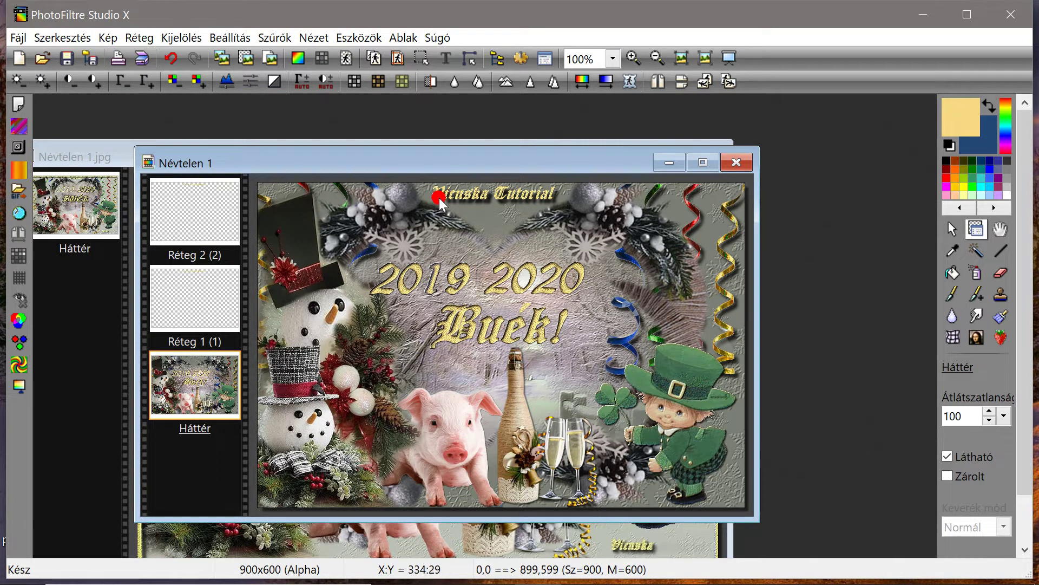
{"action": "left_click_drag", "start_coordinate": [442, 193], "coordinate": [555, 375]}
{"action": "left_click", "coordinate": [1000, 273]}
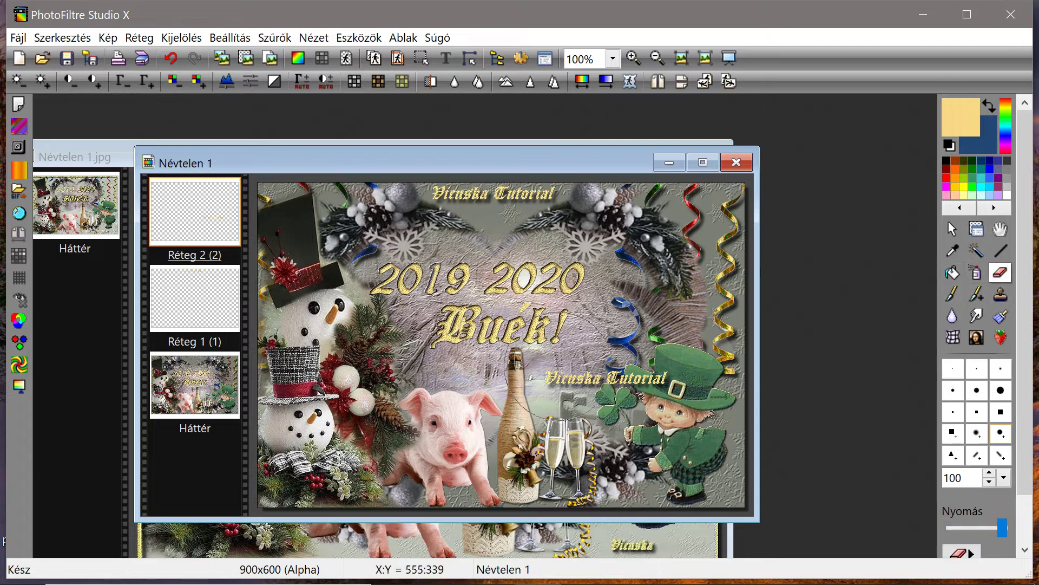
{"action": "left_click_drag", "start_coordinate": [621, 370], "coordinate": [669, 365]}
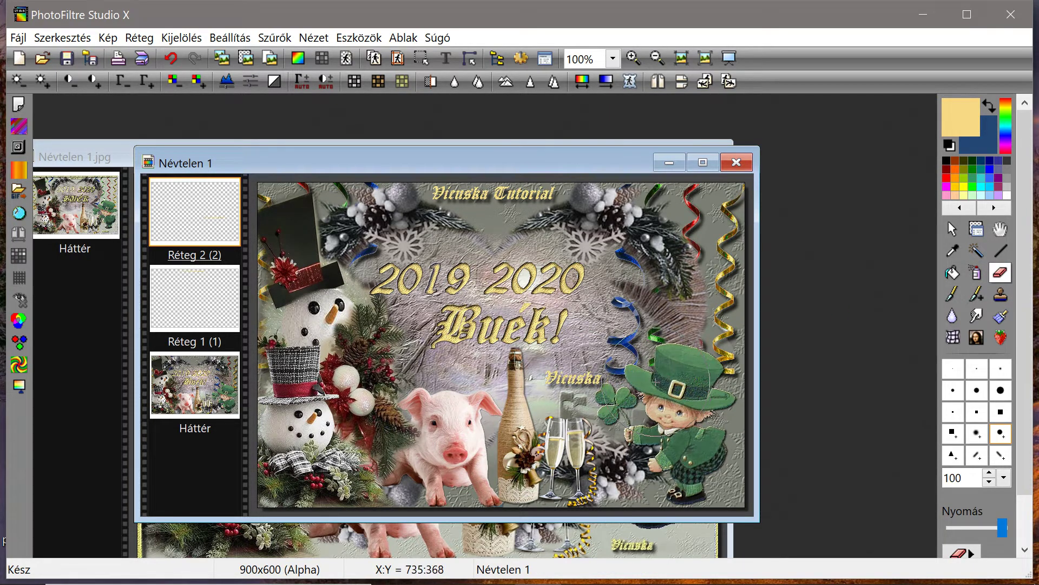
Move the name-only signature copy to the picture's lower right corner, beside the leprechaun's legs
{"action": "left_click", "coordinate": [974, 230]}
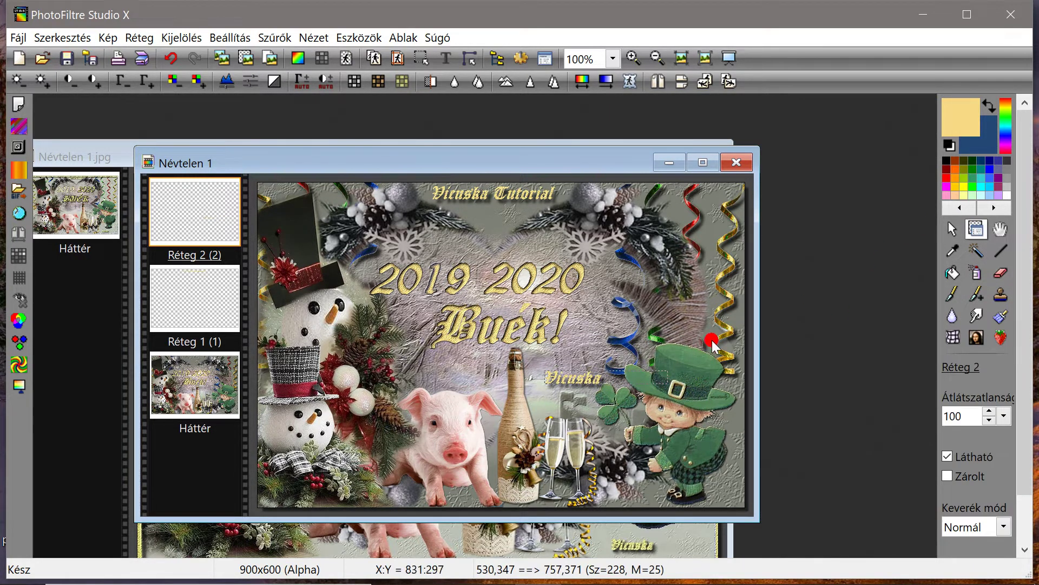
{"action": "left_click", "coordinate": [437, 176]}
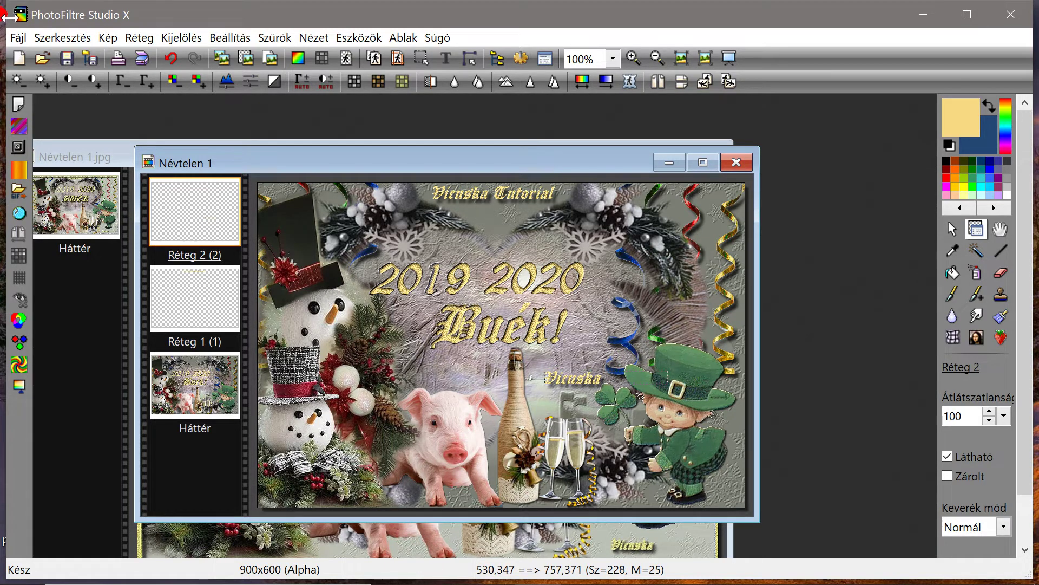
{"action": "left_click", "coordinate": [952, 230]}
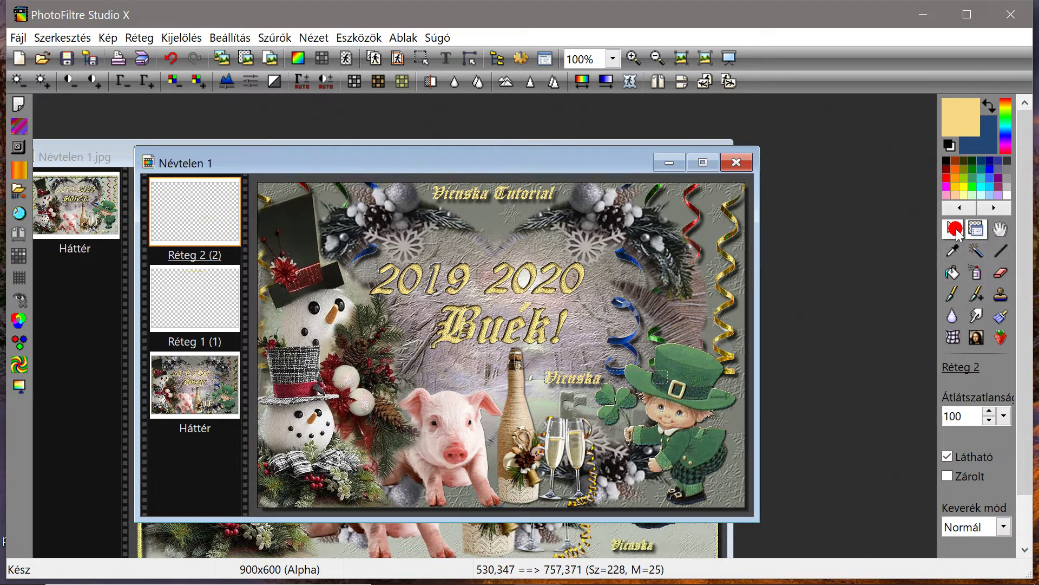
{"action": "left_click", "coordinate": [975, 227]}
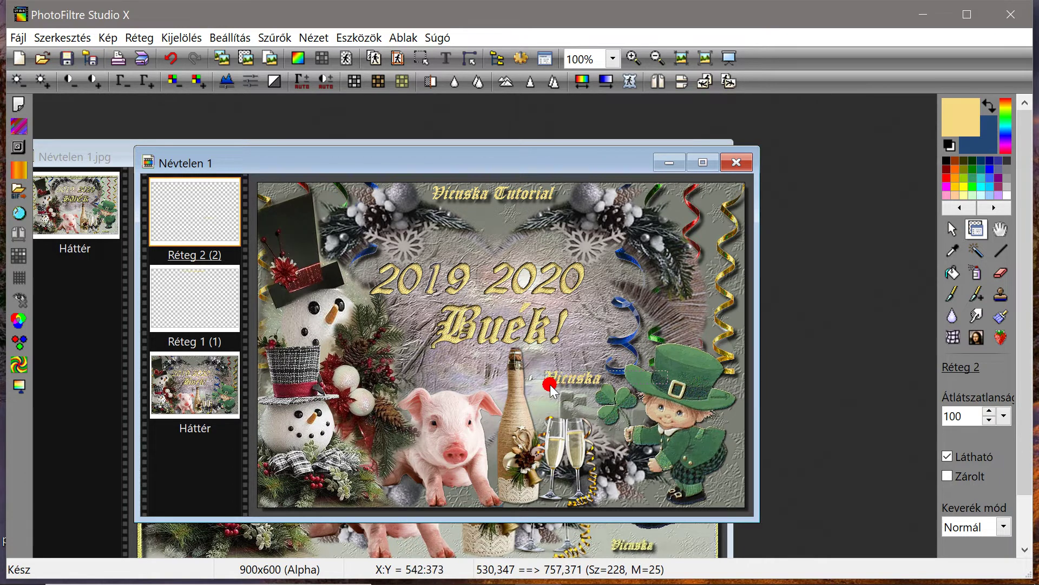
{"action": "left_click_drag", "start_coordinate": [549, 382], "coordinate": [610, 493]}
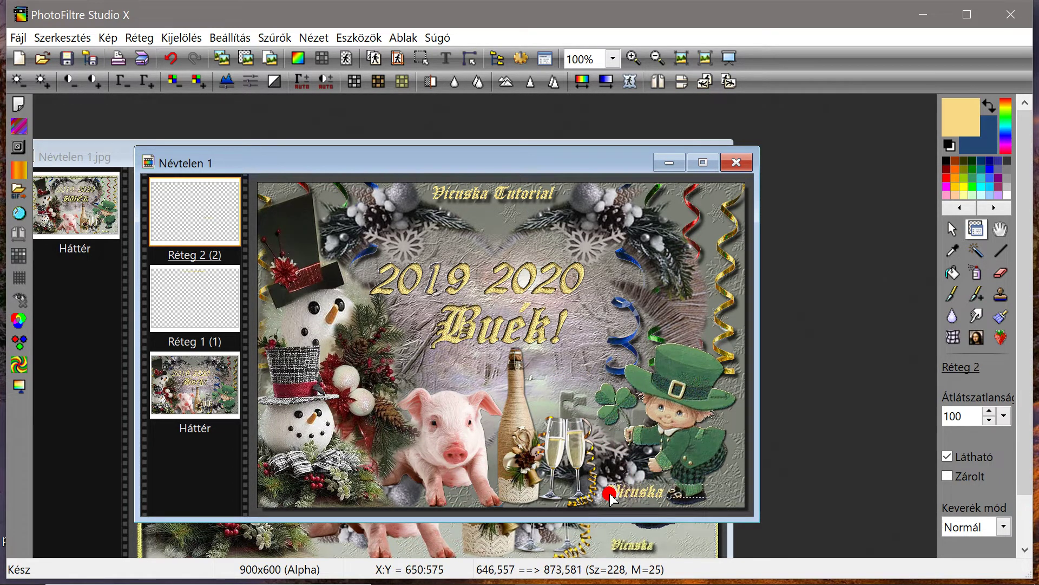
{"action": "left_click", "coordinate": [616, 499]}
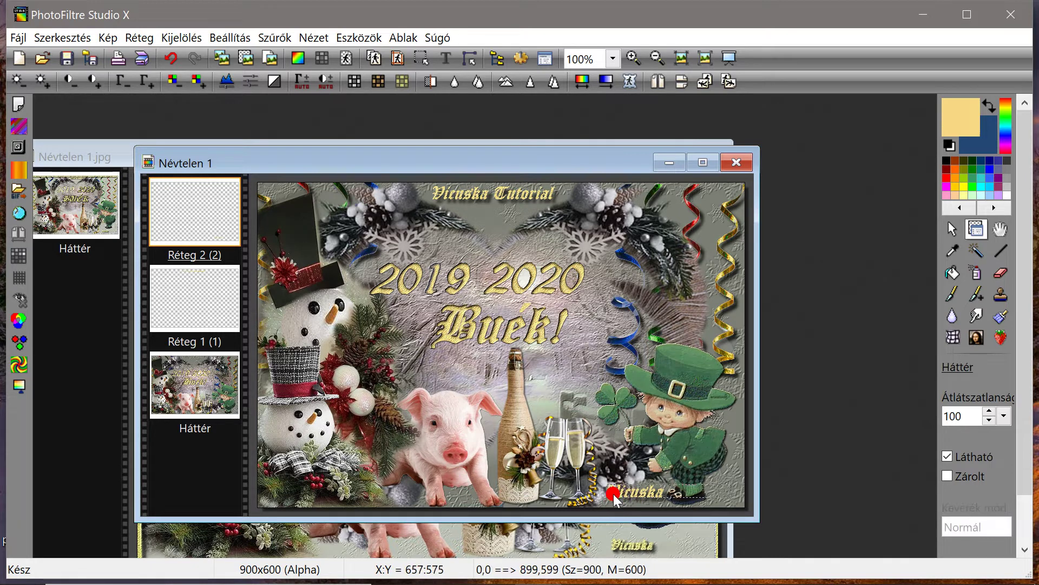
{"action": "left_click_drag", "start_coordinate": [617, 491], "coordinate": [697, 477]}
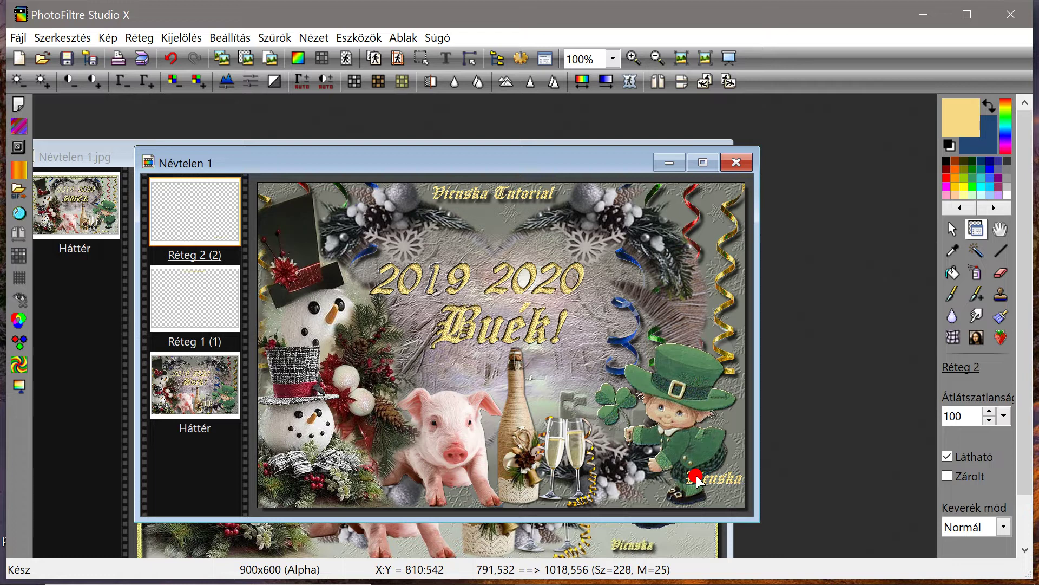
Move the name-only signature copy to just above the champagne glasses and duplicate its layer
{"action": "left_click_drag", "start_coordinate": [697, 479], "coordinate": [563, 380]}
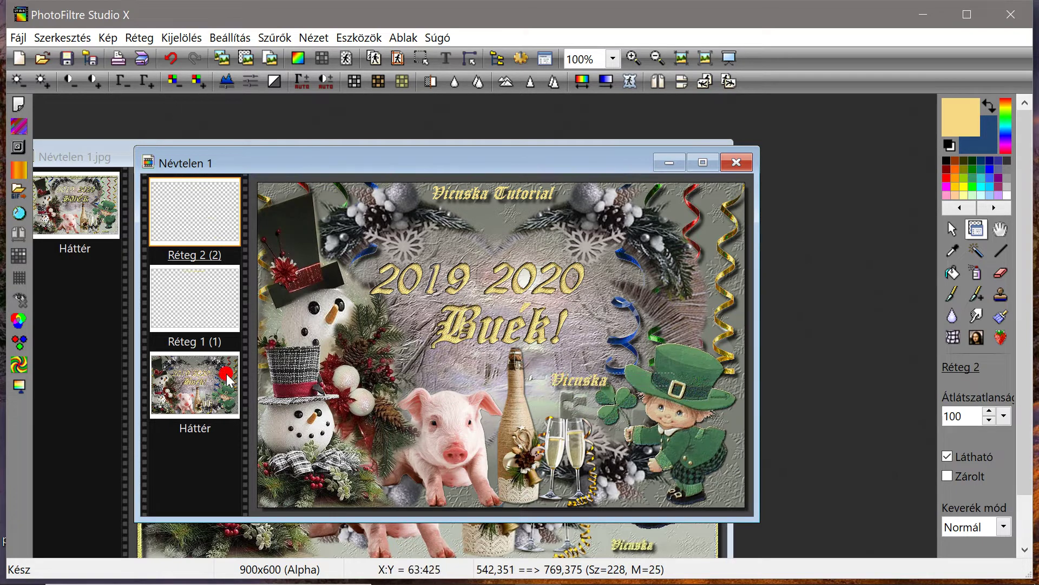
{"action": "left_click", "coordinate": [153, 37]}
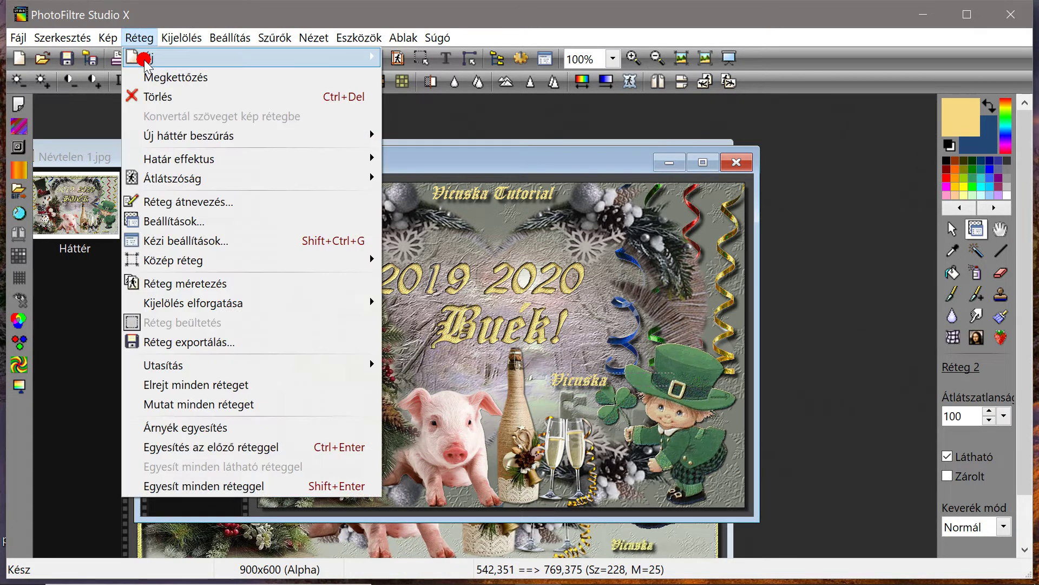
{"action": "left_click", "coordinate": [156, 78]}
Merge the signature layers down one after another until everything is combined with the Háttér background
{"action": "right_click", "coordinate": [220, 203]}
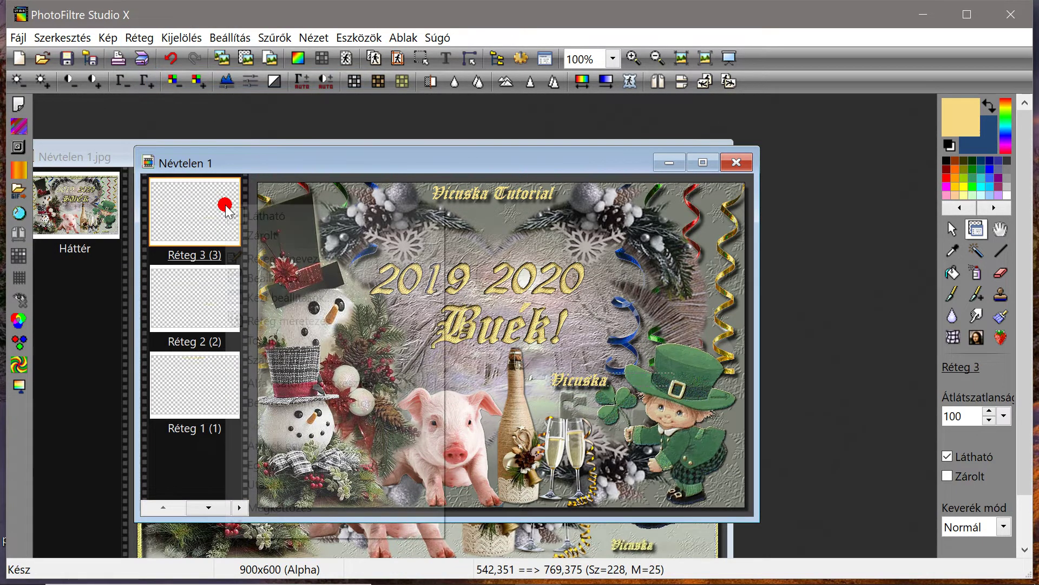
{"action": "left_click", "coordinate": [261, 462]}
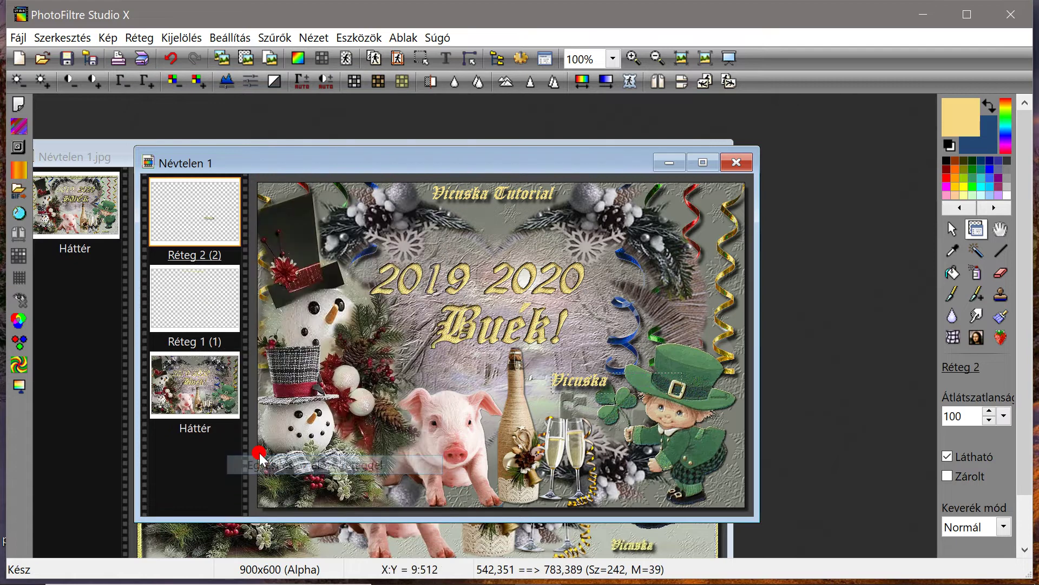
{"action": "right_click", "coordinate": [183, 190]}
{"action": "left_click", "coordinate": [225, 460]}
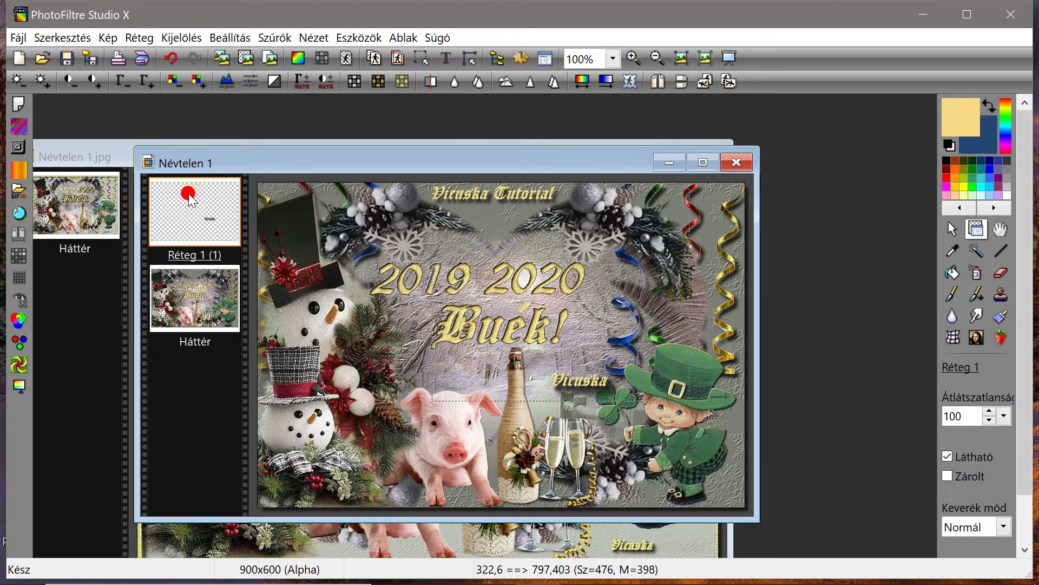
{"action": "right_click", "coordinate": [184, 189]}
{"action": "left_click", "coordinate": [238, 459]}
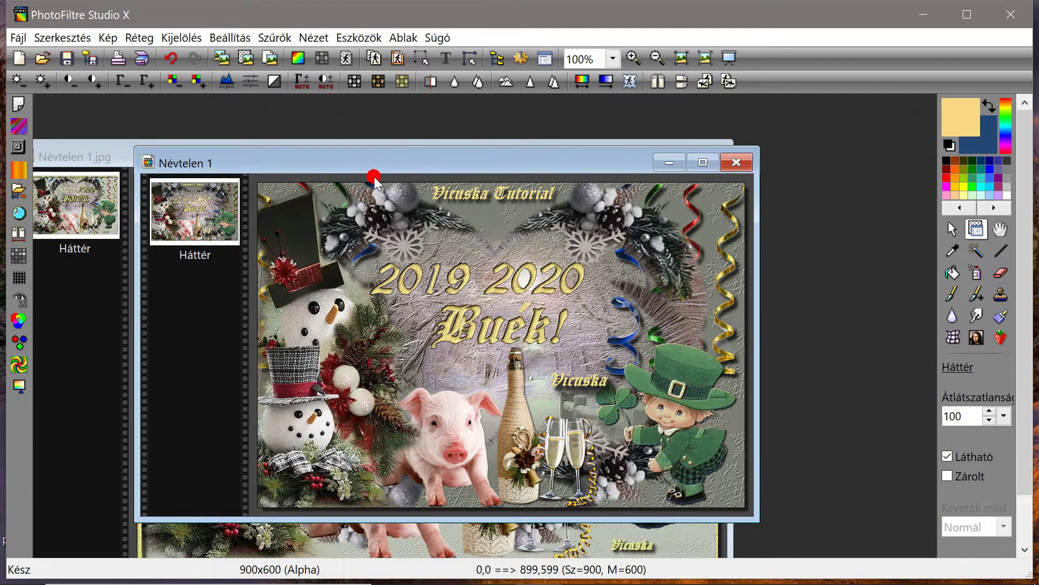
Minimize the Névtelen 1.jpg example and reposition the Névtelen 1 working picture in the cleared workspace
{"action": "left_click_drag", "start_coordinate": [350, 165], "coordinate": [447, 219]}
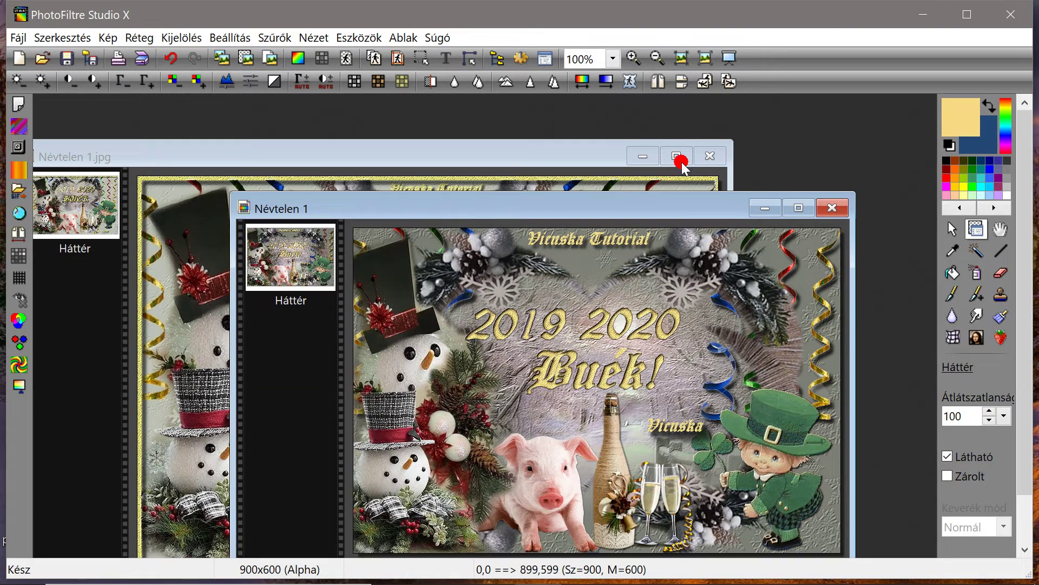
{"action": "left_click", "coordinate": [644, 156]}
{"action": "left_click_drag", "start_coordinate": [638, 216], "coordinate": [601, 143]}
{"action": "left_click", "coordinate": [153, 174]}
{"action": "left_click", "coordinate": [332, 174]}
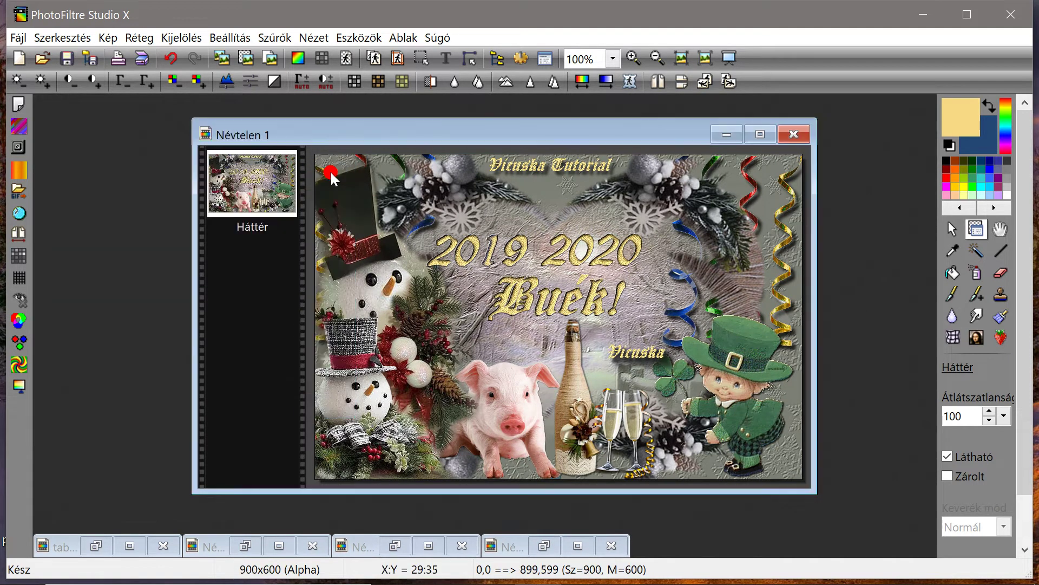
{"action": "left_click_drag", "start_coordinate": [365, 130], "coordinate": [302, 130]}
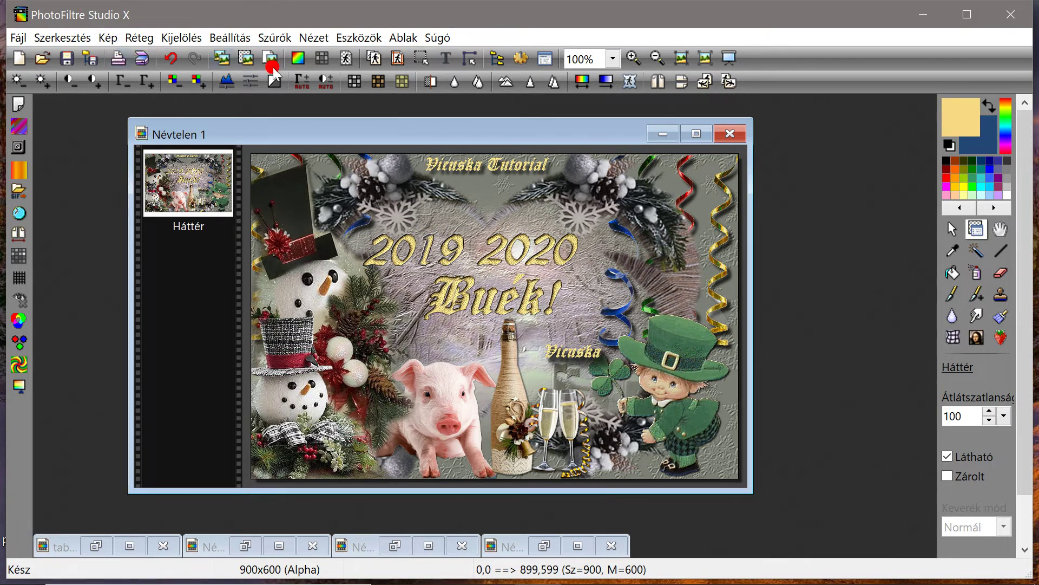
Convert the merged picture to 16M RGB colour and add a 5-pixel outer frame in the current gold colour
{"action": "left_click", "coordinate": [303, 61]}
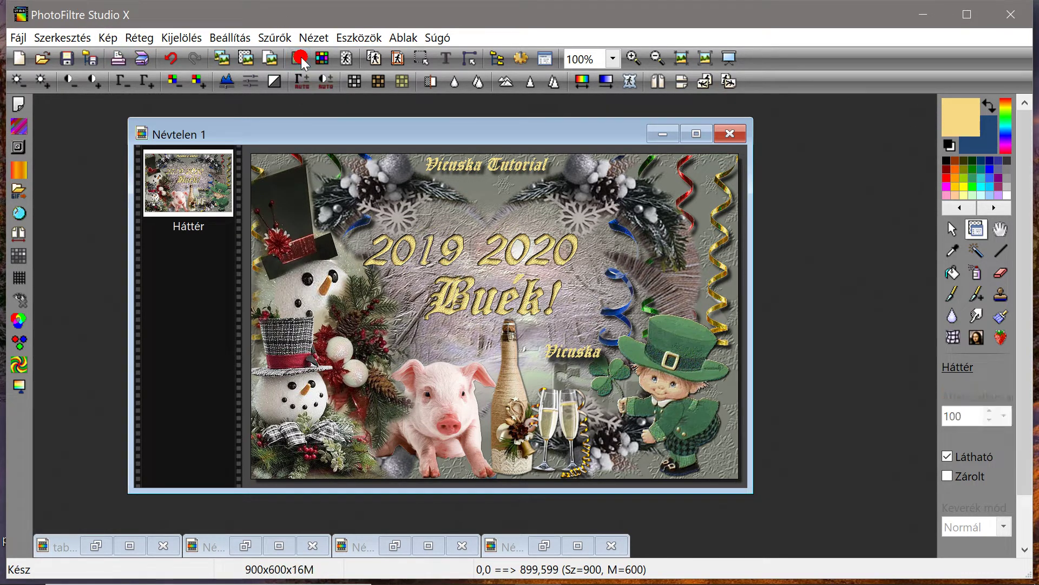
{"action": "left_click", "coordinate": [107, 37]}
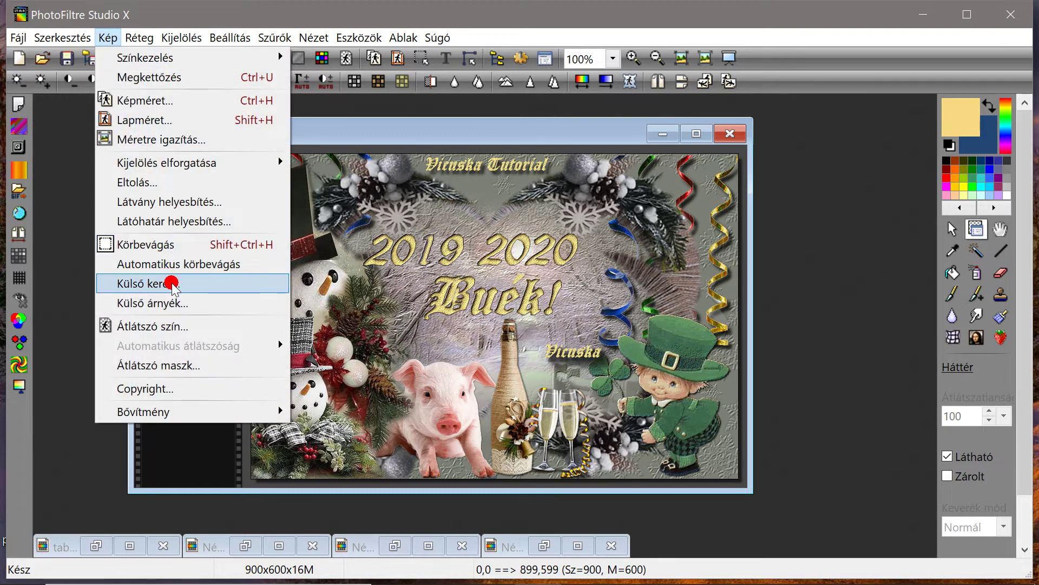
{"action": "left_click", "coordinate": [175, 283]}
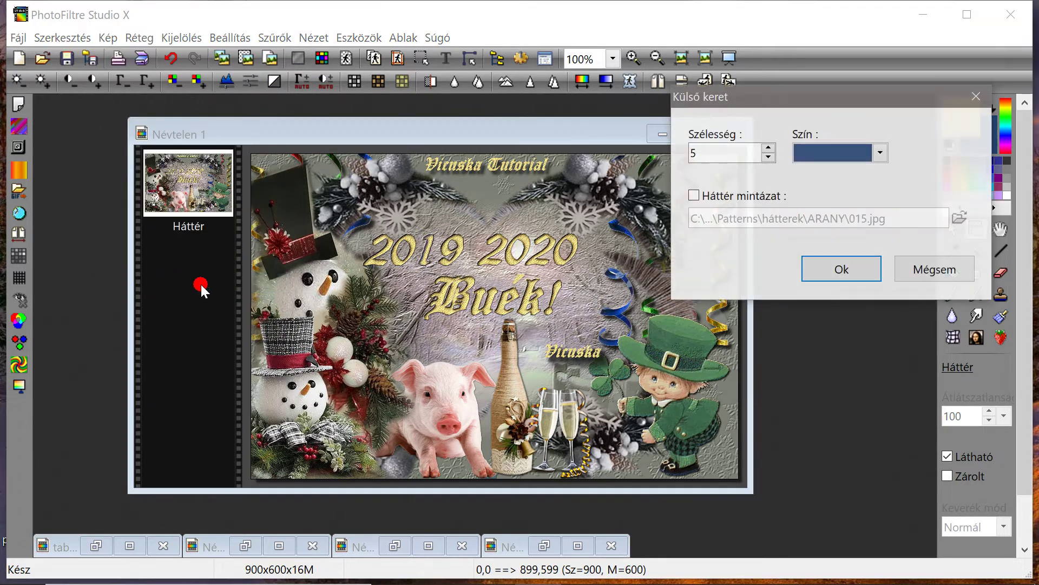
{"action": "left_click", "coordinate": [880, 155]}
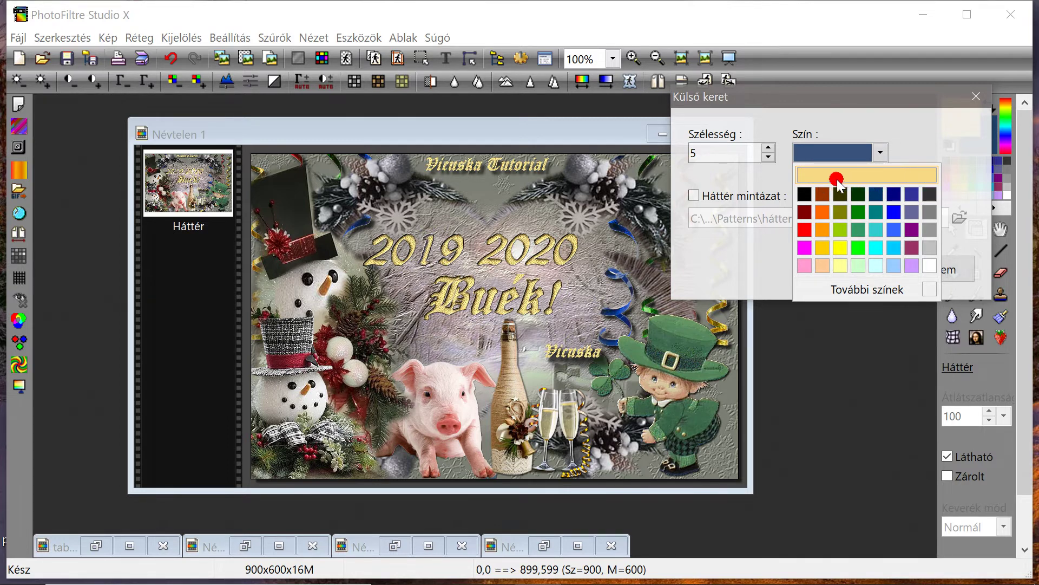
{"action": "left_click", "coordinate": [860, 96]}
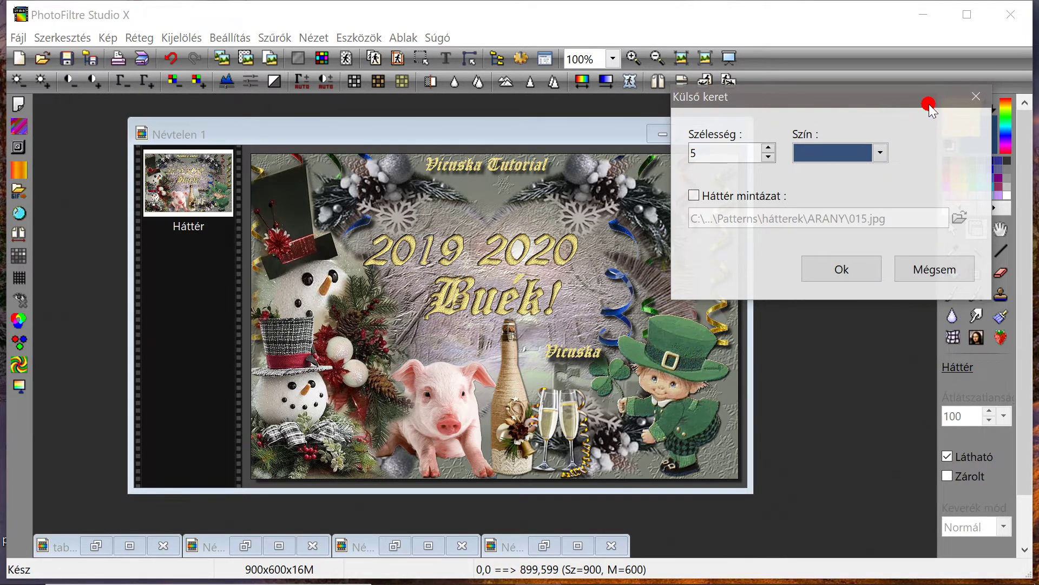
{"action": "left_click_drag", "start_coordinate": [916, 101], "coordinate": [757, 116]}
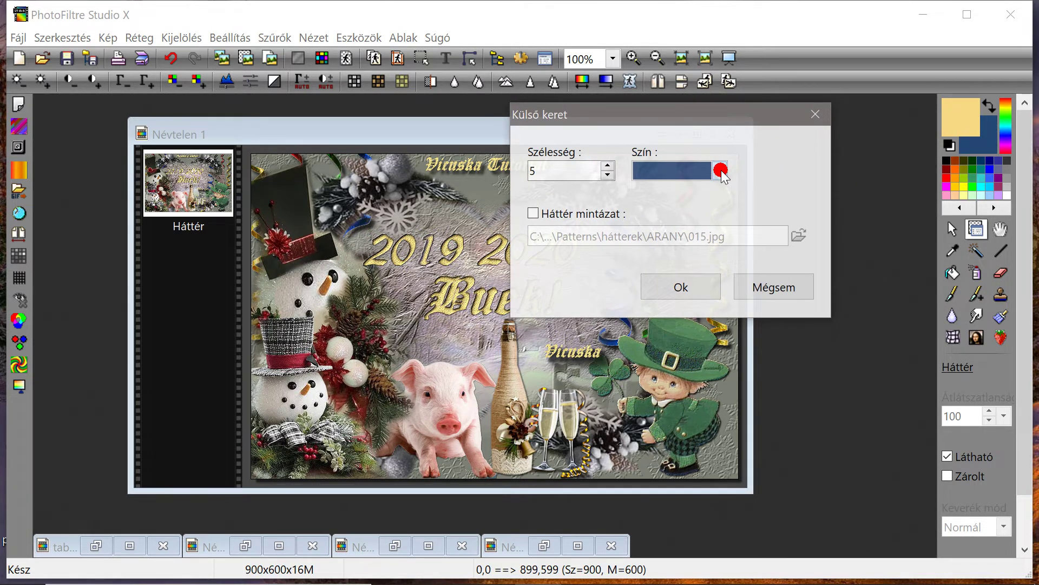
{"action": "left_click", "coordinate": [720, 171]}
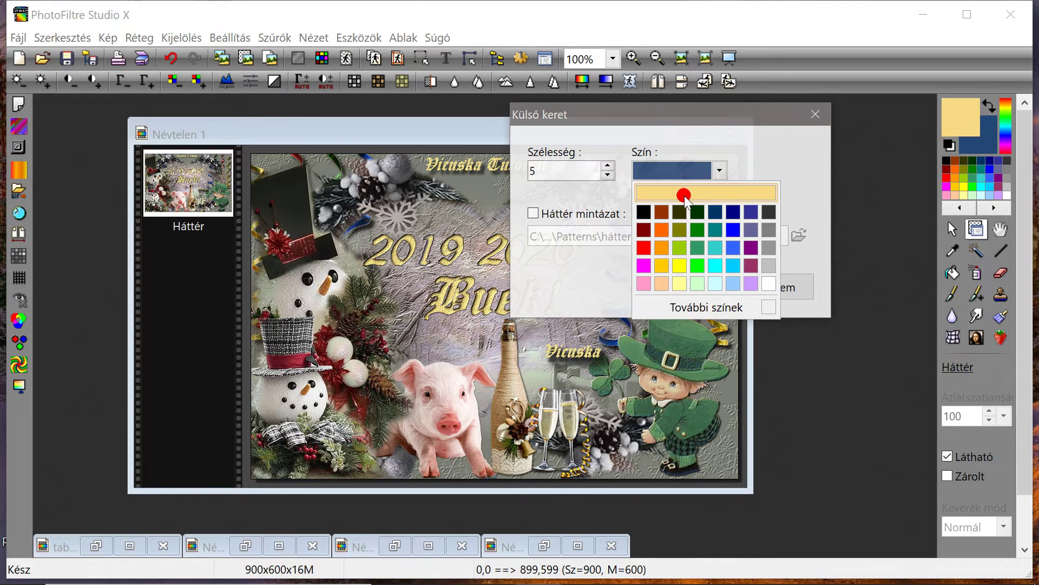
{"action": "left_click", "coordinate": [716, 194]}
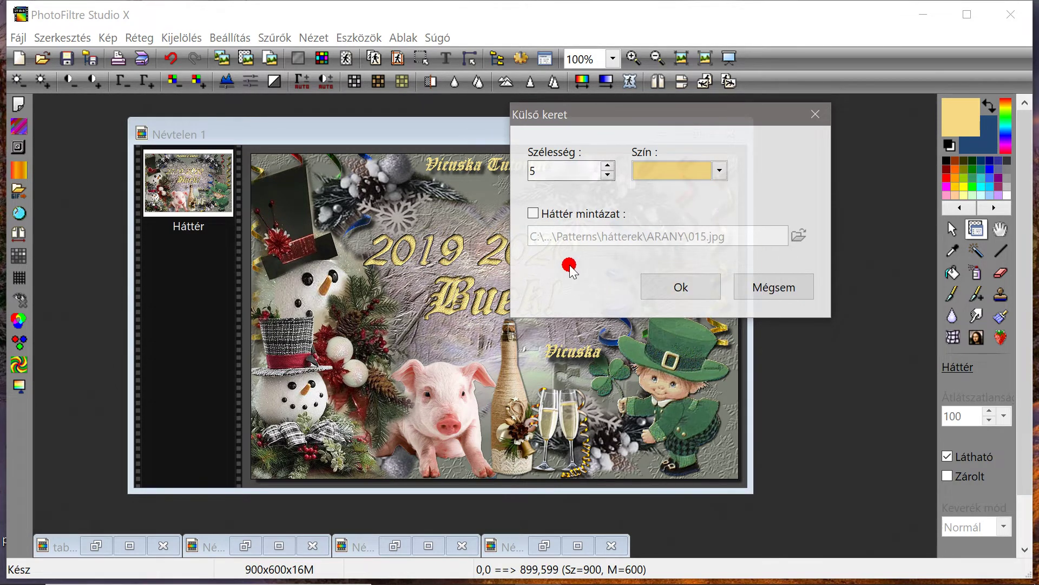
{"action": "left_click", "coordinate": [683, 287]}
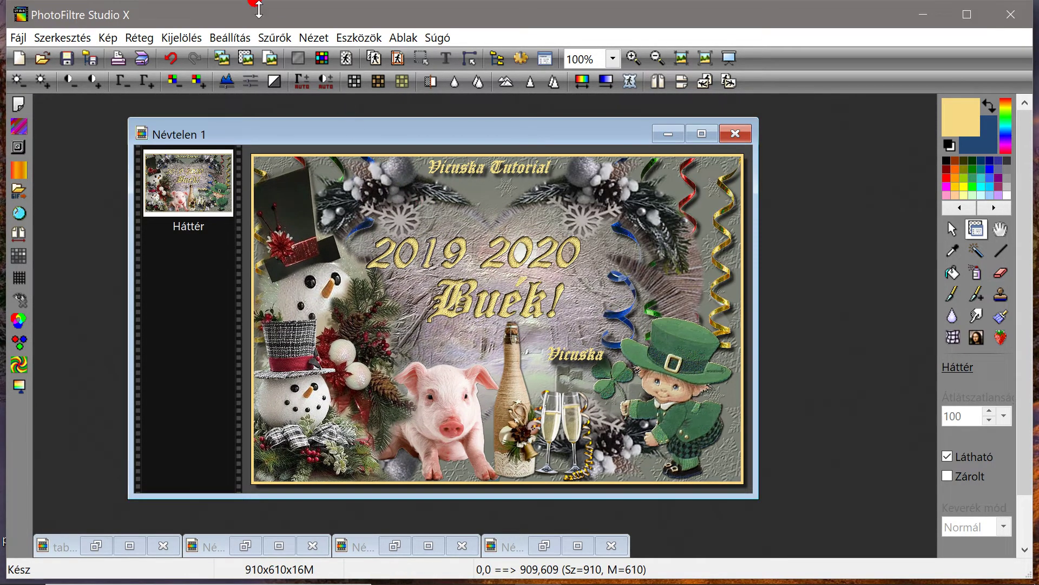
Add a second 5-pixel outer frame in a grey-green colour sampled from the picture
{"action": "left_click_drag", "start_coordinate": [353, 135], "coordinate": [376, 141]}
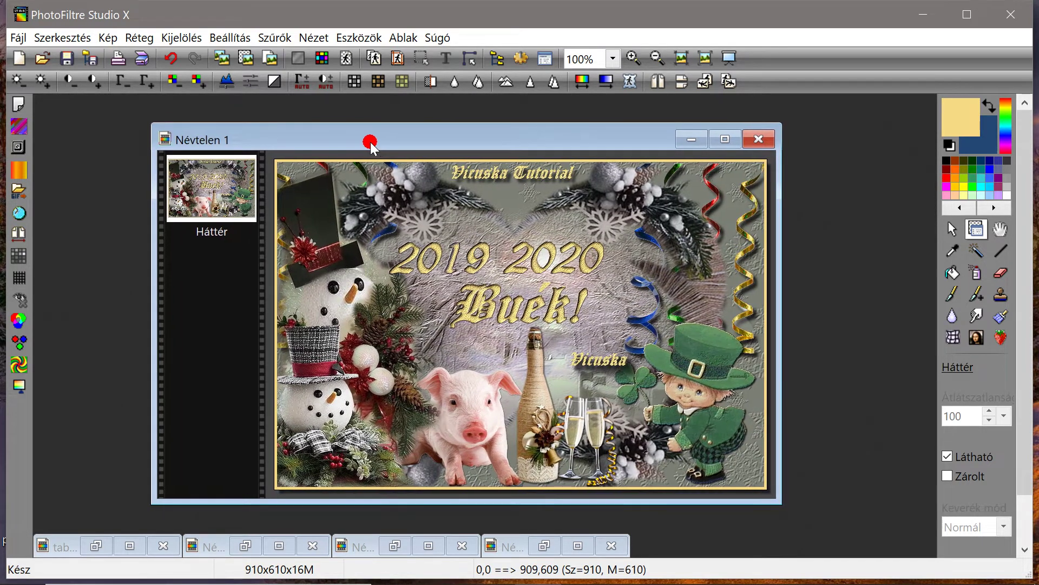
{"action": "left_click", "coordinate": [106, 38]}
{"action": "left_click", "coordinate": [158, 283]}
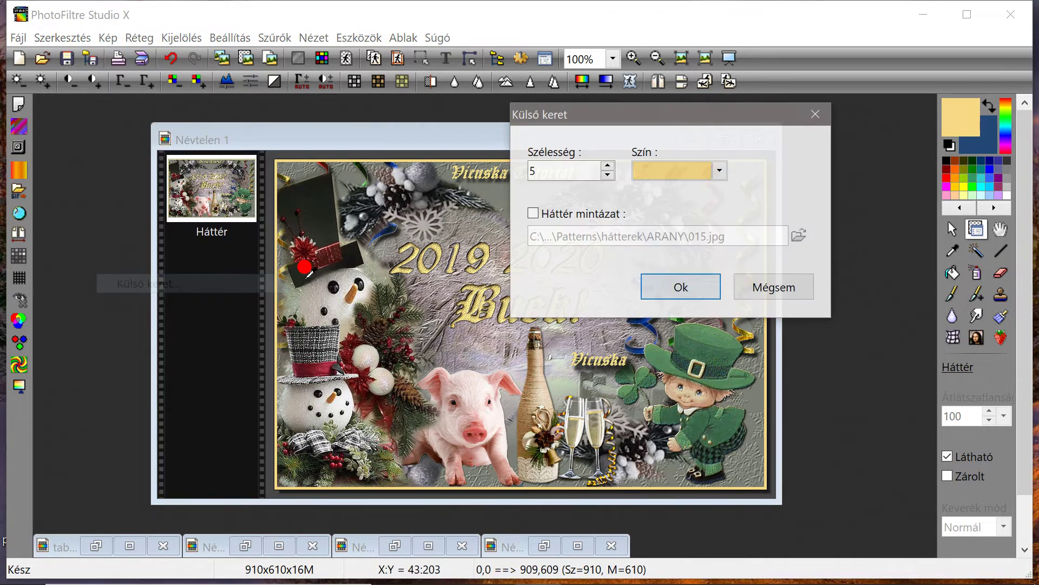
{"action": "left_click", "coordinate": [693, 289]}
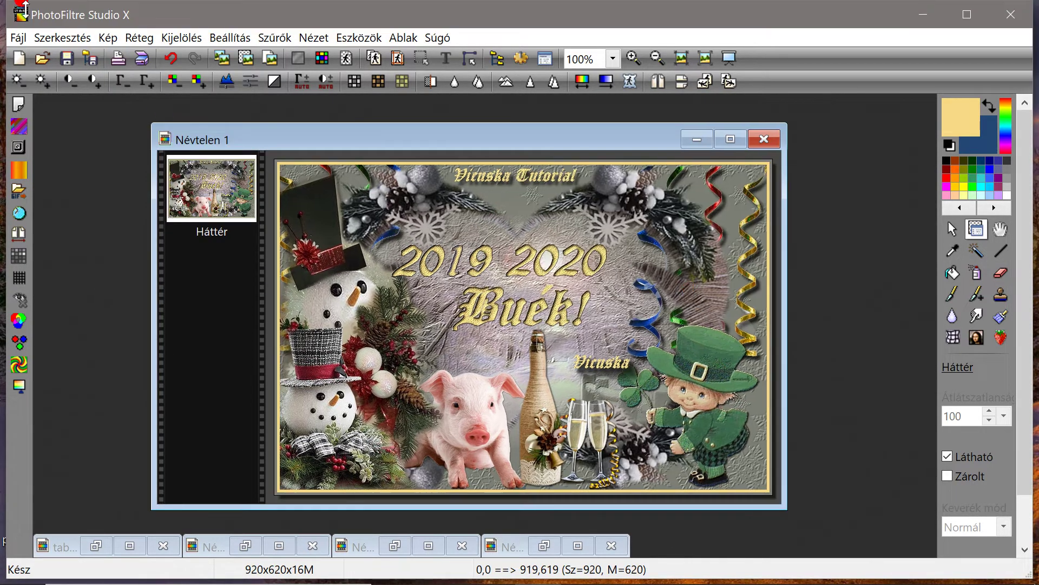
Add a third 5-pixel outer frame around the picture in the current gold colour
{"action": "left_click", "coordinate": [107, 37]}
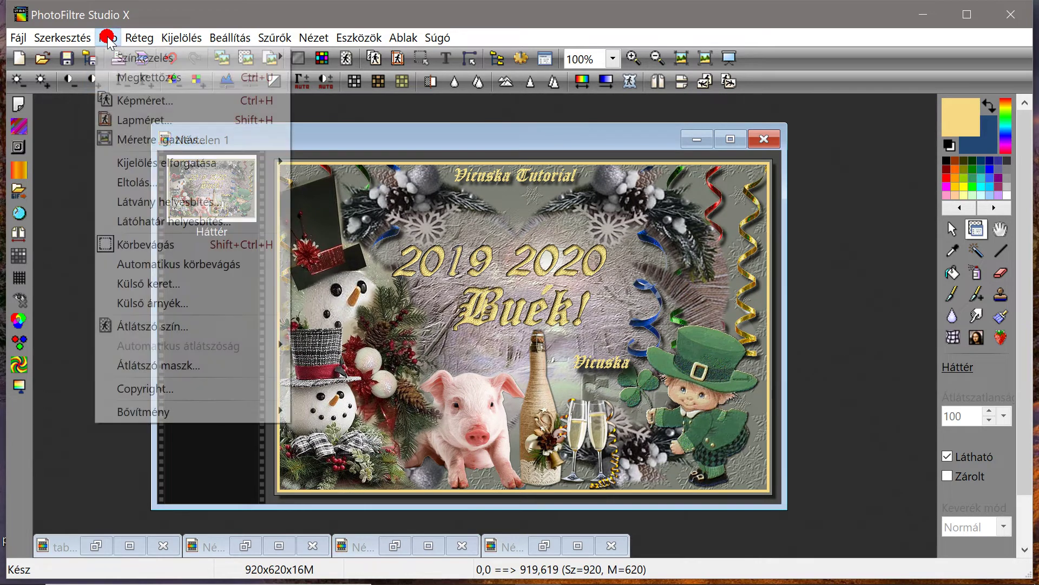
{"action": "left_click", "coordinate": [162, 283]}
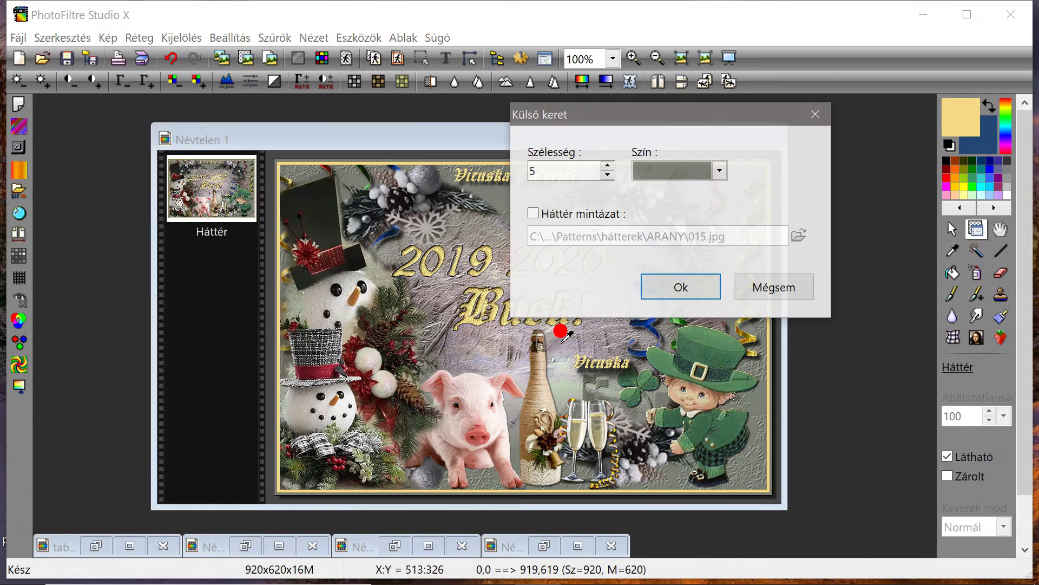
{"action": "left_click", "coordinate": [720, 172]}
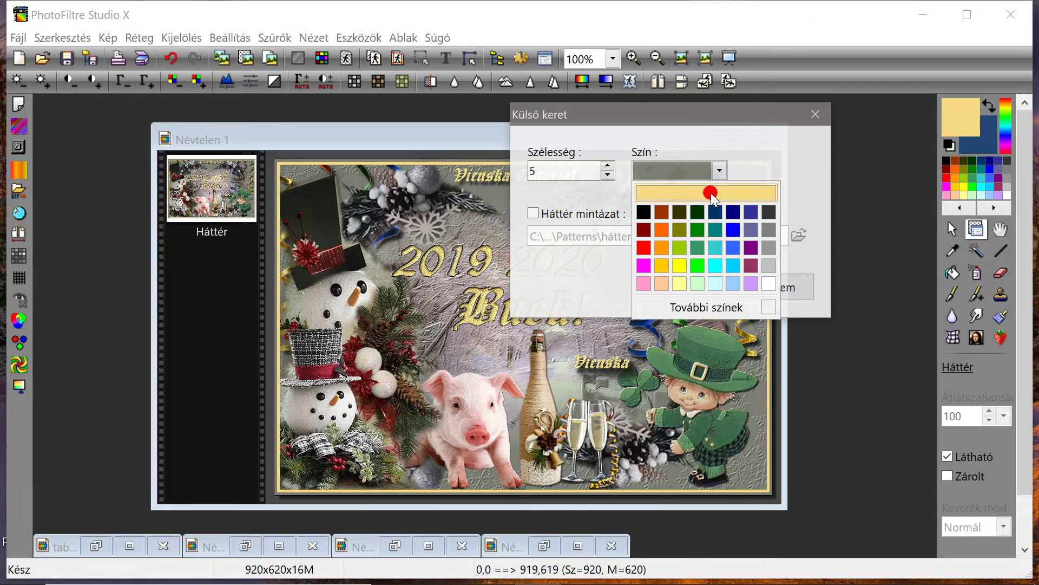
{"action": "left_click", "coordinate": [711, 194]}
{"action": "left_click", "coordinate": [677, 287]}
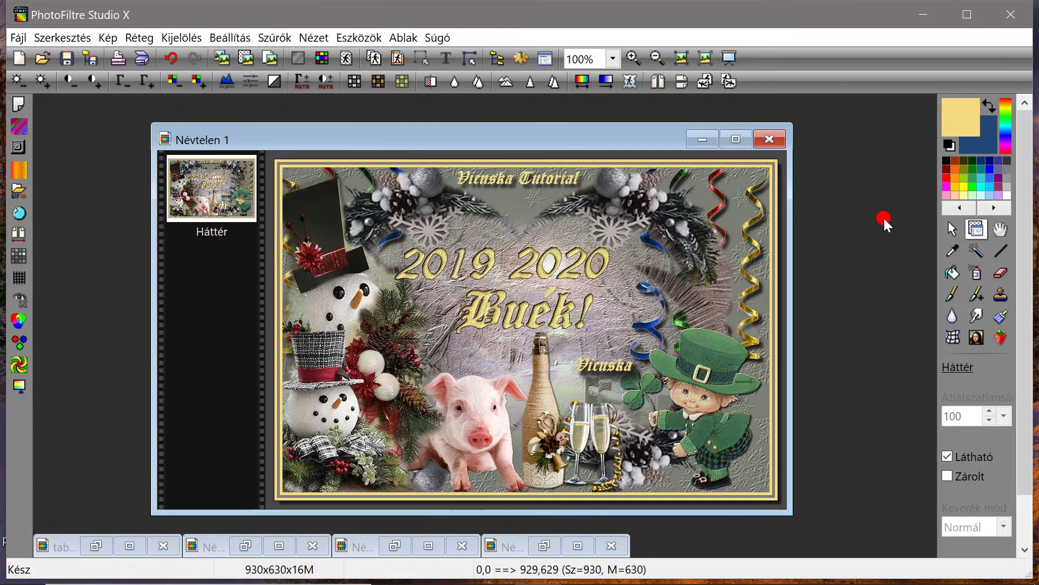
Select the outermost gold frame with the Magic wand at tolerance 30 and apply the Homokkő texture
{"action": "left_click", "coordinate": [976, 251]}
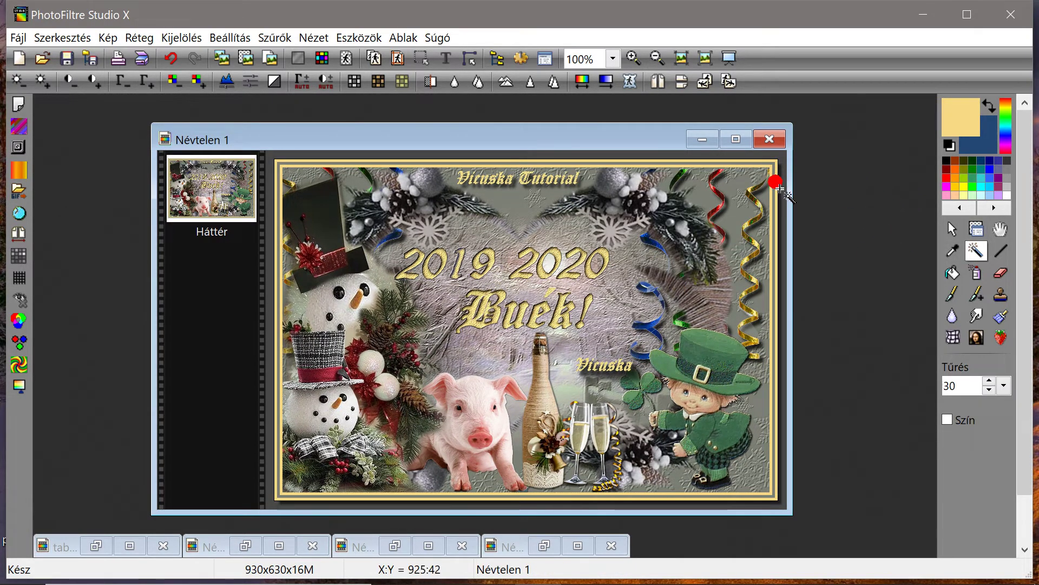
{"action": "left_click", "coordinate": [778, 187]}
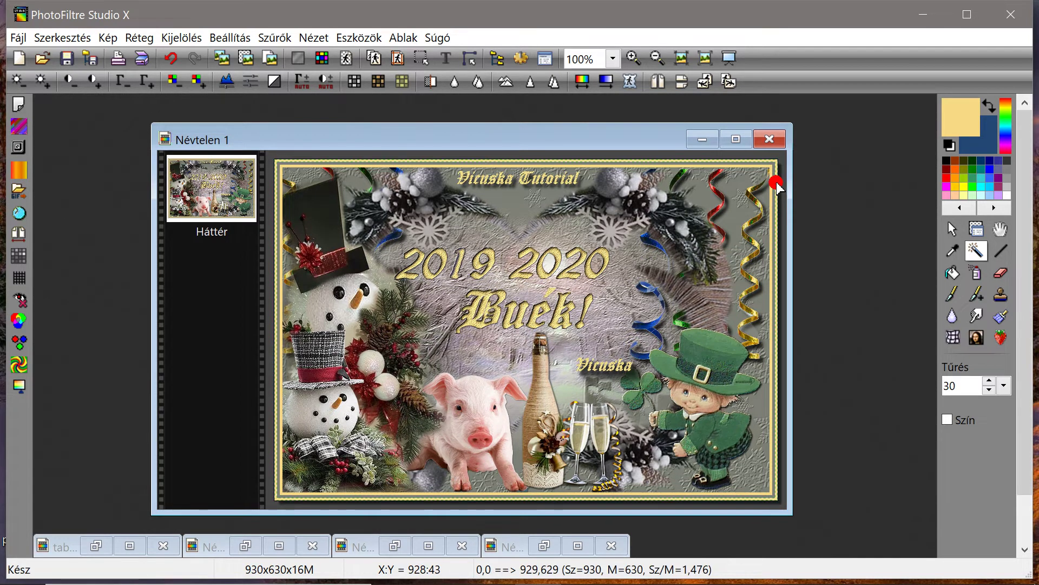
{"action": "left_click", "coordinate": [275, 37]}
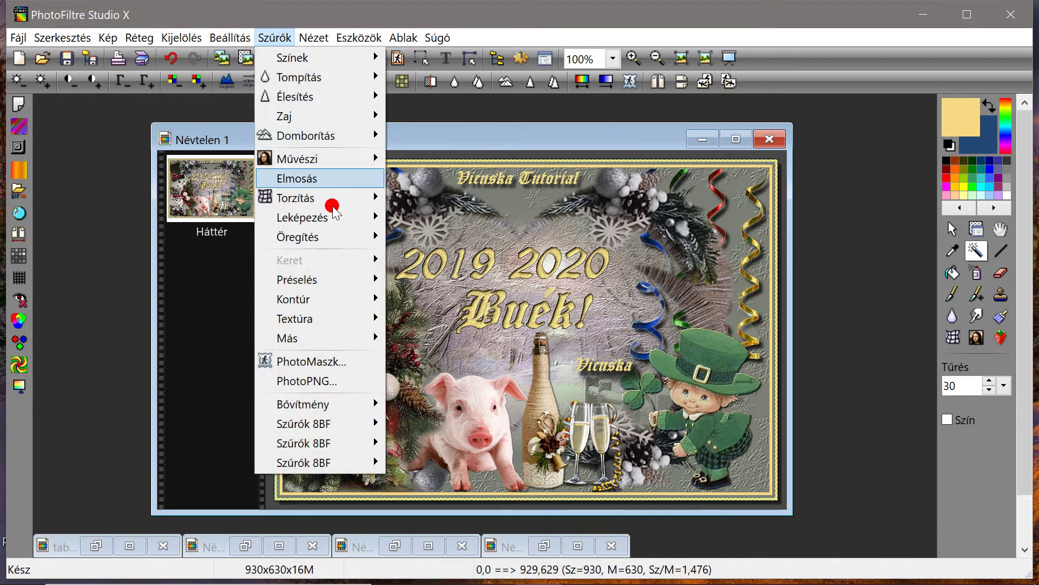
{"action": "mouse_move", "coordinate": [314, 318]}
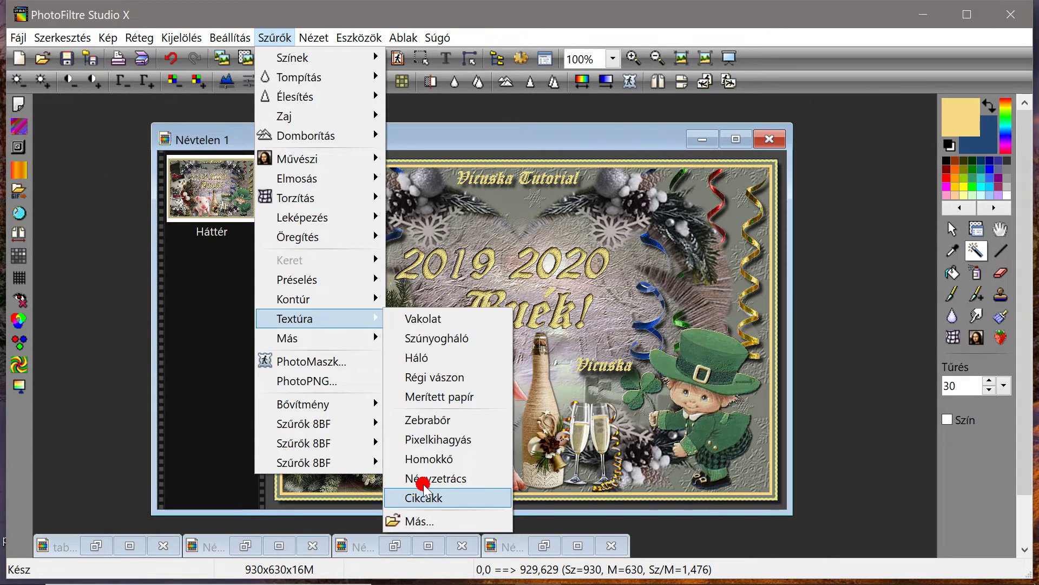
{"action": "left_click", "coordinate": [422, 459]}
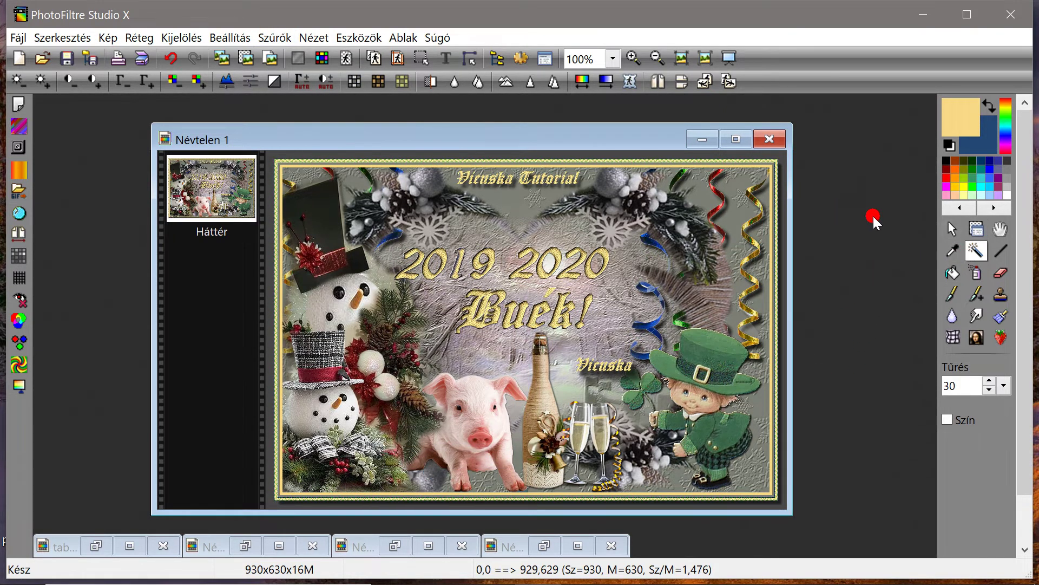
Replace the selection with the middle grey-green frame using the Magic wand and apply the Homokkő texture
{"action": "left_click", "coordinate": [976, 229]}
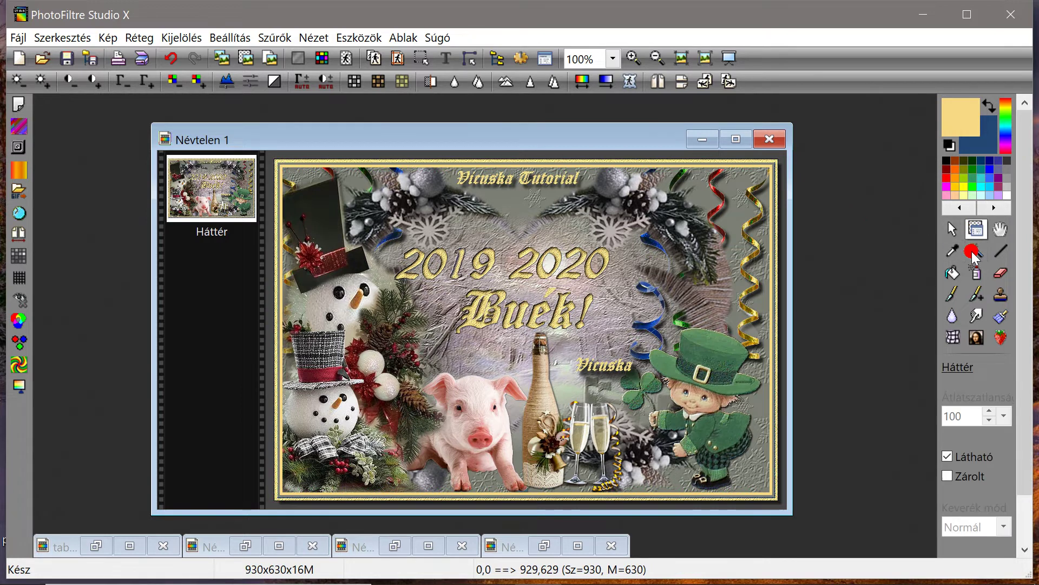
{"action": "left_click", "coordinate": [975, 252]}
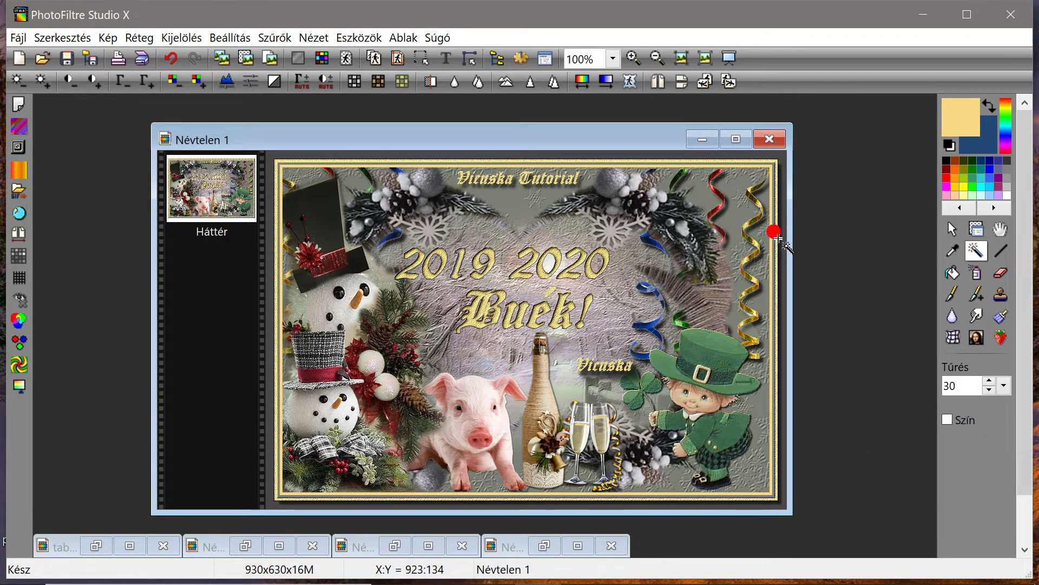
{"action": "left_click", "coordinate": [778, 238]}
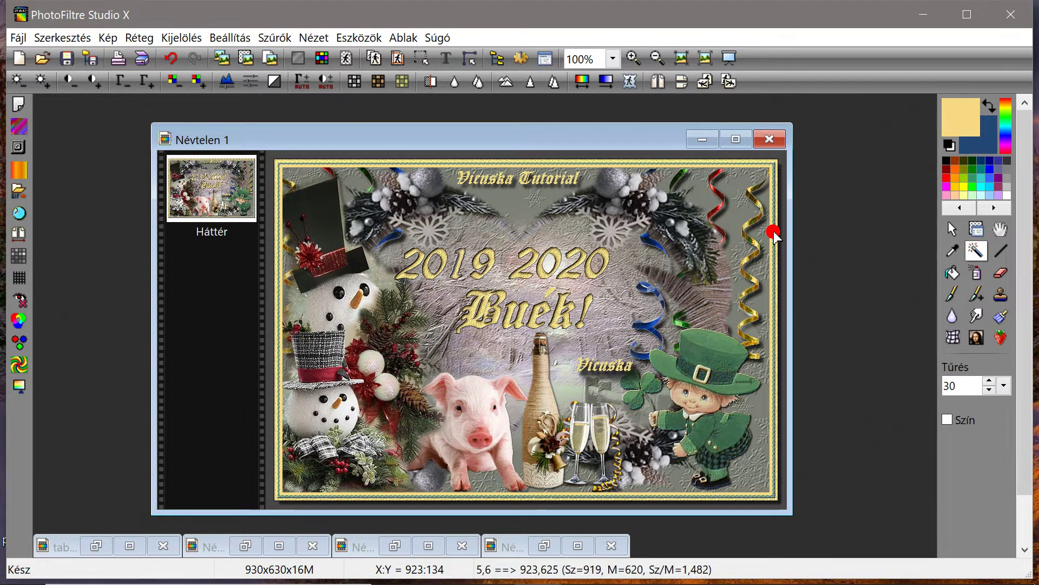
{"action": "left_click", "coordinate": [275, 39]}
{"action": "mouse_move", "coordinate": [302, 318]}
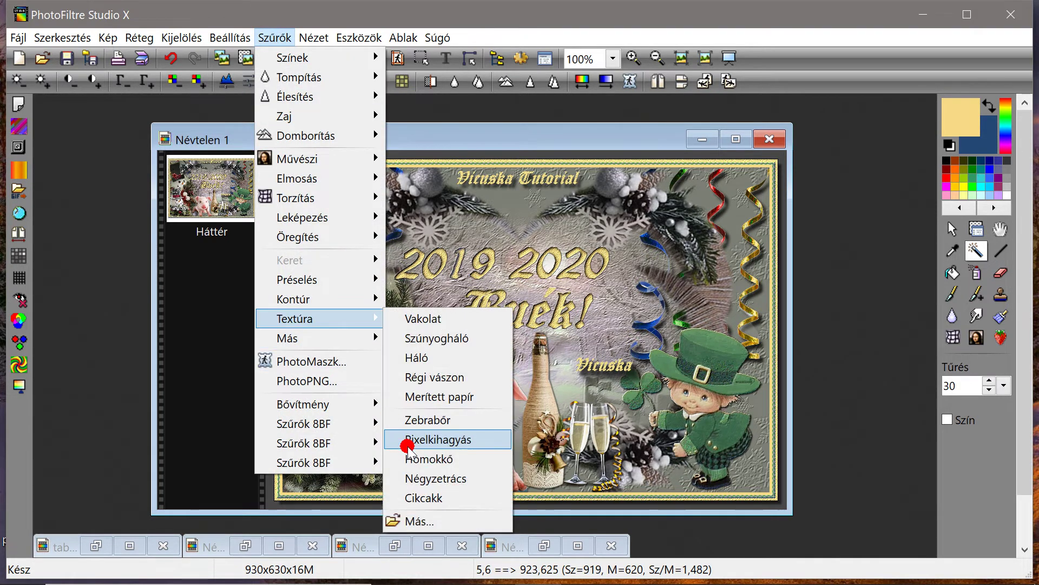
{"action": "left_click", "coordinate": [418, 457]}
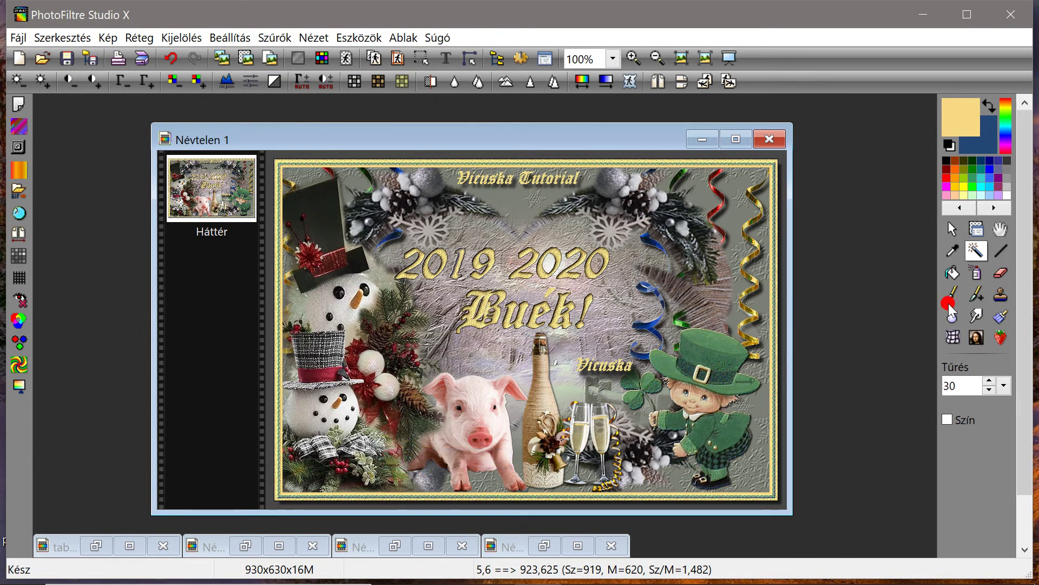
Select the innermost gold frame with the Magic wand at tolerance 30 and apply the Homokkő texture
{"action": "left_click", "coordinate": [976, 229]}
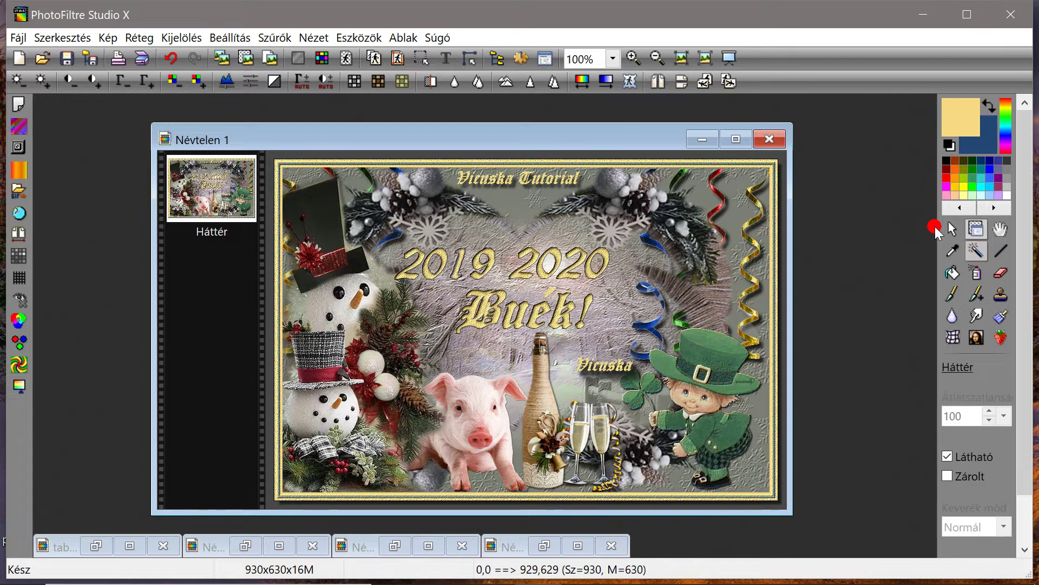
{"action": "left_click", "coordinate": [977, 251]}
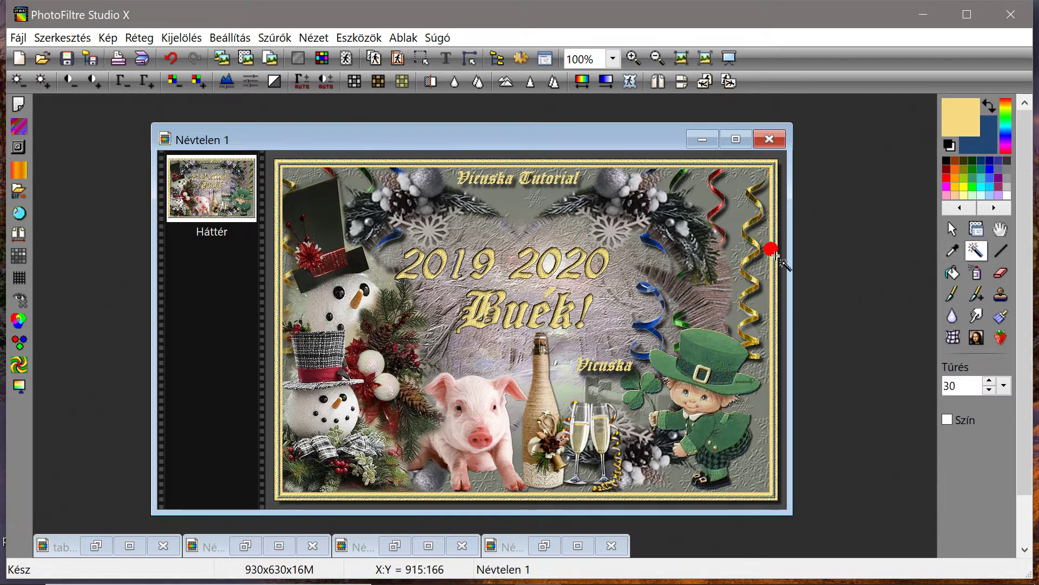
{"action": "left_click", "coordinate": [772, 251]}
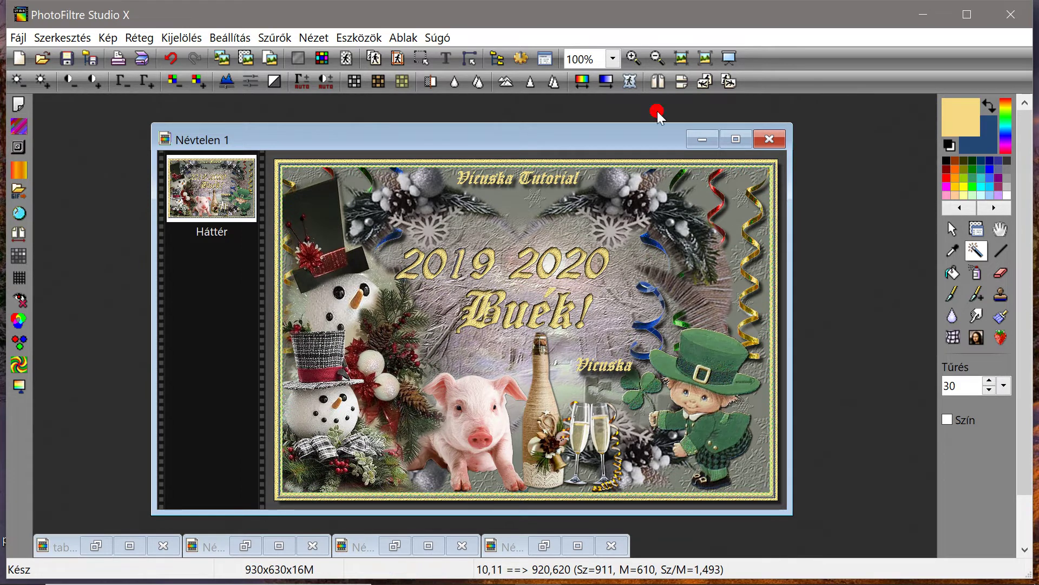
{"action": "left_click", "coordinate": [270, 38]}
{"action": "mouse_move", "coordinate": [321, 307]}
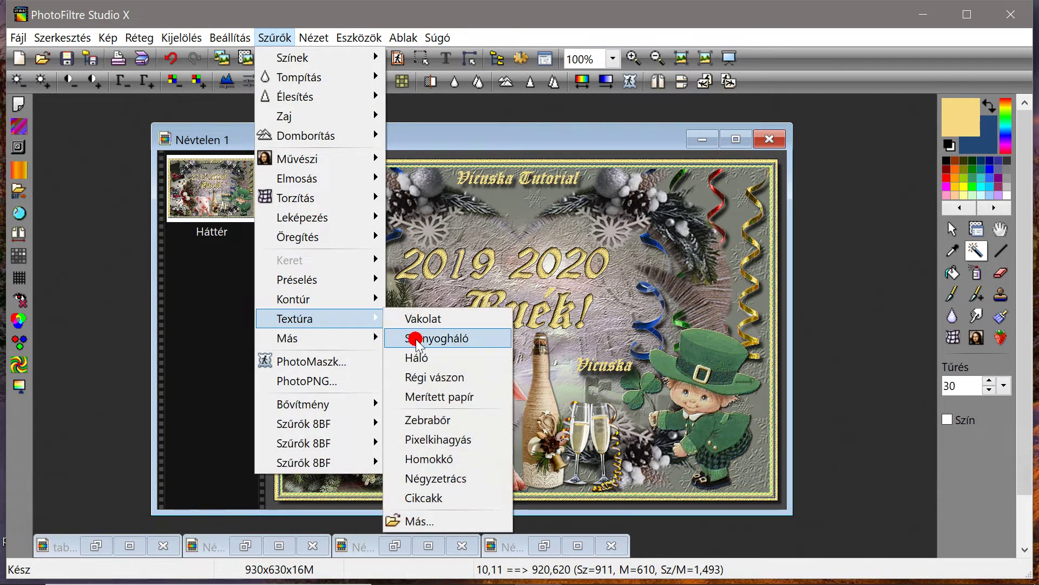
{"action": "left_click", "coordinate": [425, 459]}
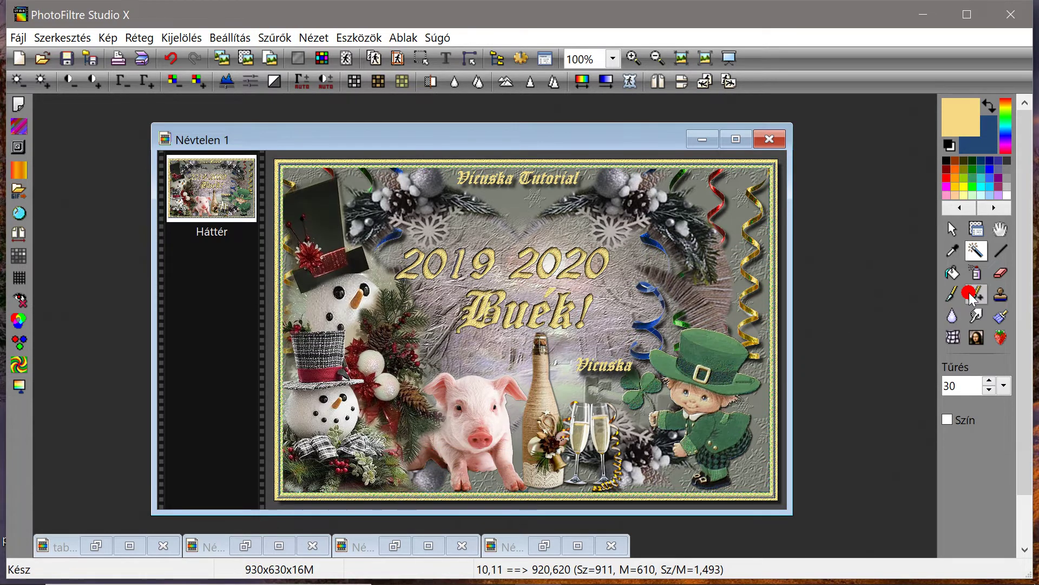
{"action": "left_click", "coordinate": [976, 229]}
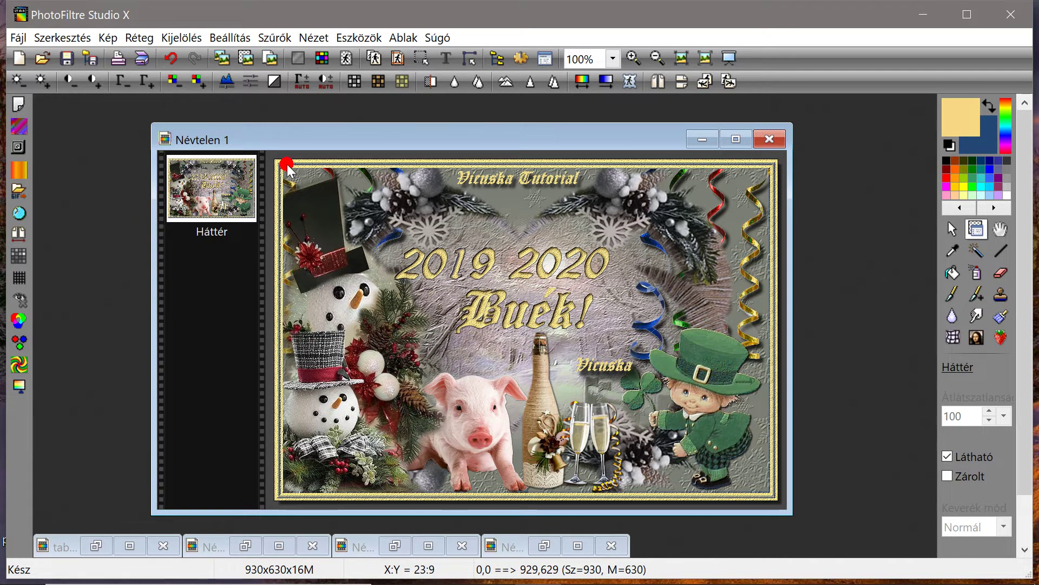
Save the finished picture as a JPEG named jpg in the Új mappa (2) folder
{"action": "left_click_drag", "start_coordinate": [285, 141], "coordinate": [268, 142]}
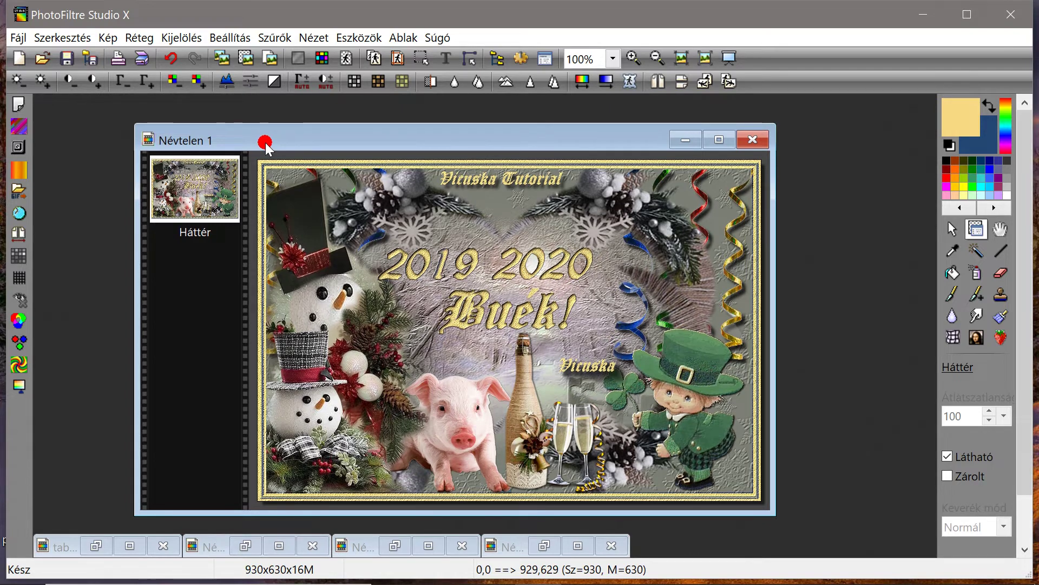
{"action": "left_click_drag", "start_coordinate": [266, 144], "coordinate": [288, 146]}
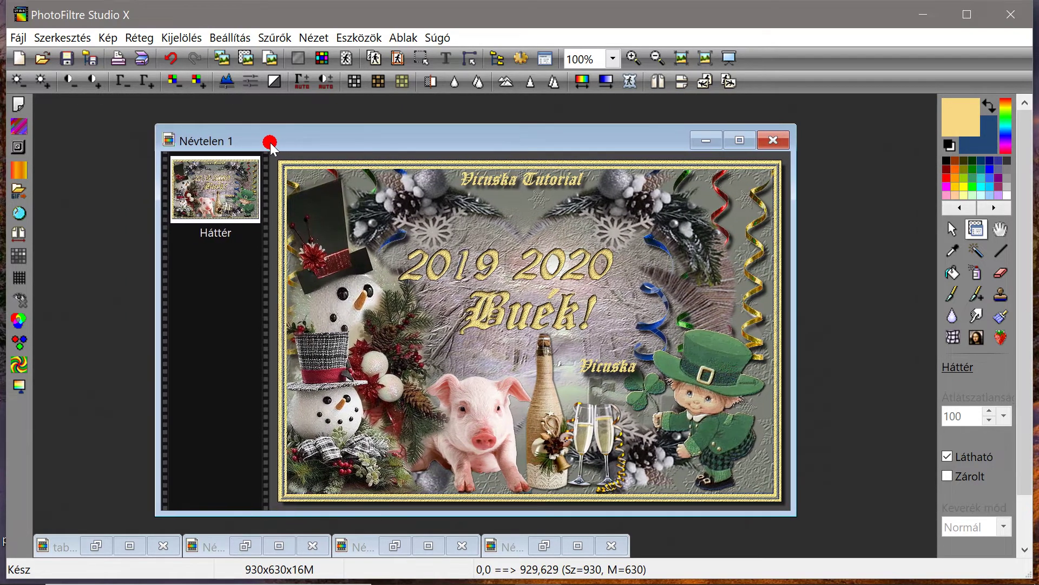
{"action": "left_click", "coordinate": [19, 37]}
{"action": "left_click", "coordinate": [76, 158]}
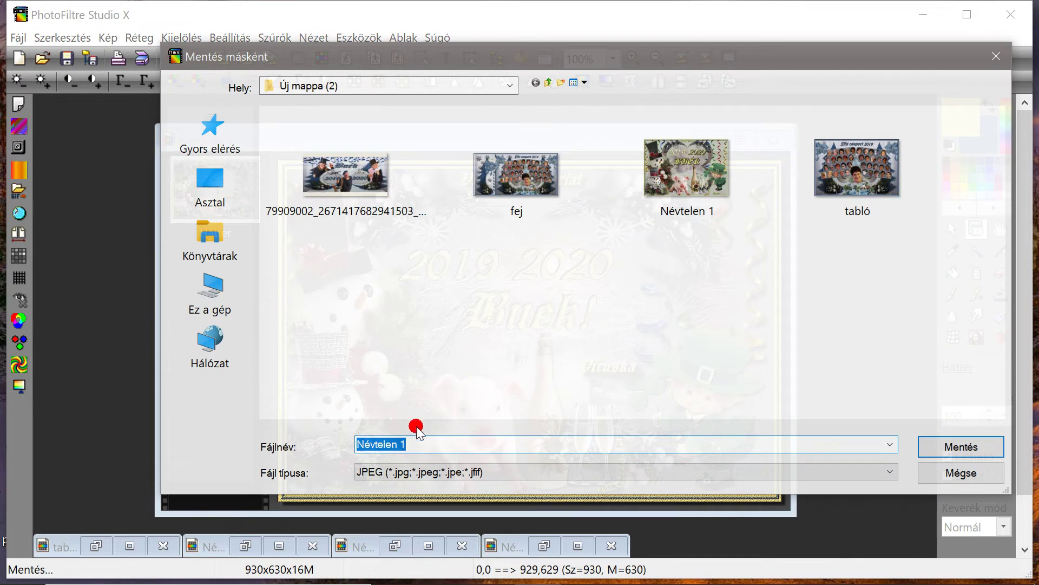
{"action": "left_click_drag", "start_coordinate": [418, 444], "coordinate": [336, 440]}
{"action": "type", "text": "jp"}
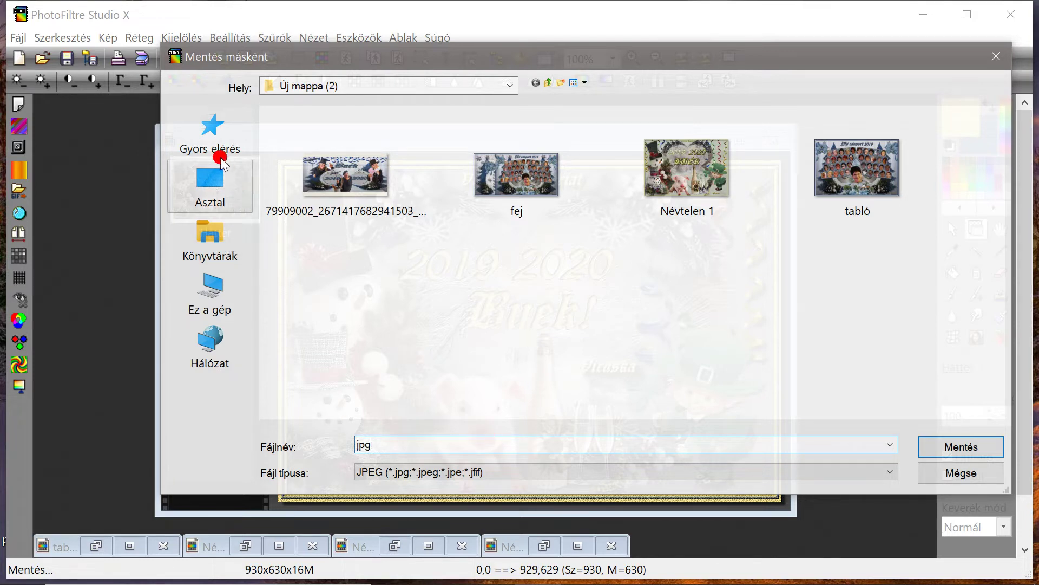
{"action": "type", "text": "g"}
{"action": "left_click", "coordinate": [962, 446]}
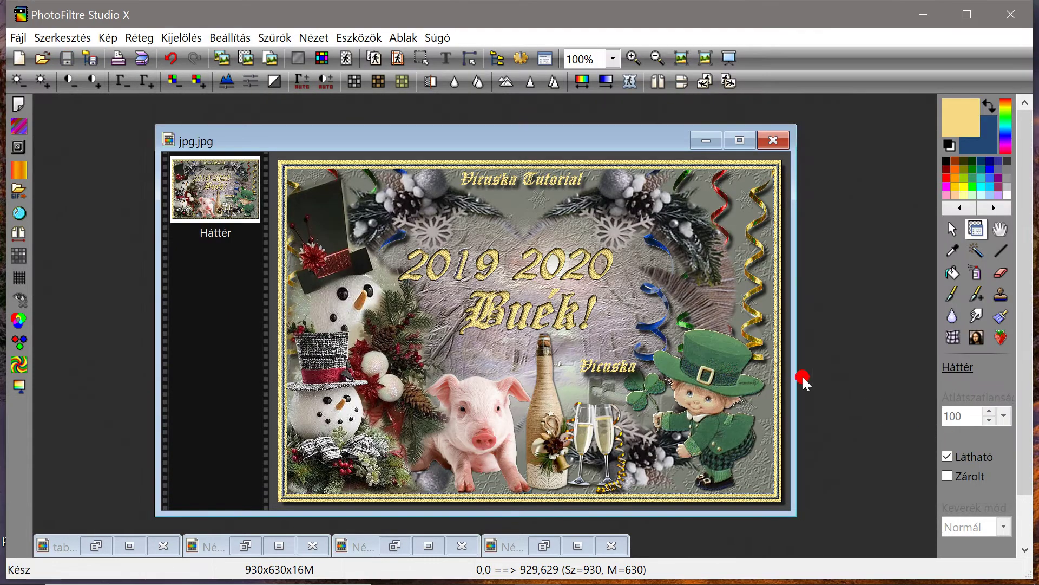
Duplicate the Háttér background twice to create two identical layers above it
{"action": "left_click_drag", "start_coordinate": [283, 150], "coordinate": [276, 126]}
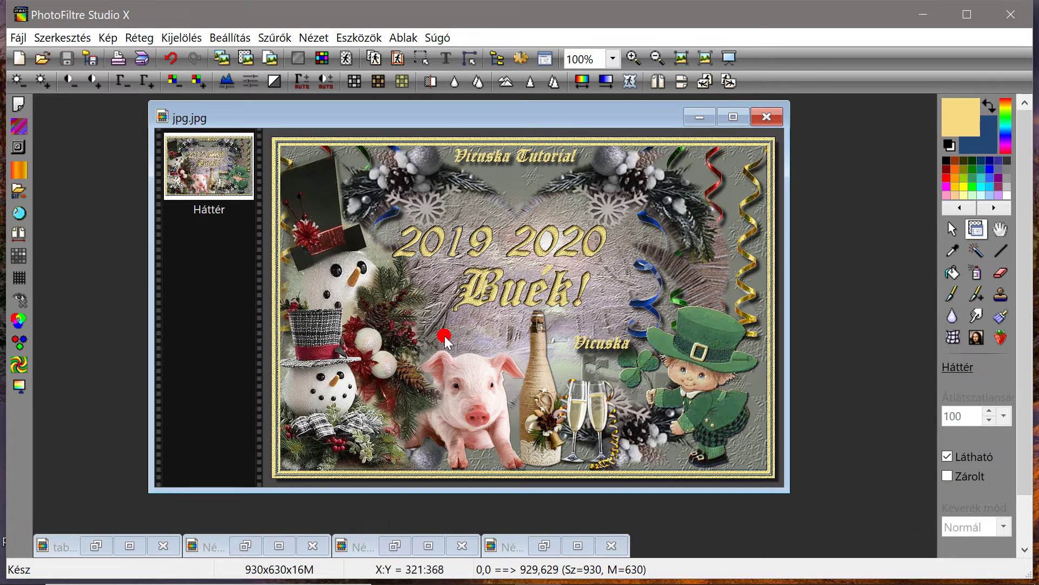
{"action": "mouse_move", "coordinate": [321, 126]}
{"action": "left_mouse_down"}
{"action": "mouse_move", "coordinate": [255, 125]}
{"action": "mouse_move", "coordinate": [312, 122]}
{"action": "left_mouse_up"}
{"action": "left_click_drag", "start_coordinate": [313, 124], "coordinate": [311, 123]}
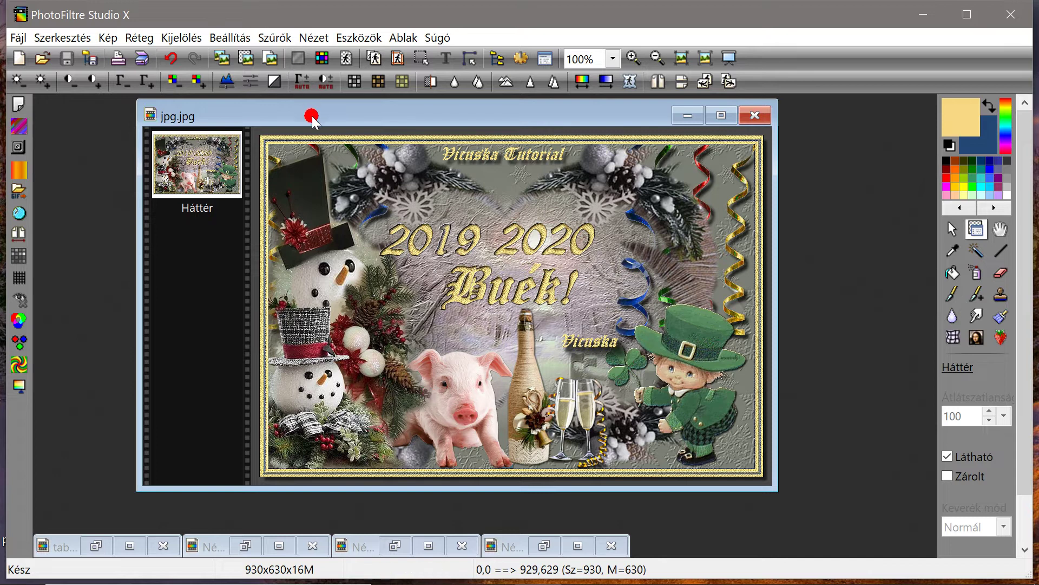
{"action": "left_click_drag", "start_coordinate": [313, 118], "coordinate": [312, 123]}
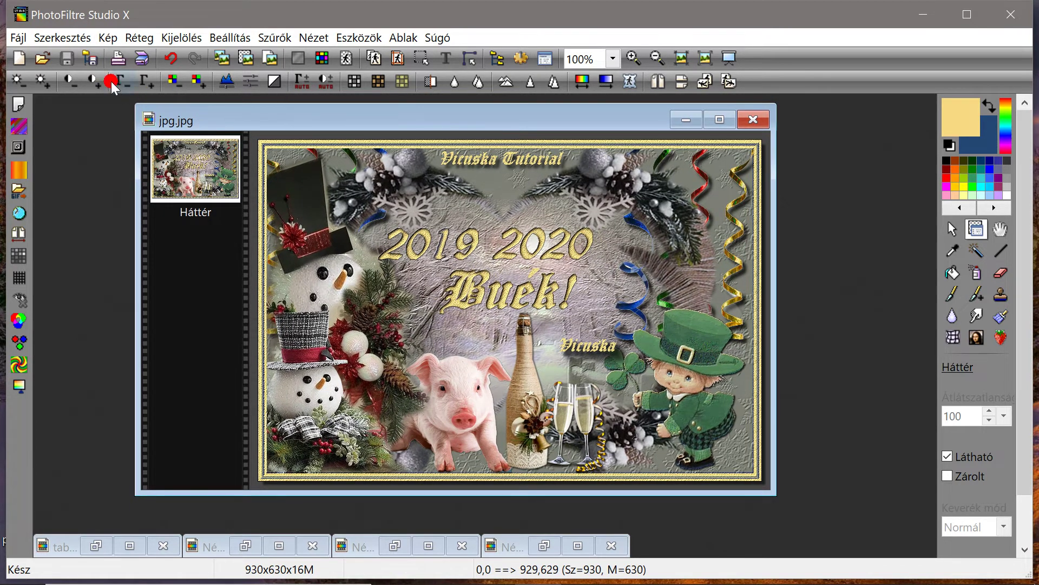
{"action": "left_click", "coordinate": [140, 37]}
{"action": "left_click", "coordinate": [160, 78]}
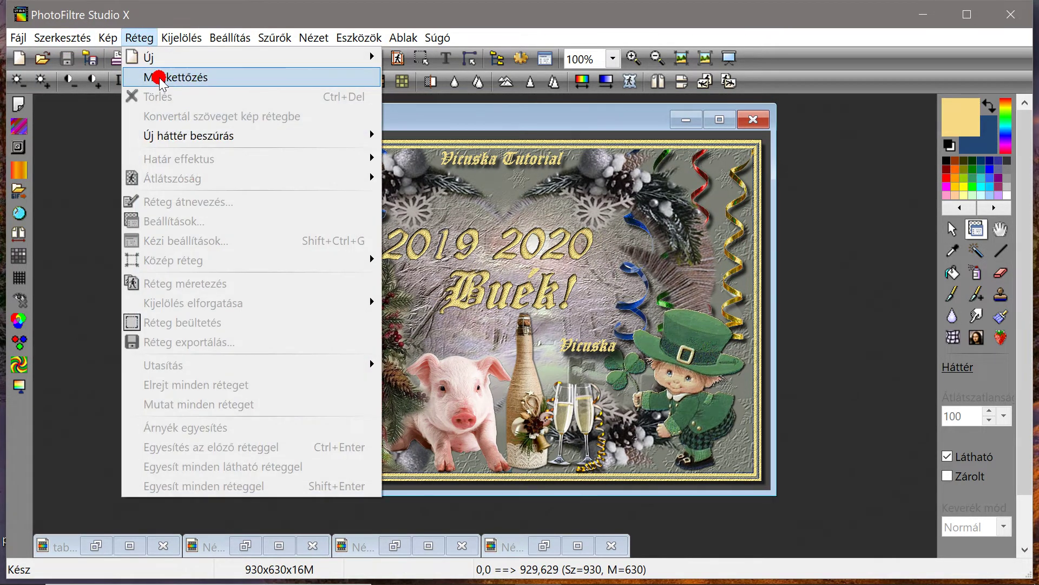
{"action": "left_click", "coordinate": [139, 38]}
{"action": "left_click", "coordinate": [155, 77]}
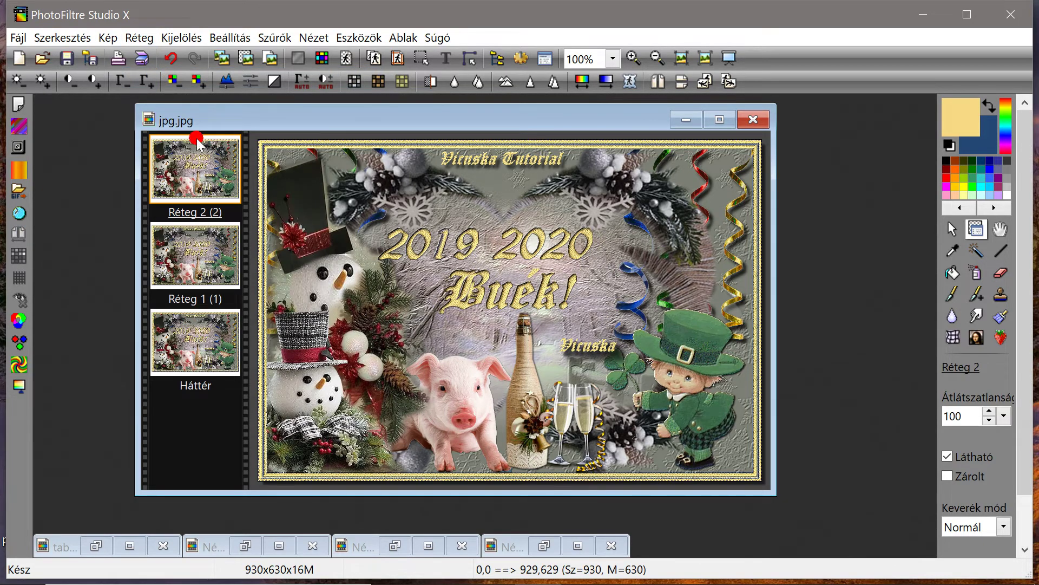
Hide both duplicated layers so only the Háttér background is shown
{"action": "left_click_drag", "start_coordinate": [299, 119], "coordinate": [298, 116]}
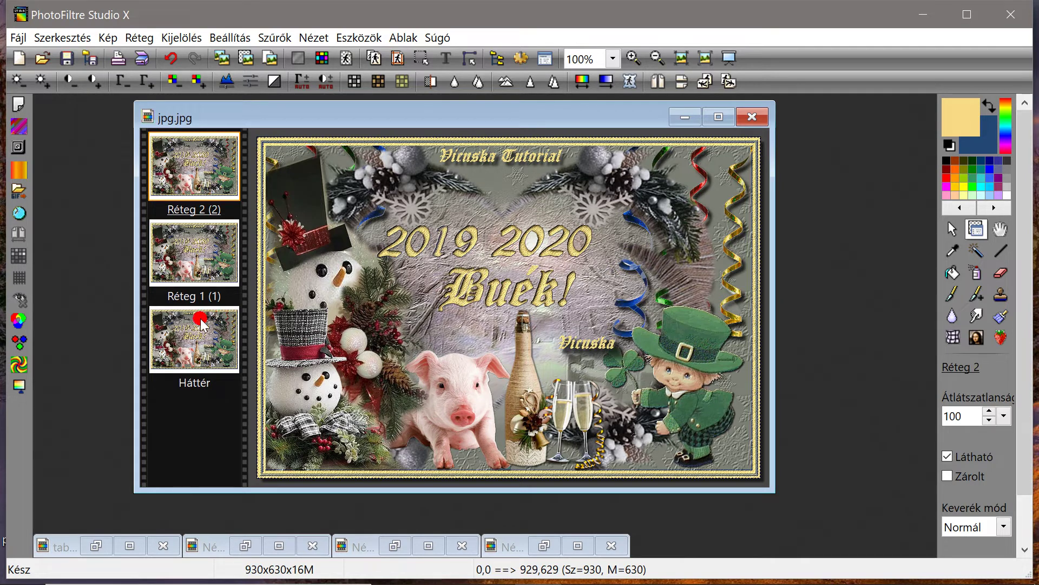
{"action": "right_click", "coordinate": [184, 163]}
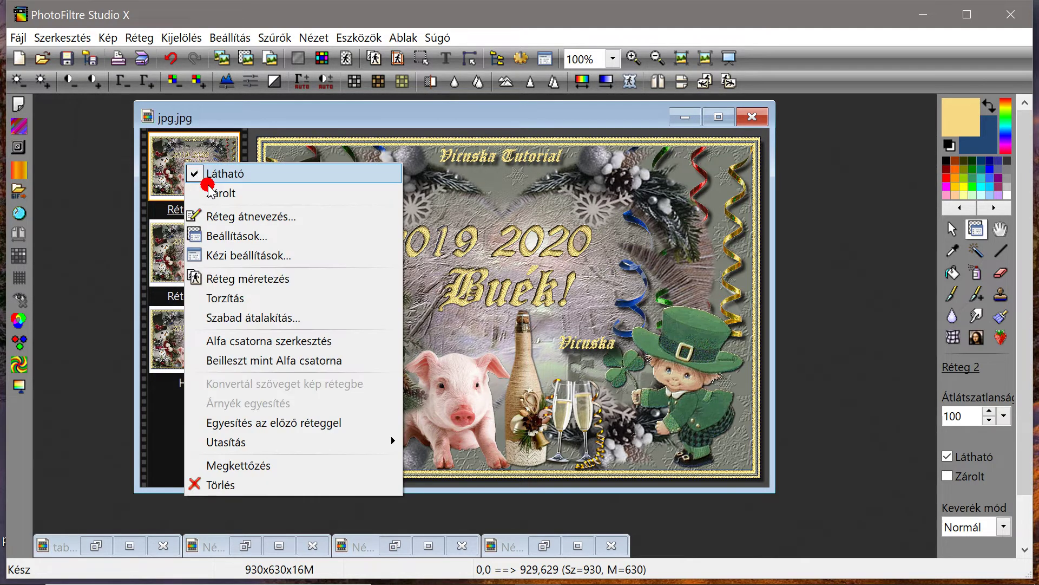
{"action": "left_click", "coordinate": [219, 174]}
{"action": "right_click", "coordinate": [192, 247]}
{"action": "left_click", "coordinate": [227, 257]}
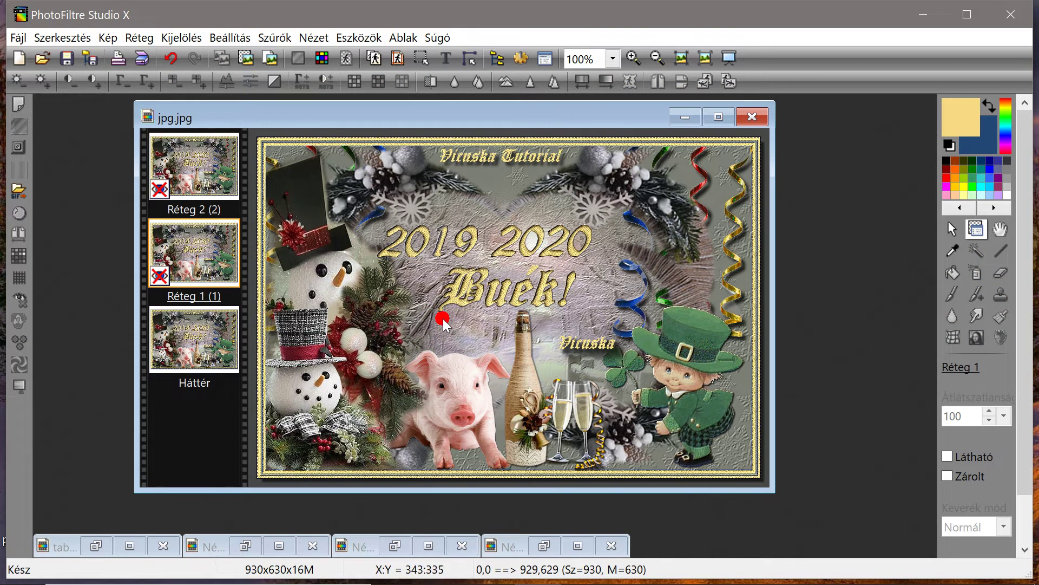
Make the lower duplicate layer, Réteg 1, visible for editing the pig
{"action": "scroll", "coordinate": [443, 322], "scroll_direction": "up", "scroll_amount": 1}
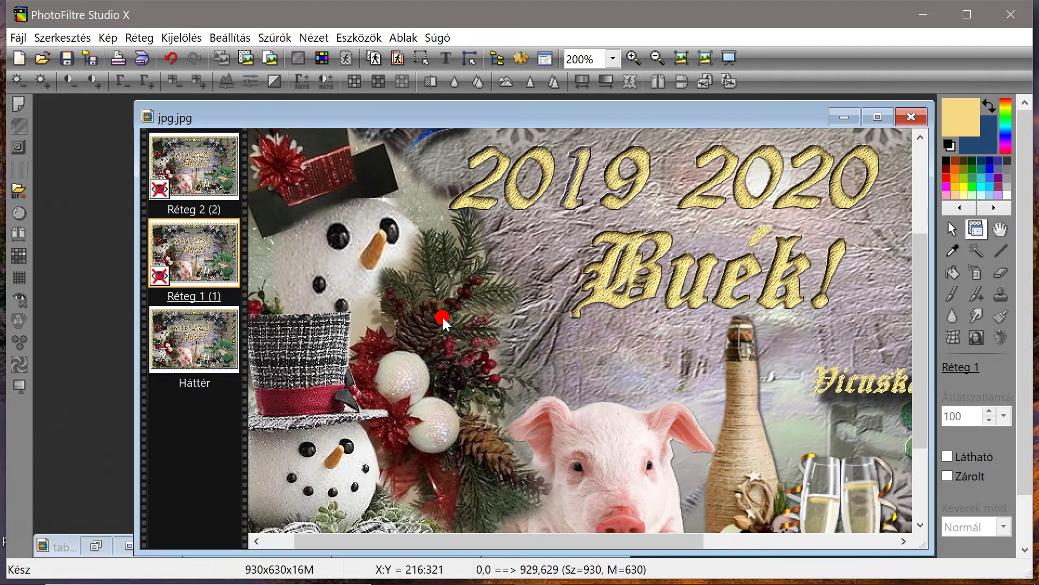
{"action": "scroll", "coordinate": [916, 349], "scroll_direction": "down", "scroll_amount": 1}
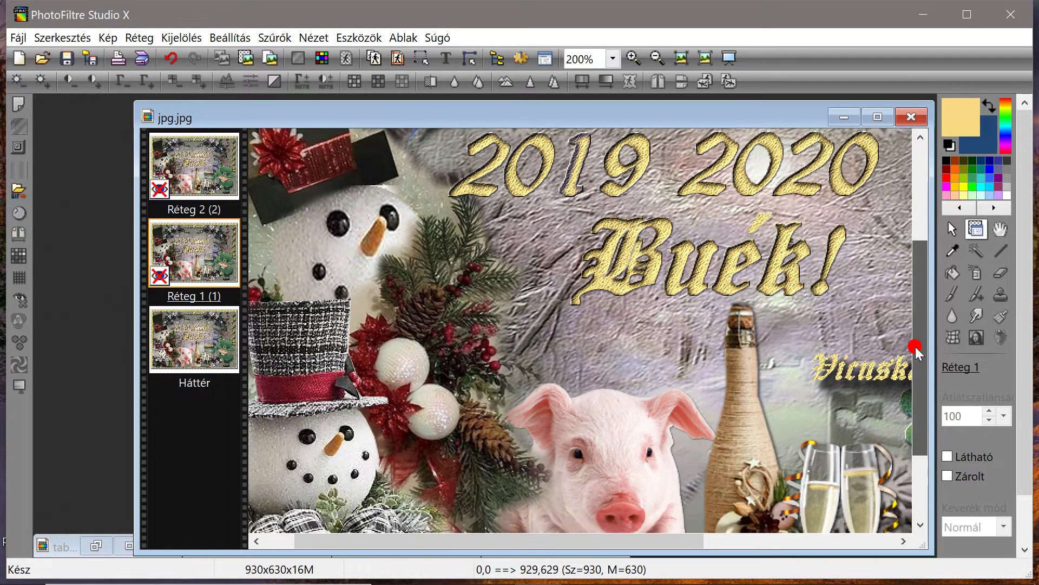
{"action": "left_click_drag", "start_coordinate": [915, 347], "coordinate": [911, 418]}
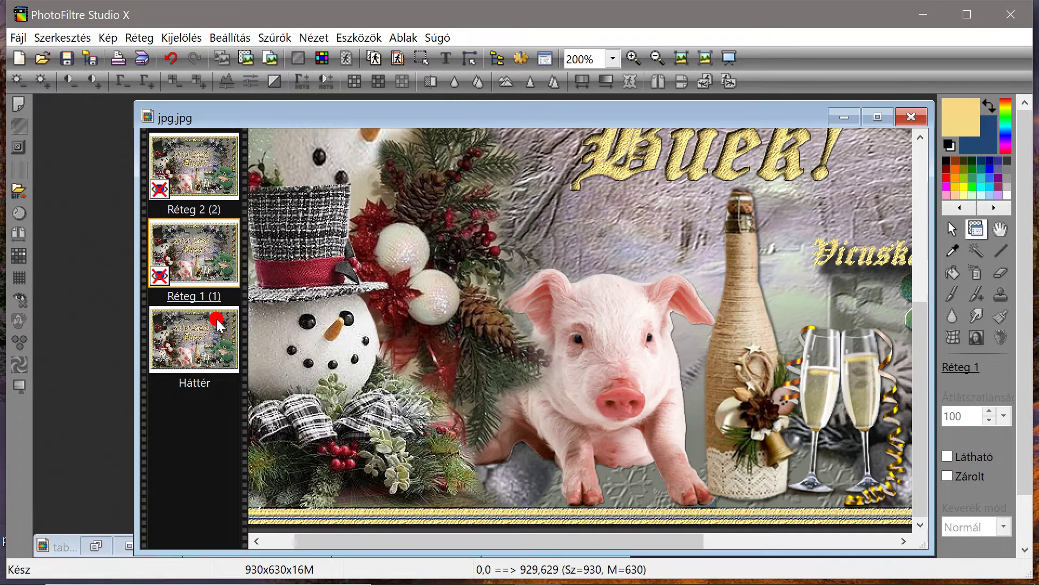
{"action": "left_click_drag", "start_coordinate": [359, 113], "coordinate": [327, 103]}
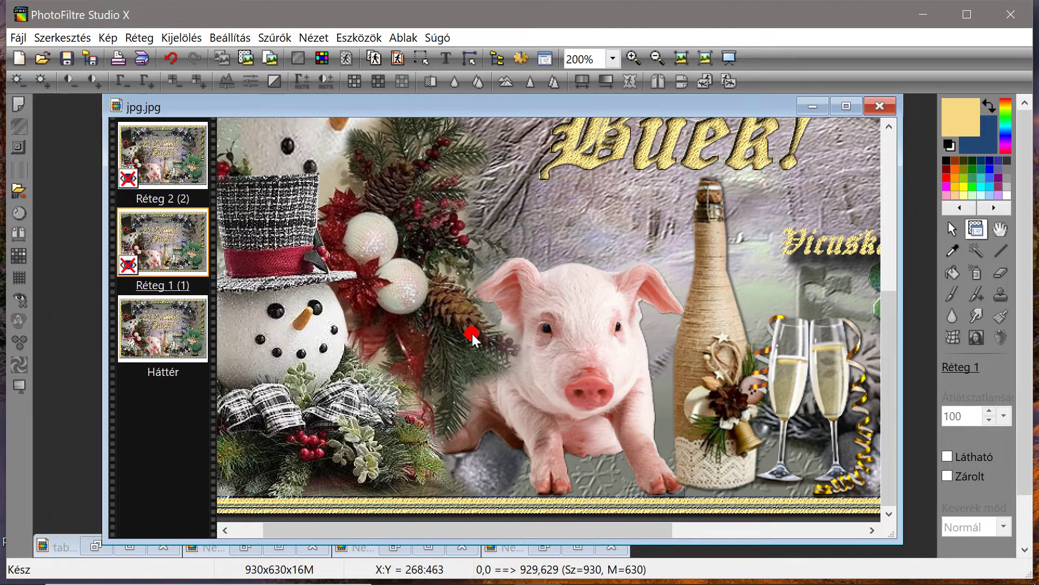
{"action": "scroll", "coordinate": [551, 326], "scroll_direction": "up", "scroll_amount": 1}
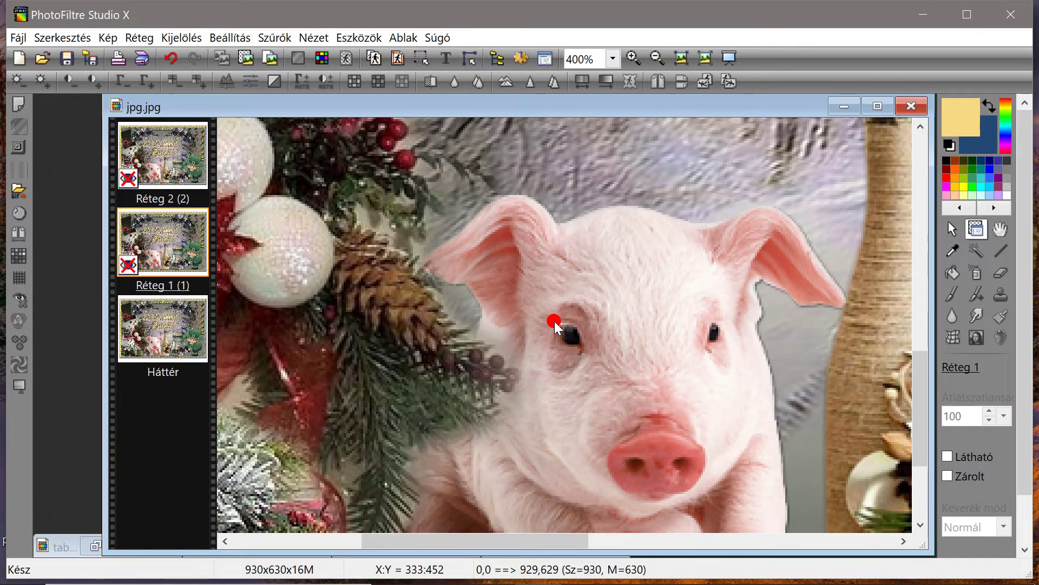
{"action": "scroll", "coordinate": [555, 321], "scroll_direction": "down", "scroll_amount": 1}
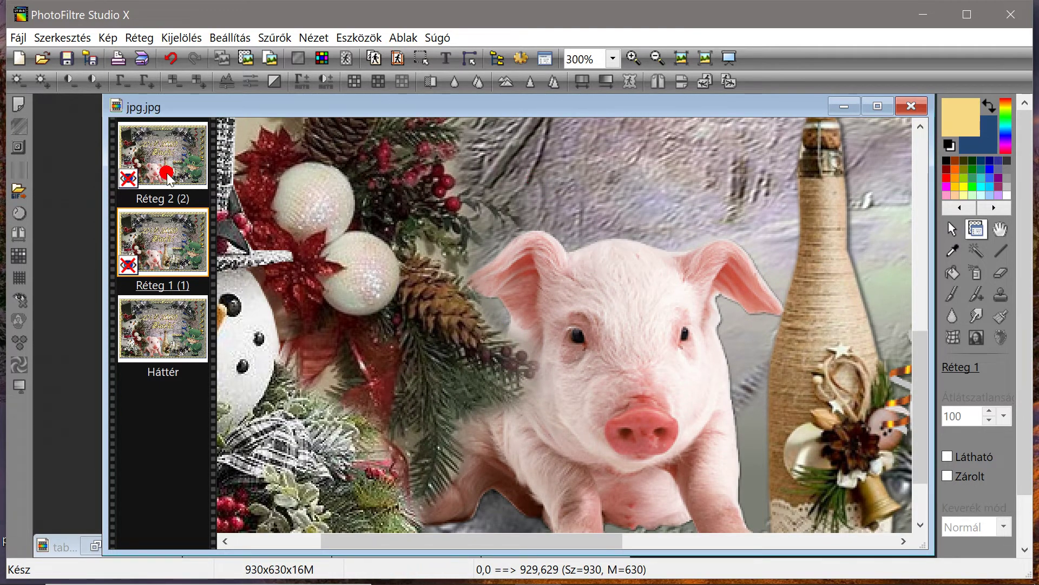
{"action": "left_click", "coordinate": [153, 328]}
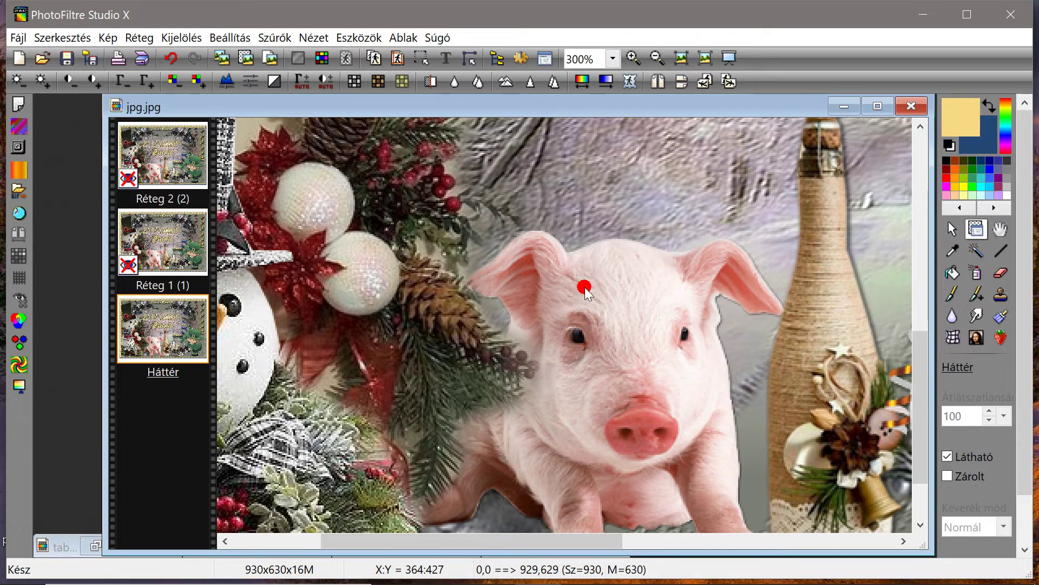
{"action": "right_click", "coordinate": [160, 250]}
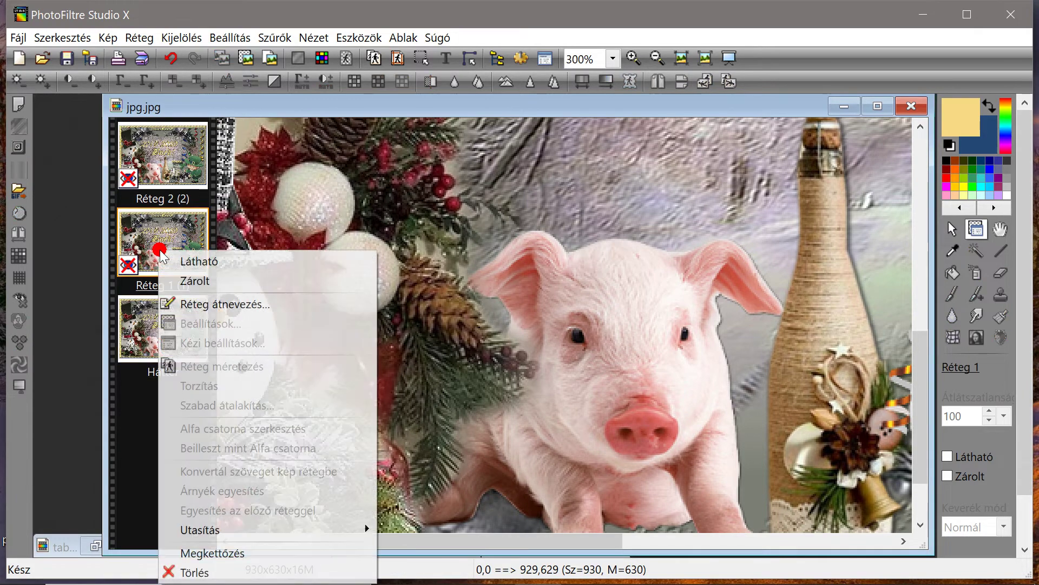
{"action": "left_click", "coordinate": [193, 264]}
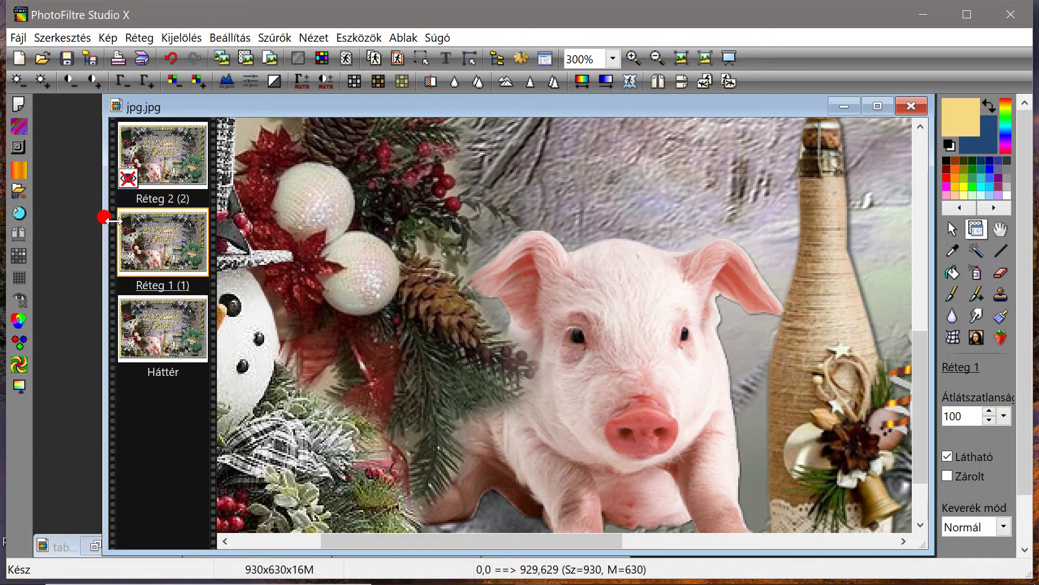
Outline the pig's ear beside the pine cone with a freehand selection about 65 by 61 pixels
{"action": "left_click", "coordinate": [951, 228]}
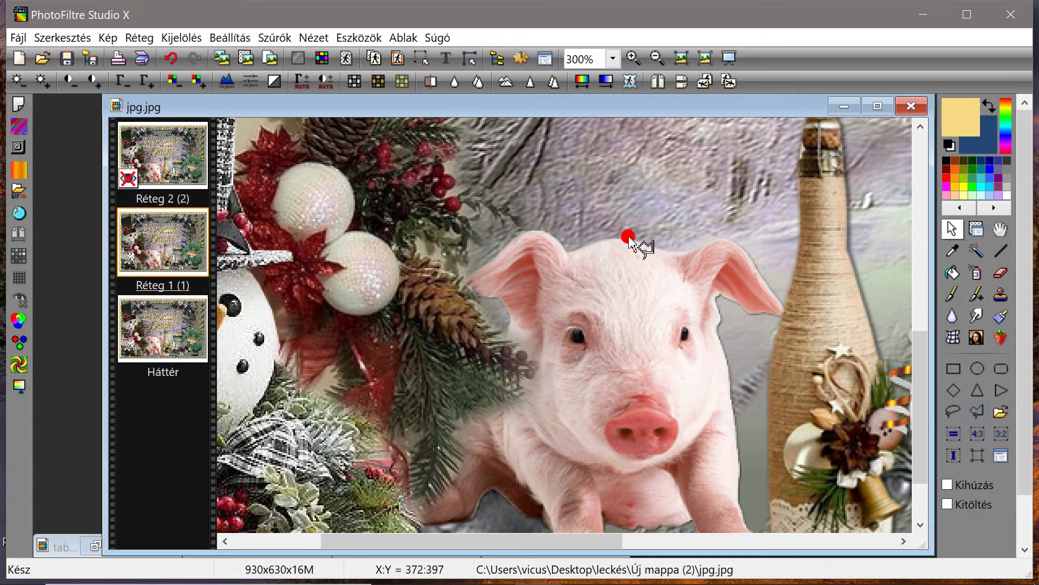
{"action": "mouse_move", "coordinate": [567, 258]}
{"action": "left_mouse_down"}
{"action": "mouse_move", "coordinate": [542, 232]}
{"action": "mouse_move", "coordinate": [513, 235]}
{"action": "mouse_move", "coordinate": [463, 280]}
{"action": "mouse_move", "coordinate": [484, 296]}
{"action": "mouse_move", "coordinate": [466, 305]}
{"action": "mouse_move", "coordinate": [465, 293]}
{"action": "mouse_move", "coordinate": [480, 299]}
{"action": "left_mouse_up"}
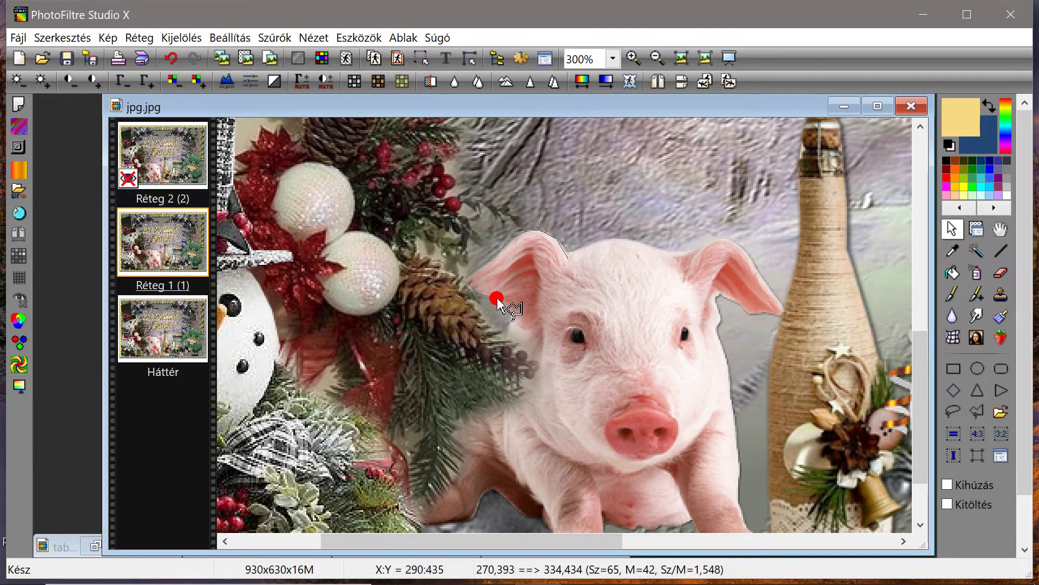
{"action": "mouse_move", "coordinate": [502, 296]}
{"action": "left_mouse_down"}
{"action": "mouse_move", "coordinate": [506, 330]}
{"action": "mouse_move", "coordinate": [513, 318]}
{"action": "mouse_move", "coordinate": [527, 332]}
{"action": "mouse_move", "coordinate": [573, 261]}
{"action": "left_mouse_up"}
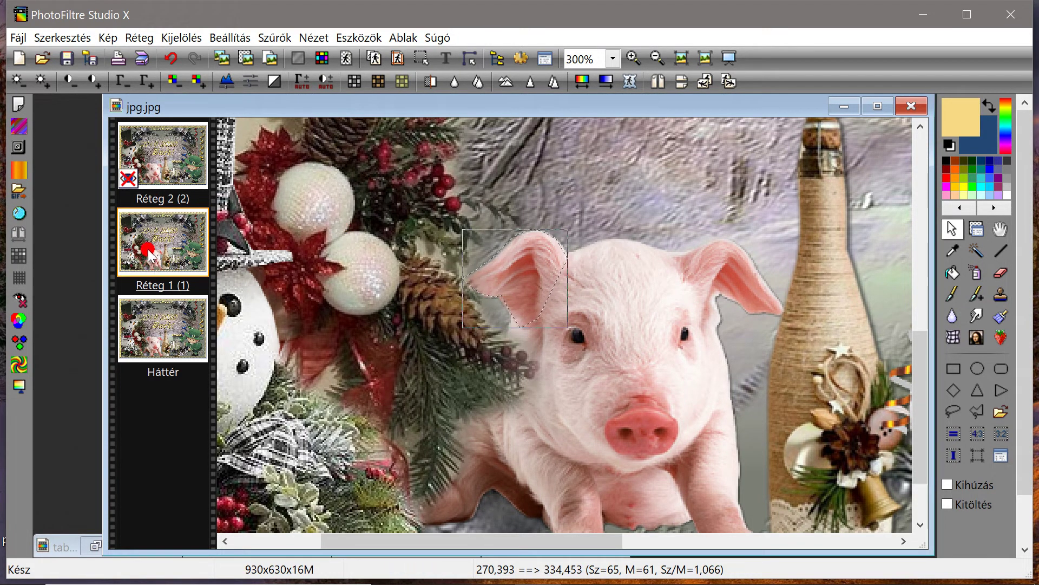
Copy the selected pig's ear from Réteg 1 and paste it as a new layer directly above
{"action": "left_click", "coordinate": [204, 243]}
{"action": "left_click", "coordinate": [519, 261]}
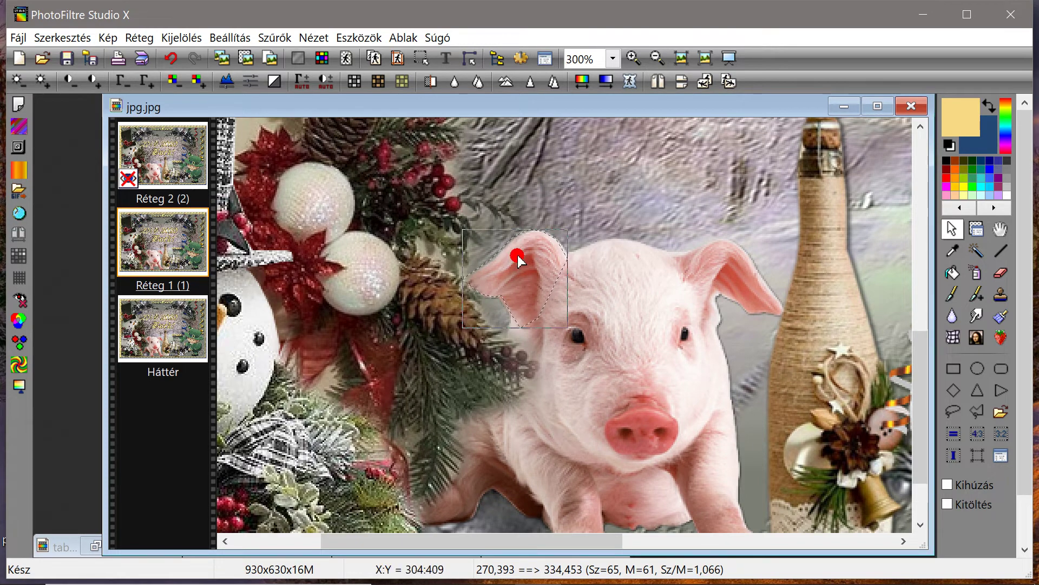
{"action": "left_click", "coordinate": [77, 38]}
{"action": "left_click", "coordinate": [77, 184]}
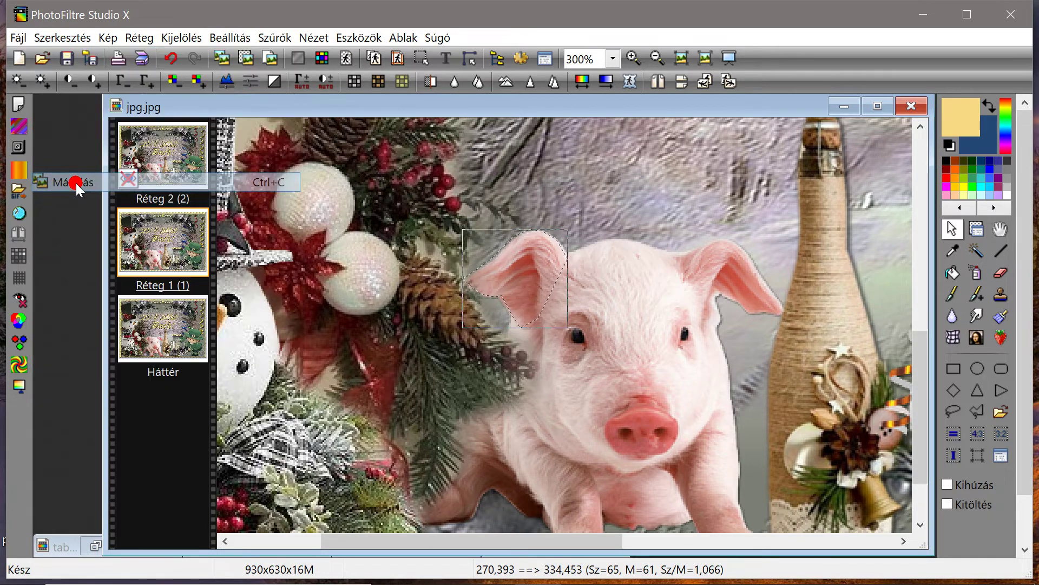
{"action": "left_click", "coordinate": [51, 37]}
{"action": "left_click", "coordinate": [72, 201]}
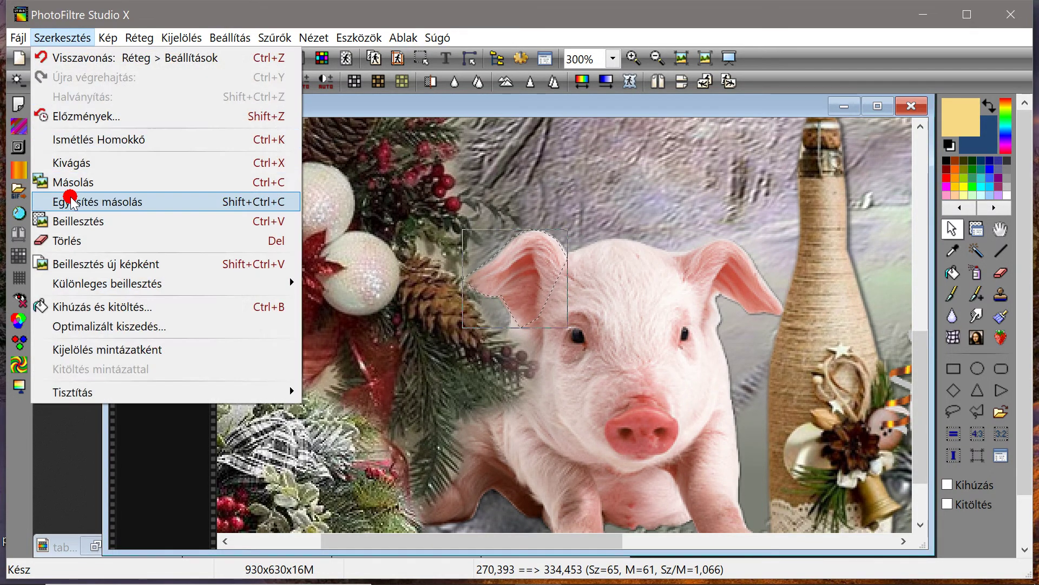
{"action": "left_click", "coordinate": [65, 221]}
{"action": "left_click", "coordinate": [151, 285]}
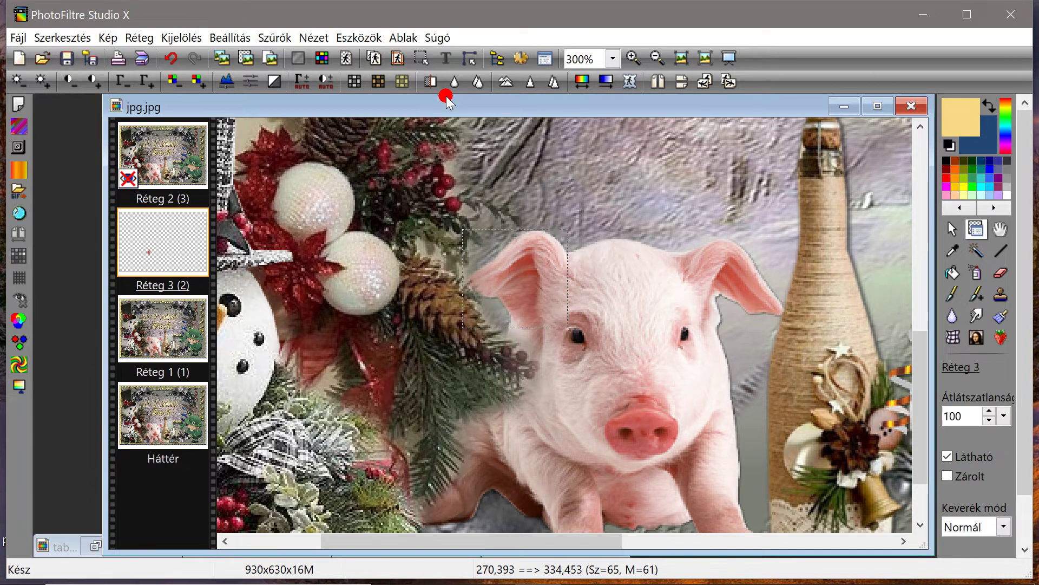
Distort the copied ear on Réteg 3, pulling its outer edge toward the pine cone to about 69 by 61 pixels, and apply it
{"action": "left_click_drag", "start_coordinate": [447, 111], "coordinate": [417, 104]}
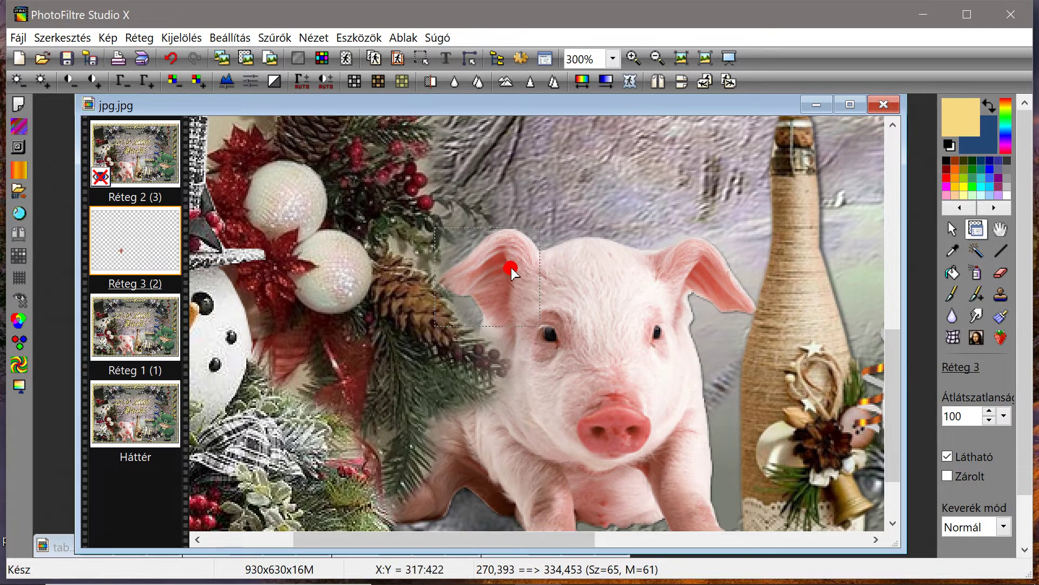
{"action": "mouse_move", "coordinate": [325, 102]}
{"action": "left_mouse_down"}
{"action": "mouse_move", "coordinate": [334, 102]}
{"action": "mouse_move", "coordinate": [322, 111]}
{"action": "left_mouse_up"}
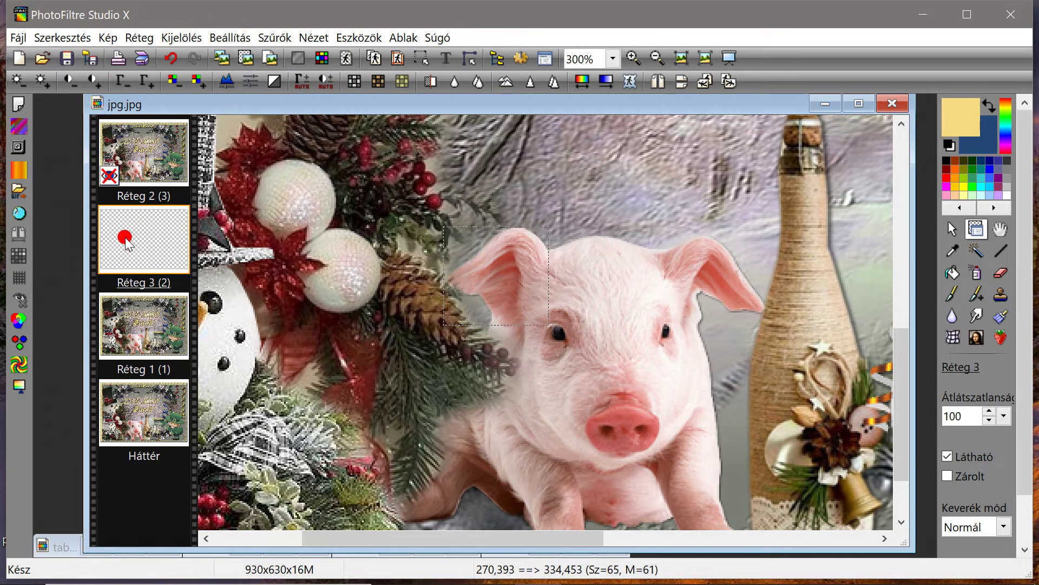
{"action": "right_click", "coordinate": [145, 232]}
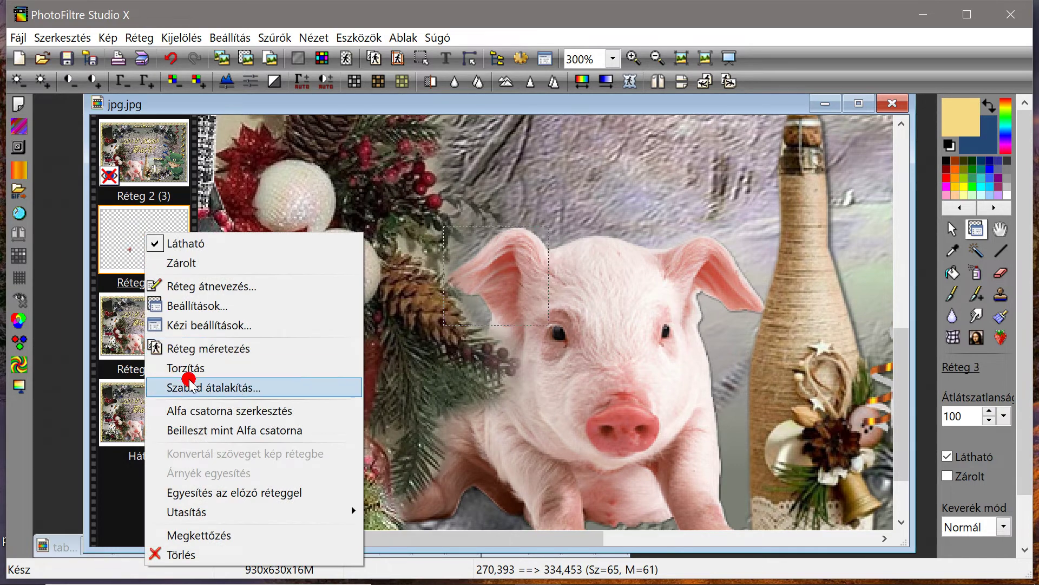
{"action": "left_click", "coordinate": [185, 368]}
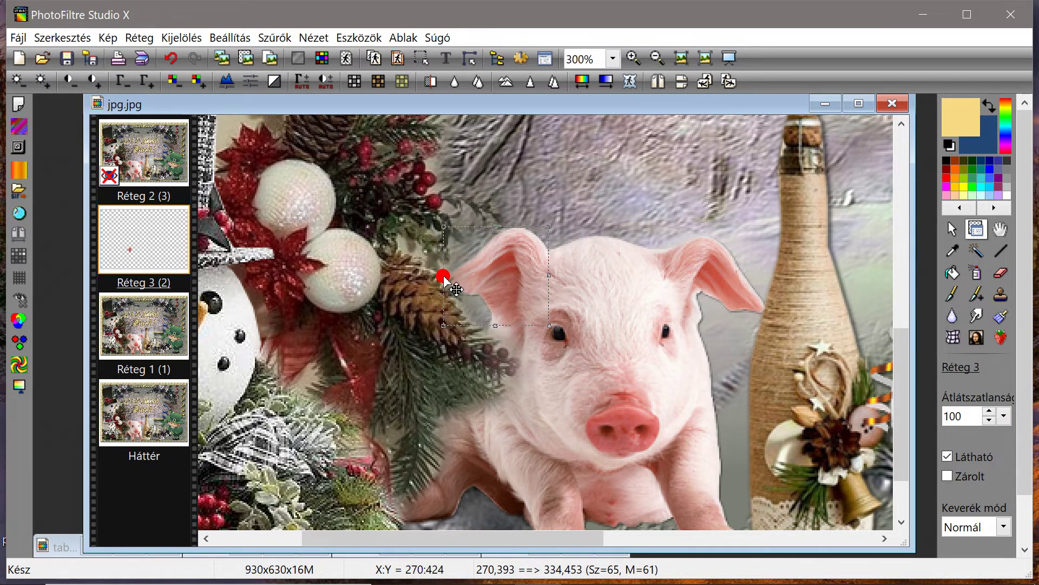
{"action": "left_click_drag", "start_coordinate": [444, 276], "coordinate": [438, 275]}
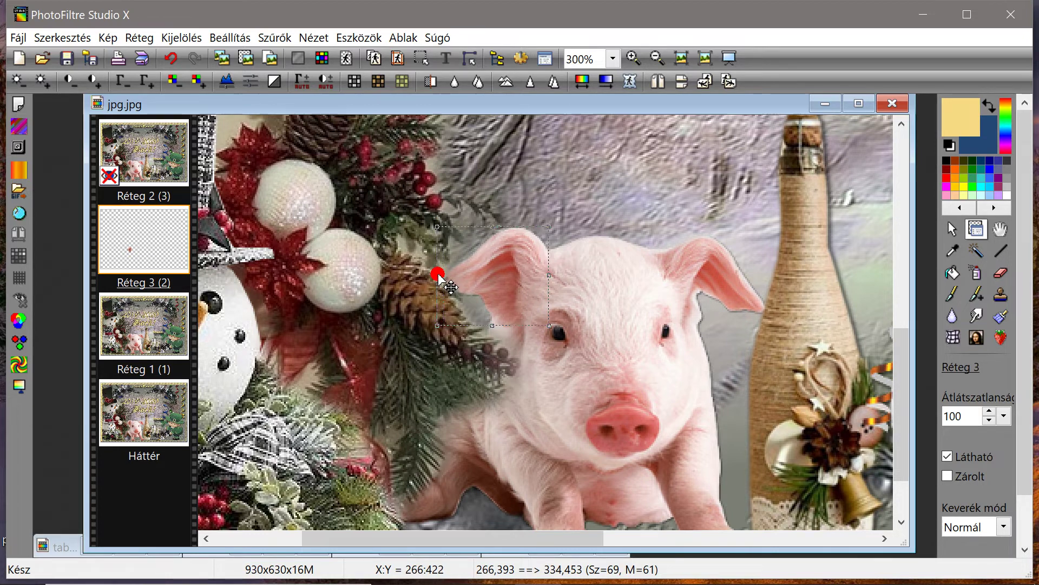
{"action": "right_click", "coordinate": [502, 261]}
{"action": "left_click", "coordinate": [520, 271]}
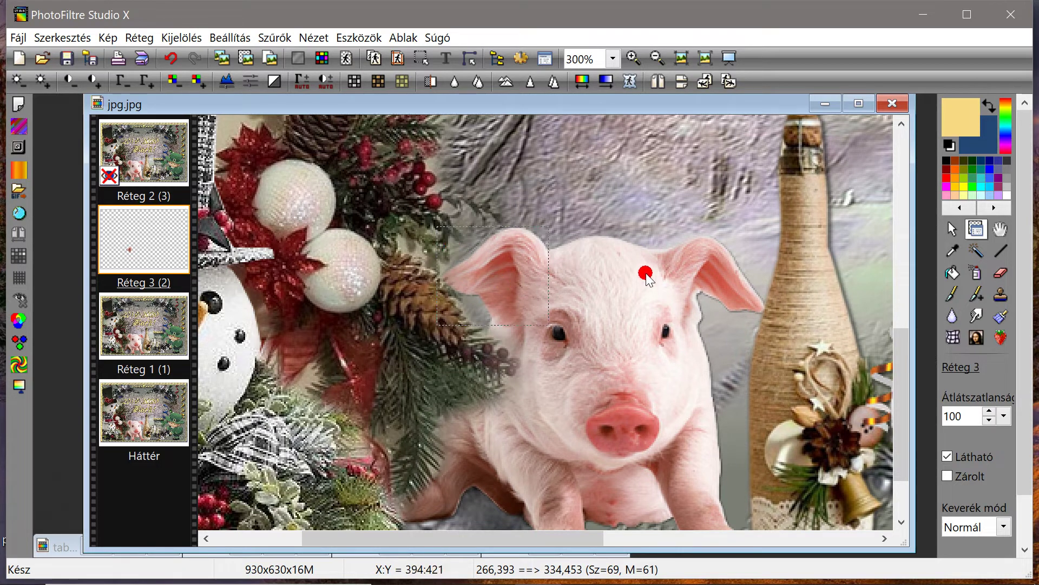
Outline the pig's ear beside the bottle with a polygon selection about 67 by 47 pixels
{"action": "left_click", "coordinate": [953, 237]}
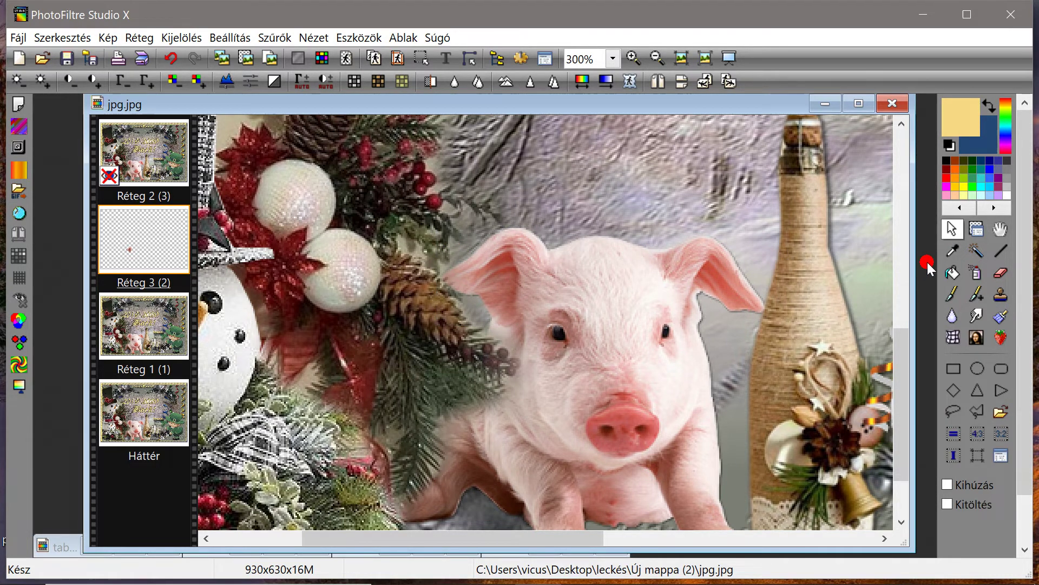
{"action": "left_click", "coordinate": [977, 412]}
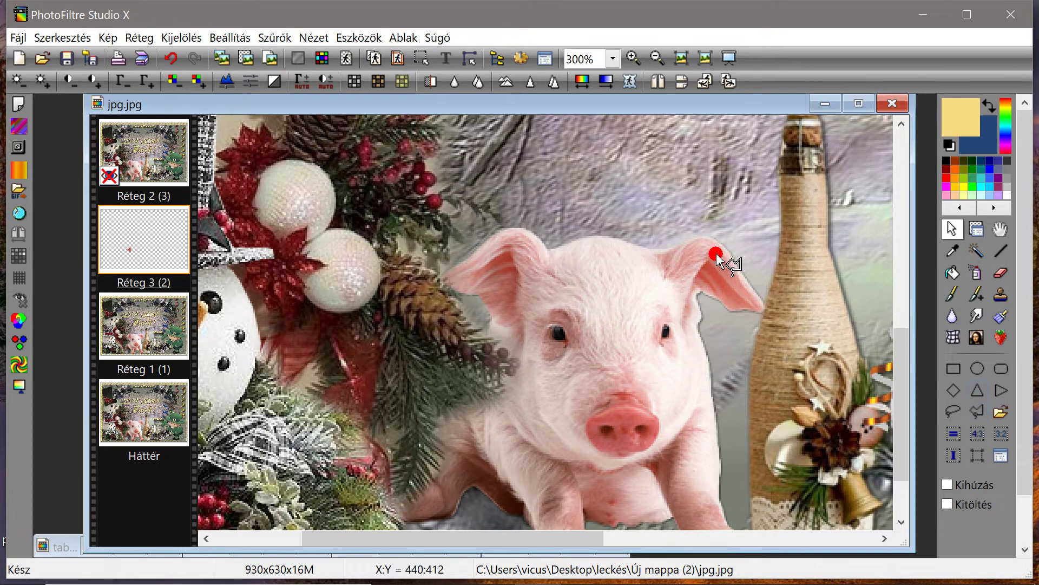
{"action": "left_click", "coordinate": [658, 252]}
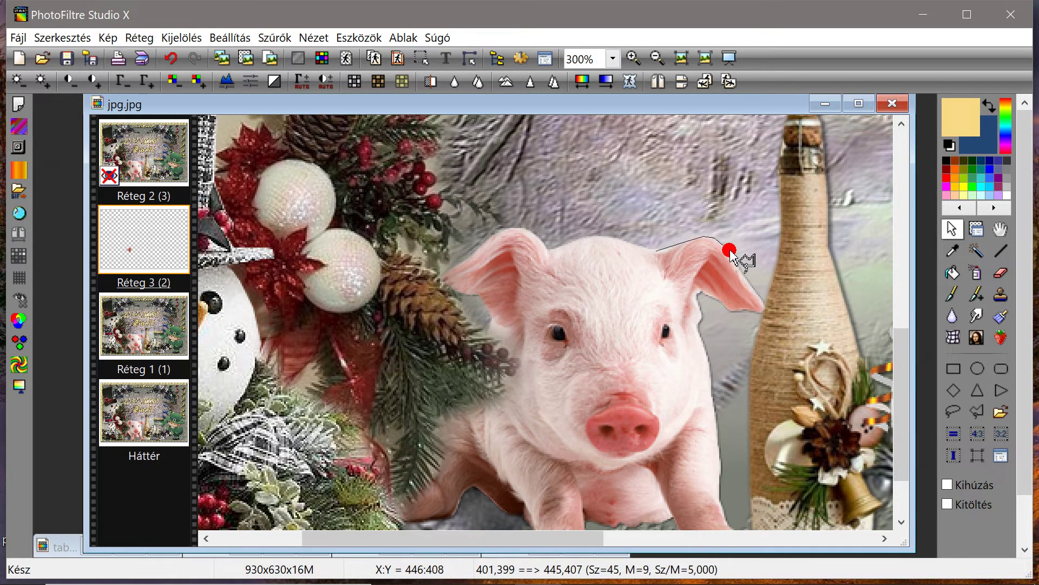
{"action": "mouse_move", "coordinate": [729, 250]}
{"action": "left_mouse_down"}
{"action": "mouse_move", "coordinate": [769, 293]}
{"action": "mouse_move", "coordinate": [758, 299]}
{"action": "mouse_move", "coordinate": [763, 311]}
{"action": "mouse_move", "coordinate": [740, 310]}
{"action": "left_mouse_up"}
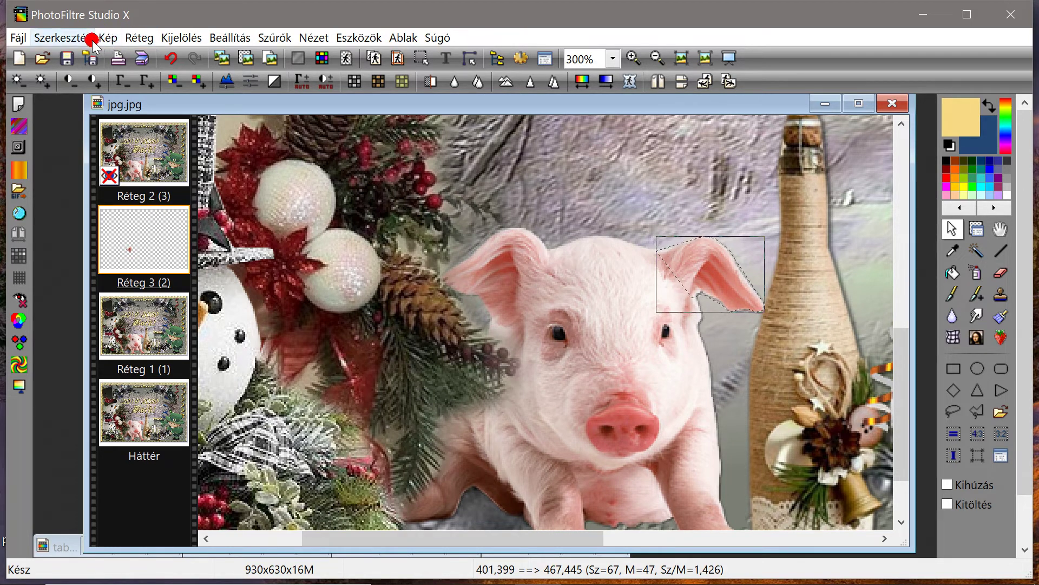
Copy the selected bottle-side ear from Réteg 1 and paste it as a new layer directly above
{"action": "left_click", "coordinate": [156, 332]}
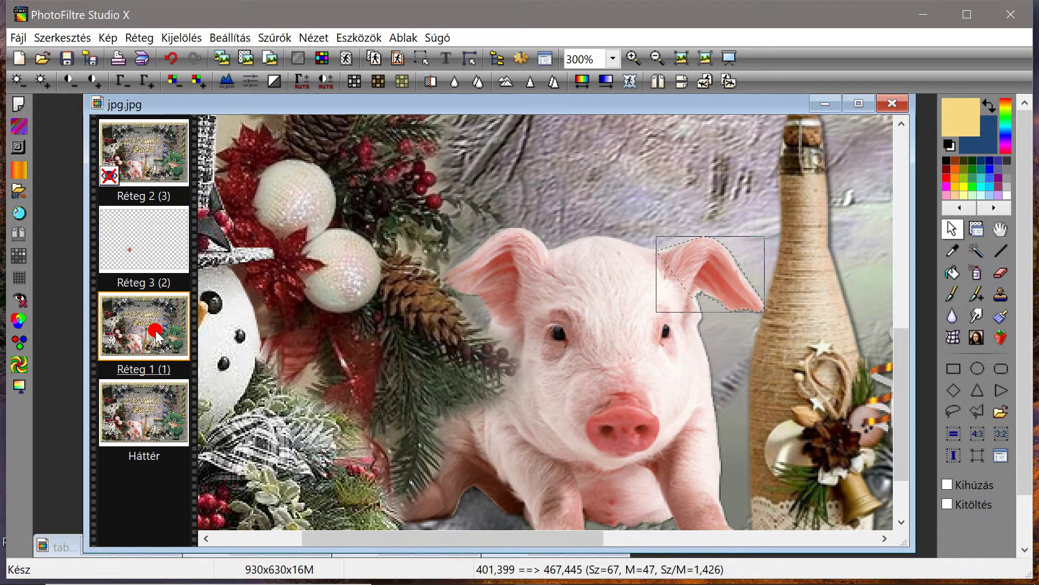
{"action": "left_click", "coordinate": [63, 38]}
{"action": "left_click", "coordinate": [64, 37]}
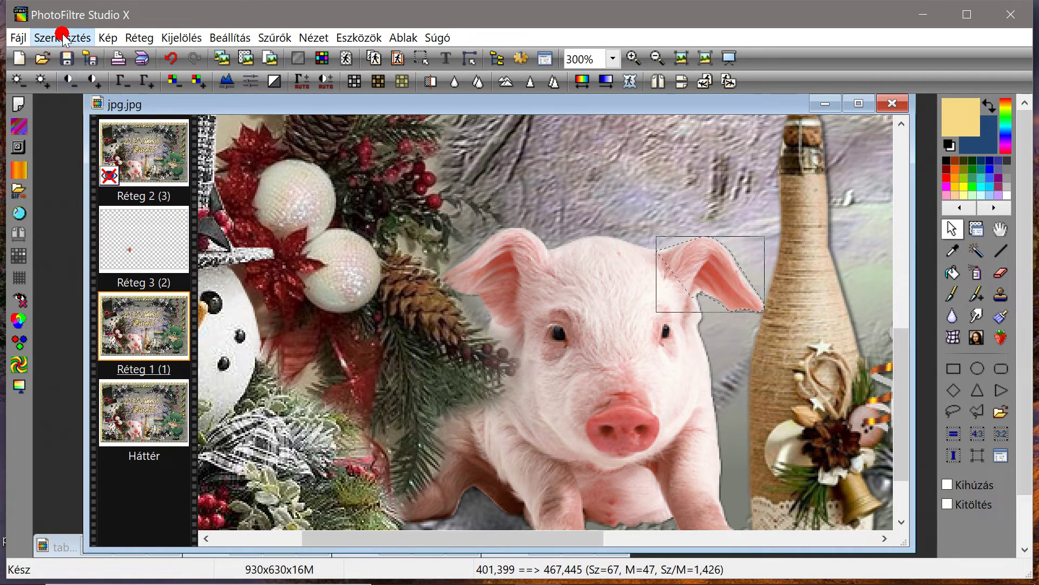
{"action": "left_click", "coordinate": [116, 220]}
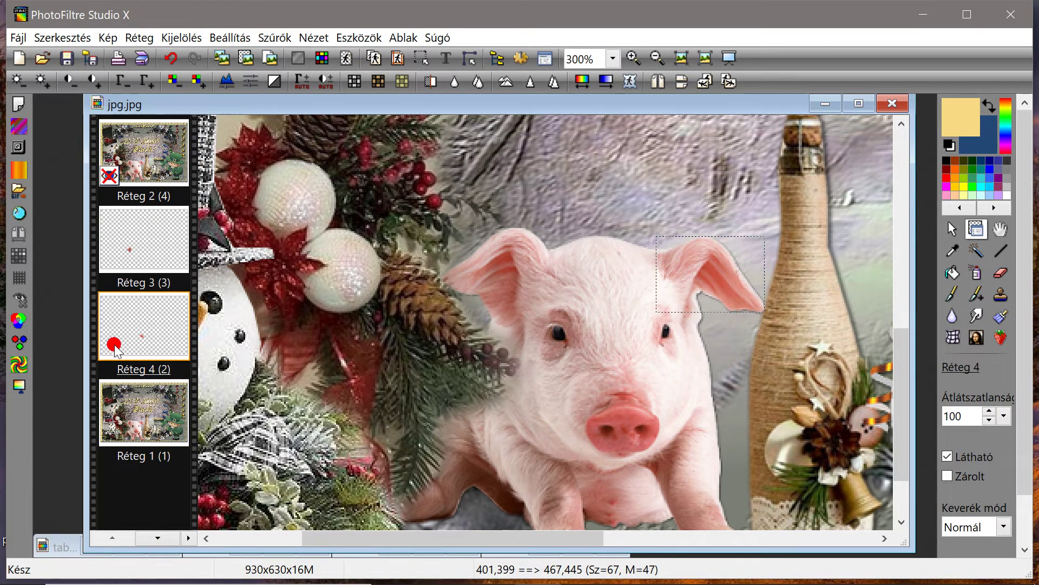
Distort the bottle-side ear on Réteg 4, pulling its tip outward to about 74 by 52 pixels, and apply it
{"action": "right_click", "coordinate": [158, 353]}
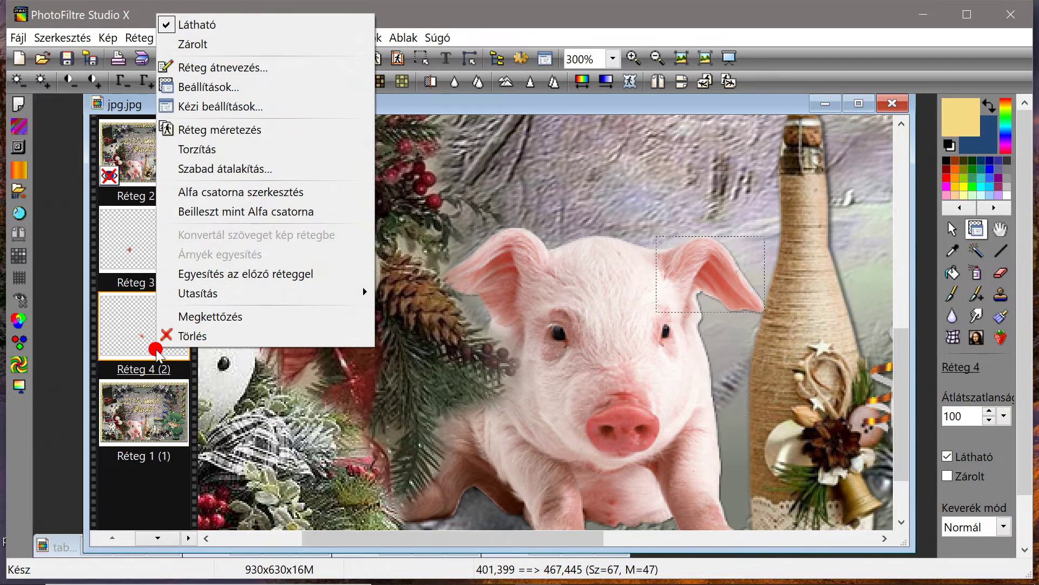
{"action": "left_click", "coordinate": [194, 150]}
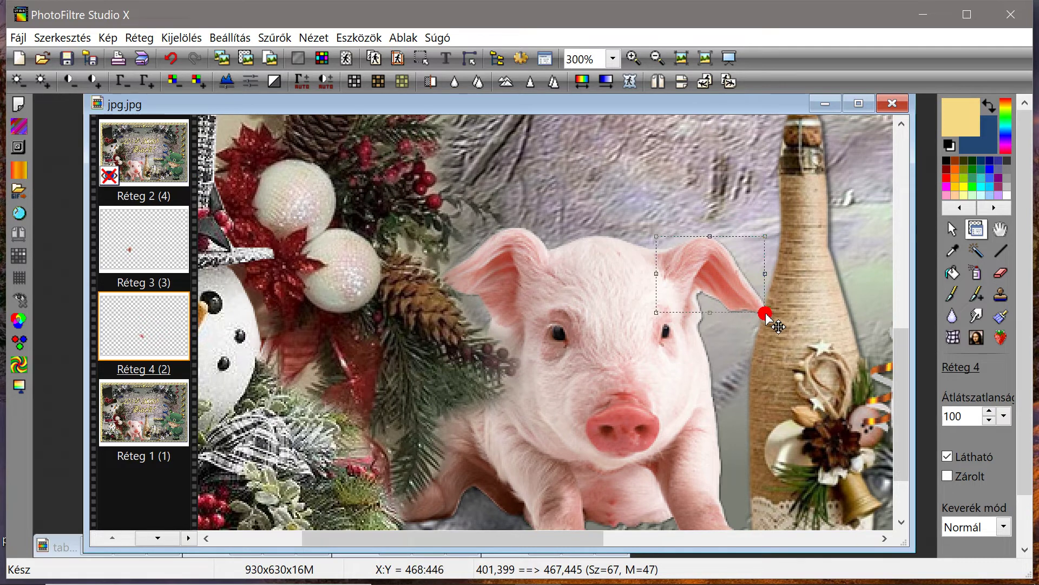
{"action": "left_click_drag", "start_coordinate": [766, 314], "coordinate": [770, 316]}
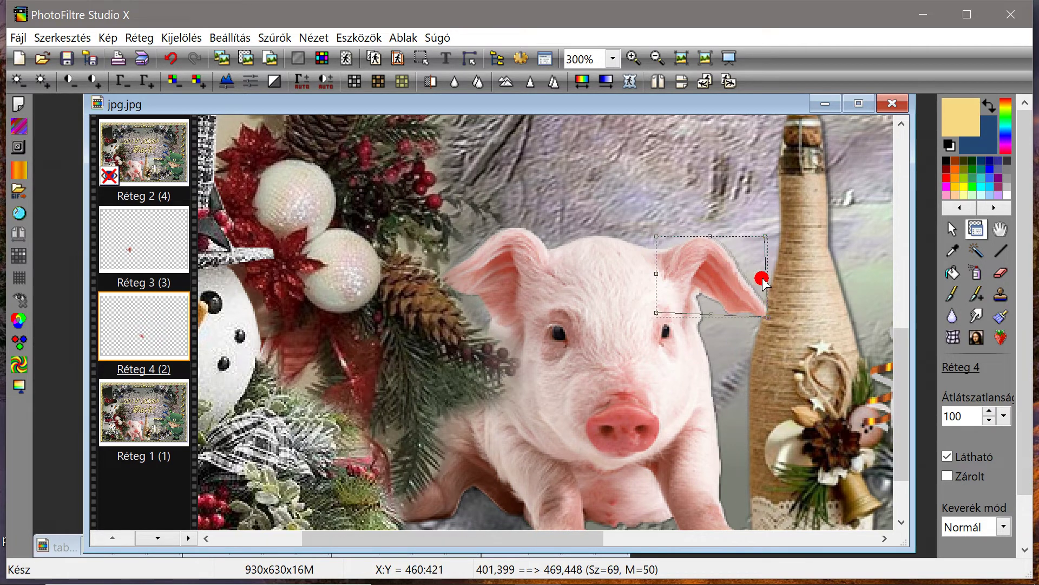
{"action": "left_click_drag", "start_coordinate": [768, 319], "coordinate": [776, 320]}
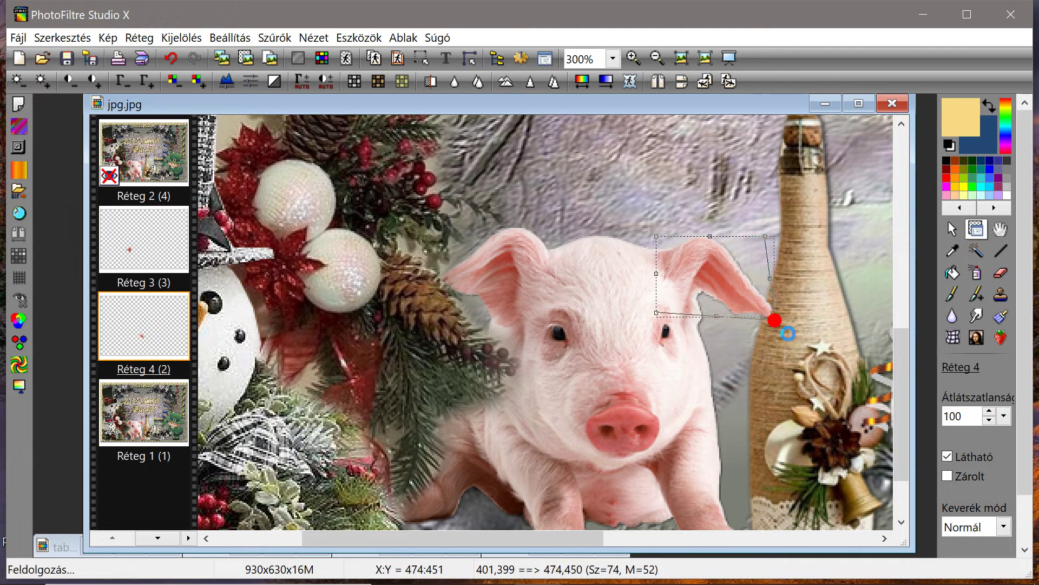
{"action": "right_click", "coordinate": [737, 296]}
{"action": "left_click", "coordinate": [765, 302]}
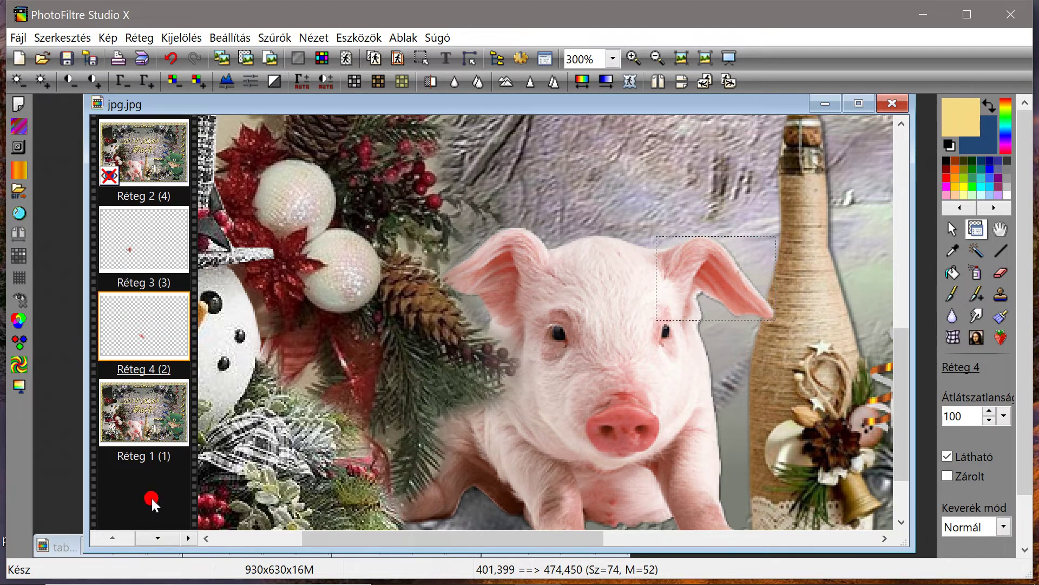
Duplicate the bottle-side ear layer Réteg 4 and move the copy to the top of the layer stack
{"action": "left_click", "coordinate": [152, 458]}
{"action": "left_click", "coordinate": [139, 37]}
{"action": "left_click", "coordinate": [148, 77]}
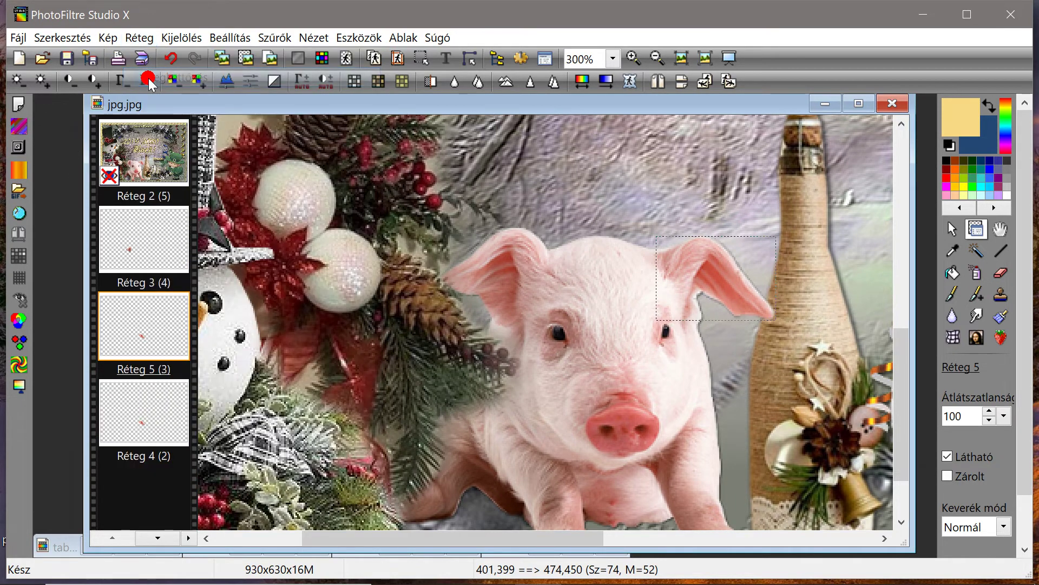
{"action": "left_click_drag", "start_coordinate": [151, 319], "coordinate": [153, 143]}
Duplicate the pine-cone-side ear layer Réteg 3 and place the copy at the top of the layer stack
{"action": "left_click", "coordinate": [155, 327]}
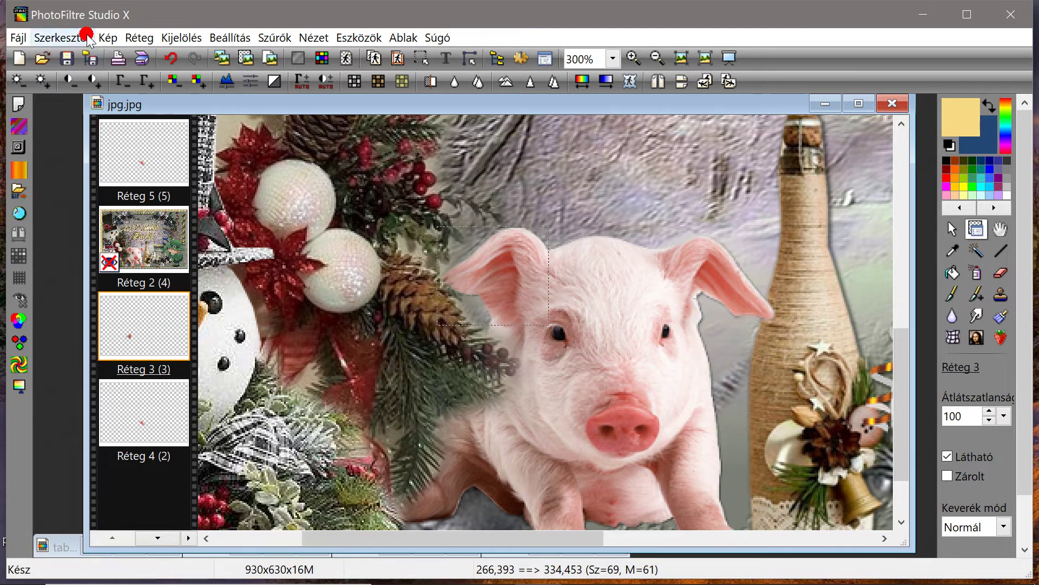
{"action": "left_click", "coordinate": [138, 37]}
{"action": "left_click", "coordinate": [165, 78]}
{"action": "mouse_move", "coordinate": [183, 306]}
{"action": "left_mouse_down"}
{"action": "mouse_move", "coordinate": [172, 333]}
{"action": "mouse_move", "coordinate": [169, 129]}
{"action": "mouse_move", "coordinate": [110, 497]}
{"action": "left_mouse_up"}
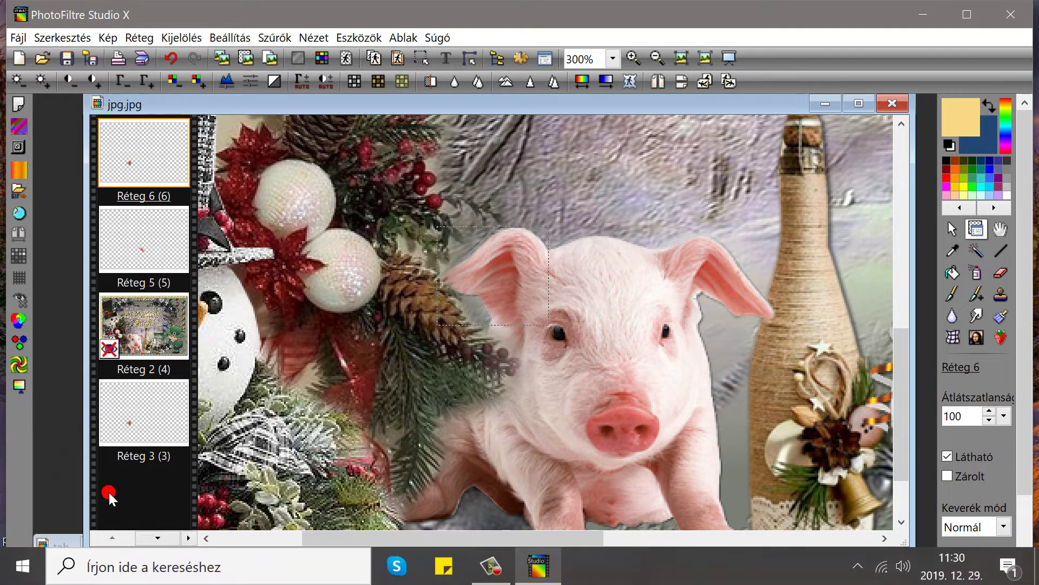
Merge the ear layers Réteg 4 and Réteg 3 down into Réteg 1
{"action": "left_click", "coordinate": [155, 542]}
{"action": "left_click", "coordinate": [154, 541]}
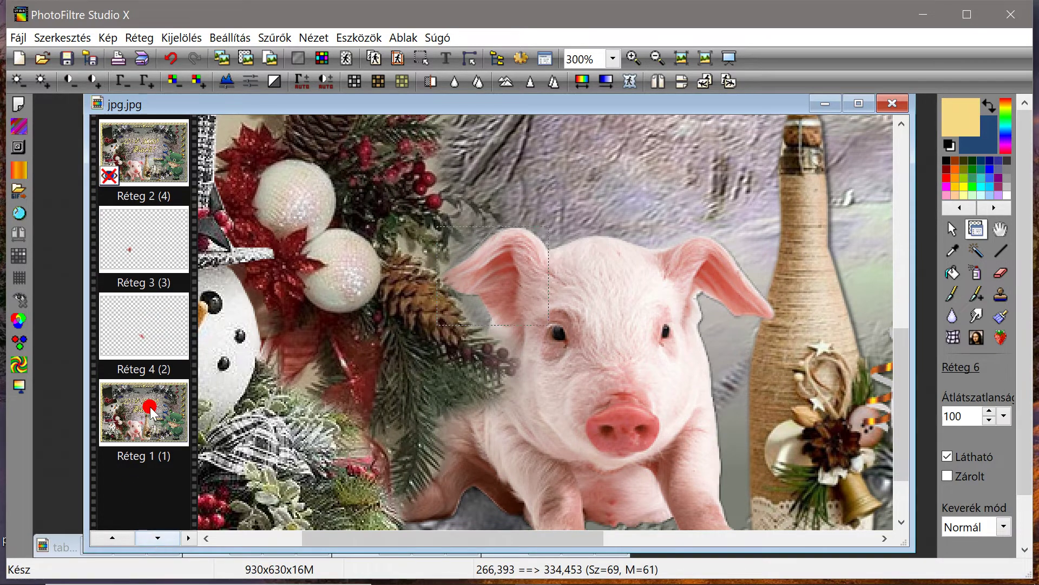
{"action": "left_click", "coordinate": [145, 327]}
{"action": "right_click", "coordinate": [146, 366]}
{"action": "left_click", "coordinate": [204, 508]}
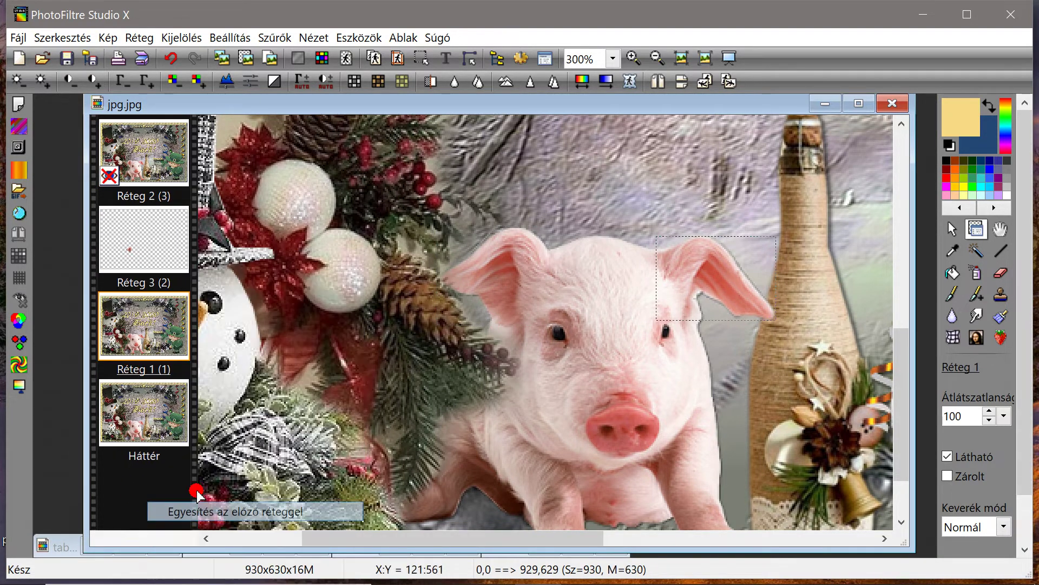
{"action": "left_click", "coordinate": [139, 217]}
{"action": "right_click", "coordinate": [142, 228]}
{"action": "left_click", "coordinate": [219, 488]}
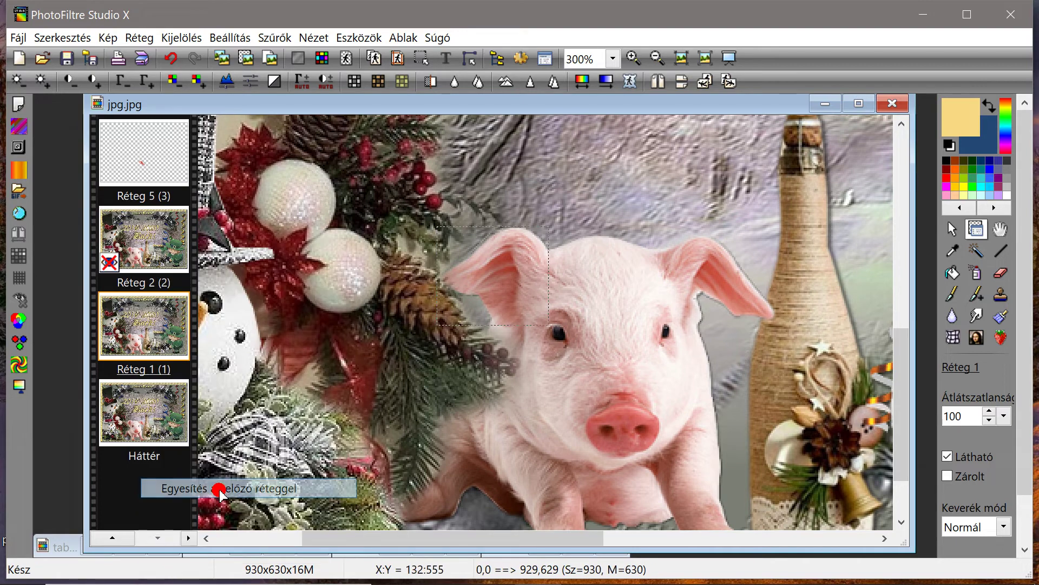
Make the hidden layer Réteg 2 visible
{"action": "left_click", "coordinate": [123, 240]}
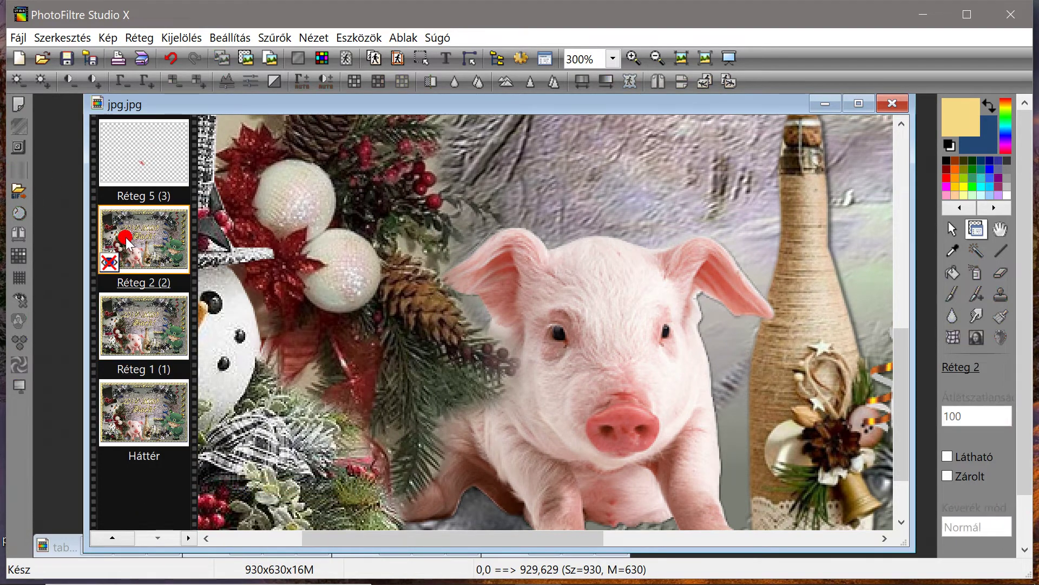
{"action": "right_click", "coordinate": [124, 240]}
{"action": "left_click", "coordinate": [152, 248]}
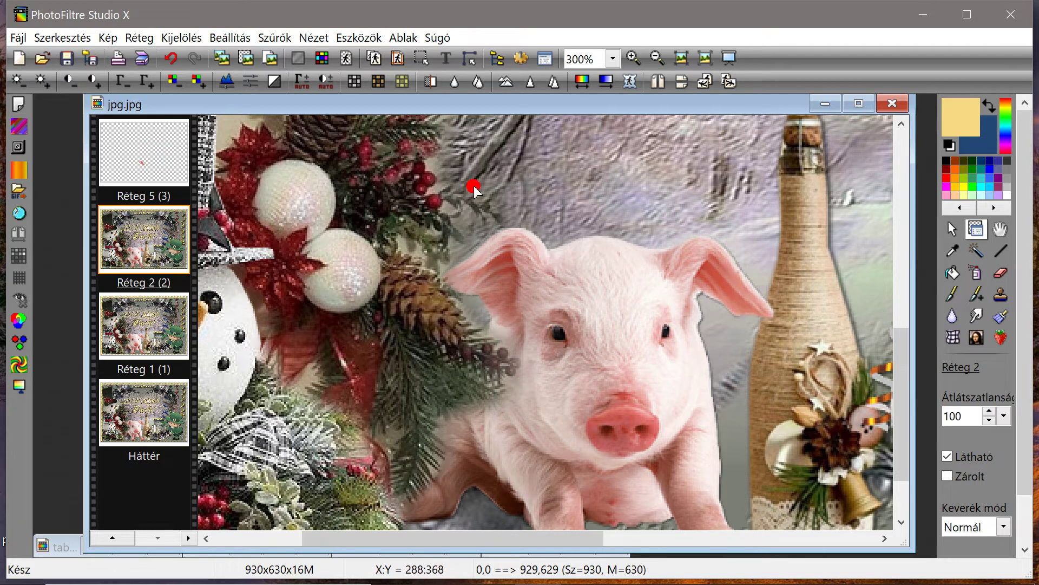
Distort the bottle-side ear copy on Réteg 5, raising its upper edge to about 74 by 55 pixels, and apply it
{"action": "left_click", "coordinate": [130, 166]}
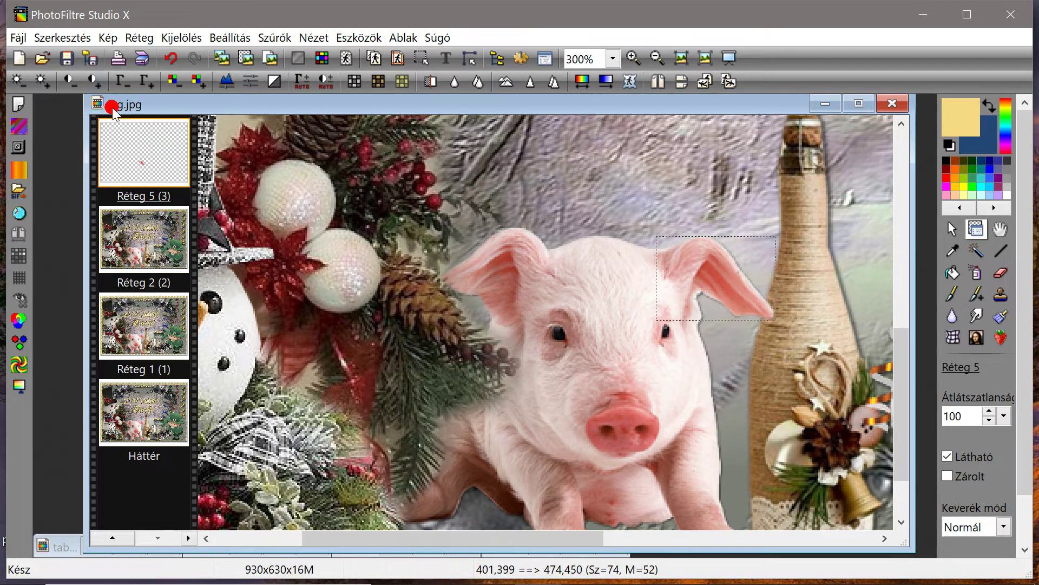
{"action": "right_click", "coordinate": [726, 286]}
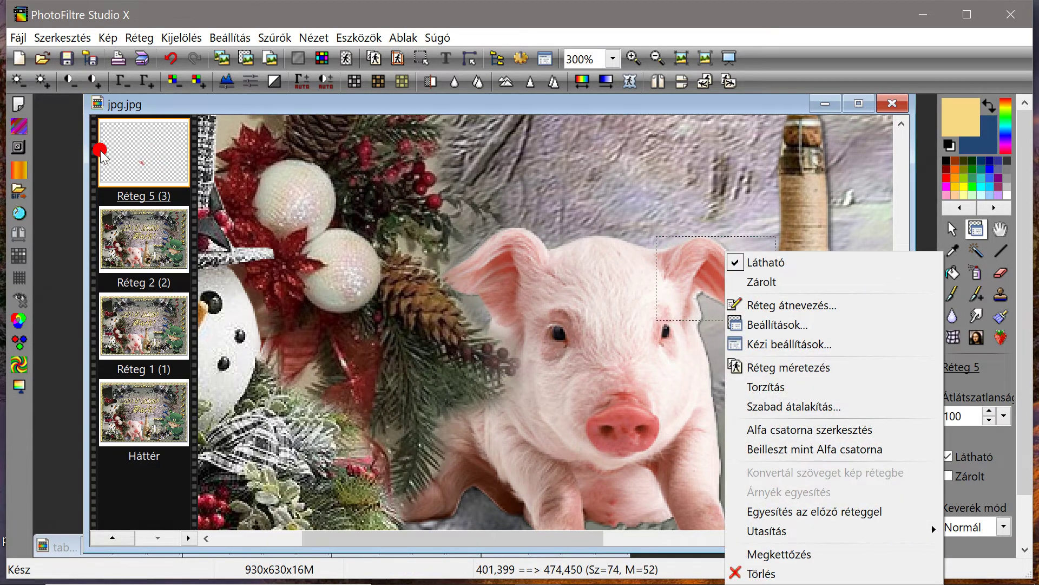
{"action": "right_click", "coordinate": [101, 153]}
{"action": "left_click", "coordinate": [148, 287]}
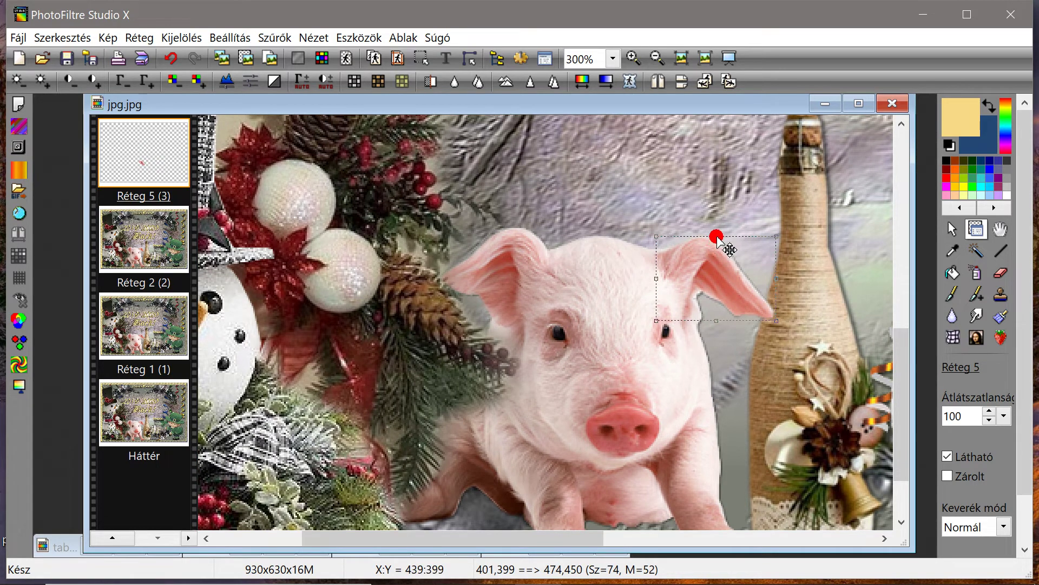
{"action": "left_click_drag", "start_coordinate": [716, 236], "coordinate": [716, 232]}
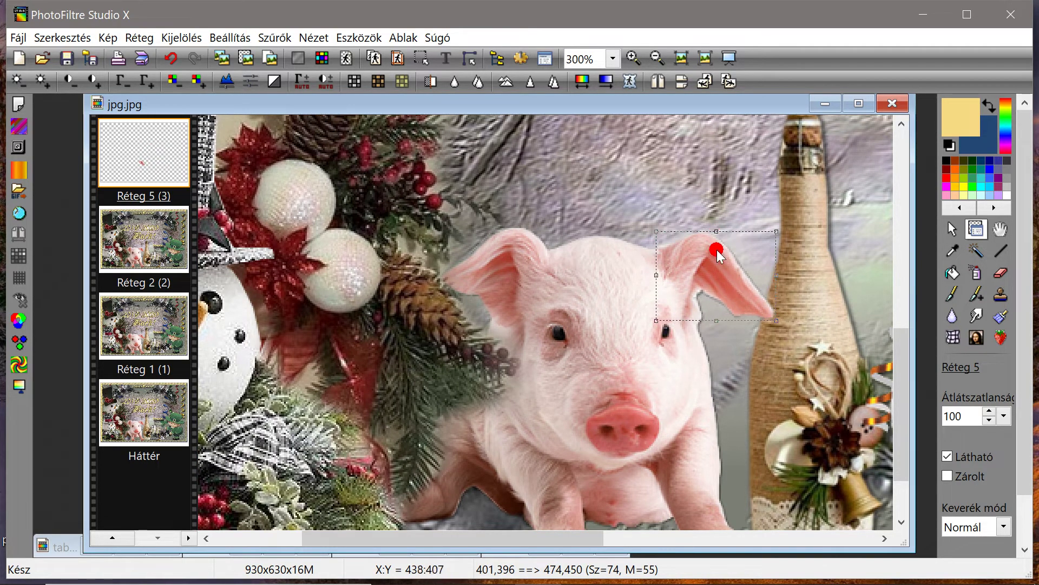
{"action": "right_click", "coordinate": [718, 236]}
{"action": "left_click", "coordinate": [737, 260]}
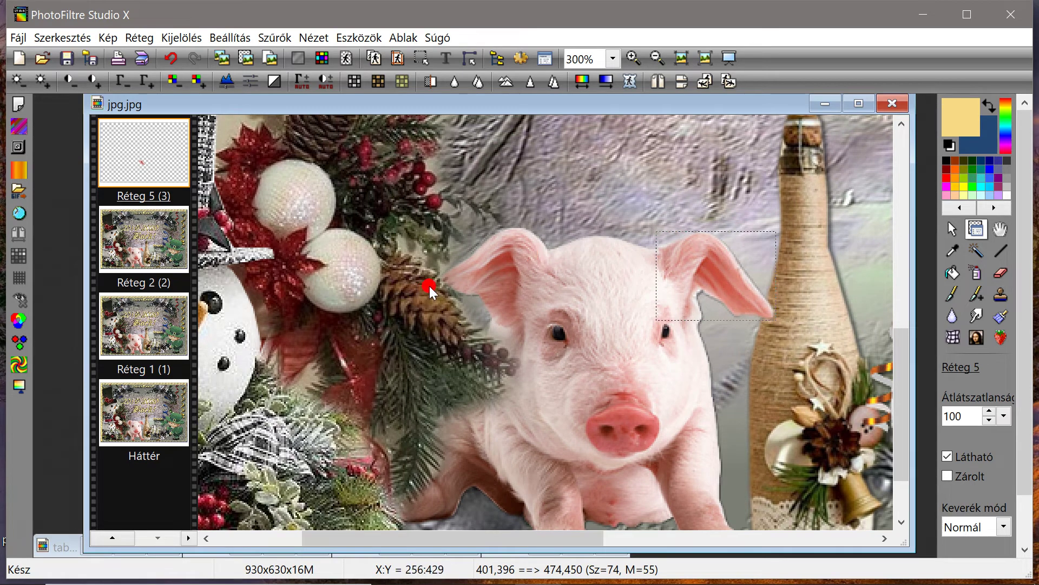
Paste a copy of the pine-cone-side ear as a new top layer, distort it to about 70 by 62 pixels, and apply it
{"action": "key", "text": "ctrl+c"}
{"action": "key", "text": "ctrl+v"}
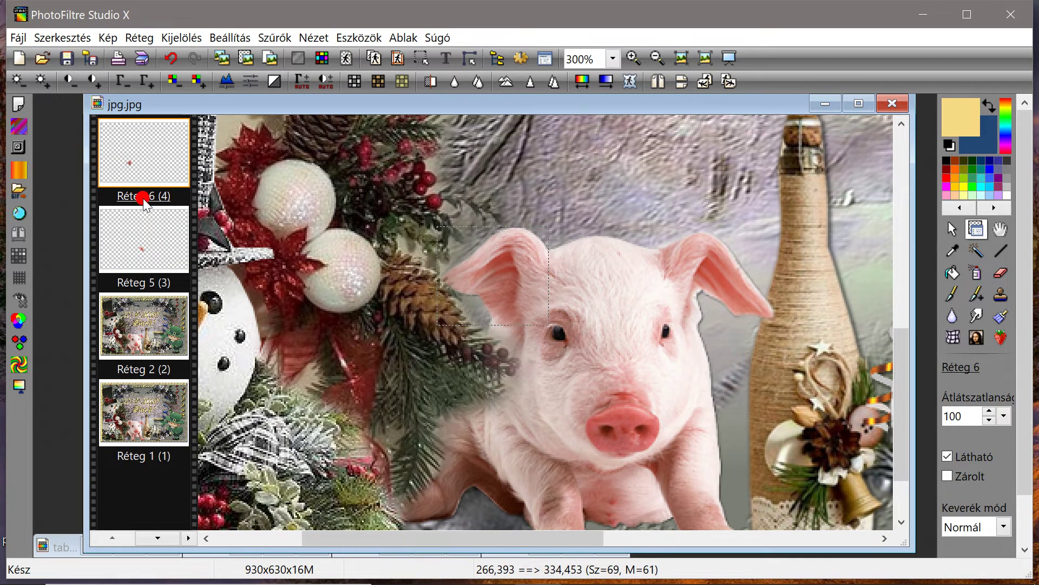
{"action": "right_click", "coordinate": [165, 157]}
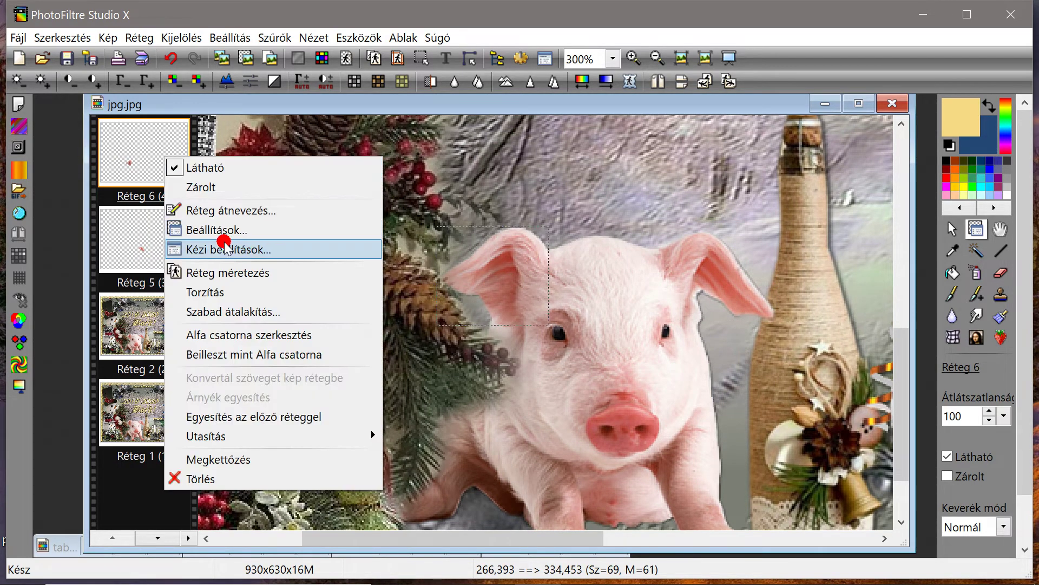
{"action": "left_click", "coordinate": [218, 295]}
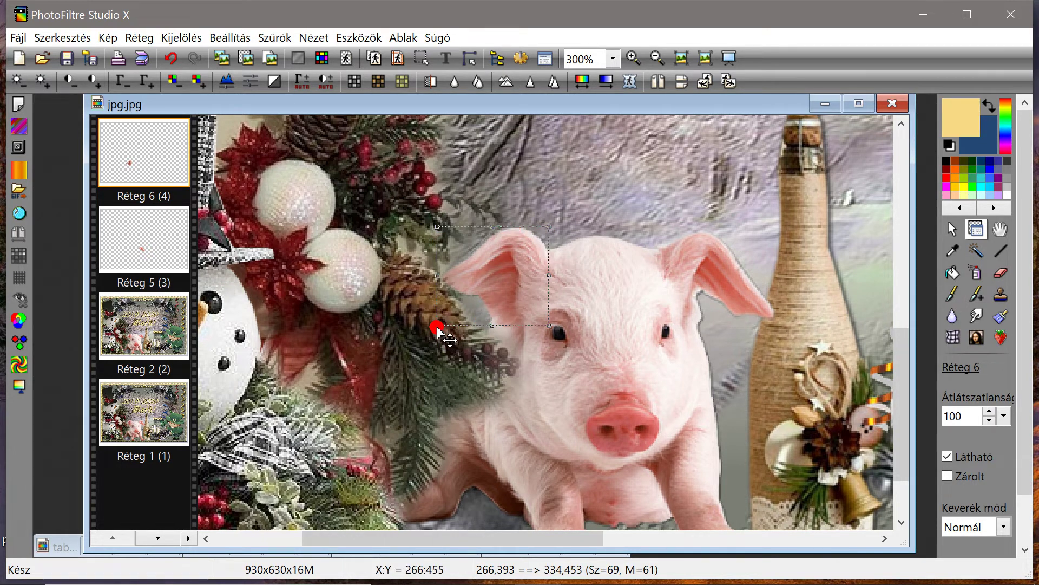
{"action": "mouse_move", "coordinate": [438, 327]}
{"action": "left_mouse_down"}
{"action": "mouse_move", "coordinate": [472, 327]}
{"action": "mouse_move", "coordinate": [436, 329]}
{"action": "left_mouse_up"}
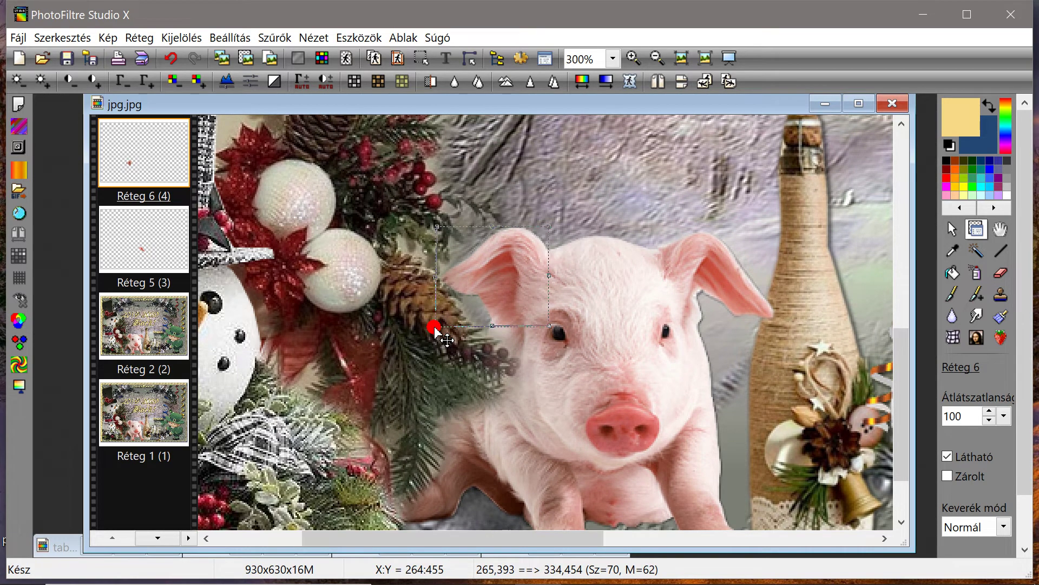
{"action": "right_click", "coordinate": [484, 265]}
{"action": "left_click", "coordinate": [505, 274]}
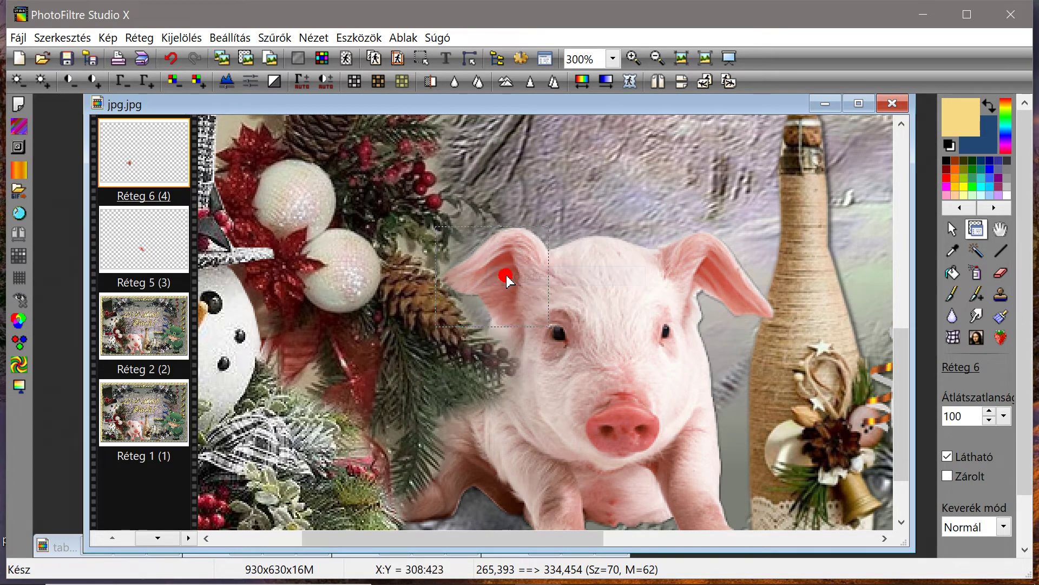
Merge the ear layers Réteg 5 and Réteg 6 down into Réteg 2
{"action": "left_click_drag", "start_coordinate": [150, 161], "coordinate": [145, 233]}
{"action": "right_click", "coordinate": [144, 229]}
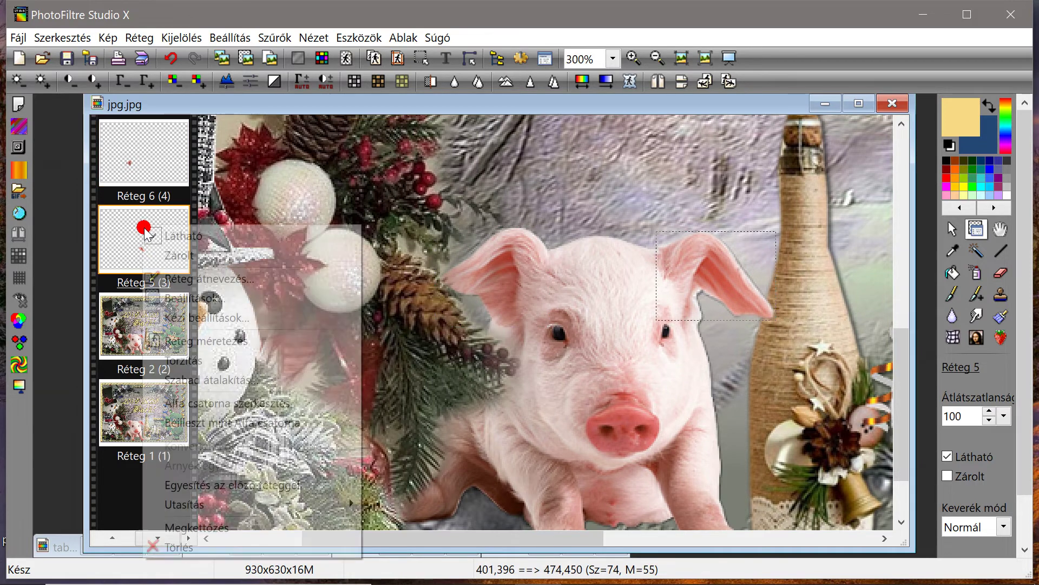
{"action": "left_click", "coordinate": [153, 482]}
{"action": "right_click", "coordinate": [142, 161]}
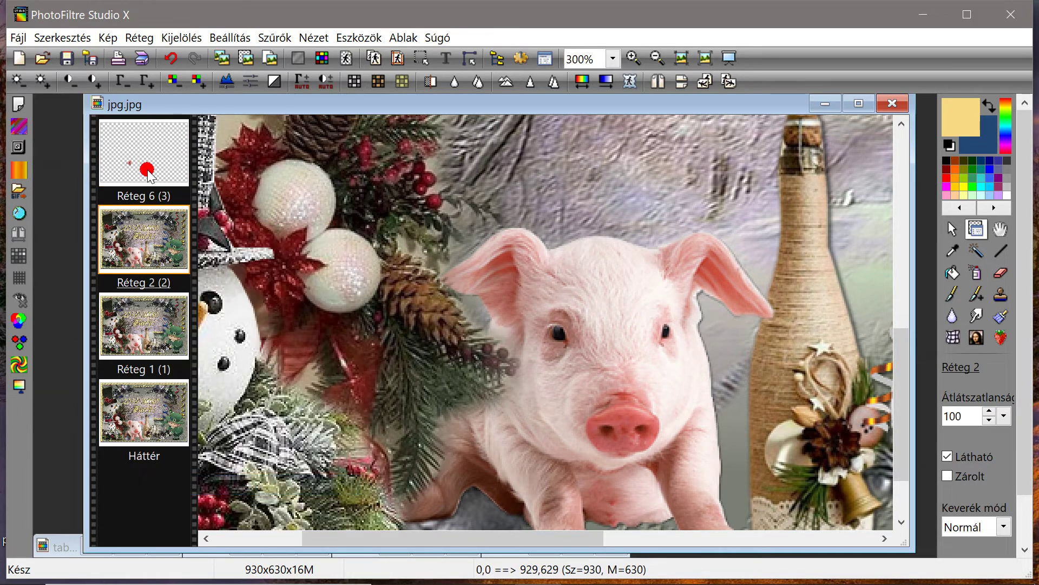
{"action": "left_click", "coordinate": [180, 414]}
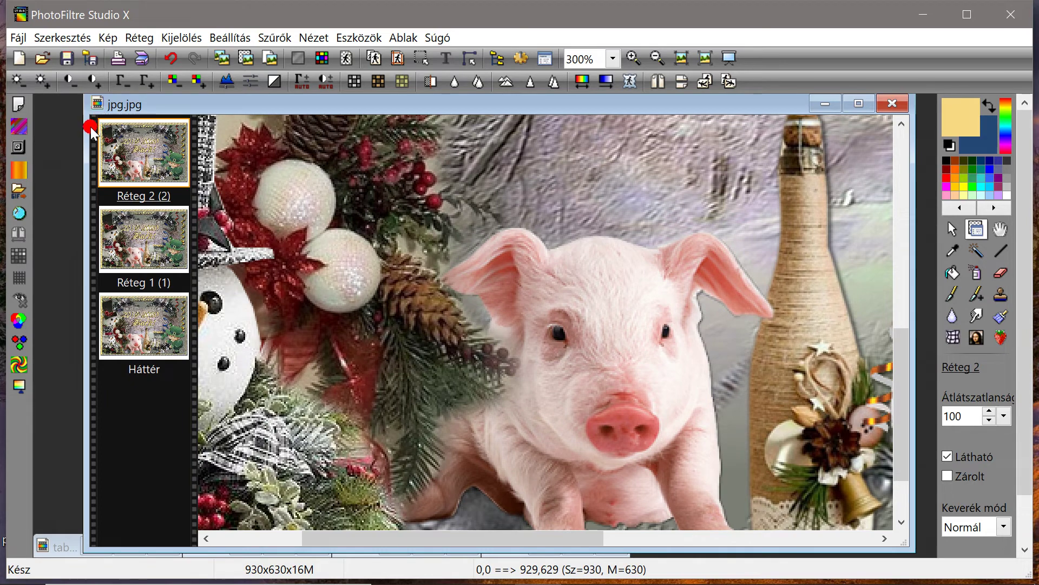
Hide the layers Réteg 2 and Réteg 1
{"action": "right_click", "coordinate": [170, 155]}
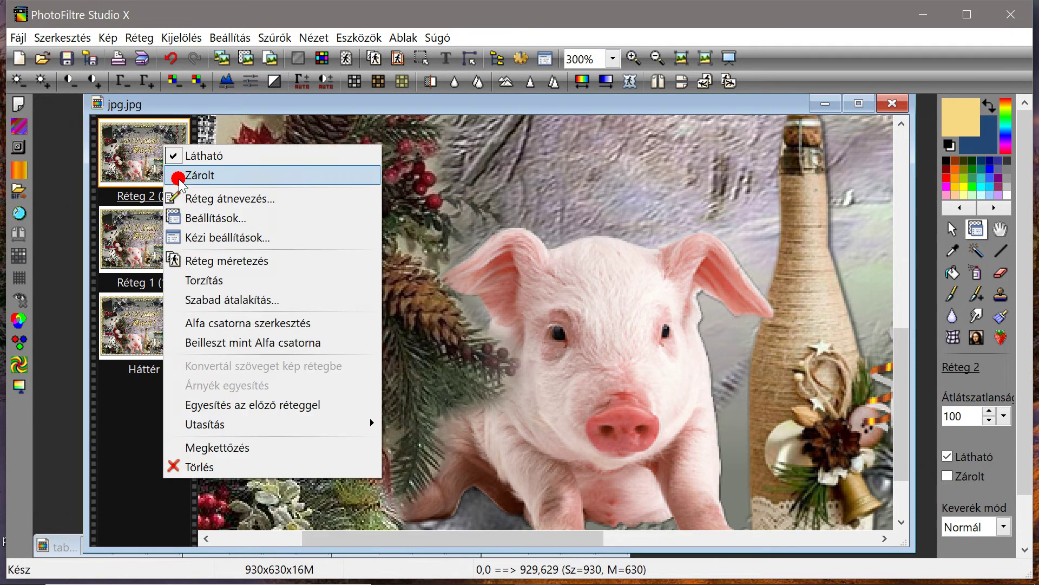
{"action": "left_click", "coordinate": [193, 152]}
{"action": "right_click", "coordinate": [143, 222]}
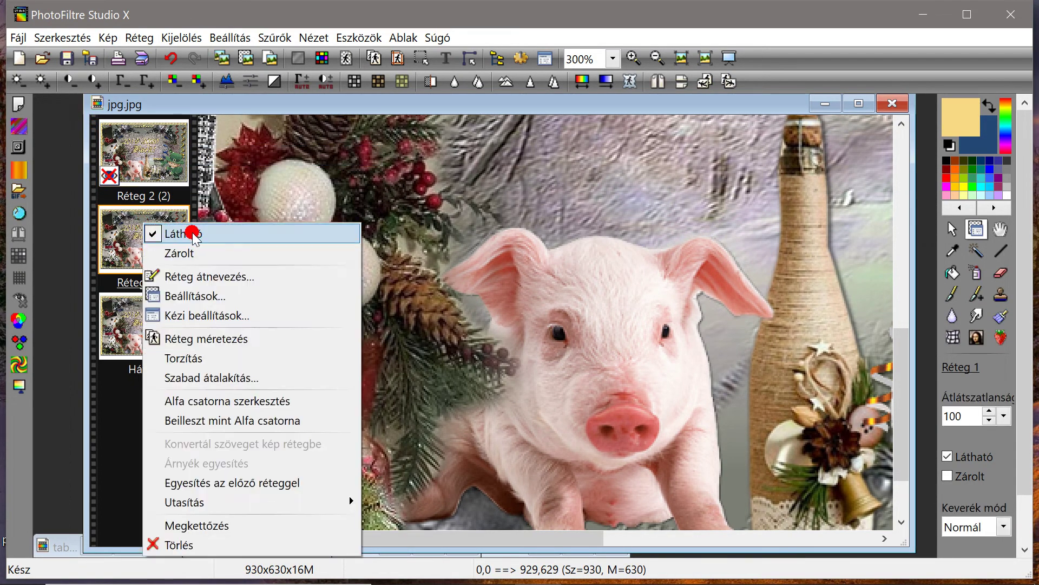
{"action": "left_click", "coordinate": [186, 233]}
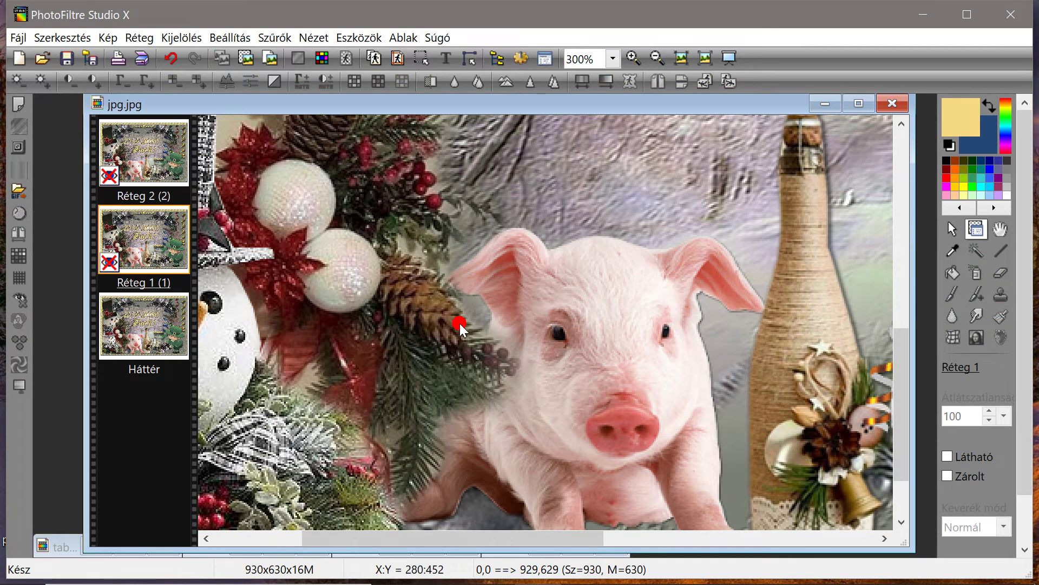
Make the layer Réteg 1 visible again and keep it as the active layer
{"action": "left_click", "coordinate": [164, 326]}
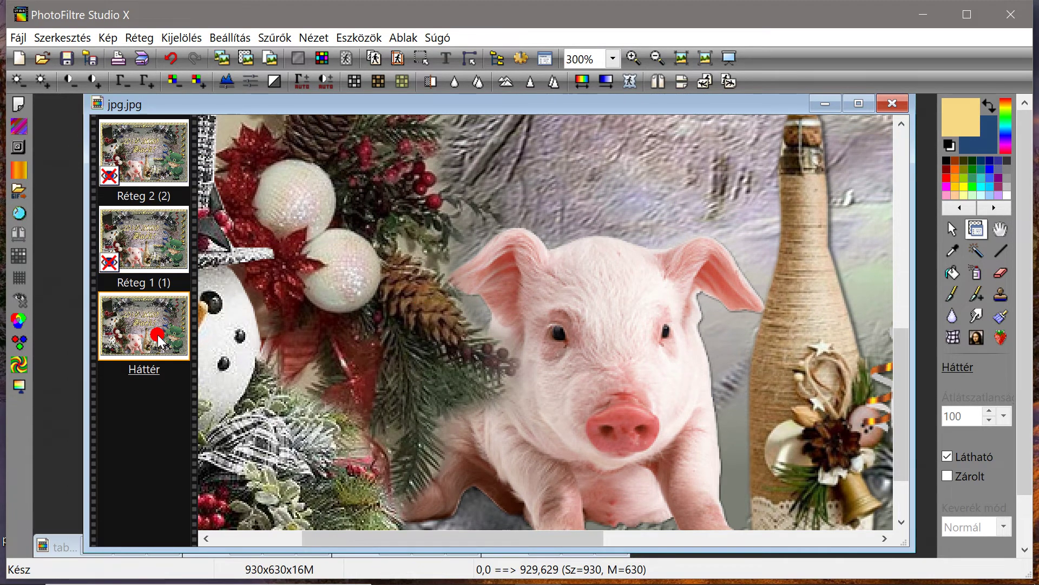
{"action": "right_click", "coordinate": [186, 258]}
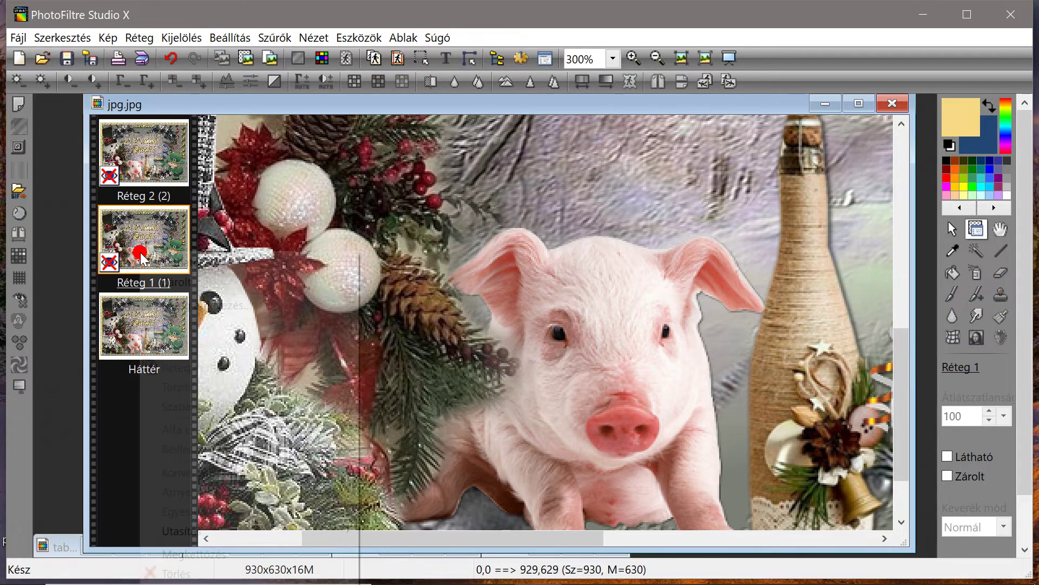
{"action": "left_click", "coordinate": [185, 262]}
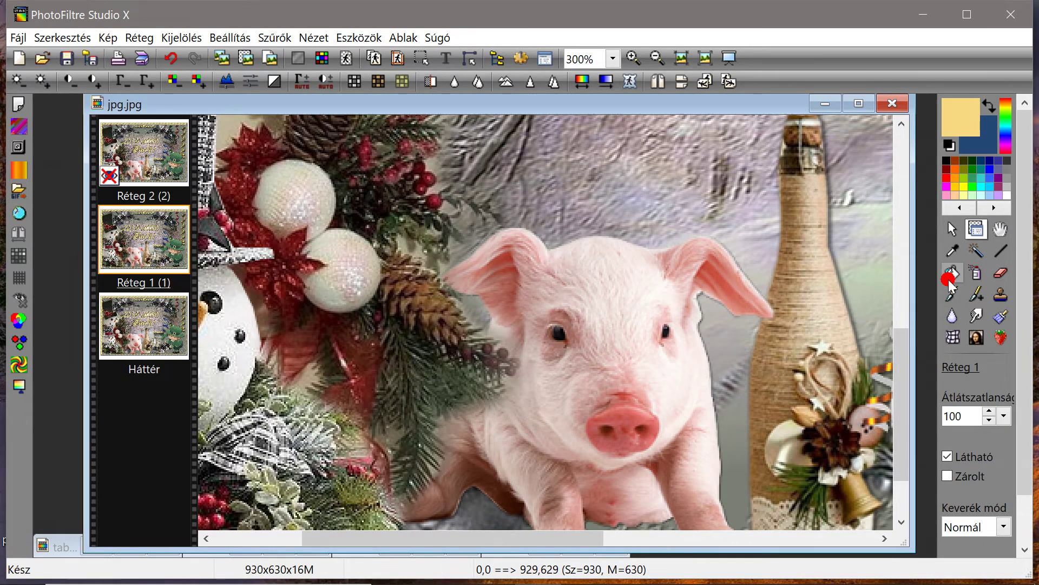
Outline the upper eyelid of the pig's pine-cone-side eye with a polygon selection about 20 by 19 pixels
{"action": "left_click", "coordinate": [946, 232]}
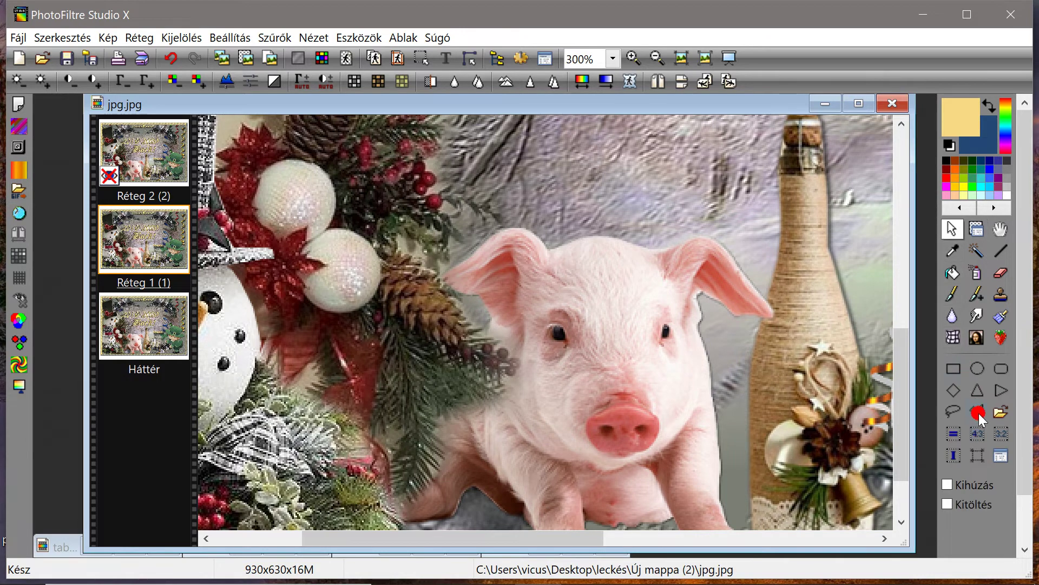
{"action": "left_click", "coordinate": [977, 413]}
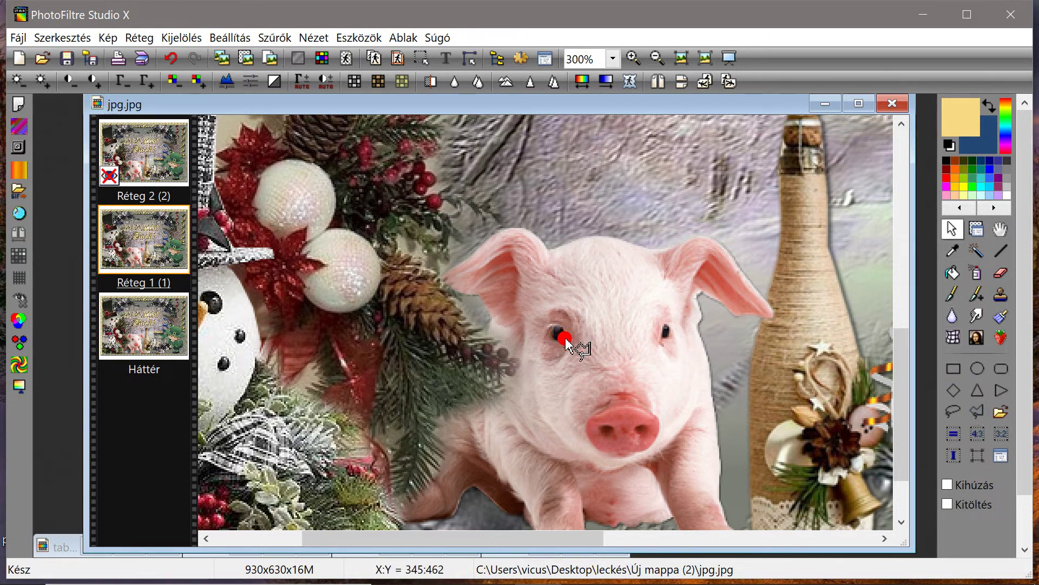
{"action": "left_click", "coordinate": [547, 329]}
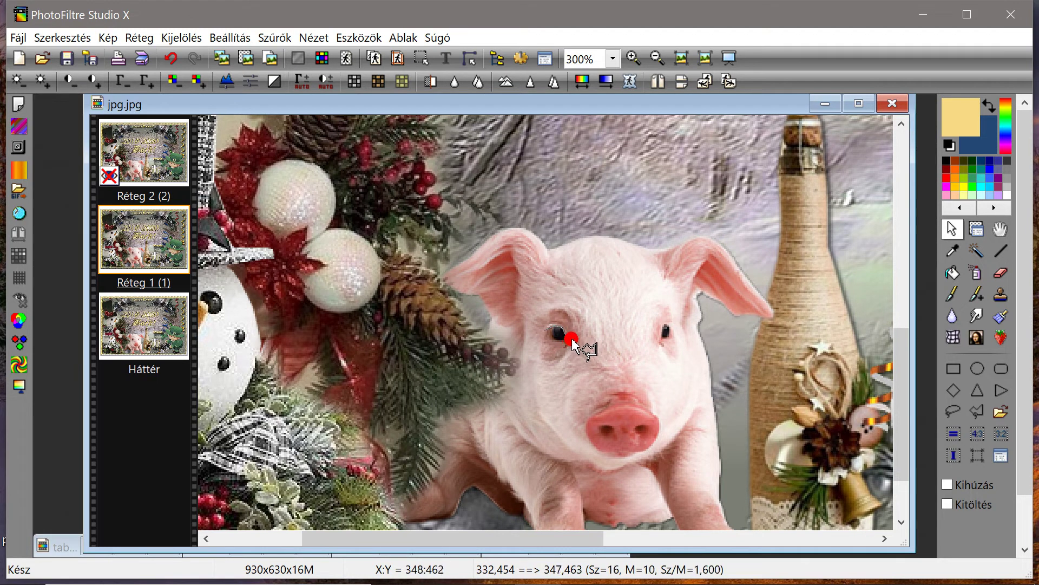
{"action": "mouse_move", "coordinate": [576, 336]}
{"action": "left_mouse_down"}
{"action": "mouse_move", "coordinate": [566, 317]}
{"action": "mouse_move", "coordinate": [553, 314]}
{"action": "mouse_move", "coordinate": [544, 328]}
{"action": "left_mouse_up"}
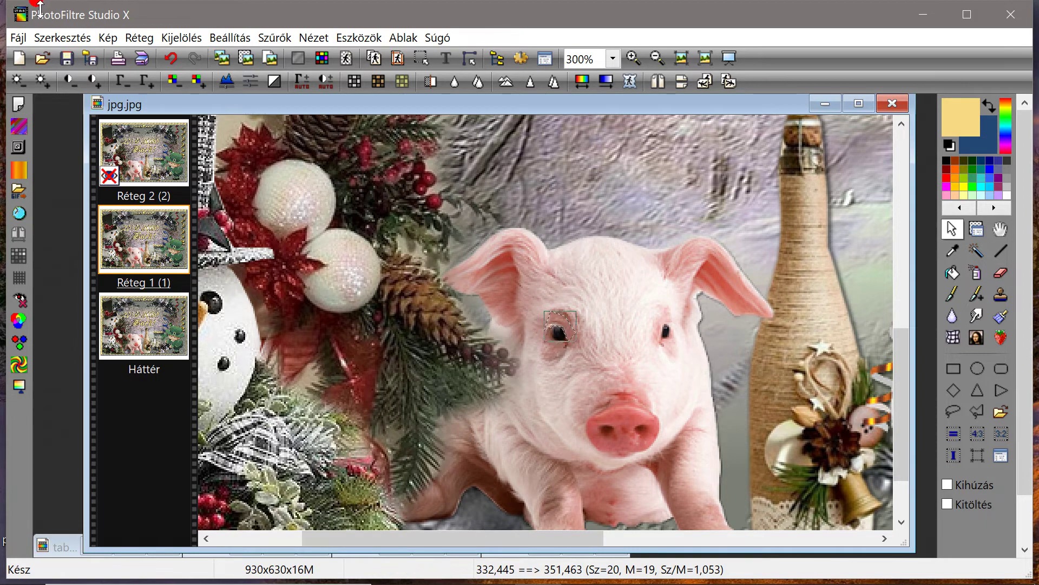
Copy the selected eyelid area from Réteg 1 and paste it as a new layer
{"action": "left_click", "coordinate": [73, 38]}
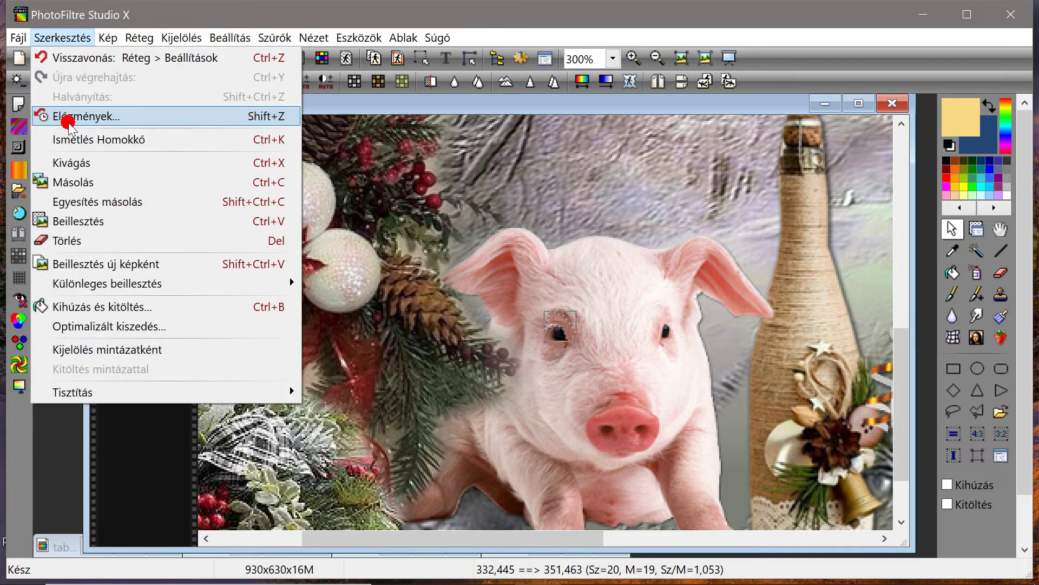
{"action": "left_click", "coordinate": [59, 183]}
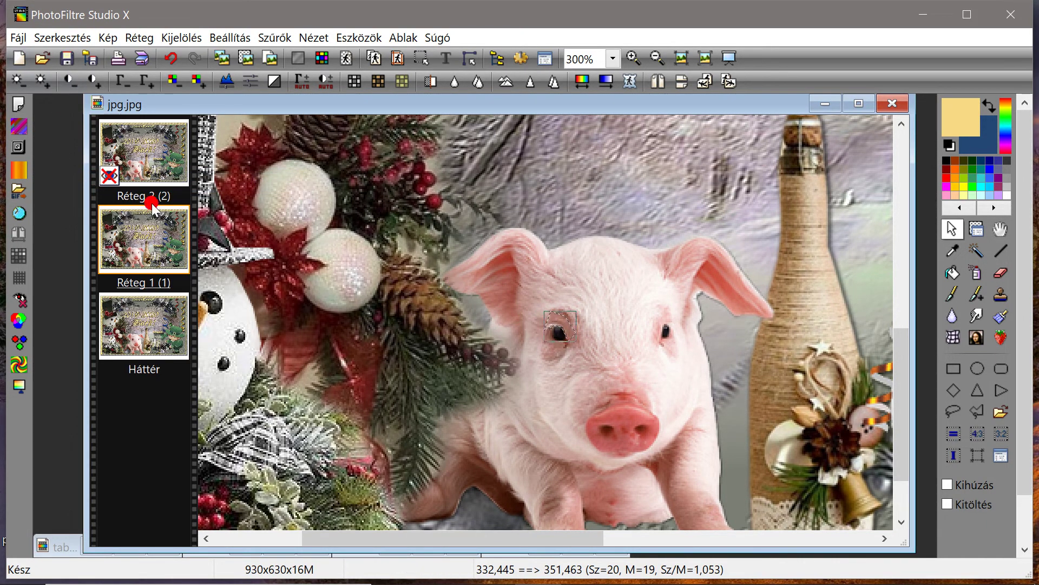
{"action": "left_click", "coordinate": [47, 39]}
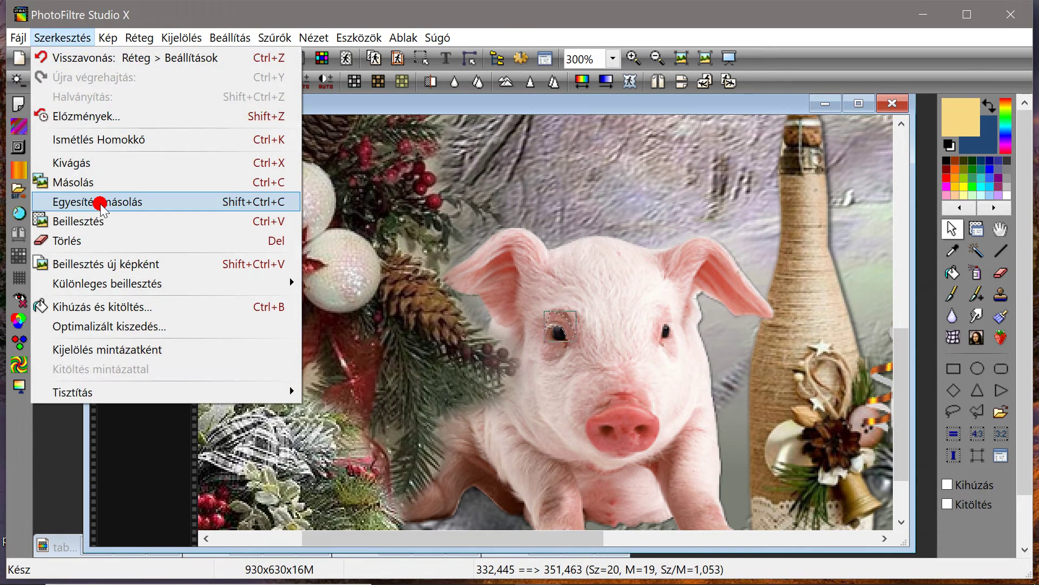
{"action": "left_click", "coordinate": [105, 219]}
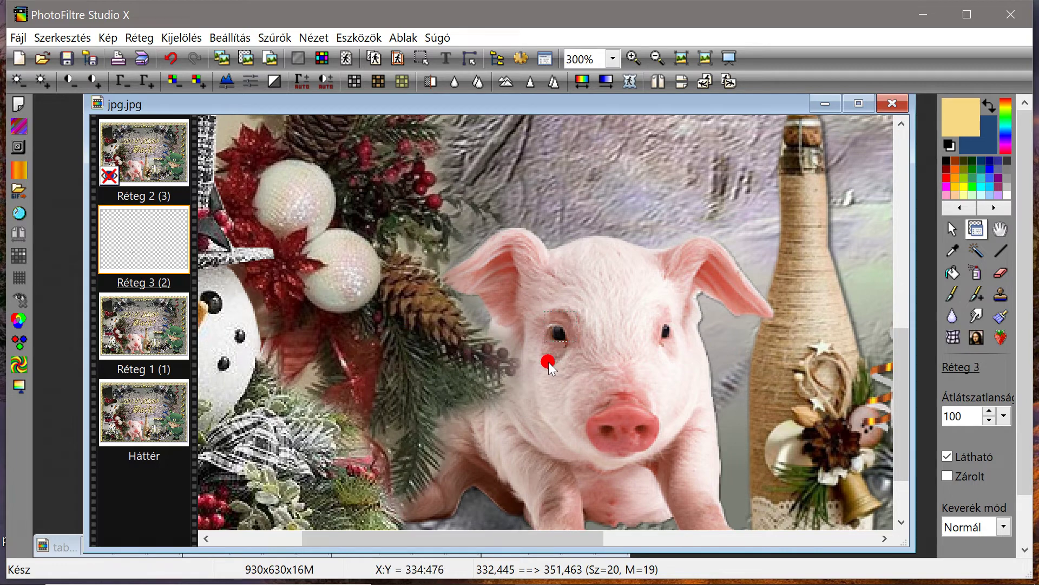
Distort the eyelid copy downward over the eye to about 30 by 45 pixels and apply it
{"action": "right_click", "coordinate": [140, 242]}
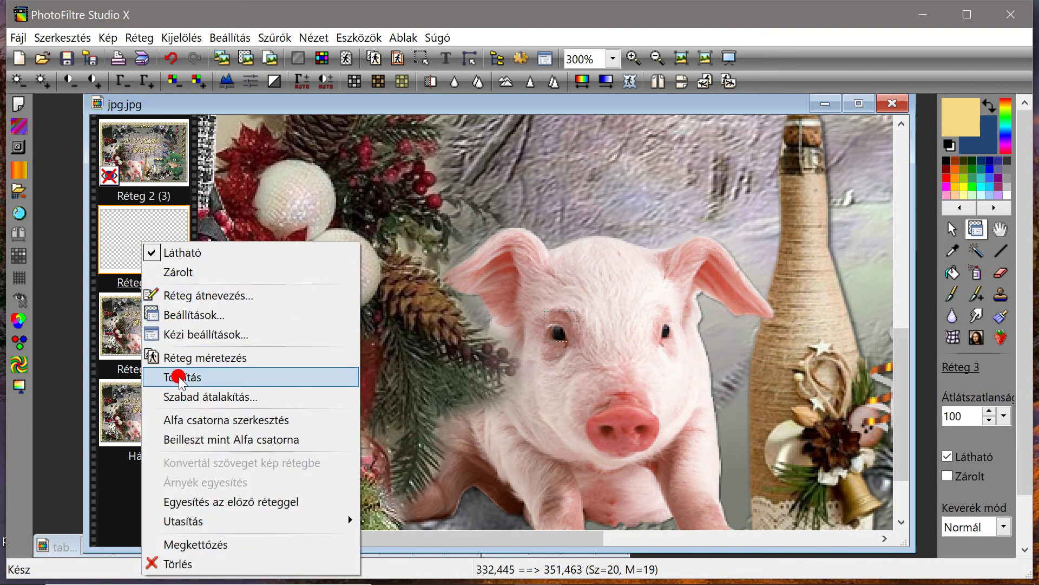
{"action": "left_click", "coordinate": [154, 374]}
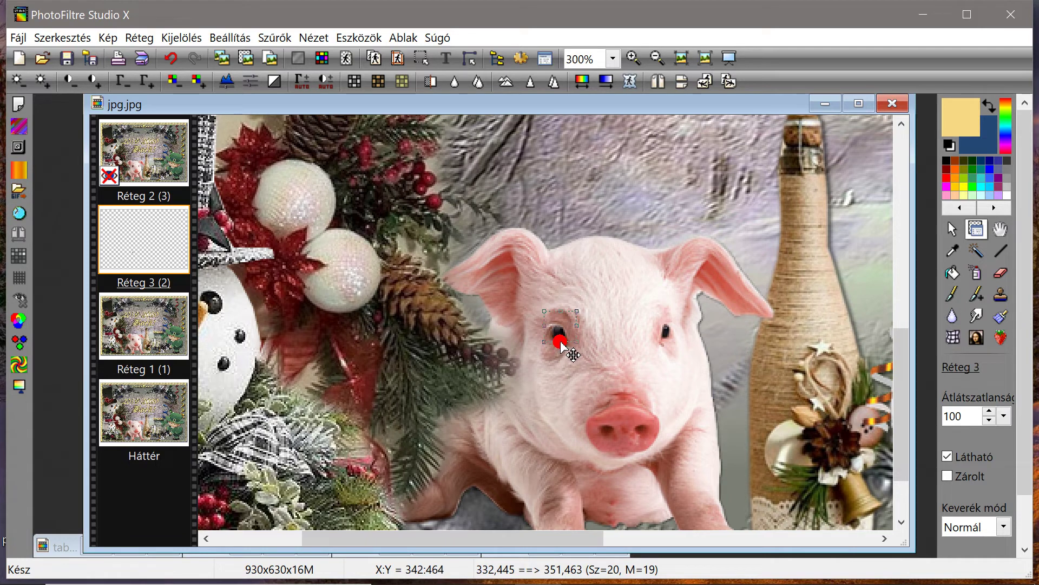
{"action": "mouse_move", "coordinate": [561, 344]}
{"action": "left_mouse_down"}
{"action": "mouse_move", "coordinate": [562, 363]}
{"action": "mouse_move", "coordinate": [583, 364]}
{"action": "mouse_move", "coordinate": [556, 358]}
{"action": "left_mouse_up"}
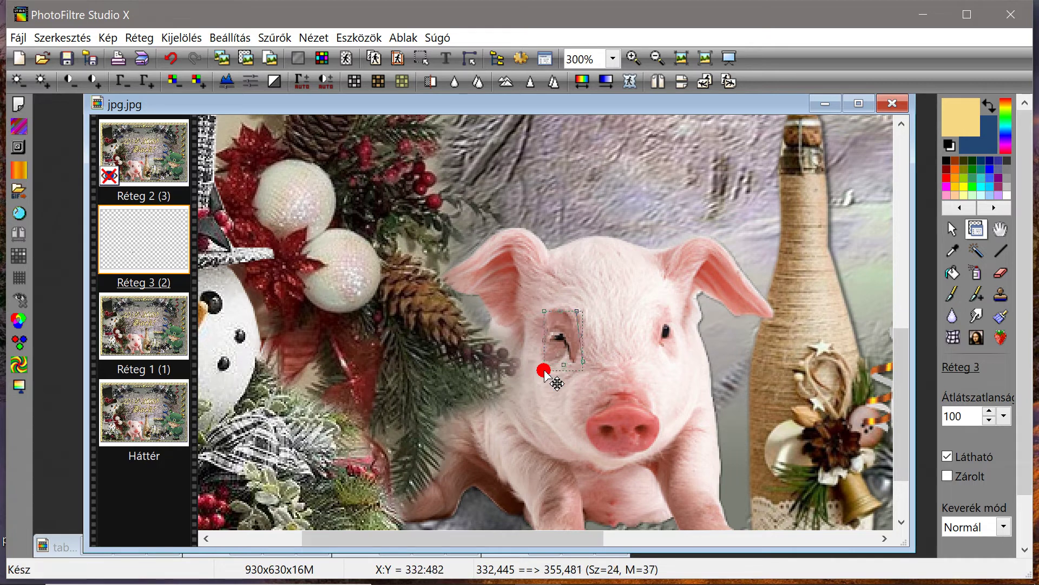
{"action": "mouse_move", "coordinate": [544, 372]}
{"action": "left_mouse_down"}
{"action": "mouse_move", "coordinate": [534, 371]}
{"action": "mouse_move", "coordinate": [559, 375]}
{"action": "mouse_move", "coordinate": [550, 372]}
{"action": "mouse_move", "coordinate": [575, 336]}
{"action": "left_mouse_up"}
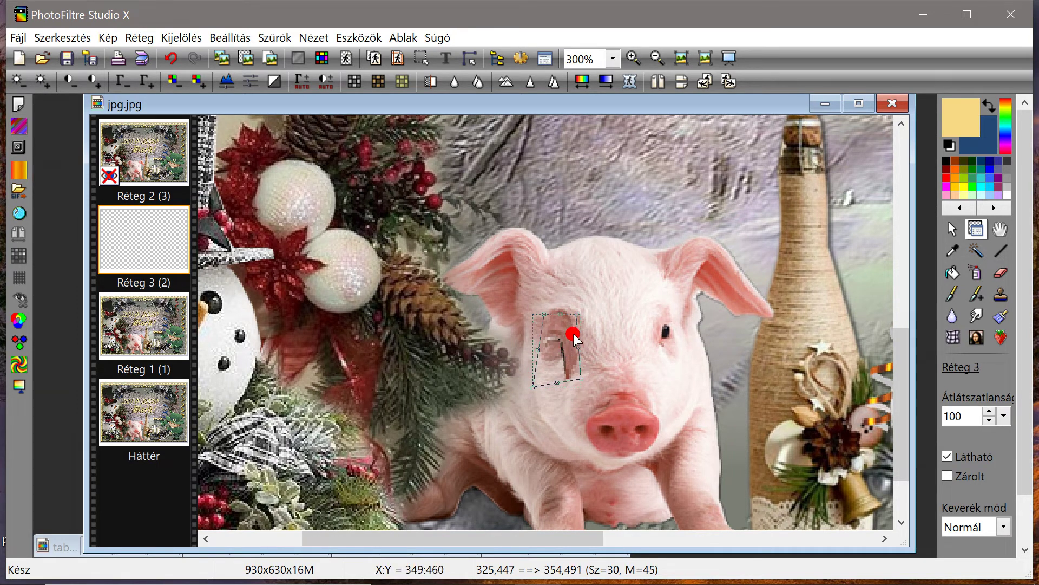
{"action": "right_click", "coordinate": [558, 360]}
{"action": "left_click", "coordinate": [596, 372]}
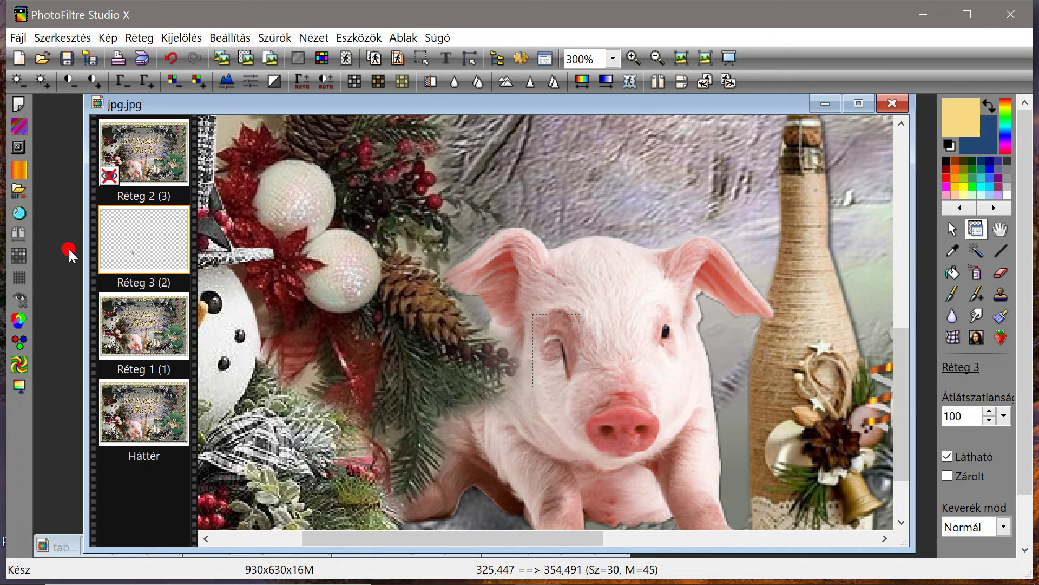
Erase the dark streak below the stretched eyelid using the Eraser with radius 15, reducing its pressure for the softer strokes
{"action": "left_click", "coordinate": [1001, 273]}
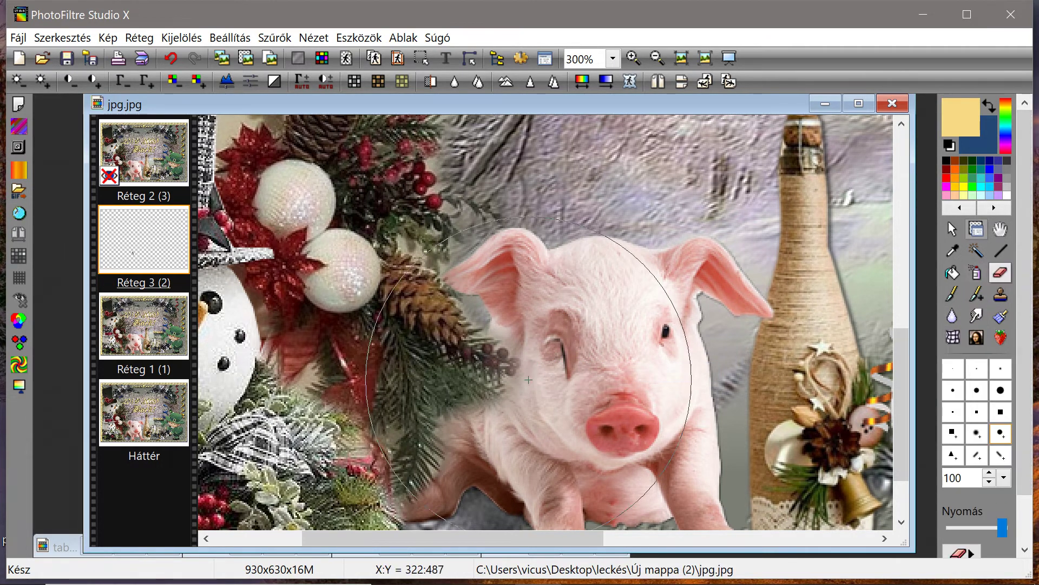
{"action": "left_click", "coordinate": [1005, 477]}
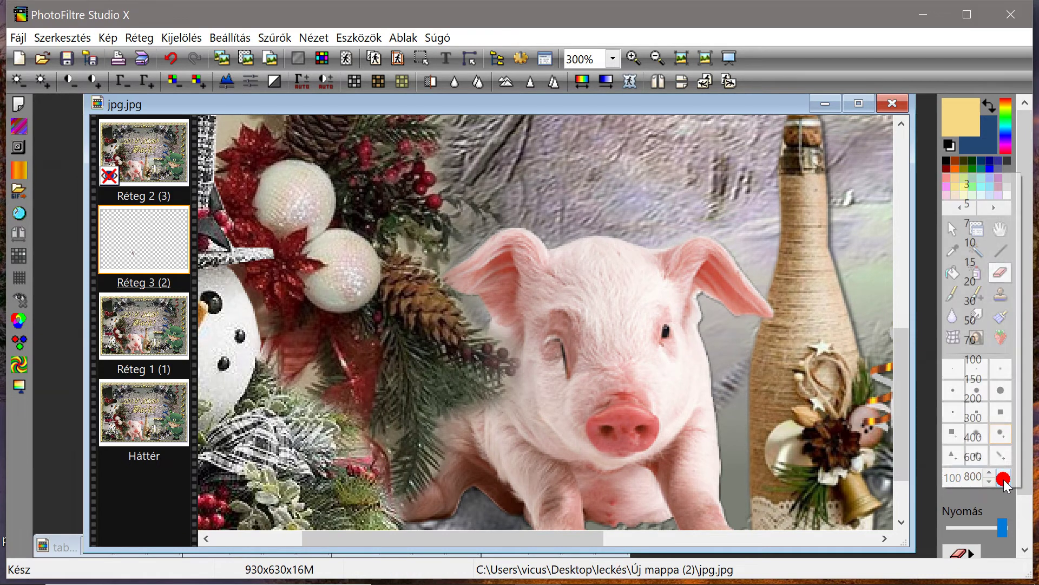
{"action": "left_click", "coordinate": [975, 262]}
{"action": "left_click_drag", "start_coordinate": [563, 379], "coordinate": [566, 373]}
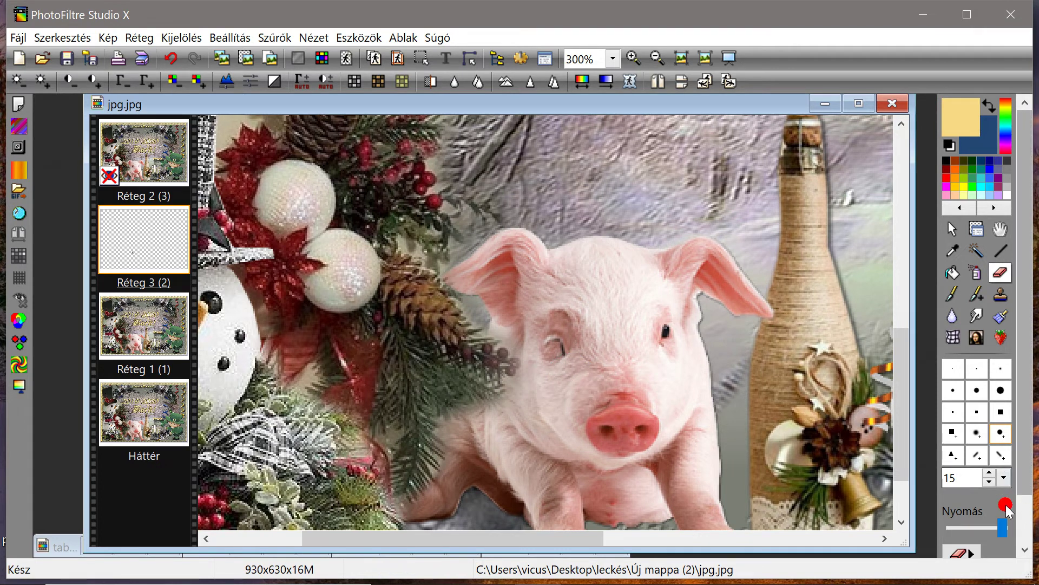
{"action": "left_click", "coordinate": [1007, 526]}
{"action": "left_click_drag", "start_coordinate": [1007, 526], "coordinate": [962, 526]}
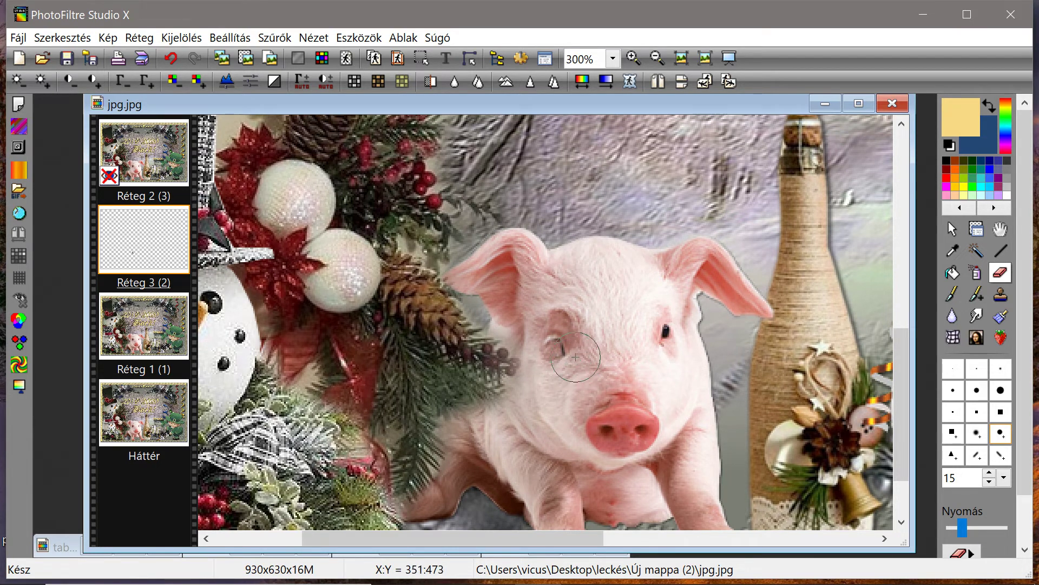
{"action": "mouse_move", "coordinate": [576, 357]}
{"action": "left_mouse_down"}
{"action": "mouse_move", "coordinate": [560, 352]}
{"action": "mouse_move", "coordinate": [567, 371]}
{"action": "left_mouse_up"}
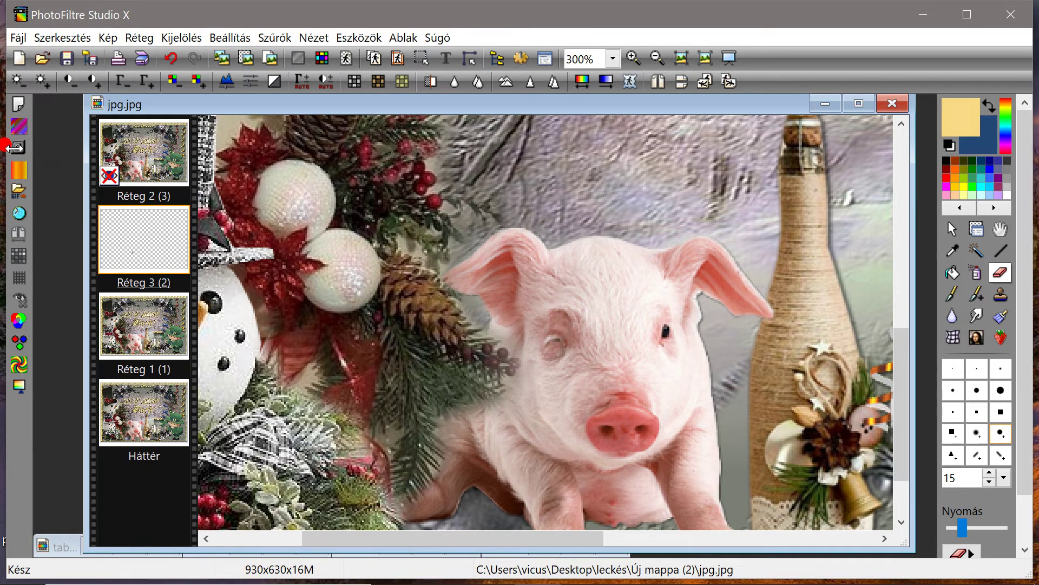
Distort the eyelid copy's lower edge slightly down and outward, to about 34 by 48 pixels, and apply it
{"action": "right_click", "coordinate": [133, 250]}
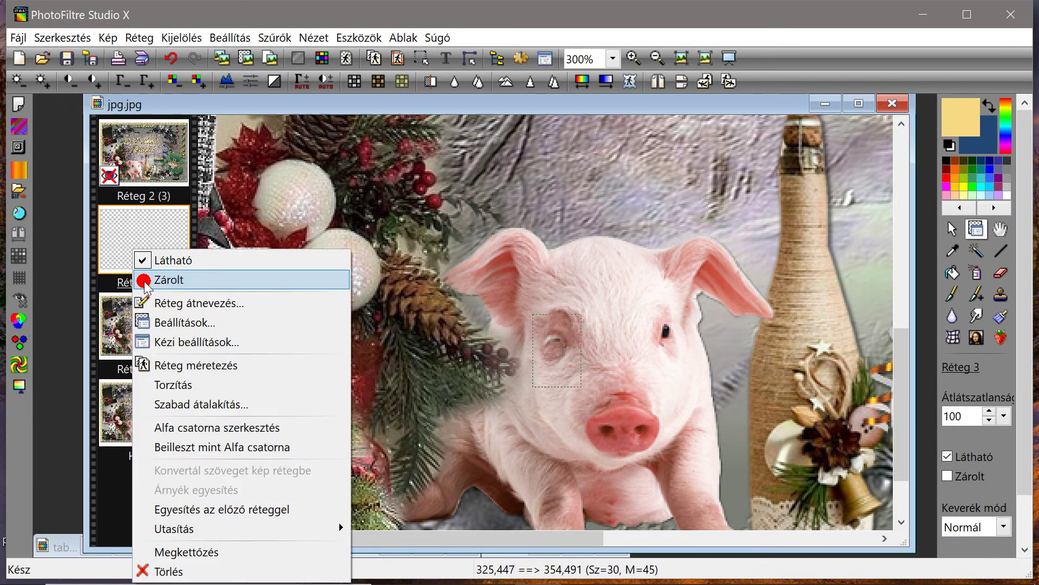
{"action": "left_click", "coordinate": [165, 385]}
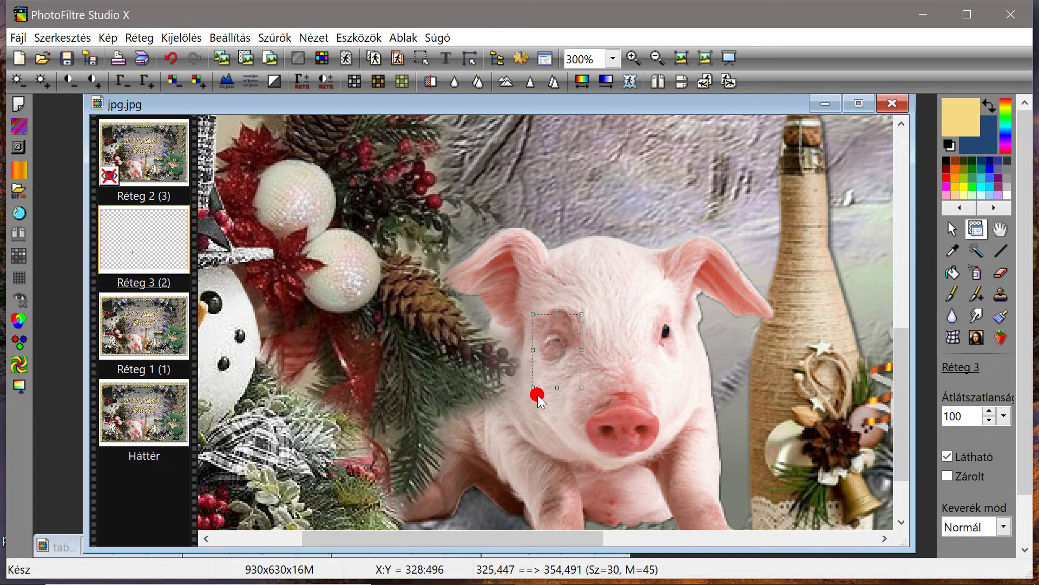
{"action": "mouse_move", "coordinate": [556, 388]}
{"action": "left_mouse_down"}
{"action": "mouse_move", "coordinate": [557, 361]}
{"action": "mouse_move", "coordinate": [543, 401]}
{"action": "mouse_move", "coordinate": [551, 393]}
{"action": "left_mouse_up"}
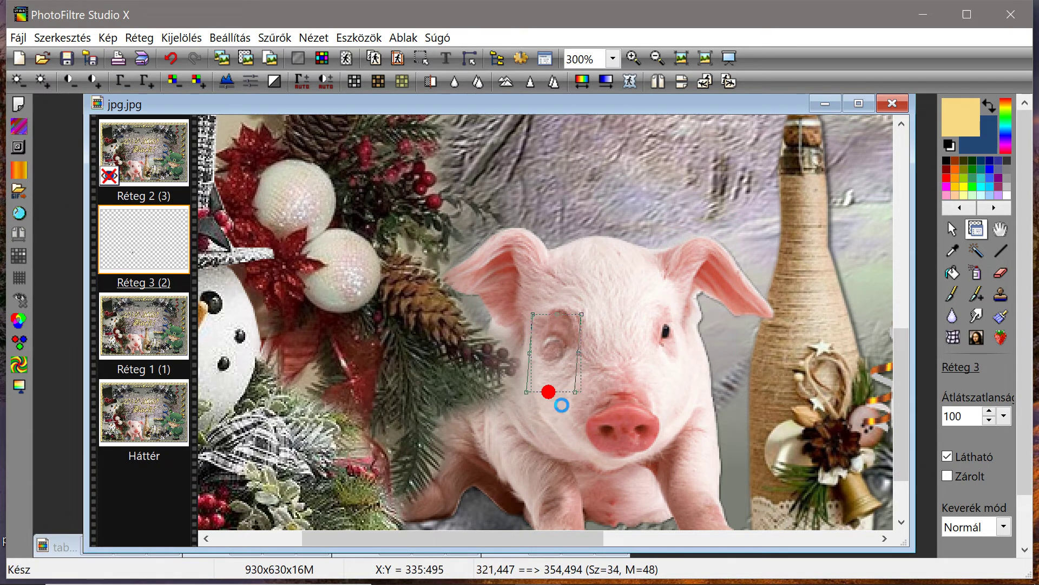
{"action": "right_click", "coordinate": [555, 378]}
{"action": "left_click", "coordinate": [567, 384]}
Merge the stretched eyelid layer into Réteg 1 below it
{"action": "left_click", "coordinate": [111, 258]}
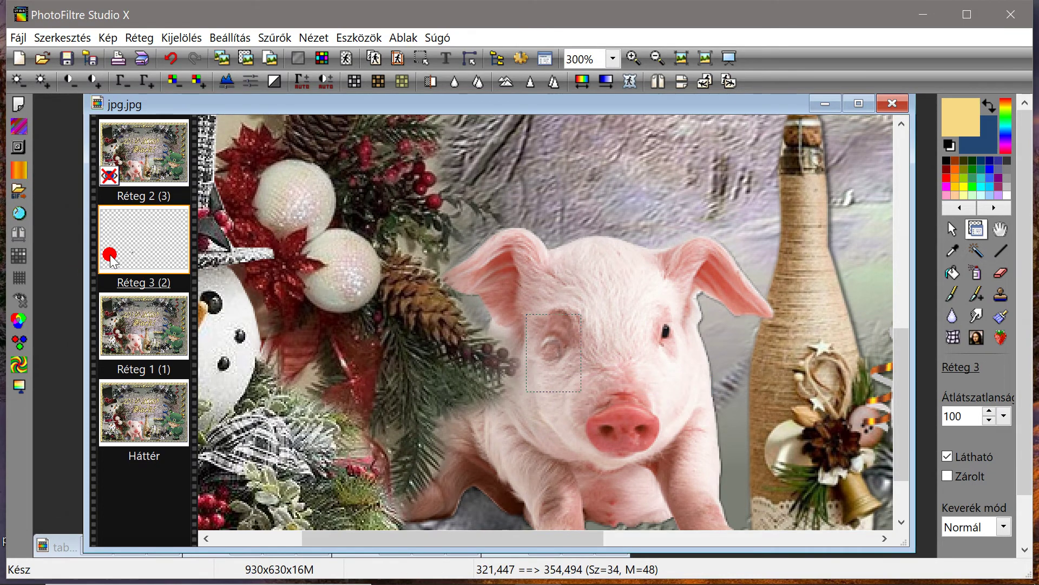
{"action": "left_click_drag", "start_coordinate": [111, 257], "coordinate": [161, 255]}
{"action": "right_click", "coordinate": [157, 250]}
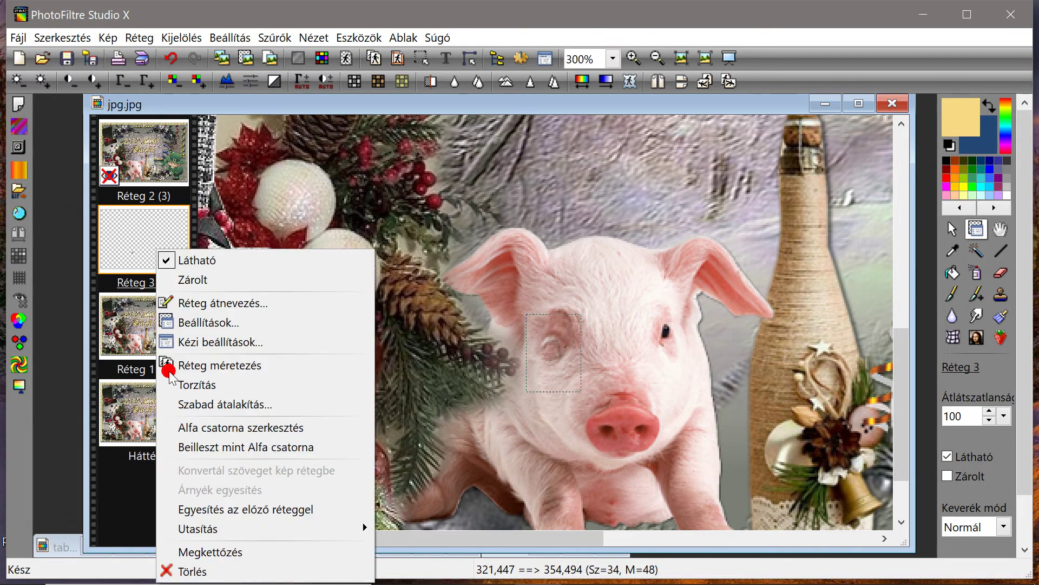
{"action": "left_click", "coordinate": [193, 509]}
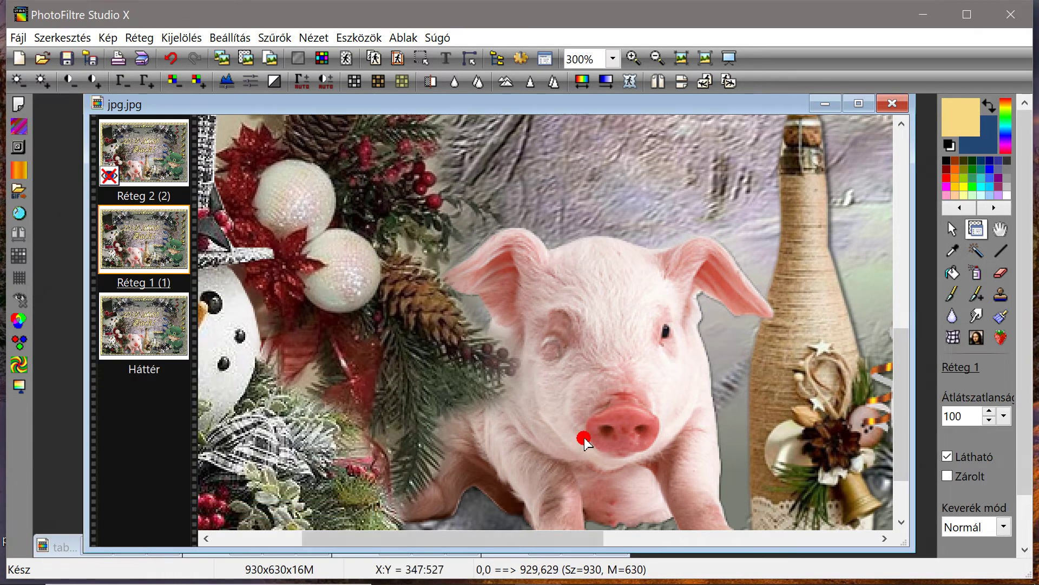
Make an elliptical selection about 48 by 30 pixels around the pig's snout
{"action": "left_click", "coordinate": [951, 227]}
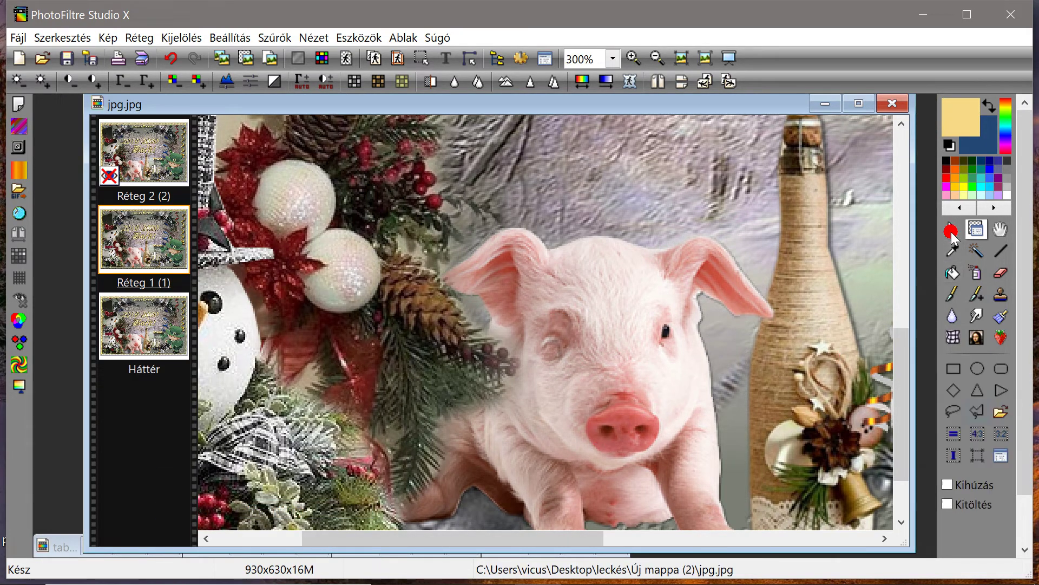
{"action": "left_click", "coordinate": [975, 382]}
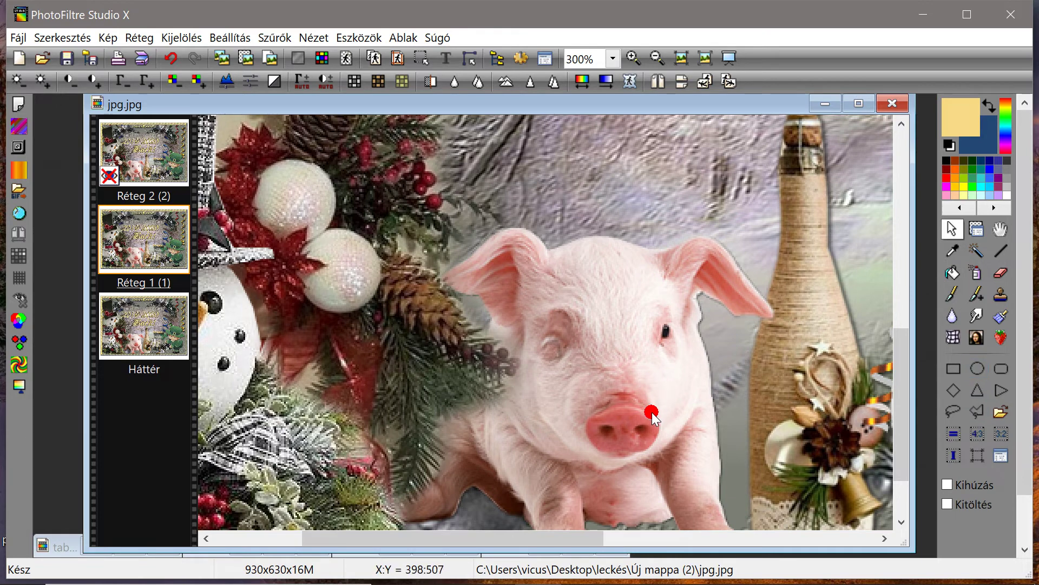
{"action": "left_click_drag", "start_coordinate": [647, 412], "coordinate": [568, 466]}
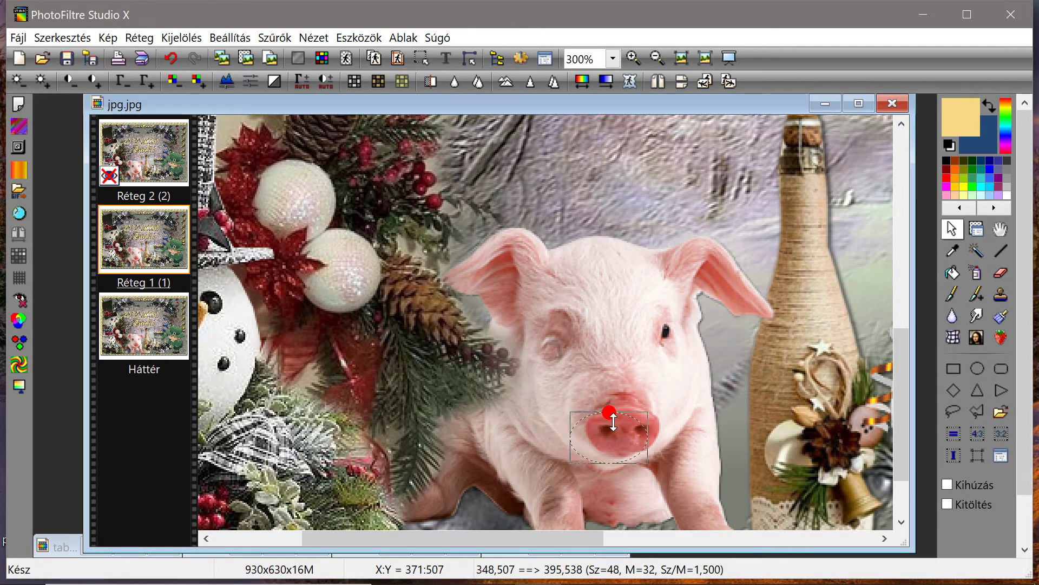
{"action": "left_click_drag", "start_coordinate": [607, 414], "coordinate": [634, 431]}
{"action": "left_click", "coordinate": [978, 369]}
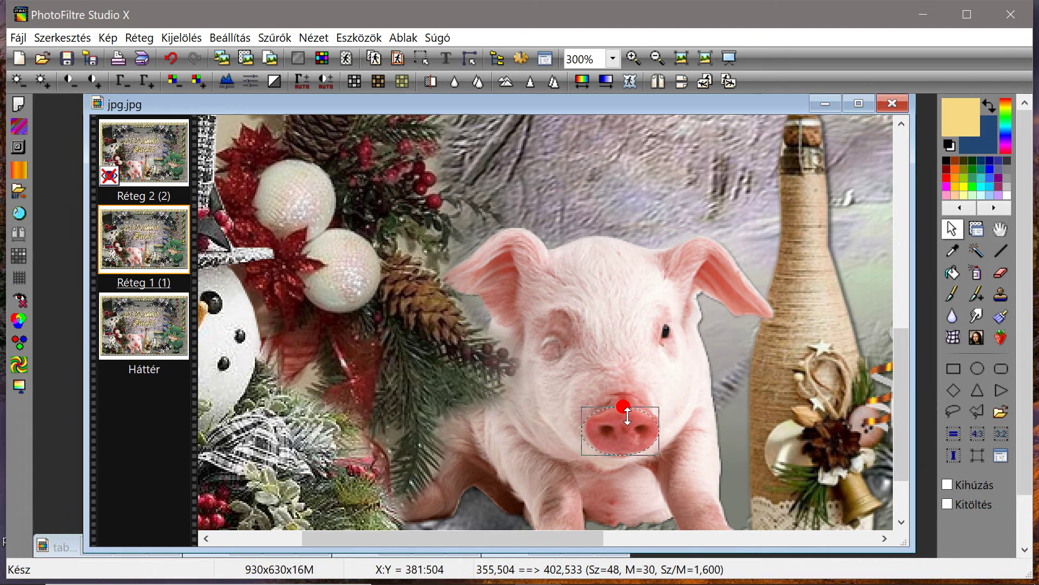
Copy the selected snout from Réteg 1 and paste it as a new layer
{"action": "left_click", "coordinate": [74, 37]}
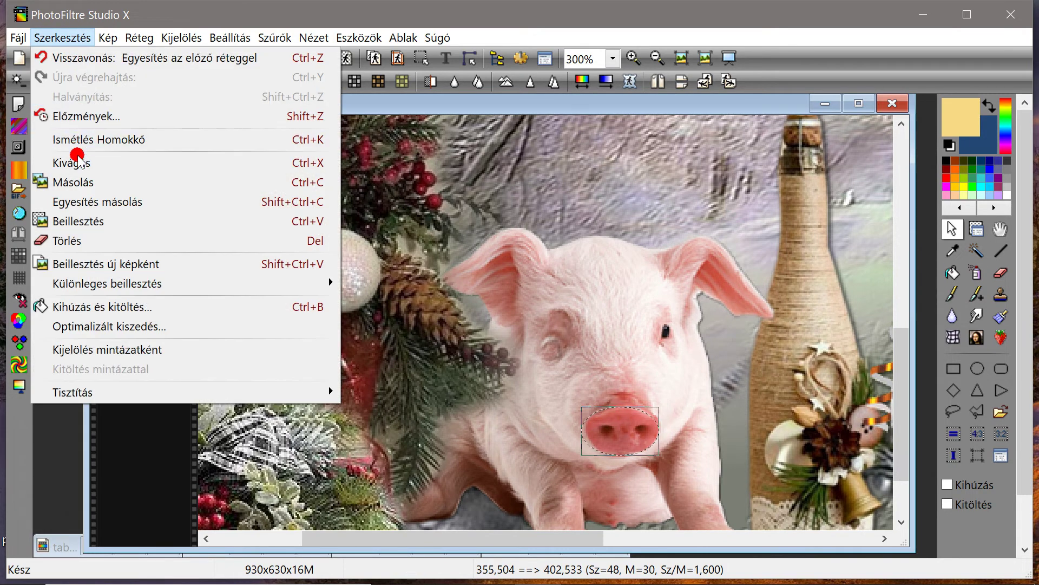
{"action": "left_click", "coordinate": [73, 181]}
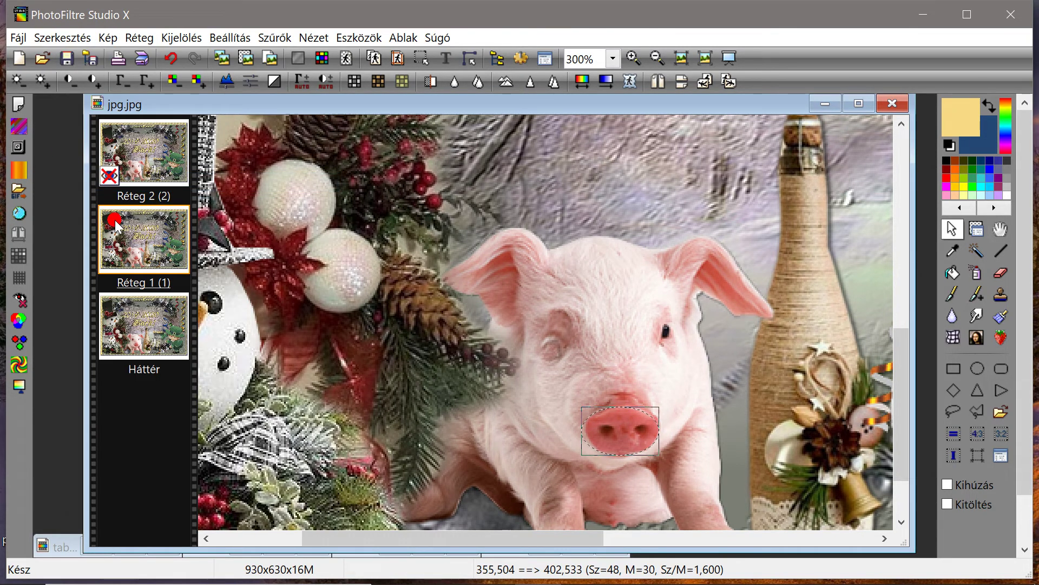
{"action": "left_click", "coordinate": [59, 36]}
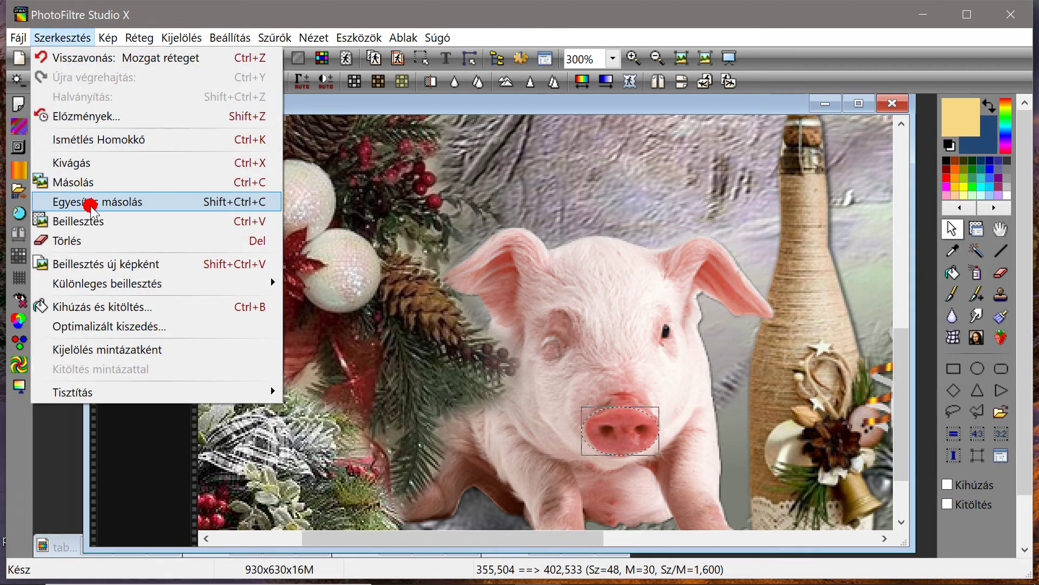
{"action": "left_click", "coordinate": [89, 219]}
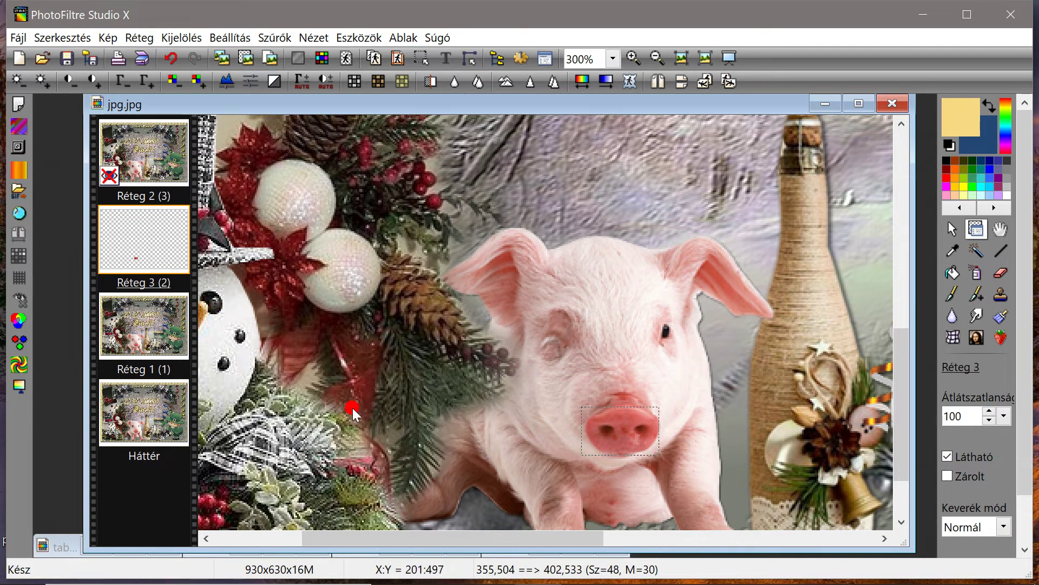
Distort the snout copy upward to about 48 by 33 pixels and apply it
{"action": "right_click", "coordinate": [173, 250]}
{"action": "left_click", "coordinate": [228, 387]}
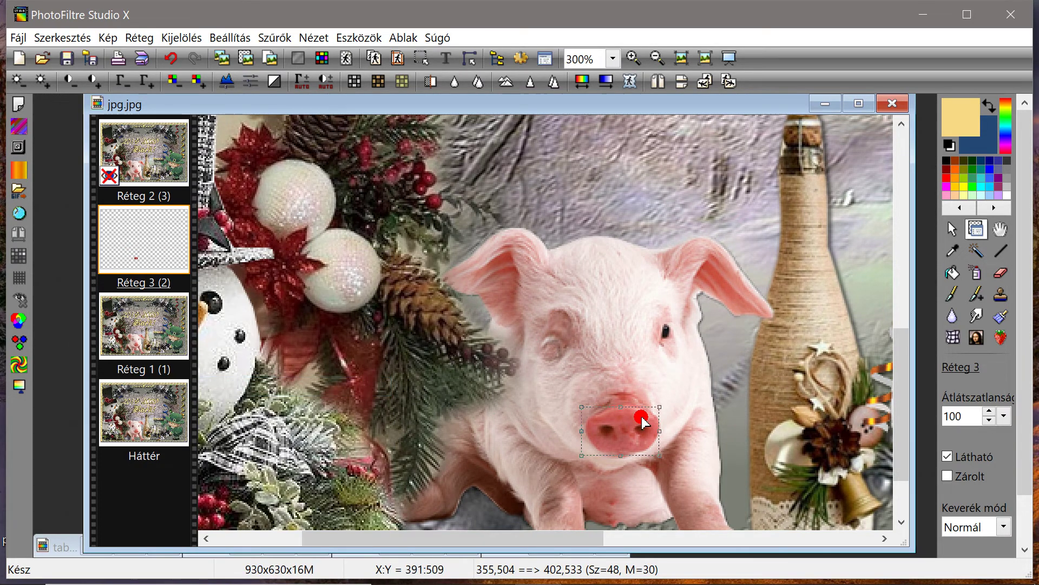
{"action": "left_click_drag", "start_coordinate": [622, 411], "coordinate": [621, 406]}
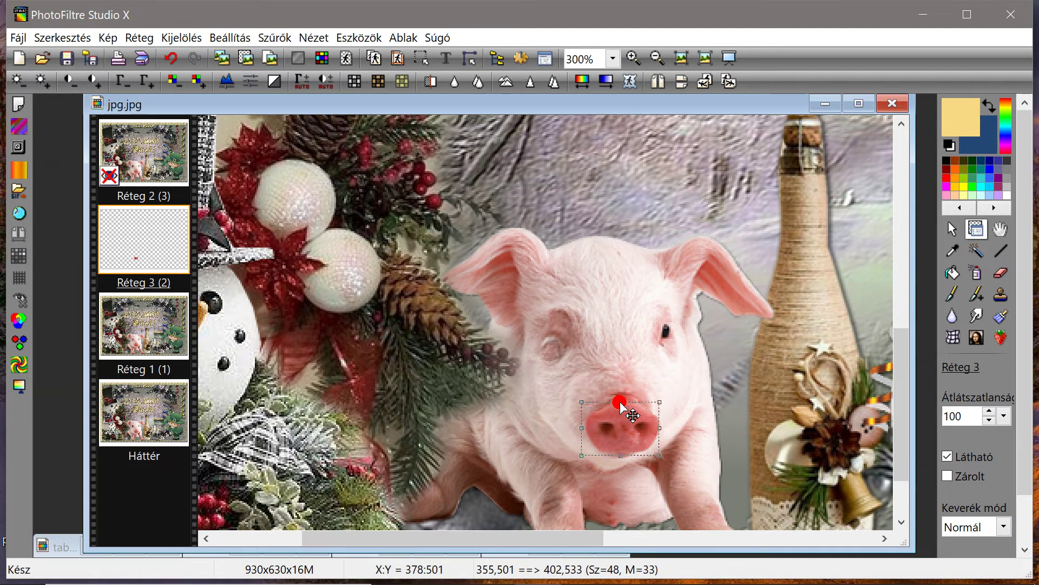
{"action": "right_click", "coordinate": [623, 411]}
{"action": "left_click", "coordinate": [647, 420]}
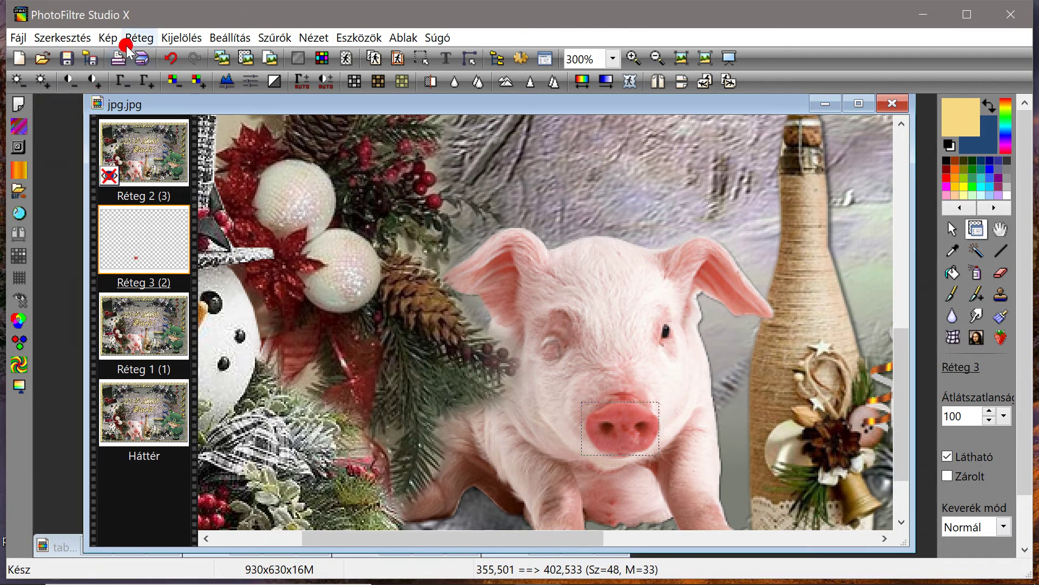
Duplicate the distorted snout layer and move the duplicate above Réteg 2 in the layer stack
{"action": "left_click", "coordinate": [139, 38]}
{"action": "left_click", "coordinate": [163, 76]}
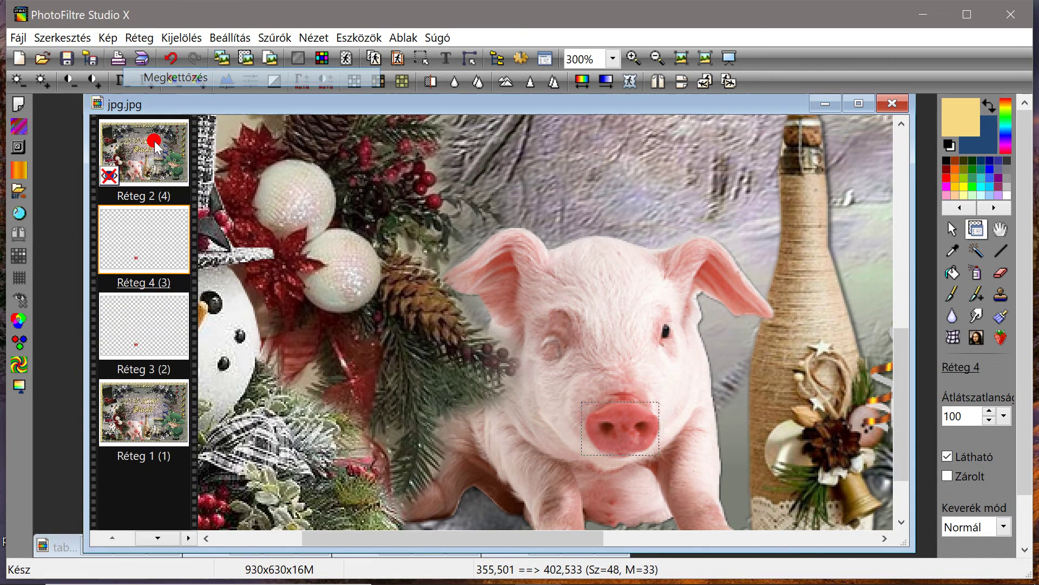
{"action": "left_click", "coordinate": [158, 252]}
{"action": "left_click_drag", "start_coordinate": [158, 252], "coordinate": [156, 129]}
Merge the original snout copy, Réteg 3, into Réteg 1 and make Réteg 2 visible
{"action": "right_click", "coordinate": [133, 304]}
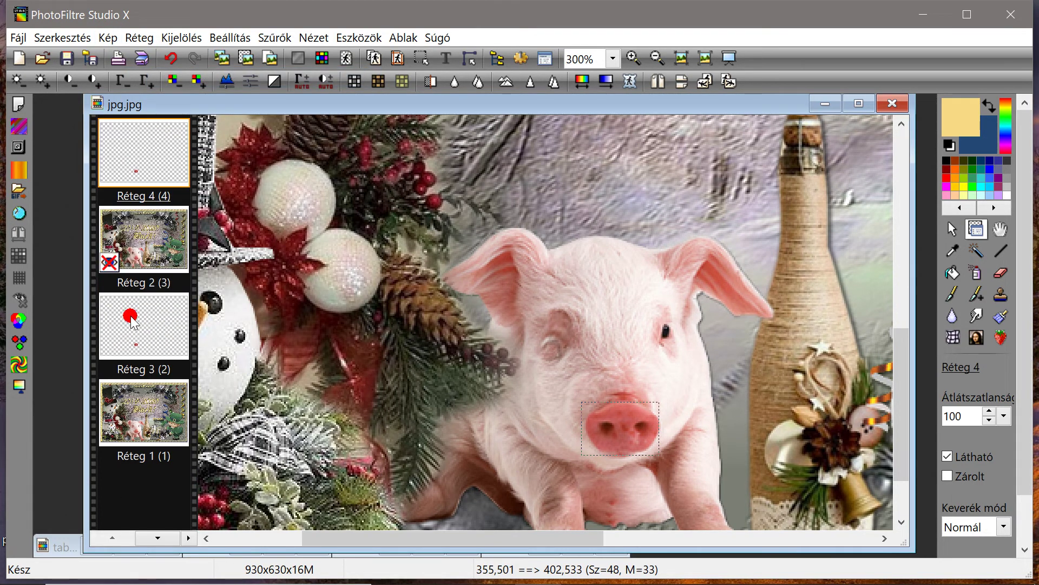
{"action": "left_click", "coordinate": [182, 511]}
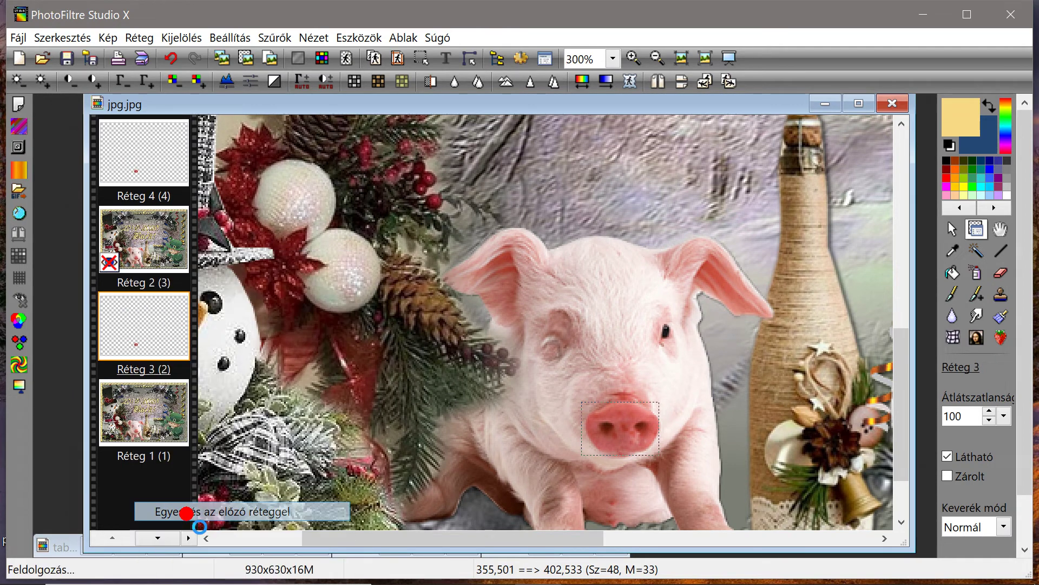
{"action": "right_click", "coordinate": [130, 261]}
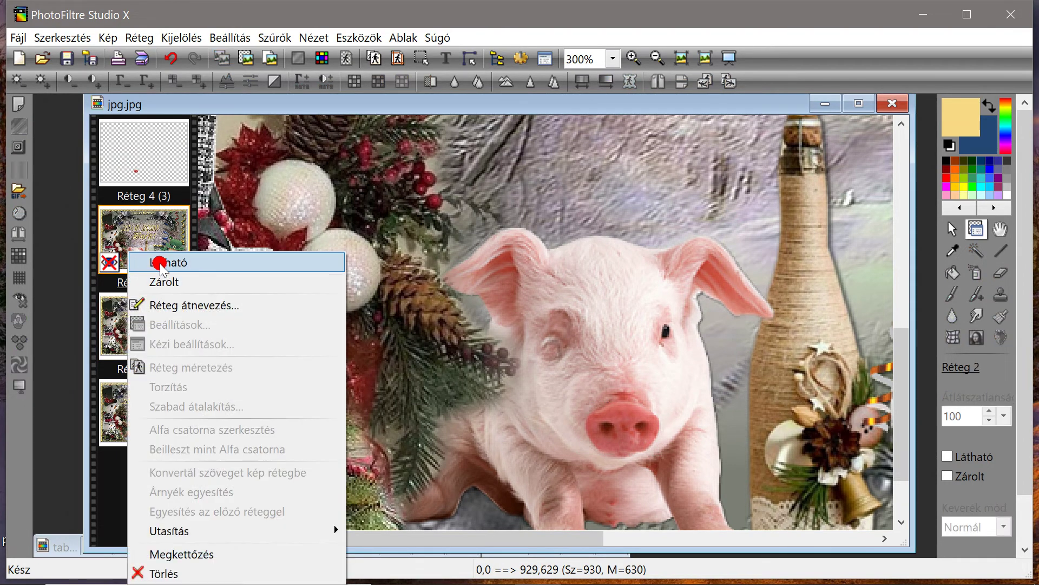
{"action": "left_click", "coordinate": [154, 265]}
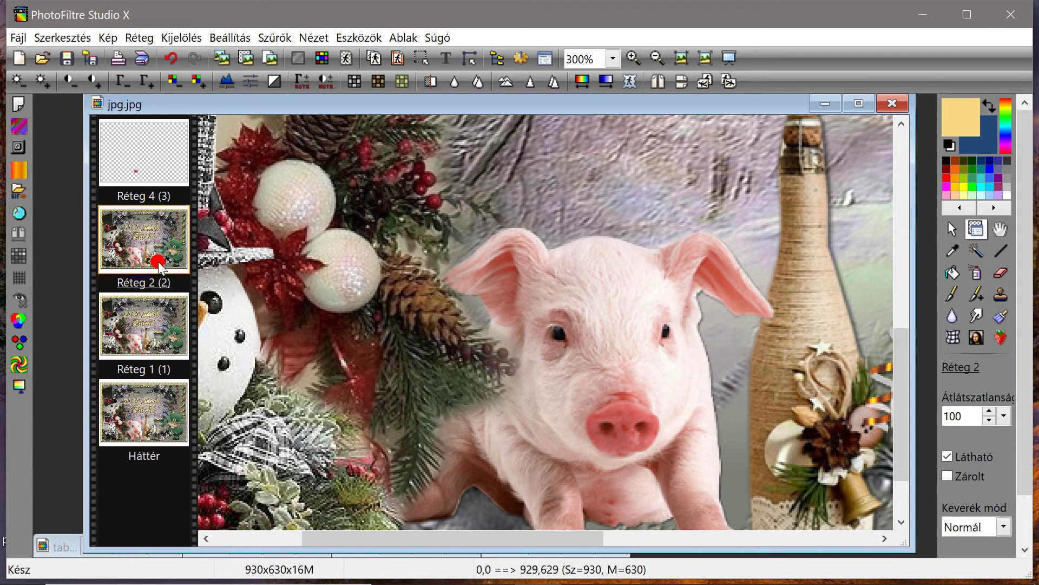
{"action": "left_click", "coordinate": [121, 219]}
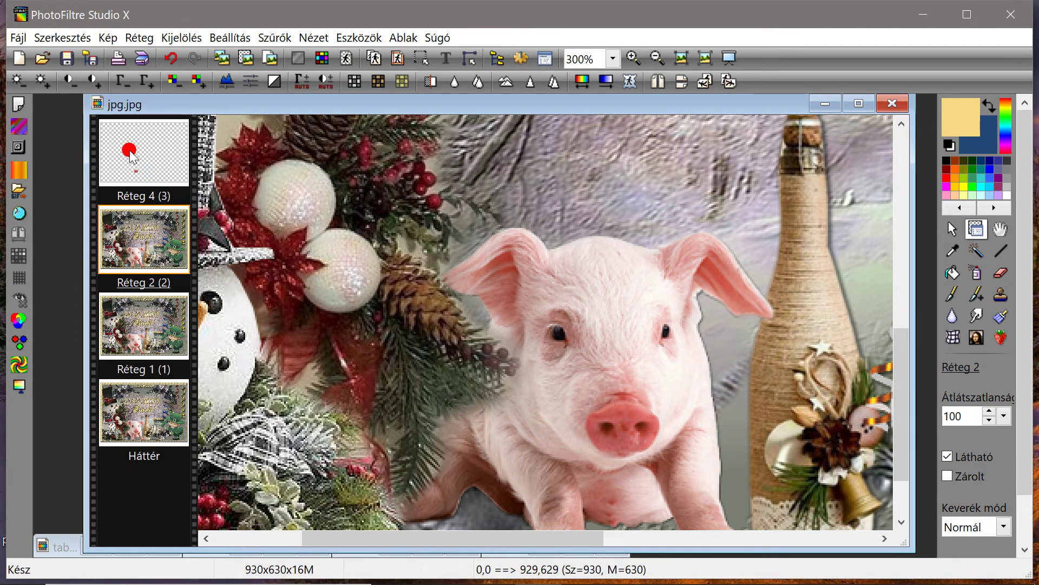
Distort the duplicated snout sideways to about 50 by 33 pixels, apply it, and merge it into Réteg 2
{"action": "right_click", "coordinate": [131, 154]}
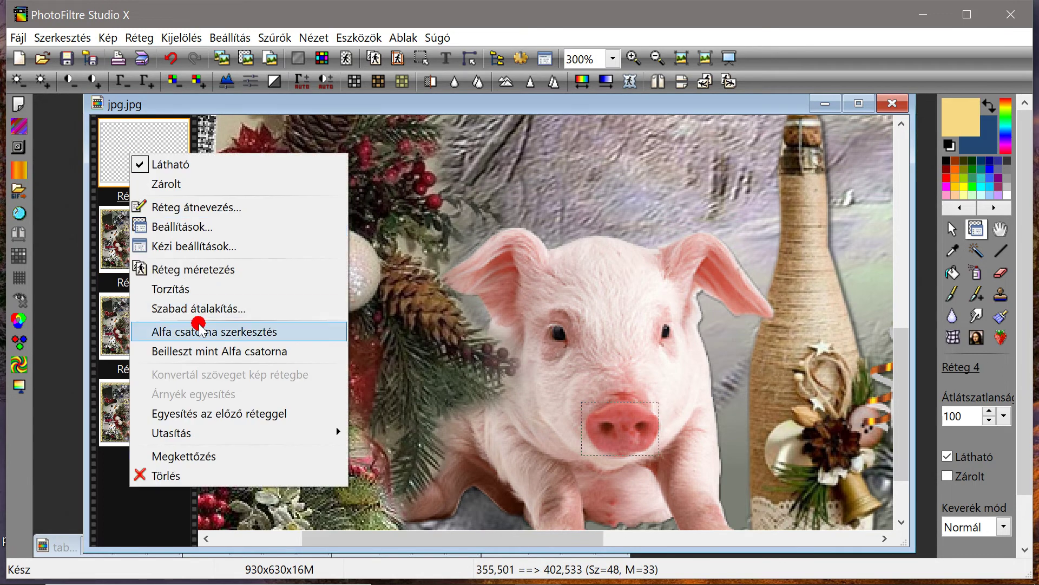
{"action": "left_click", "coordinate": [192, 289]}
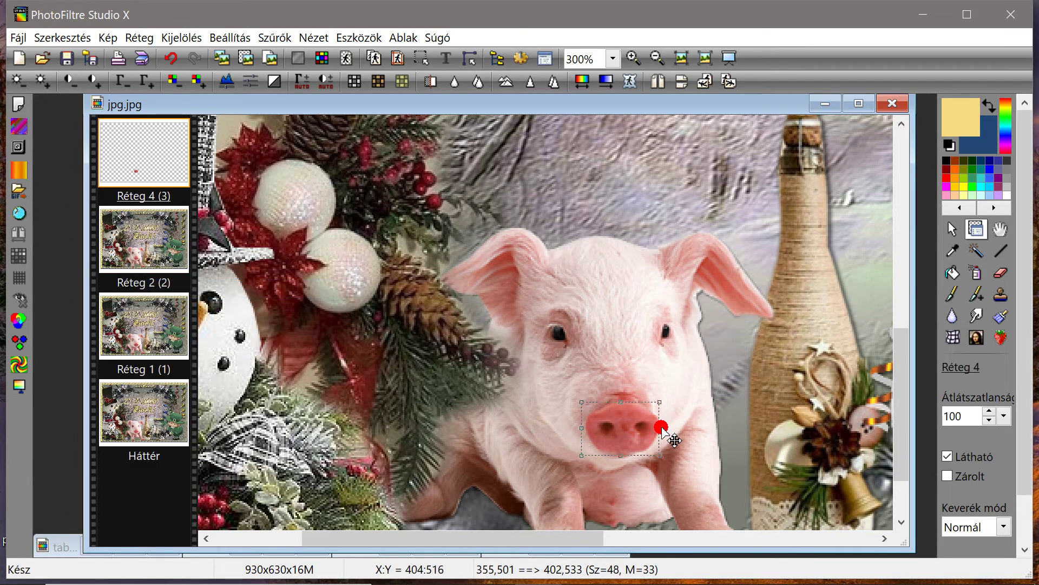
{"action": "left_click_drag", "start_coordinate": [661, 430], "coordinate": [663, 430]}
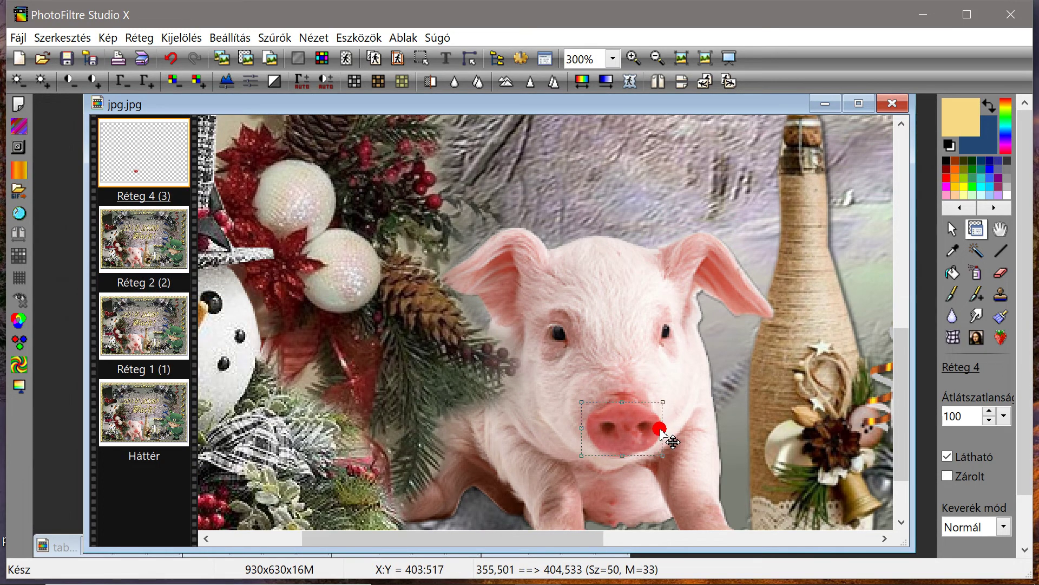
{"action": "right_click", "coordinate": [654, 431]}
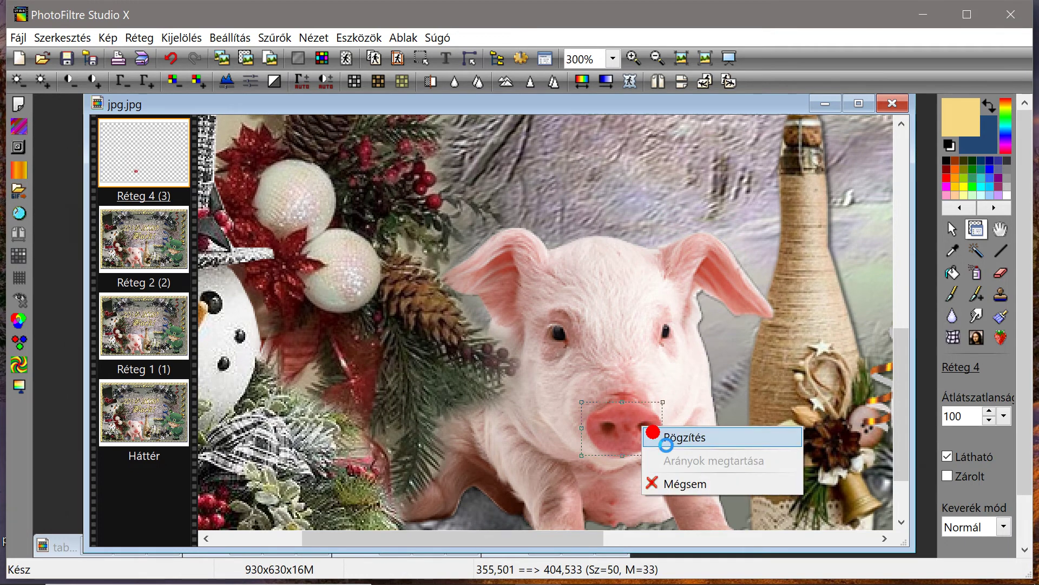
{"action": "left_click", "coordinate": [666, 443]}
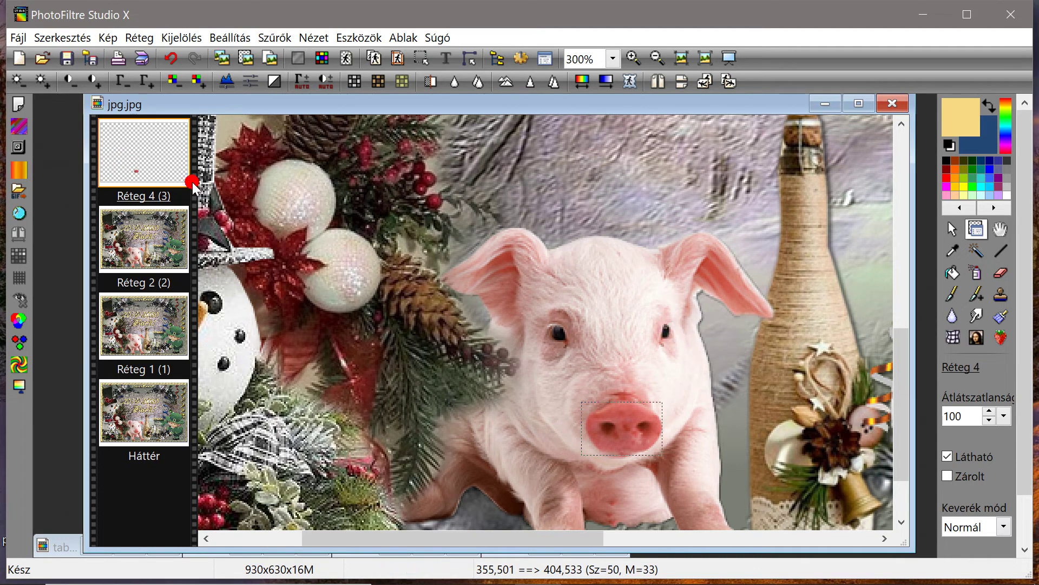
{"action": "right_click", "coordinate": [152, 154]}
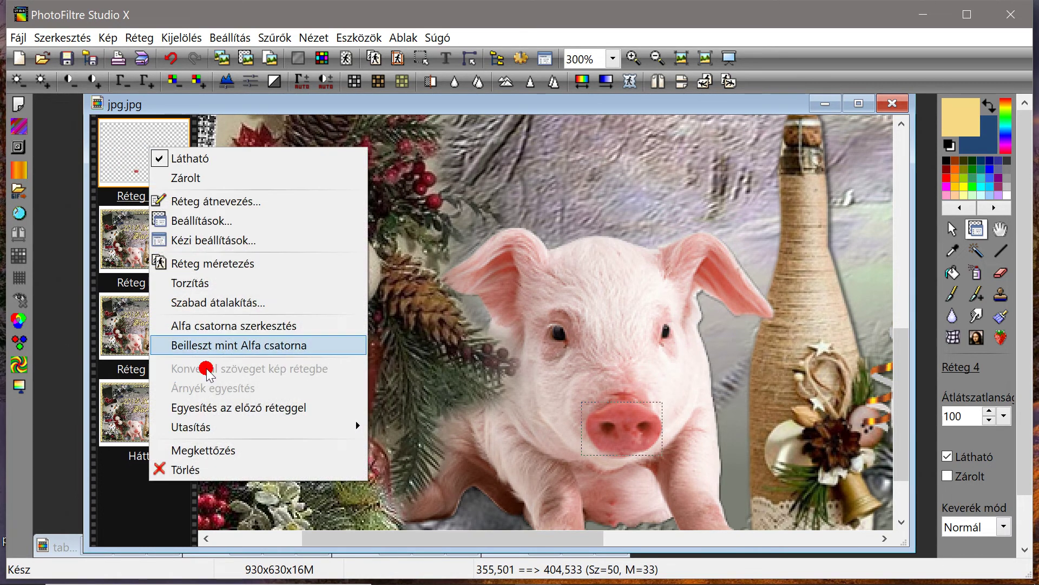
{"action": "left_click", "coordinate": [214, 408]}
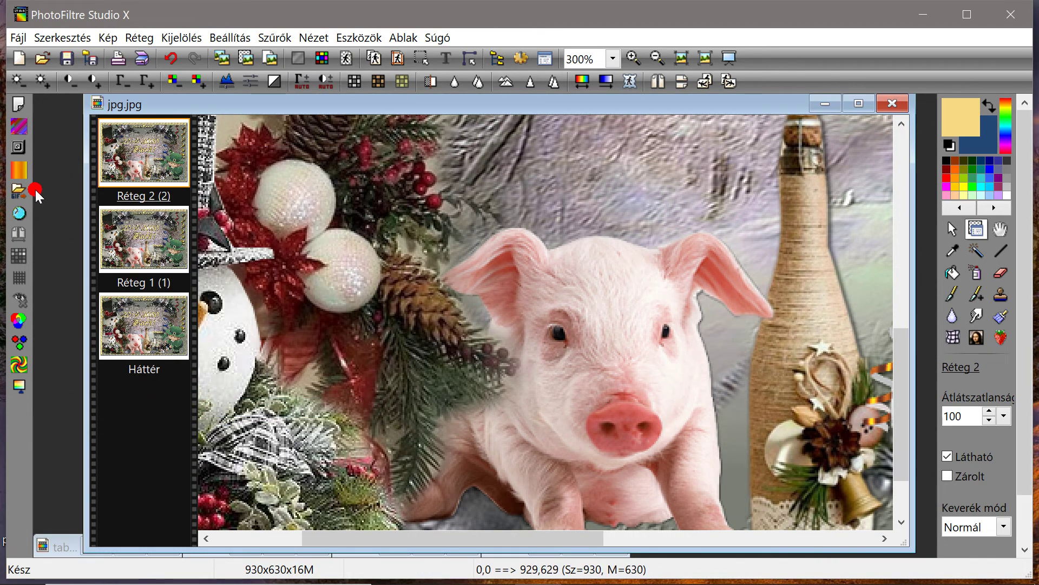
Display the whole New Year picture at its original size to examine the edited pig
{"action": "left_click_drag", "start_coordinate": [211, 107], "coordinate": [178, 96]}
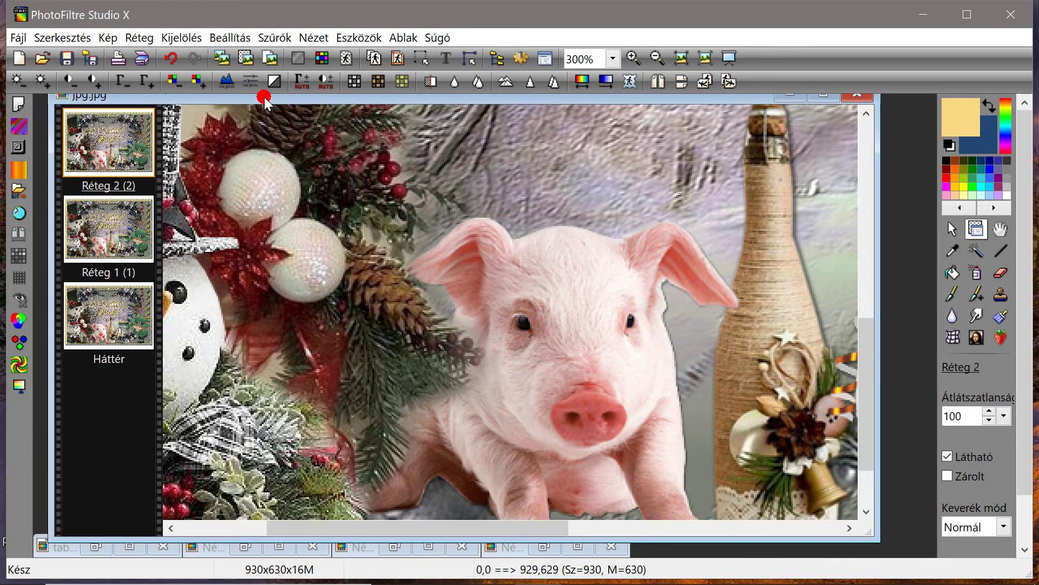
{"action": "mouse_move", "coordinate": [267, 99]}
{"action": "left_mouse_down"}
{"action": "mouse_move", "coordinate": [302, 98]}
{"action": "mouse_move", "coordinate": [282, 106]}
{"action": "left_mouse_up"}
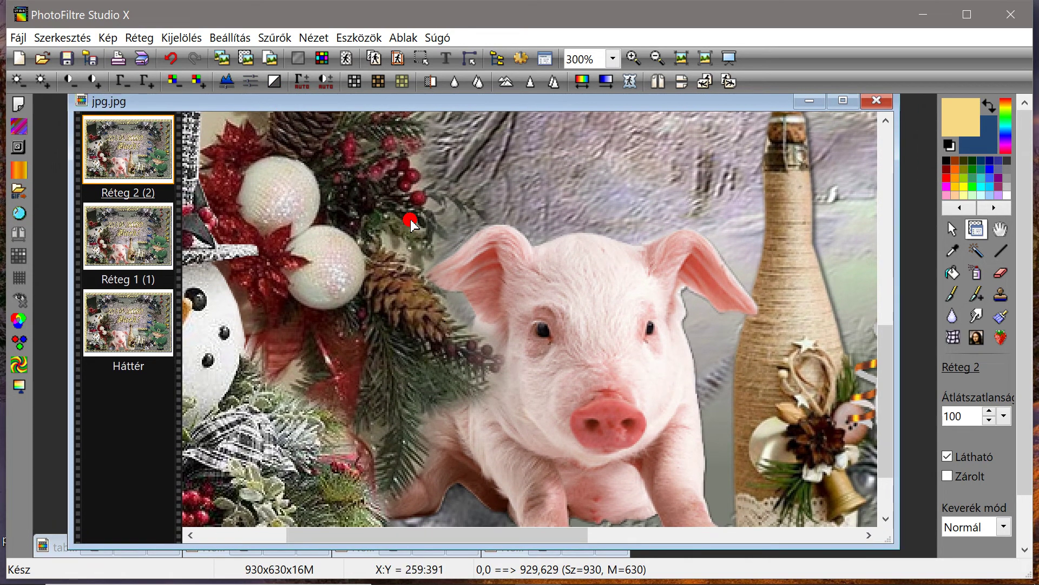
{"action": "scroll", "coordinate": [411, 222], "scroll_direction": "up", "scroll_amount": 1}
{"action": "scroll", "coordinate": [411, 222], "scroll_direction": "down", "scroll_amount": 2}
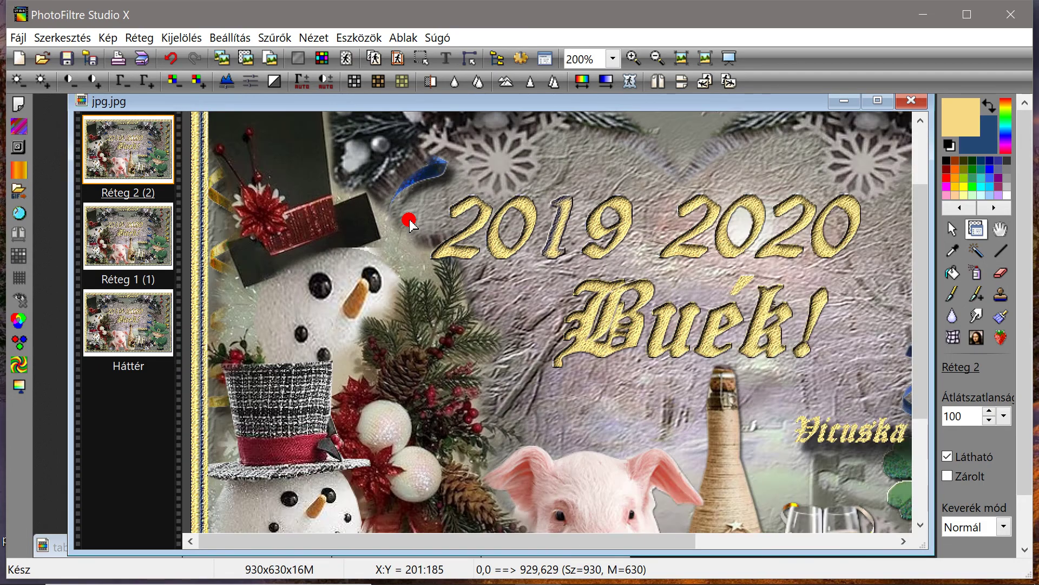
{"action": "scroll", "coordinate": [411, 223], "scroll_direction": "down", "scroll_amount": 1}
{"action": "scroll", "coordinate": [412, 222], "scroll_direction": "up", "scroll_amount": 1}
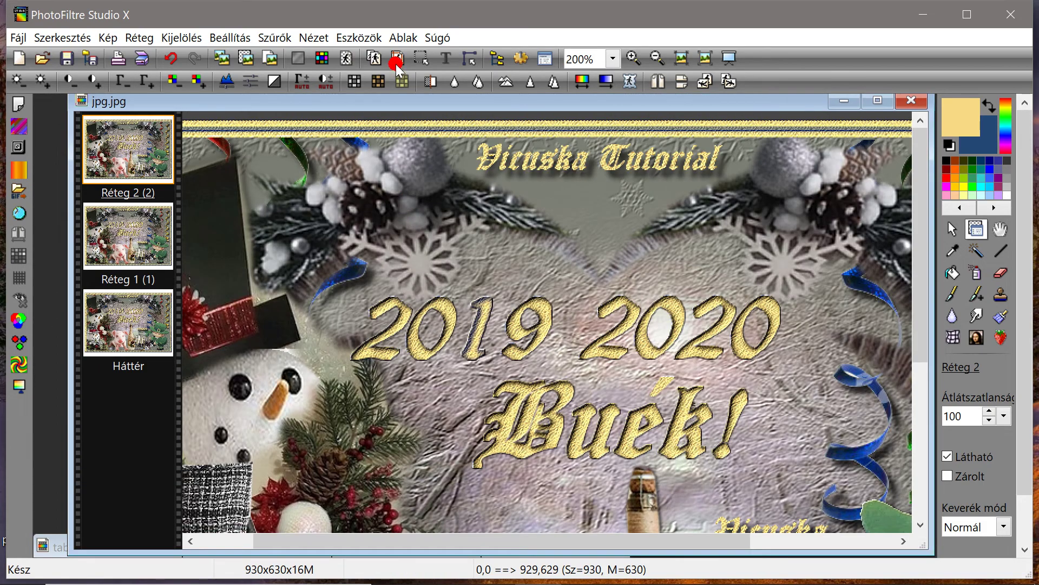
{"action": "left_click", "coordinate": [403, 37]}
{"action": "left_click", "coordinate": [422, 58]}
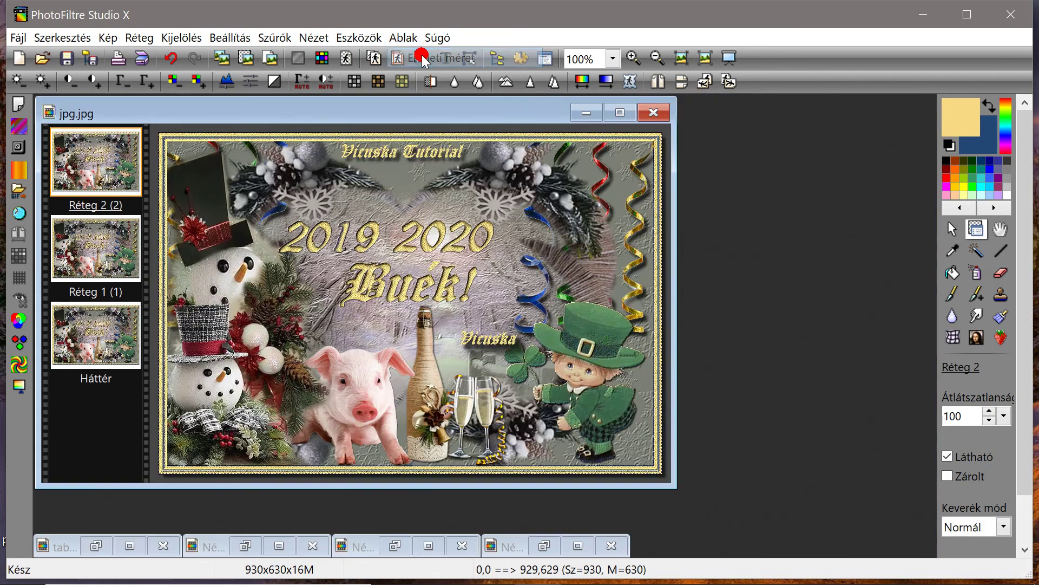
Set the animated GIF options to looping, transparent colour, optimized palette and a delay of 50 hundredths of a second for all images
{"action": "left_click_drag", "start_coordinate": [382, 105], "coordinate": [504, 134]}
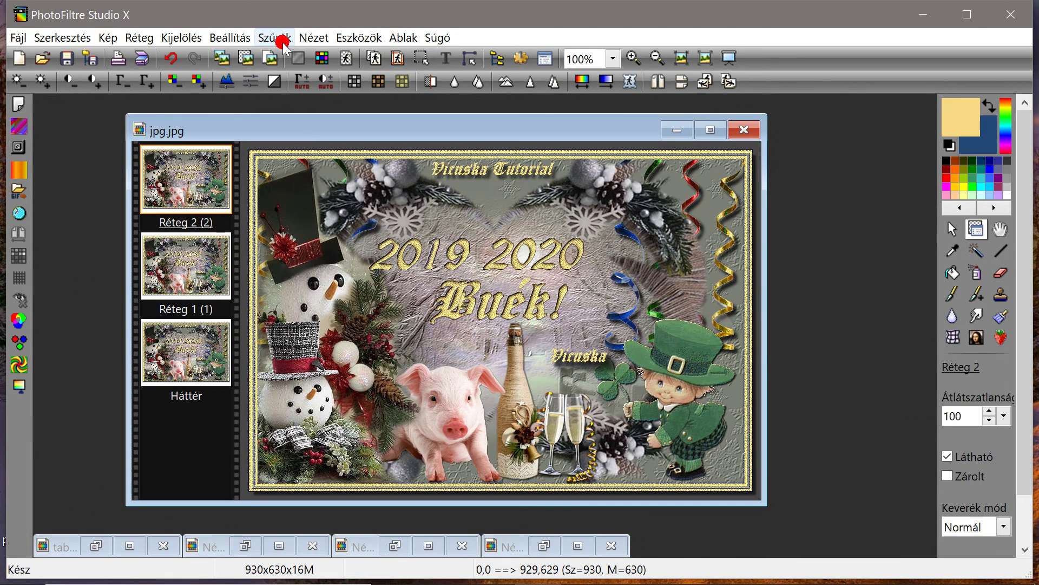
{"action": "left_click", "coordinate": [359, 37]}
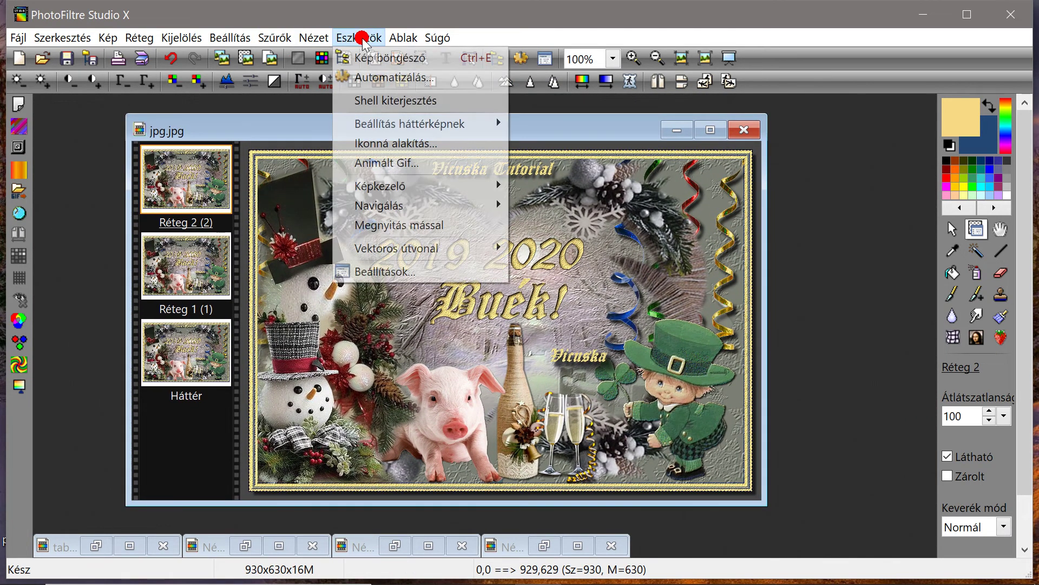
{"action": "left_click", "coordinate": [401, 162]}
{"action": "left_click", "coordinate": [377, 195]}
{"action": "left_click", "coordinate": [378, 217]}
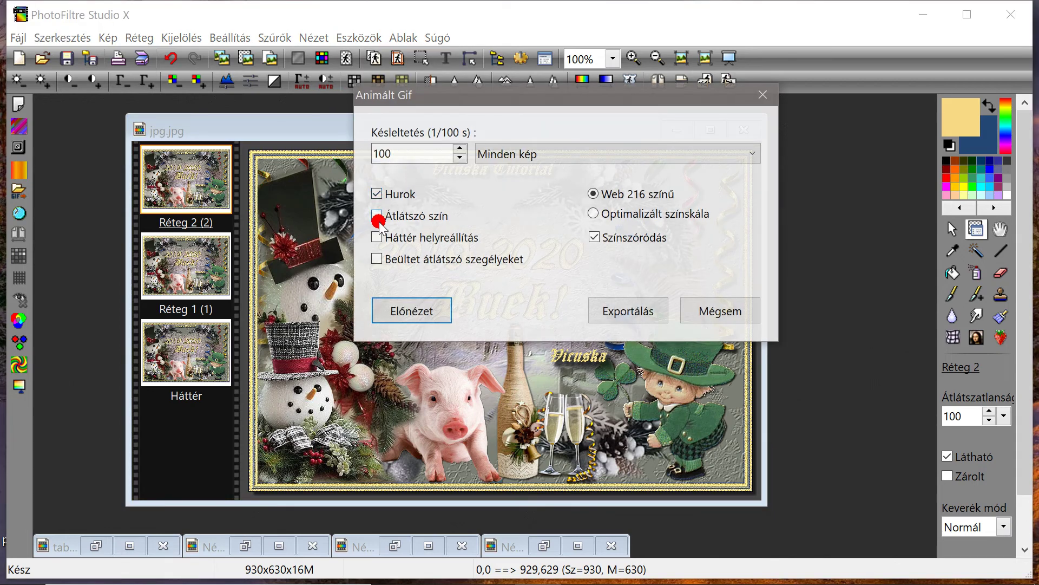
{"action": "left_click", "coordinate": [594, 215]}
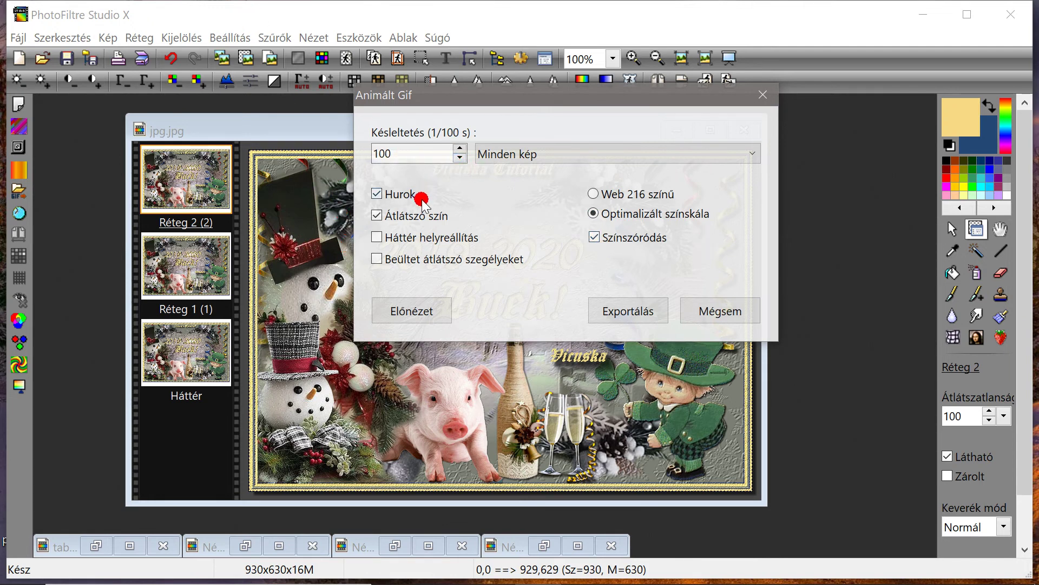
{"action": "double_click", "coordinate": [384, 154]}
{"action": "type", "text": "50"}
Preview the animated GIF in the browser to check the pig's movement, and close the preview and the GIF options
{"action": "left_click", "coordinate": [414, 310]}
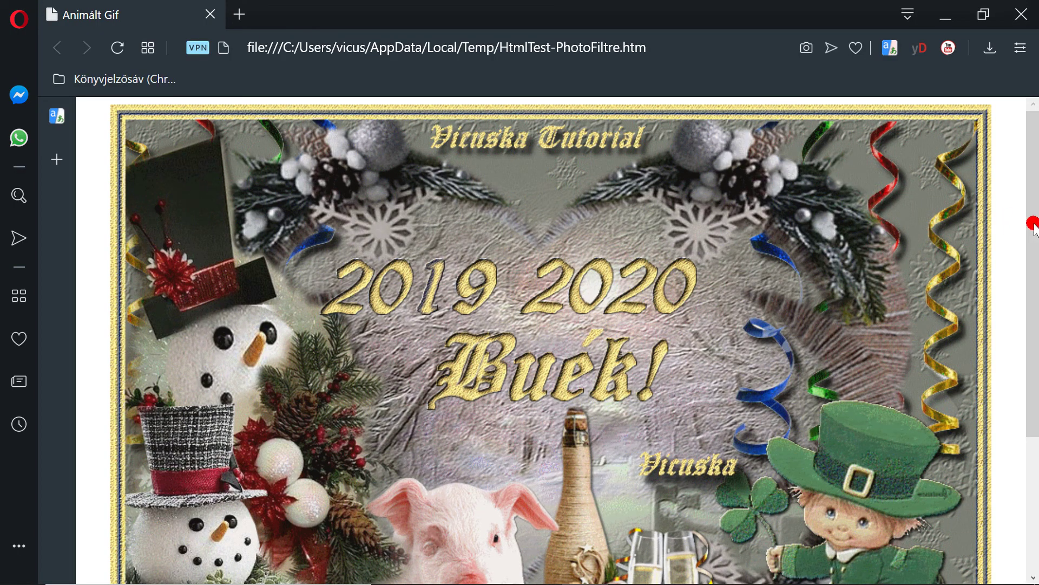
{"action": "left_click_drag", "start_coordinate": [1033, 204], "coordinate": [1033, 314]}
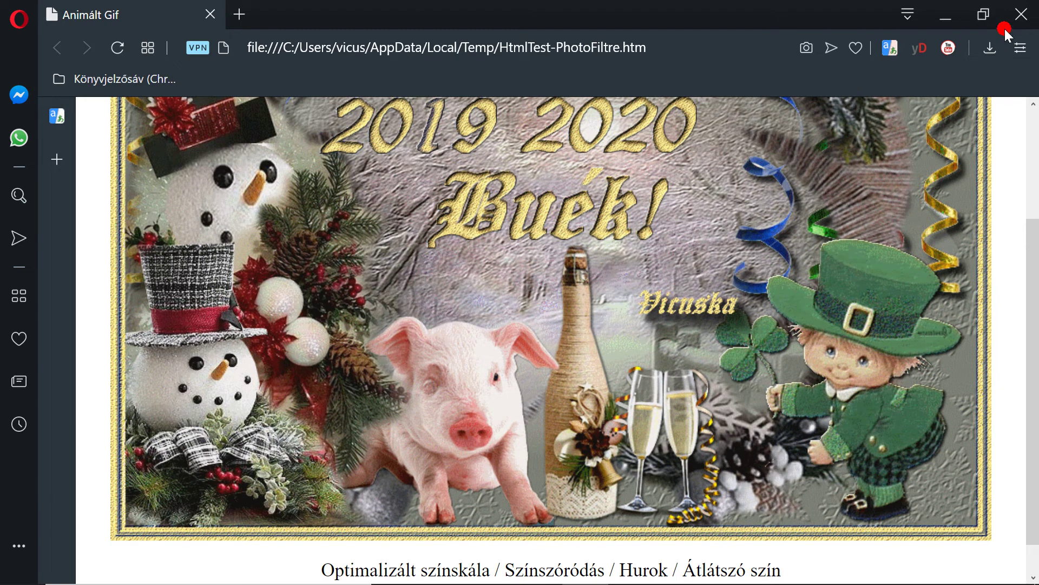
{"action": "left_click", "coordinate": [1021, 22]}
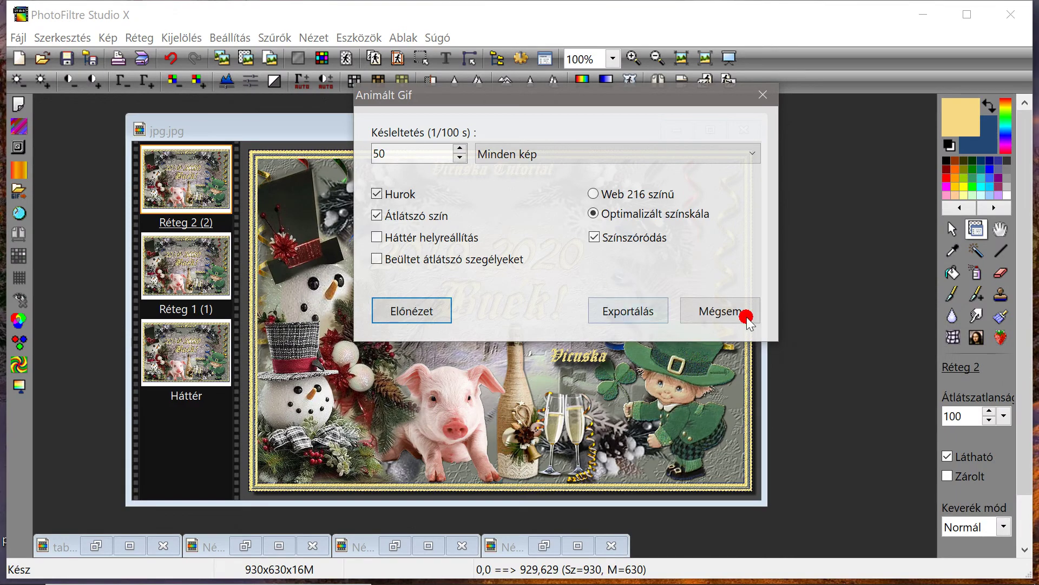
{"action": "left_click", "coordinate": [763, 96]}
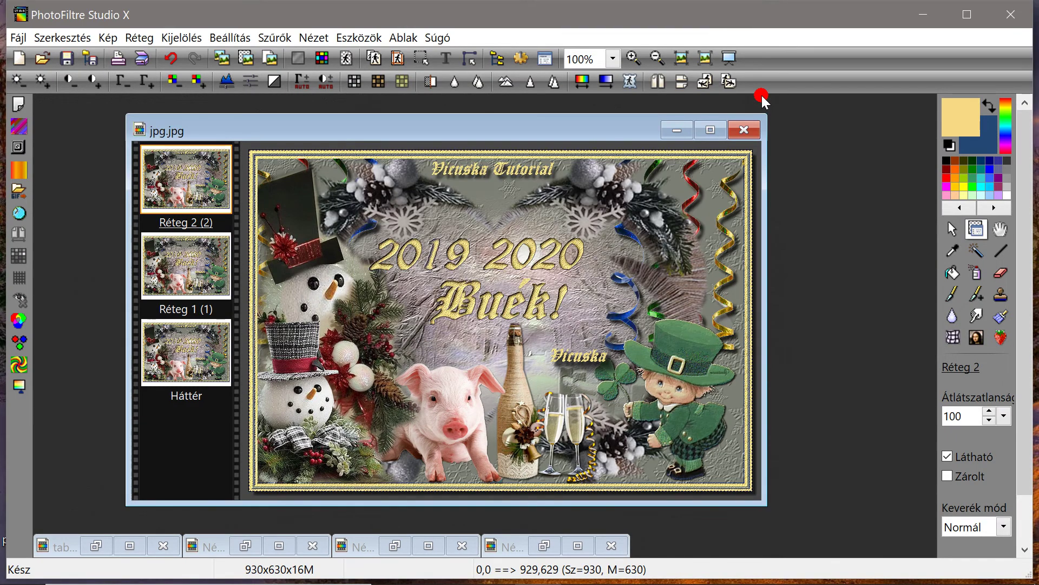
Hide the layers Réteg 2 and Réteg 1 so that only the background layer is displayed
{"action": "right_click", "coordinate": [187, 179]}
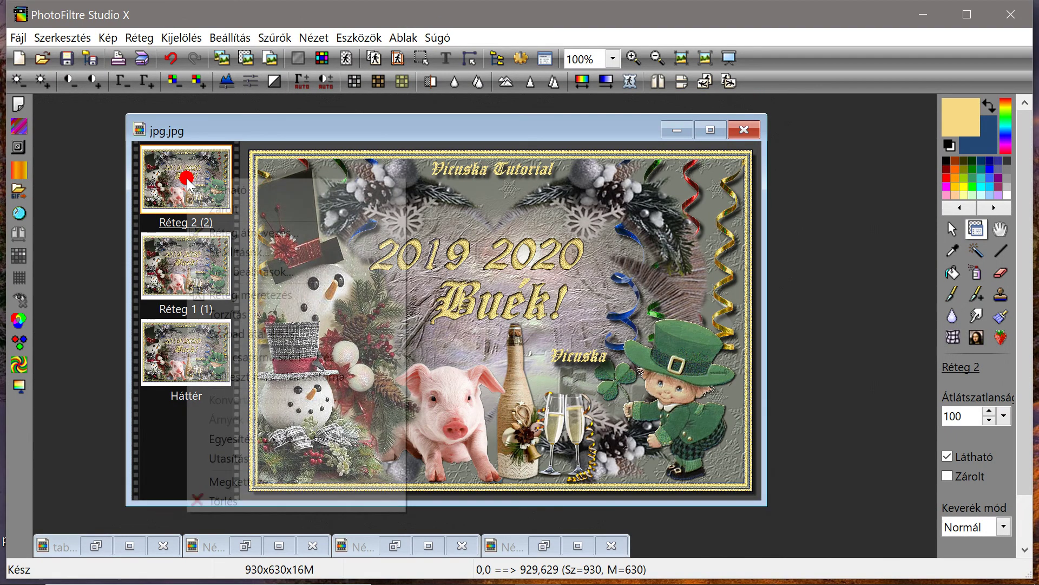
{"action": "left_click", "coordinate": [231, 191]}
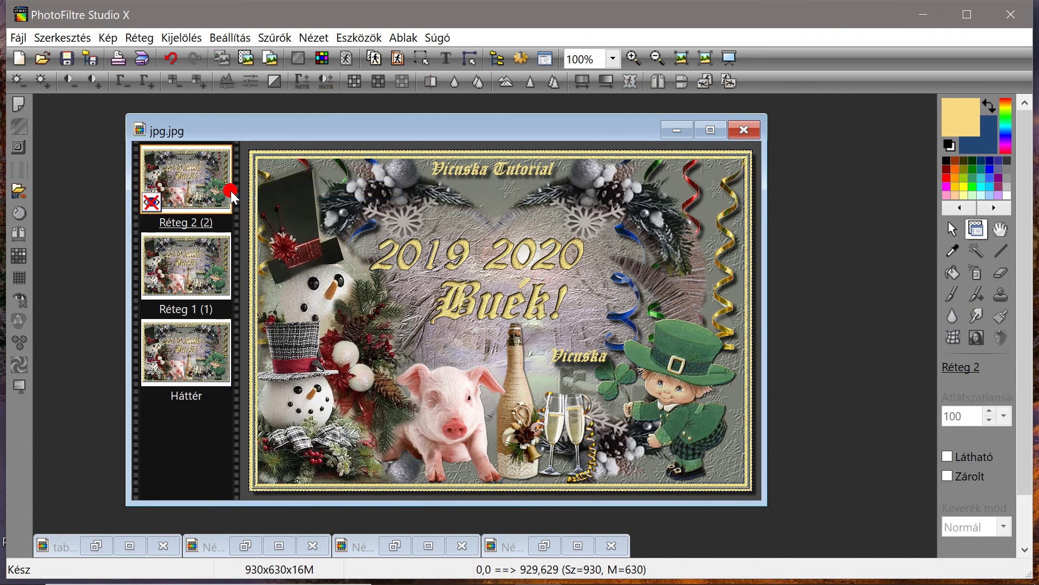
{"action": "left_click", "coordinate": [197, 275]}
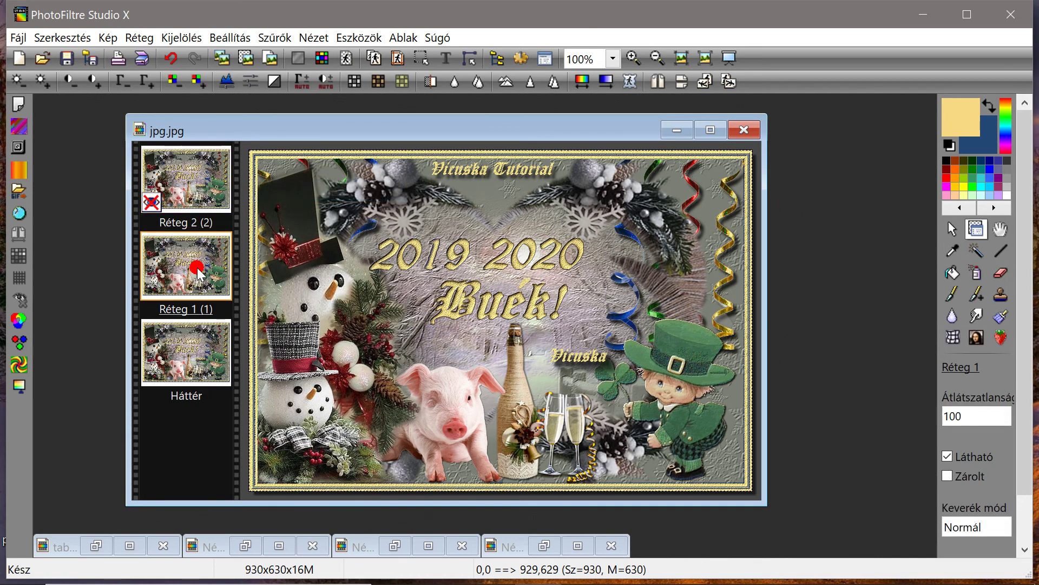
{"action": "right_click", "coordinate": [198, 276]}
{"action": "left_click", "coordinate": [233, 261]}
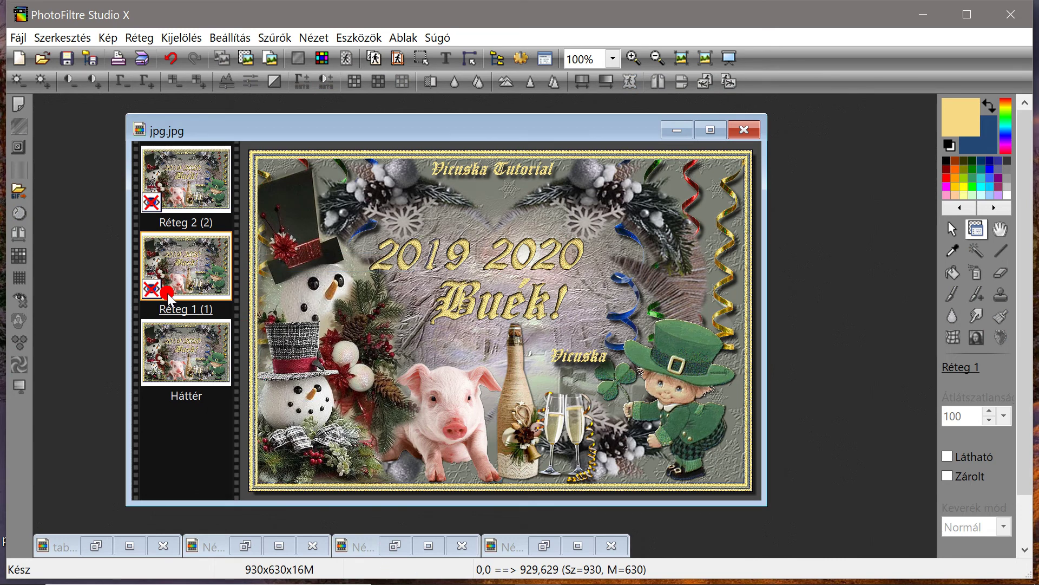
Show Réteg 1 briefly to compare its pig with the background layer, and hide it again
{"action": "left_click_drag", "start_coordinate": [398, 130], "coordinate": [573, 116]}
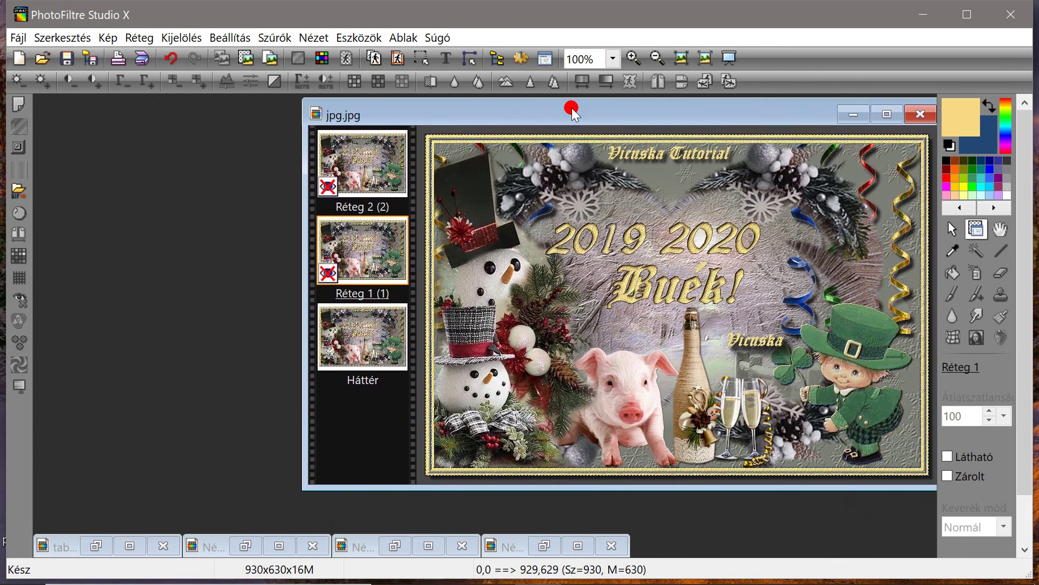
{"action": "right_click", "coordinate": [320, 245]}
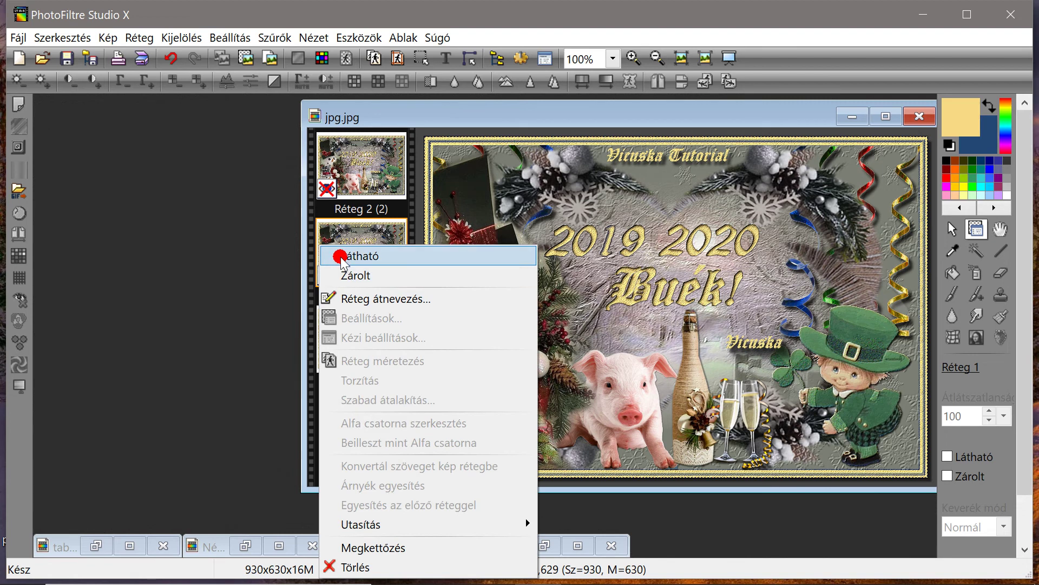
{"action": "left_click", "coordinate": [344, 256]}
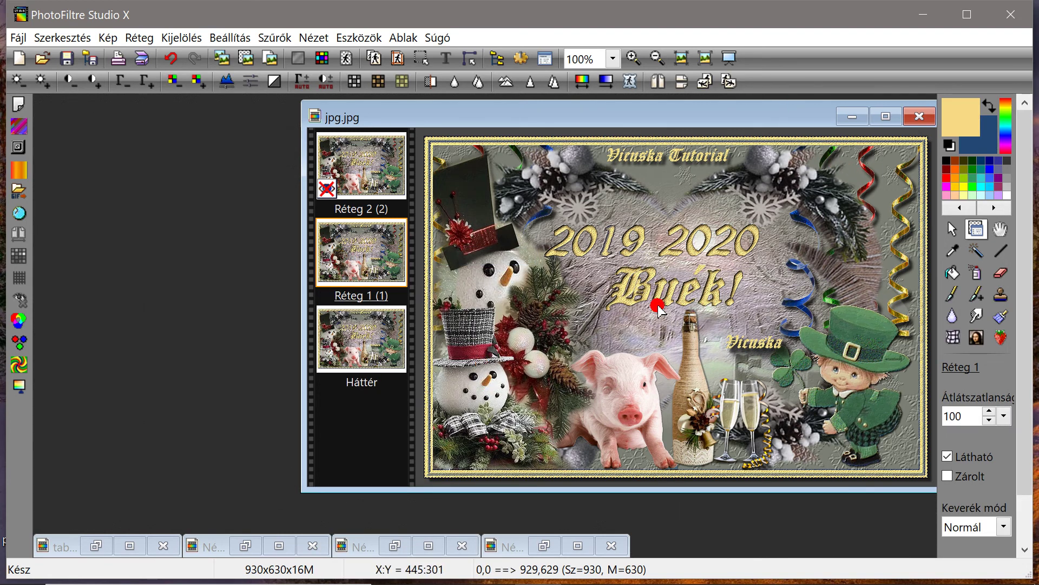
{"action": "right_click", "coordinate": [364, 252]}
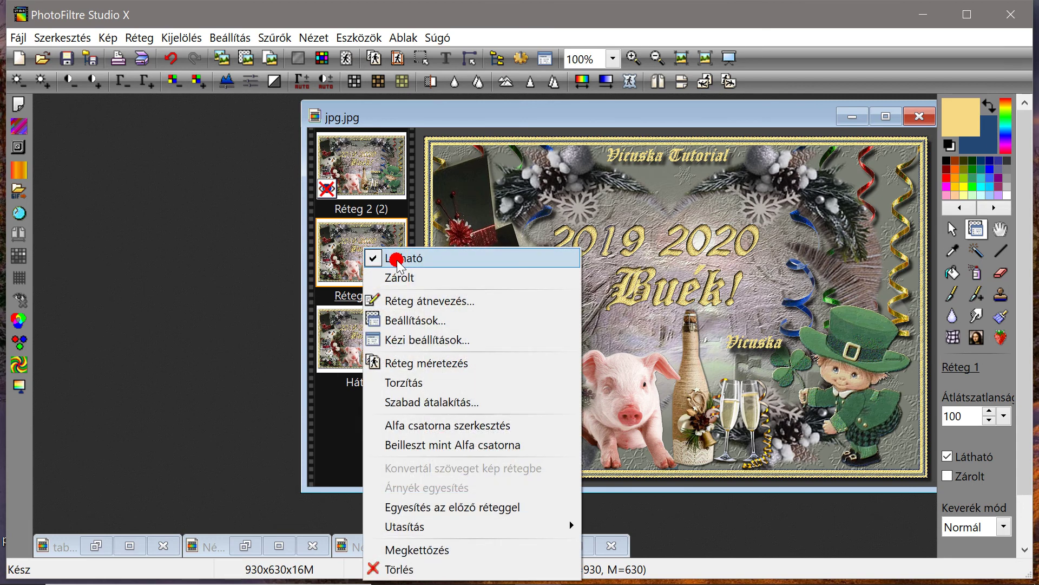
{"action": "left_click", "coordinate": [394, 258]}
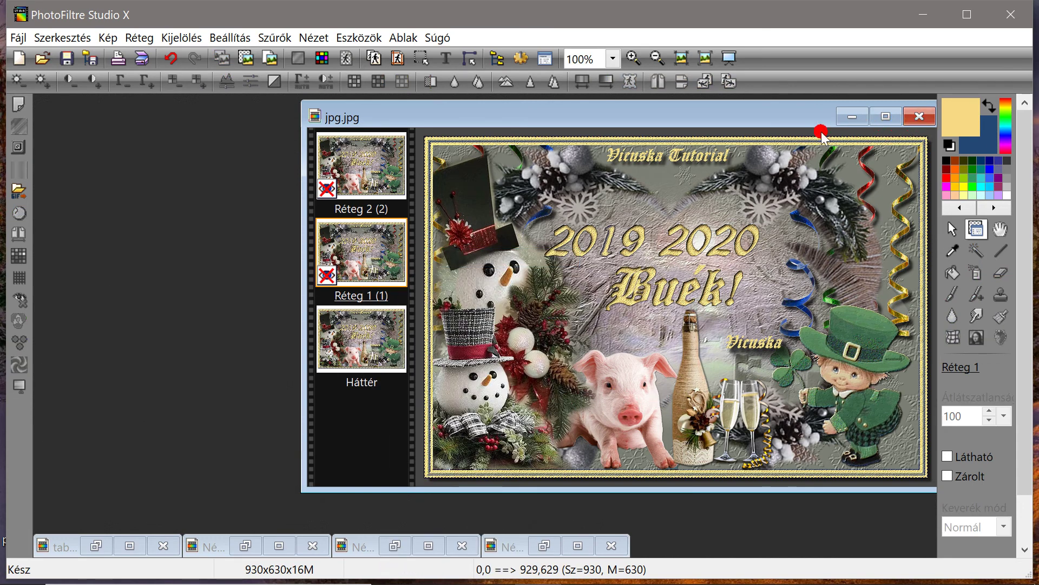
{"action": "left_click_drag", "start_coordinate": [655, 120], "coordinate": [479, 144]}
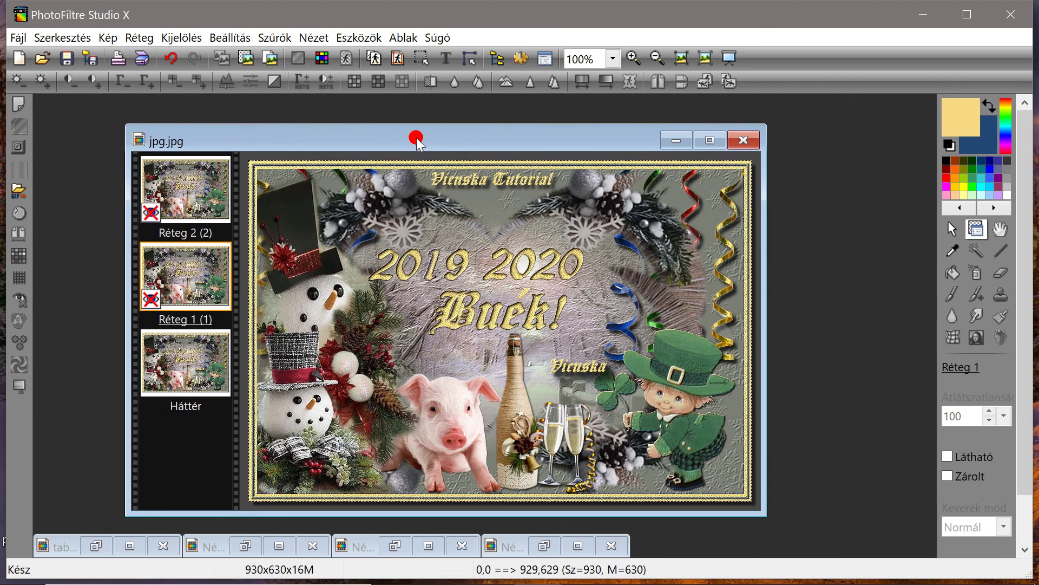
{"action": "left_click_drag", "start_coordinate": [352, 140], "coordinate": [356, 137]}
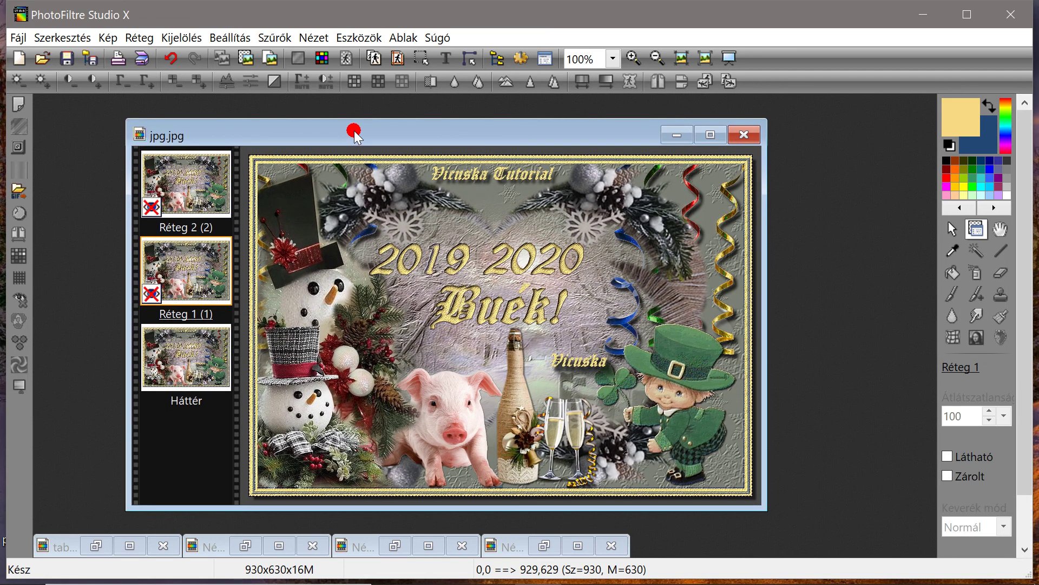
Export the layers as an animated GIF named mmmmm in the folder Új mappa (2), using the current animation settings
{"action": "left_click", "coordinate": [360, 38]}
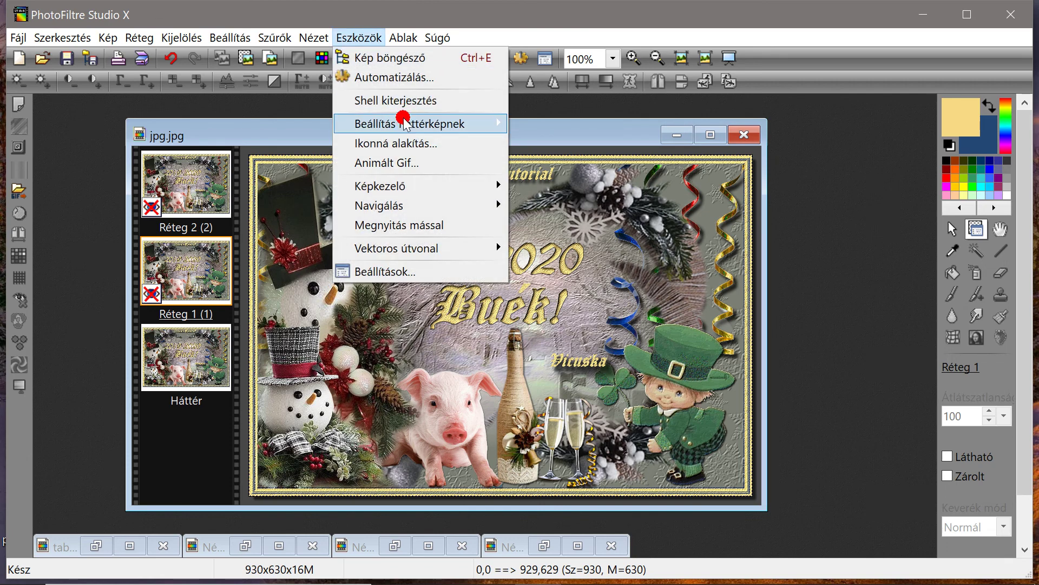
{"action": "mouse_move", "coordinate": [403, 123]}
{"action": "left_click", "coordinate": [392, 163]}
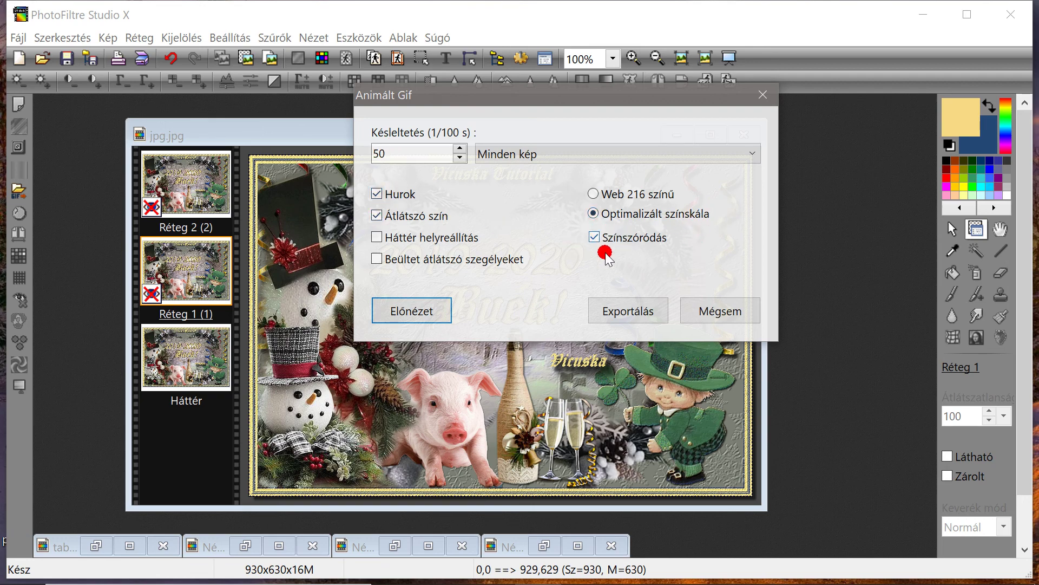
{"action": "left_click", "coordinate": [626, 313]}
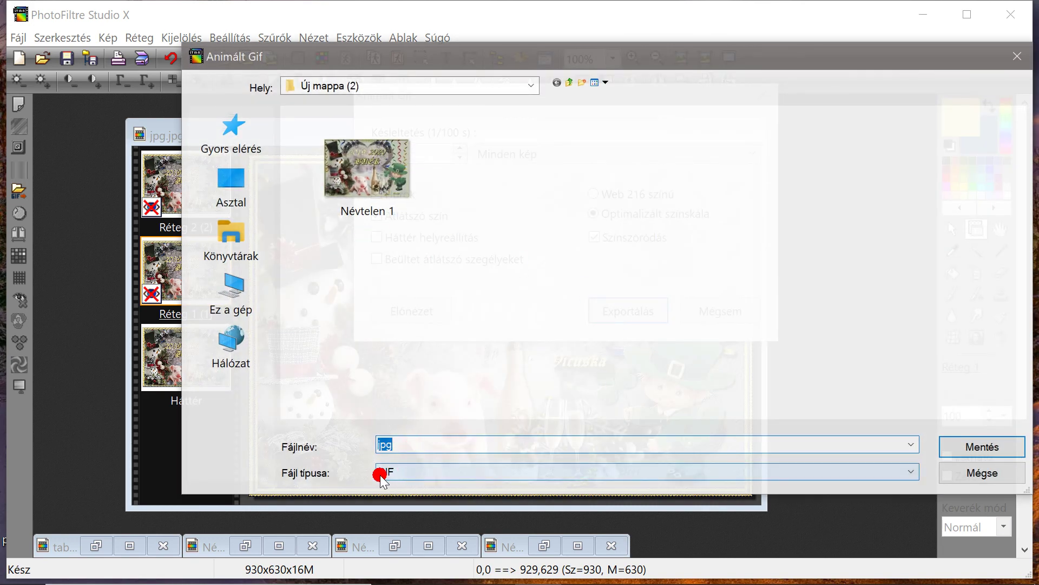
{"action": "left_click", "coordinate": [405, 447]}
{"action": "left_click_drag", "start_coordinate": [406, 450], "coordinate": [359, 442]}
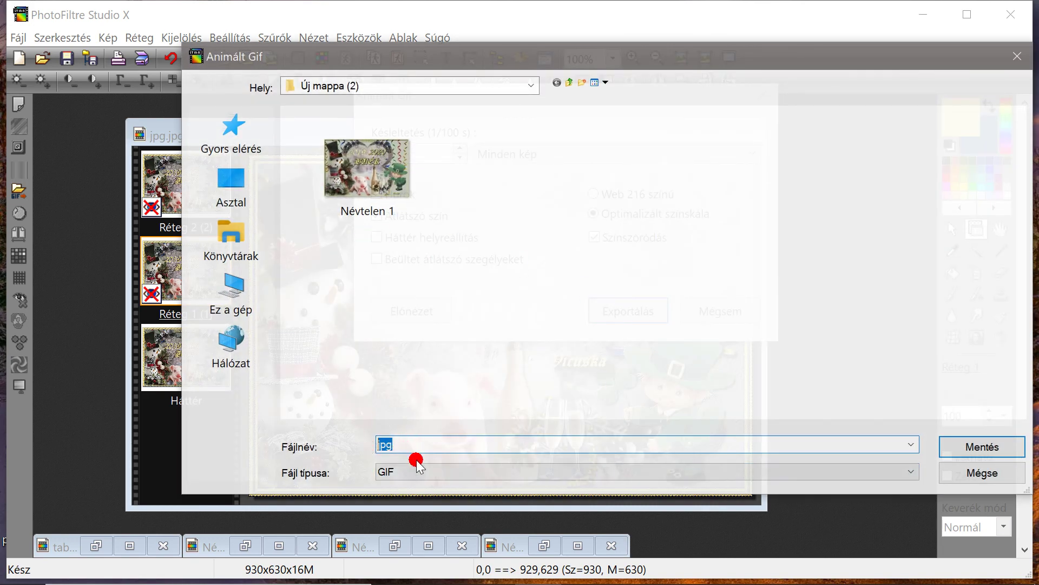
{"action": "key", "text": "Delete"}
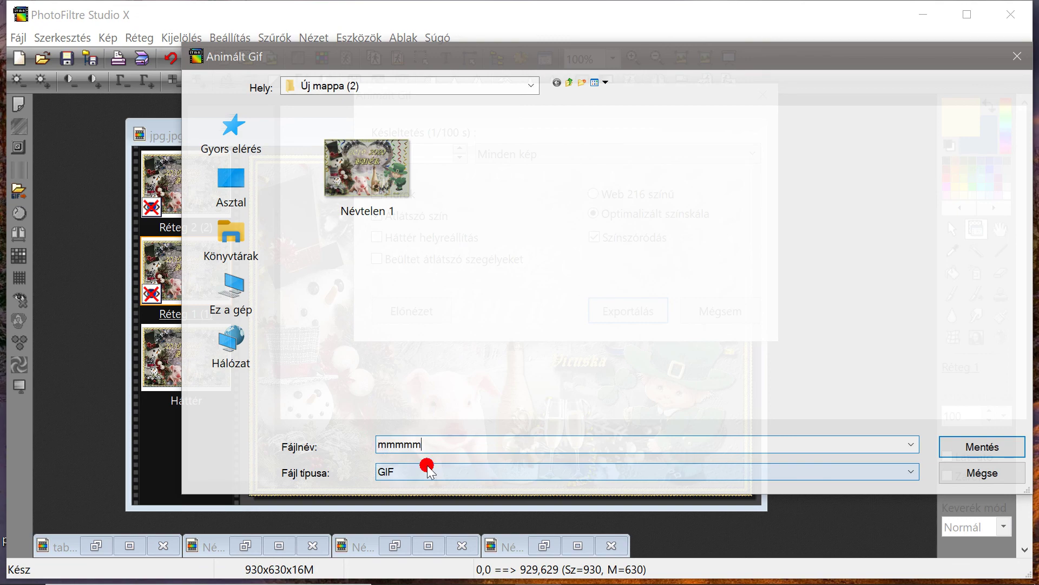
{"action": "left_click", "coordinate": [989, 446]}
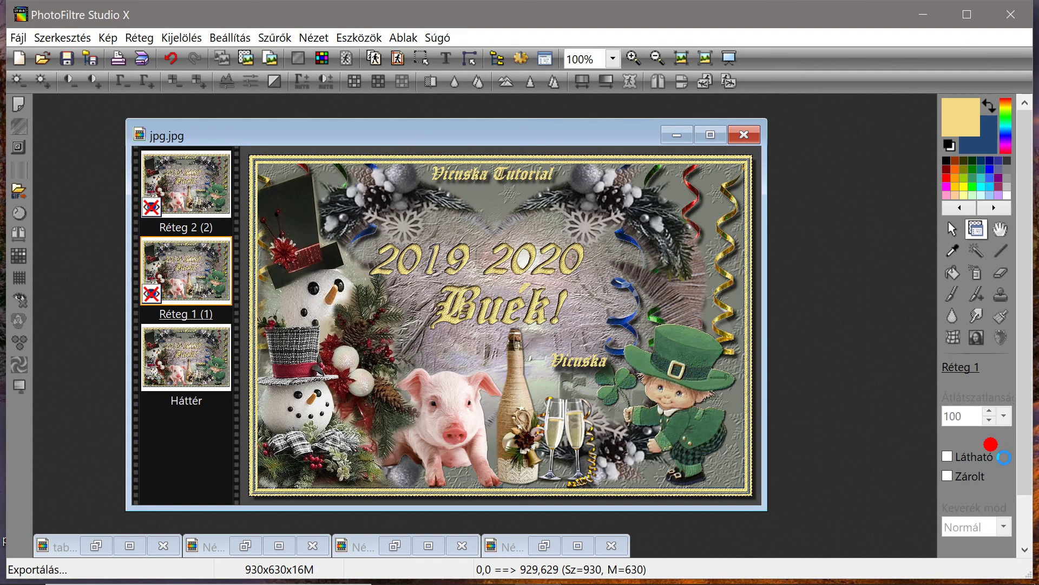
{"action": "left_click_drag", "start_coordinate": [366, 131], "coordinate": [399, 115]}
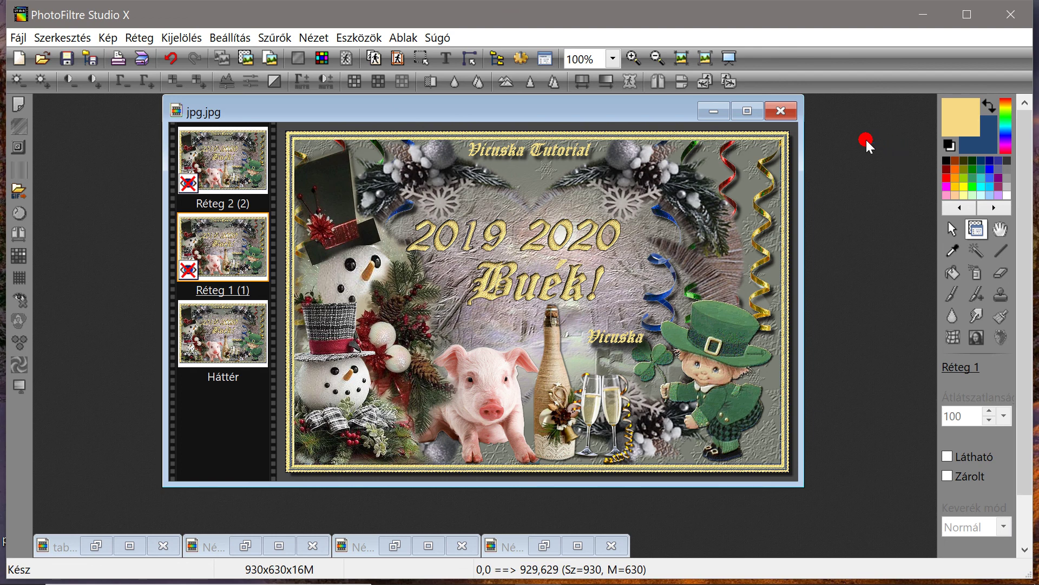
{"action": "mouse_move", "coordinate": [655, 577]}
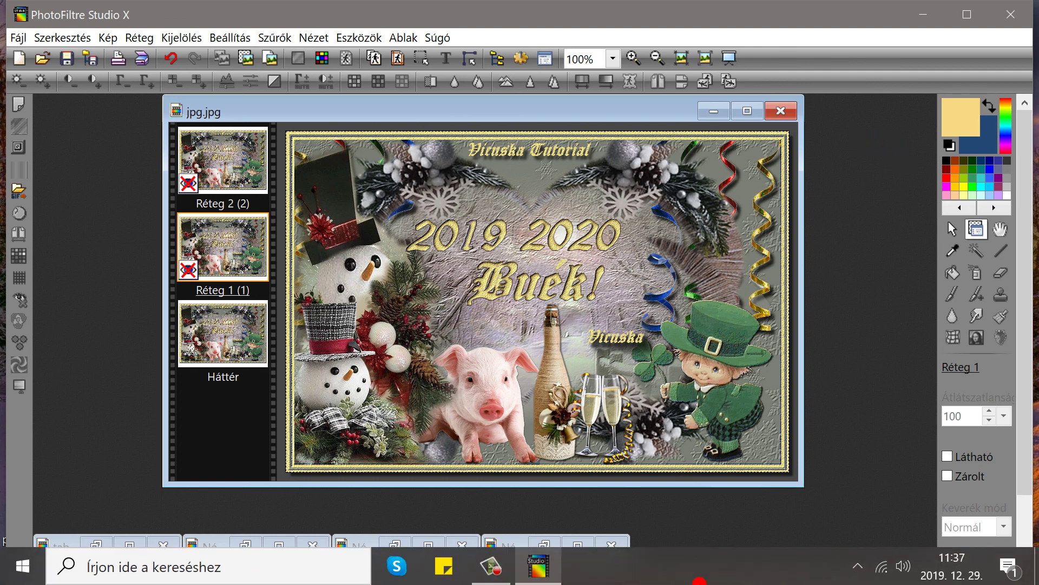
{"action": "left_click", "coordinate": [490, 565]}
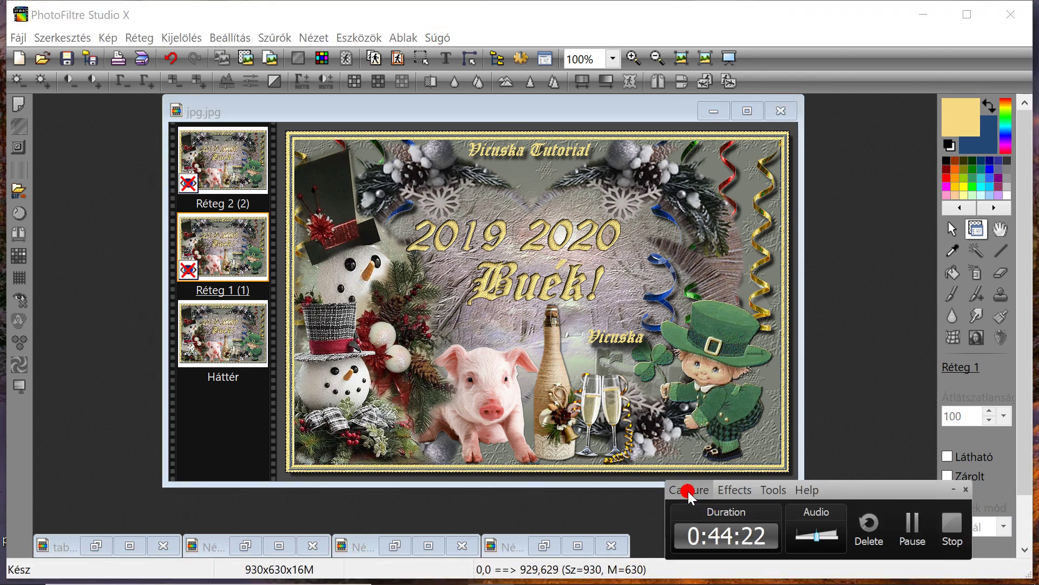